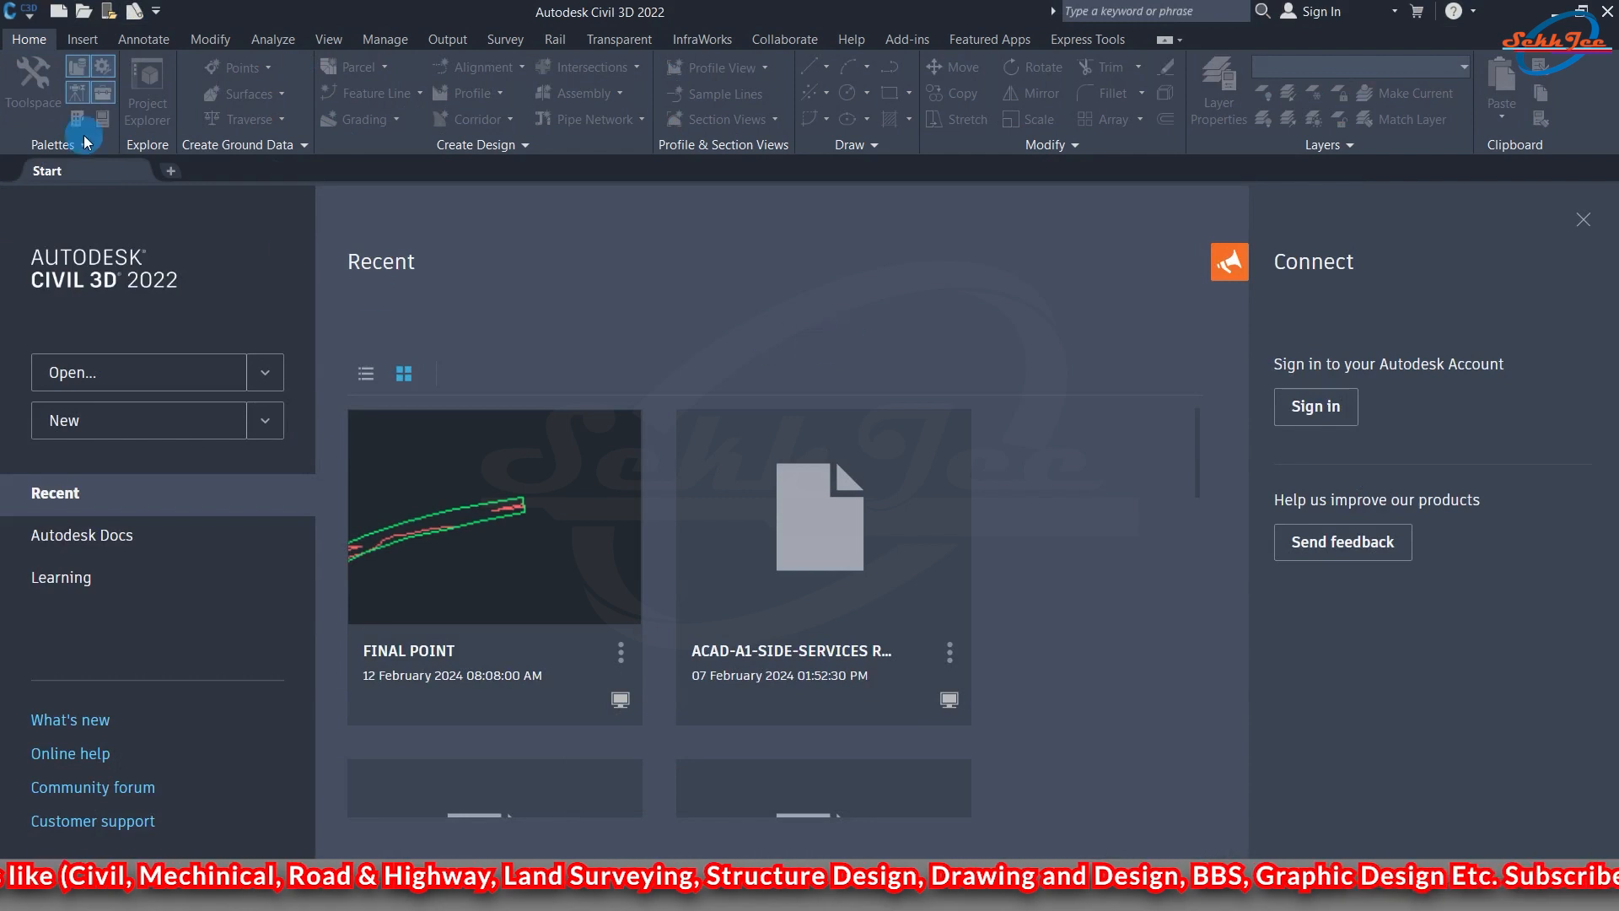
# - Create a new drawing from a template
pyautogui.click(18, 15)
pyautogui.click(656, 358)
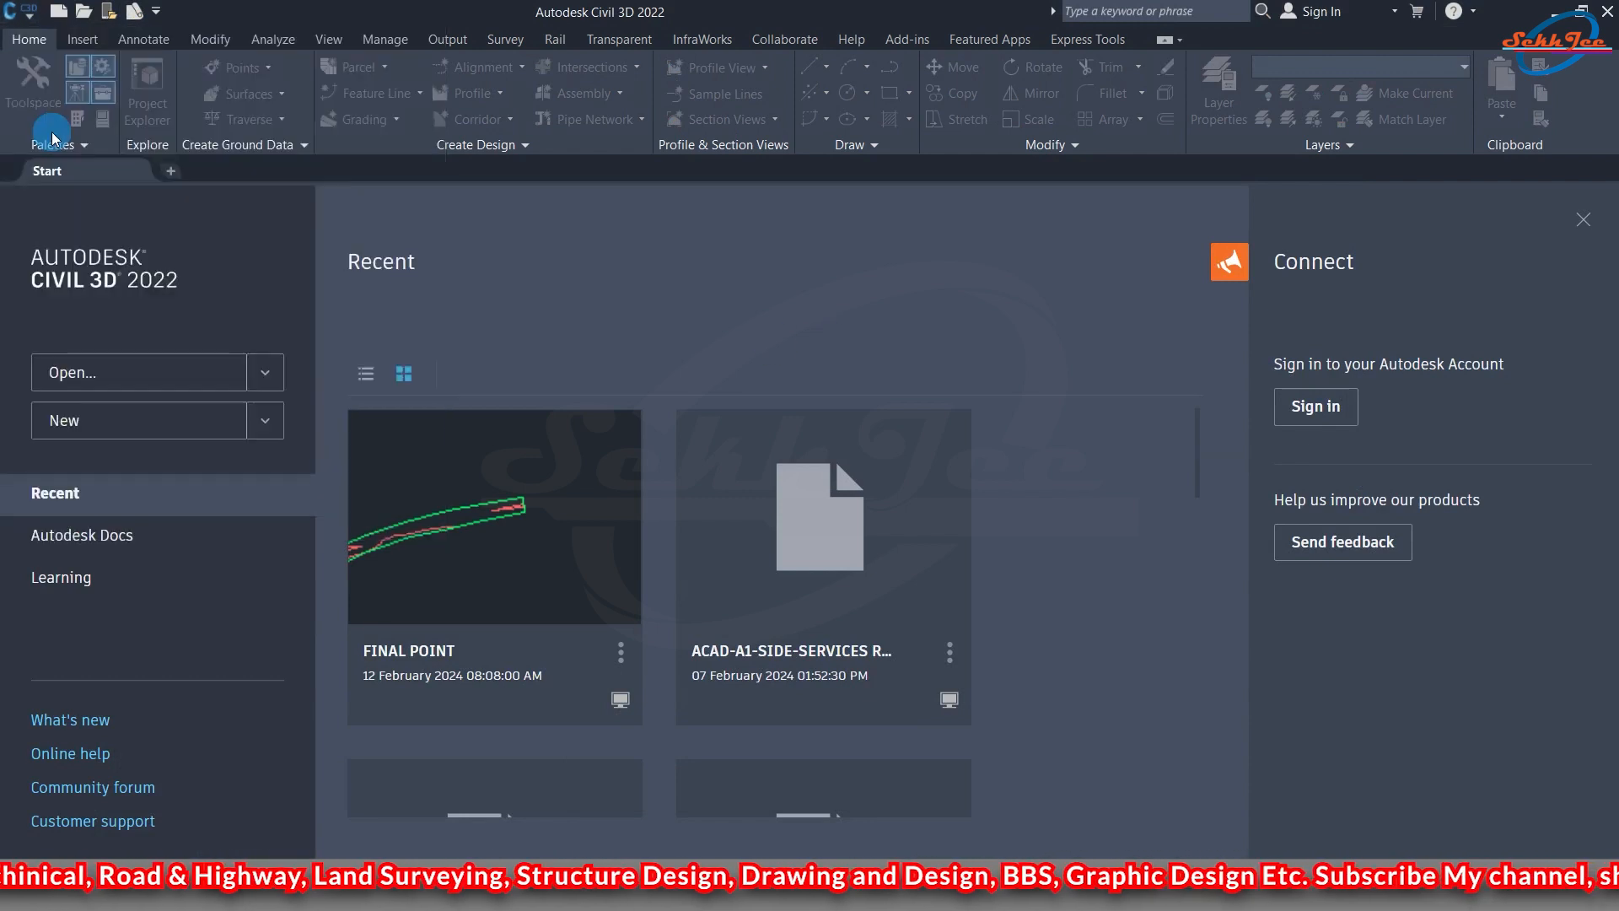
pyautogui.hotkey('ctrl', 'n')
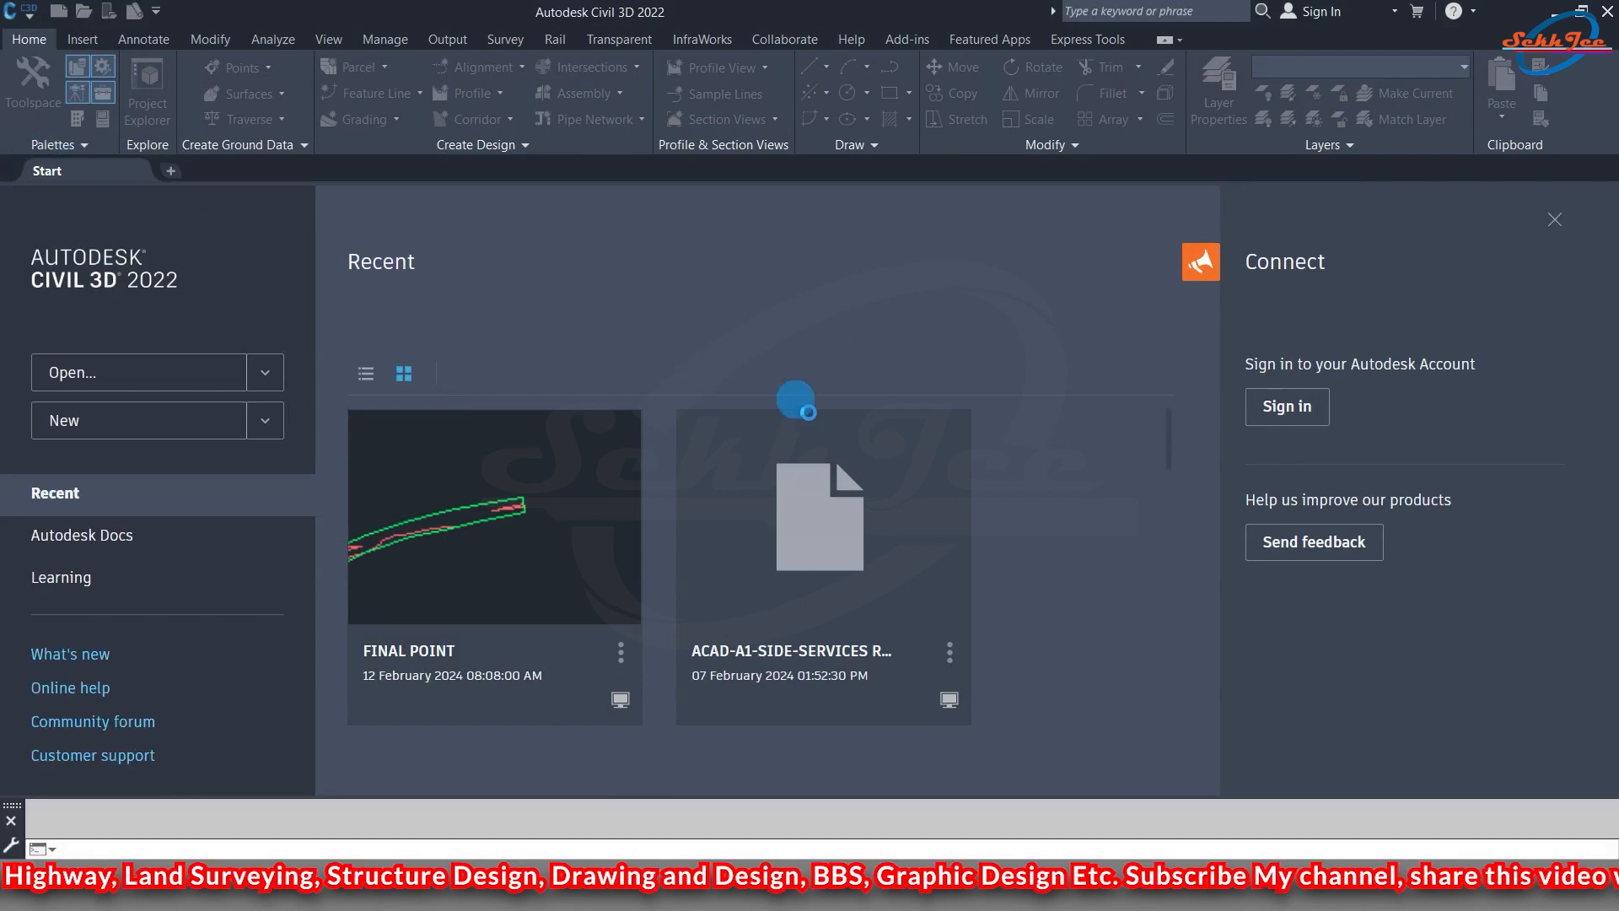
pyautogui.click(1102, 634)
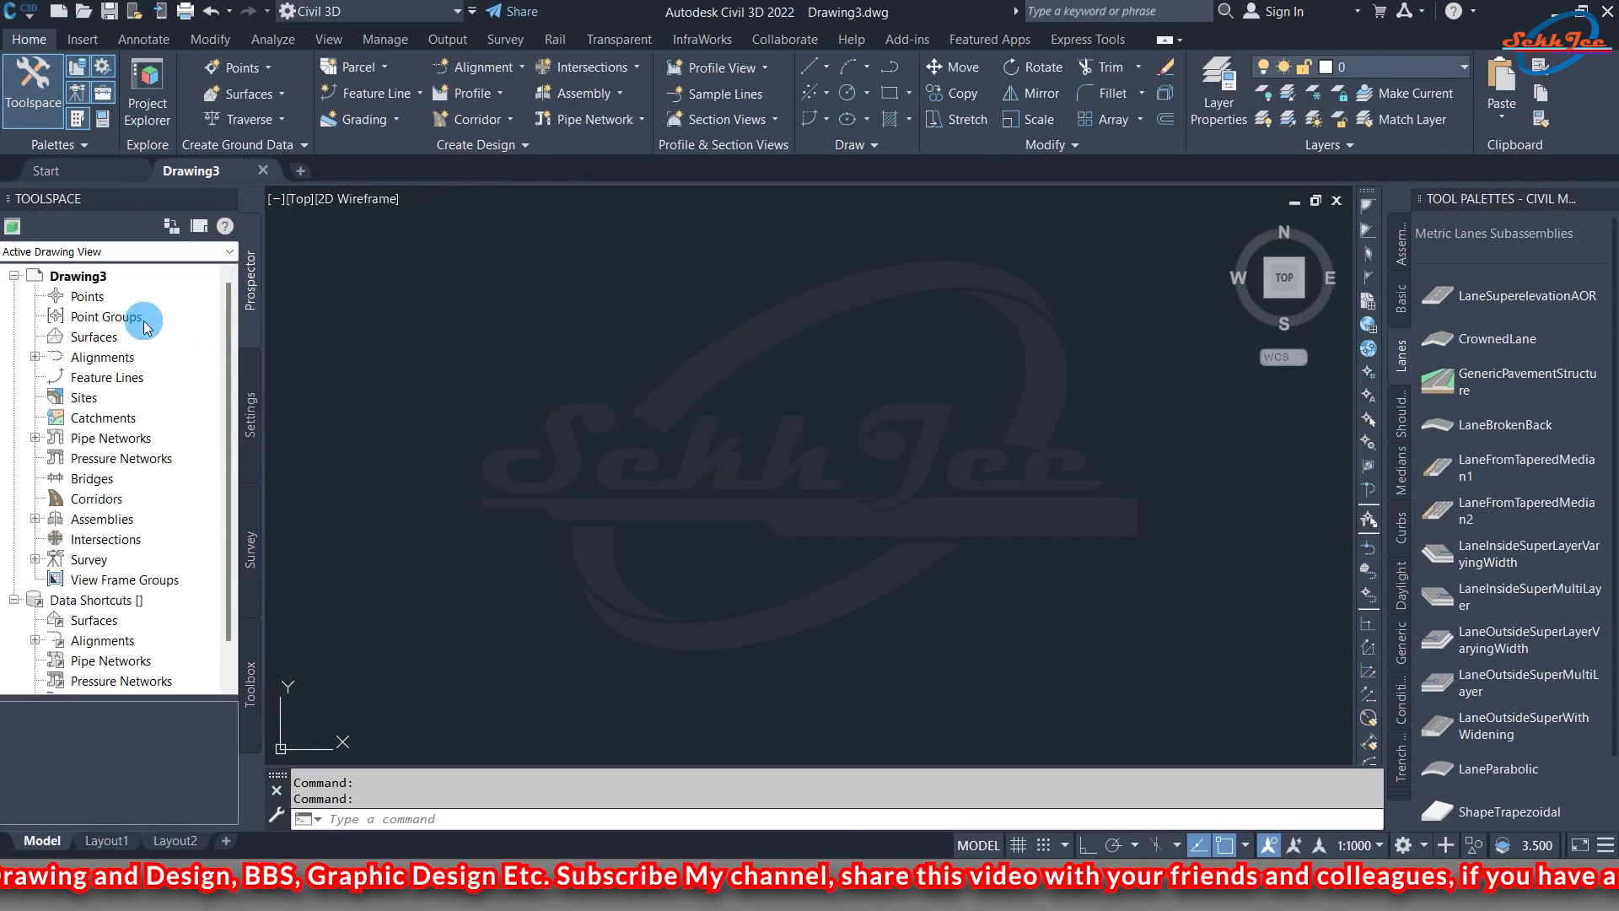
# - Start importing survey points through the point creation tools and open the source file selection for the SURVEY DATA folder
pyautogui.rightClick(99, 297)
pyautogui.click(162, 306)
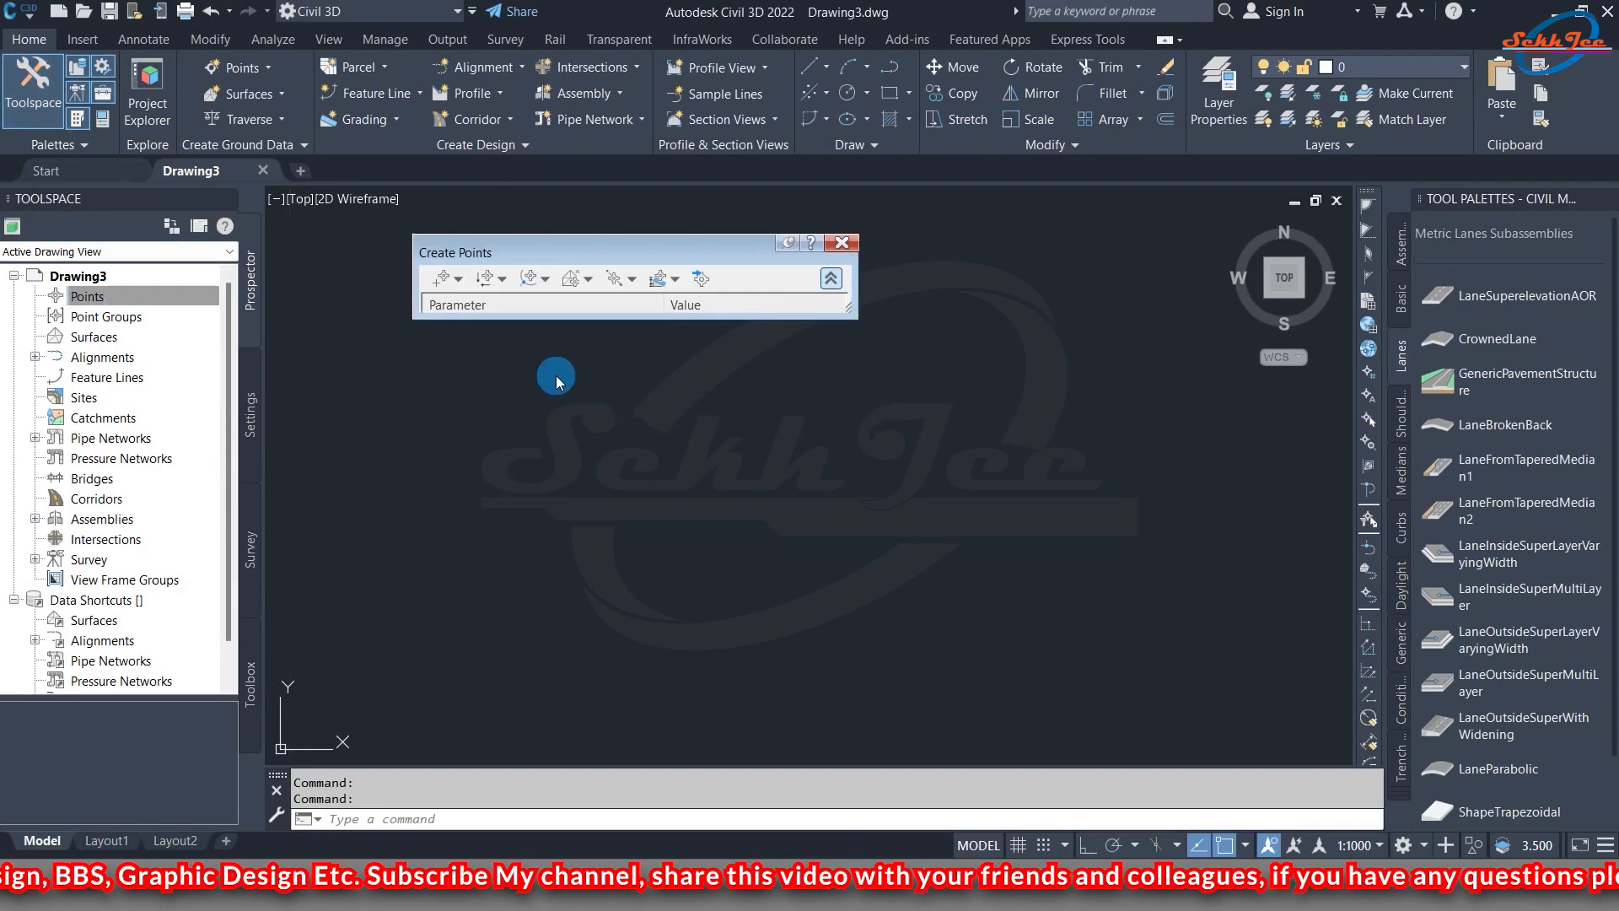
pyautogui.click(700, 279)
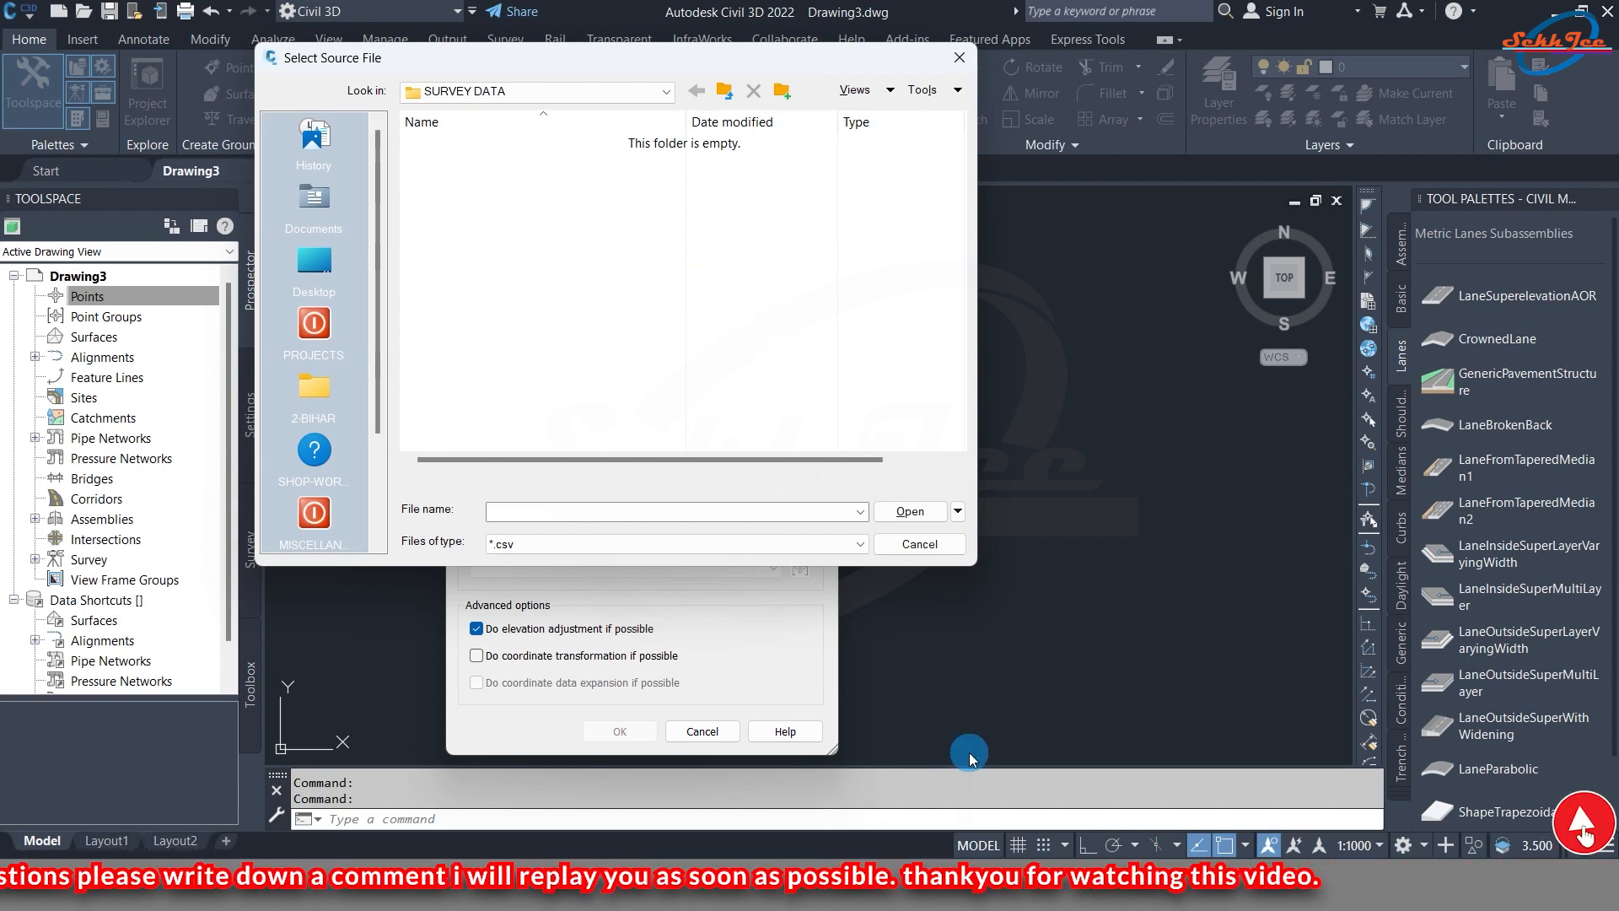
# - Switch to File Explorer and open the POINT workbook from the SURVEY DATA folder in Excel
pyautogui.hotkey('alt', 'Tab')
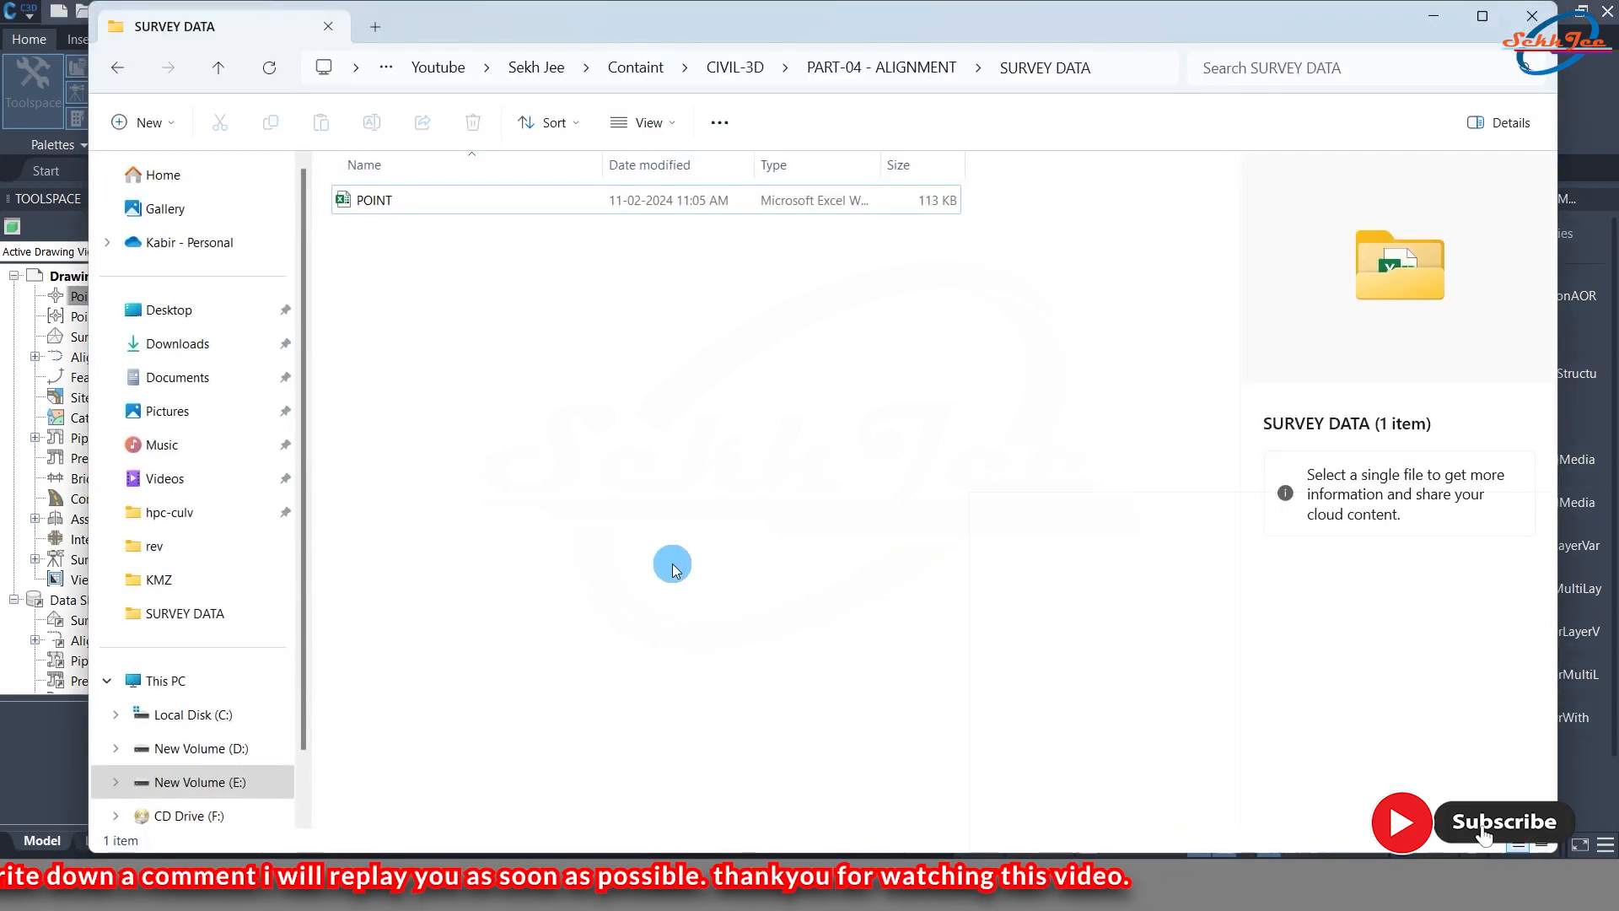
pyautogui.click(372, 202)
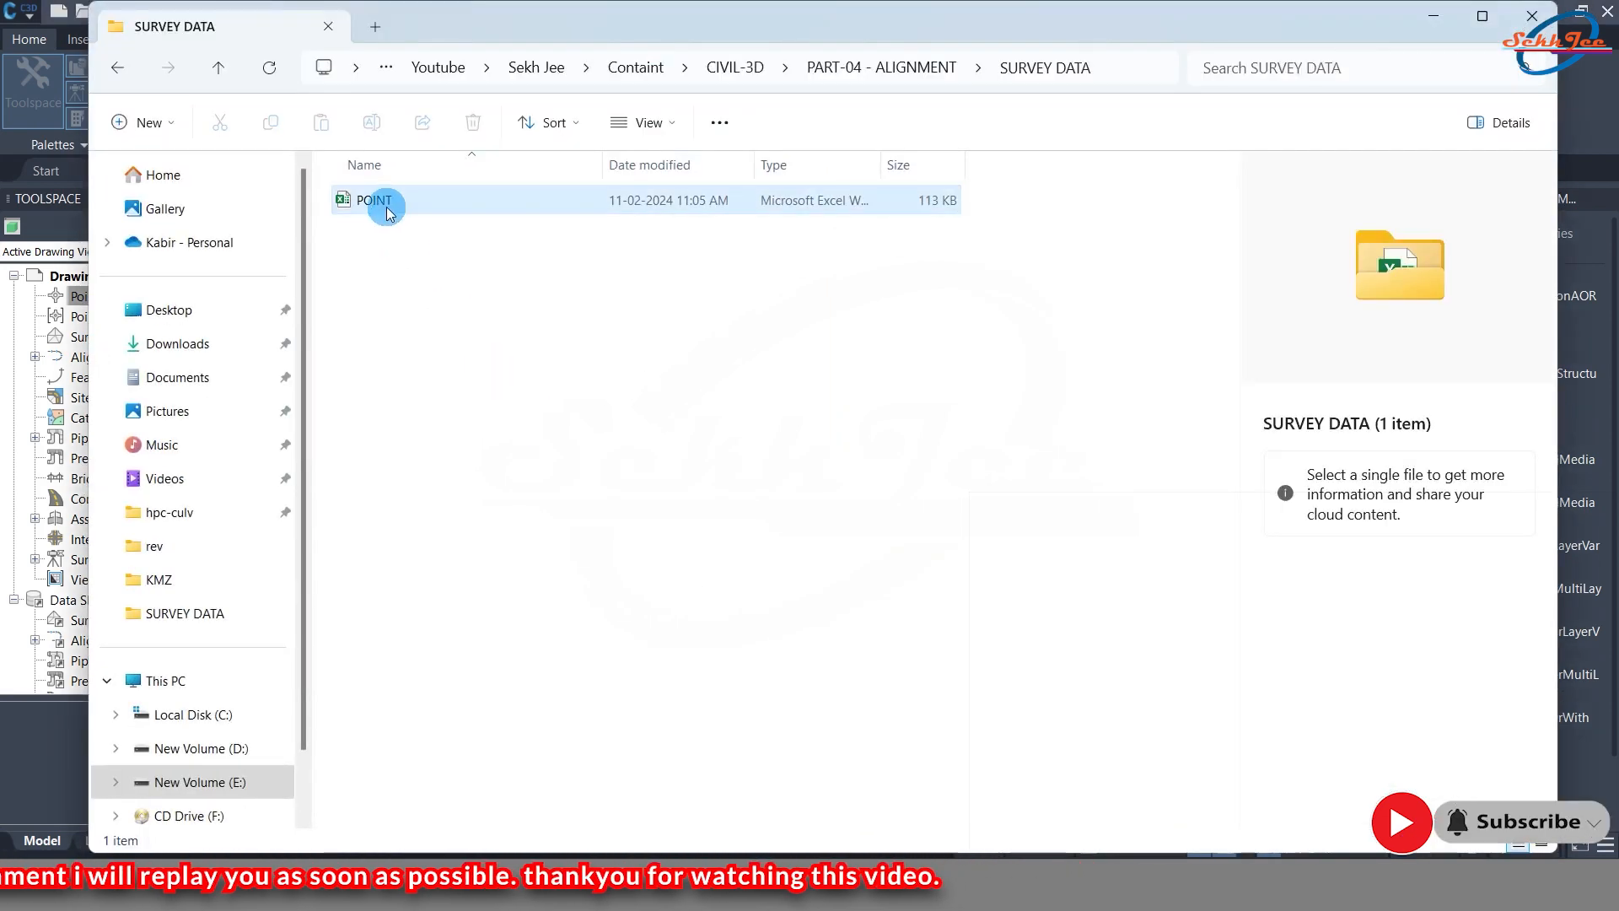
pyautogui.press('Return')
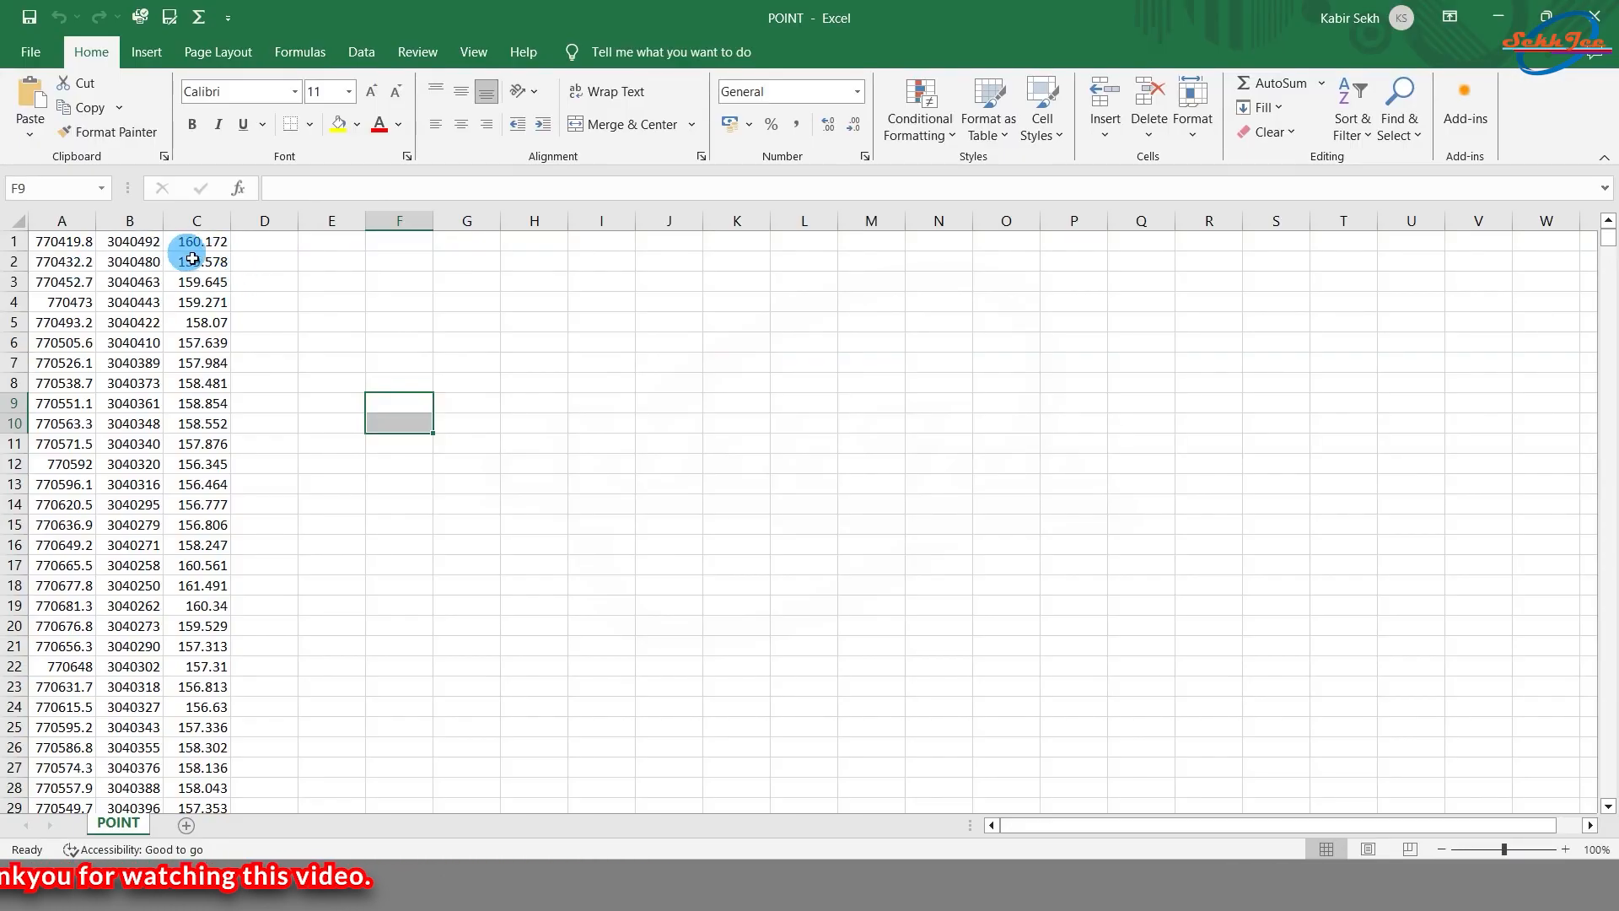
# - Save a copy of the workbook as POINT in CSV (Comma delimited) format in the SURVEY DATA folder
pyautogui.click(32, 52)
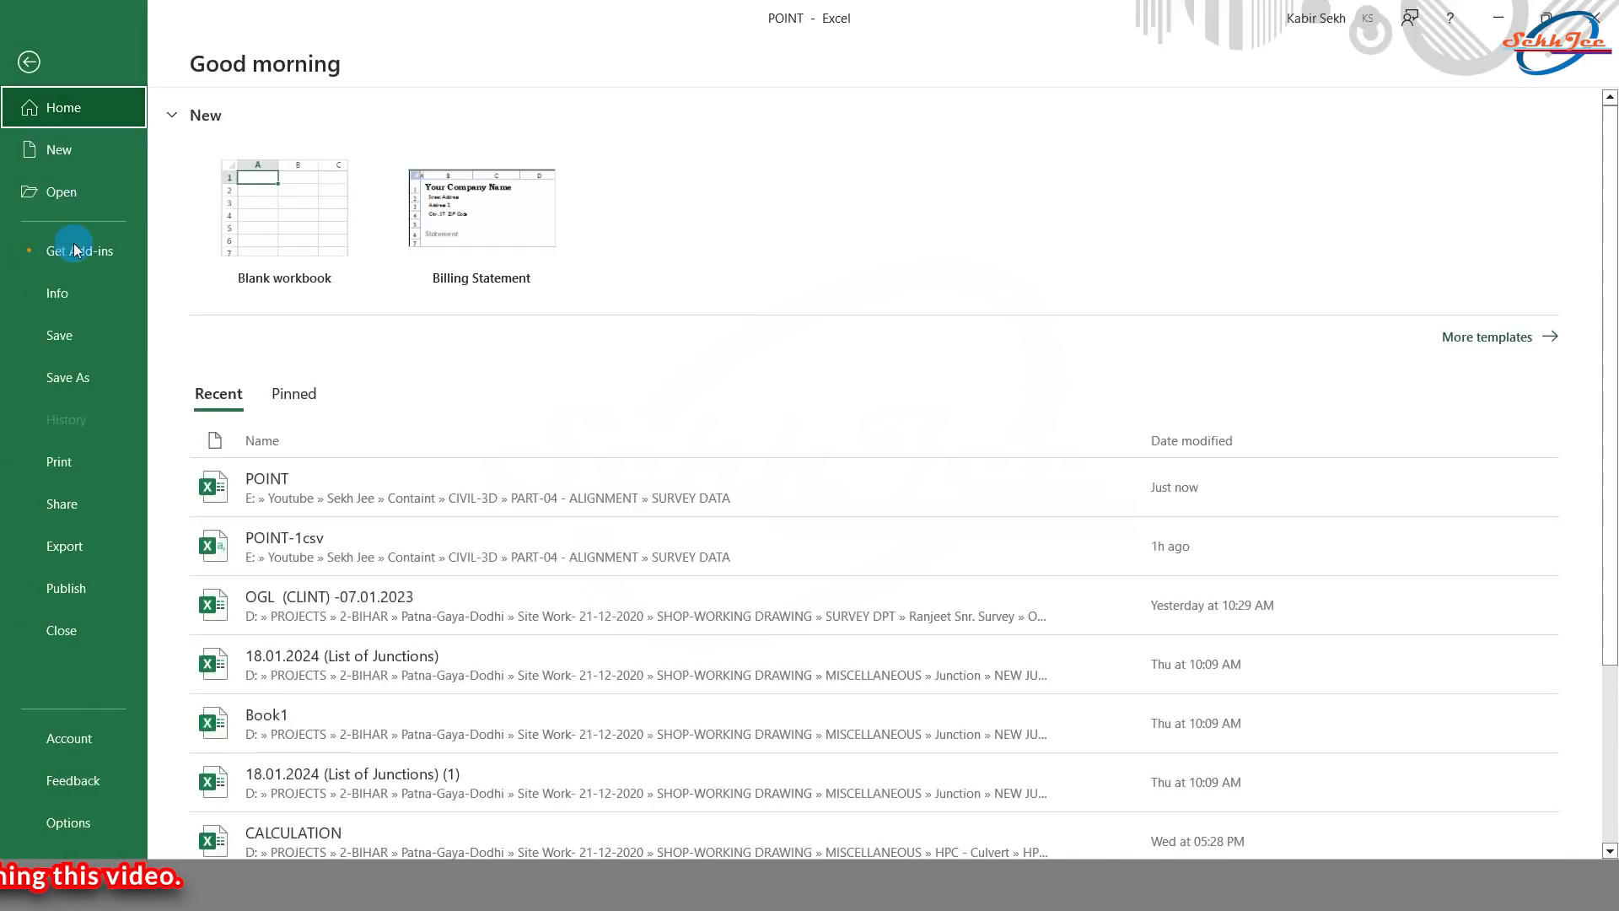
pyautogui.click(76, 389)
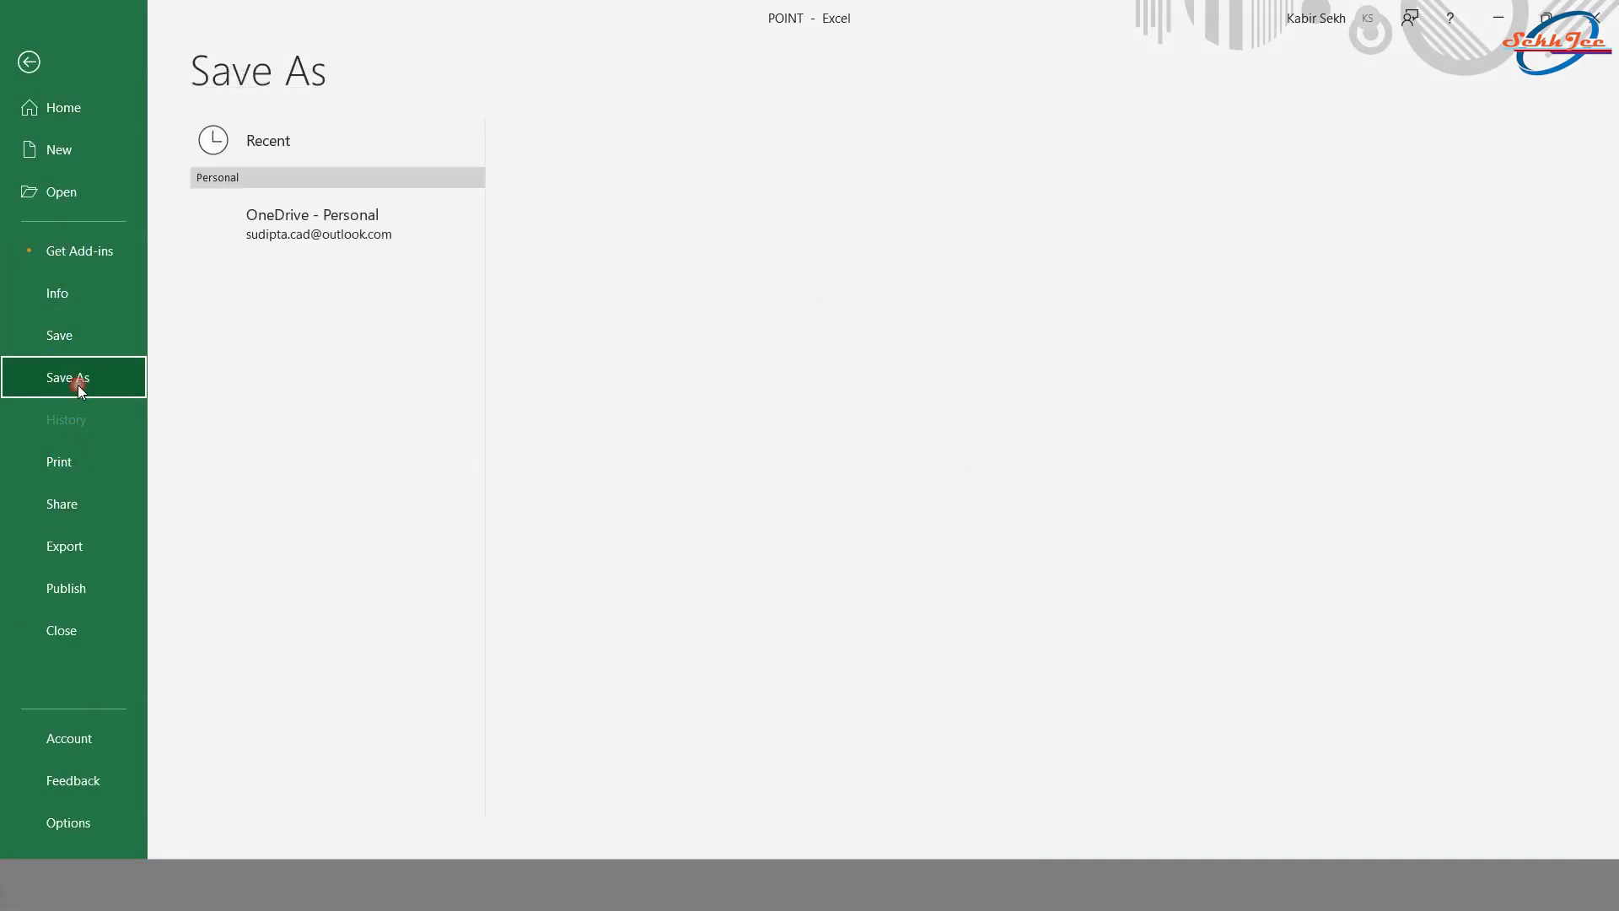
pyautogui.click(298, 410)
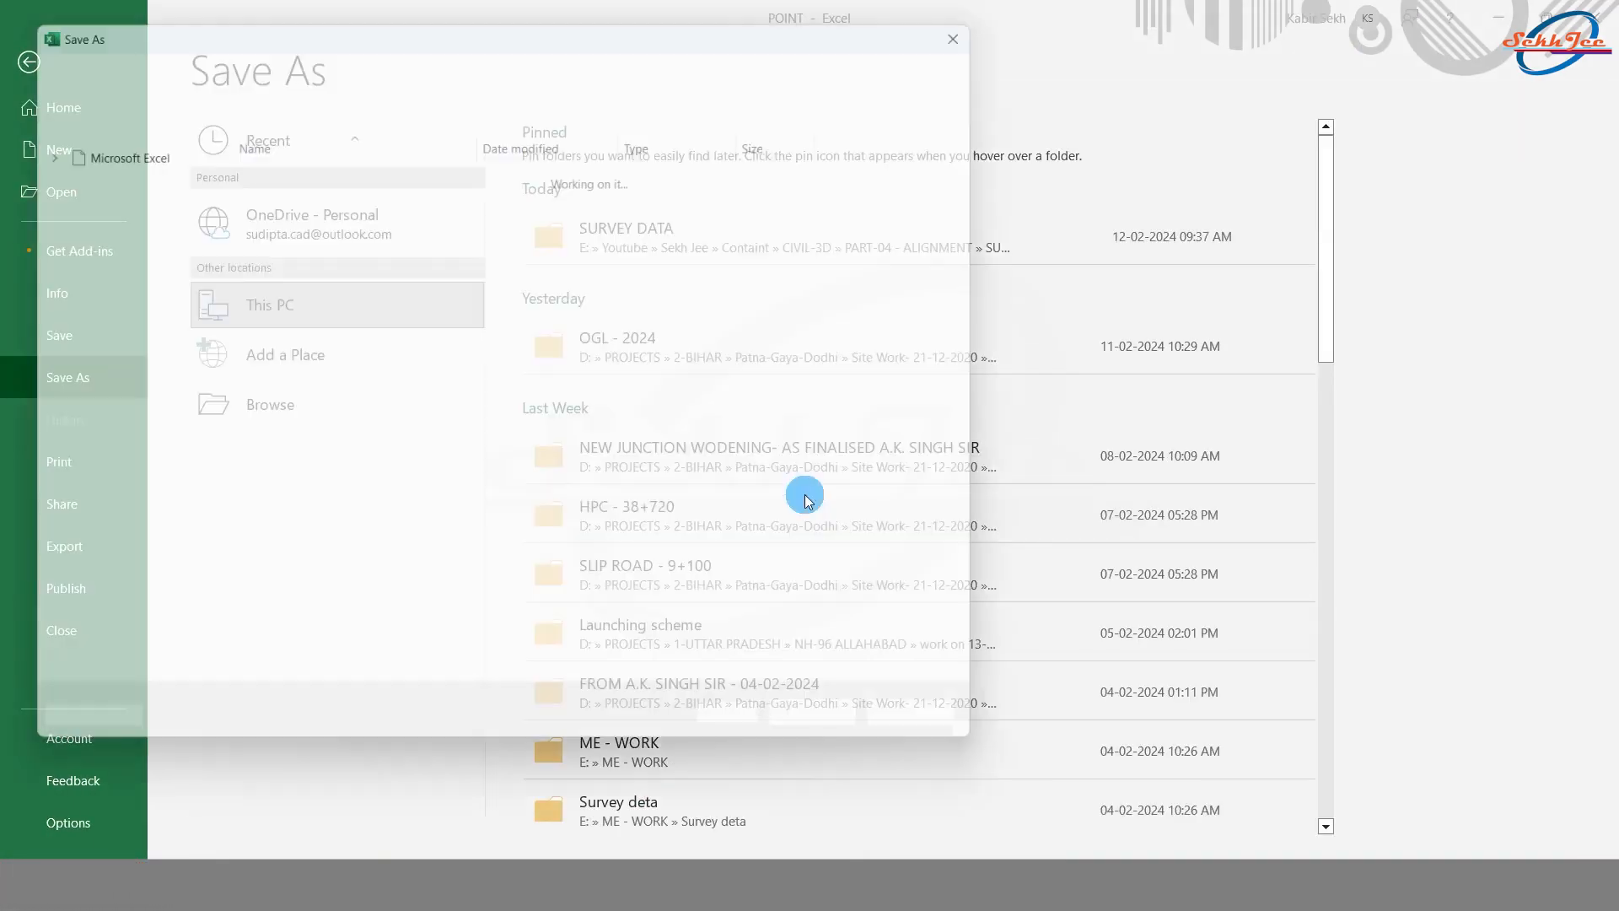
pyautogui.click(287, 632)
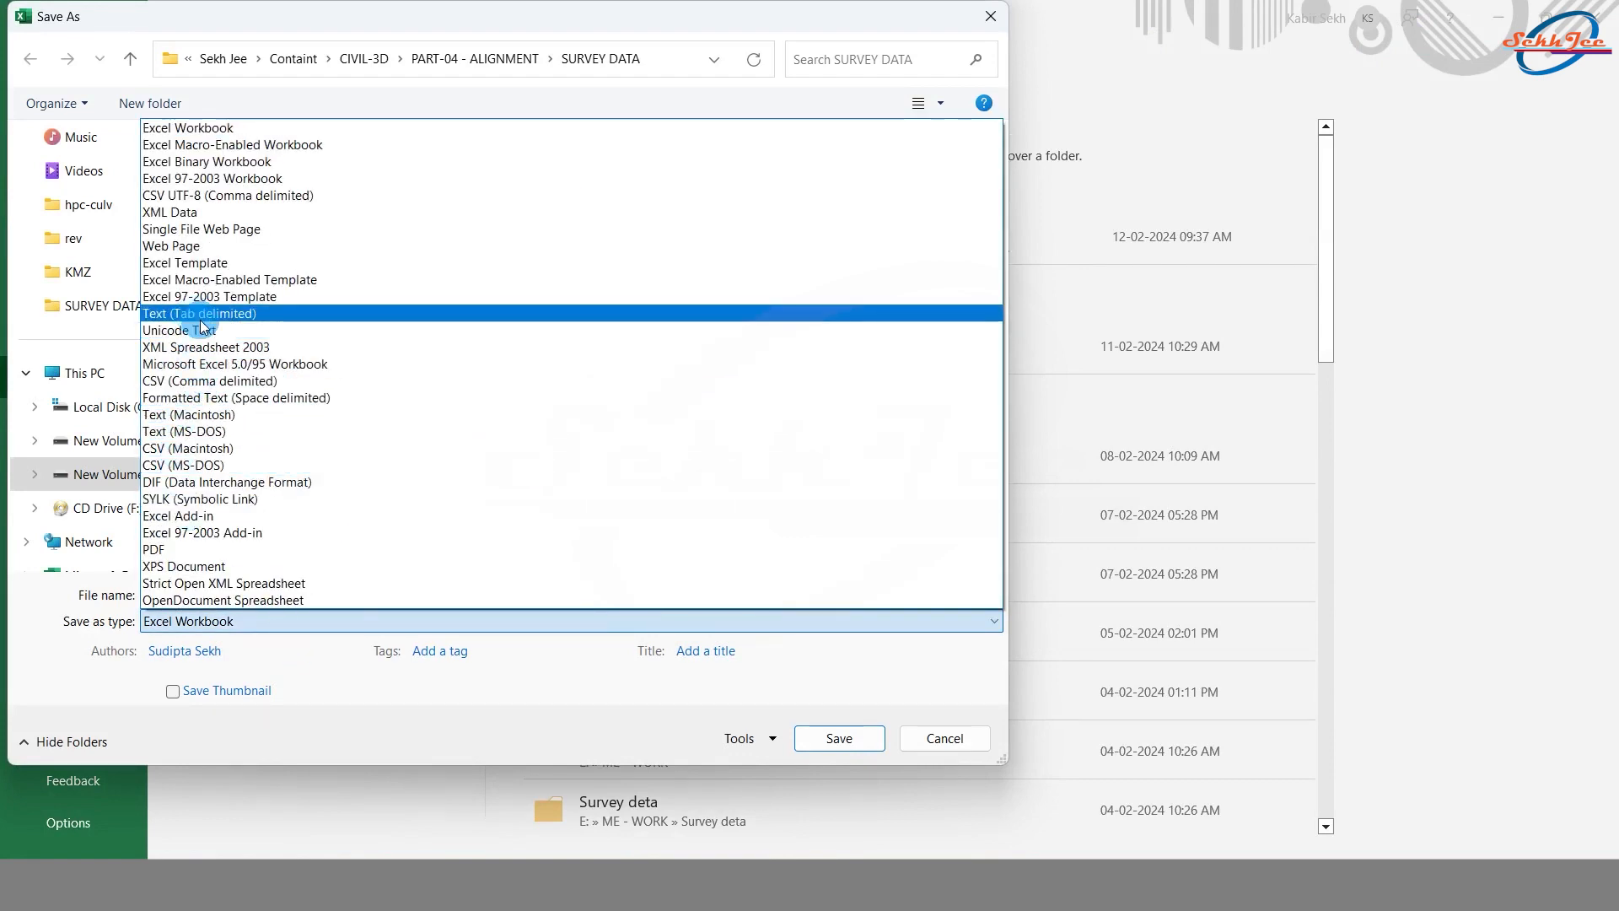
pyautogui.click(204, 380)
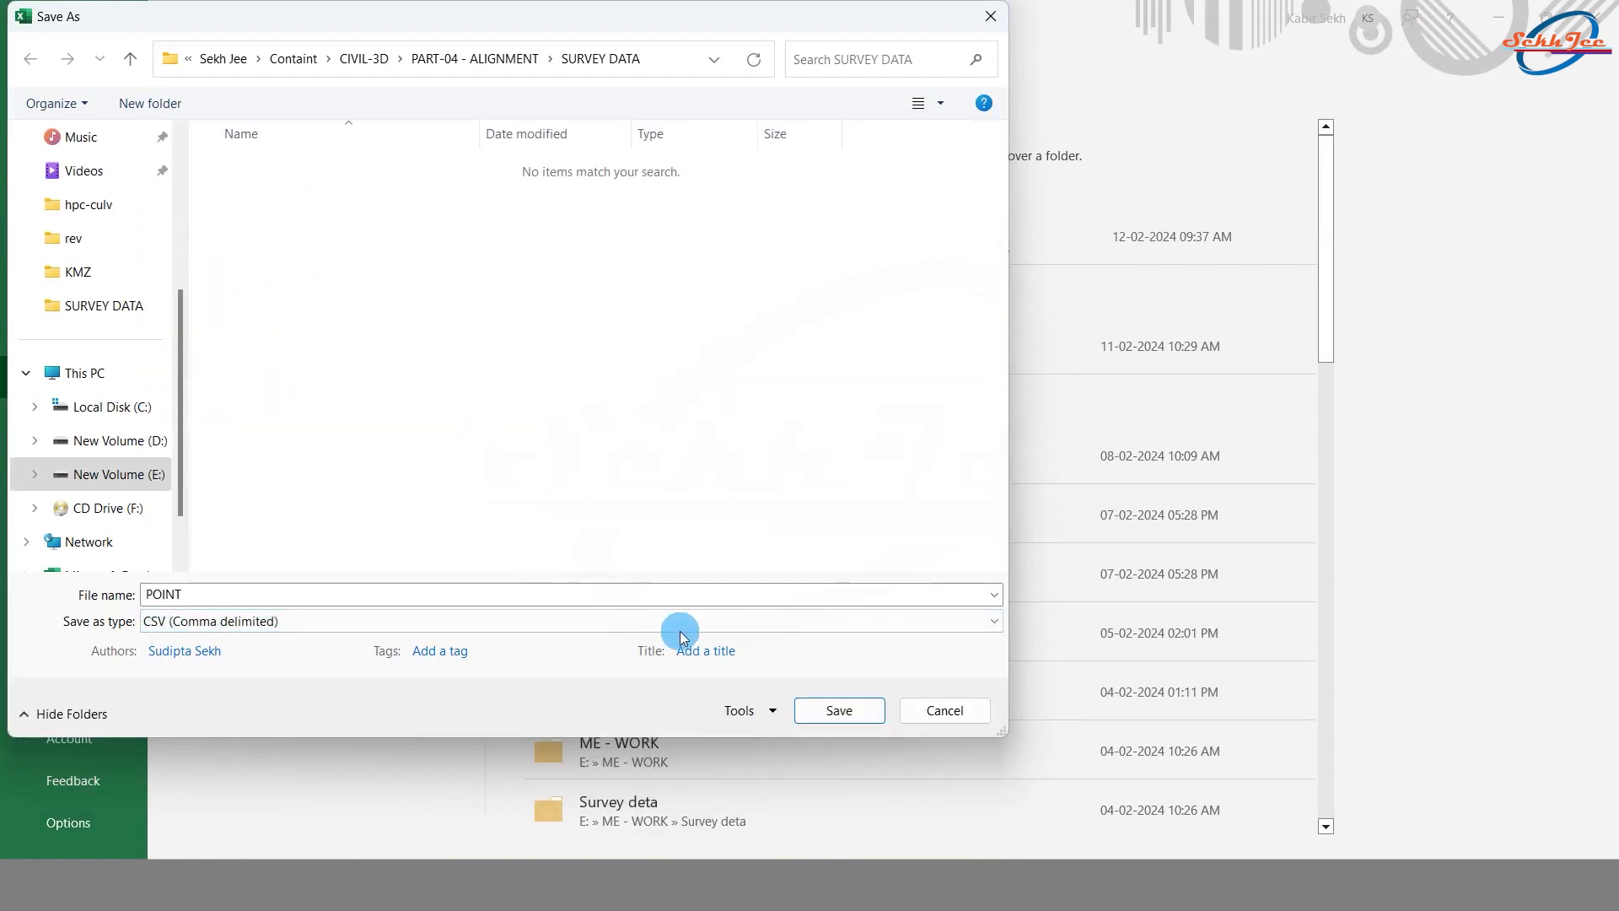
pyautogui.click(838, 710)
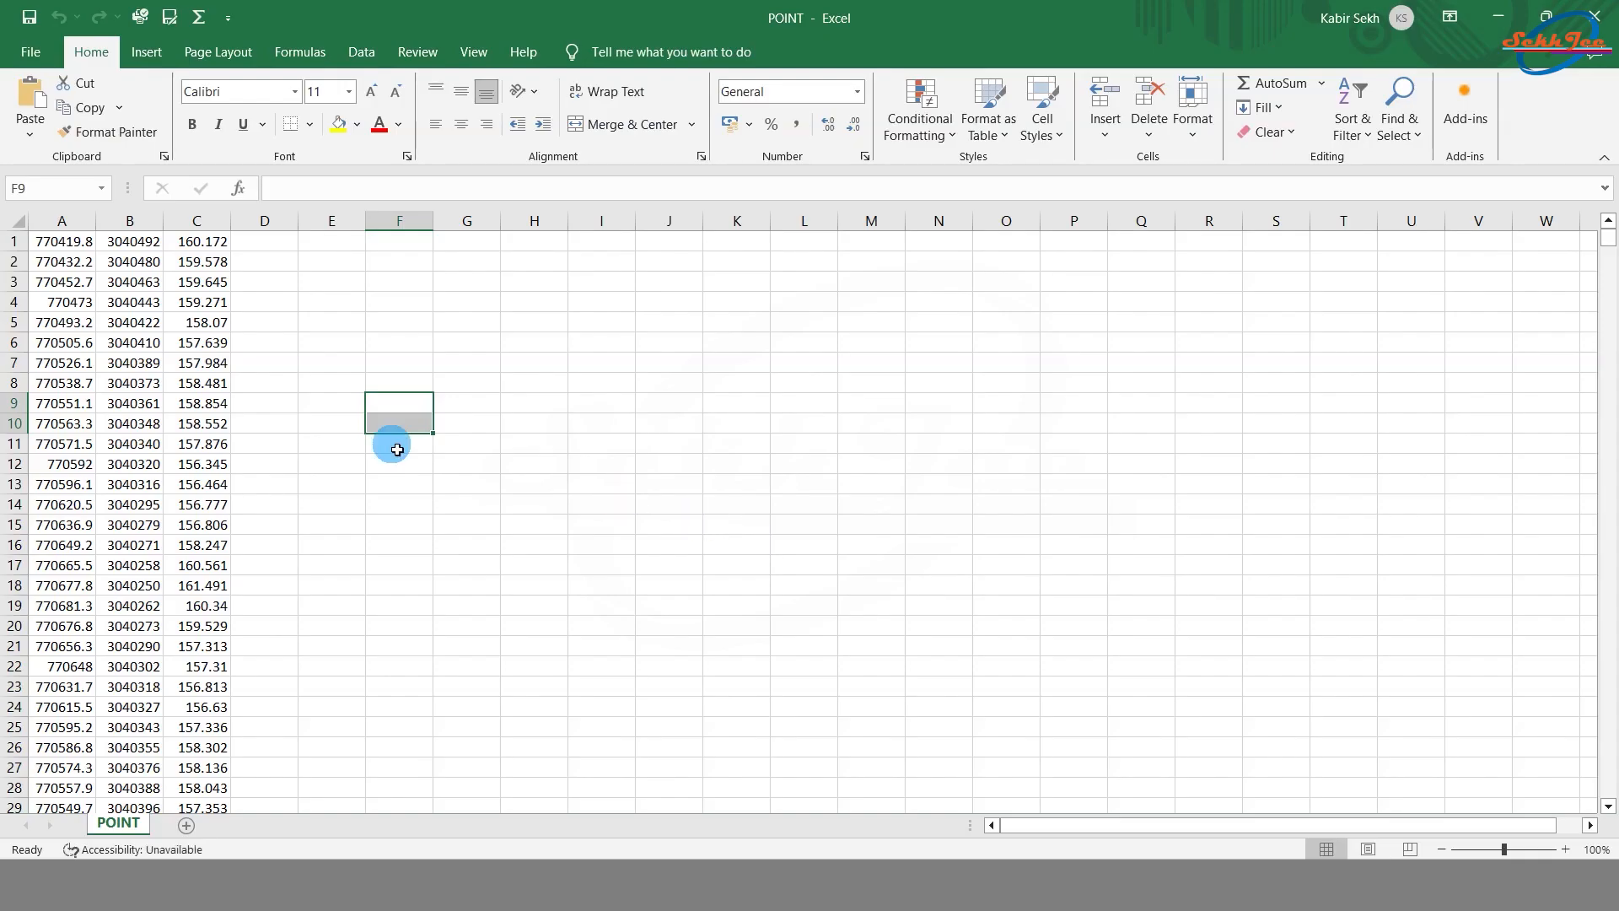
# - Close the POINT workbook and the SURVEY DATA folder window to return to the source file selection in Civil 3D
pyautogui.click(1594, 15)
pyautogui.click(470, 260)
pyautogui.click(392, 239)
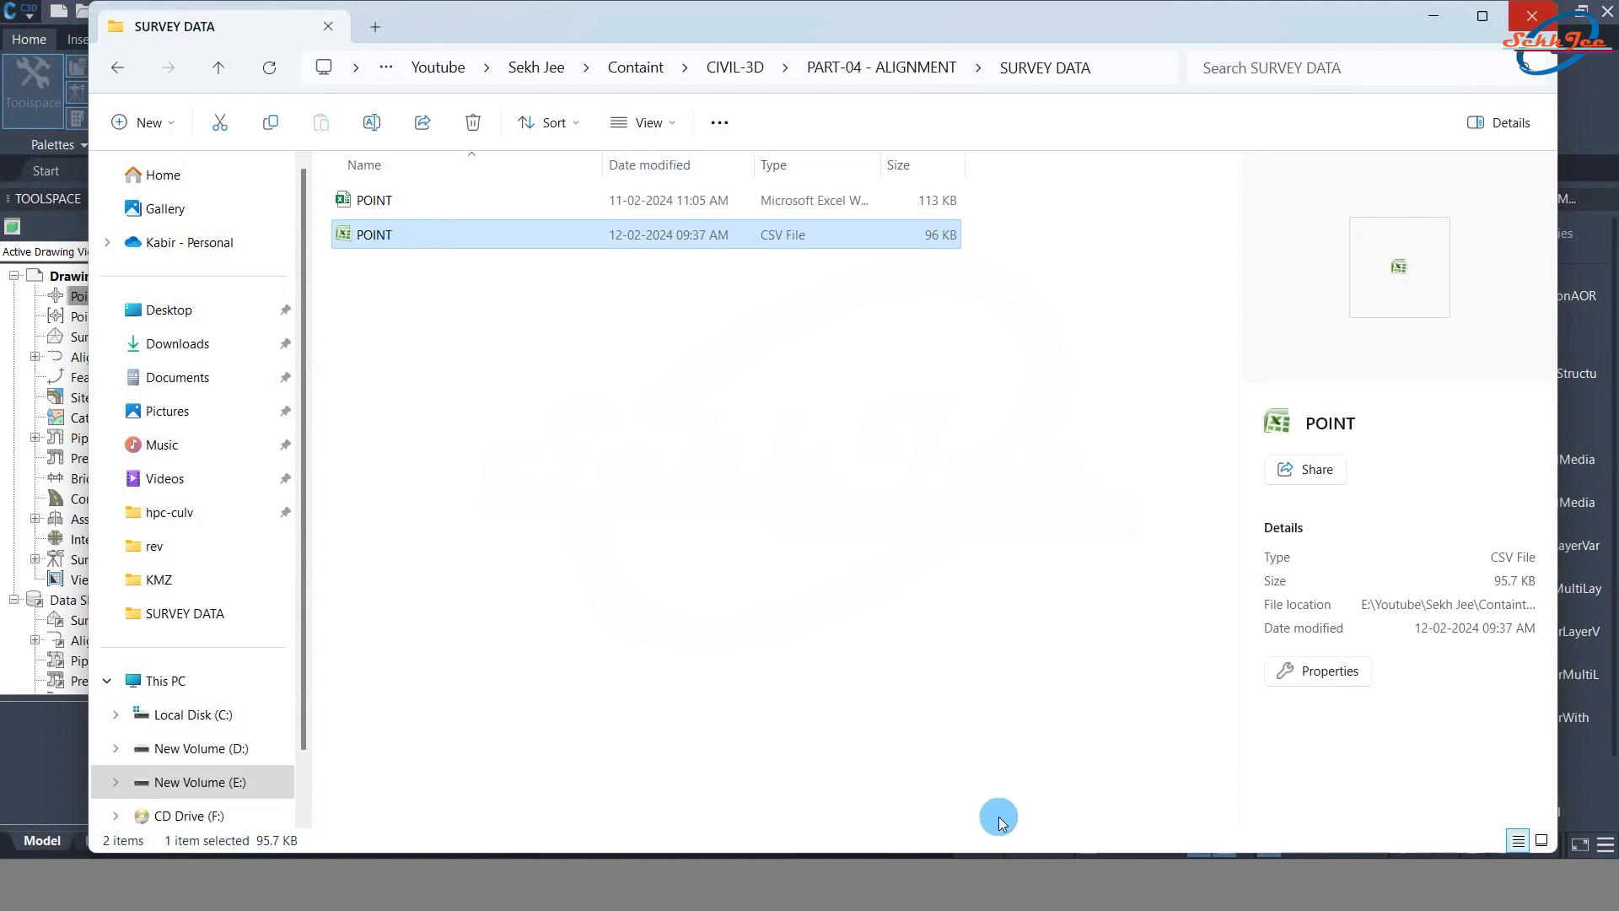
pyautogui.click(1532, 16)
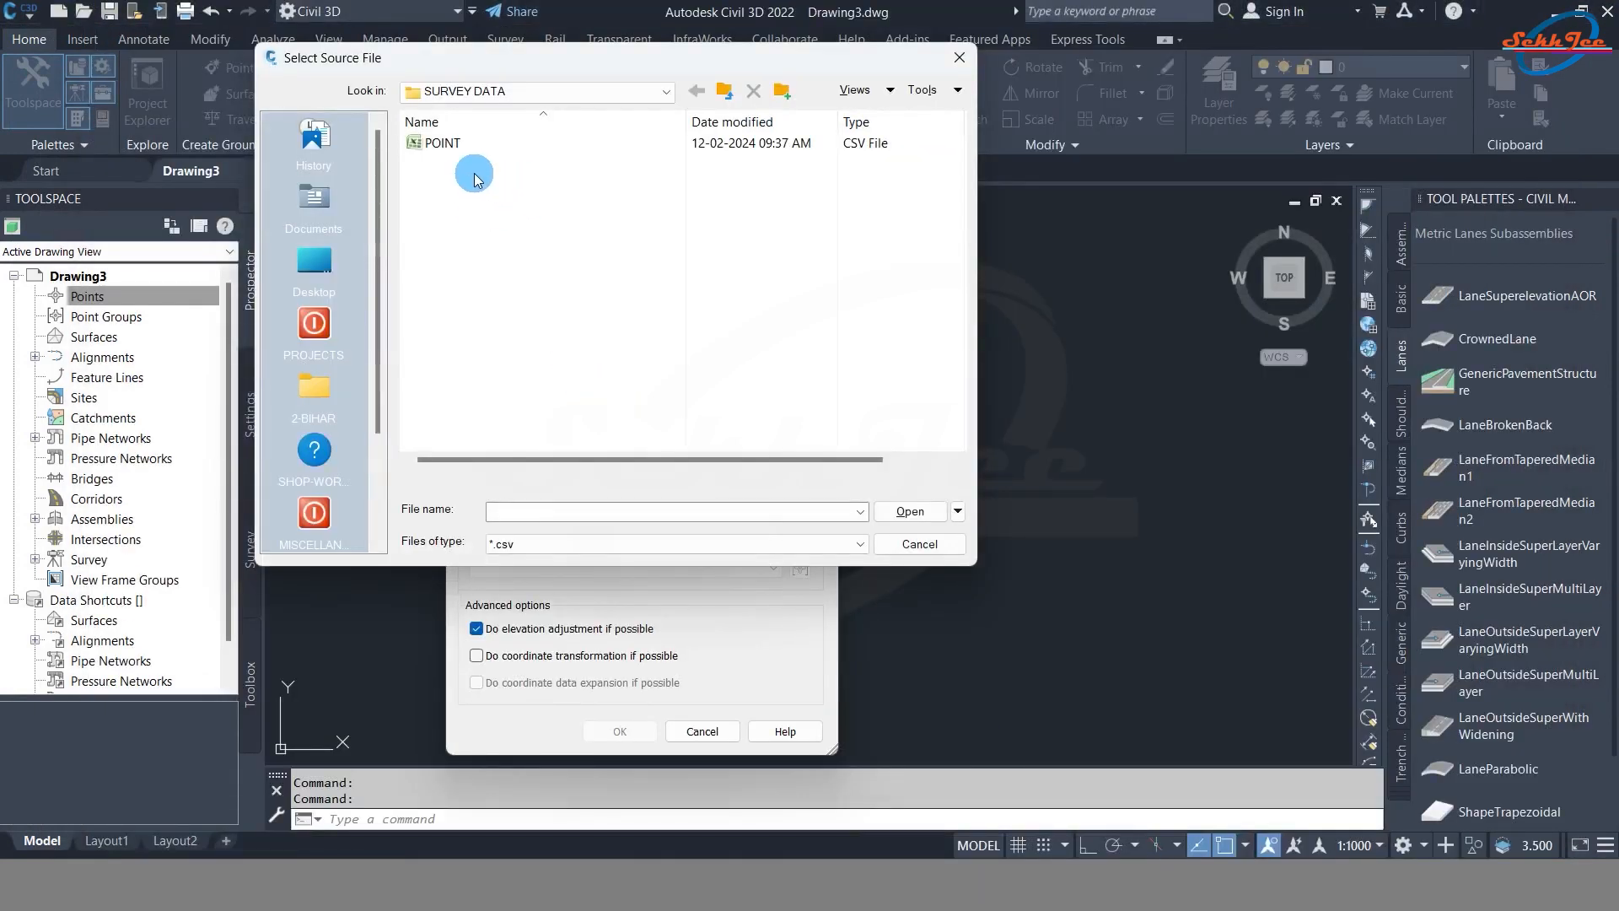
# - Select the POINT CSV file as the source for the point import
pyautogui.click(444, 150)
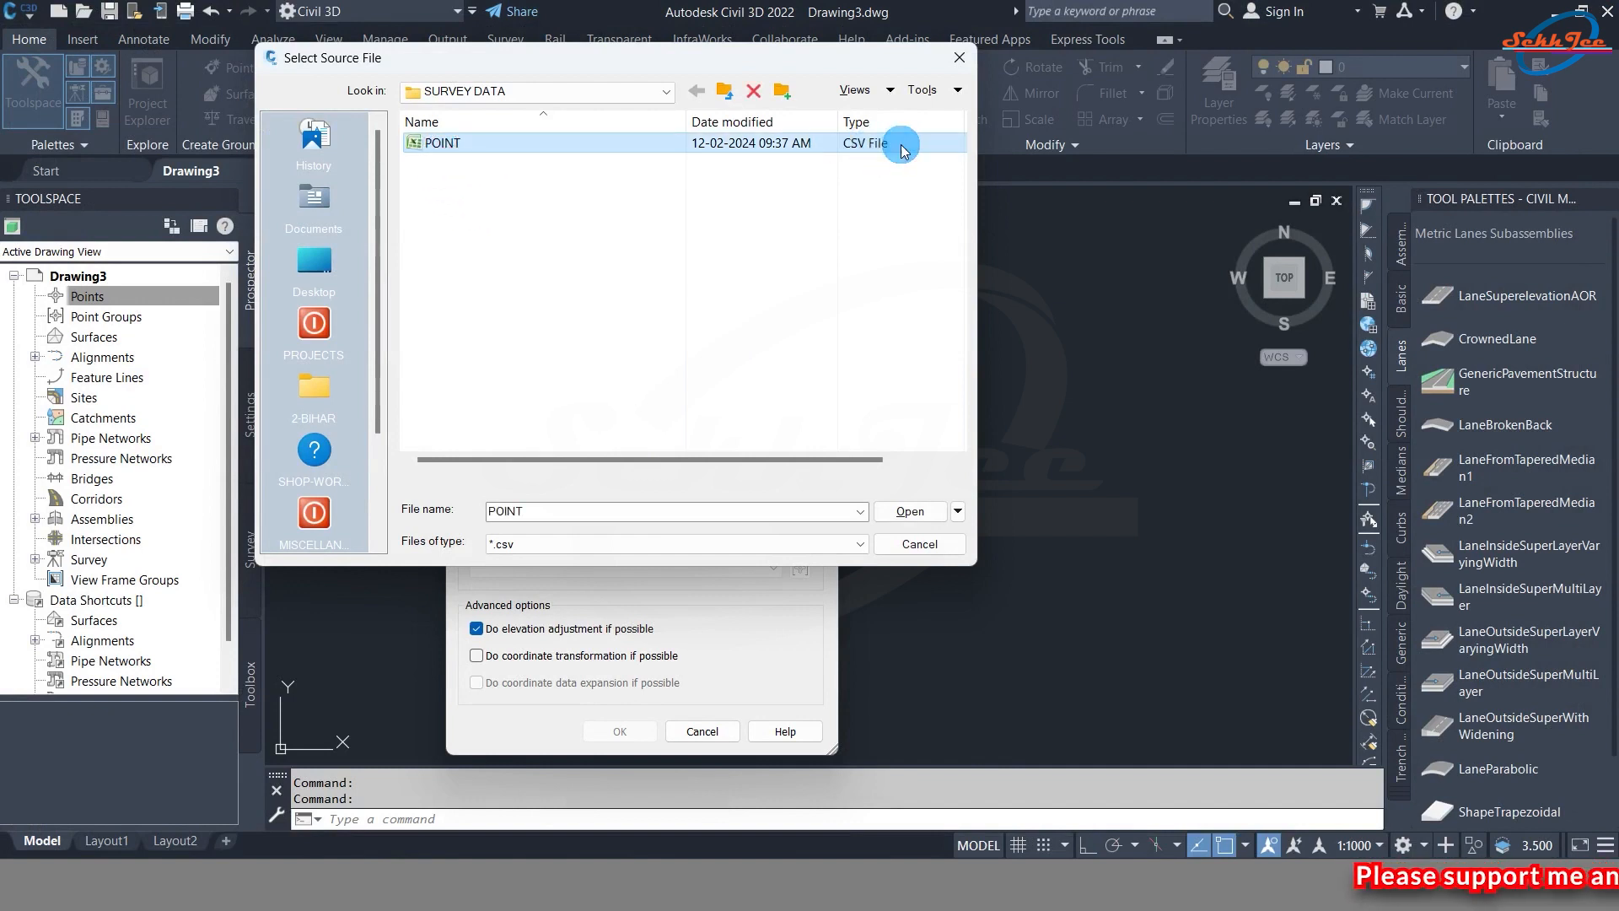
pyautogui.click(857, 123)
pyautogui.click(859, 151)
pyautogui.click(910, 512)
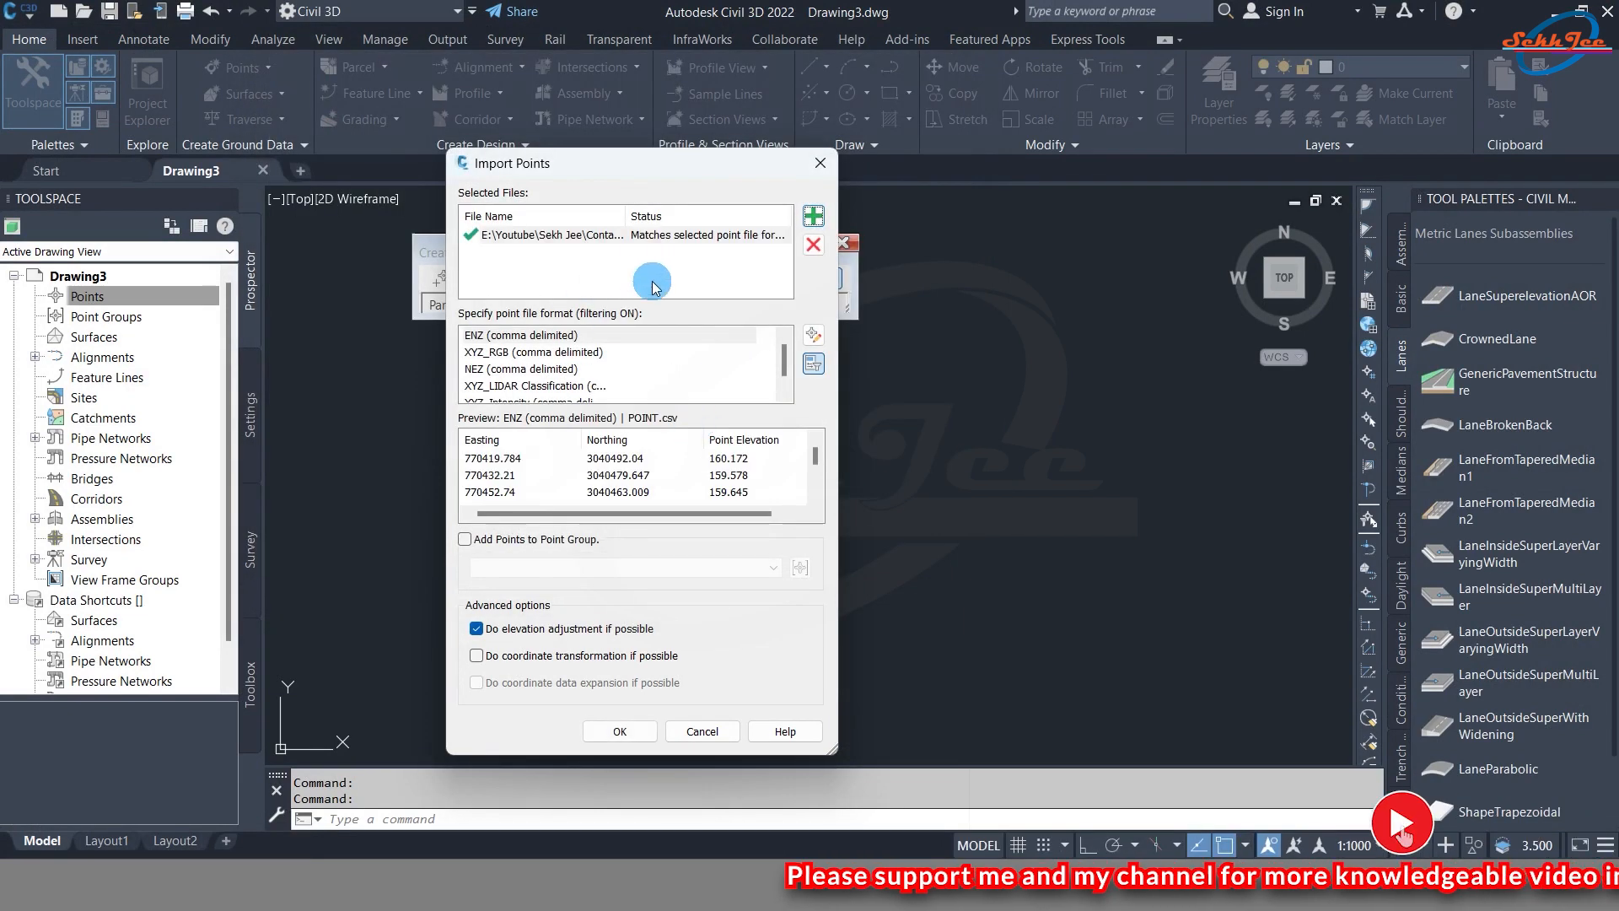
# - Import the points in ENZ (comma delimited) format into a new point group named survey deta
pyautogui.click(470, 337)
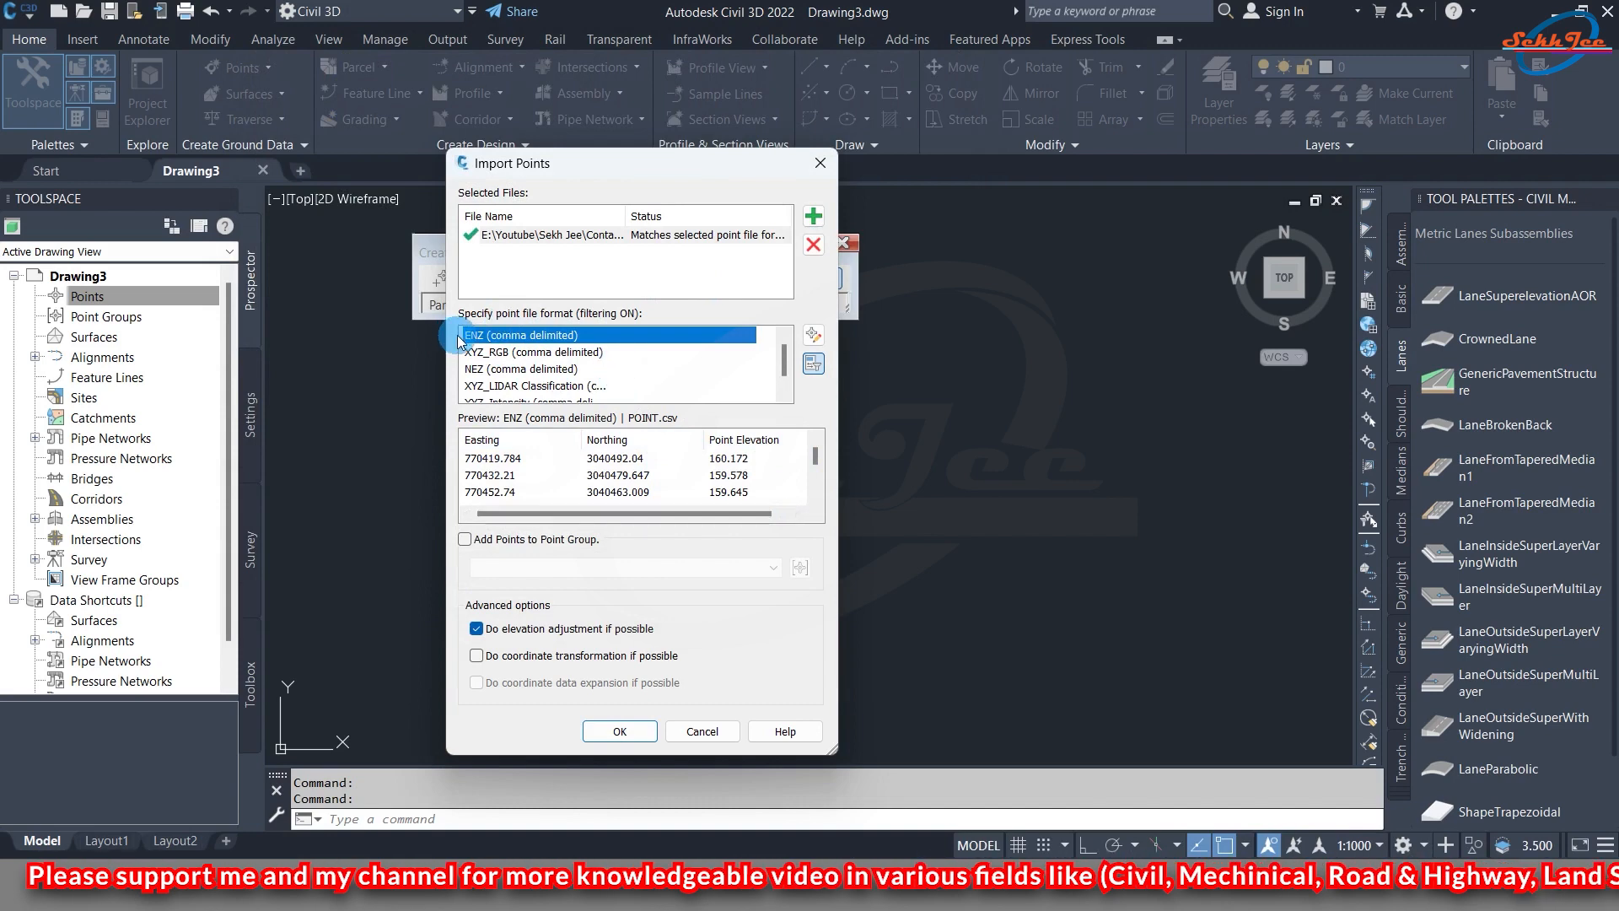
pyautogui.click(464, 540)
pyautogui.click(800, 567)
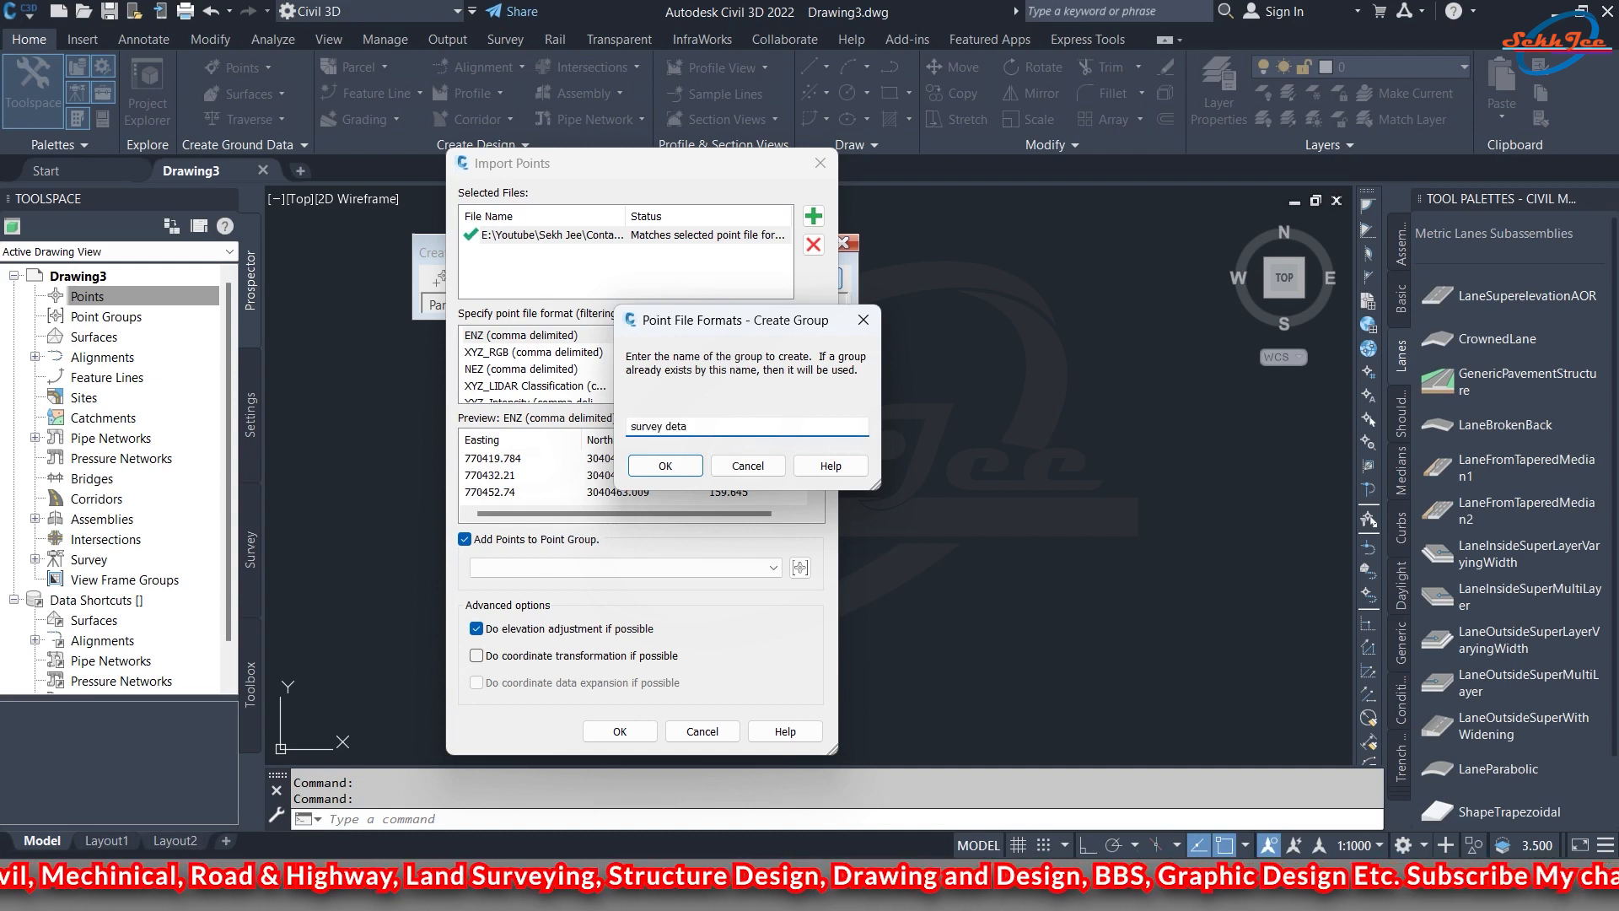
pyautogui.click(665, 467)
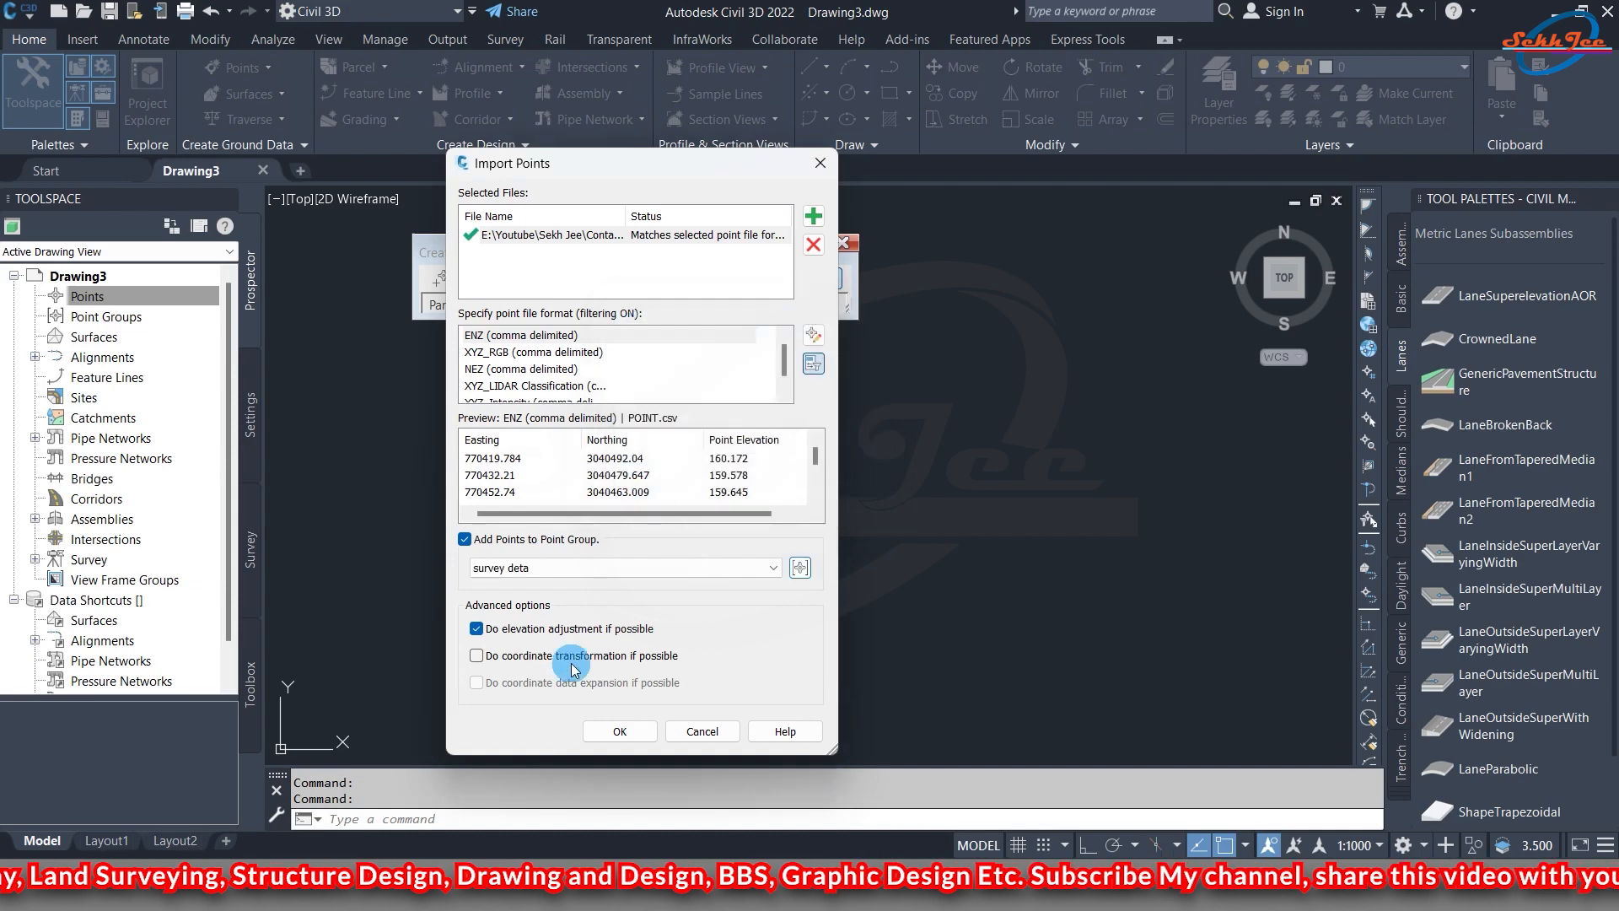
pyautogui.click(620, 730)
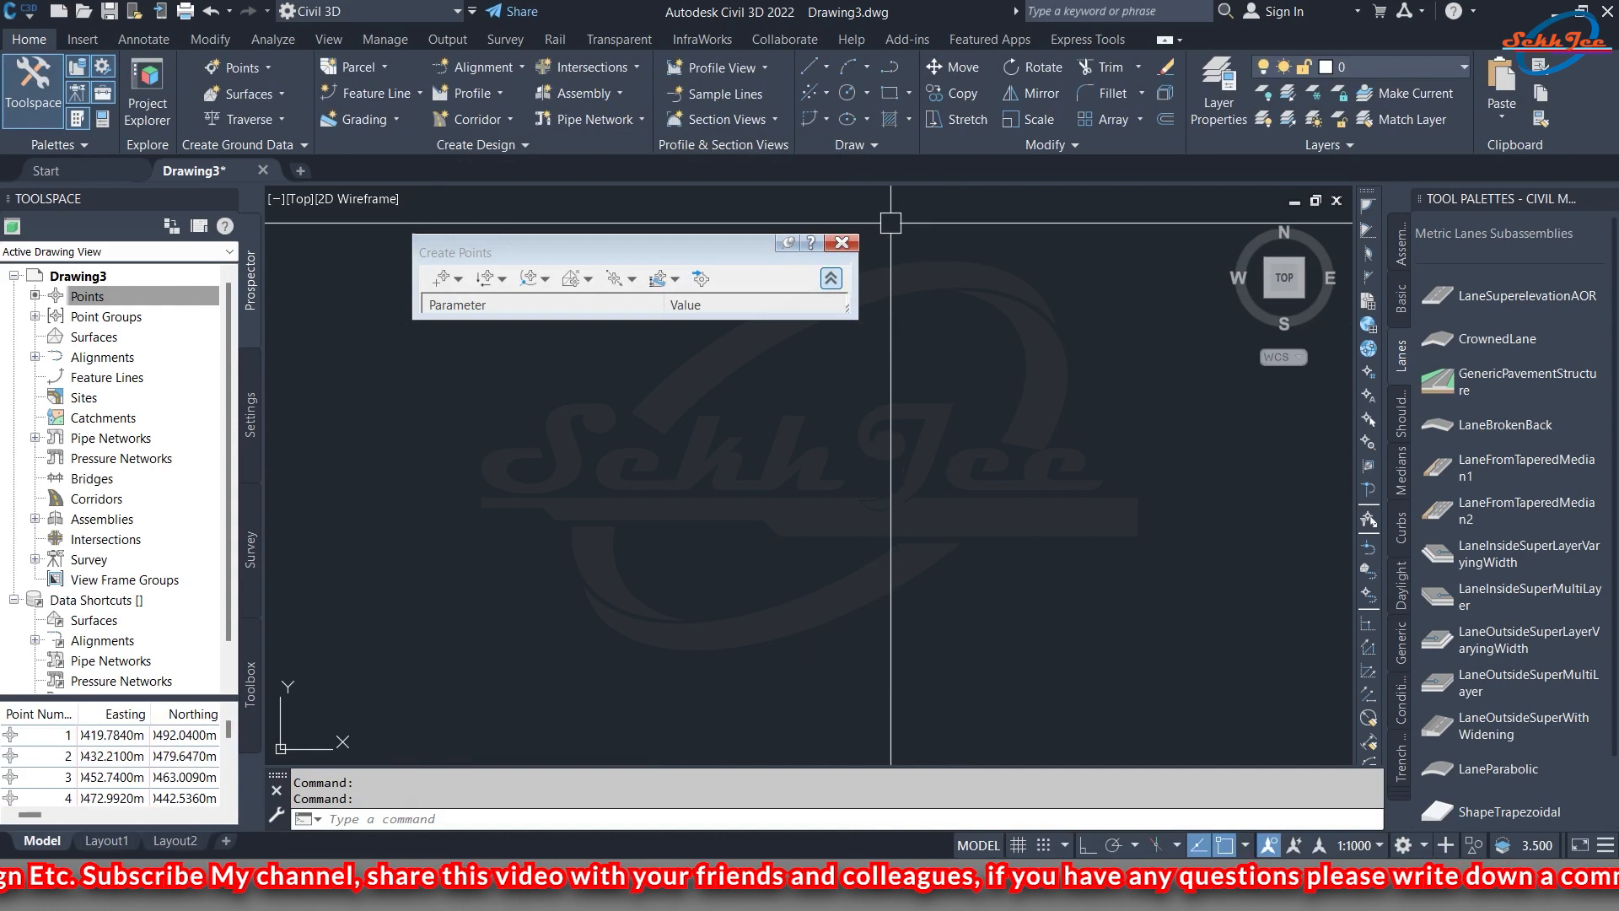
# - Close the Create Points tools and zoom to the extents of the imported points
pyautogui.click(841, 243)
pyautogui.write('Z')
pyautogui.press('Return')
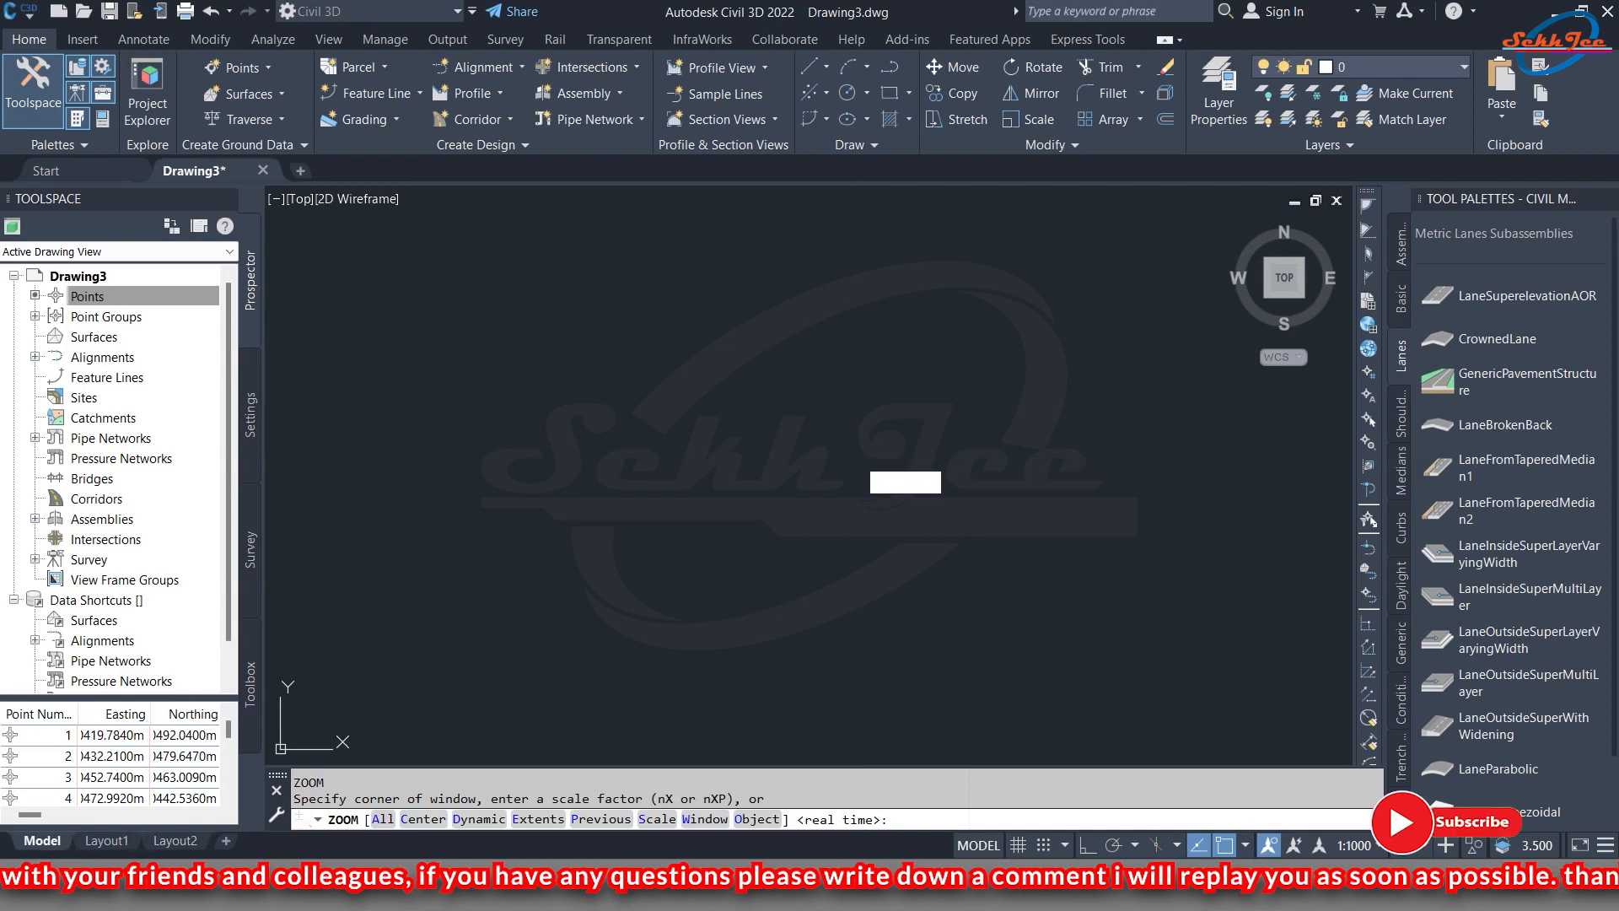
pyautogui.write('e')
pyautogui.press('Return')
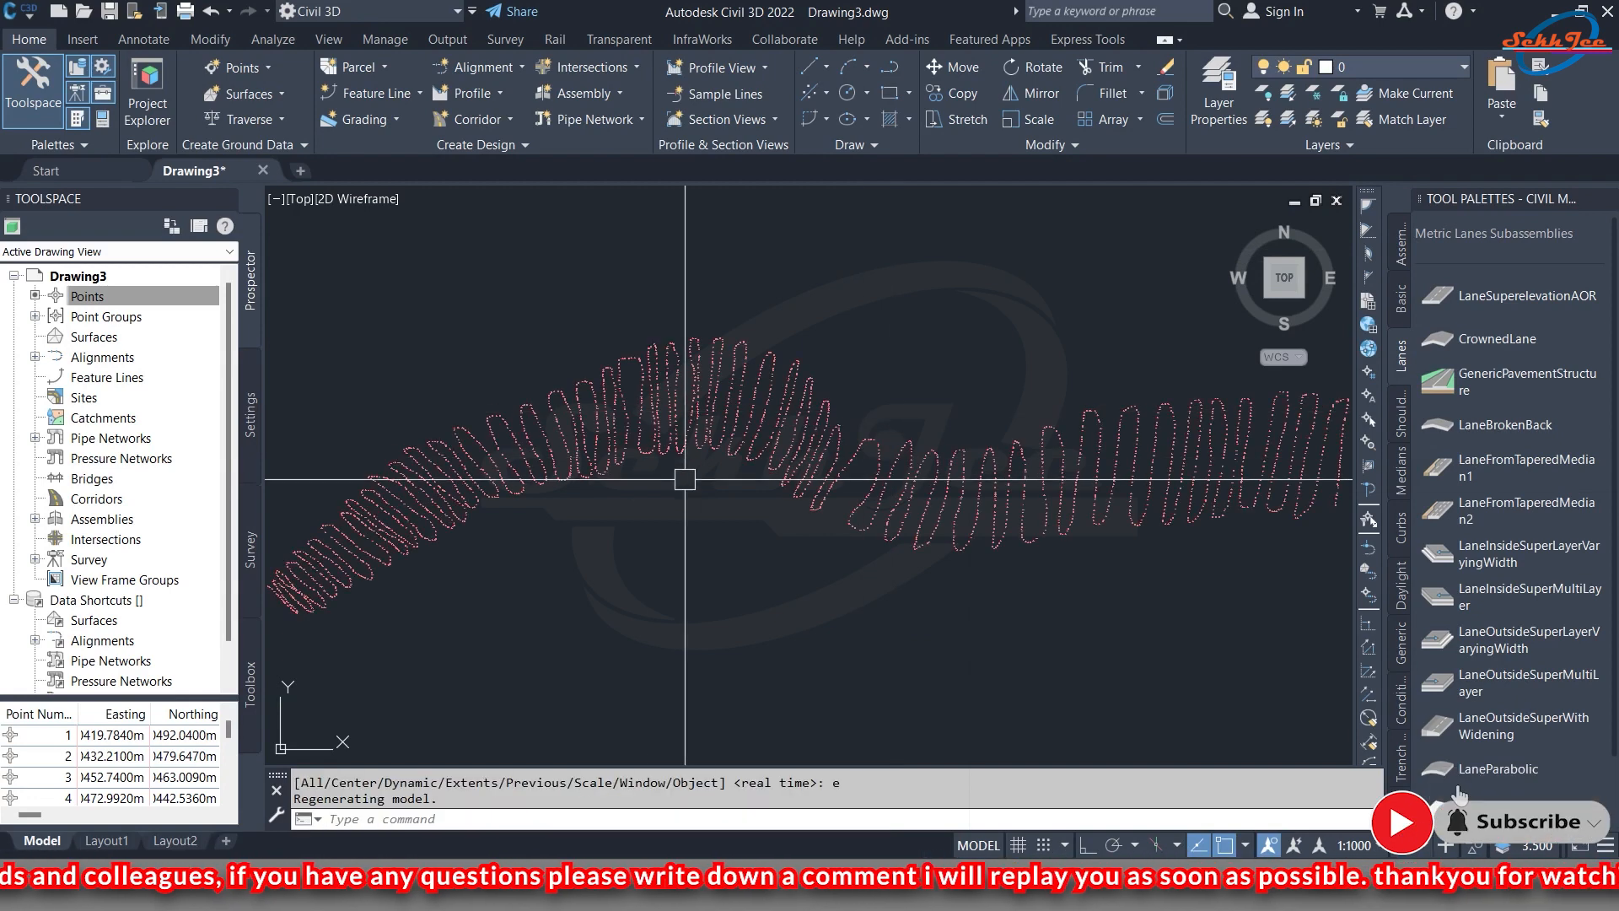
# - Examine the imported survey points and their number and elevation labels along the whole strip
pyautogui.scroll(-3, 625, 503)
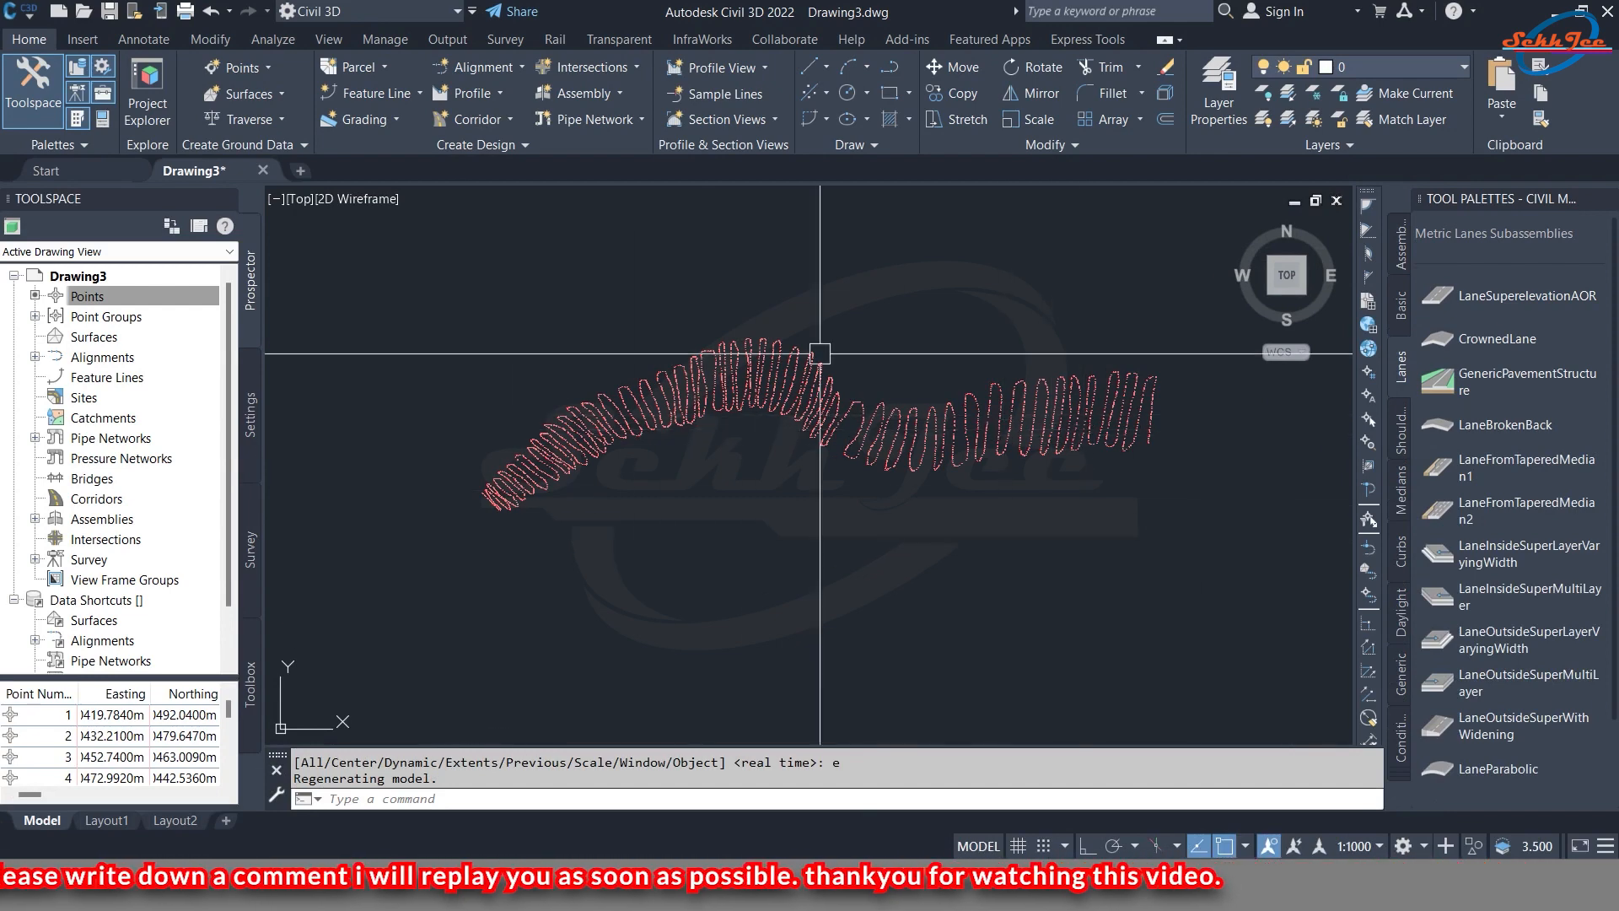
pyautogui.scroll(5, 540, 464)
pyautogui.scroll(6, 619, 459)
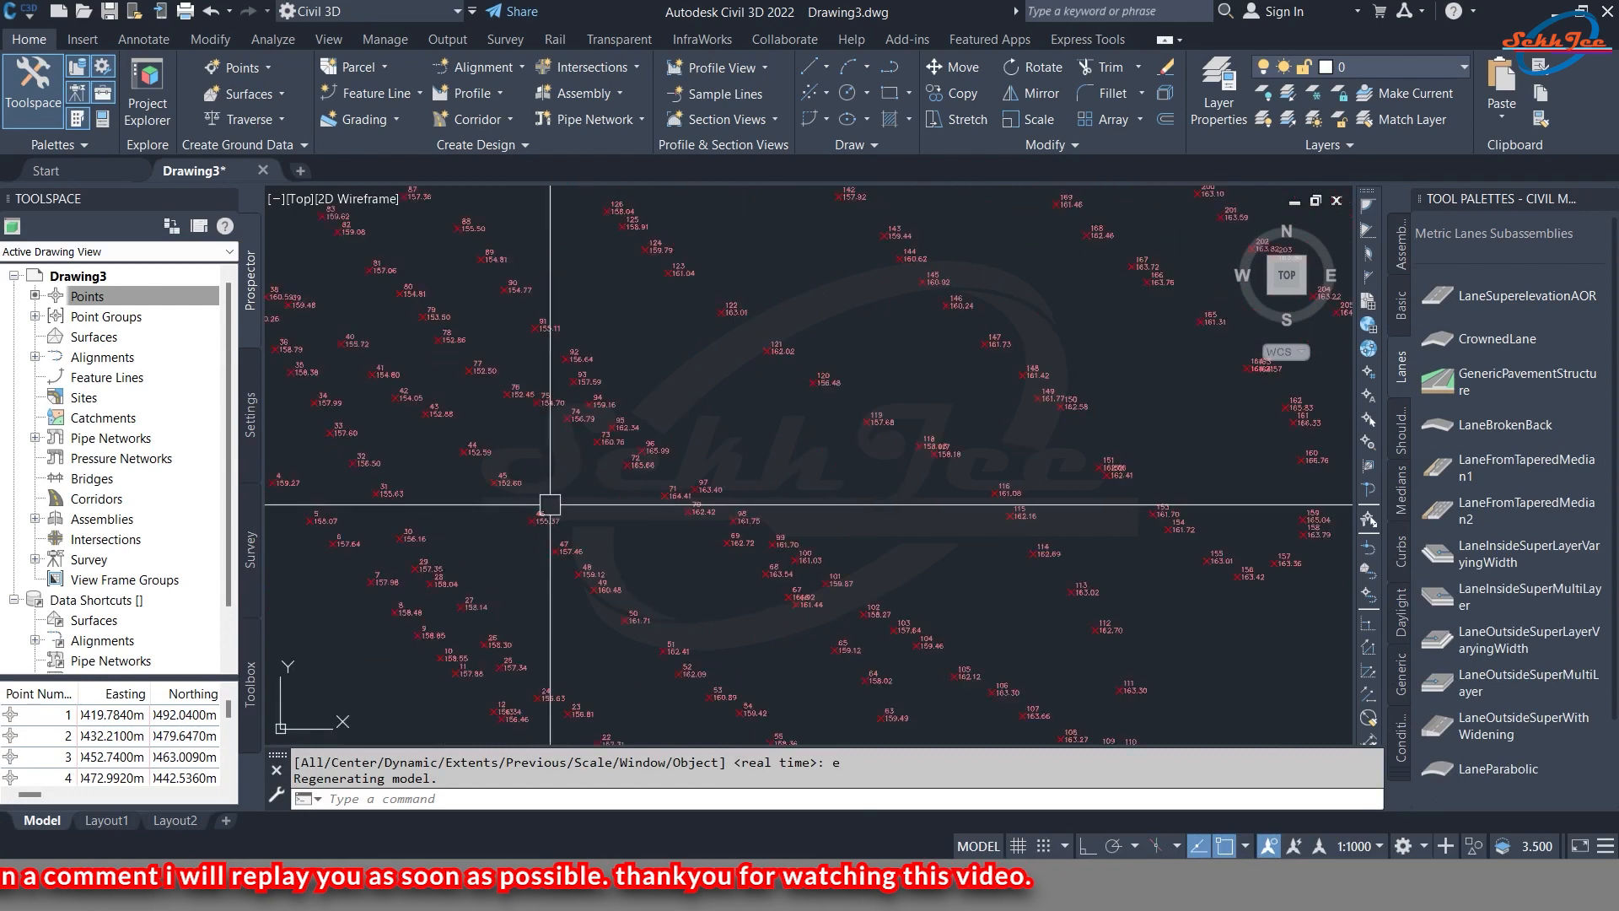
pyautogui.scroll(-6, 456, 483)
pyautogui.scroll(5, 534, 534)
pyautogui.moveTo(557, 527); pyautogui.dragTo(604, 470, button='middle')
pyautogui.scroll(-3, 852, 354)
pyautogui.scroll(3, 484, 275)
pyautogui.scroll(5, 1042, 346)
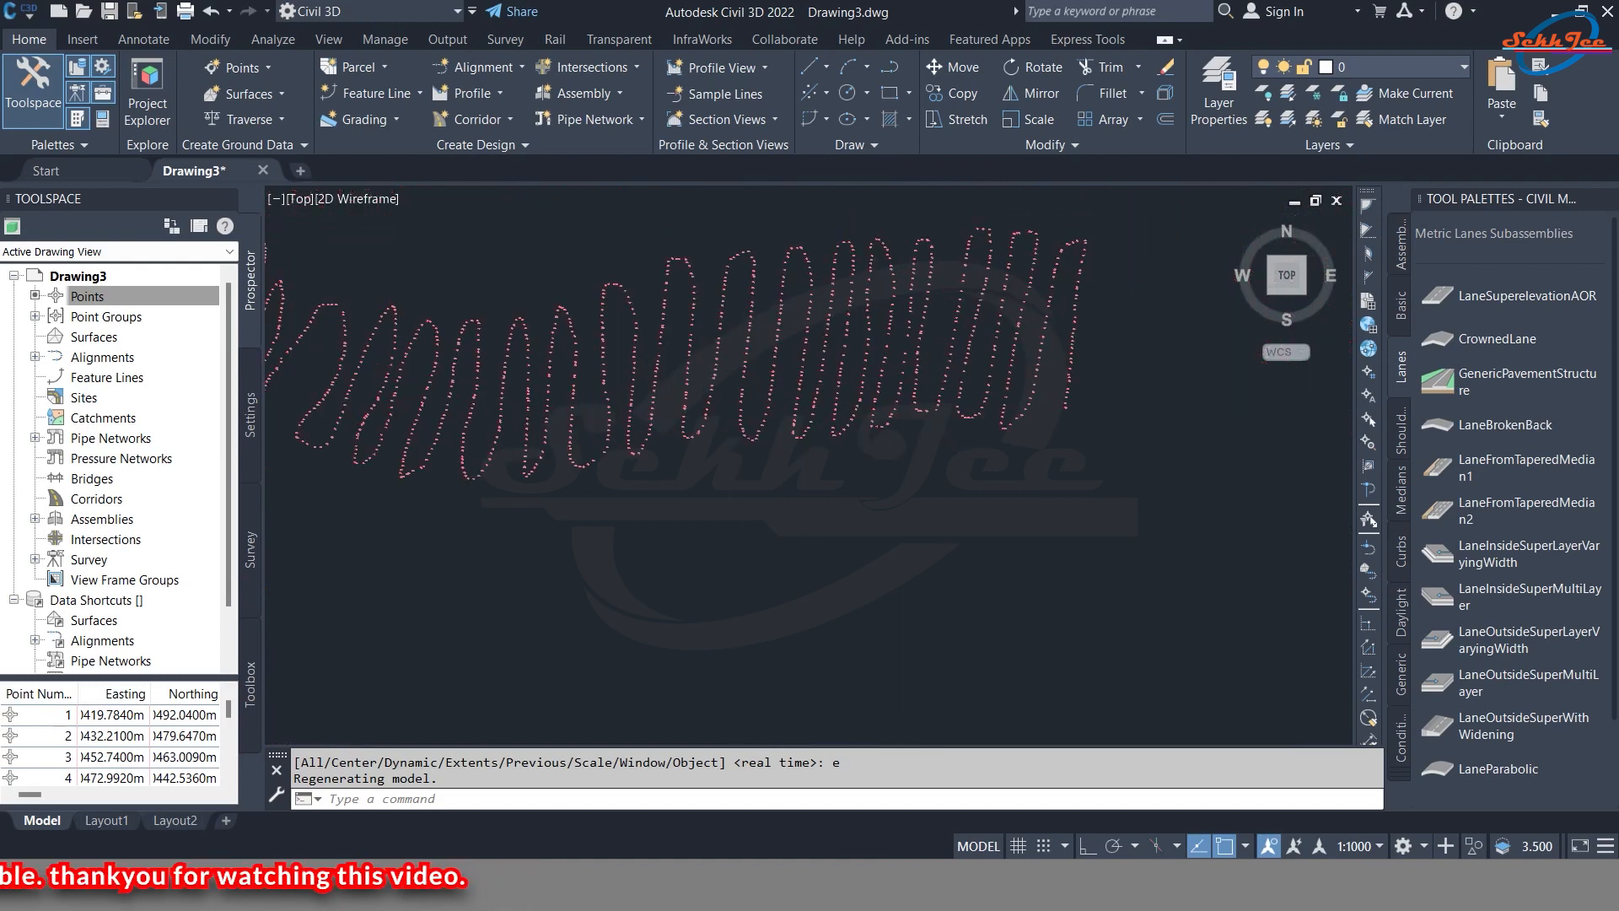
pyautogui.scroll(-5, 1042, 346)
pyautogui.scroll(2, 752, 433)
pyautogui.moveTo(752, 433)
pyautogui.mouseDown(button='middle')
pyautogui.moveTo(787, 506)
pyautogui.moveTo(629, 498)
pyautogui.moveTo(715, 479)
pyautogui.moveTo(611, 476)
pyautogui.mouseUp(button='middle')
pyautogui.scroll(3, 618, 540)
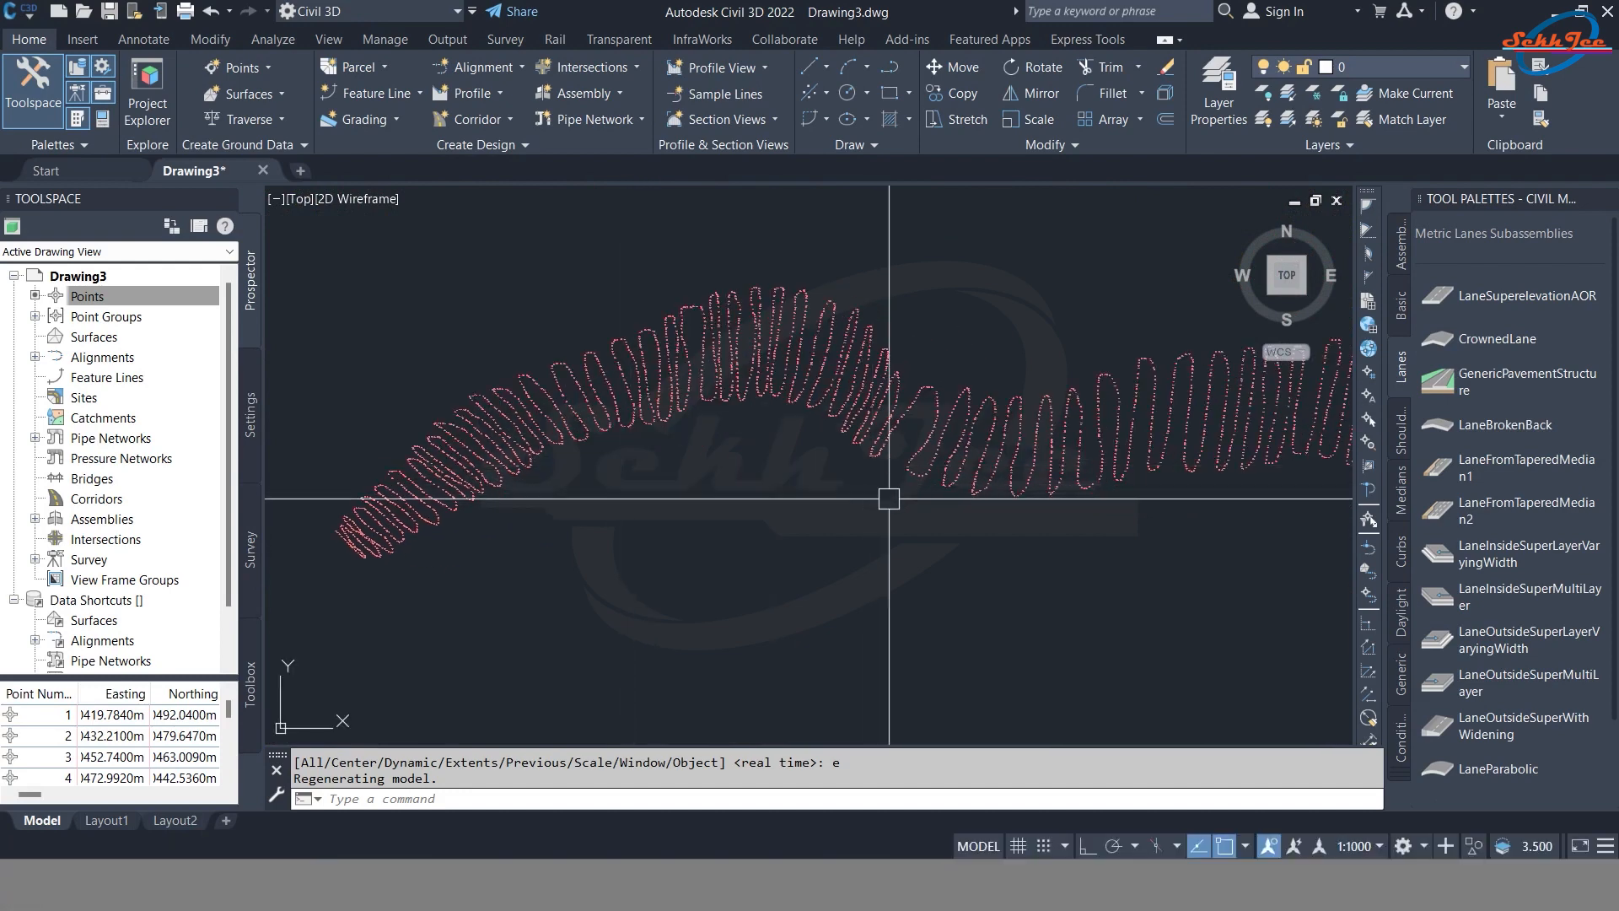
pyautogui.scroll(1, 849, 491)
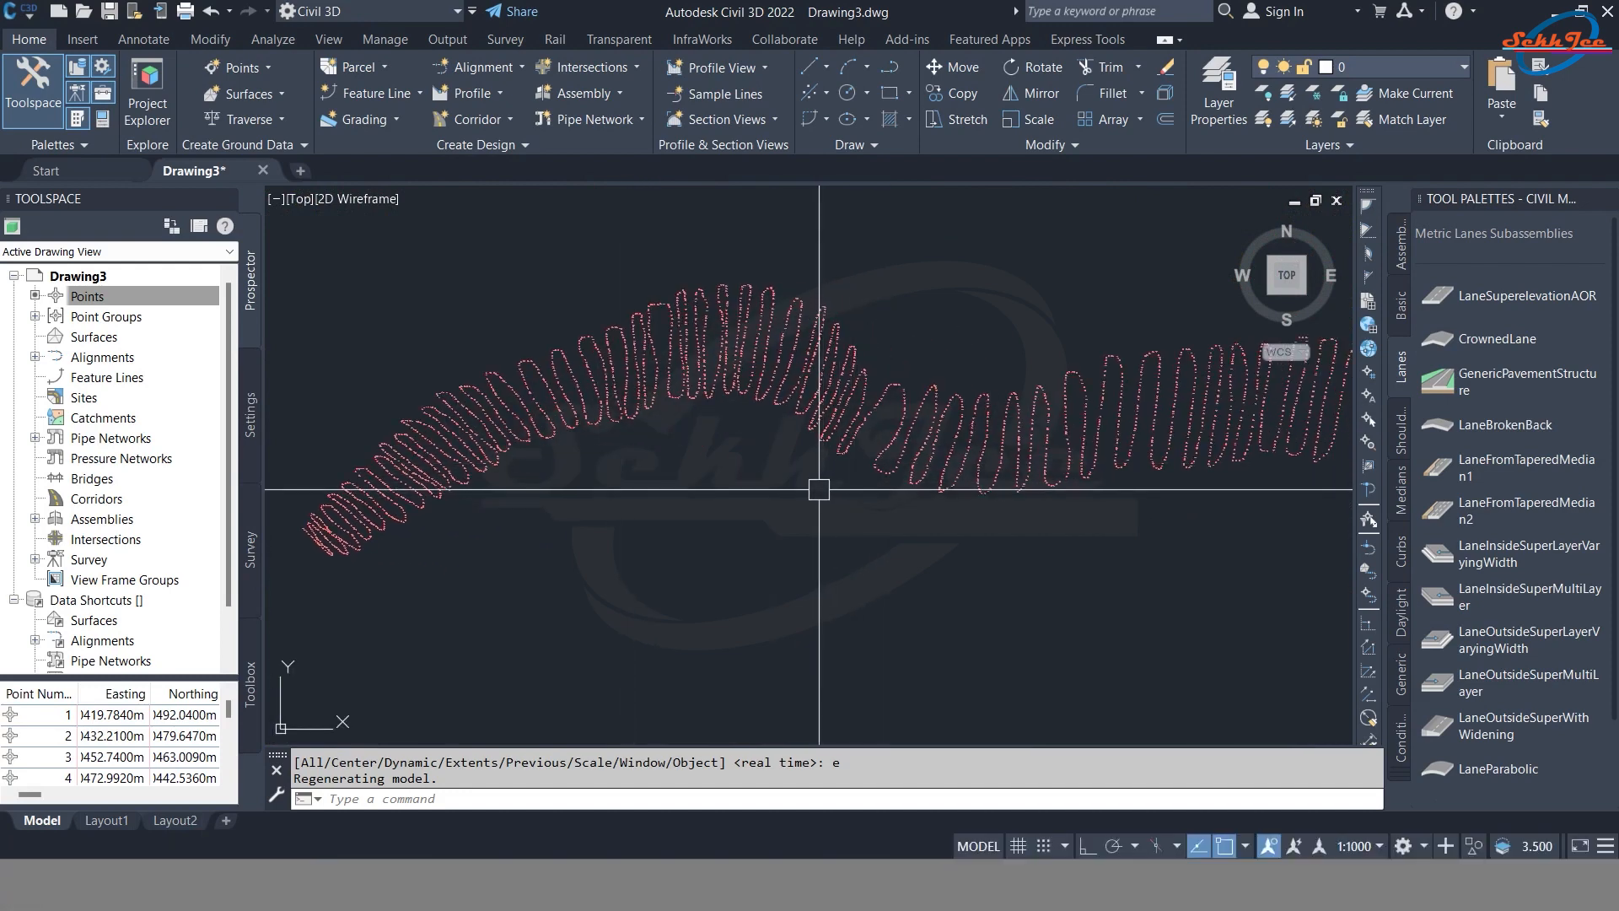
pyautogui.scroll(1, 775, 477)
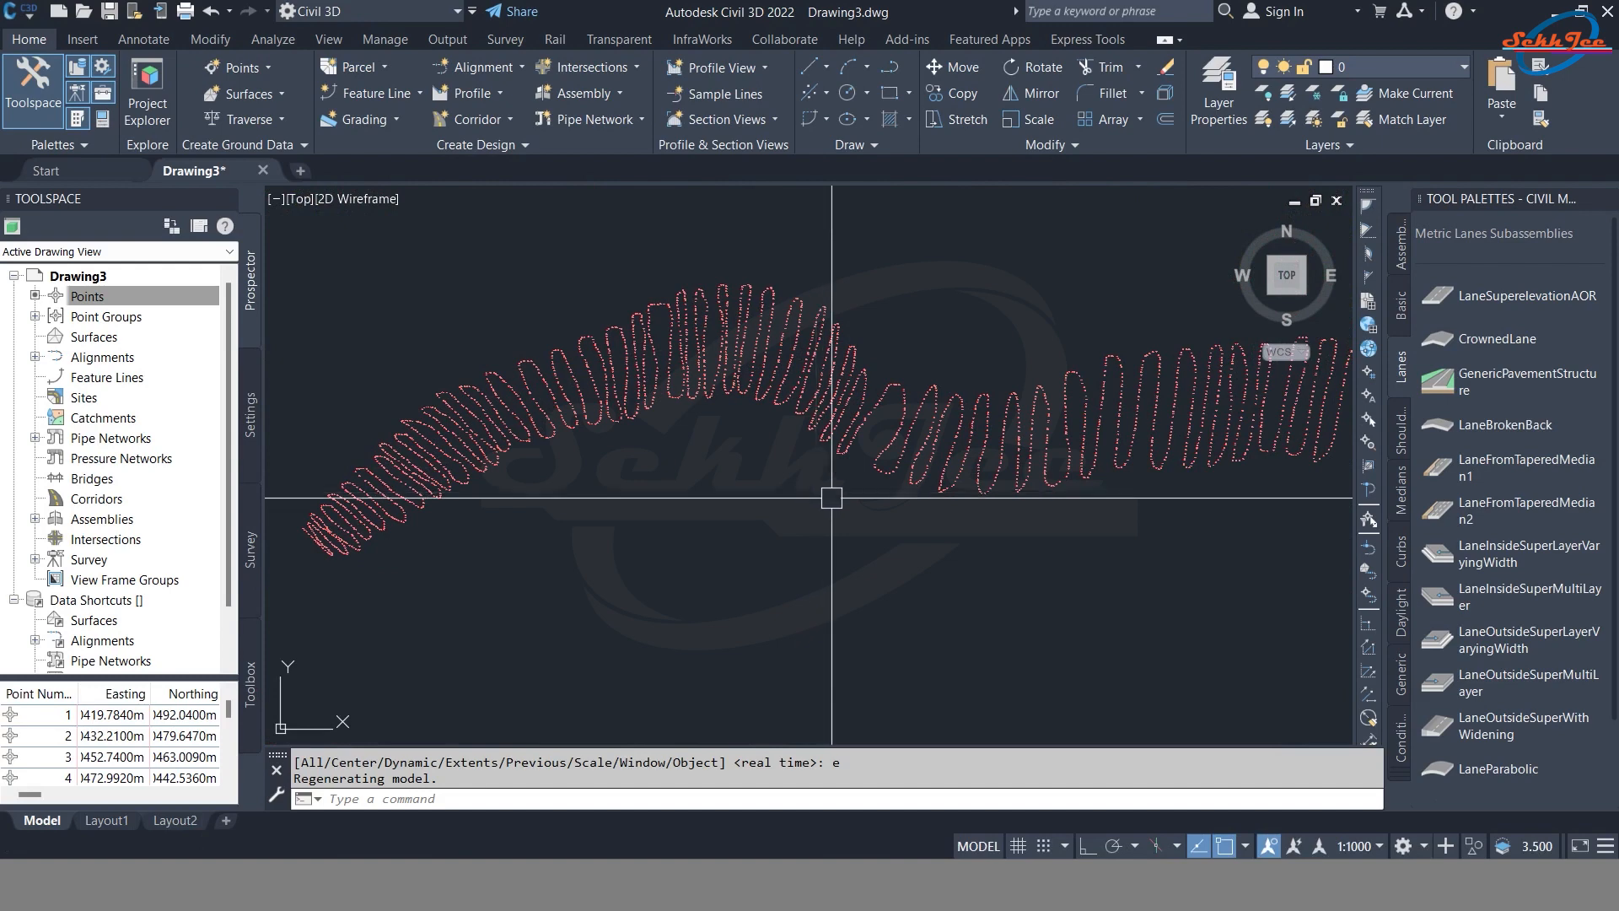
pyautogui.scroll(-2, 775, 477)
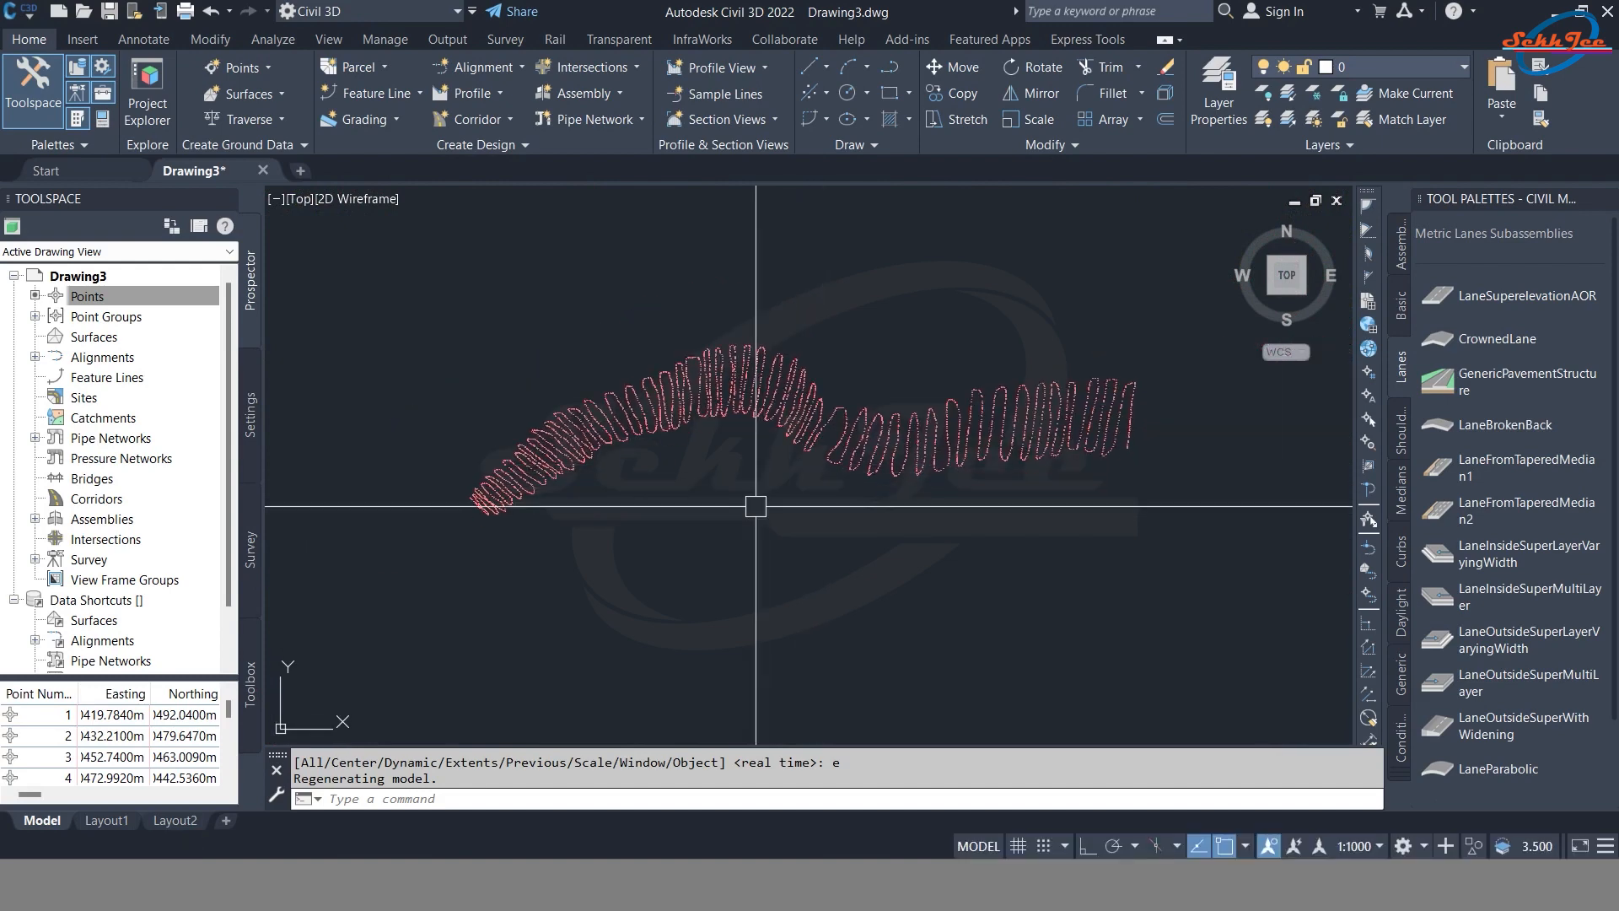
pyautogui.scroll(-1, 605, 468)
# - Begin a new TIN surface with ground-surf as both its name and description
pyautogui.rightClick(121, 342)
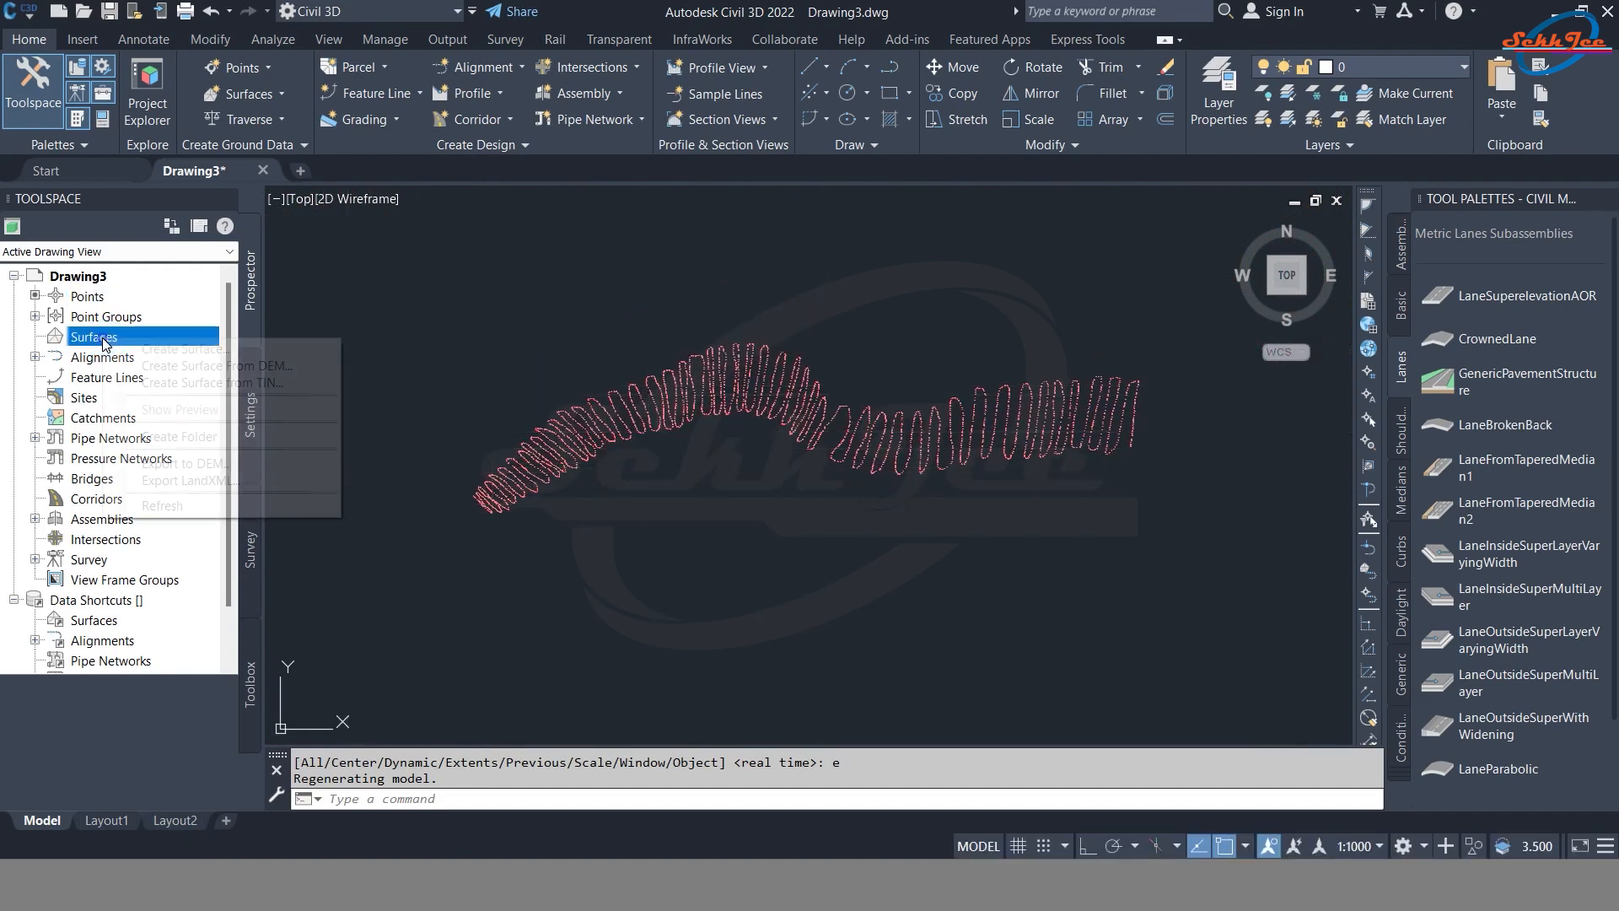
pyautogui.click(169, 353)
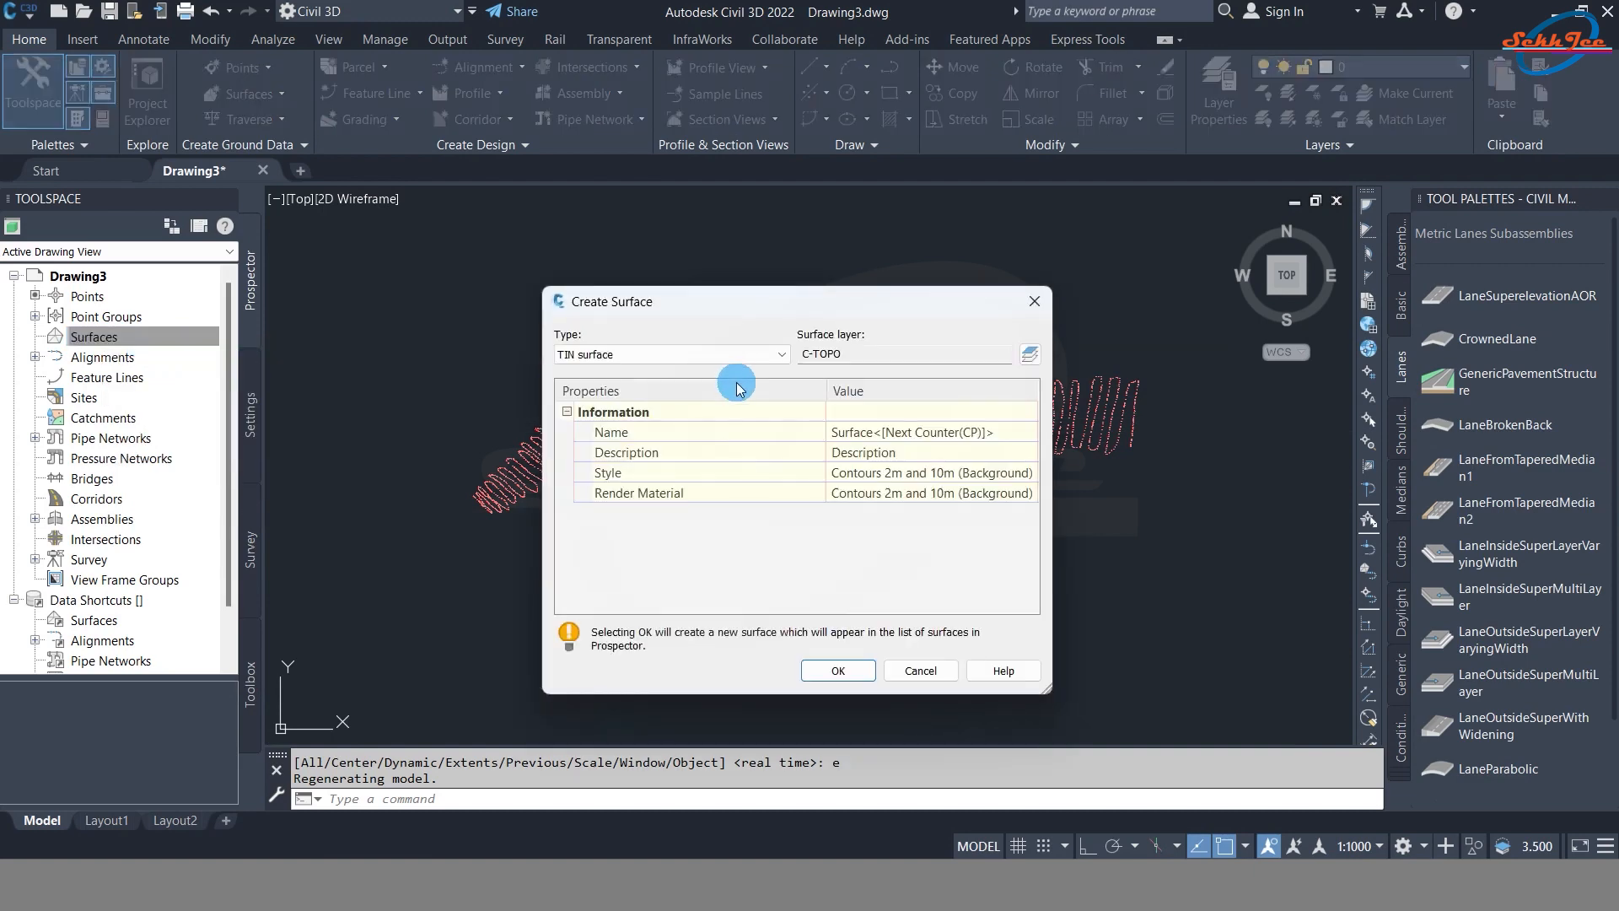
pyautogui.click(972, 437)
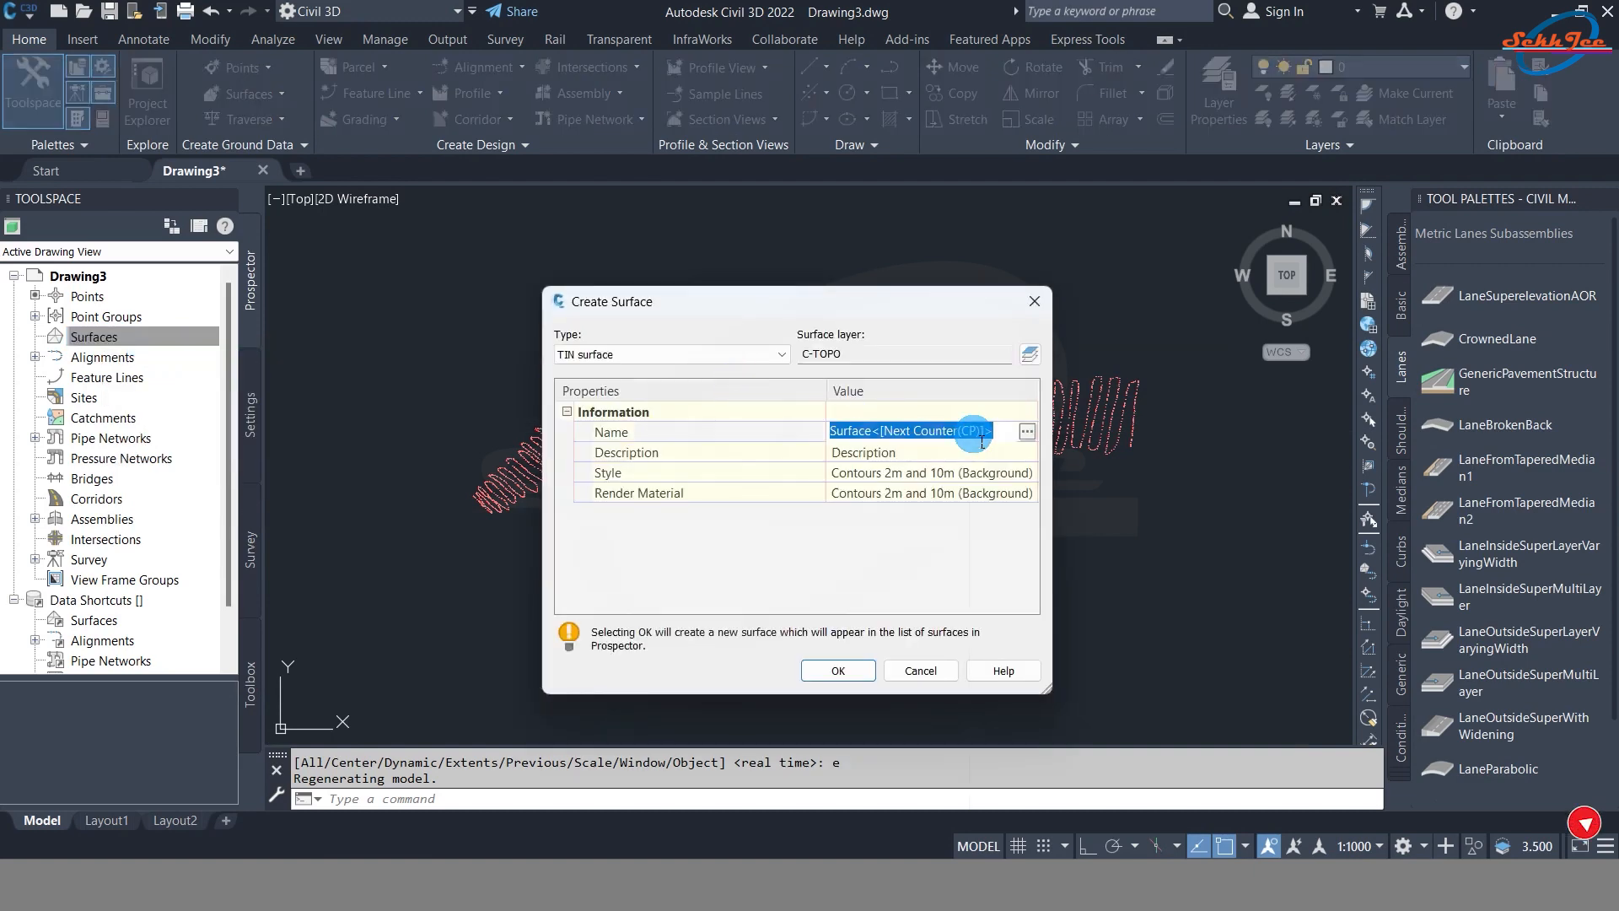
pyautogui.write('ground-surf')
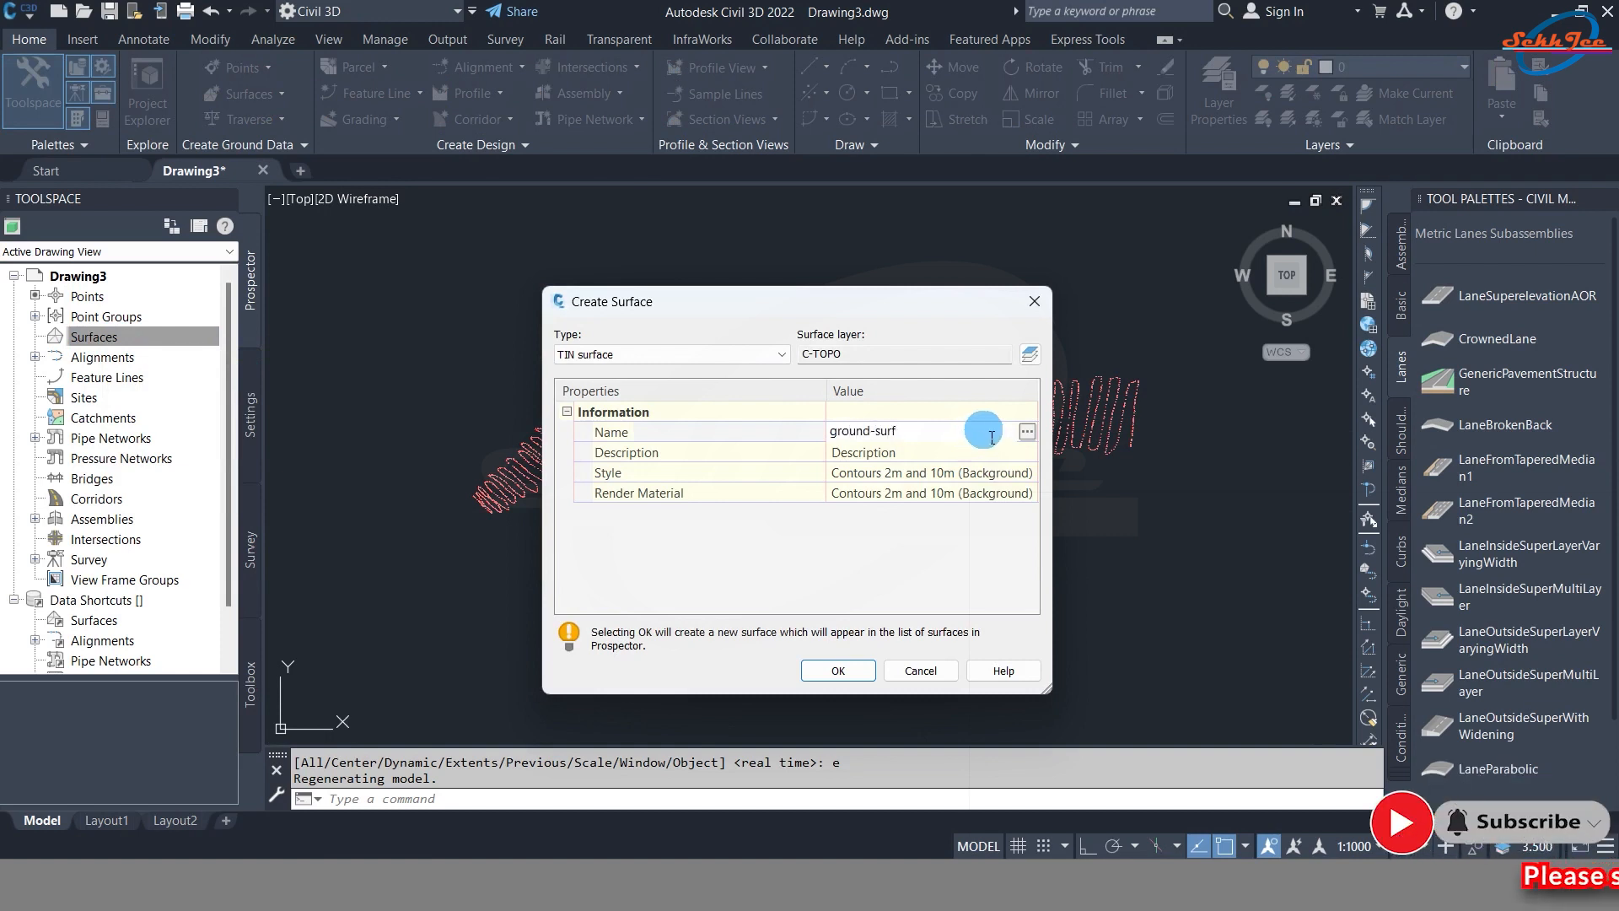
pyautogui.click(906, 455)
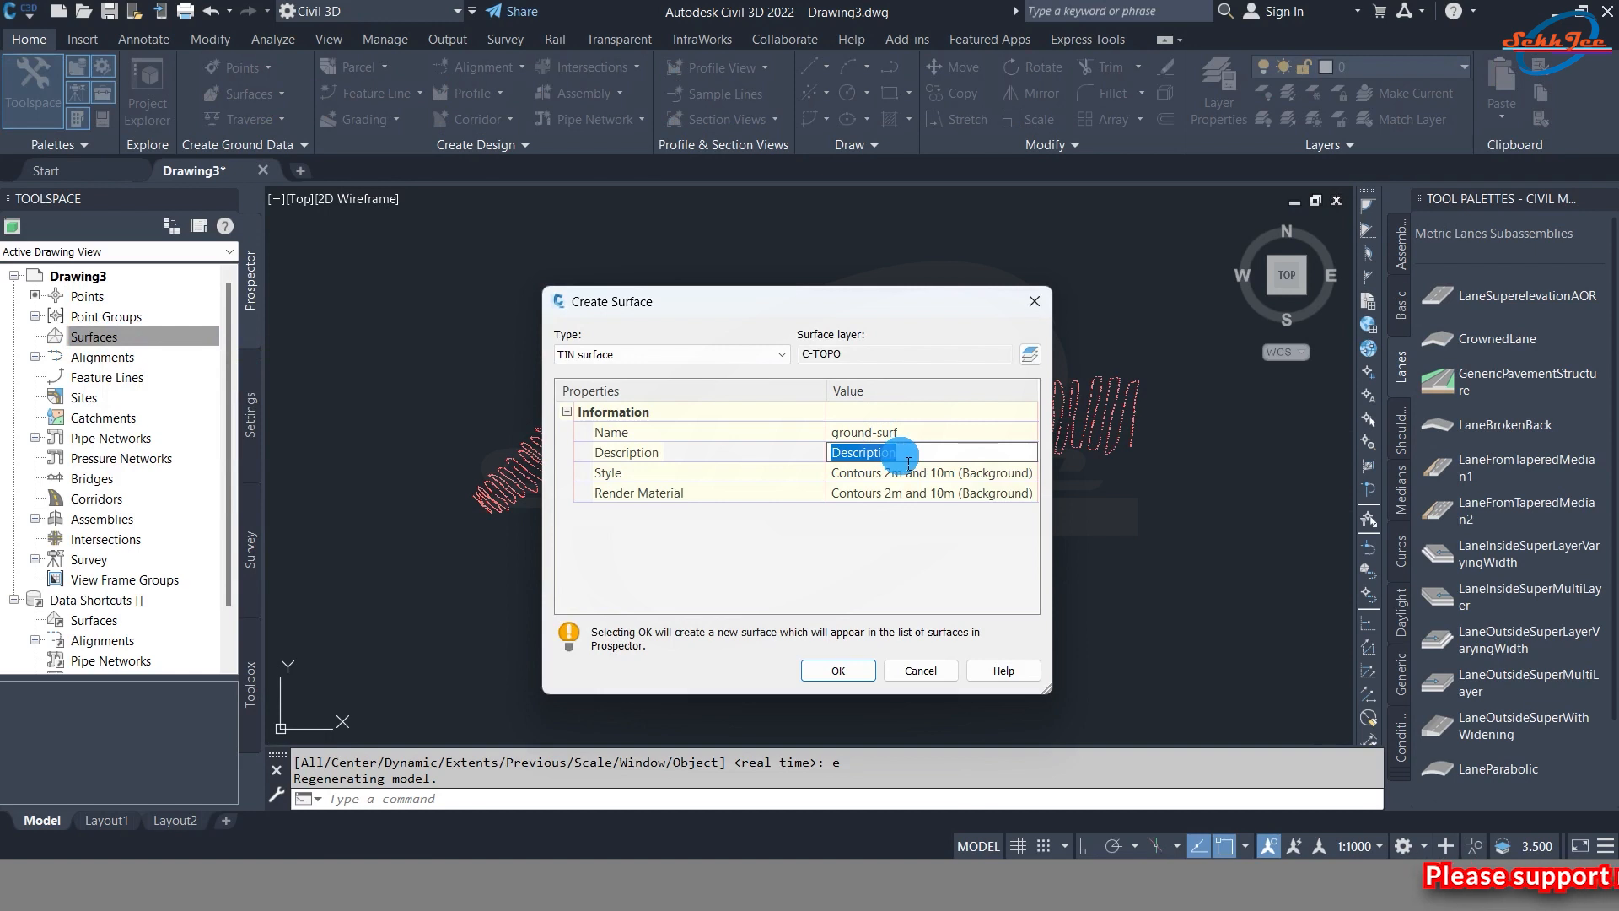
pyautogui.write('ground-surf')
# - Set the surface style to Contours 1m and 5m (Design) and create the surface
pyautogui.click(936, 474)
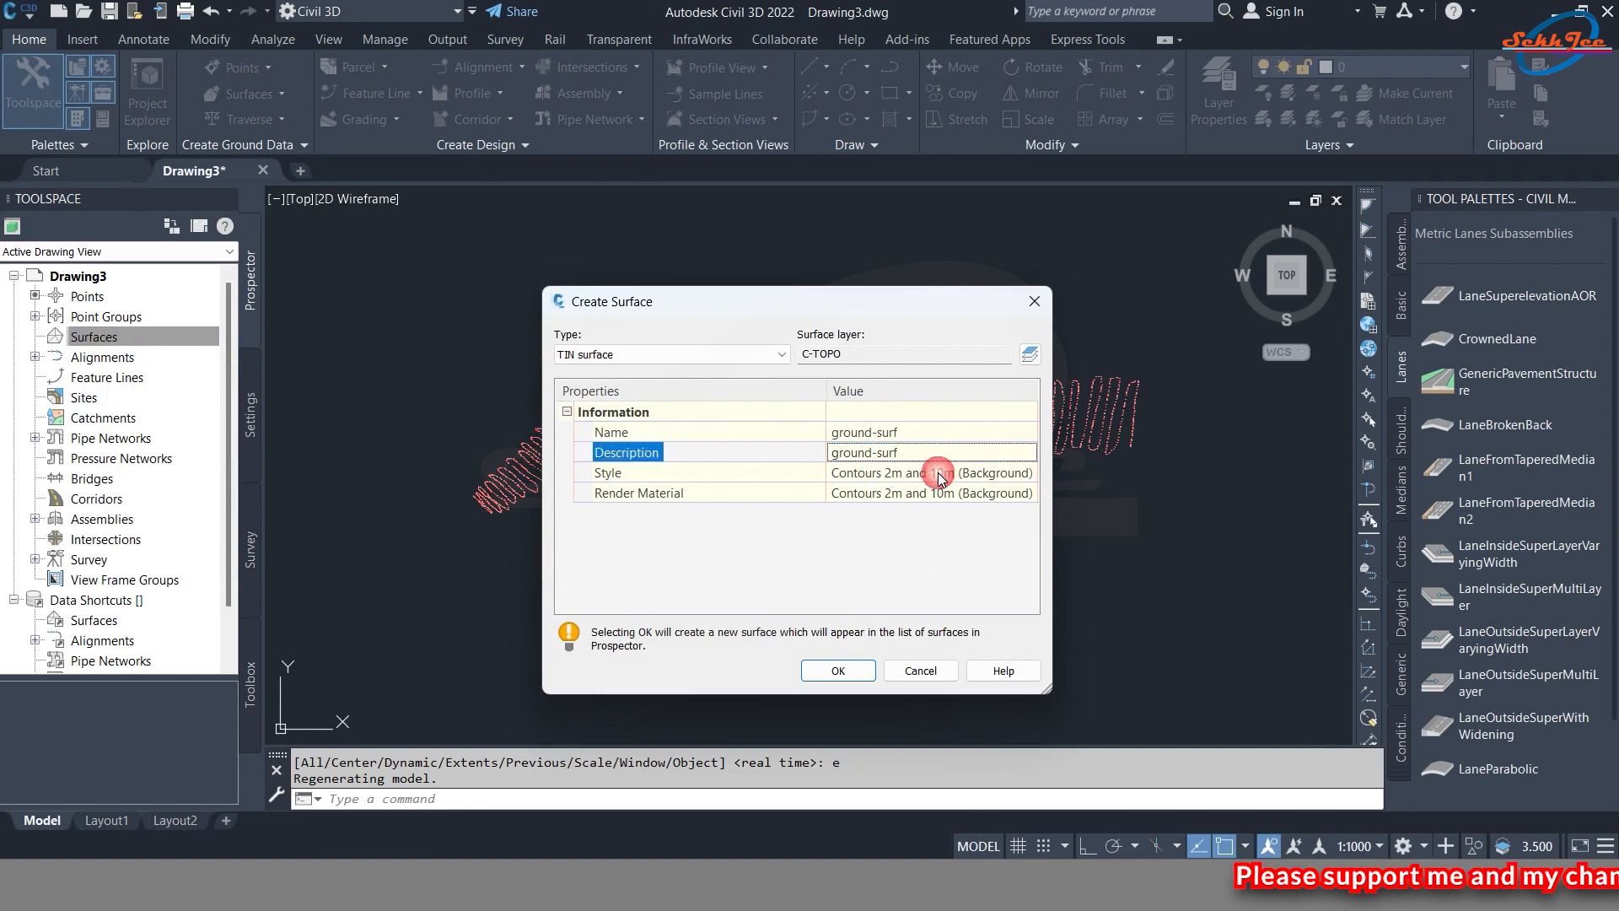
pyautogui.click(1025, 474)
pyautogui.click(801, 327)
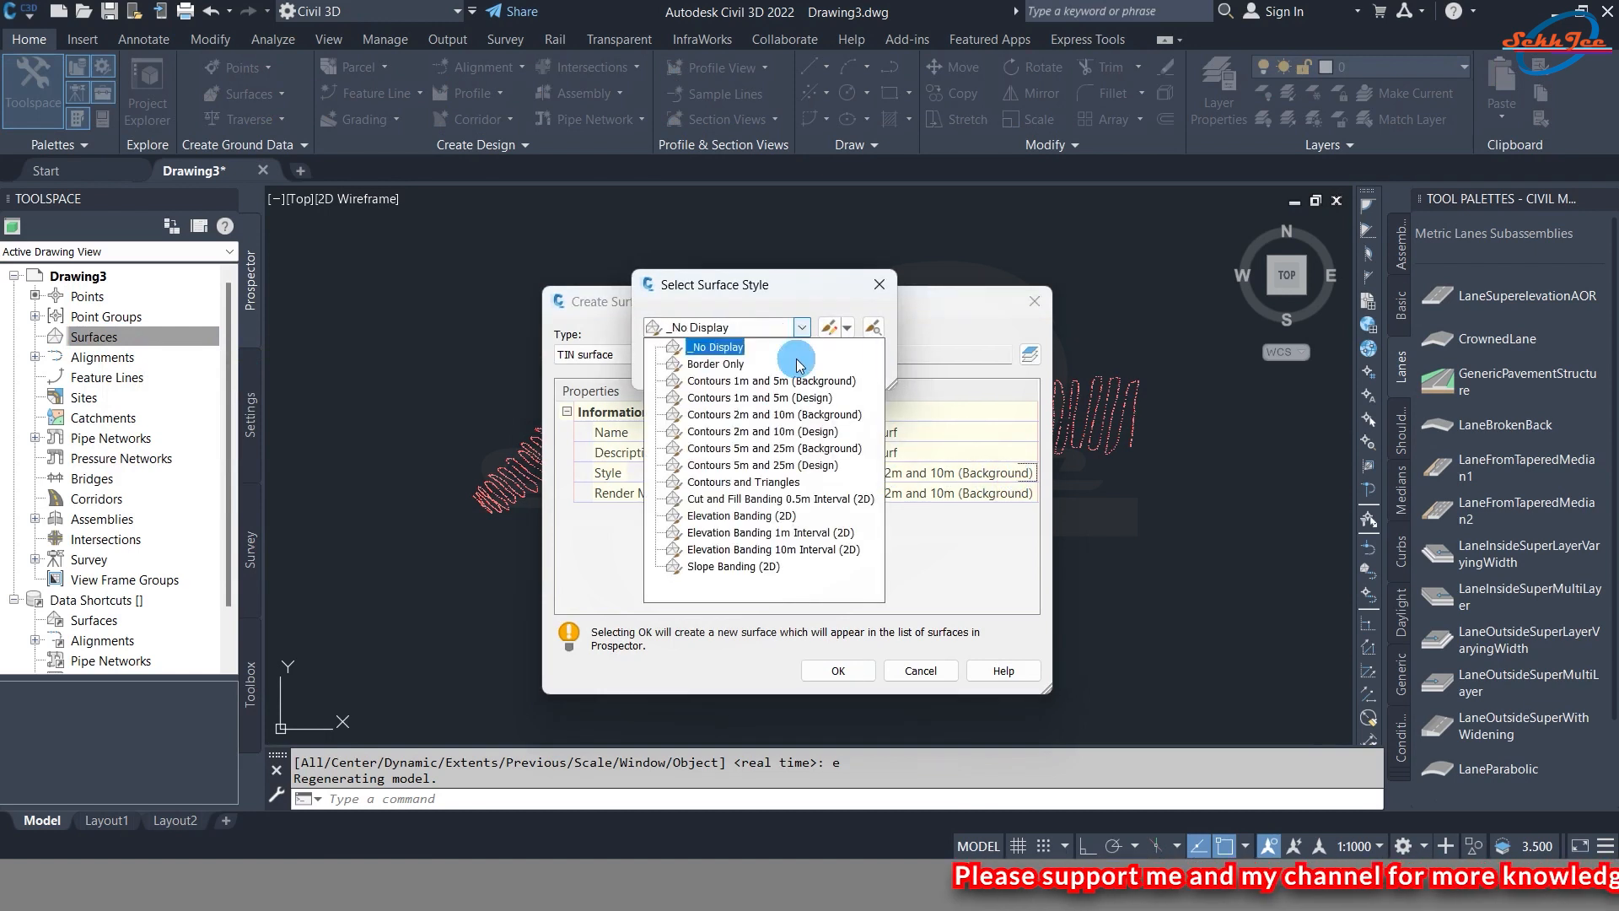
pyautogui.click(759, 397)
pyautogui.click(695, 370)
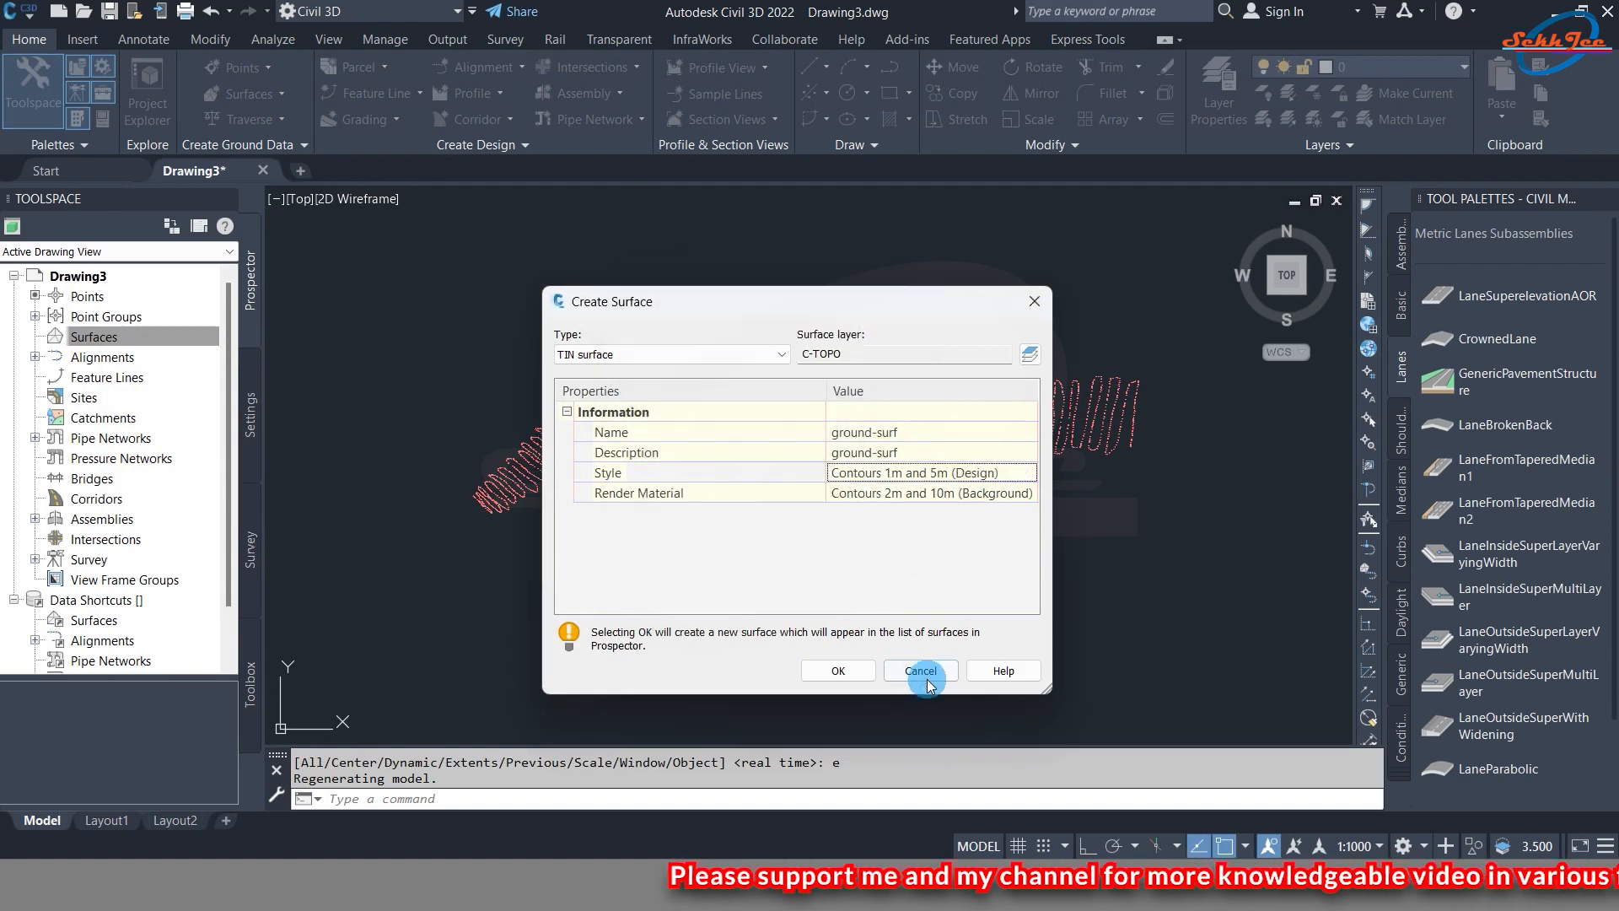
pyautogui.click(838, 670)
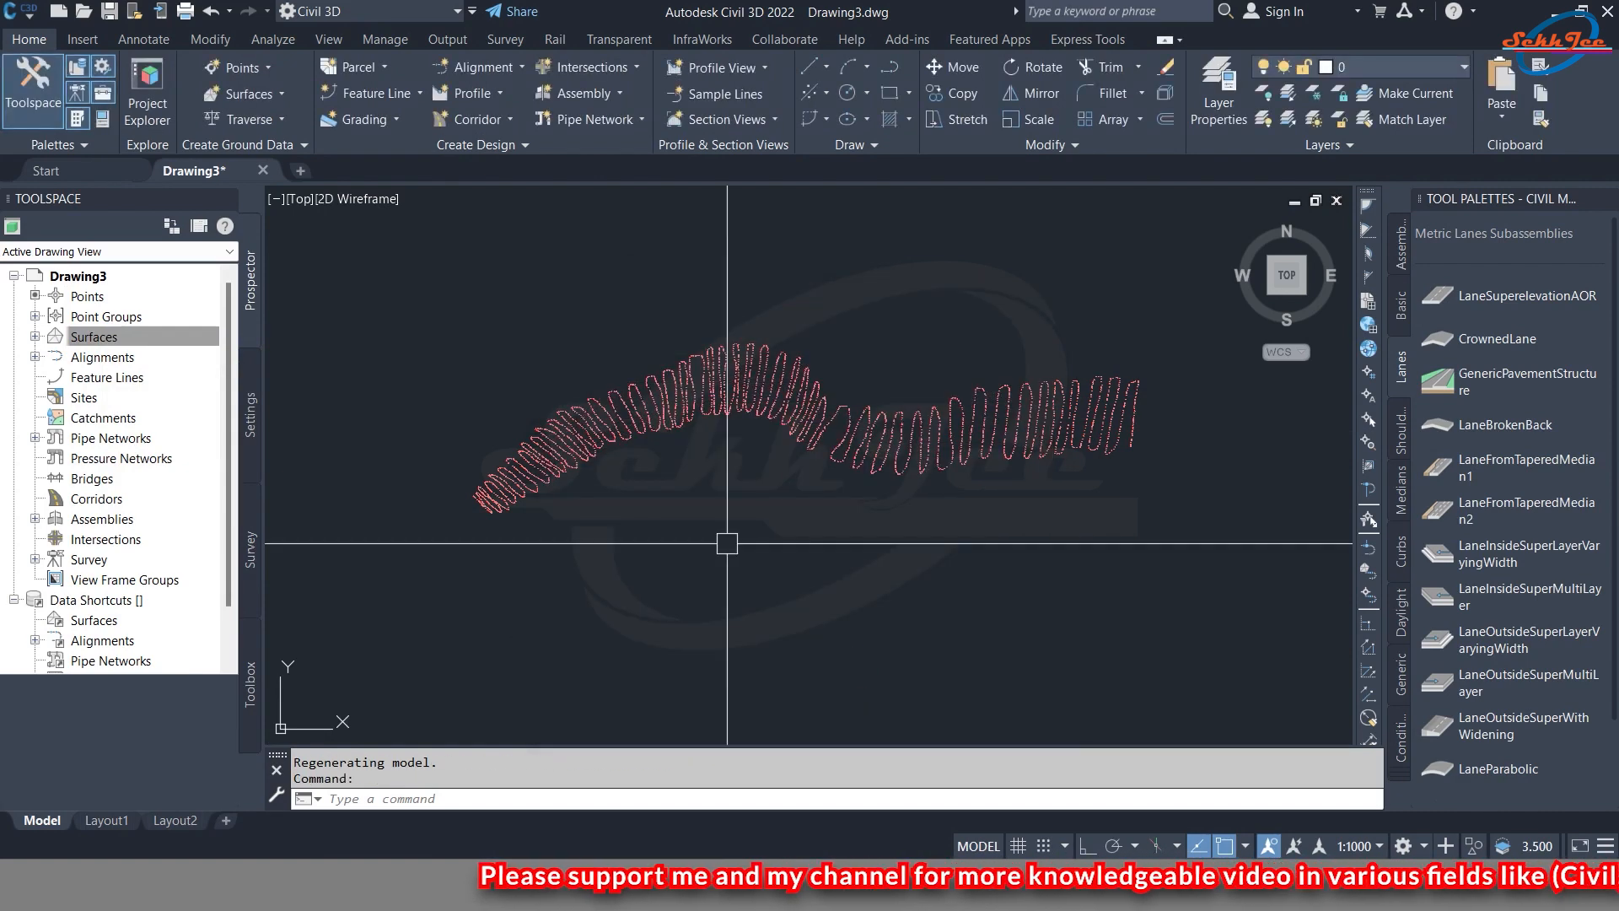
# - Add the survey deta point group to the definition of the ground-surf surface
pyautogui.click(35, 337)
pyautogui.click(55, 357)
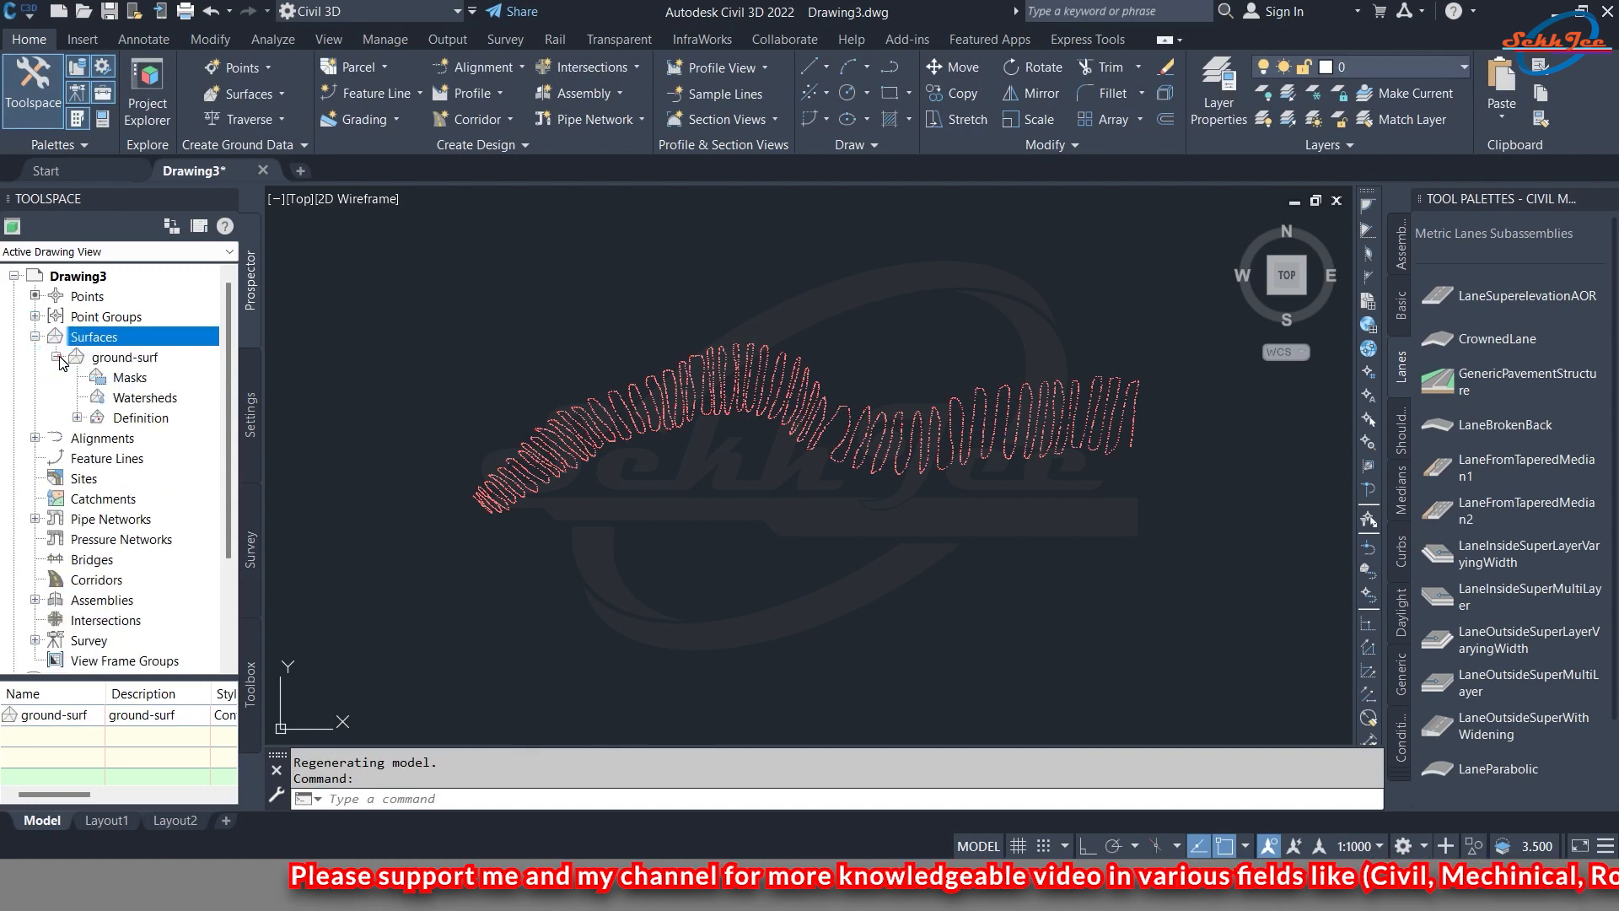
pyautogui.click(77, 417)
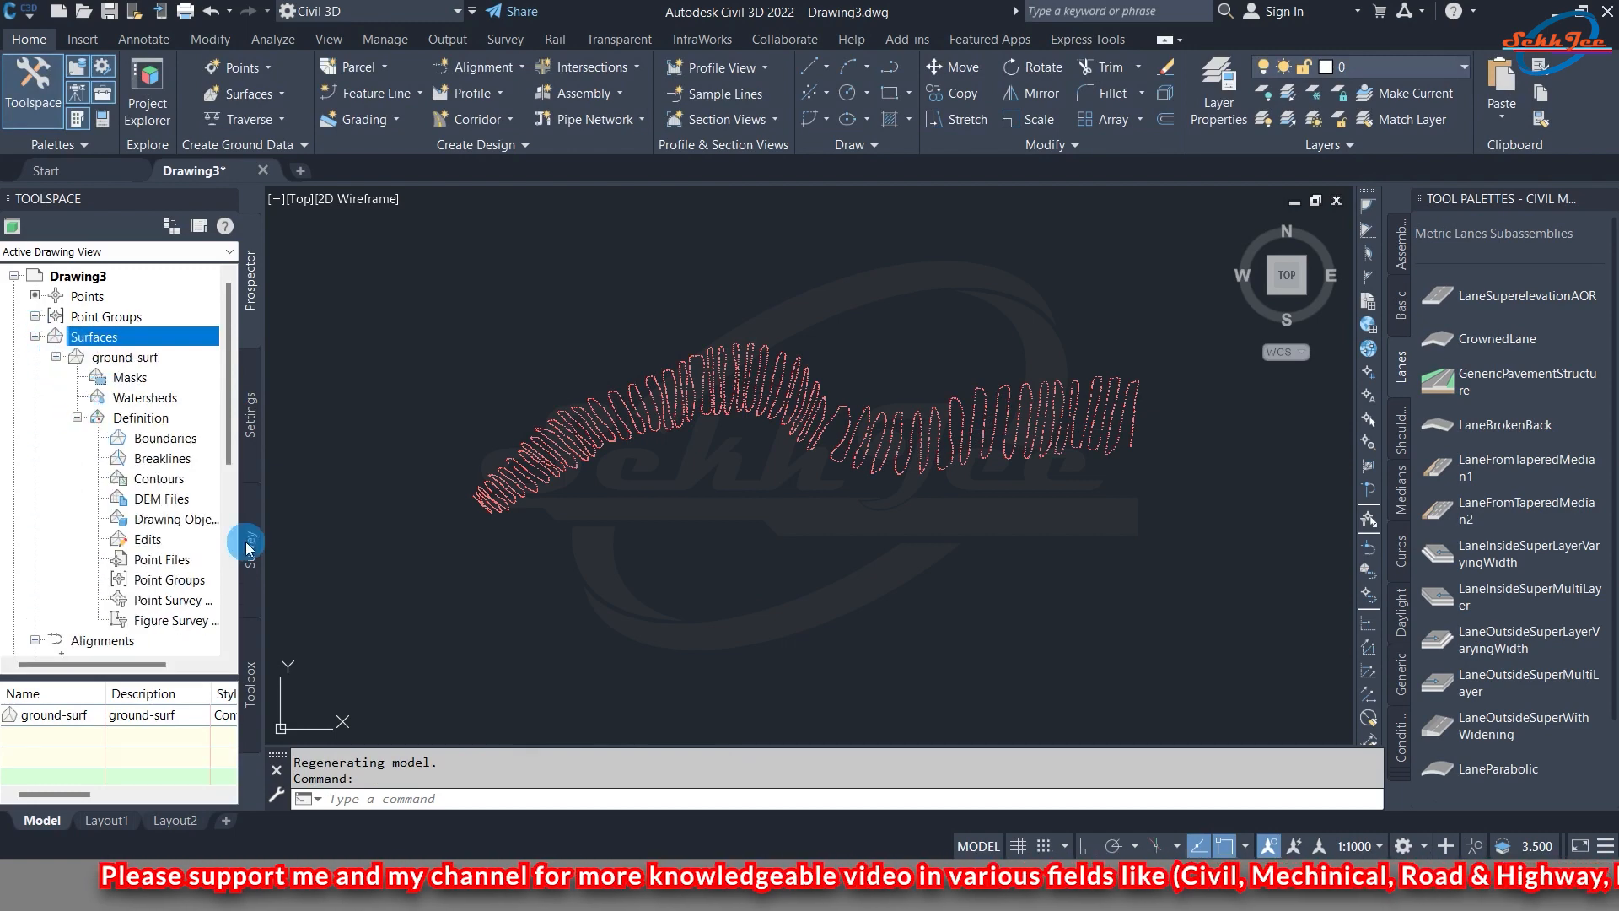
pyautogui.click(174, 585)
pyautogui.rightClick(177, 593)
pyautogui.click(236, 589)
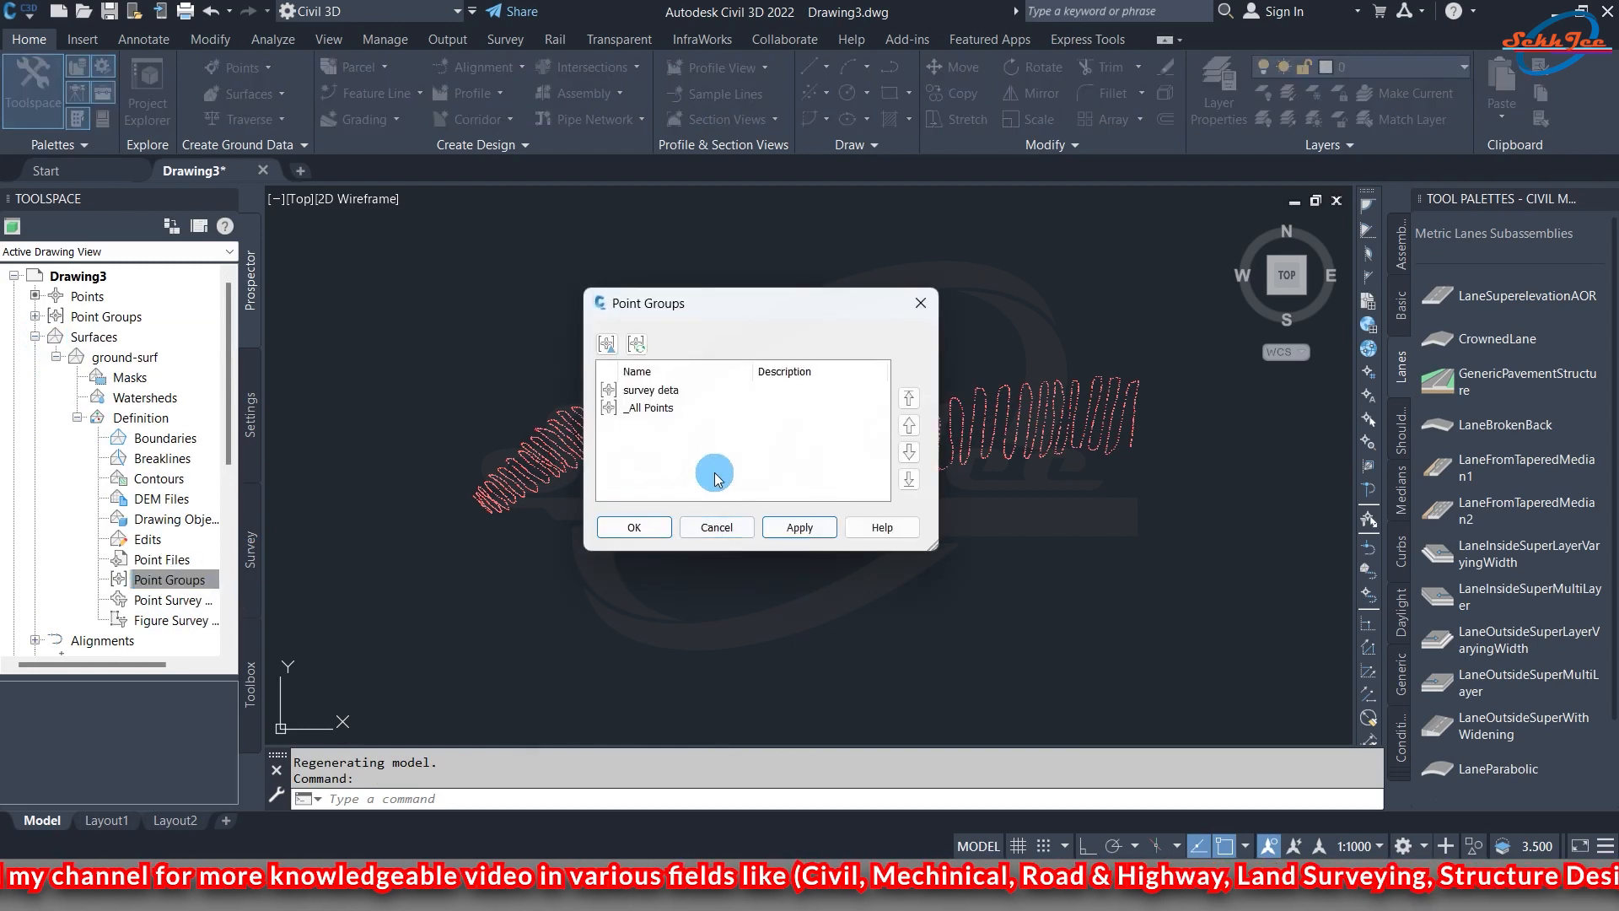
pyautogui.click(661, 393)
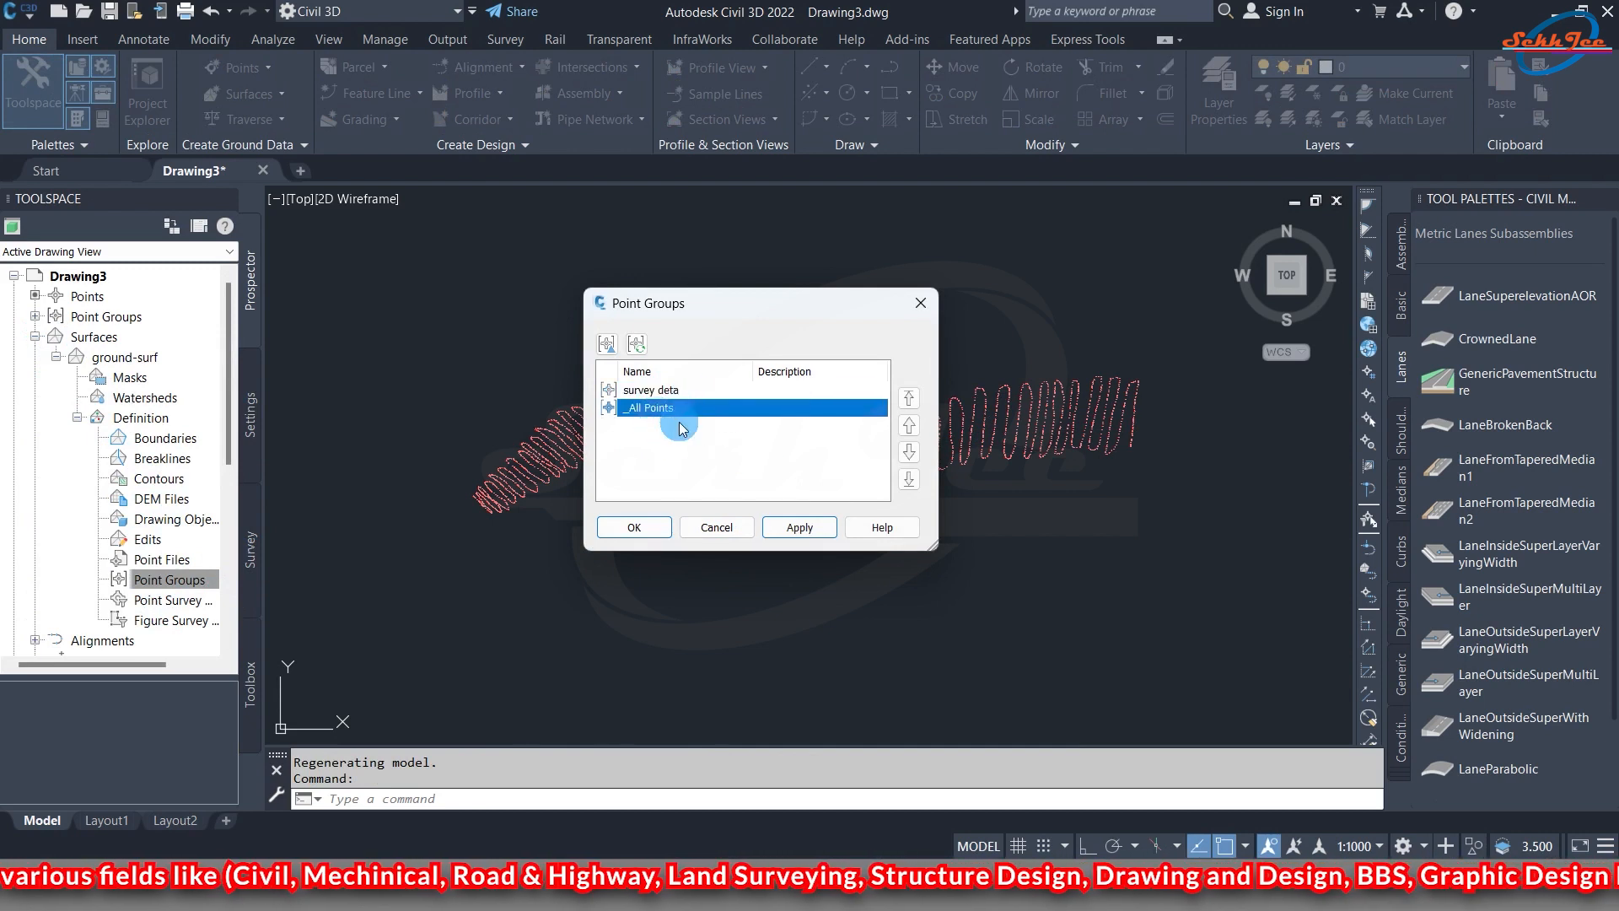
pyautogui.click(651, 393)
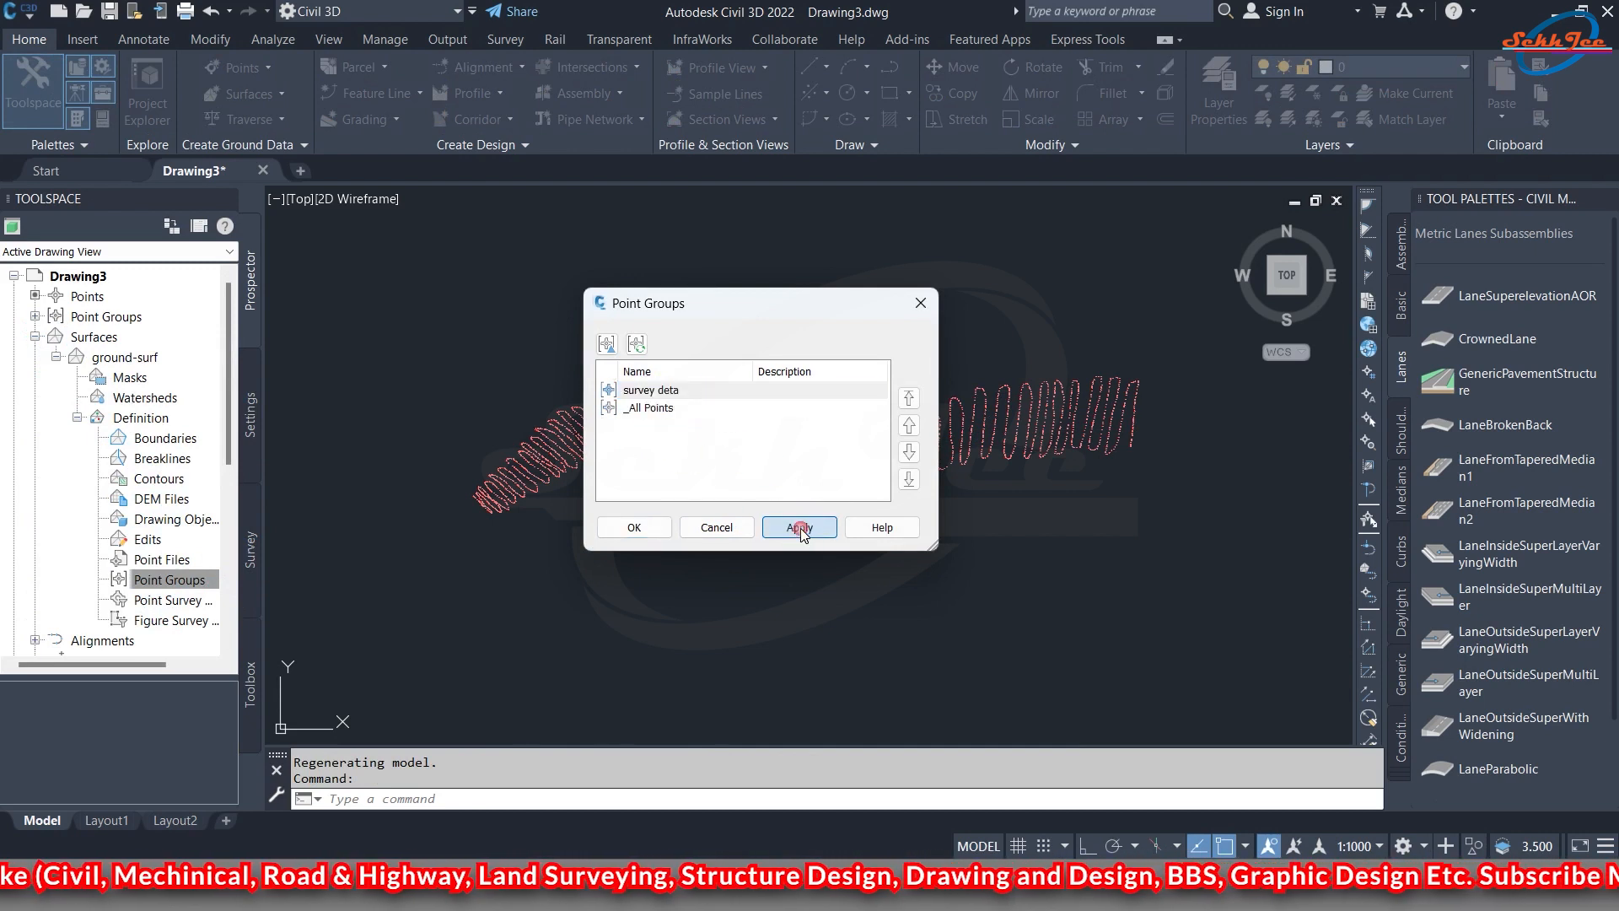
pyautogui.click(634, 527)
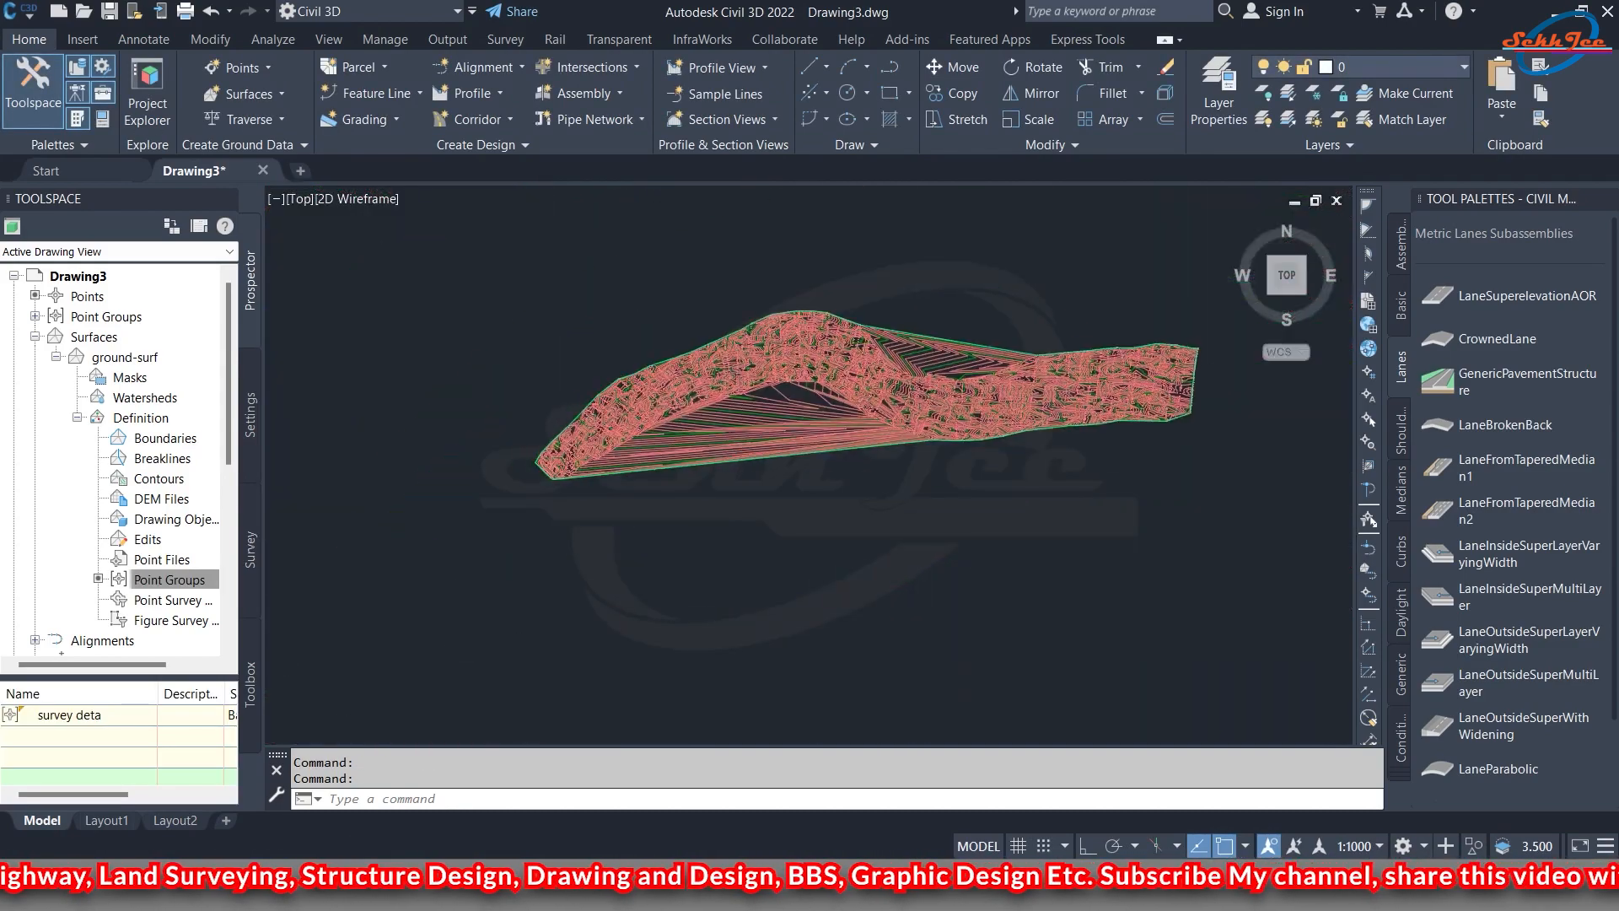
# - Examine the contours and border of ground-surf, especially the areas triangulated across the inner bends of the survey strip
pyautogui.scroll(5, 832, 448)
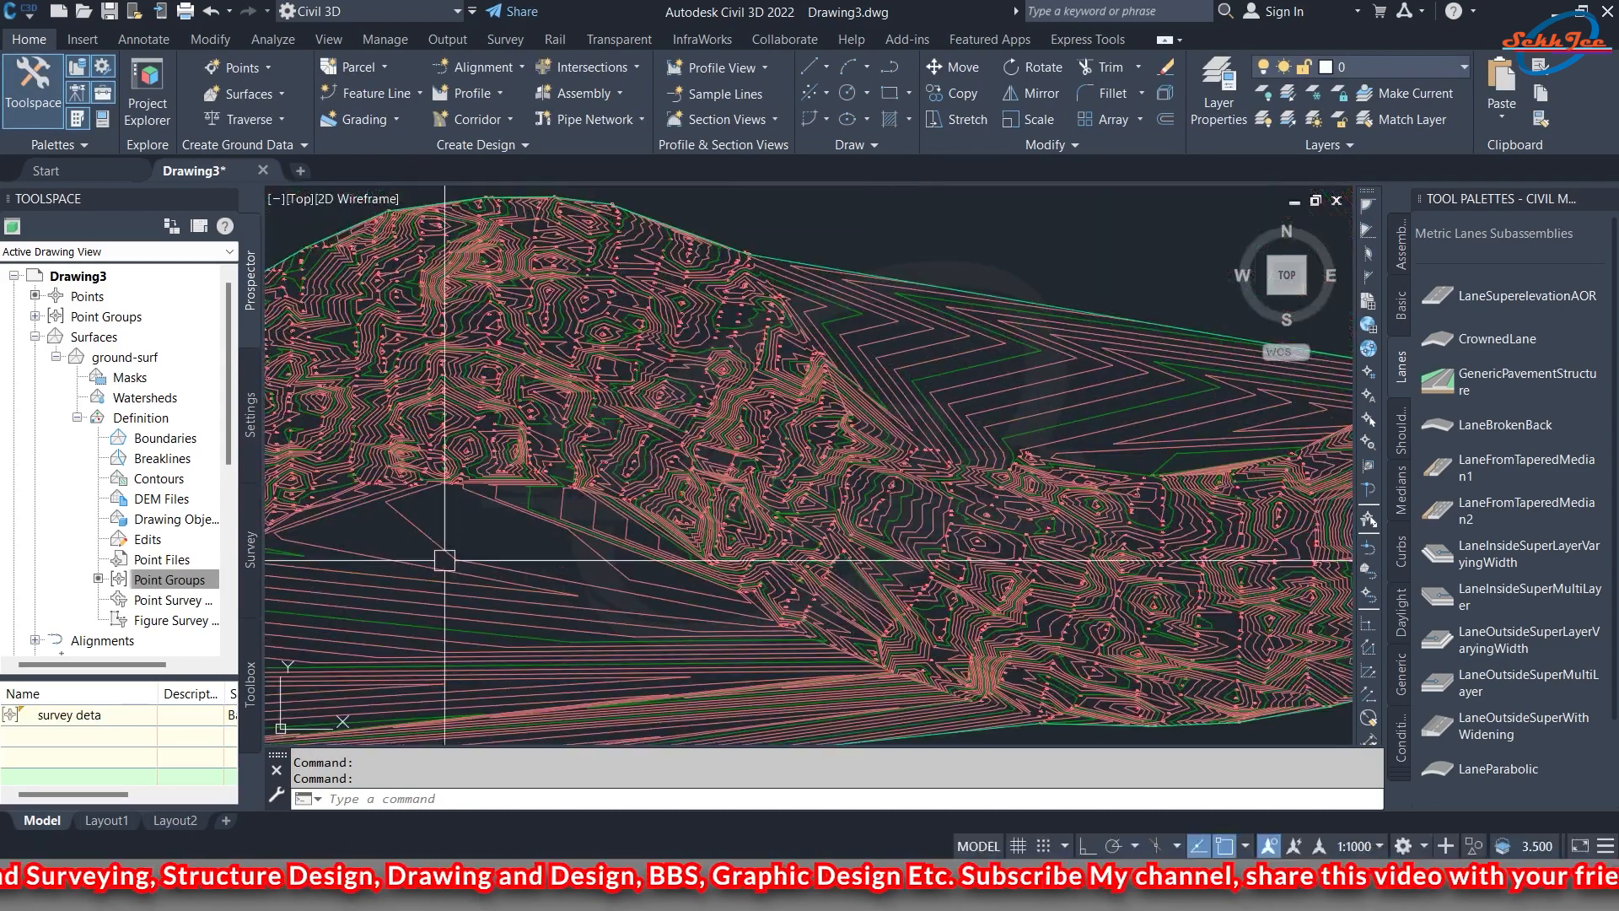
pyautogui.scroll(-2, 799, 332)
pyautogui.click(875, 245)
pyautogui.click(723, 362)
pyautogui.moveTo(708, 447)
pyautogui.mouseDown(button='middle')
pyautogui.moveTo(708, 531)
pyautogui.moveTo(970, 480)
pyautogui.mouseUp(button='middle')
pyautogui.click(738, 619)
pyautogui.click(691, 430)
pyautogui.press('Escape')
pyautogui.press('Escape')
pyautogui.press('Escape')
pyautogui.scroll(-3, 757, 573)
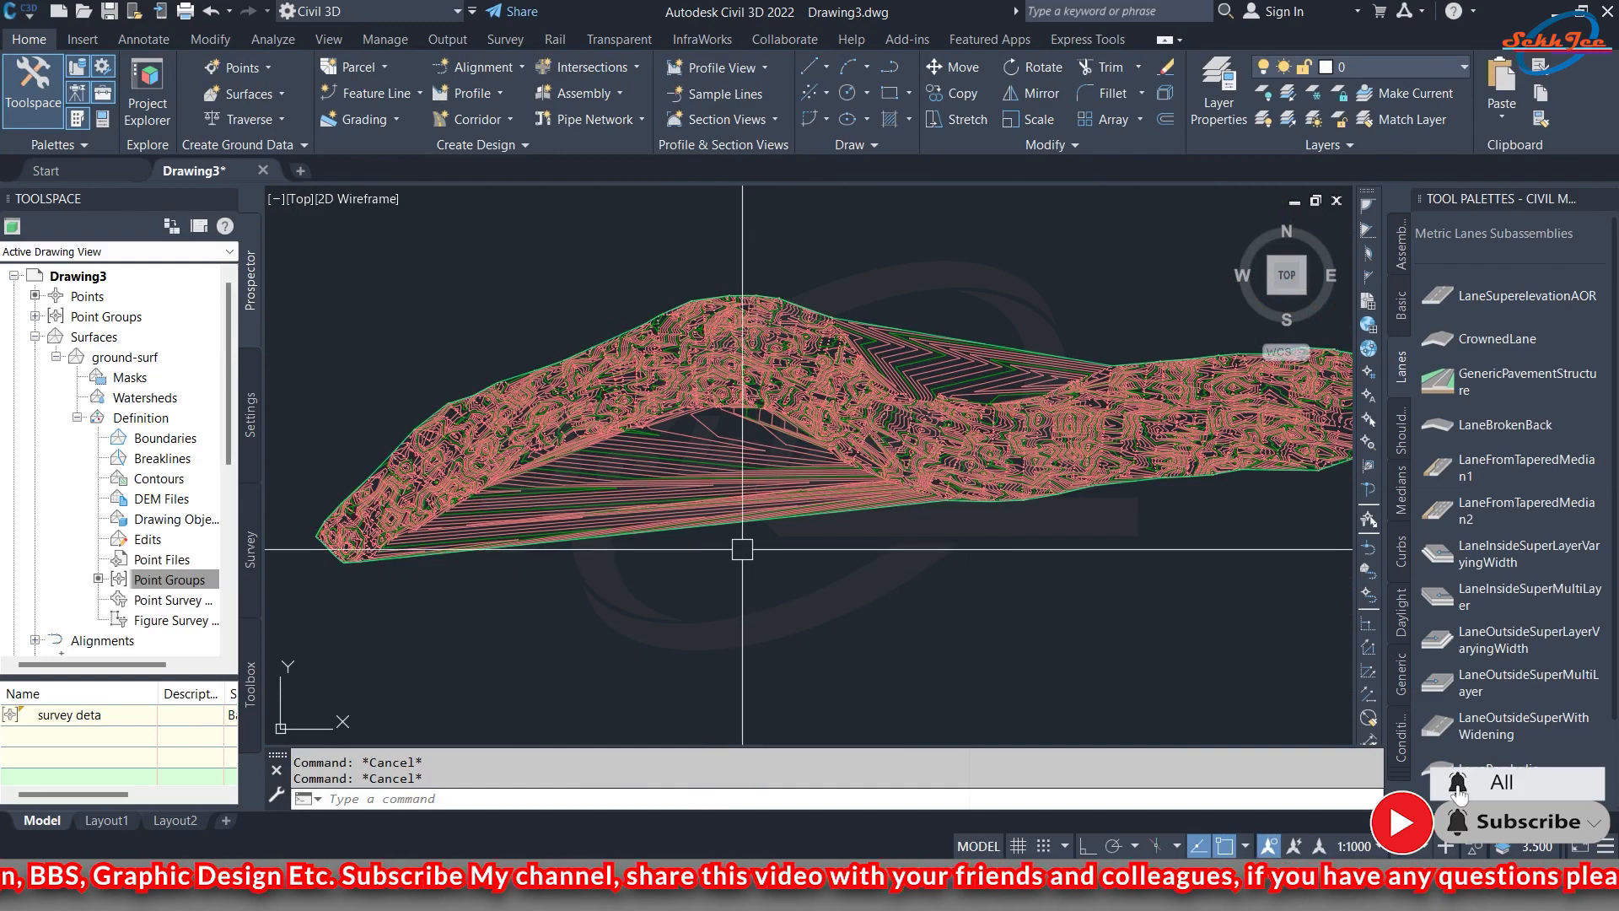
pyautogui.scroll(3, 697, 506)
pyautogui.scroll(-3, 717, 440)
pyautogui.scroll(5, 717, 440)
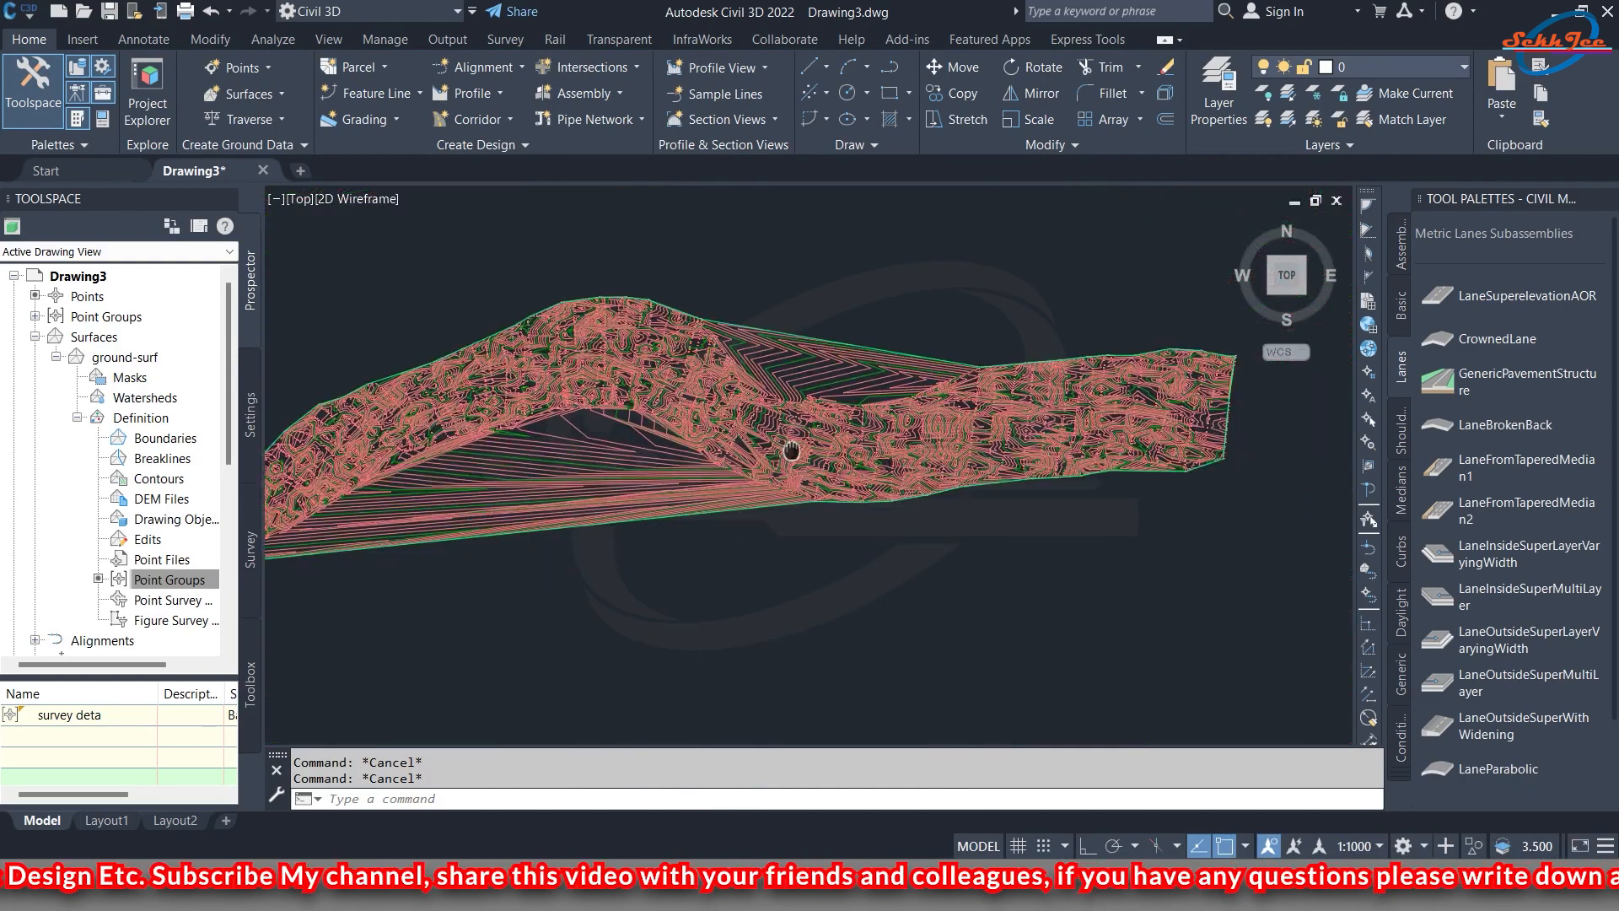
pyautogui.moveTo(526, 401); pyautogui.dragTo(651, 404, button='middle')
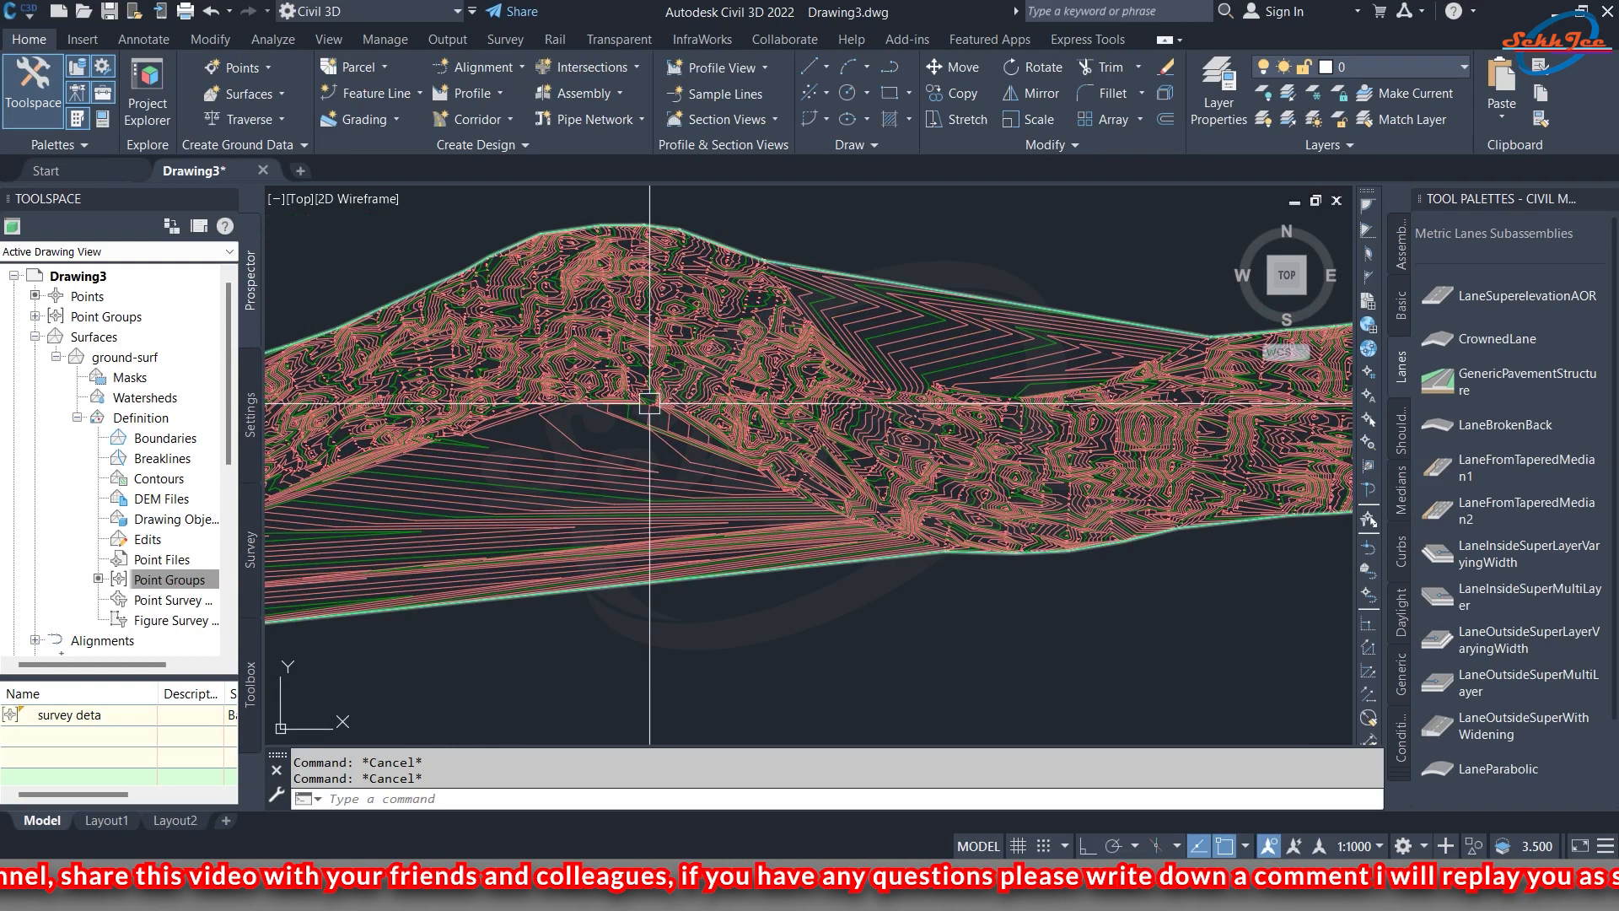
pyautogui.moveTo(582, 459); pyautogui.dragTo(727, 432, button='middle')
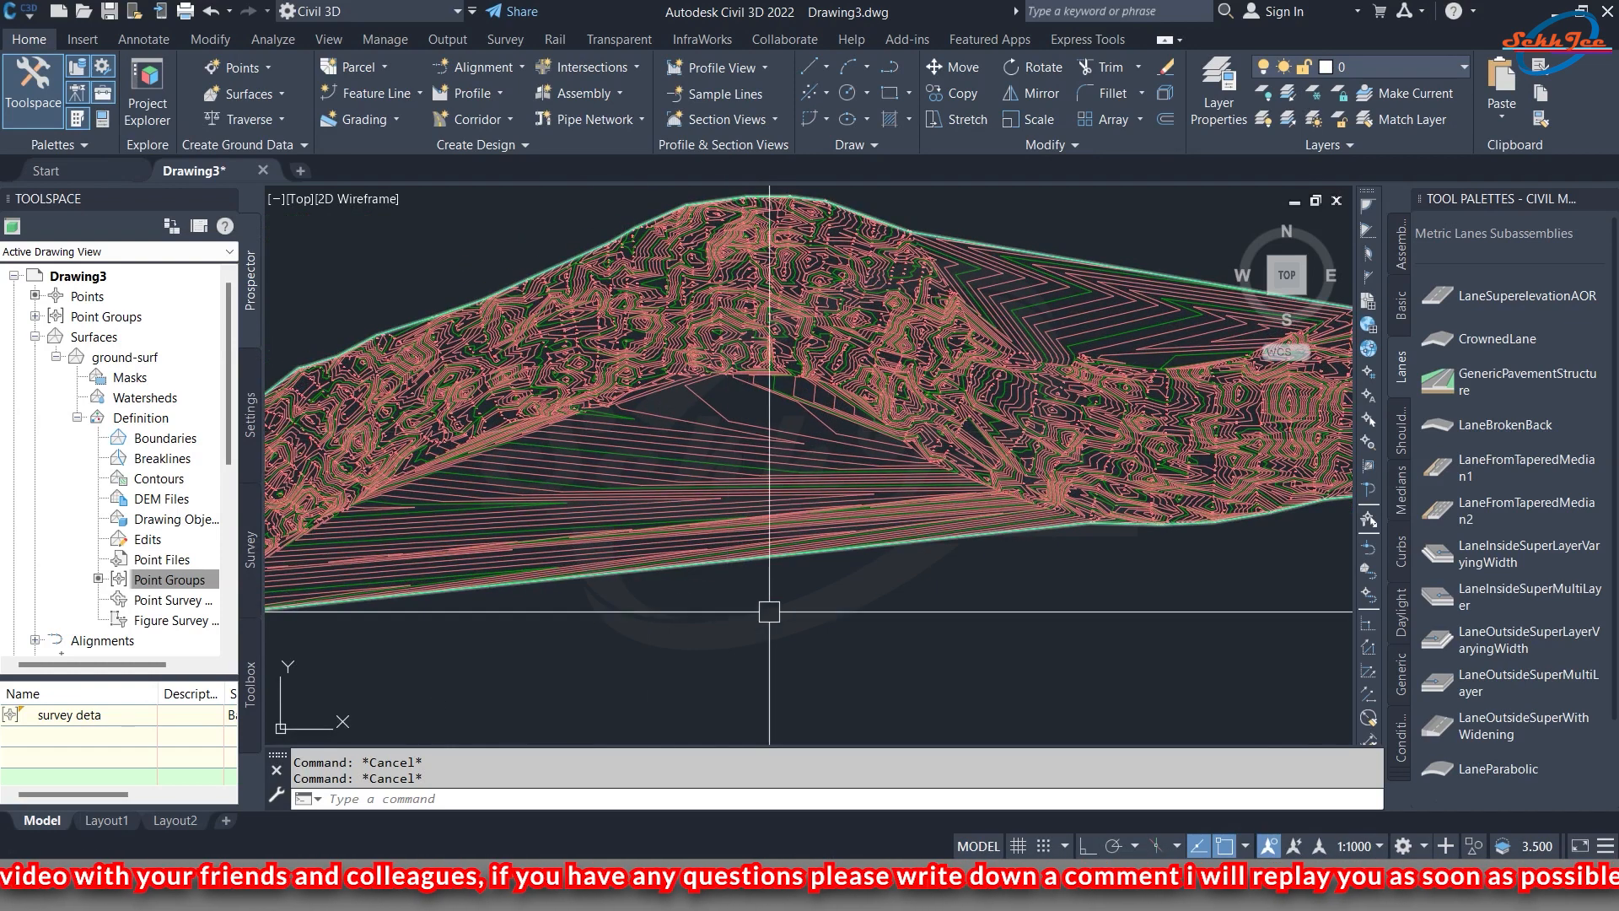
pyautogui.moveTo(773, 629); pyautogui.dragTo(778, 619, button='middle')
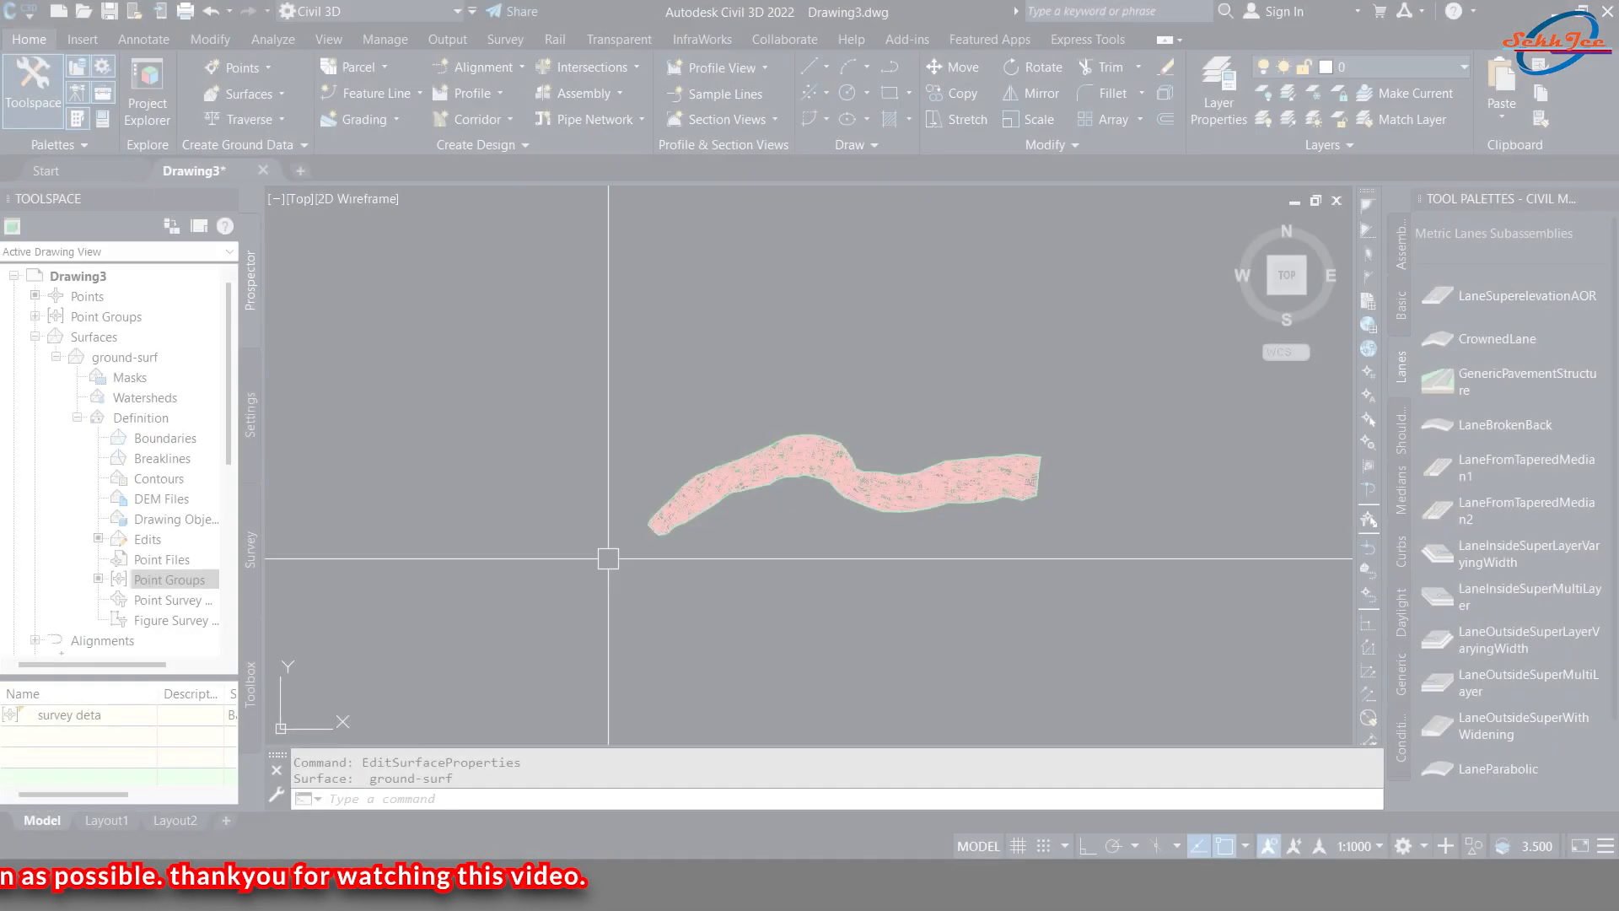
# - Freeze the V-NODE layer of the survey points by picking one point's label on the surface
pyautogui.scroll(5, 735, 517)
pyautogui.scroll(3, 675, 526)
pyautogui.scroll(-5, 675, 526)
pyautogui.moveTo(860, 444); pyautogui.dragTo(955, 422, button='middle')
pyautogui.scroll(6, 920, 395)
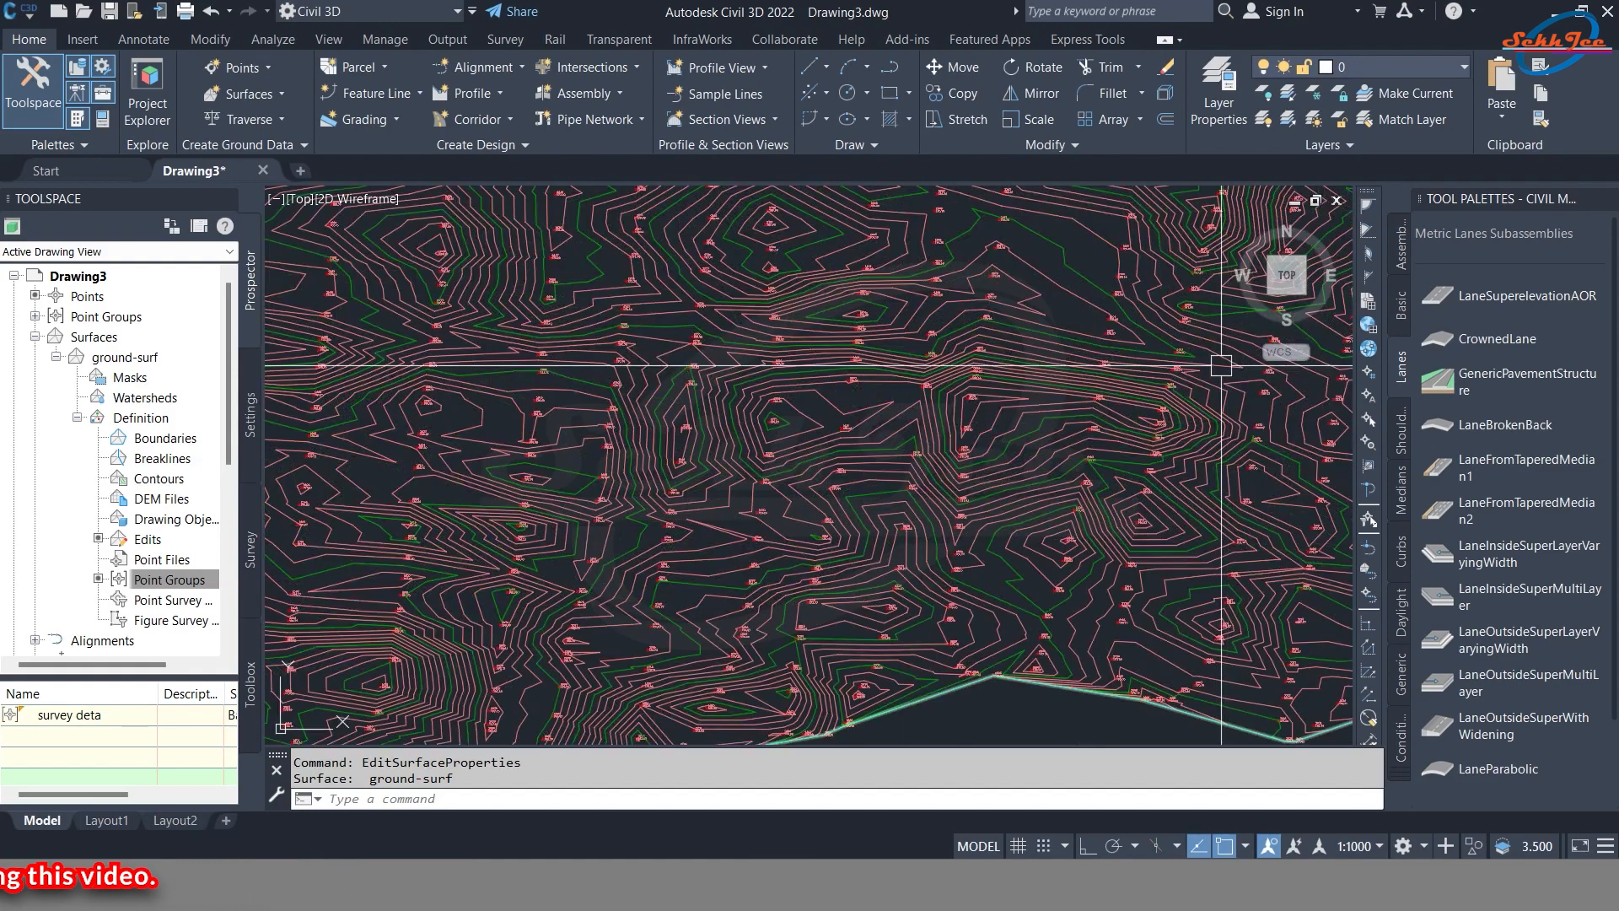
pyautogui.scroll(8, 920, 395)
pyautogui.moveTo(1059, 419); pyautogui.dragTo(944, 413, button='middle')
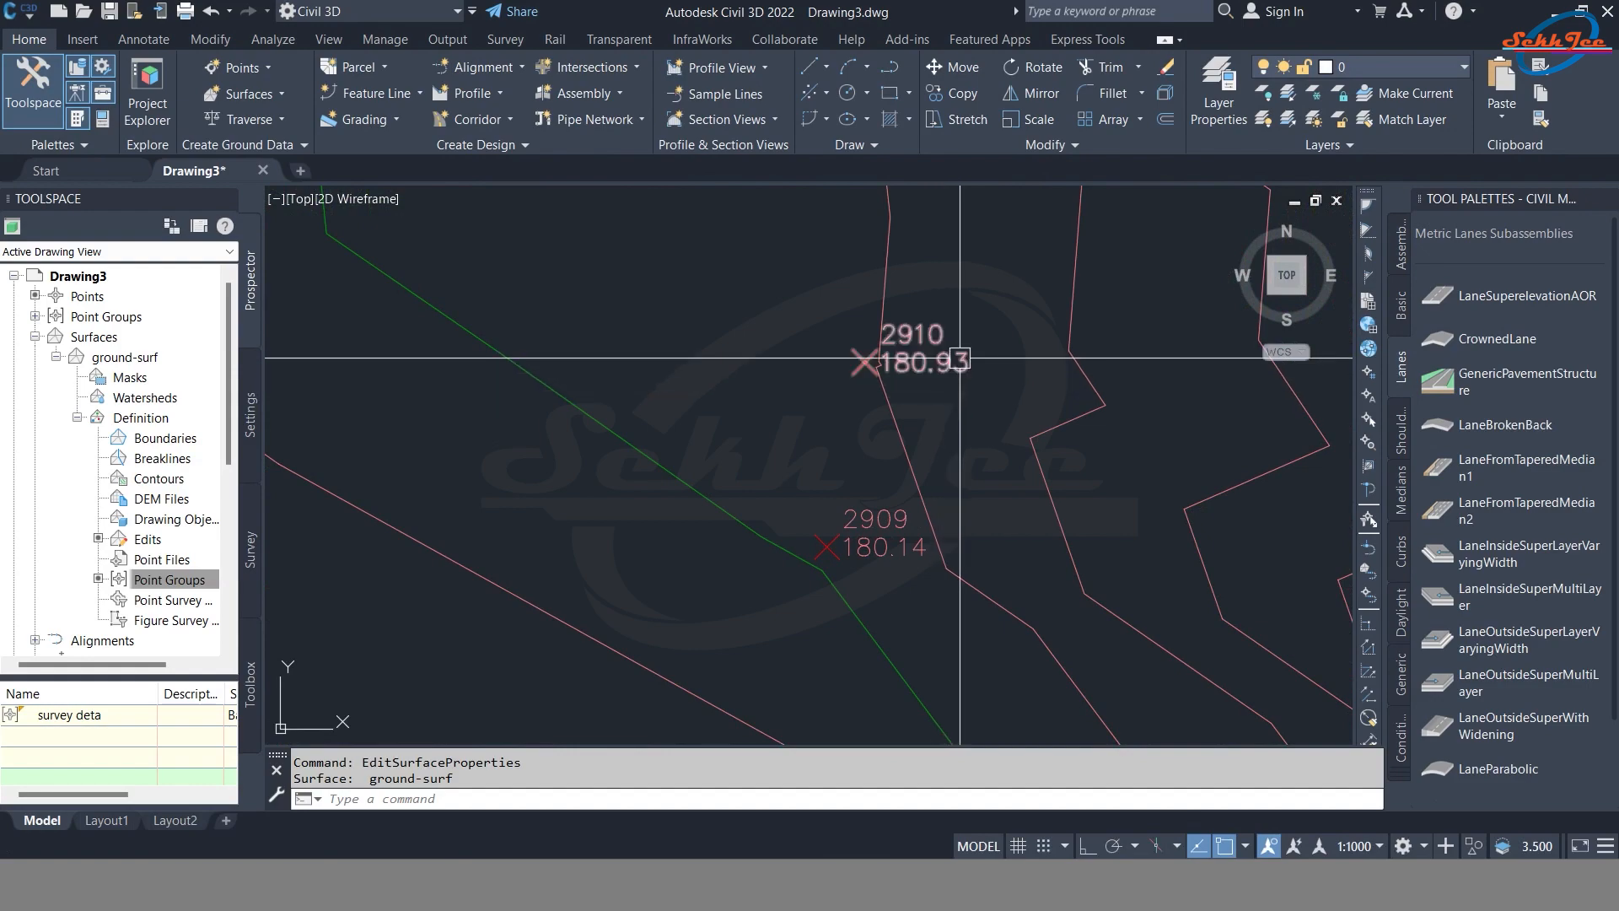
pyautogui.click(1316, 93)
pyautogui.click(901, 345)
pyautogui.scroll(-5, 941, 369)
pyautogui.scroll(-6, 941, 368)
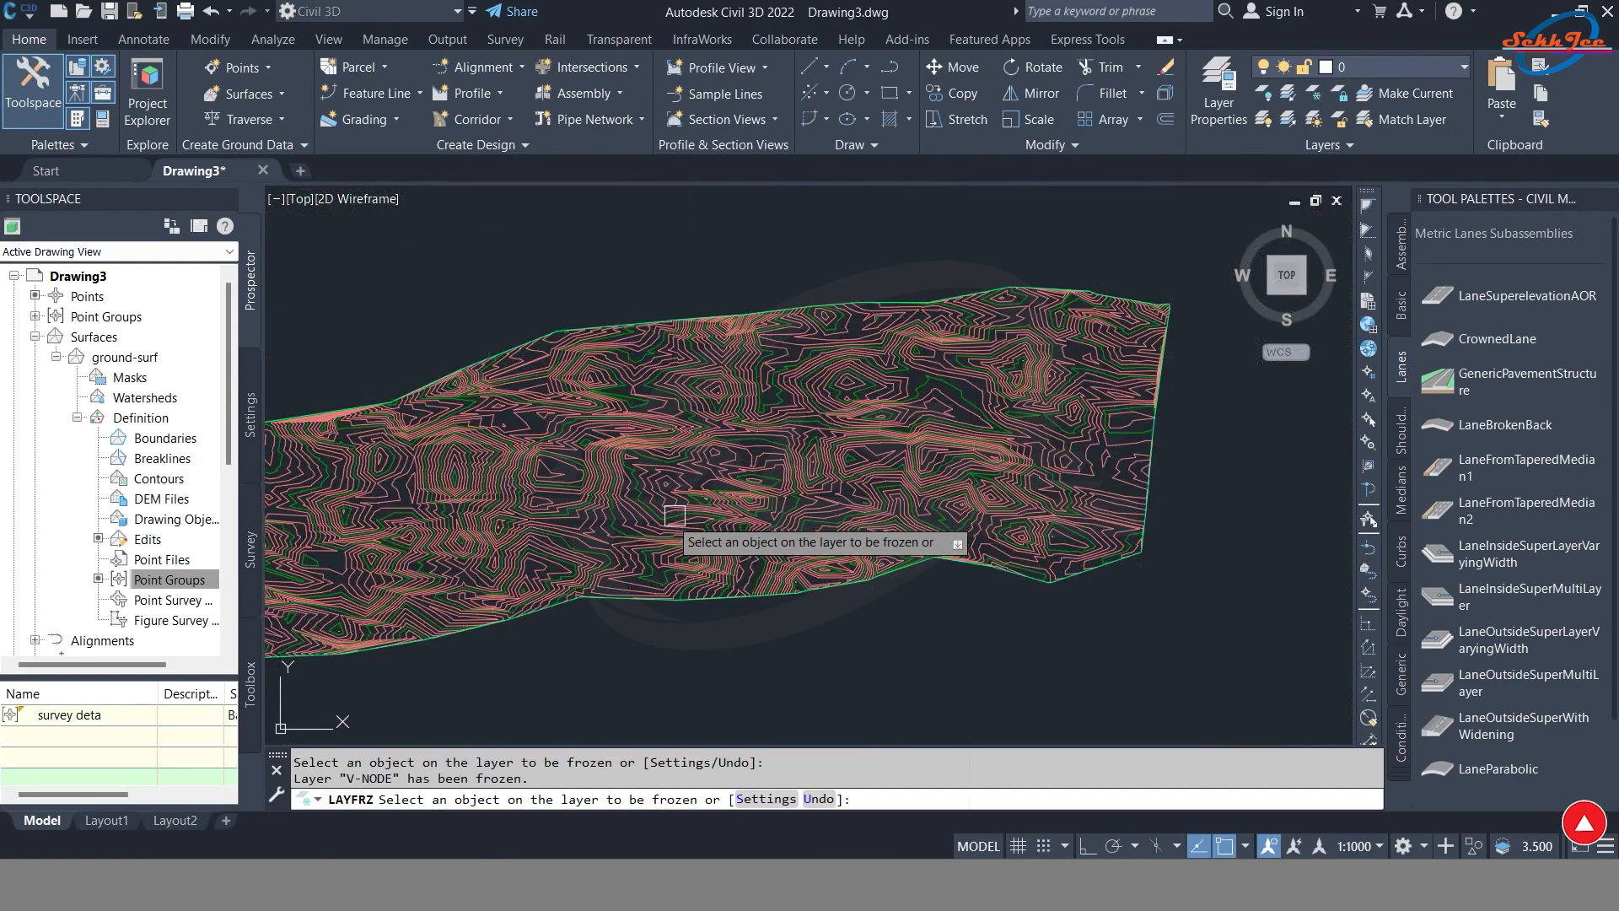
pyautogui.moveTo(953, 446)
pyautogui.mouseDown(button='middle')
pyautogui.moveTo(991, 499)
pyautogui.moveTo(704, 495)
pyautogui.moveTo(654, 532)
pyautogui.mouseUp(button='middle')
pyautogui.rightClick(704, 496)
pyautogui.click(764, 508)
# - Examine the surface contours along the strip, finishing close up on its southwestern end
pyautogui.scroll(-3, 622, 599)
pyautogui.scroll(5, 798, 532)
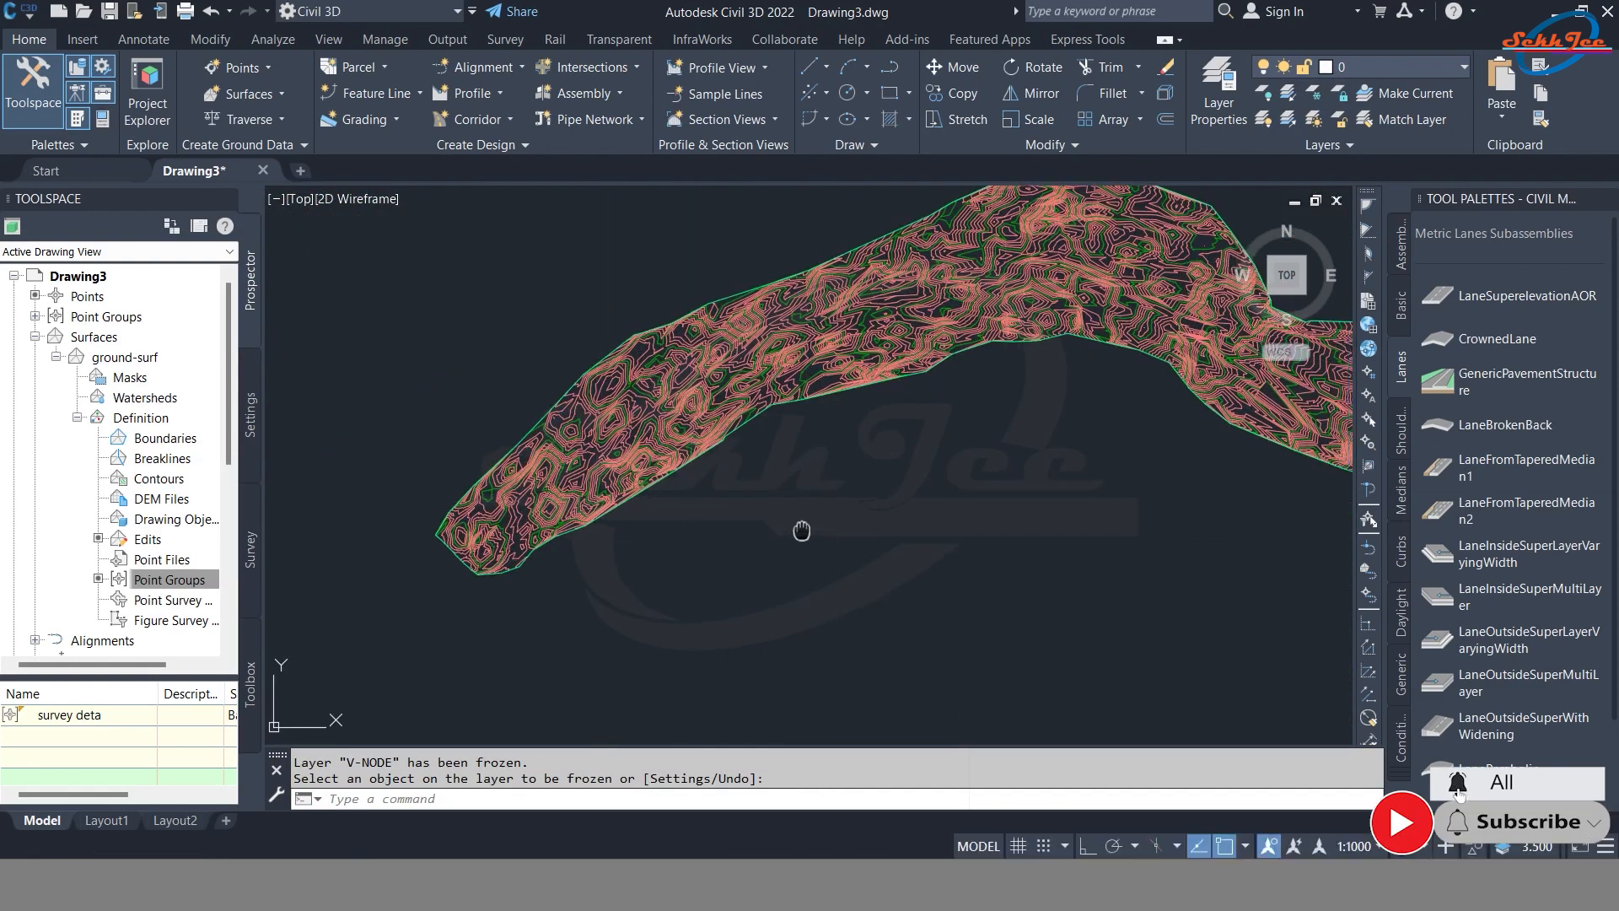
pyautogui.moveTo(1084, 521); pyautogui.dragTo(990, 544, button='middle')
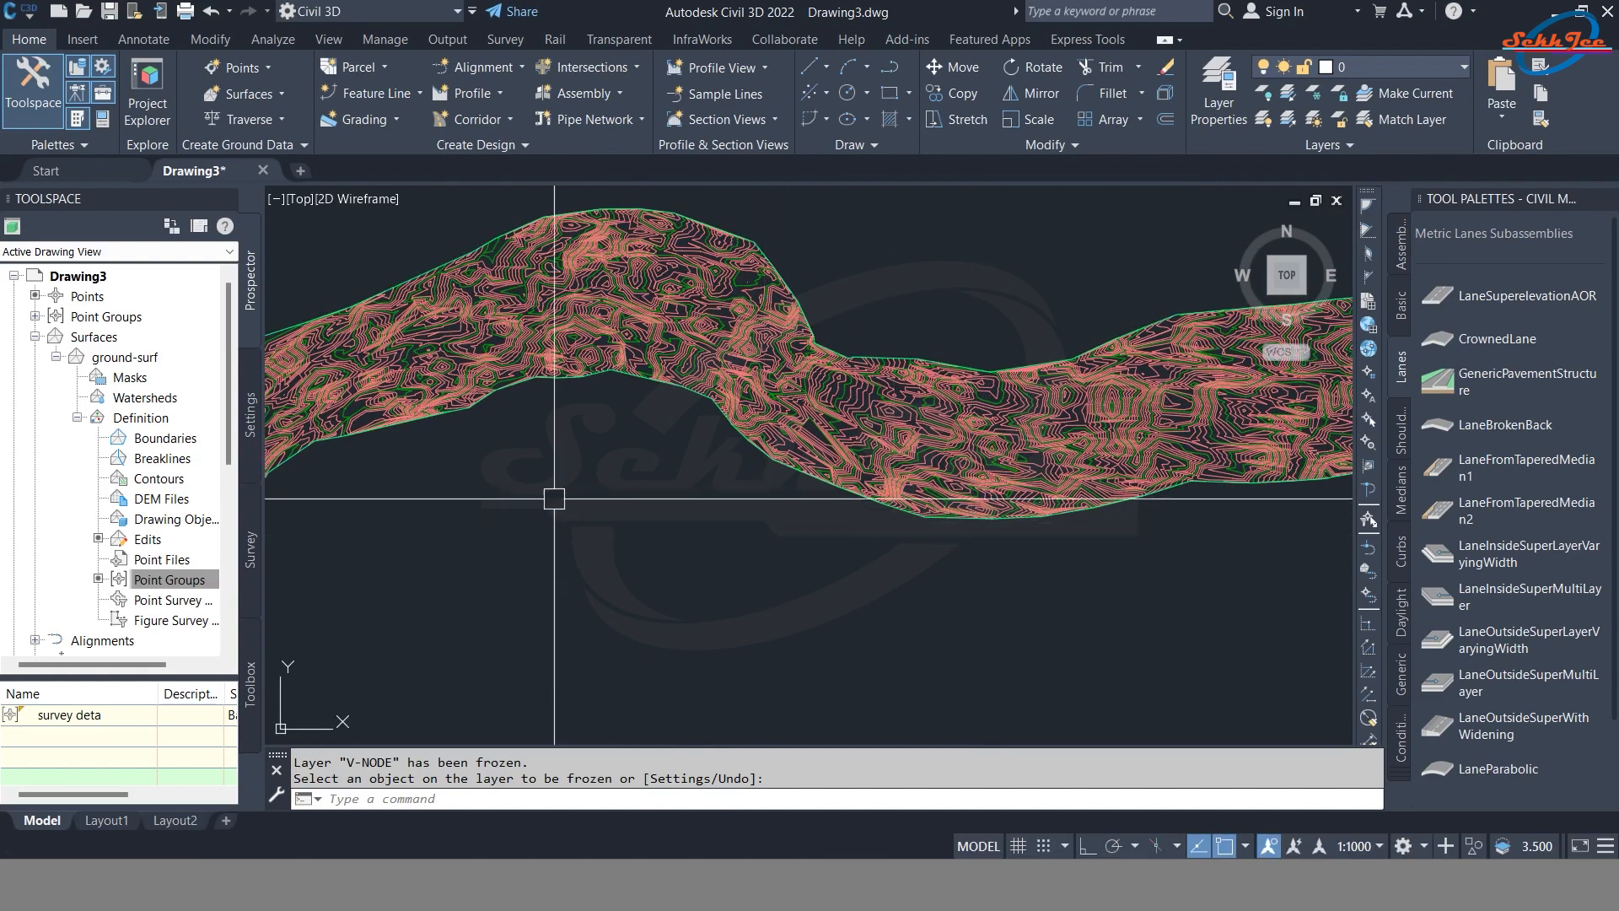
pyautogui.moveTo(553, 499); pyautogui.dragTo(867, 513, button='middle')
pyautogui.moveTo(657, 570); pyautogui.dragTo(737, 503, button='middle')
pyautogui.scroll(3, 736, 504)
pyautogui.moveTo(652, 382); pyautogui.dragTo(608, 465, button='middle')
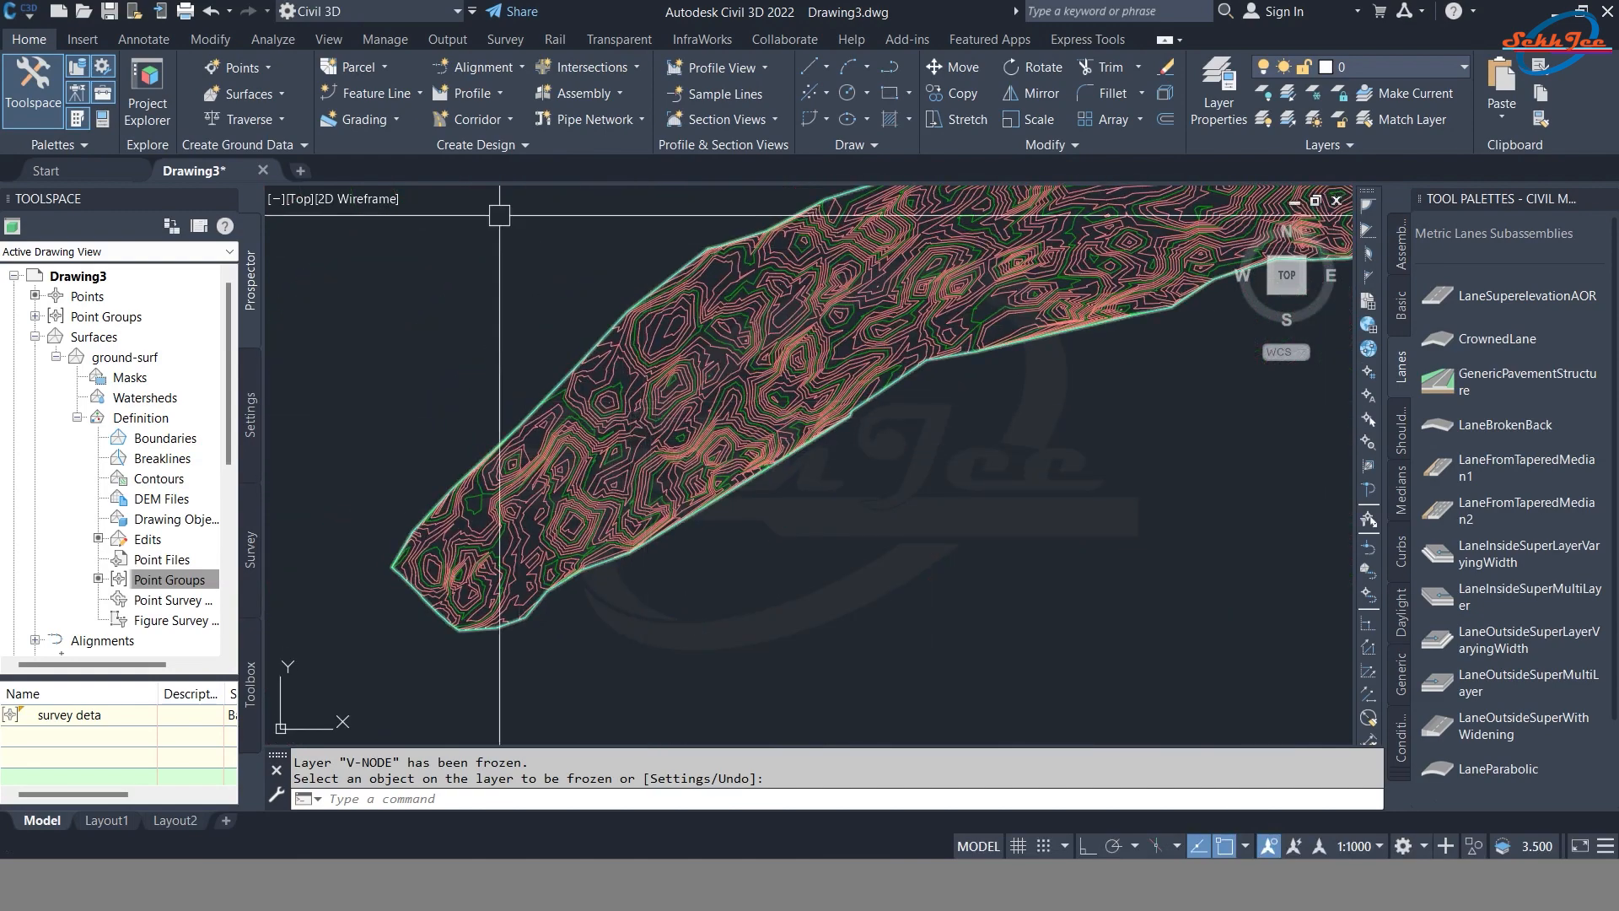
# - Begin a new layout alignment of type Centerline with Design-Cl-Line as both its name and description
pyautogui.click(498, 68)
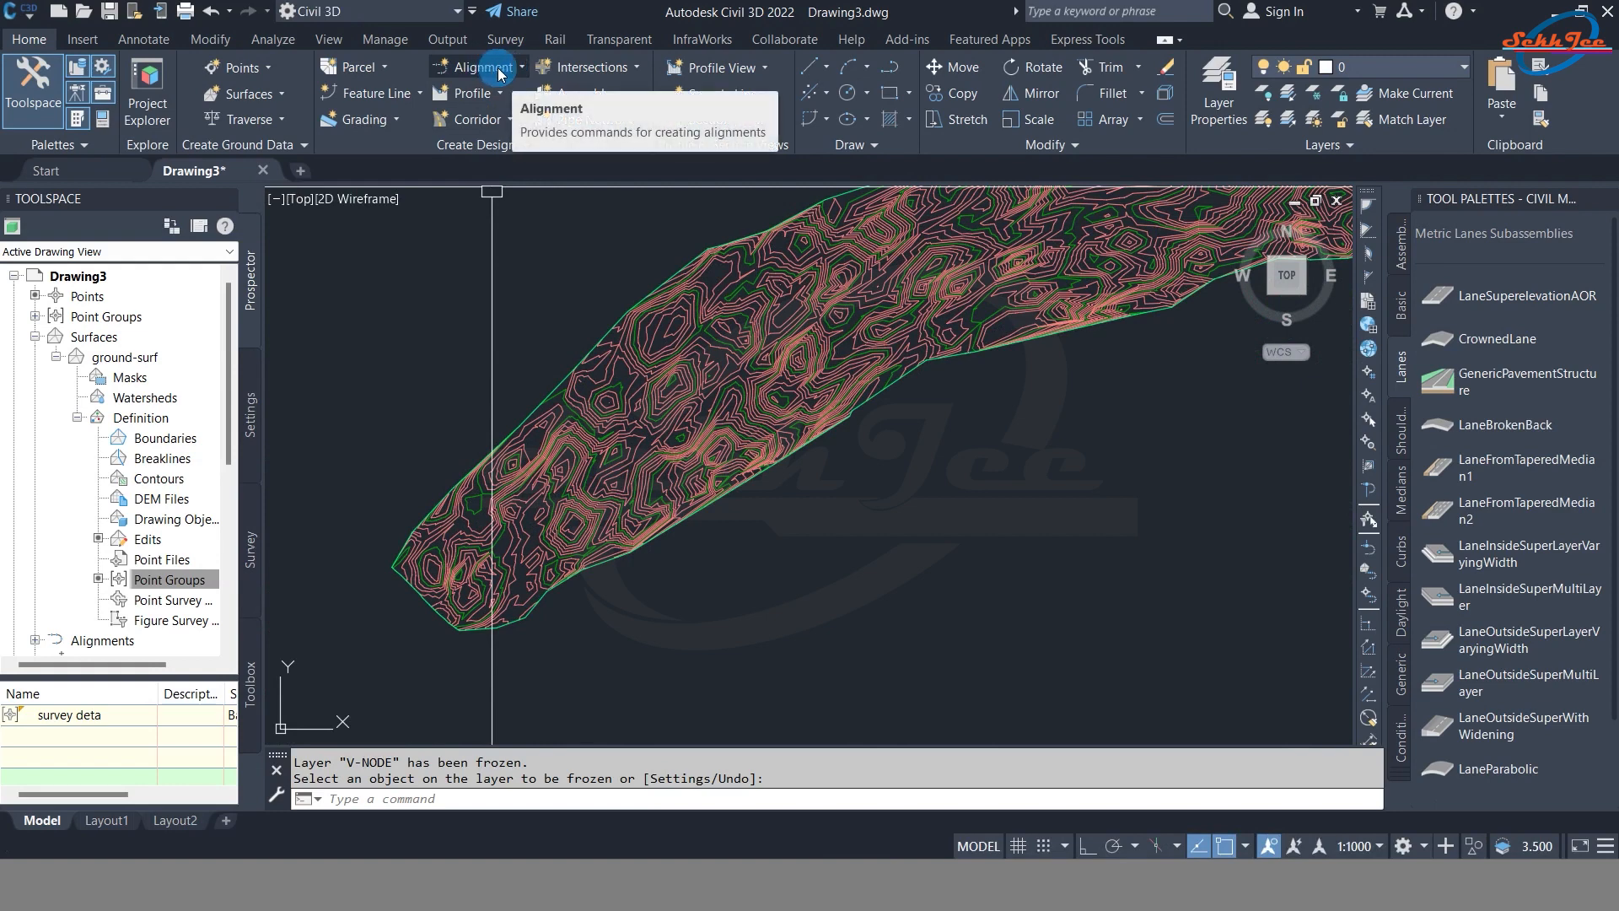
pyautogui.click(501, 71)
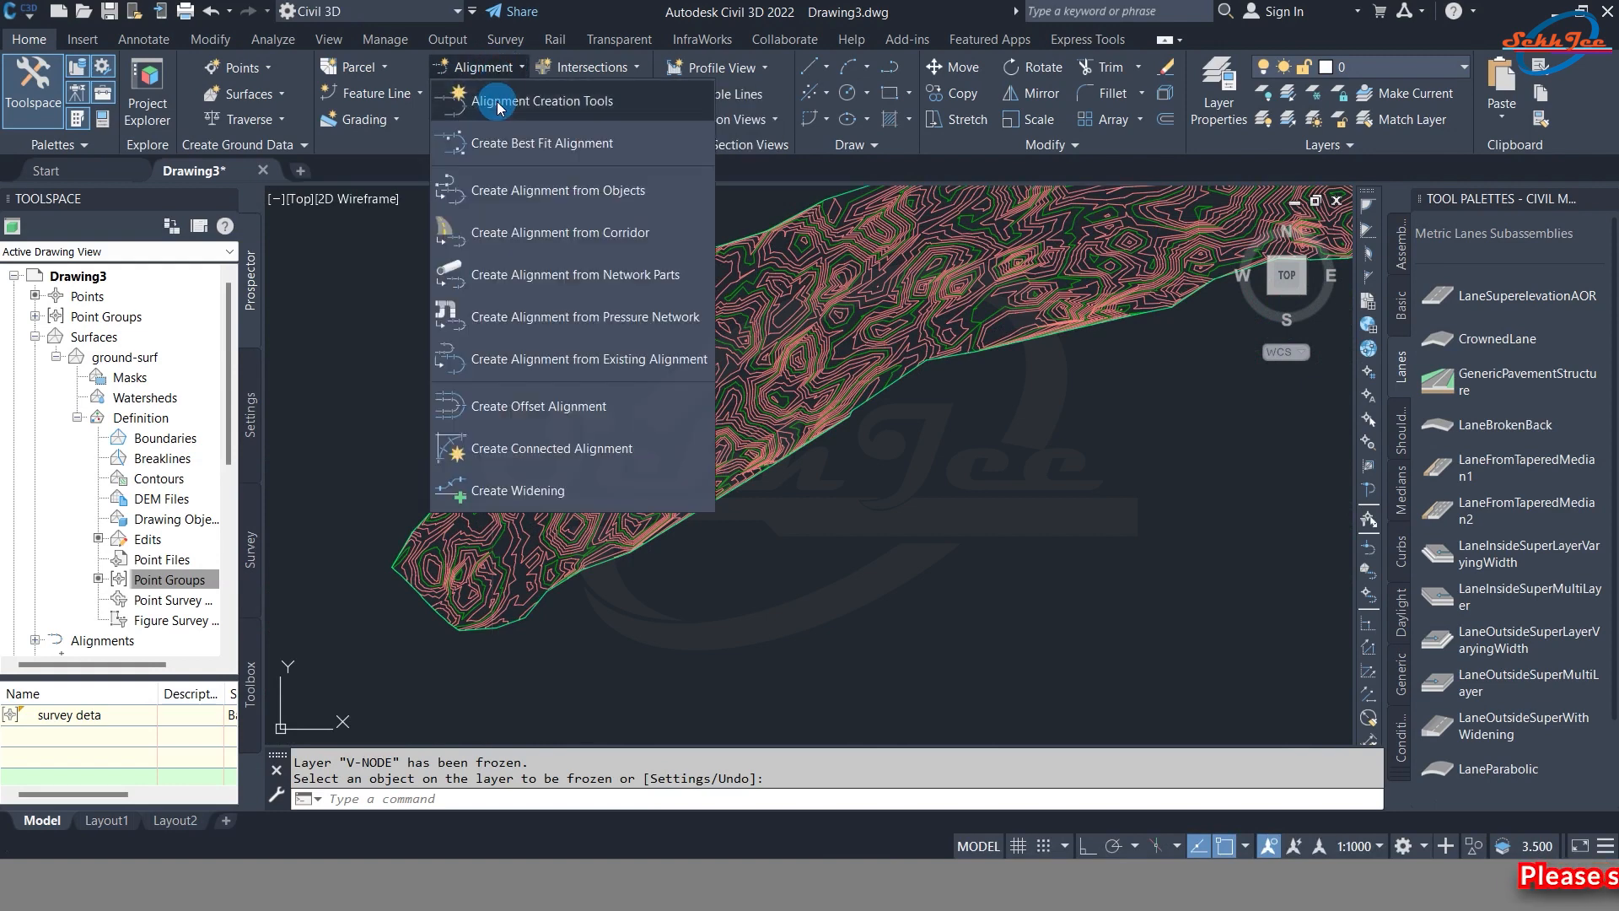
pyautogui.click(581, 106)
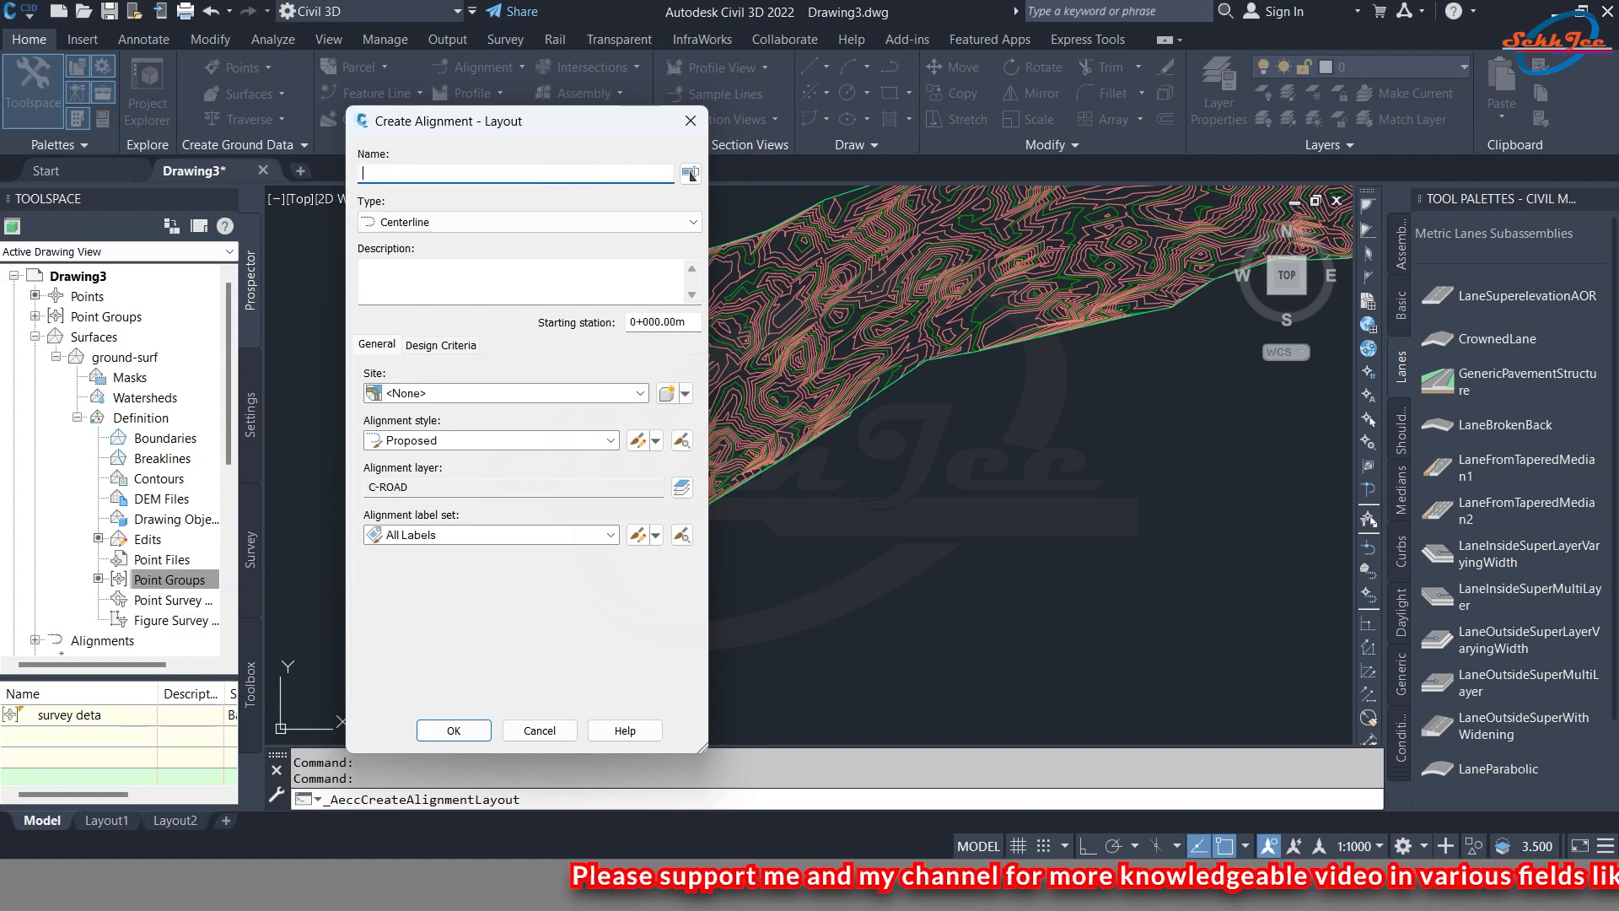
pyautogui.write('gn-Cl-Line')
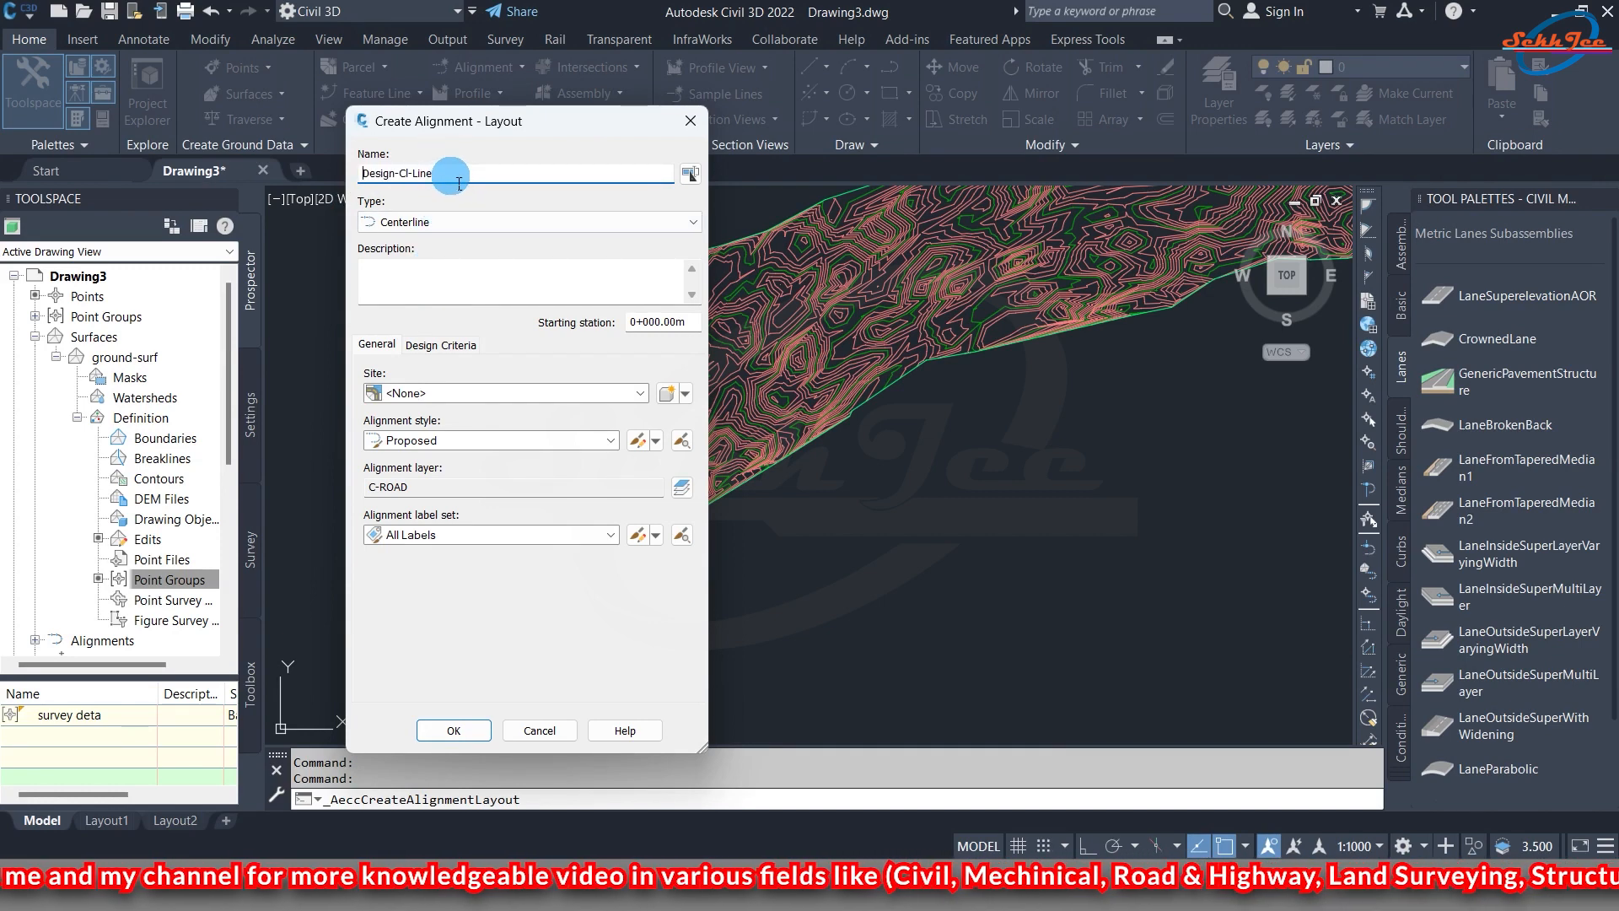
pyautogui.moveTo(447, 174); pyautogui.dragTo(310, 159)
pyautogui.hotkey('ctrl', 'c')
pyautogui.click(408, 276)
pyautogui.hotkey('ctrl', 'v')
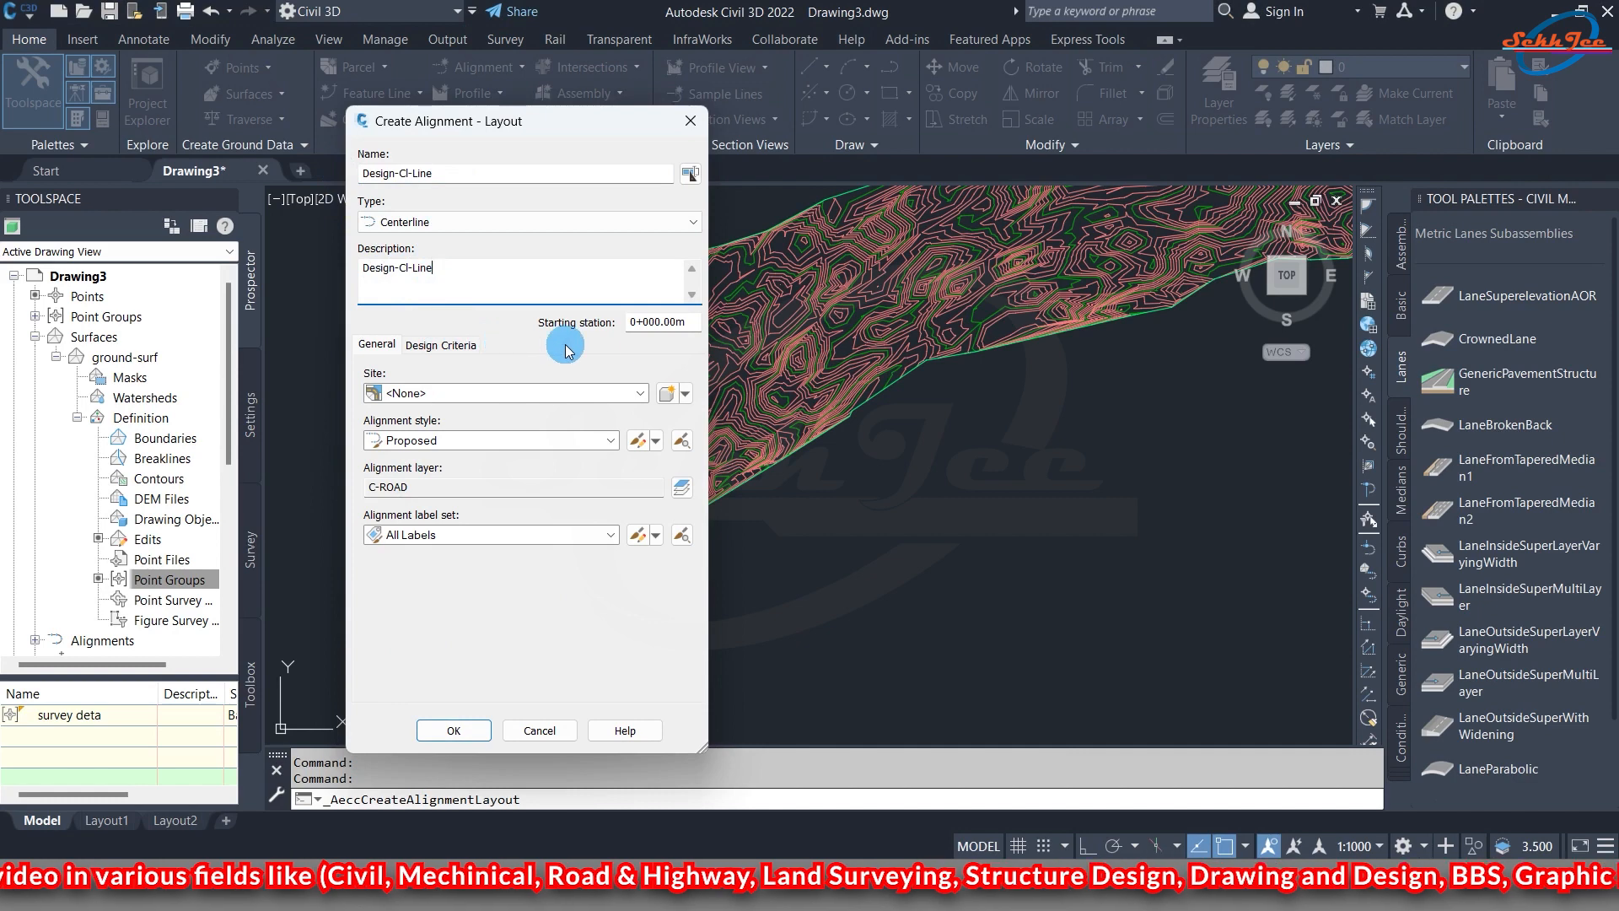
# - Set the alignment's starting station to 5+000
pyautogui.moveTo(699, 332); pyautogui.dragTo(628, 324)
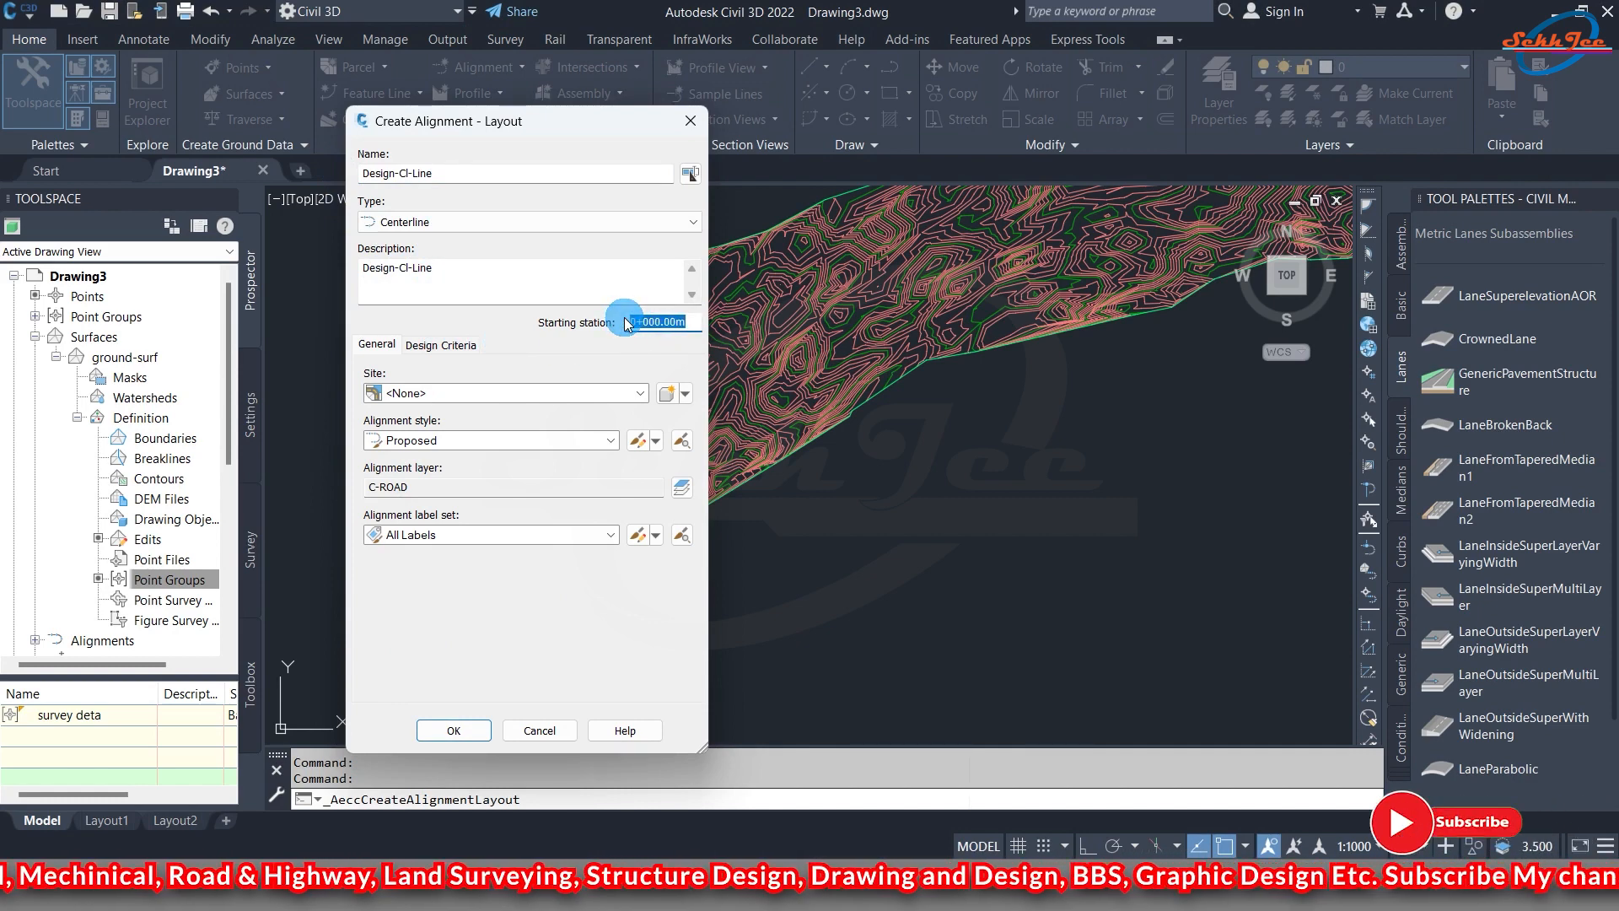
pyautogui.write('+000')
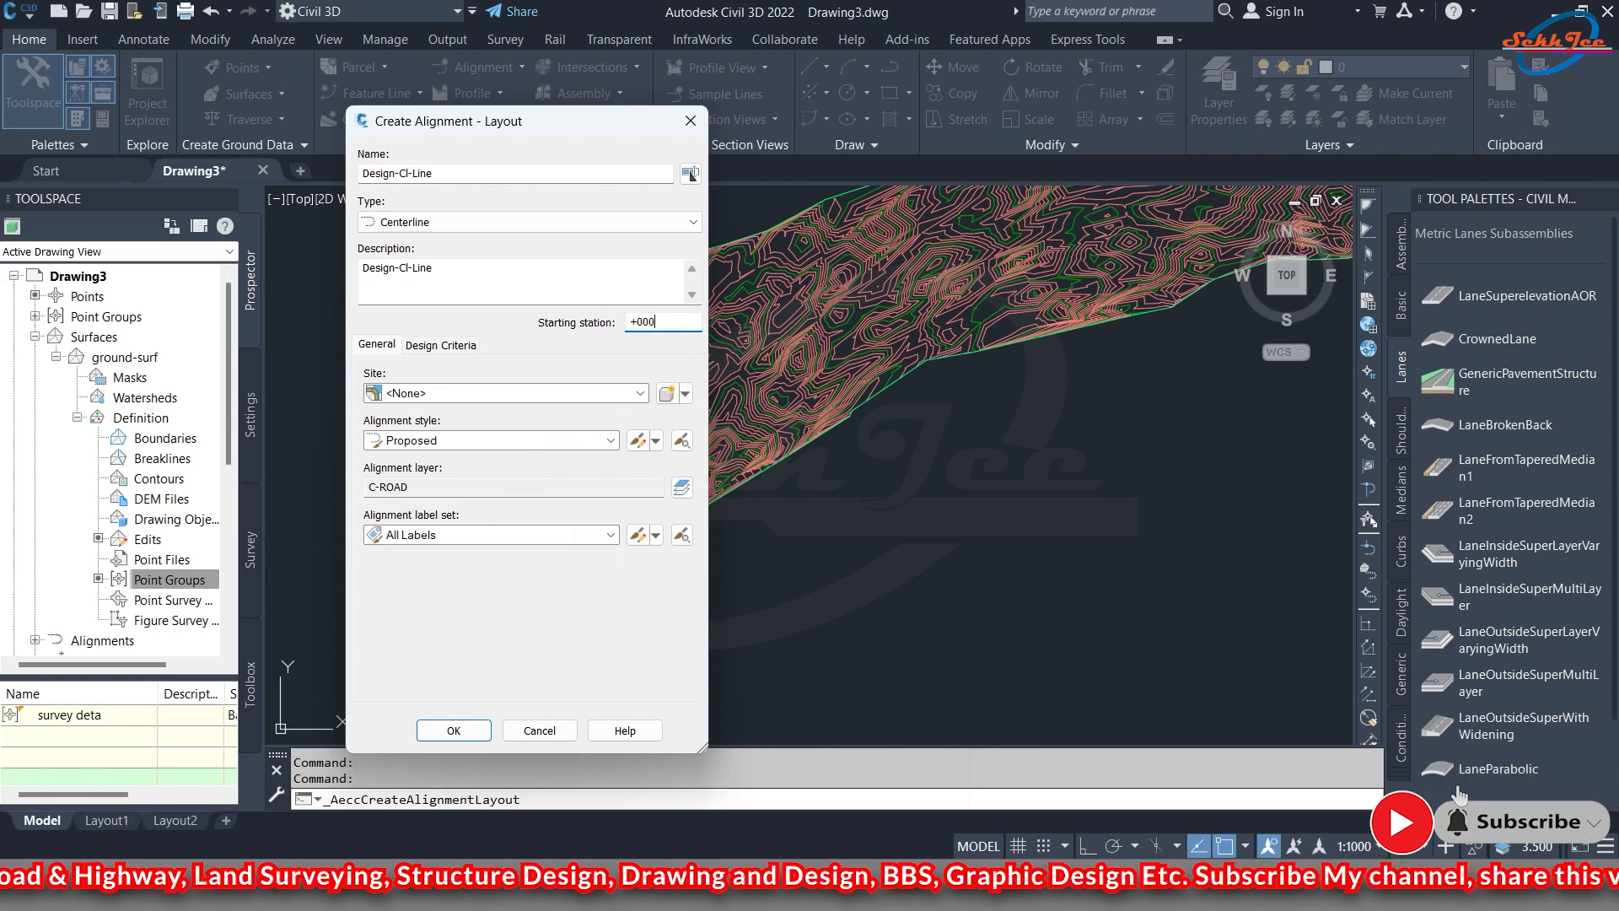
pyautogui.click(676, 335)
pyautogui.press('Home')
pyautogui.write('5')
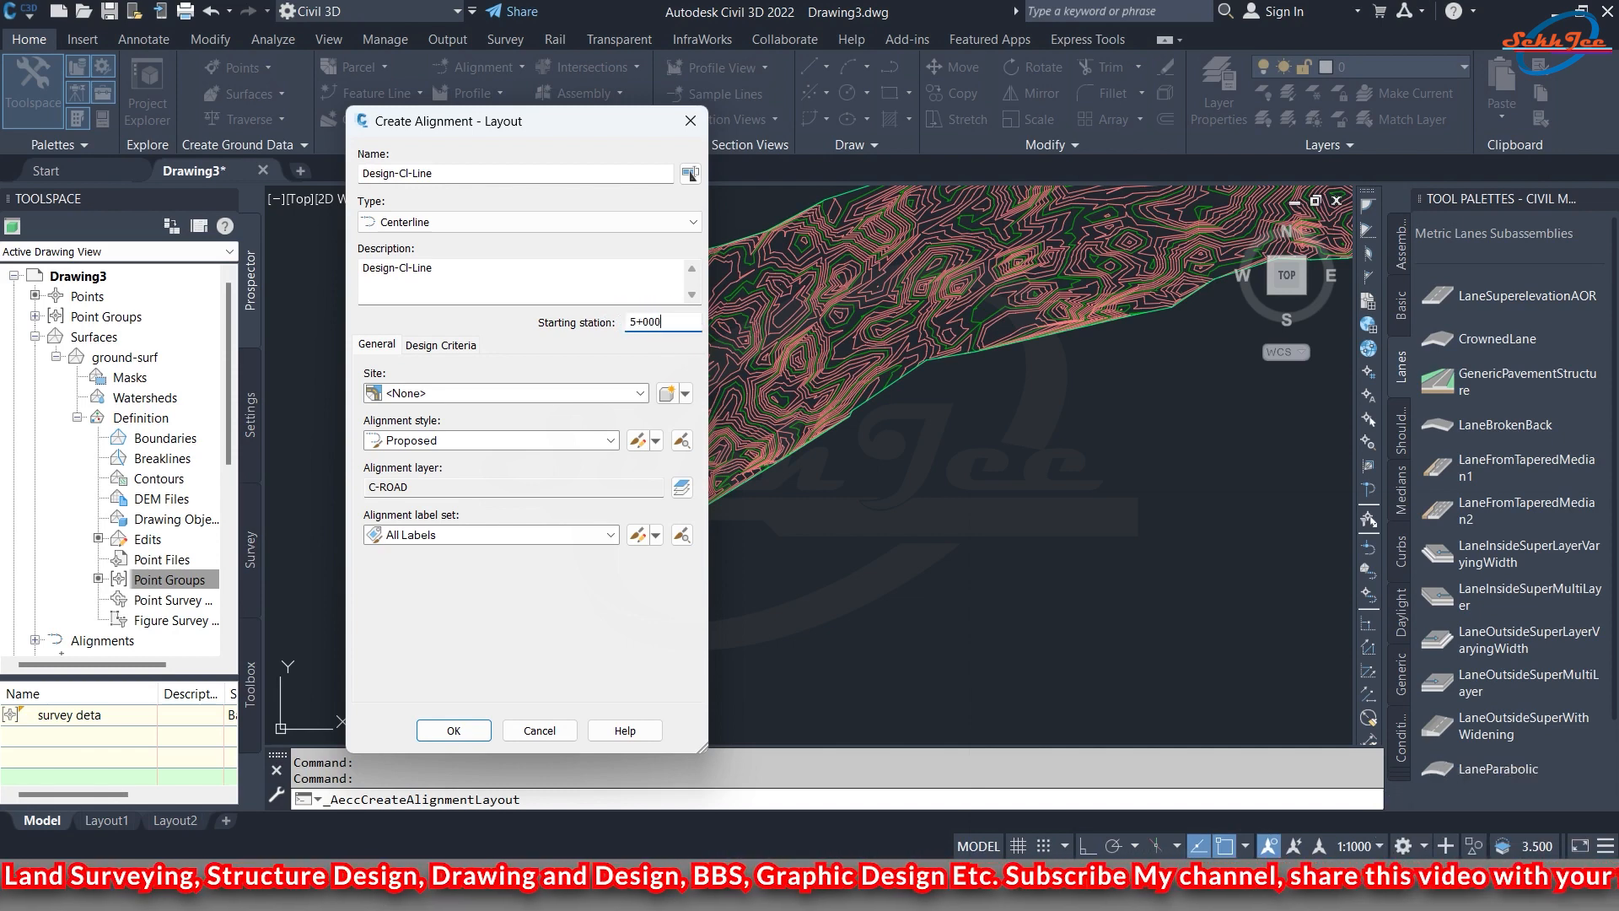
# - Set the alignment's starting station to 0+000
pyautogui.click(524, 326)
pyautogui.doubleClick(656, 321)
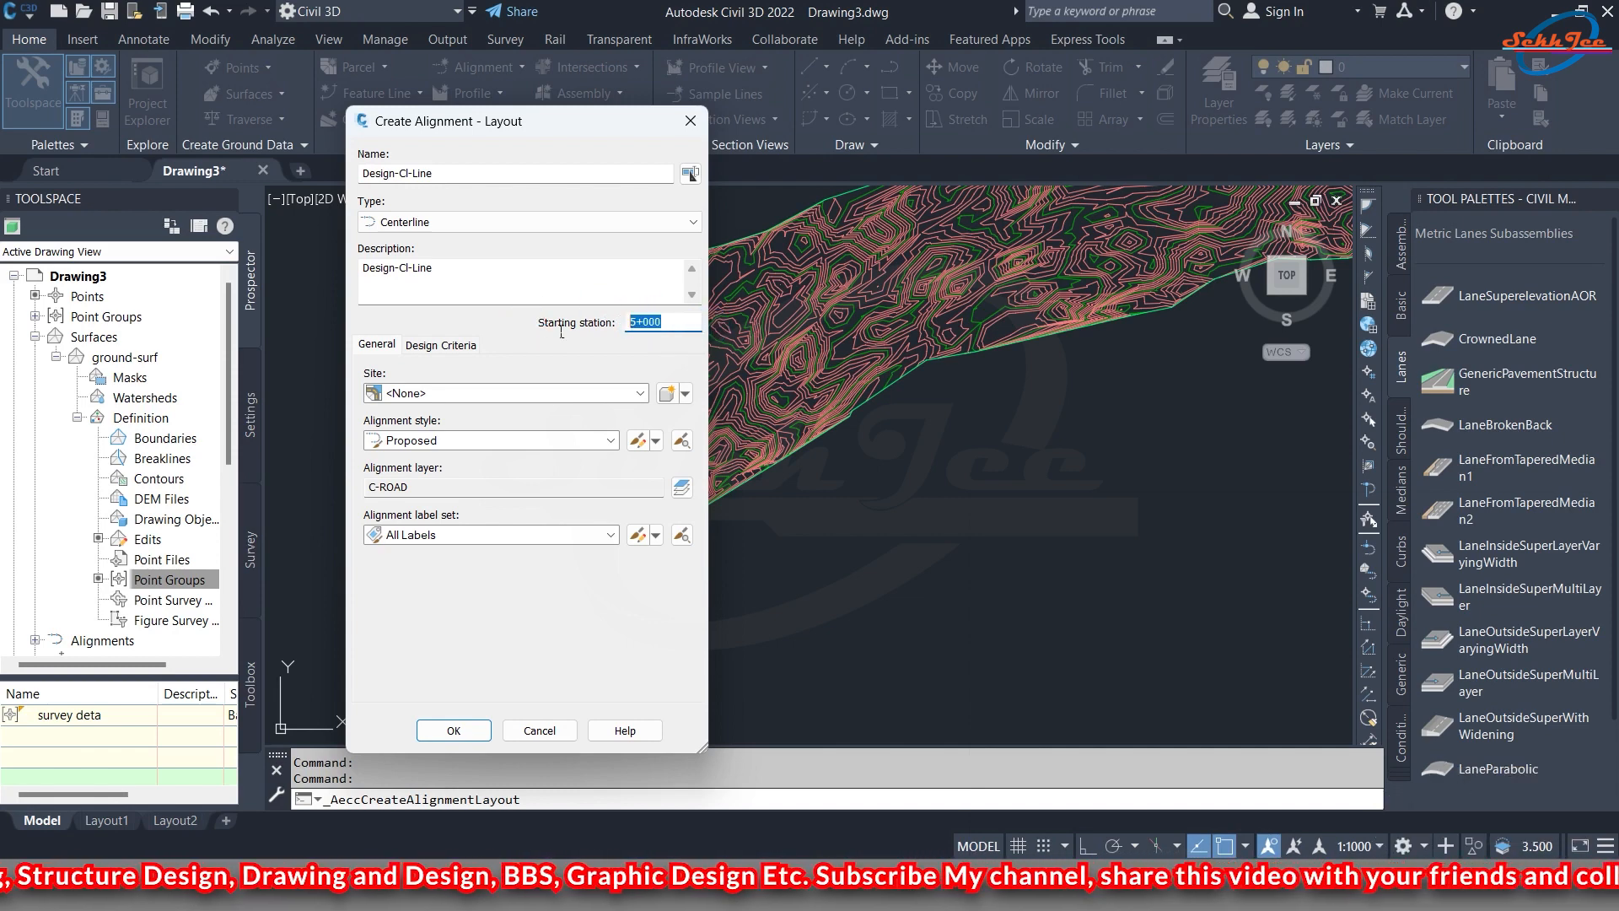
pyautogui.click(540, 329)
pyautogui.write('0')
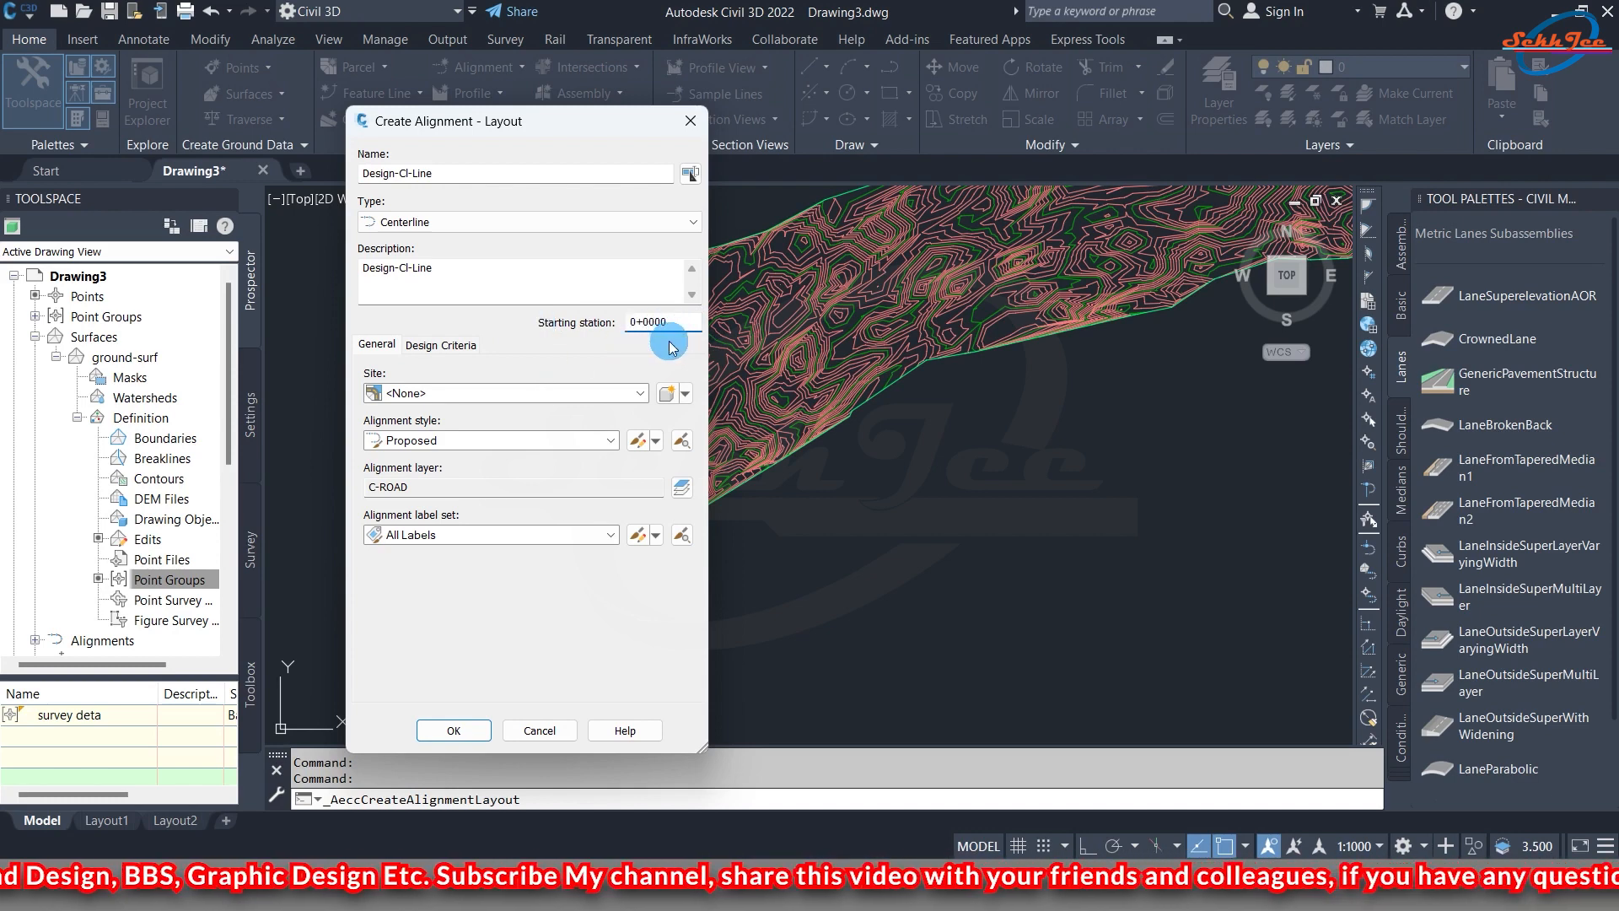
# - Create the alignment with the Proposed alignment style and the All Labels label set
pyautogui.click(532, 440)
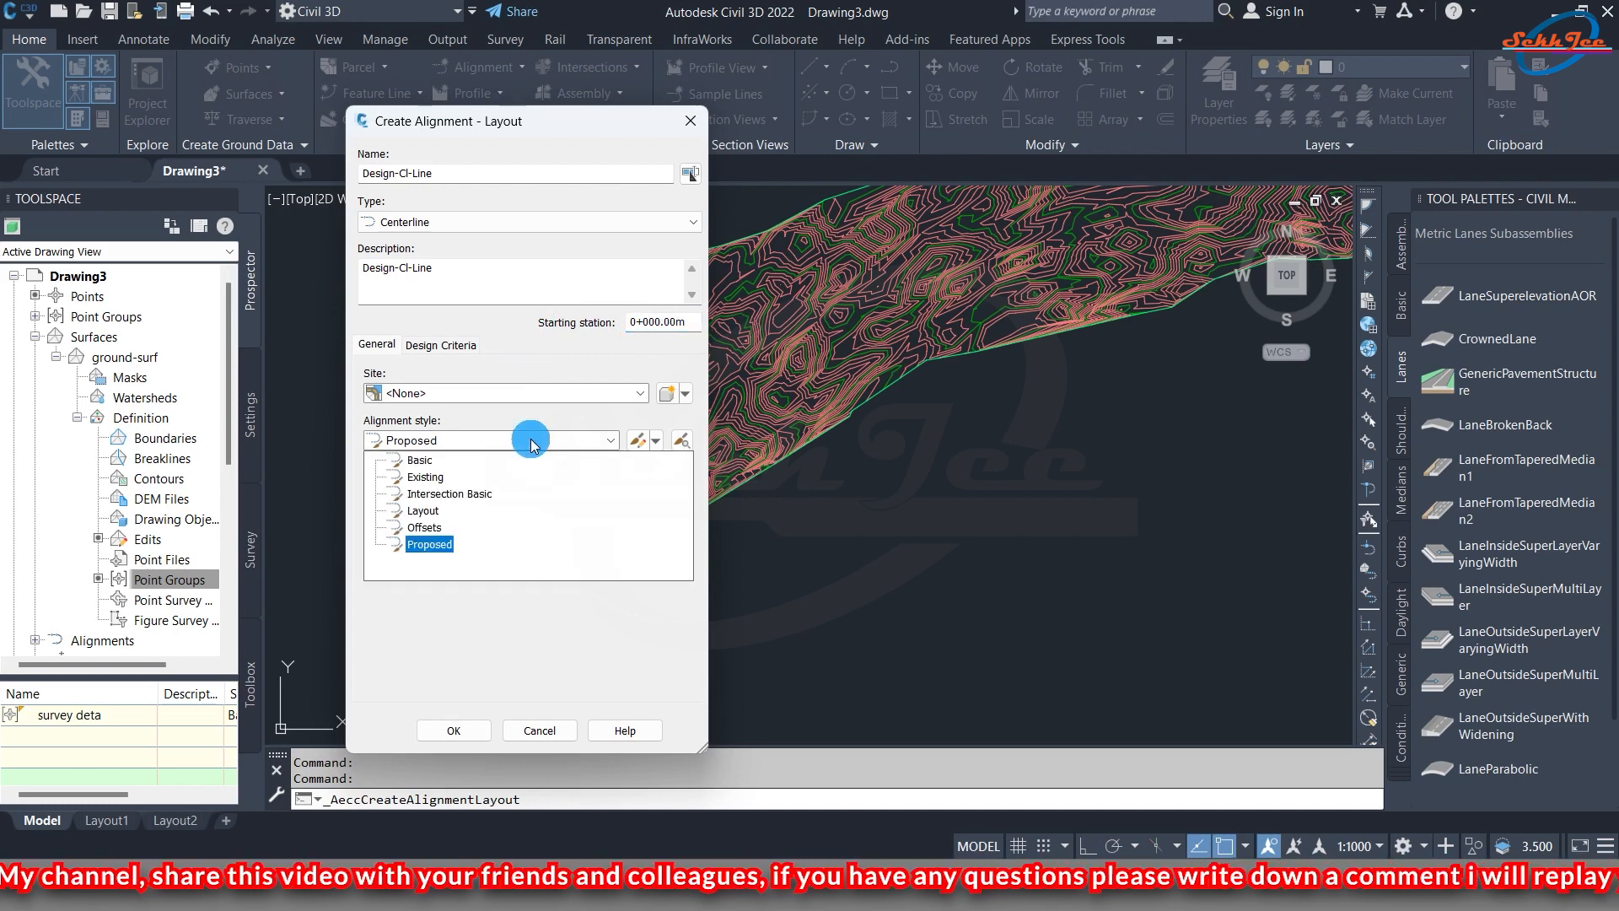
pyautogui.scroll(5, 533, 435)
pyautogui.click(429, 546)
pyautogui.click(500, 433)
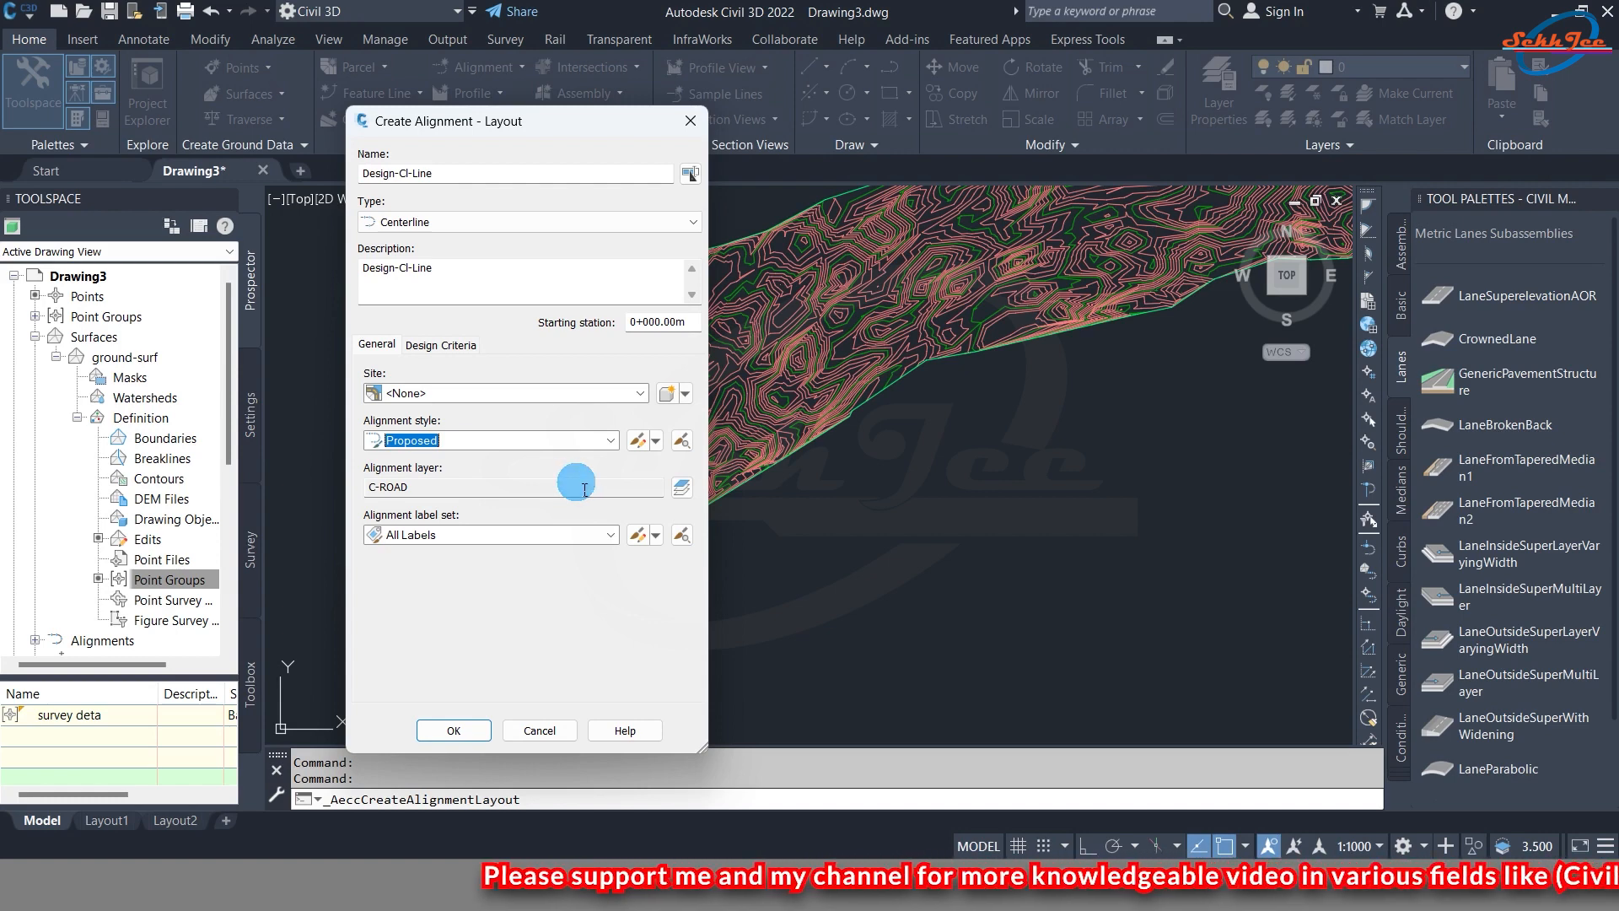
pyautogui.click(567, 535)
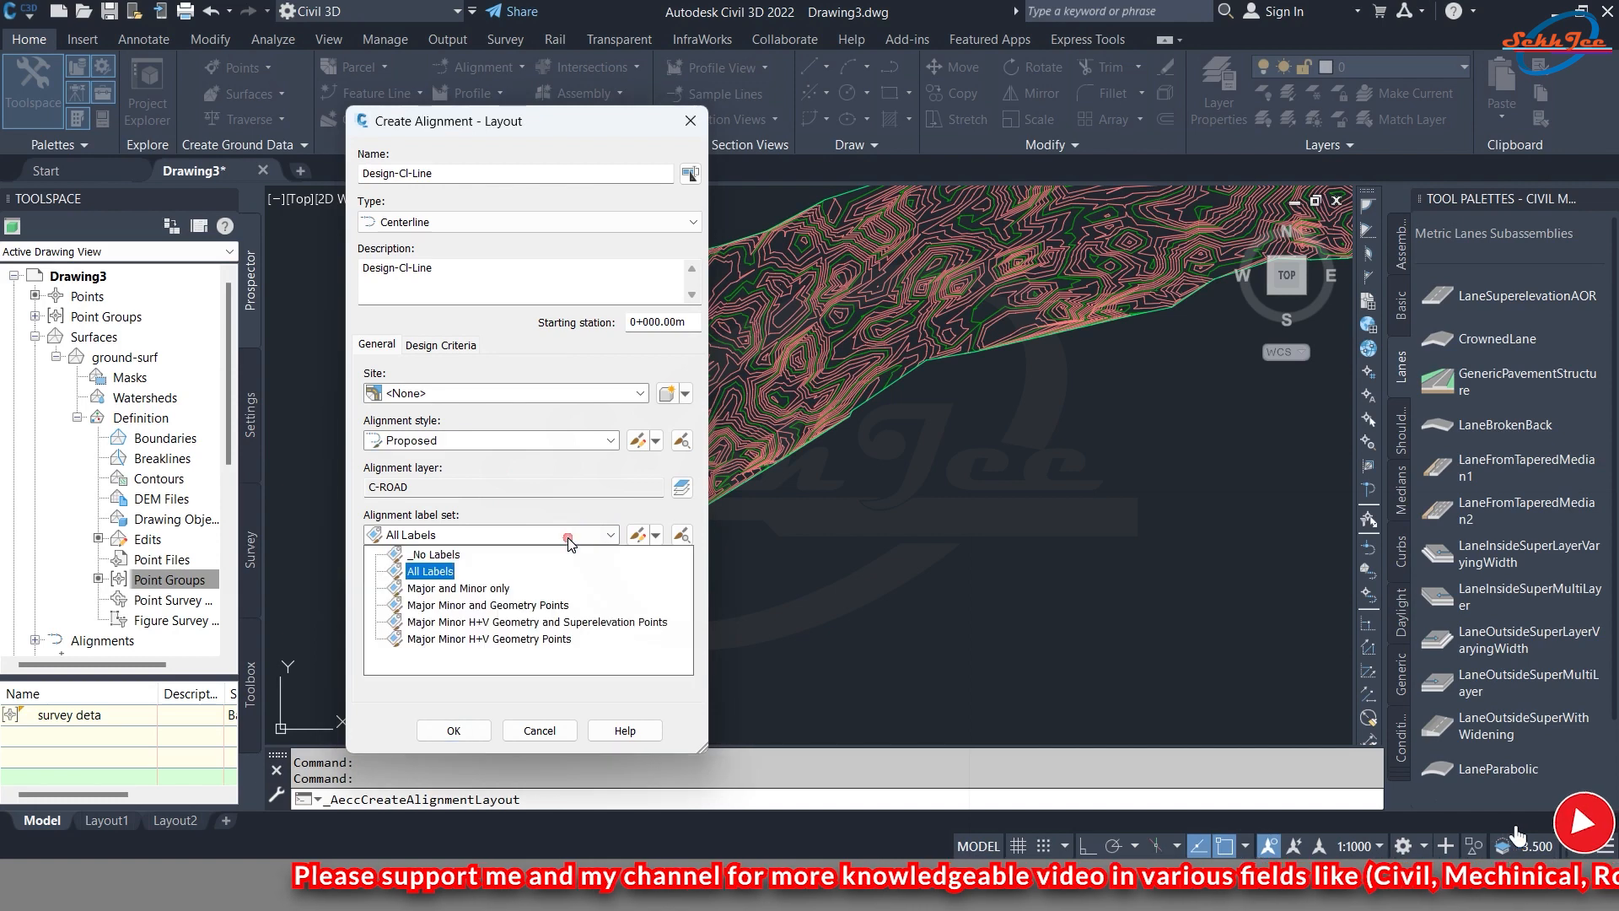
pyautogui.click(438, 573)
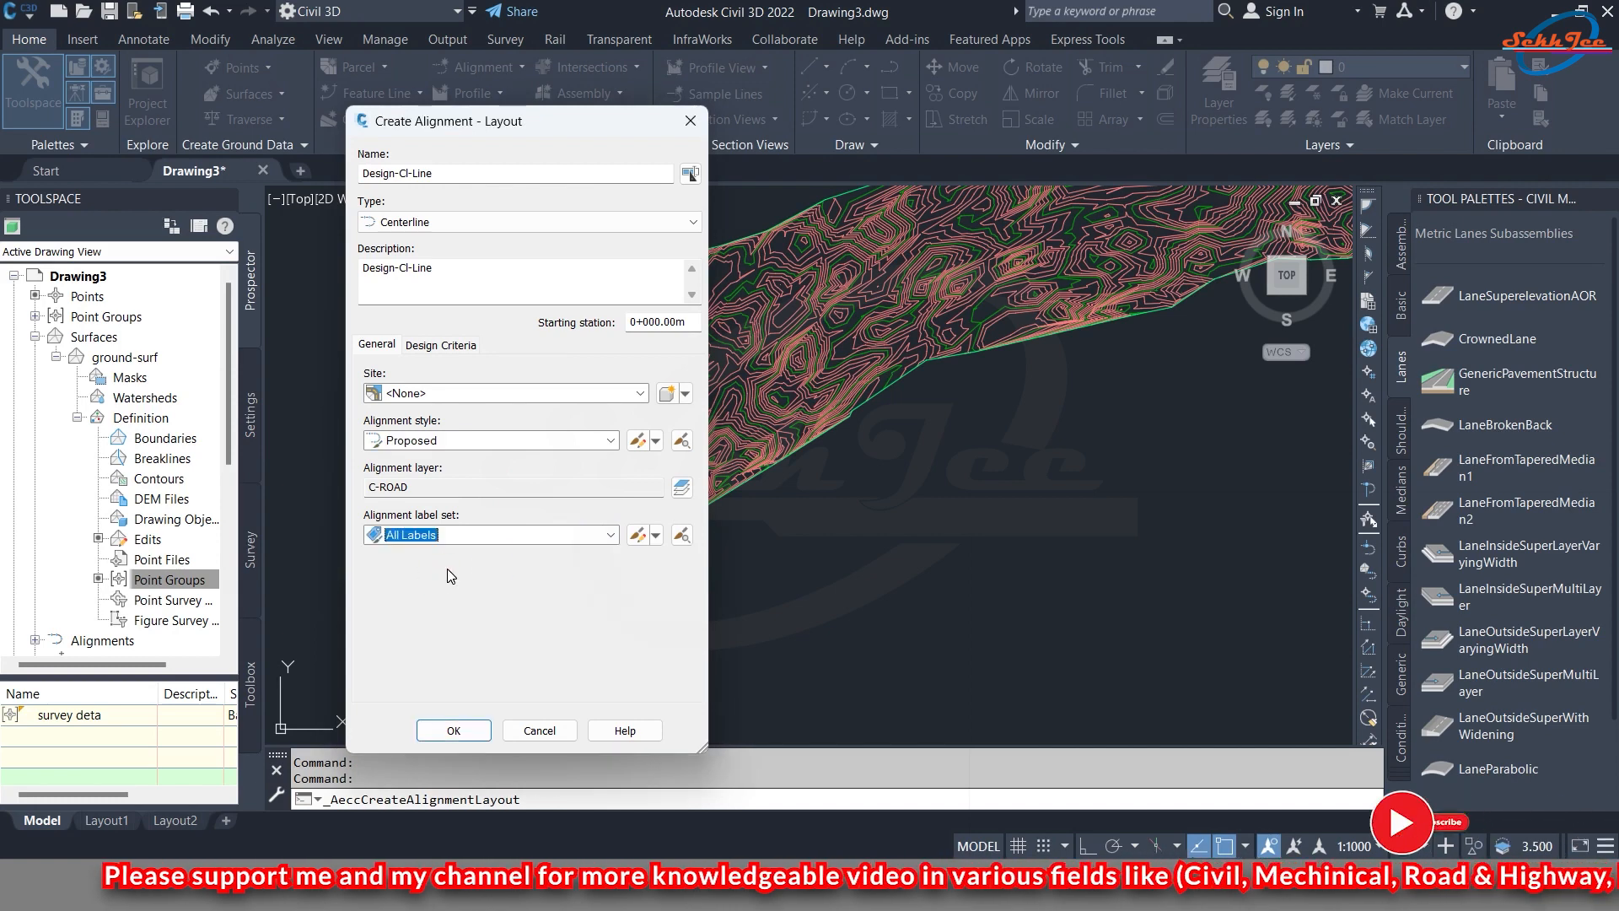
pyautogui.click(479, 730)
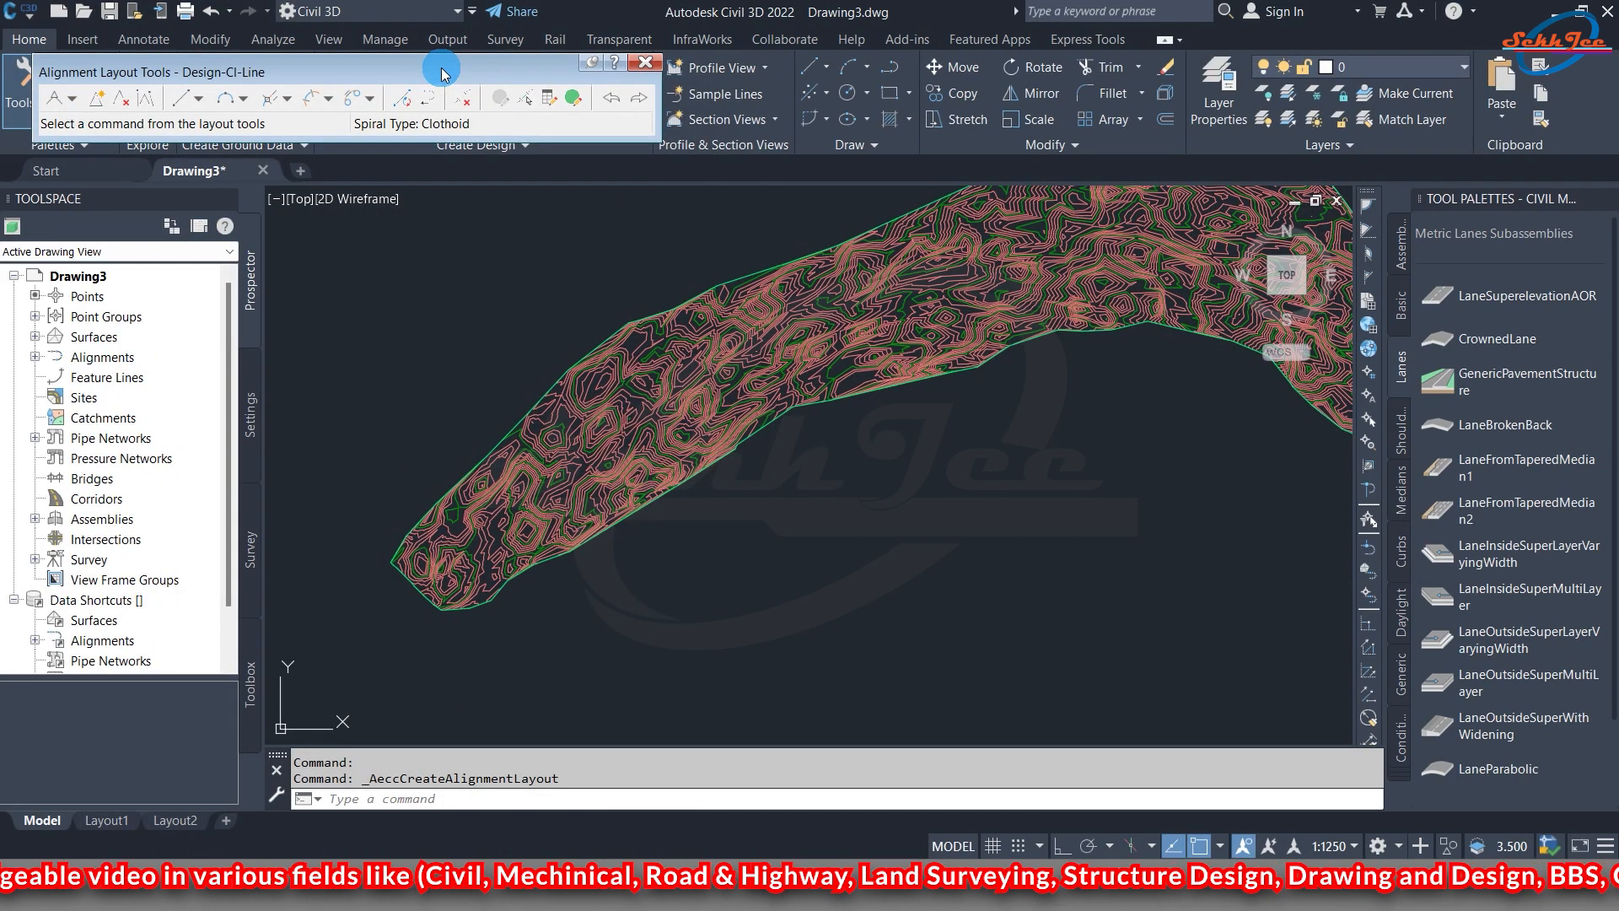
# - Start a Tangent-Tangent (No Curves) layout and place the alignment's start point on the surface's southwestern edge
pyautogui.click(75, 100)
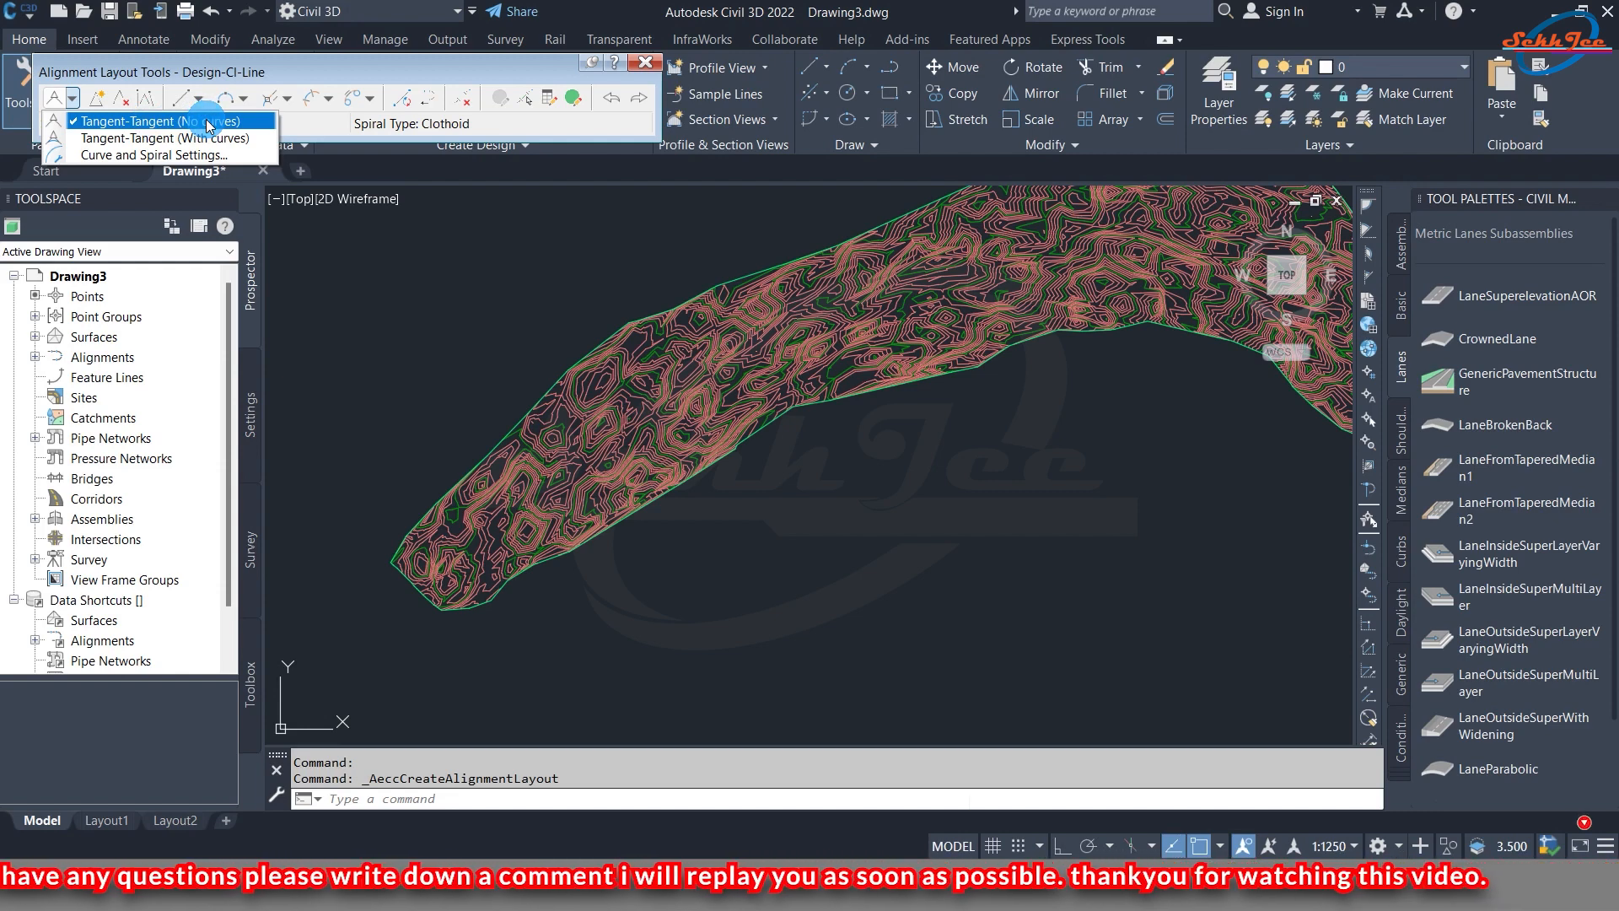
pyautogui.click(207, 124)
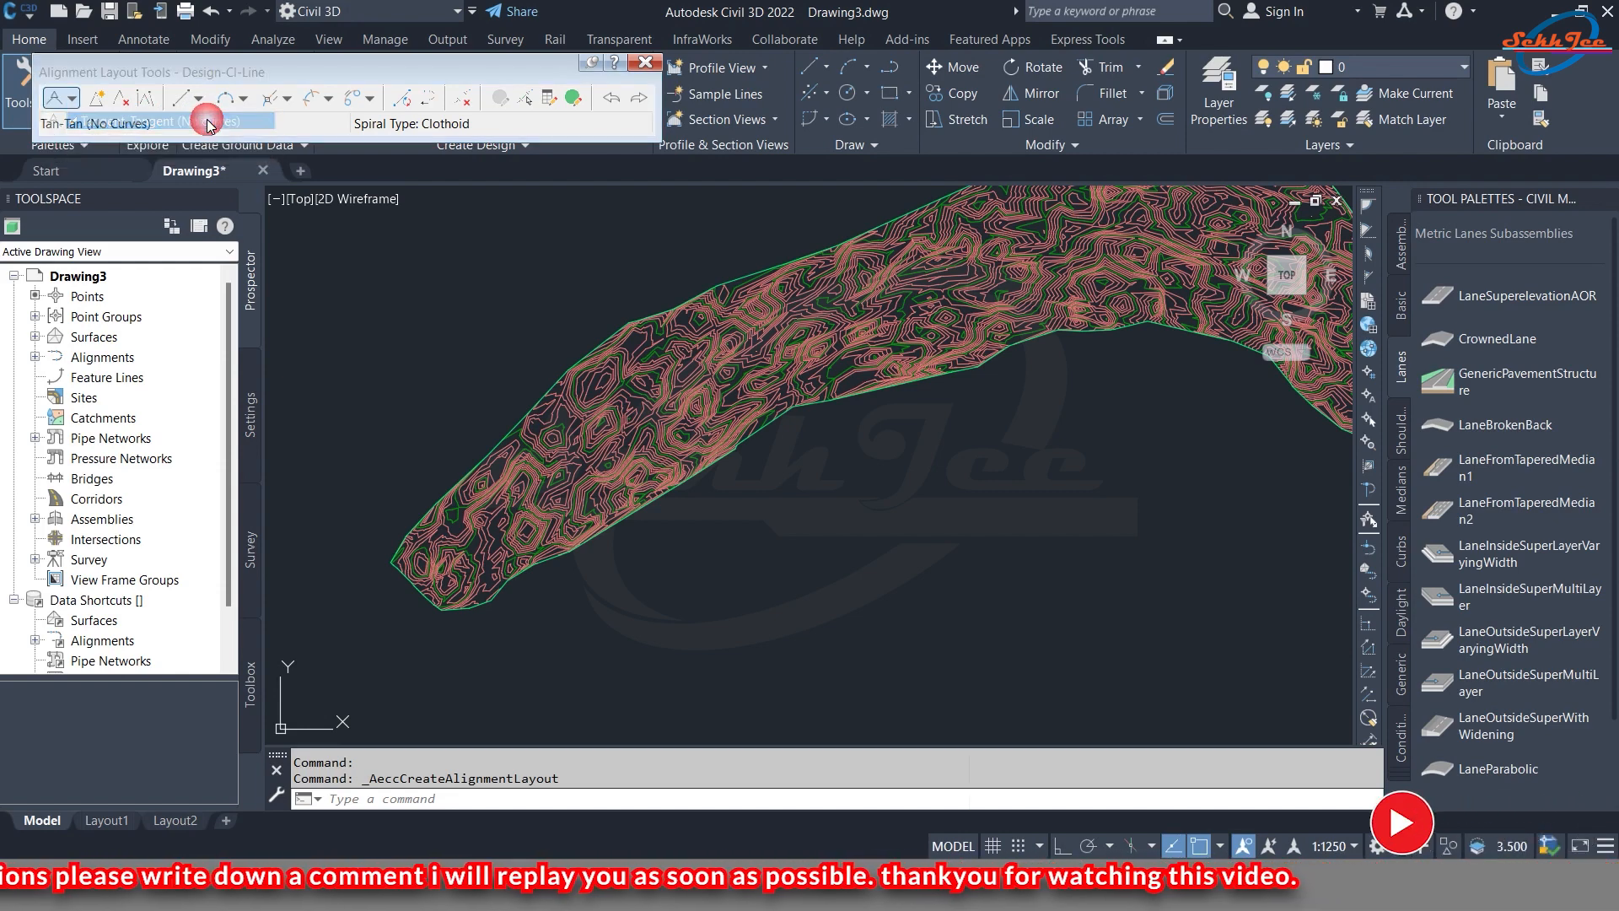
pyautogui.scroll(5, 450, 589)
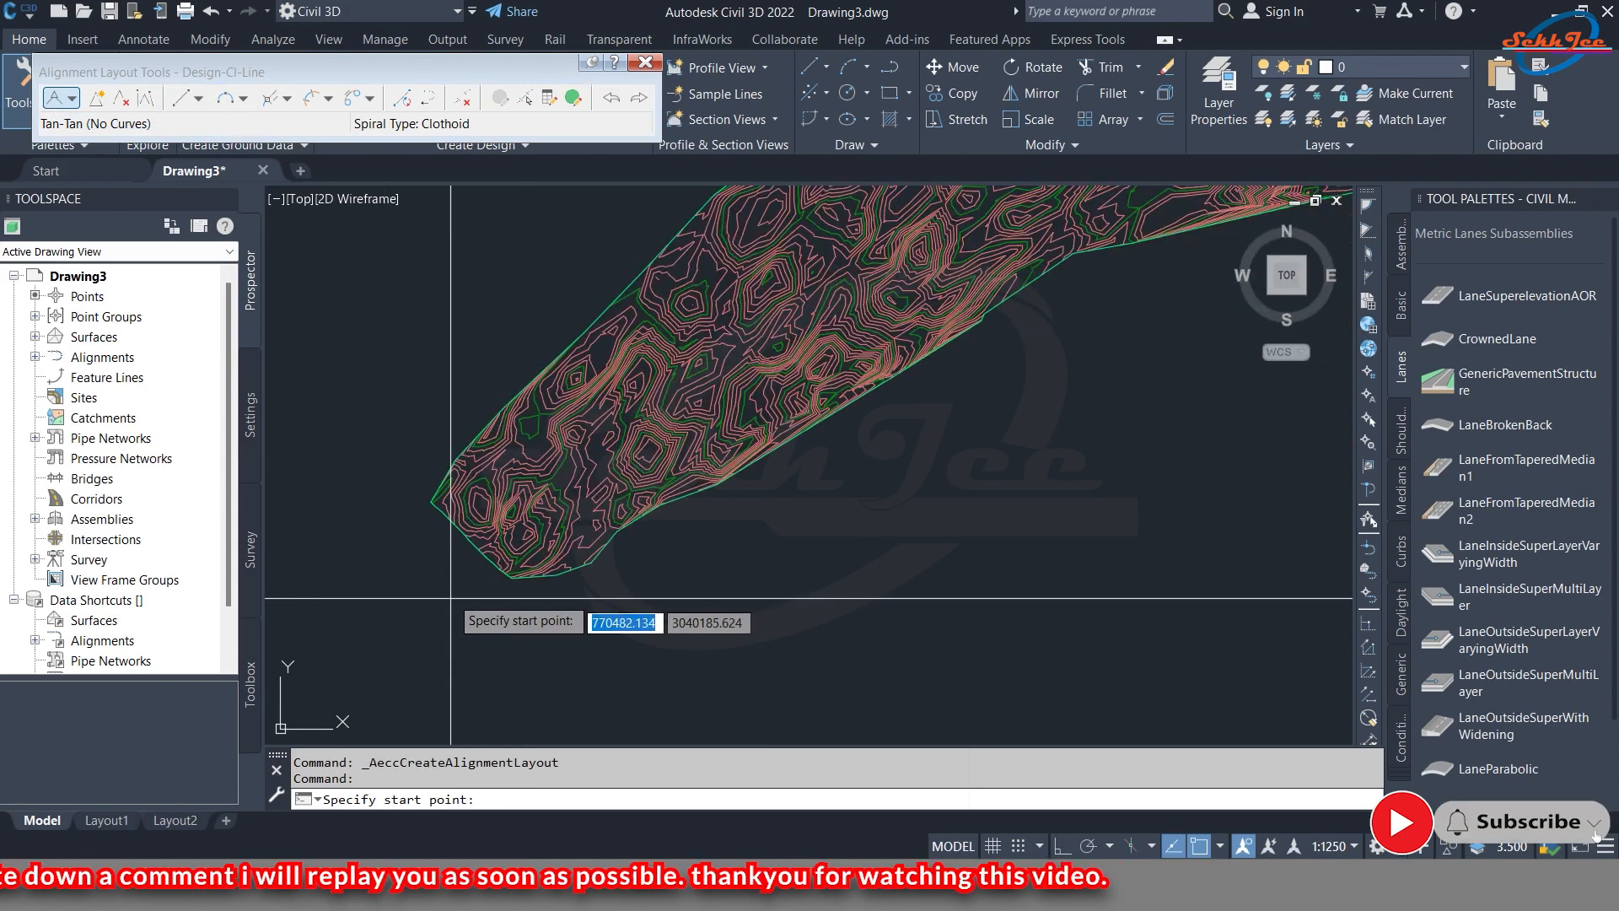
pyautogui.scroll(4, 450, 589)
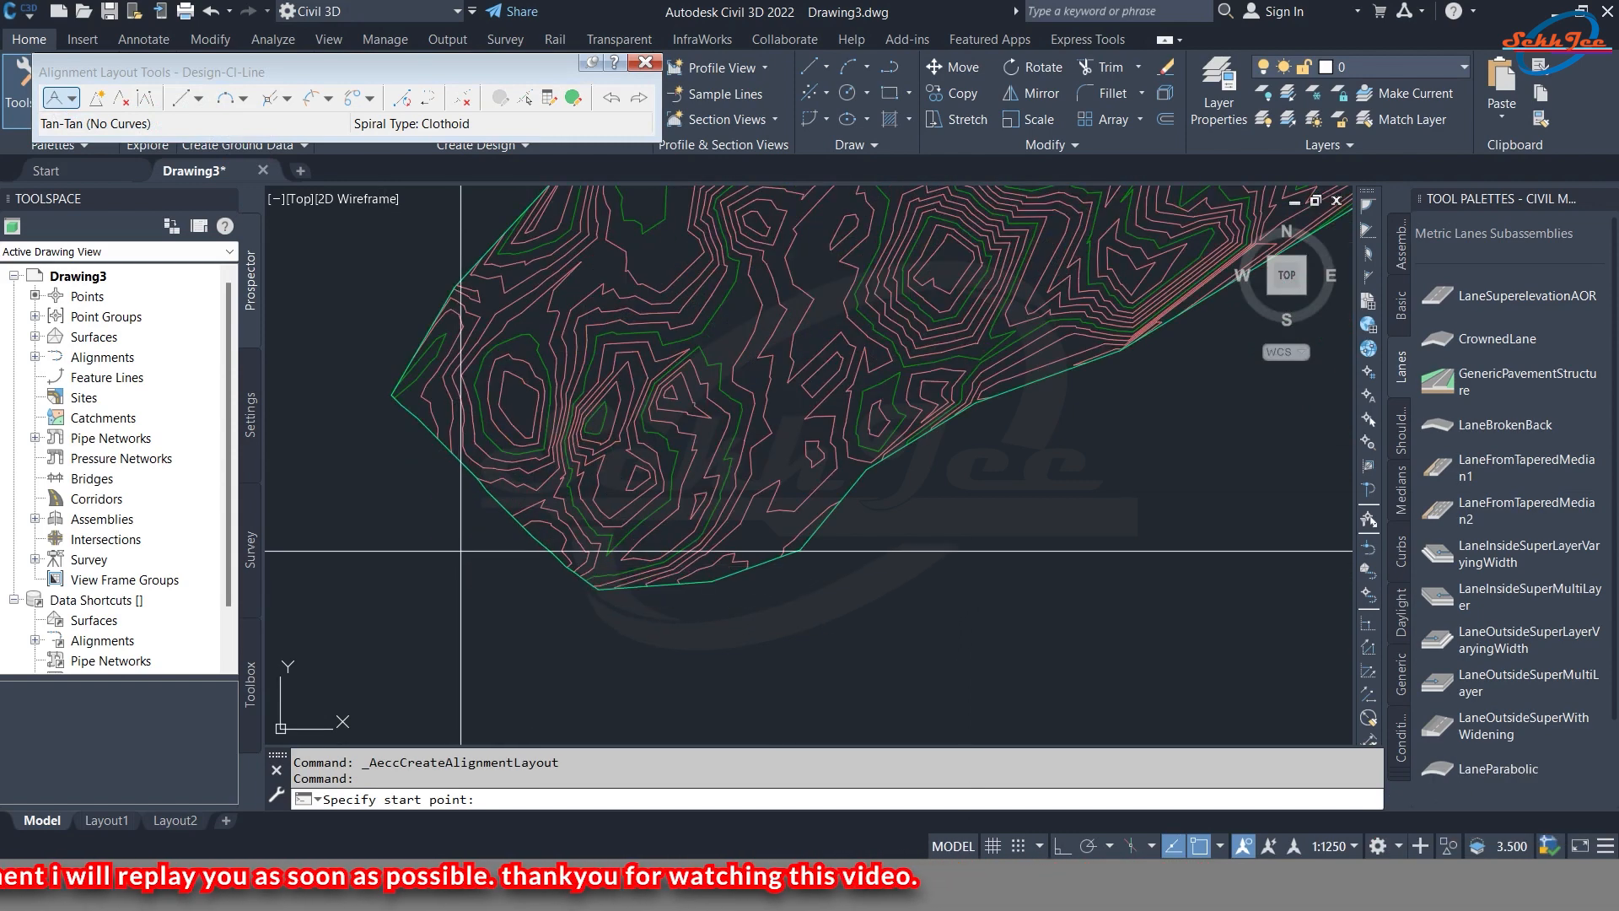
pyautogui.scroll(5, 420, 606)
pyautogui.click(490, 536)
# - Place four intersection points following the middle of the surface strip and end the tangents on its eastern edge
pyautogui.scroll(-8, 490, 535)
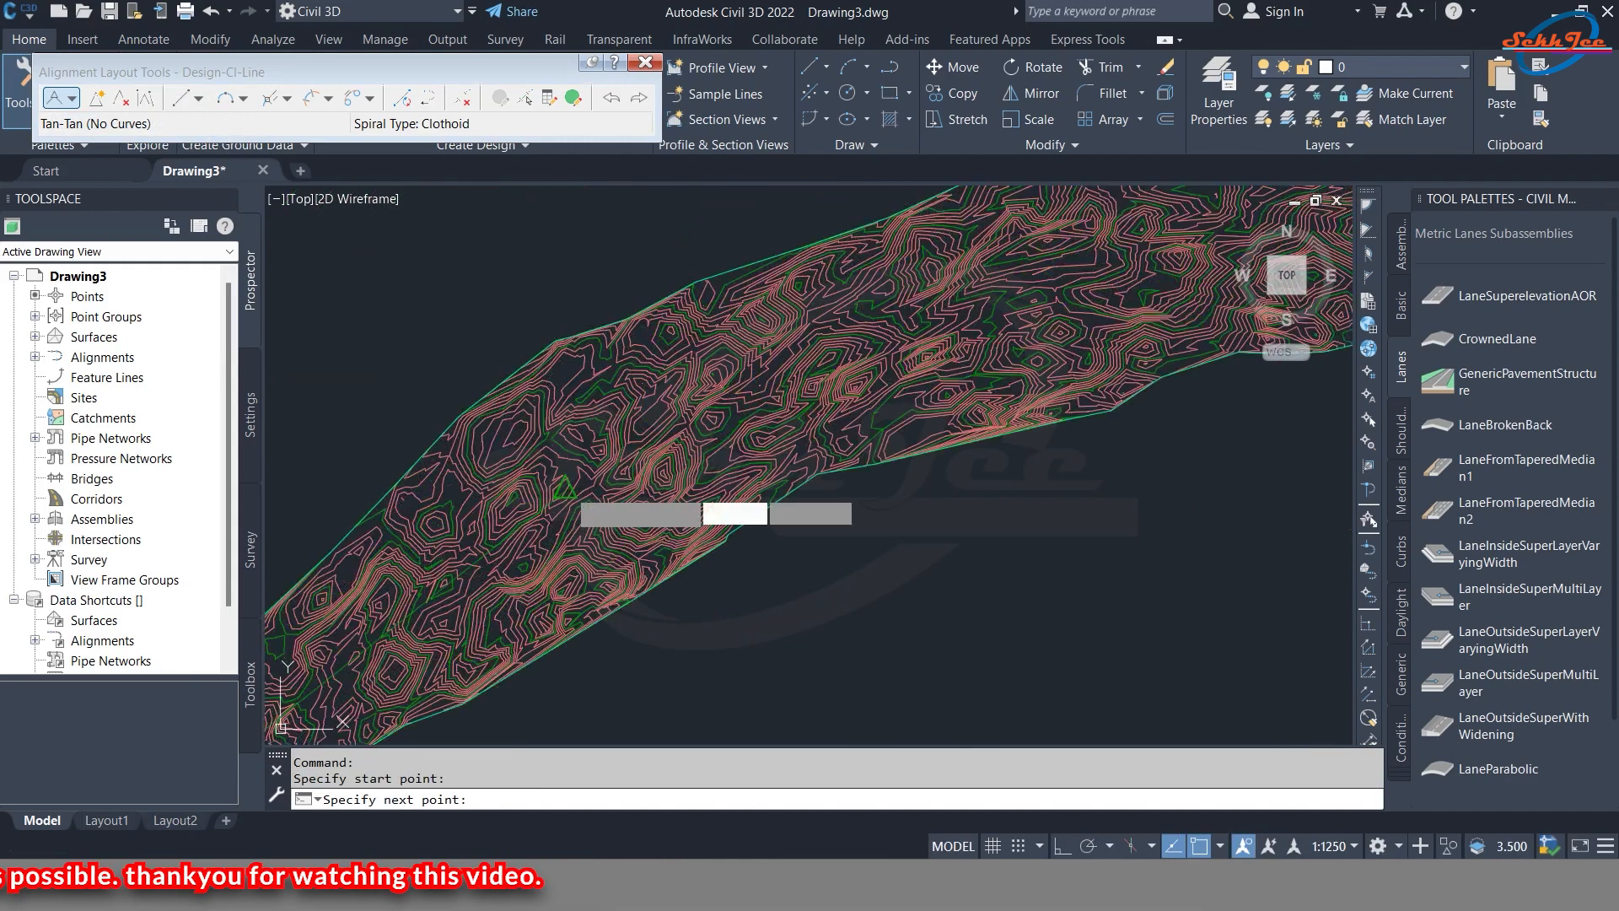
pyautogui.scroll(3, 635, 438)
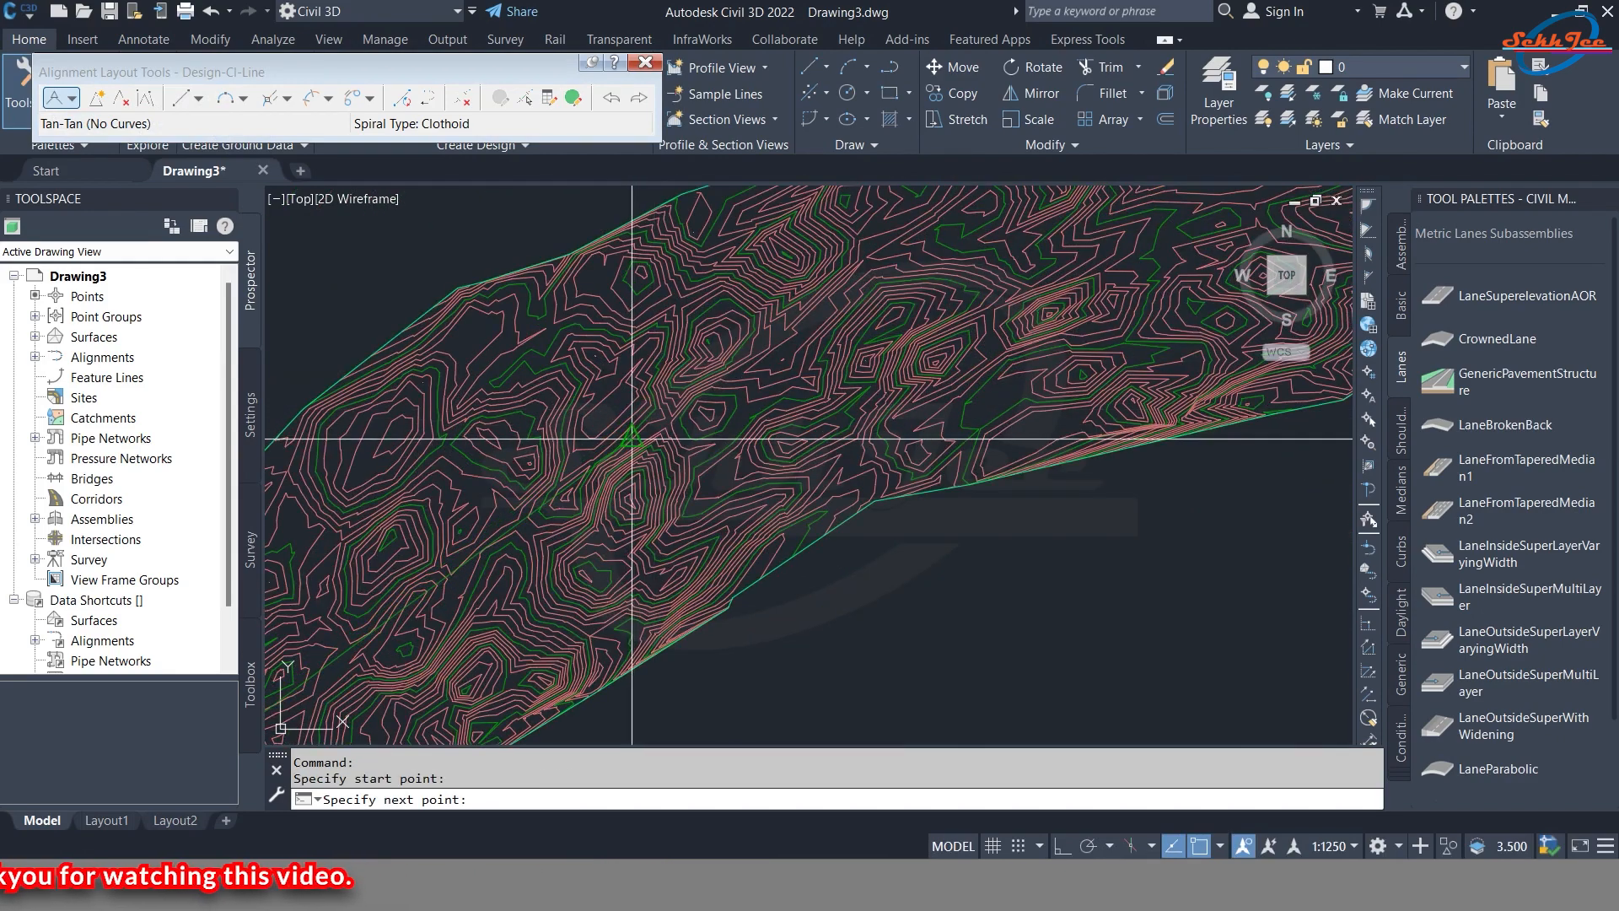
pyautogui.click(519, 455)
pyautogui.scroll(-3, 519, 455)
pyautogui.scroll(4, 727, 381)
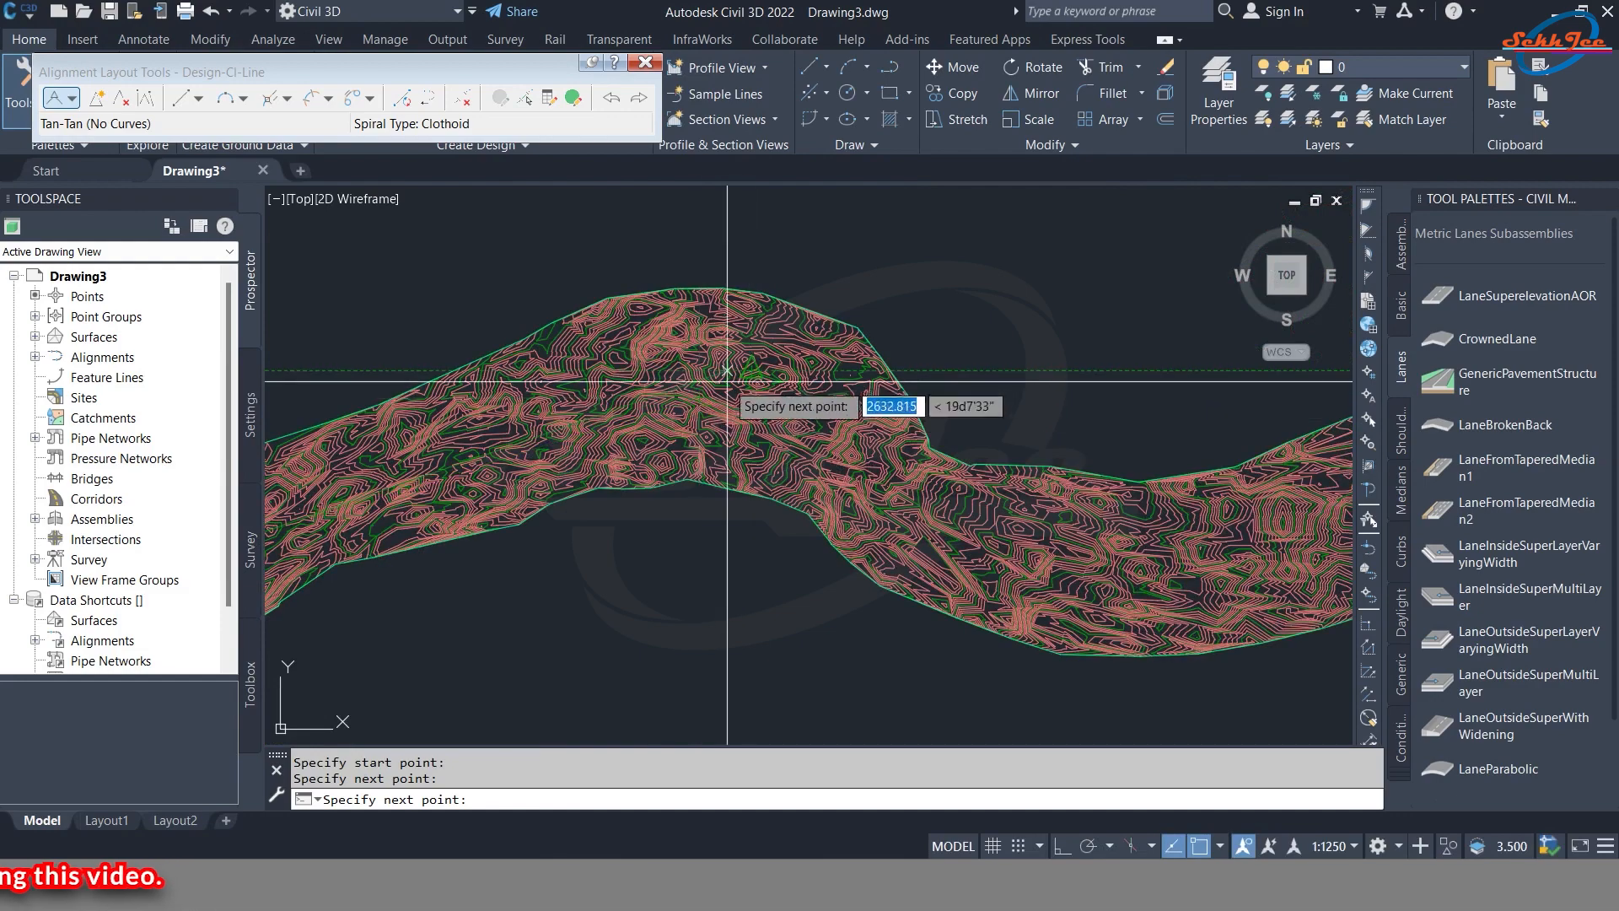
pyautogui.moveTo(998, 525); pyautogui.dragTo(664, 414, button='middle')
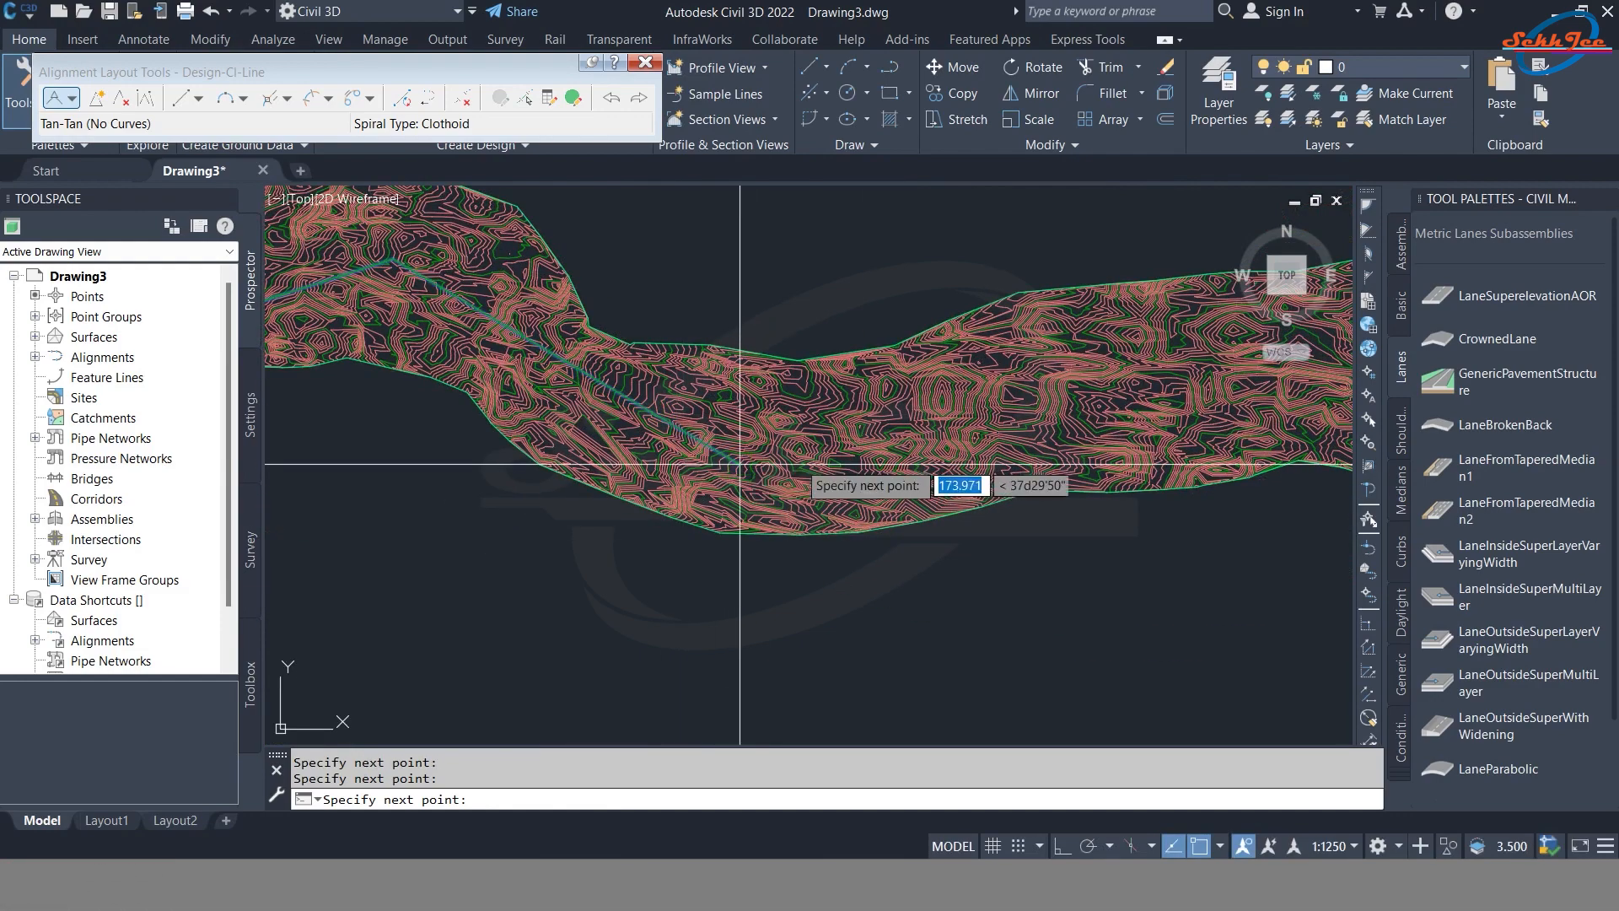
pyautogui.scroll(-2, 739, 464)
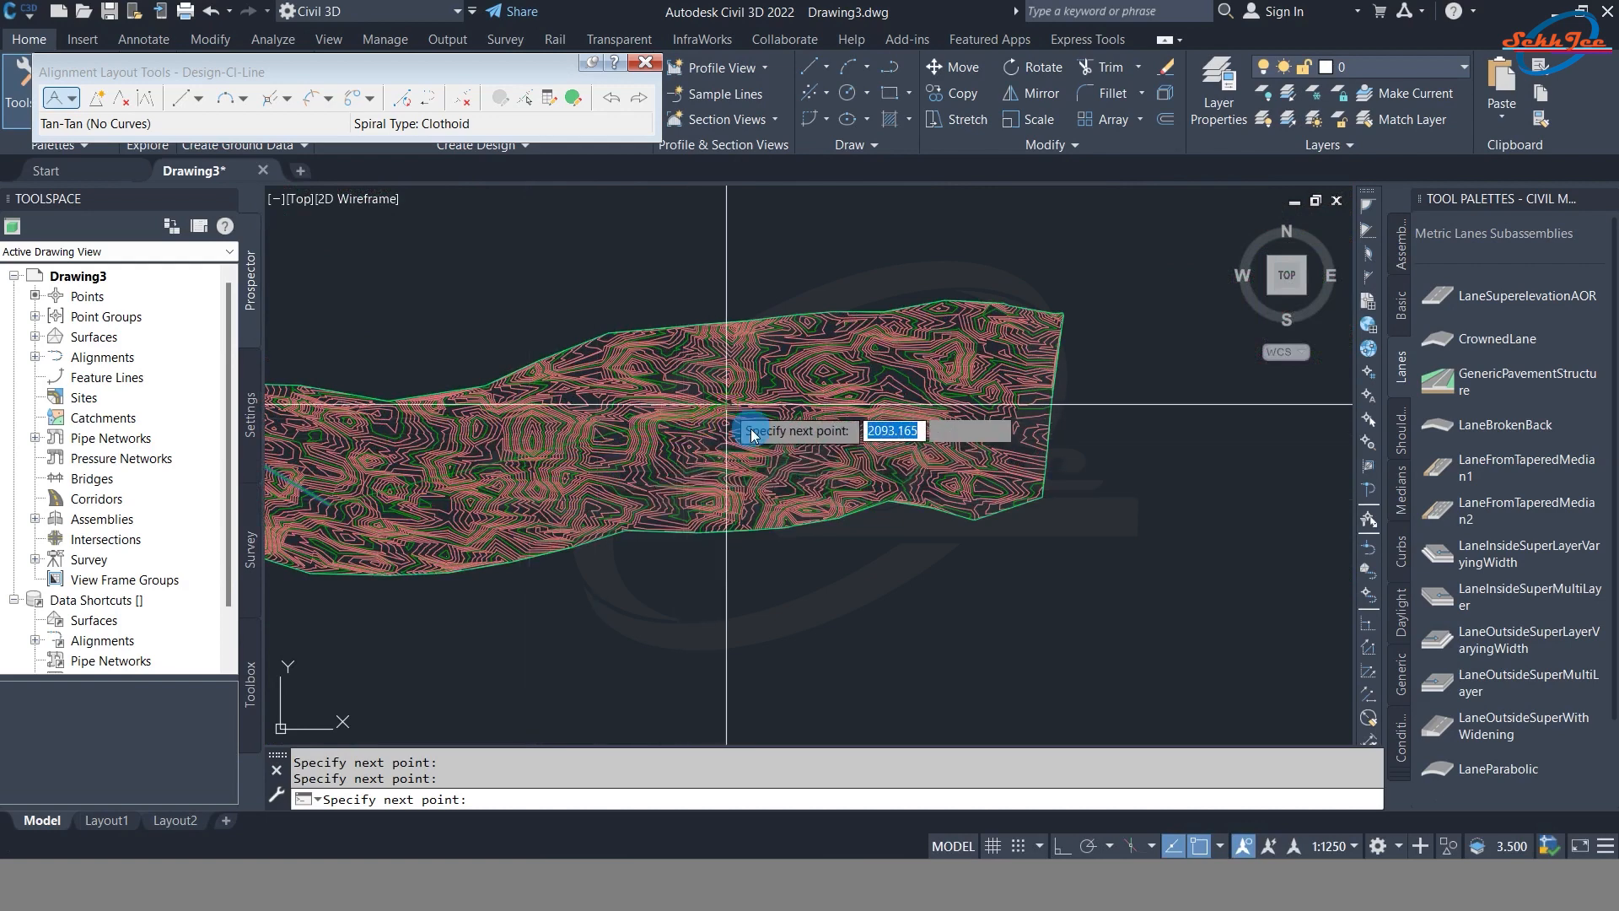
pyautogui.moveTo(807, 447); pyautogui.dragTo(709, 408, button='middle')
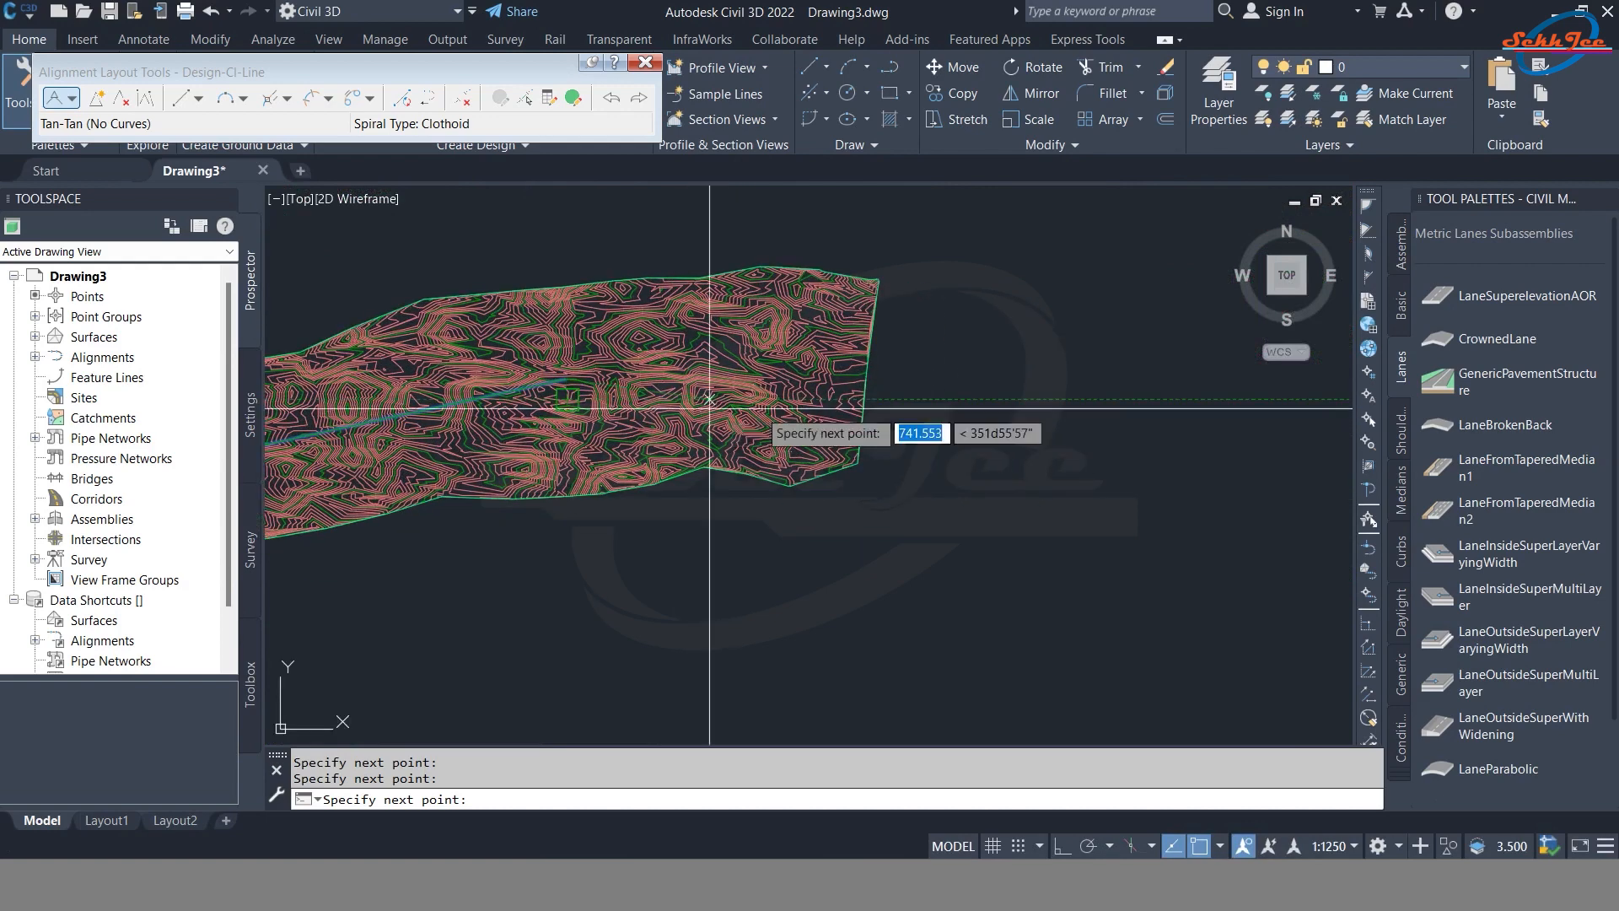
pyautogui.scroll(4, 865, 398)
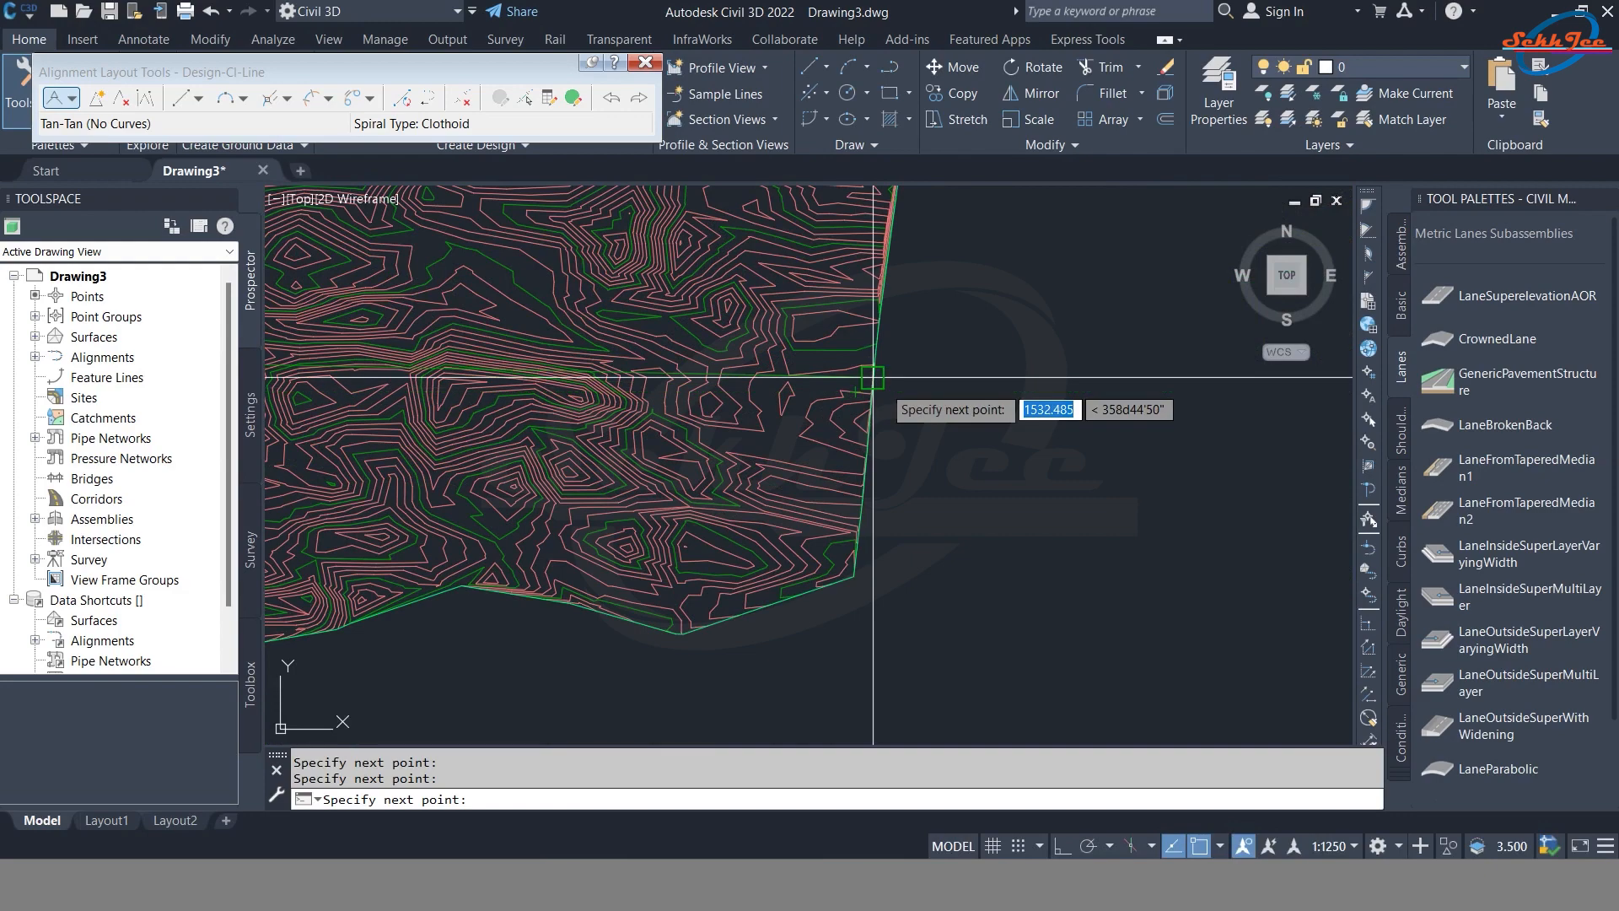
pyautogui.scroll(-5, 940, 410)
# - Examine the station labels, tangents and intersection points along the whole alignment from its southwestern start to its eastern end
pyautogui.scroll(5, 573, 590)
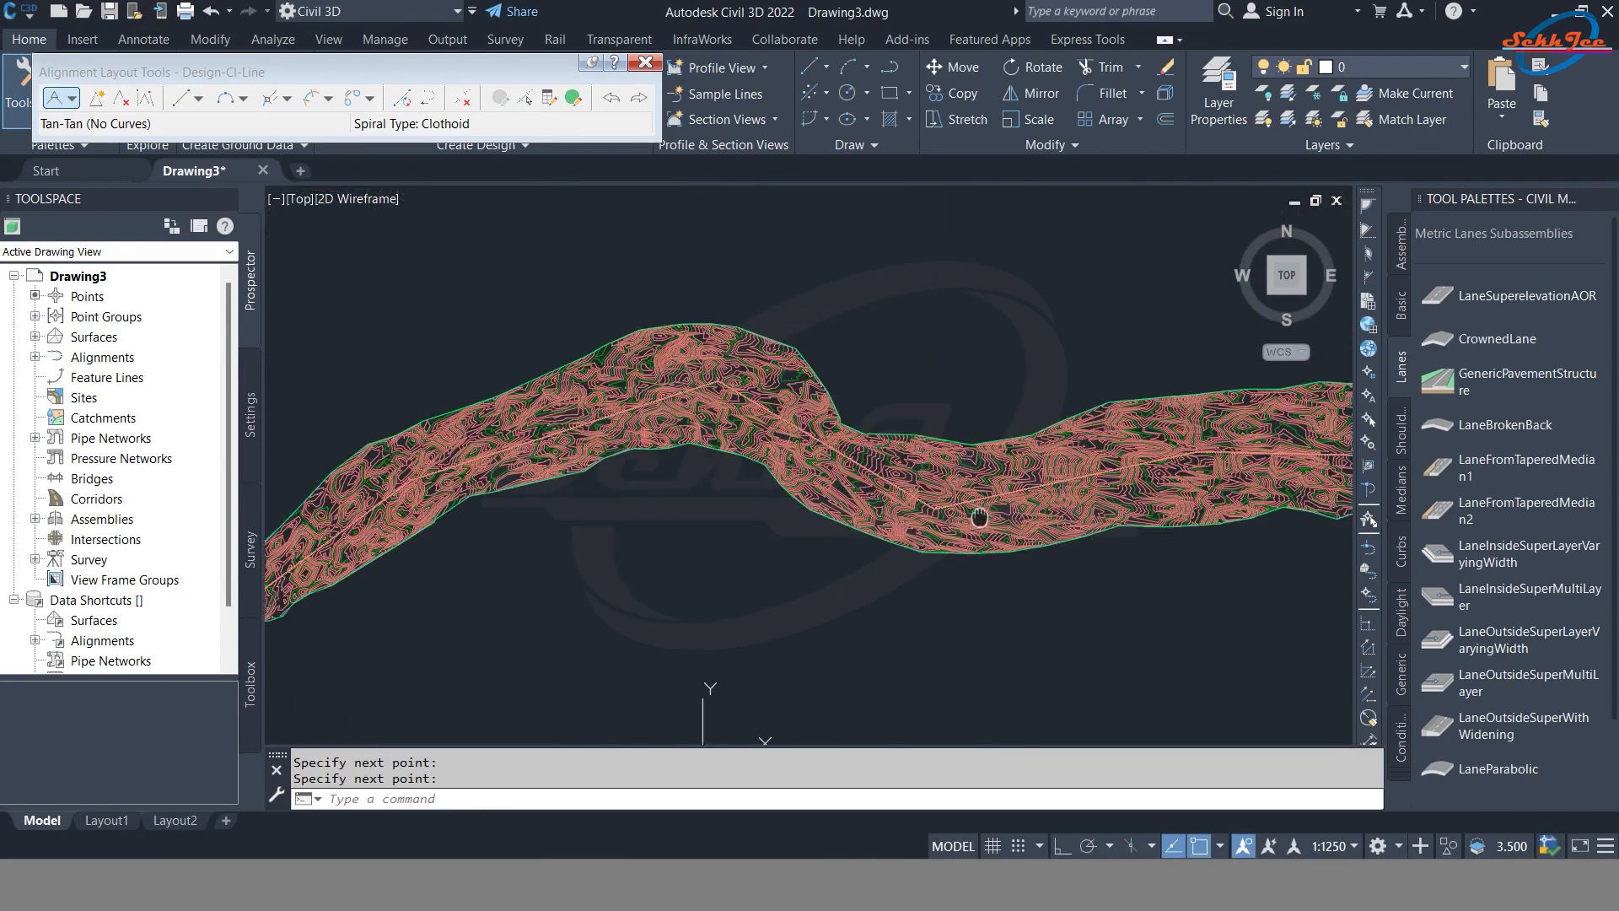
pyautogui.scroll(6, 423, 535)
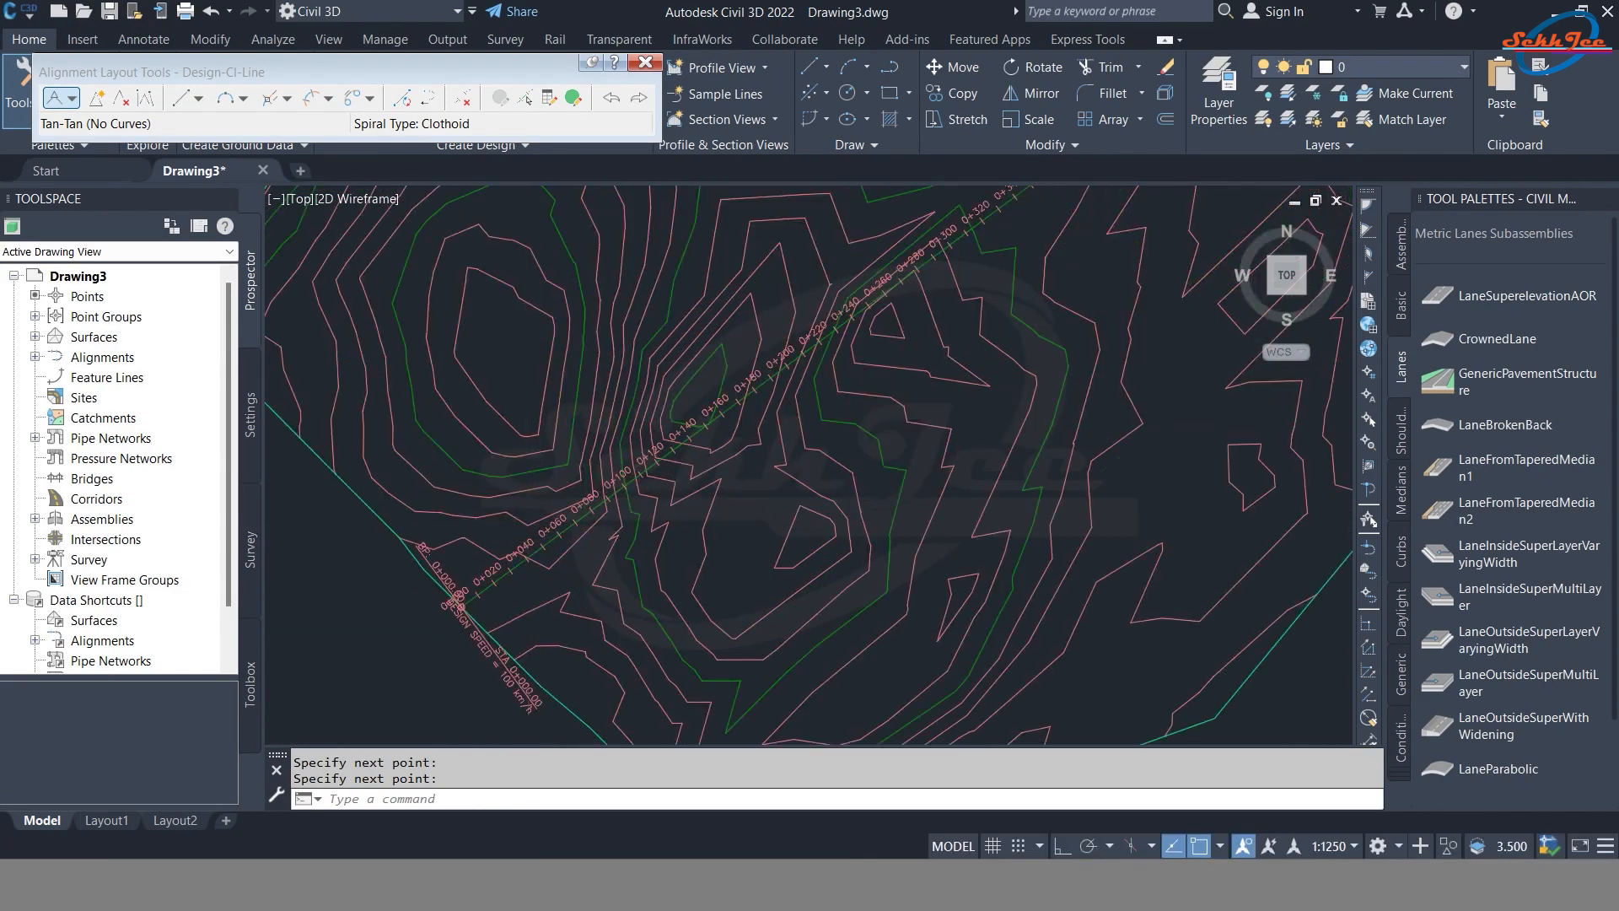
pyautogui.scroll(-6, 660, 436)
pyautogui.scroll(8, 661, 436)
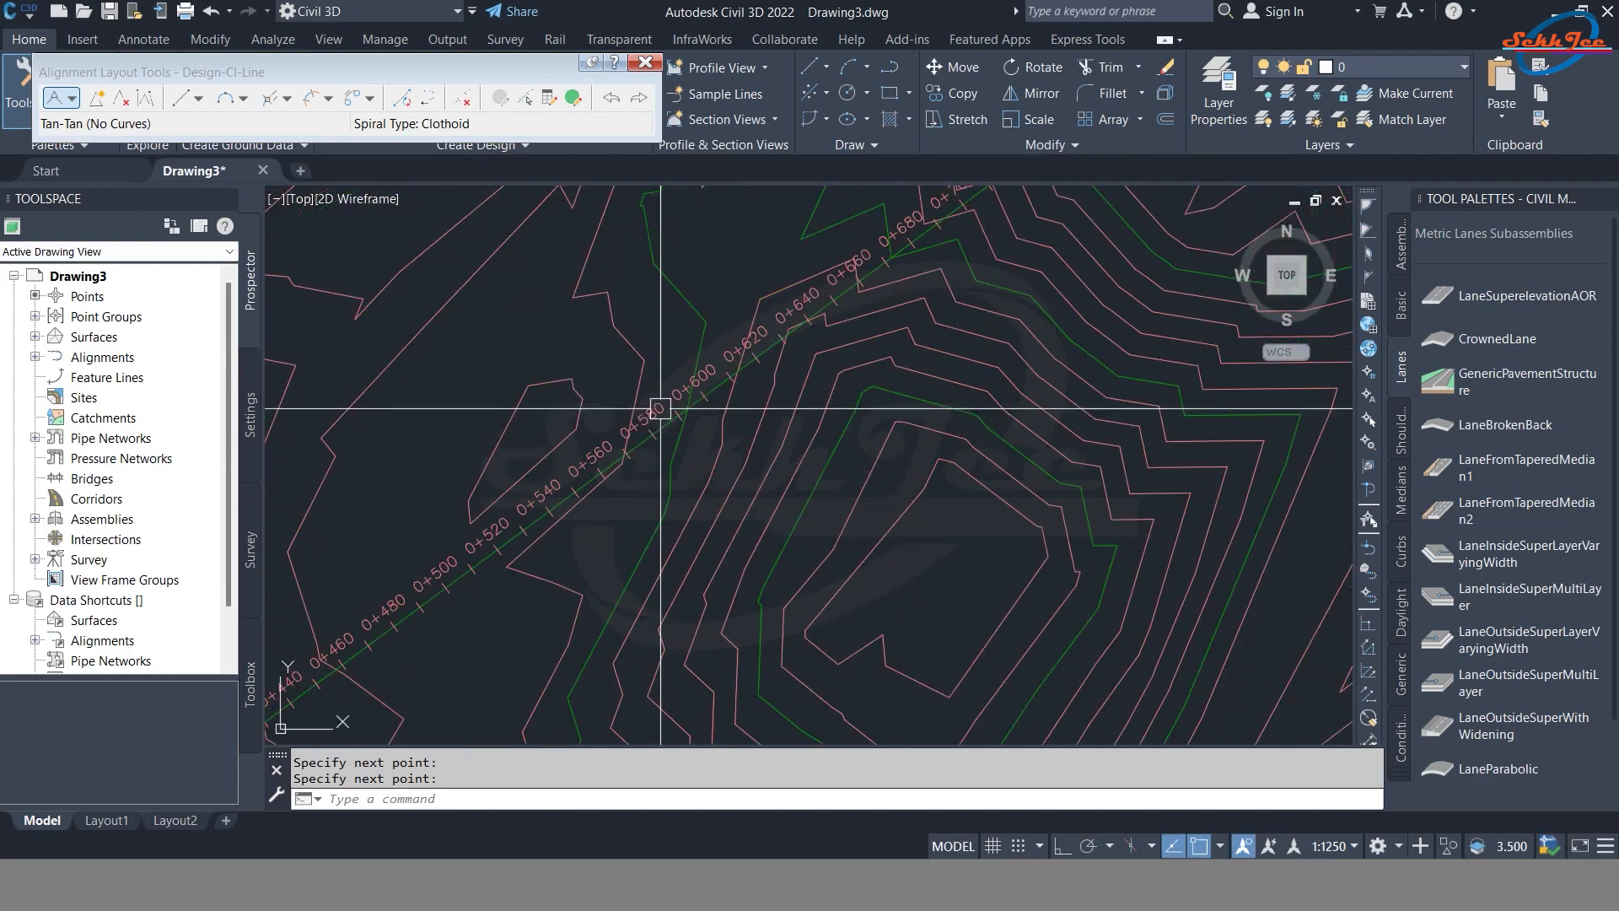
pyautogui.click(660, 432)
pyautogui.scroll(-5, 770, 452)
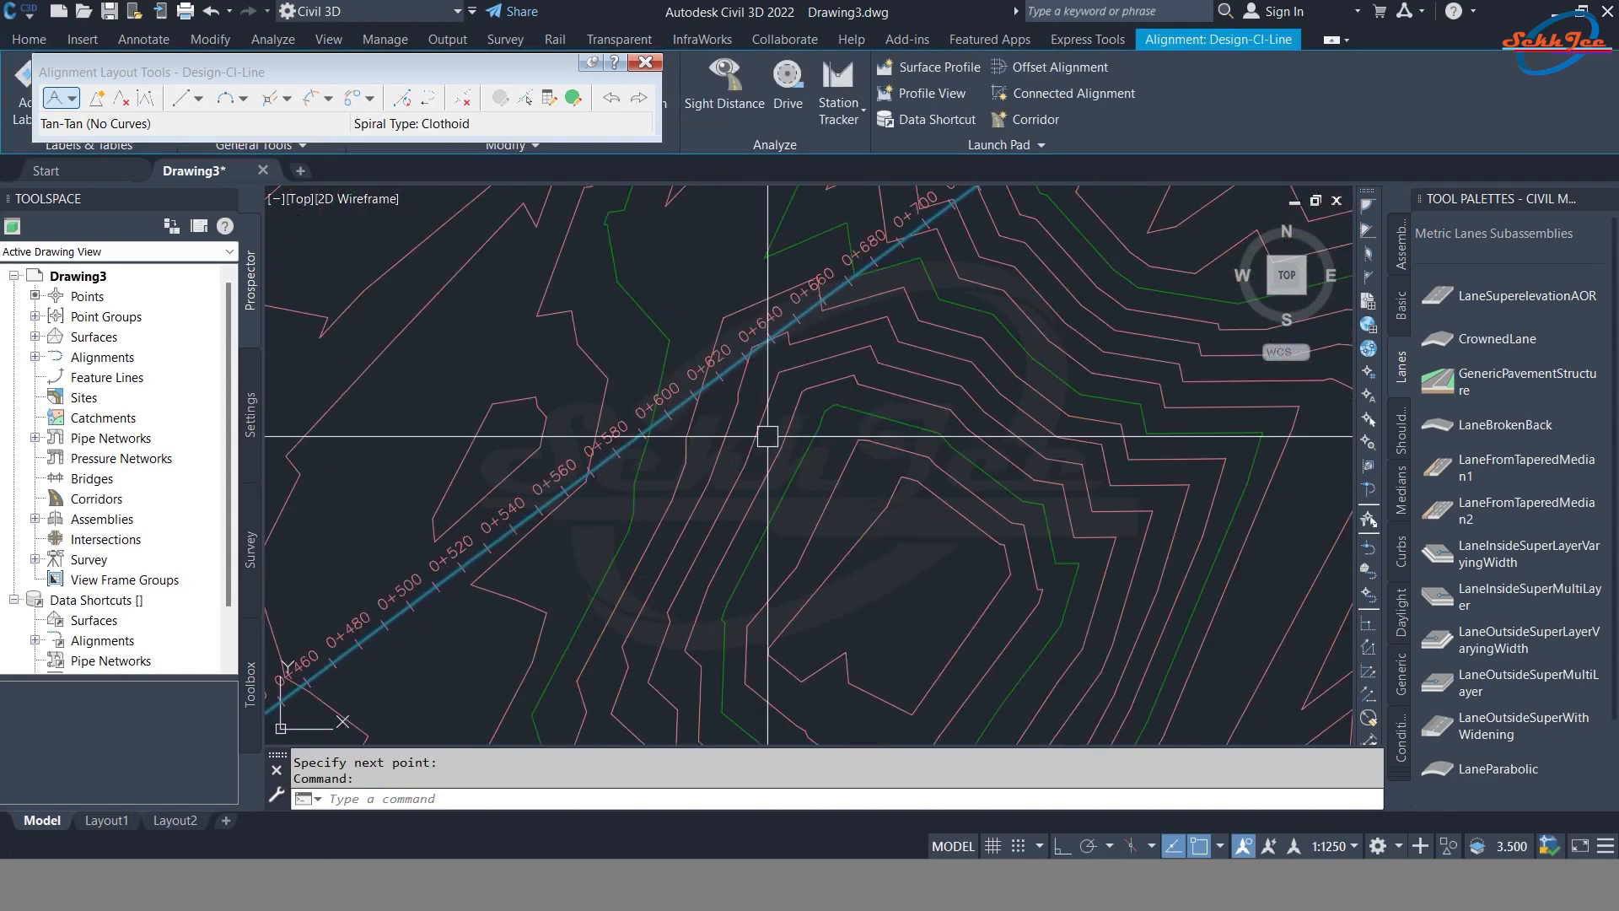
pyautogui.scroll(6, 667, 436)
pyautogui.scroll(-8, 667, 436)
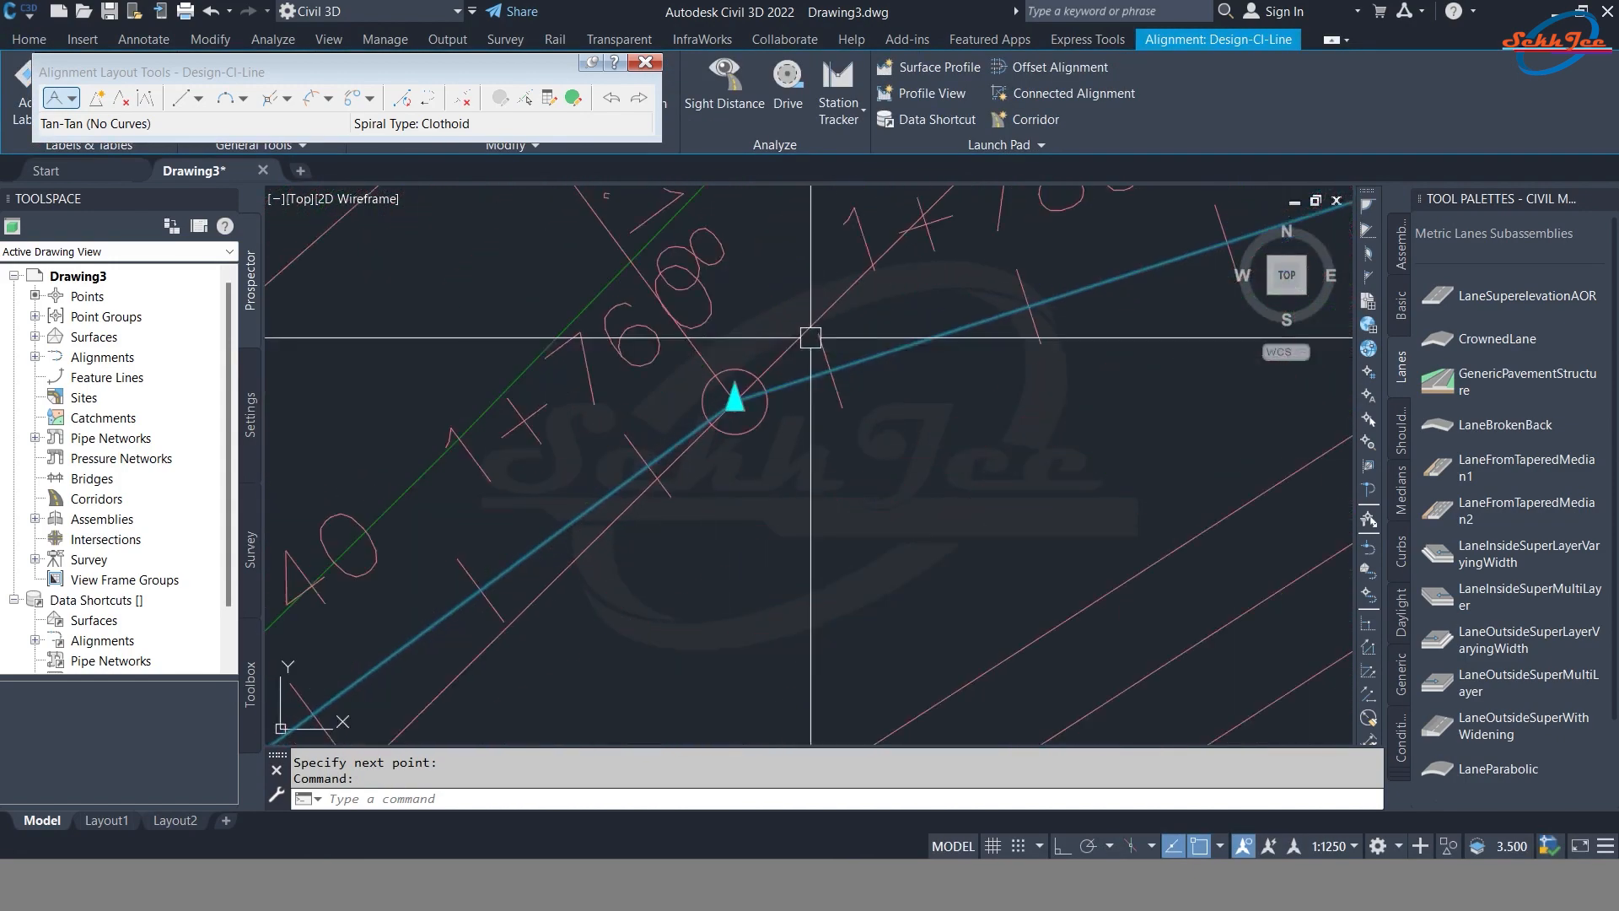
pyautogui.moveTo(650, 318)
pyautogui.mouseDown(button='middle')
pyautogui.moveTo(590, 385)
pyautogui.moveTo(217, 355)
pyautogui.mouseUp(button='middle')
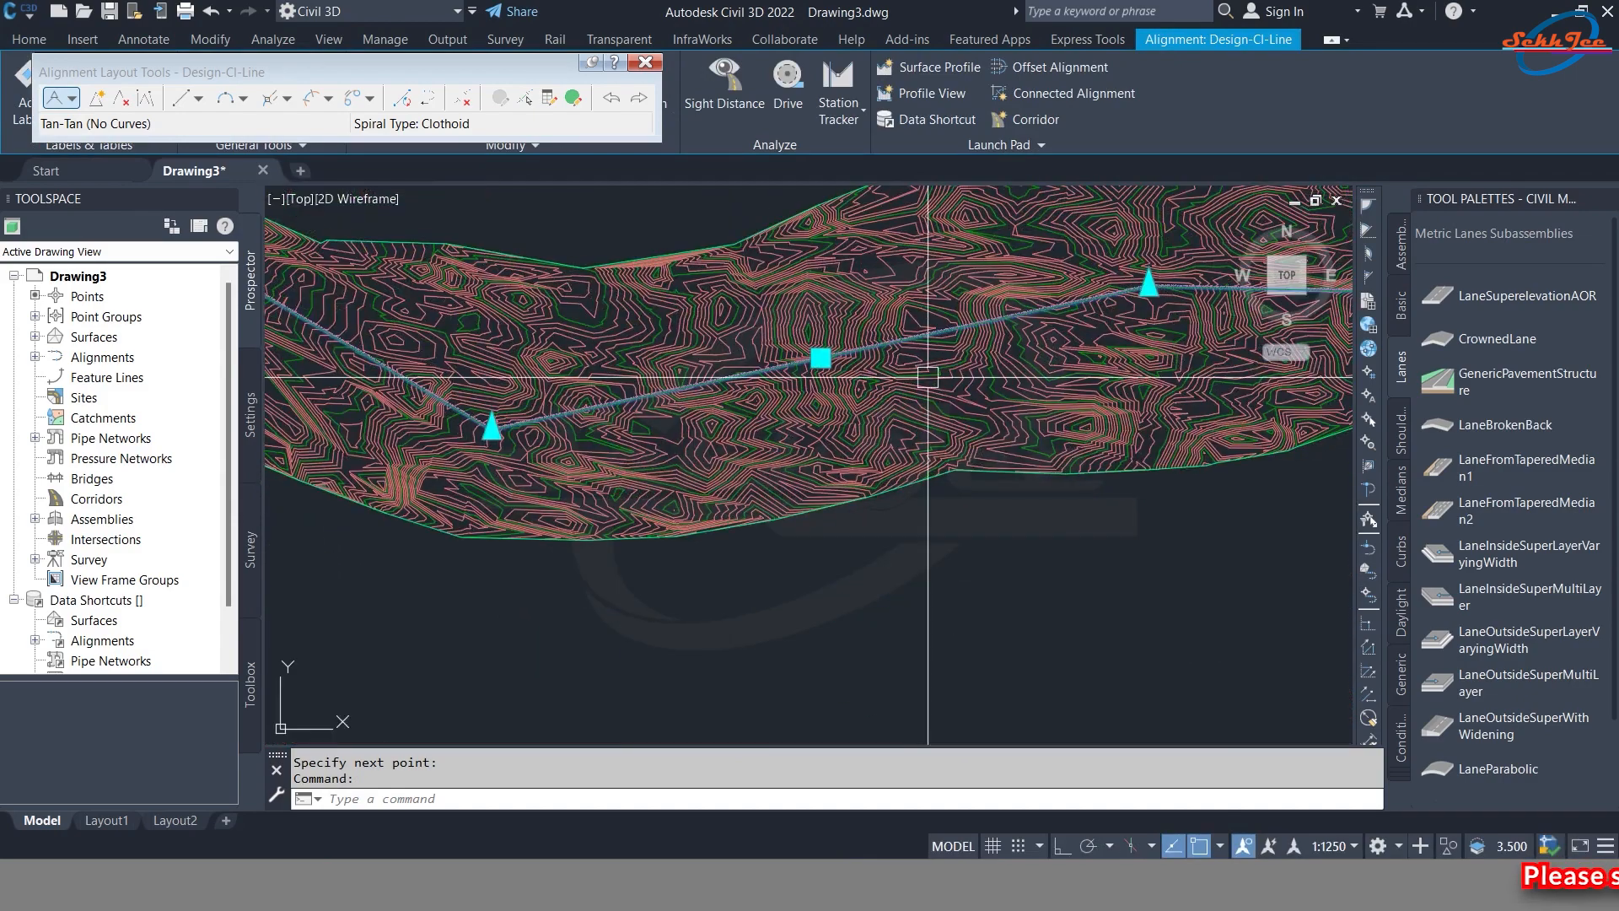
pyautogui.moveTo(929, 376); pyautogui.dragTo(600, 415, button='middle')
pyautogui.moveTo(878, 386); pyautogui.dragTo(755, 397, button='middle')
pyautogui.moveTo(620, 348); pyautogui.dragTo(625, 348, button='middle')
pyautogui.scroll(-5, 625, 348)
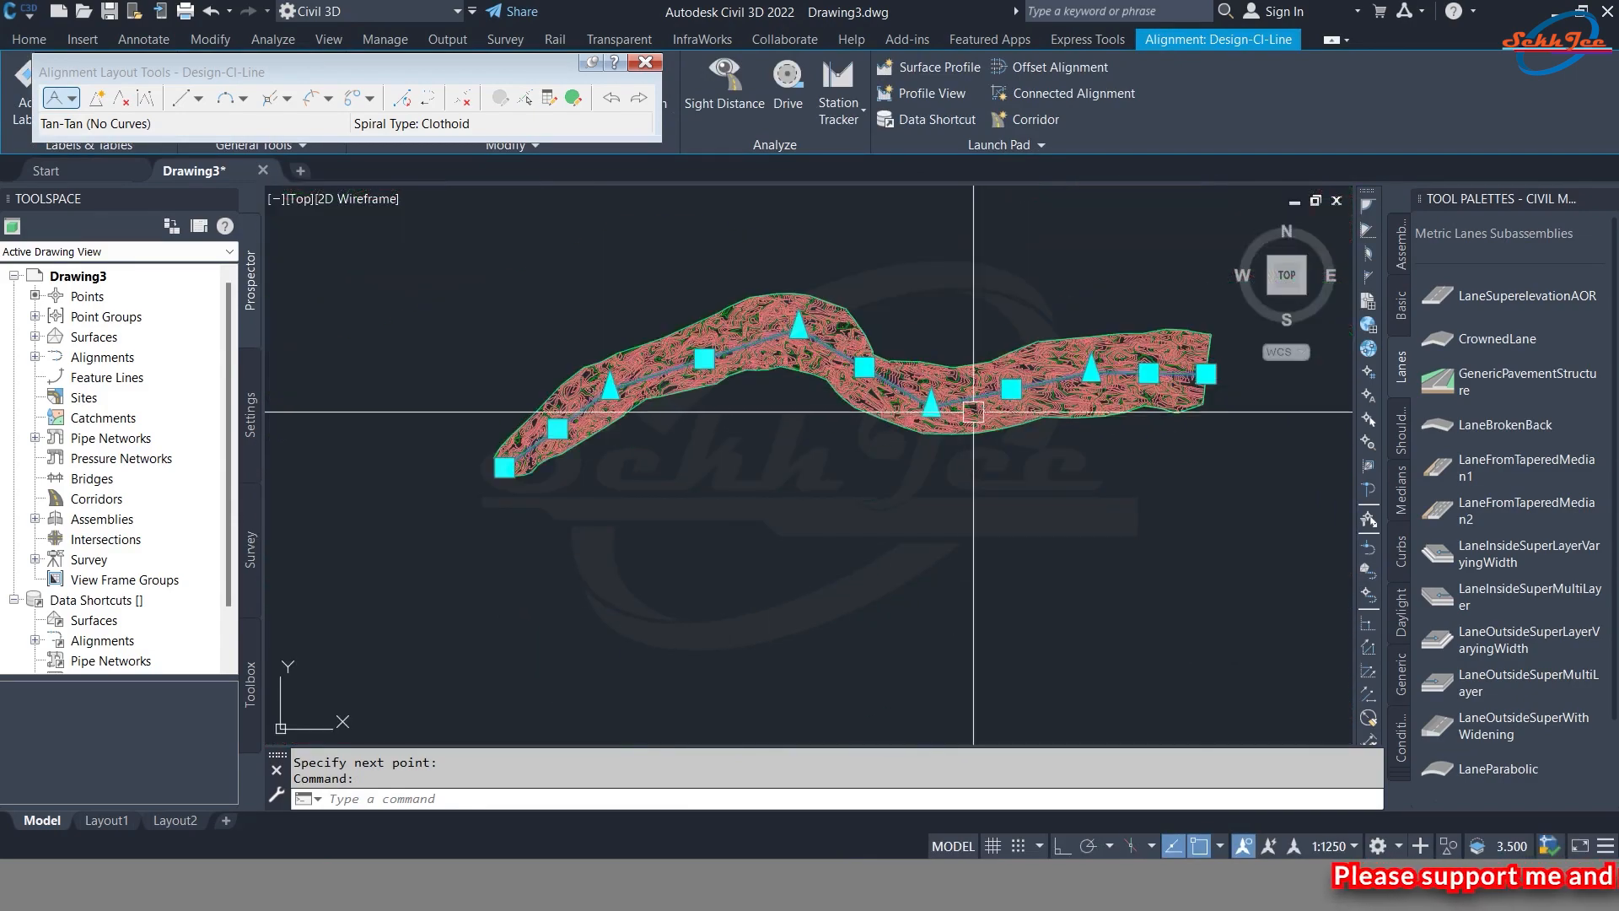
pyautogui.scroll(4, 810, 383)
pyautogui.press('Escape')
# - Start a Free Curve Fillet (Between two entities, radius) between the two tangents at the first intersection point, with a Lessthan180 solution angle
pyautogui.scroll(6, 803, 396)
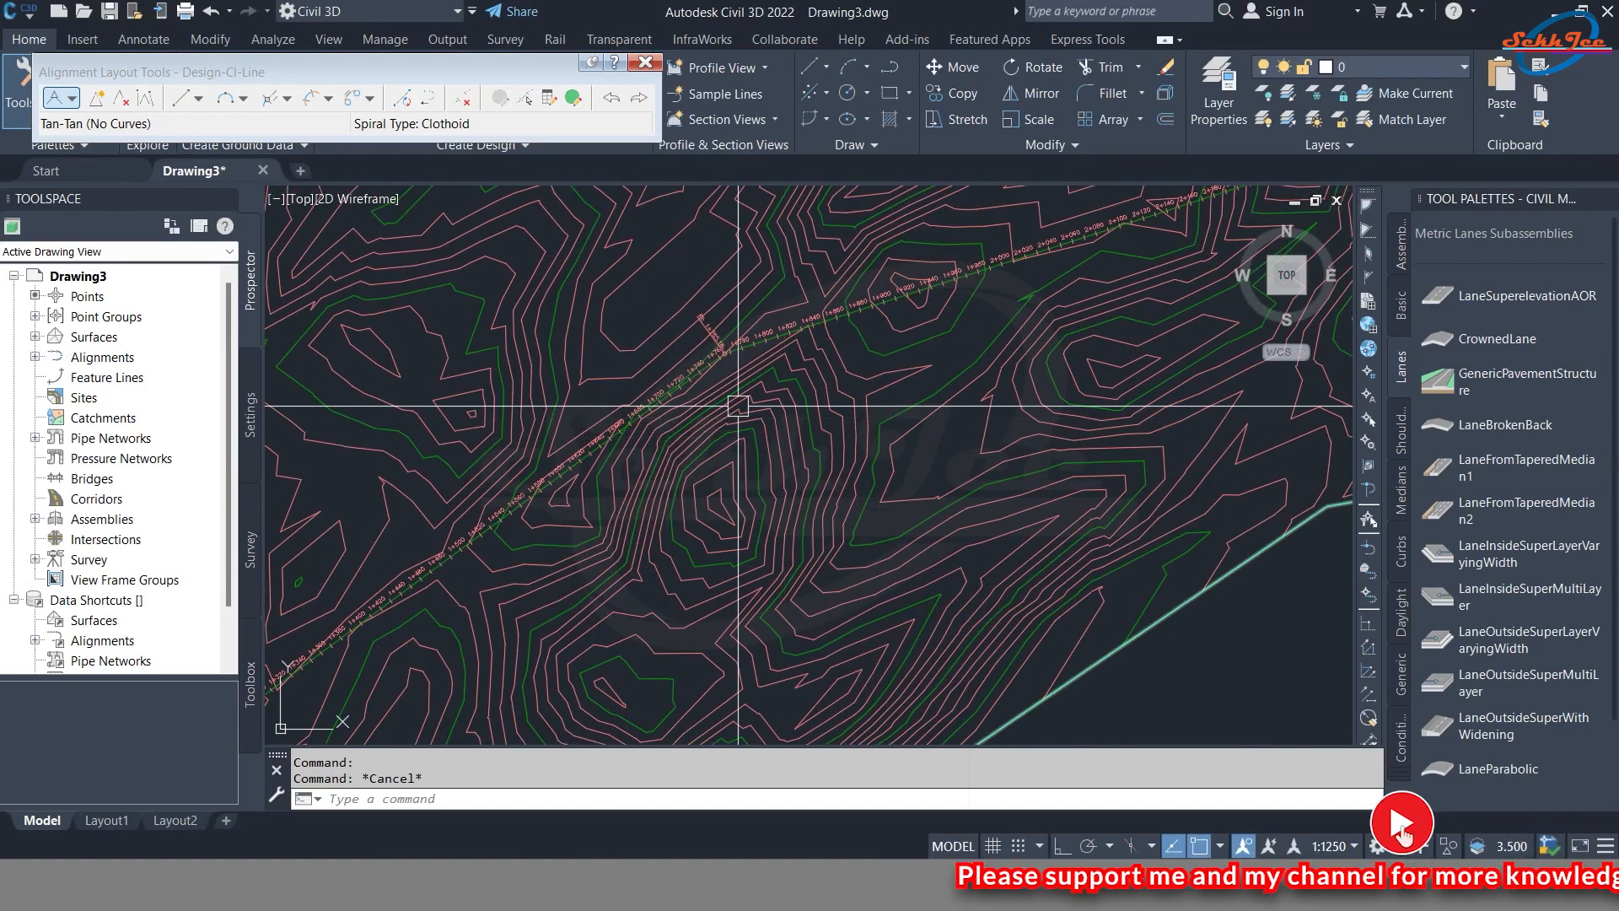
pyautogui.moveTo(763, 425); pyautogui.dragTo(766, 405, button='middle')
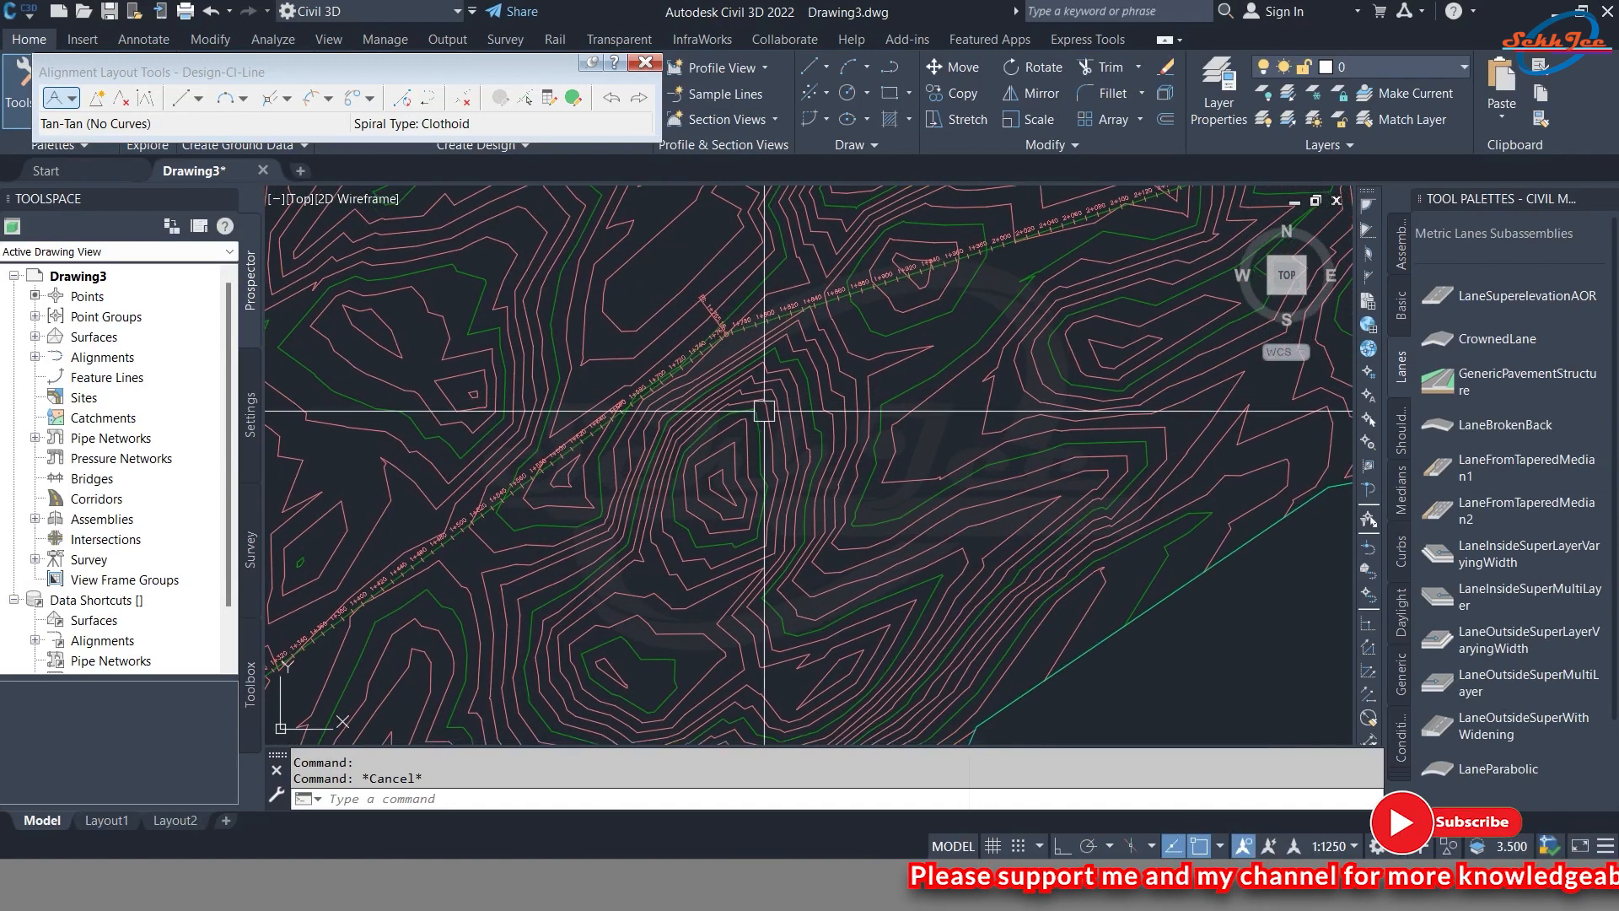
pyautogui.click(244, 103)
pyautogui.click(243, 102)
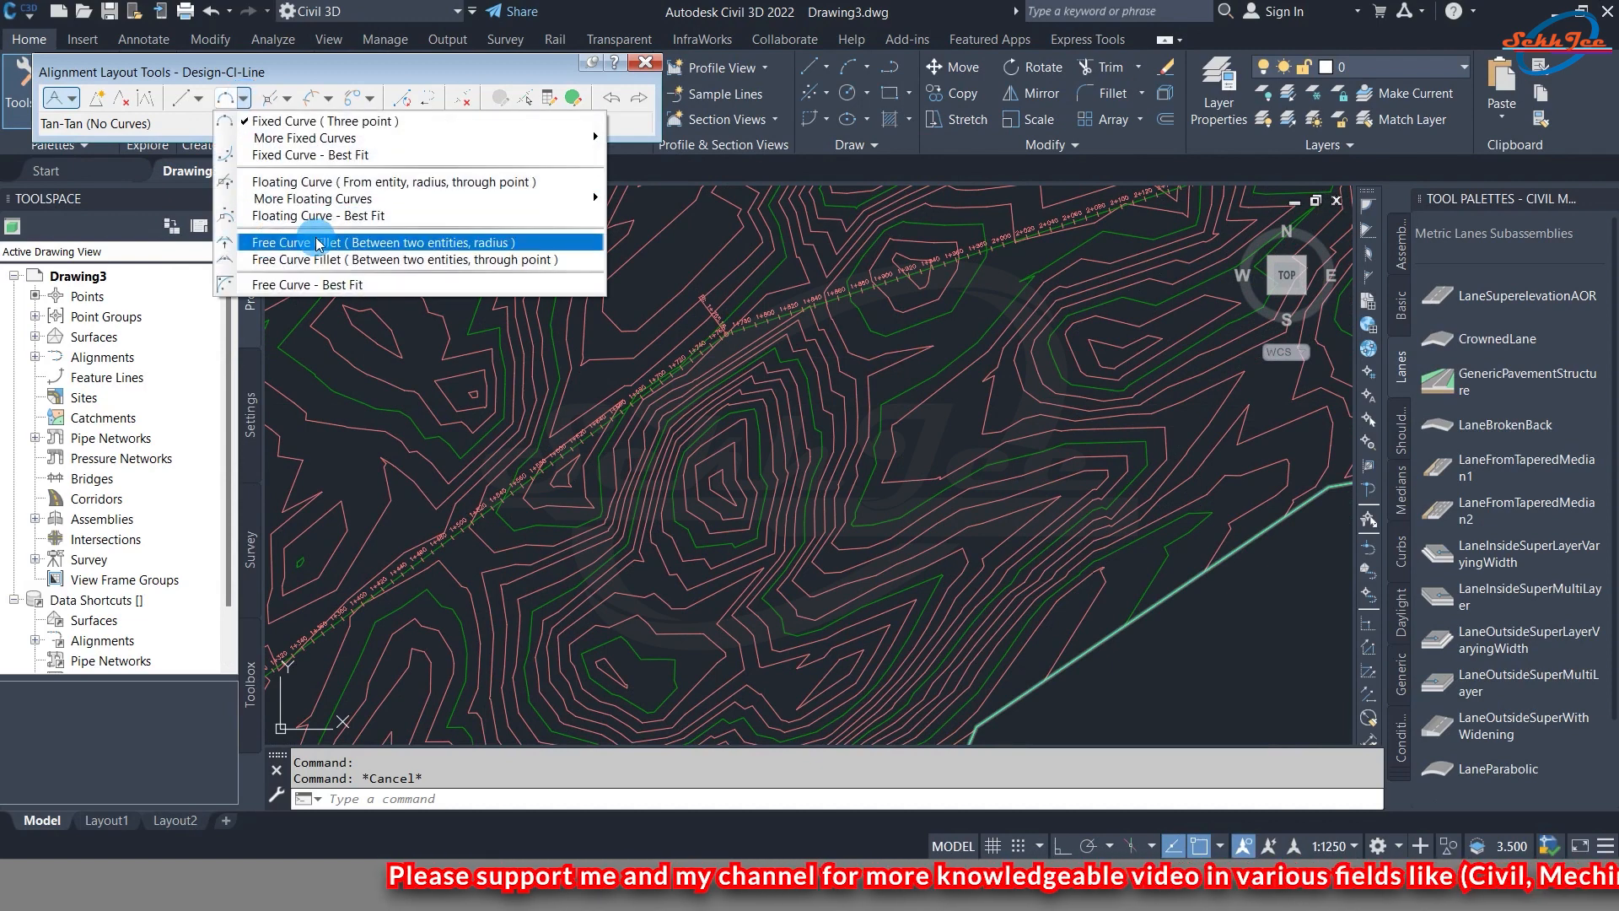
pyautogui.click(444, 253)
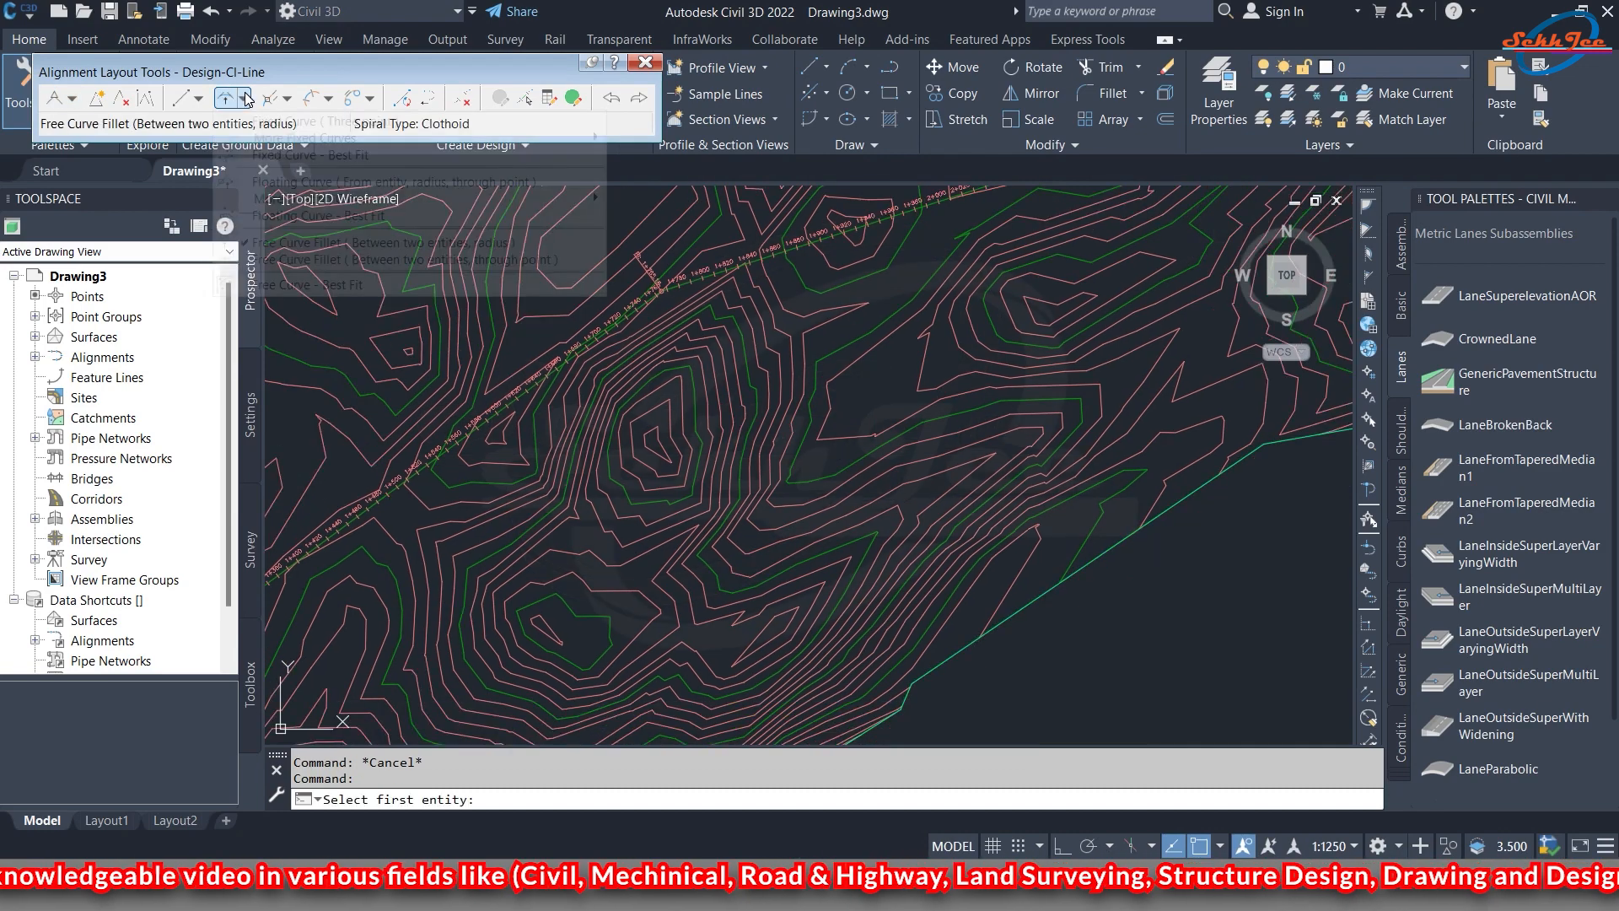
pyautogui.click(243, 98)
pyautogui.click(290, 243)
pyautogui.scroll(5, 549, 446)
pyautogui.scroll(3, 563, 369)
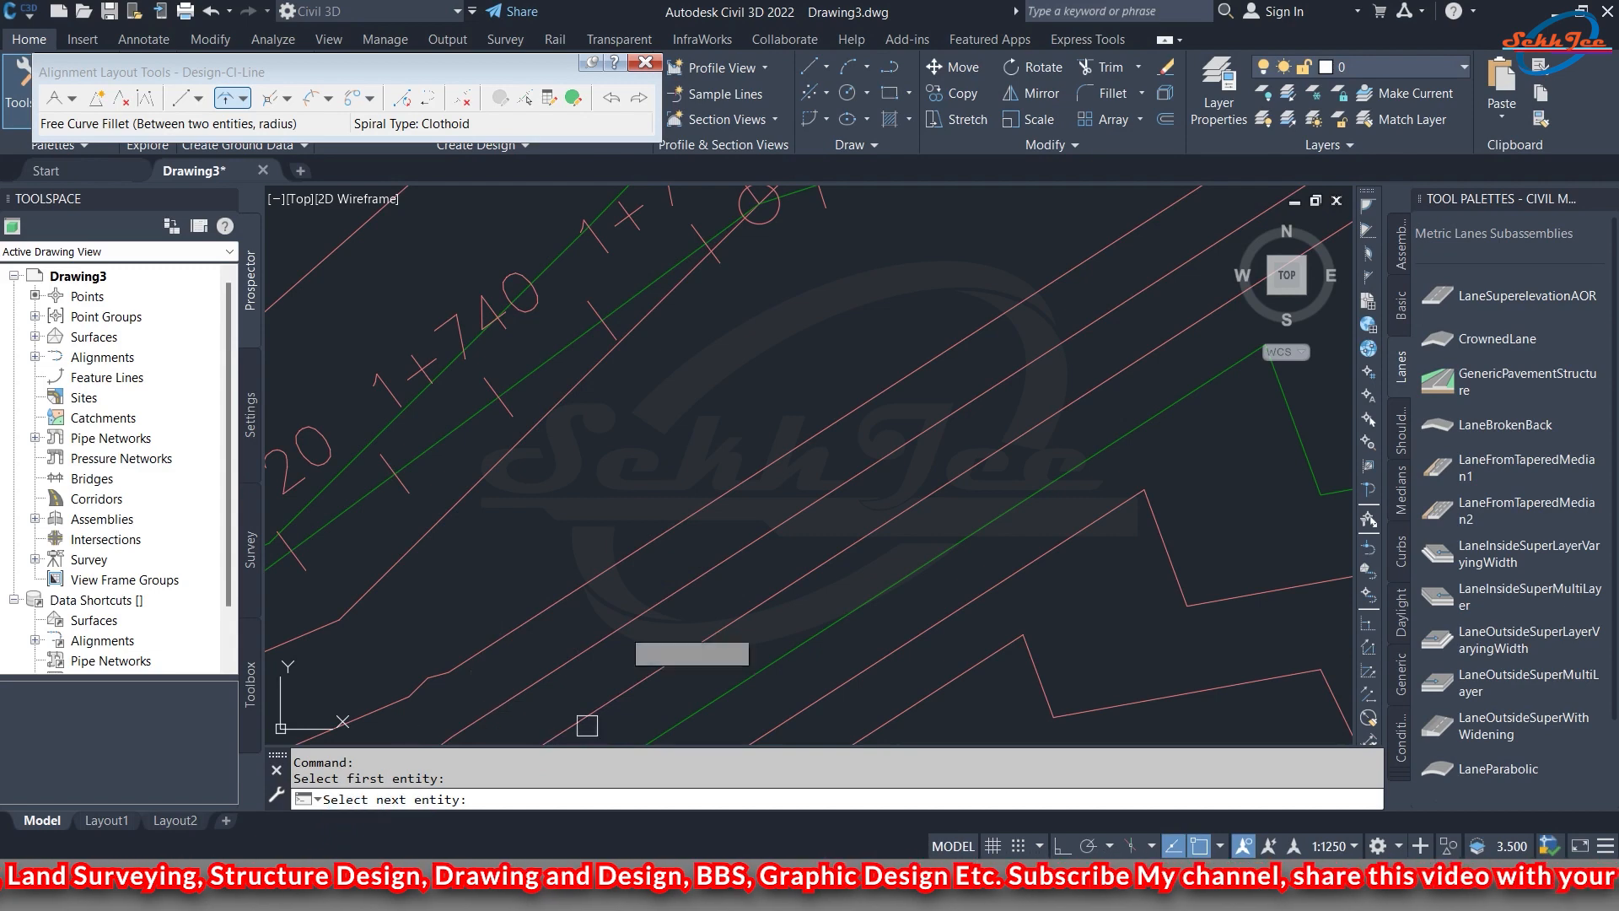
pyautogui.scroll(-2, 741, 380)
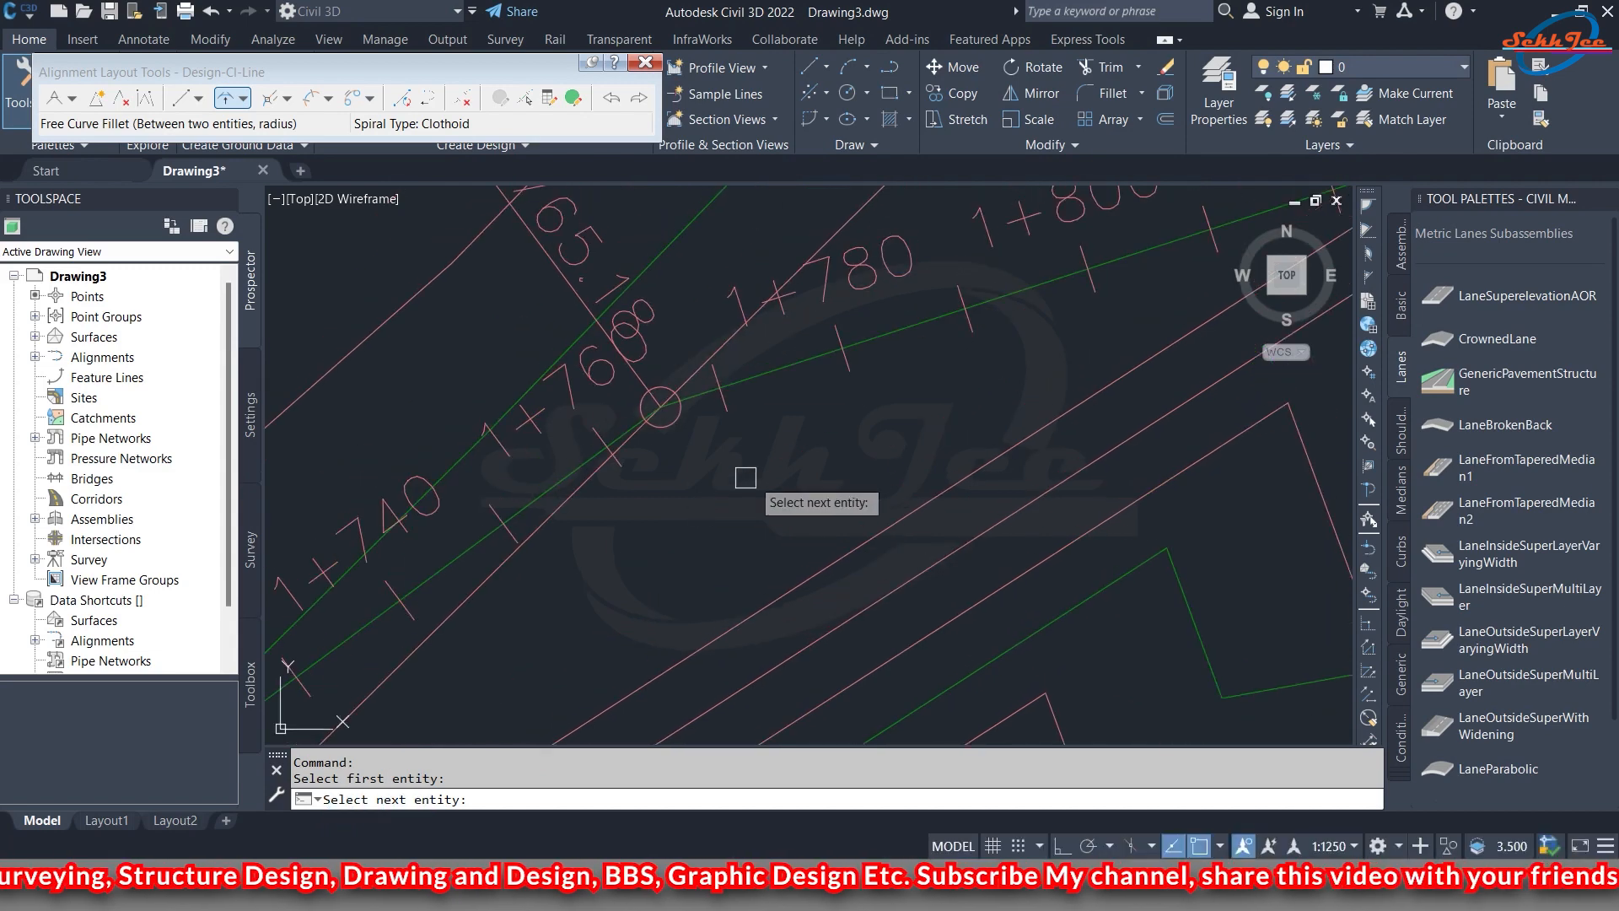
pyautogui.click(1012, 297)
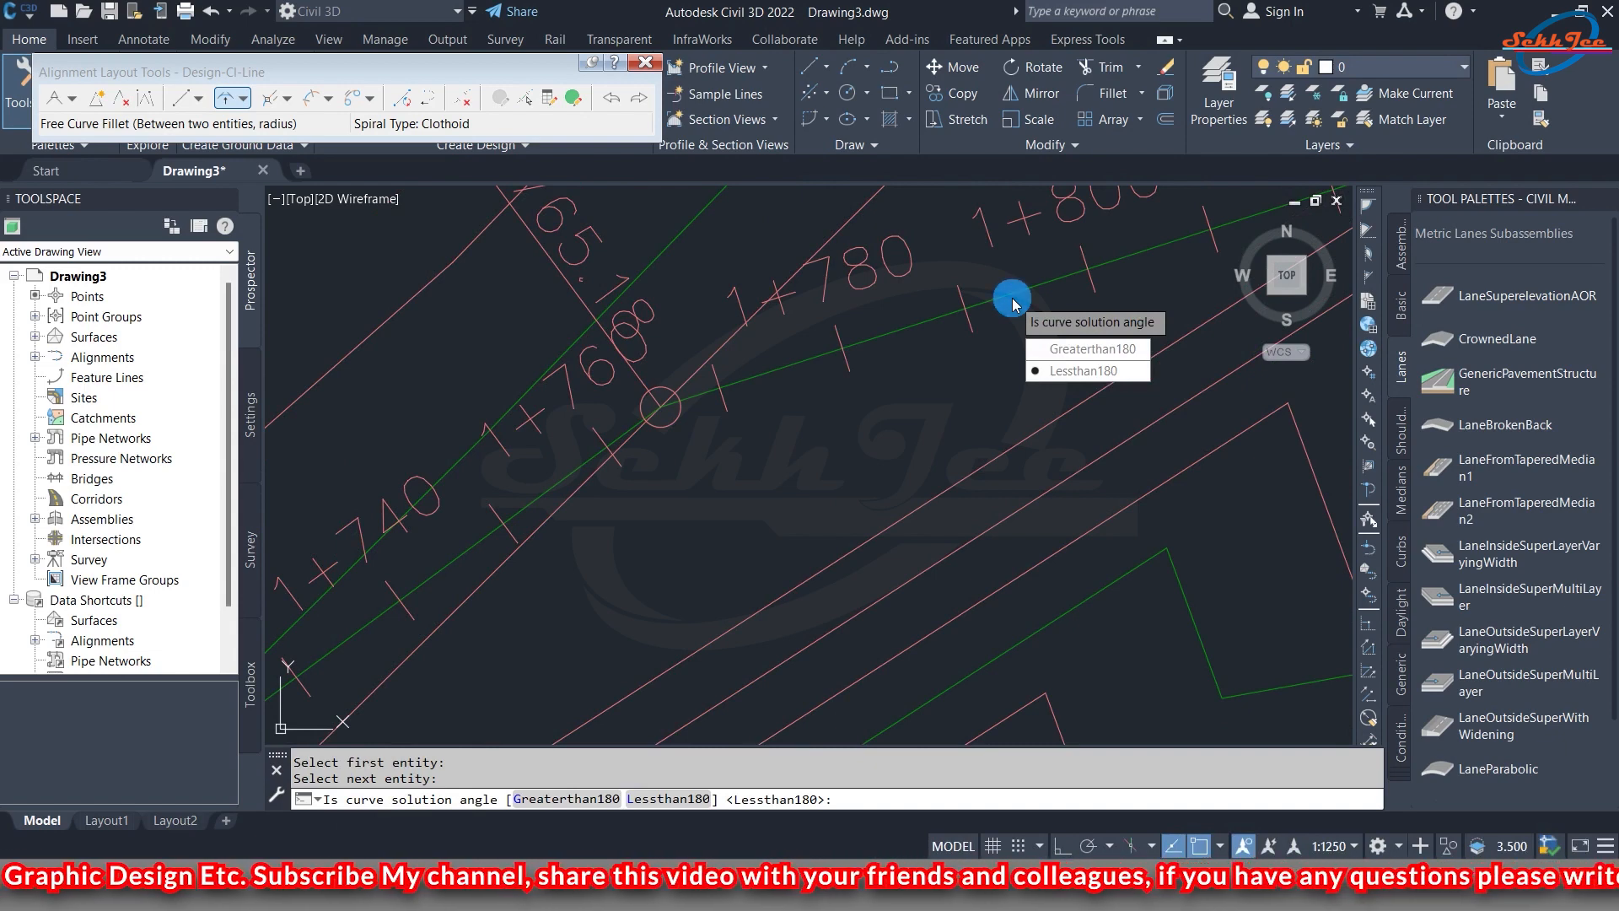
pyautogui.click(1086, 374)
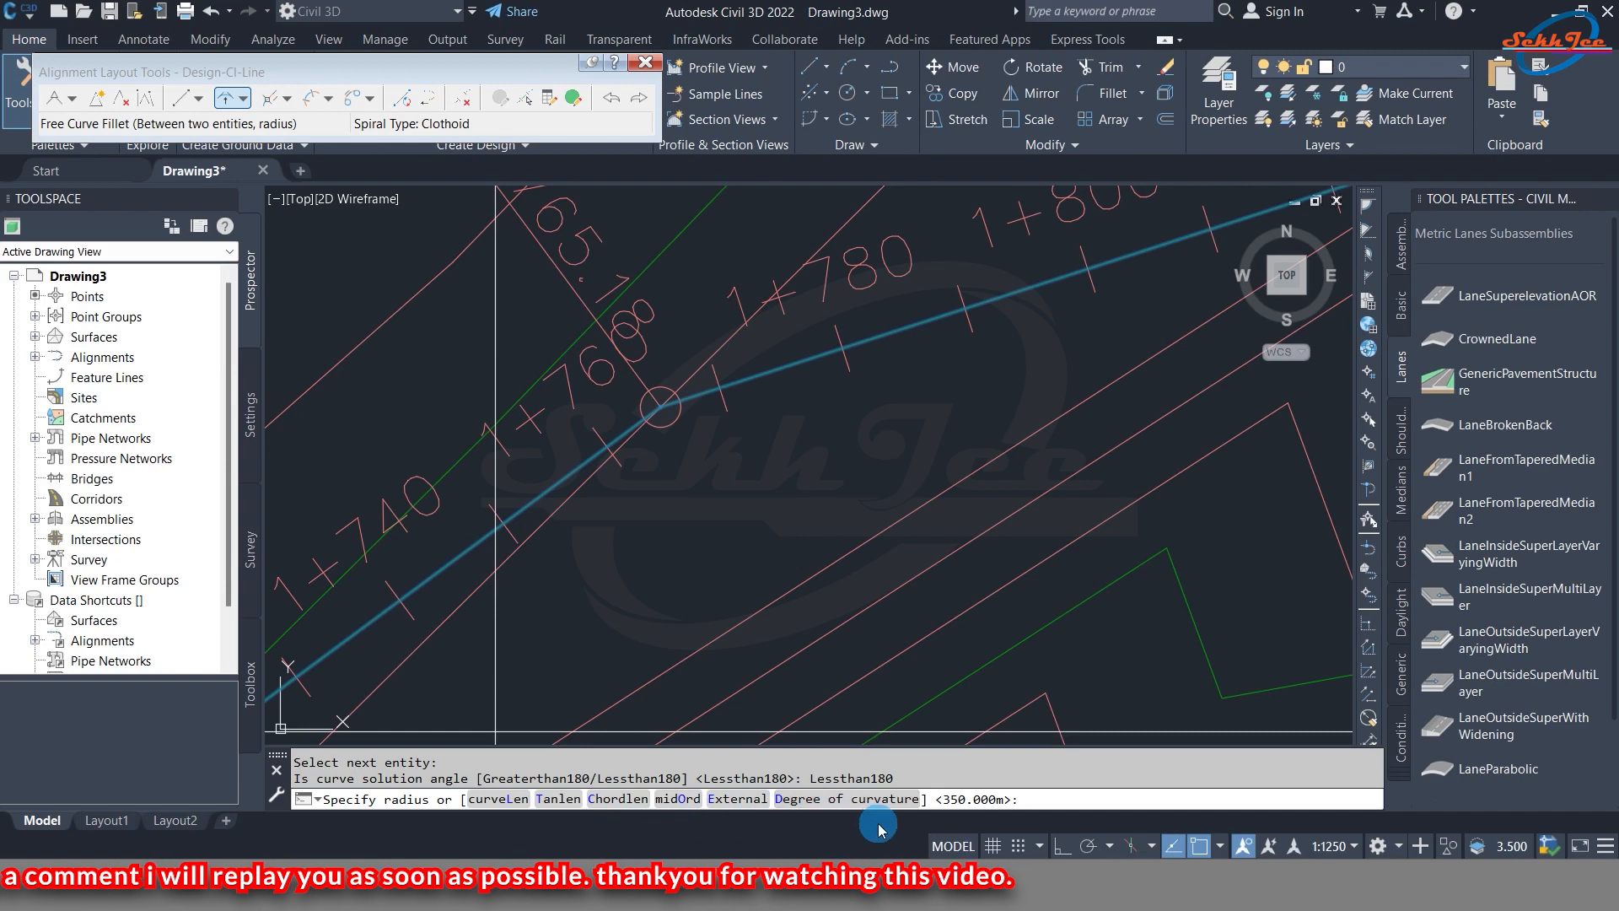
# - Set the fillet curve radius at the first intersection point to 2000 m and end the command
pyautogui.scroll(-6, 751, 498)
pyautogui.scroll(-3, 745, 537)
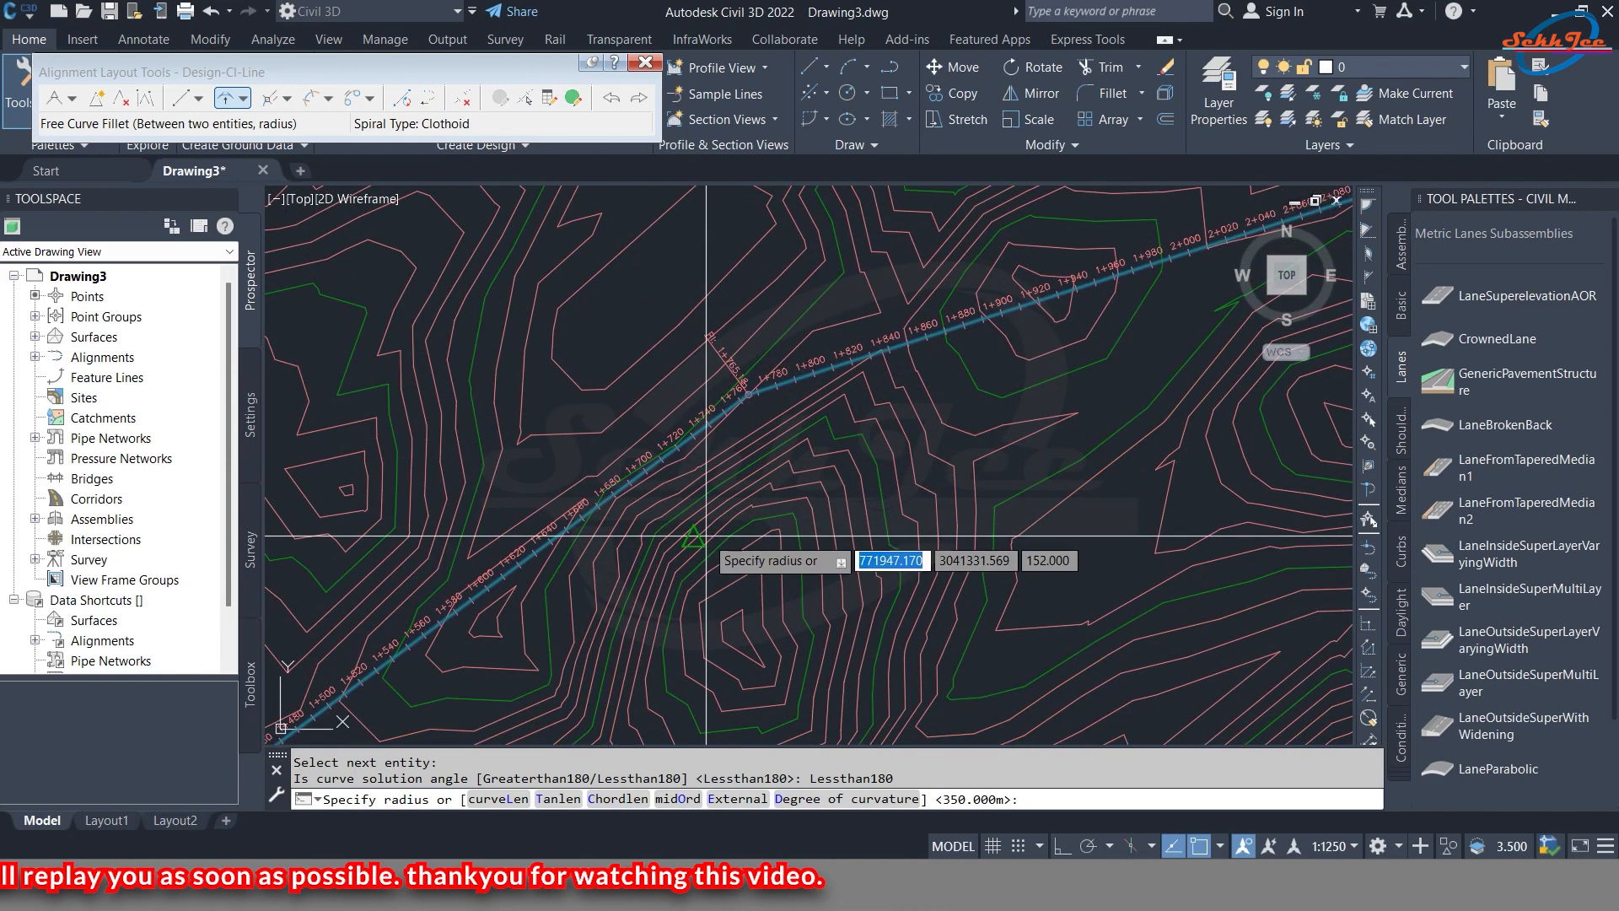
pyautogui.scroll(3, 744, 537)
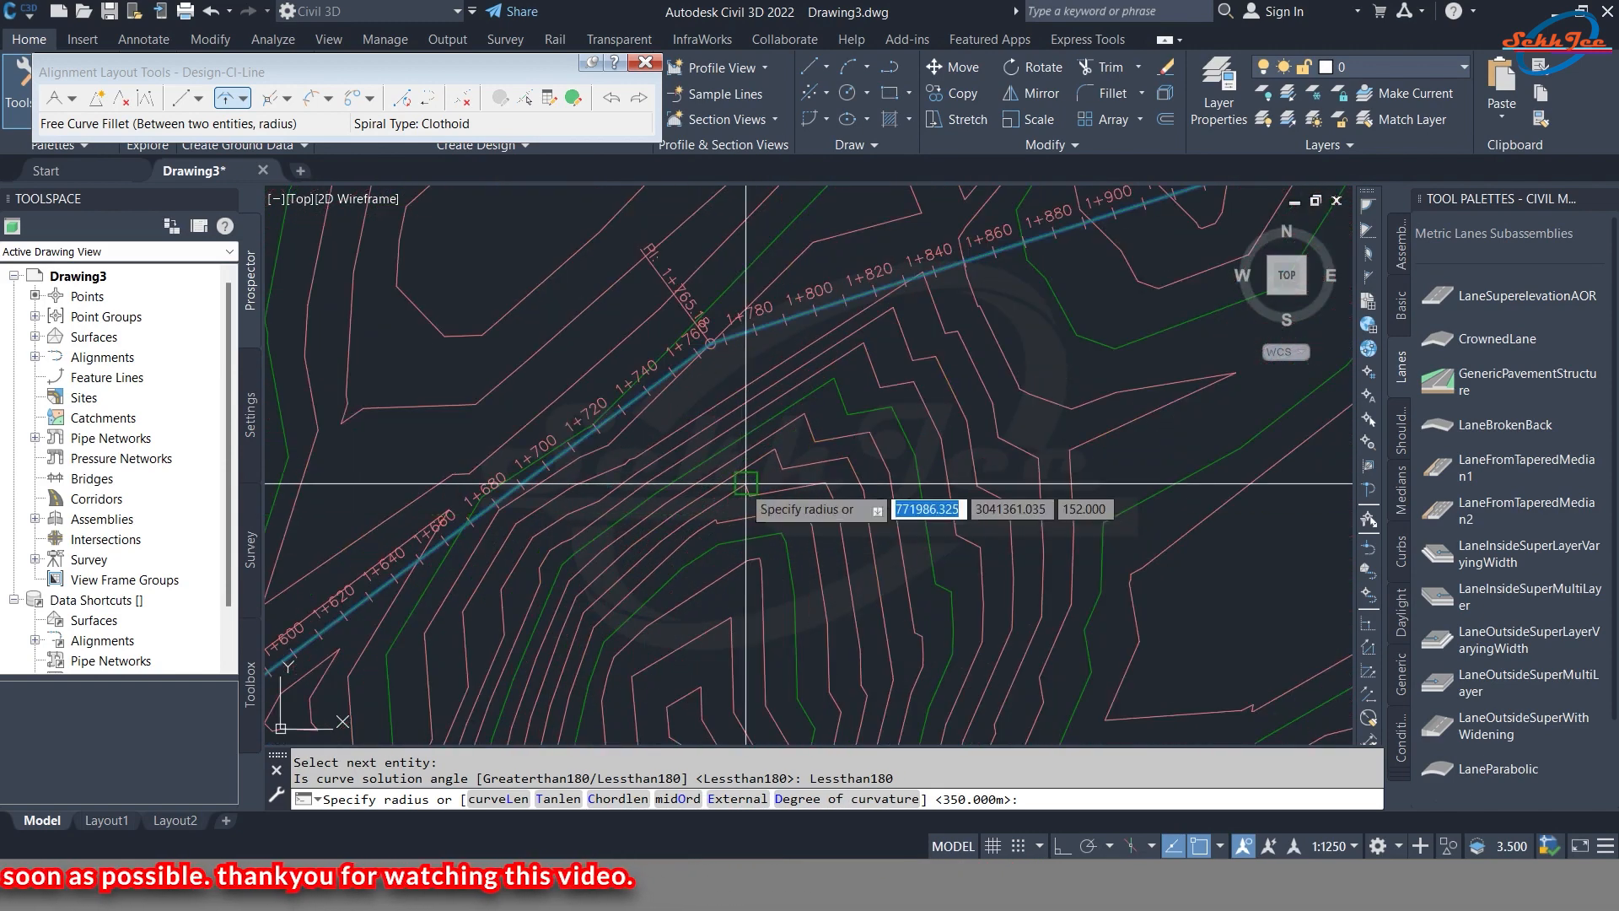
pyautogui.scroll(2, 780, 539)
pyautogui.scroll(-5, 779, 539)
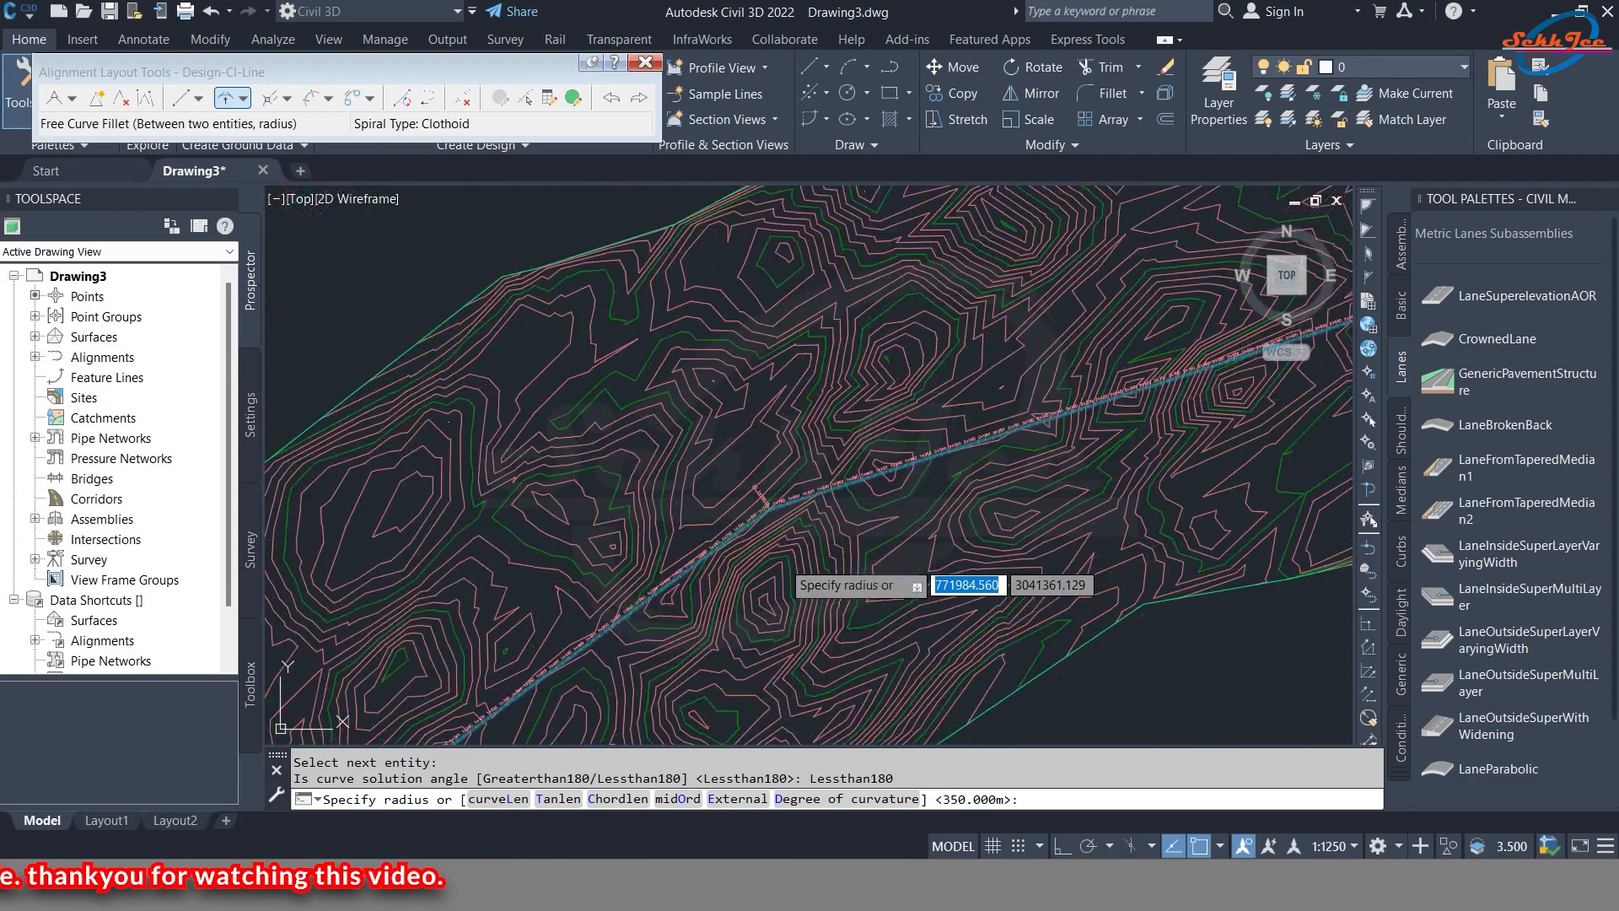
pyautogui.moveTo(777, 567)
pyautogui.mouseDown(button='middle')
pyautogui.moveTo(780, 454)
pyautogui.moveTo(1150, 365)
pyautogui.moveTo(911, 394)
pyautogui.mouseUp(button='middle')
pyautogui.scroll(-3, 936, 420)
pyautogui.scroll(1, 928, 440)
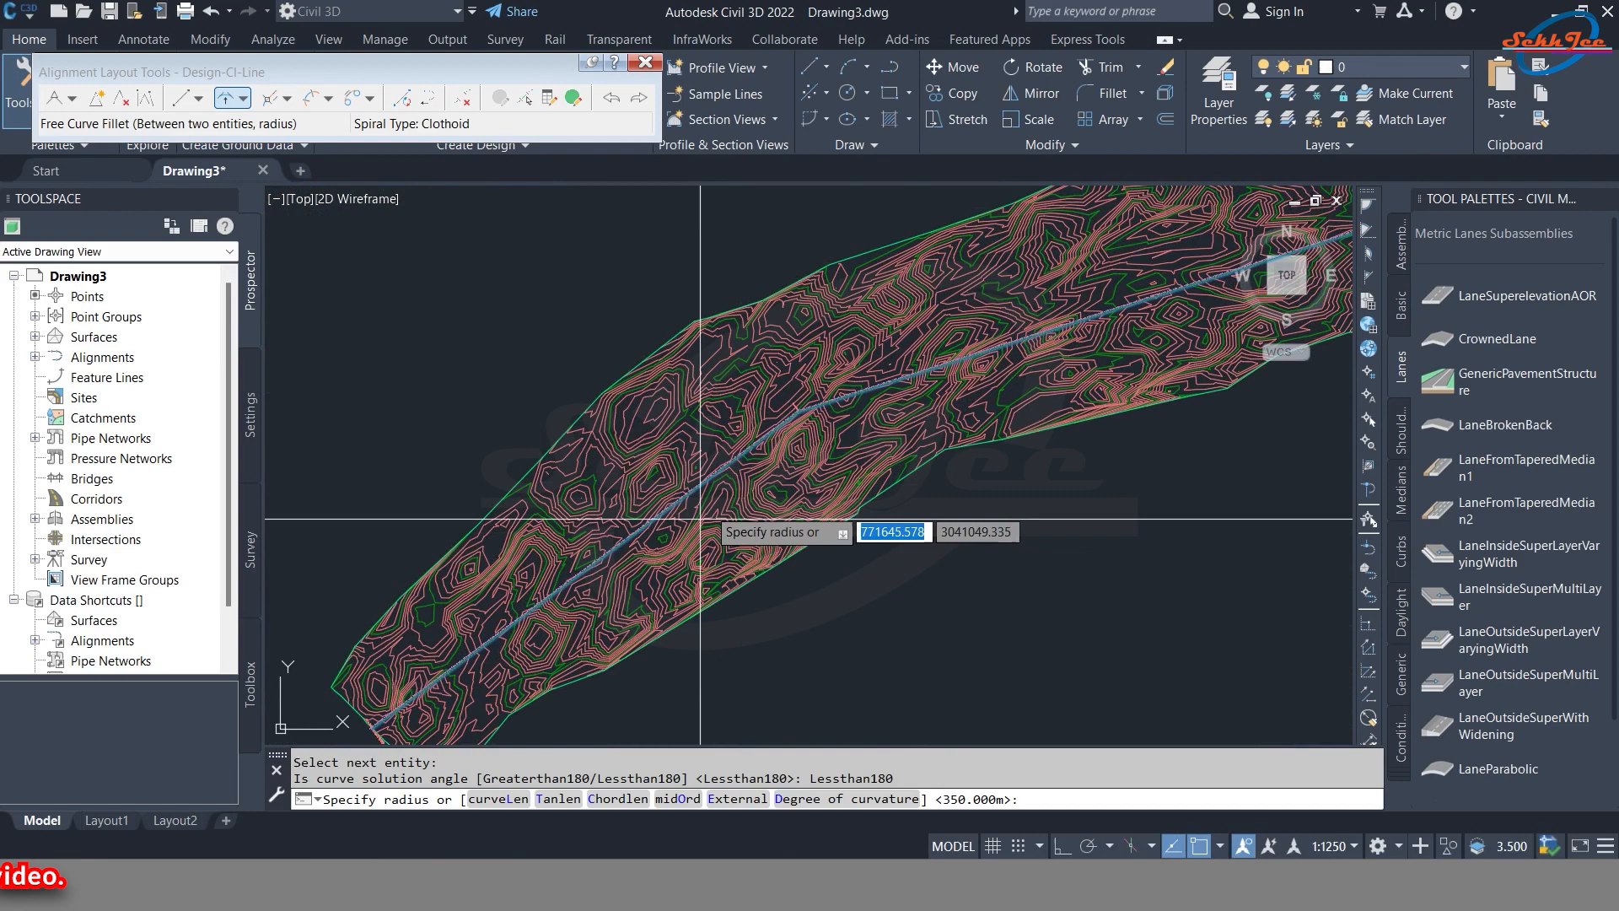
pyautogui.scroll(4, 822, 455)
pyautogui.moveTo(824, 452); pyautogui.dragTo(837, 605, button='middle')
pyautogui.scroll(2, 829, 510)
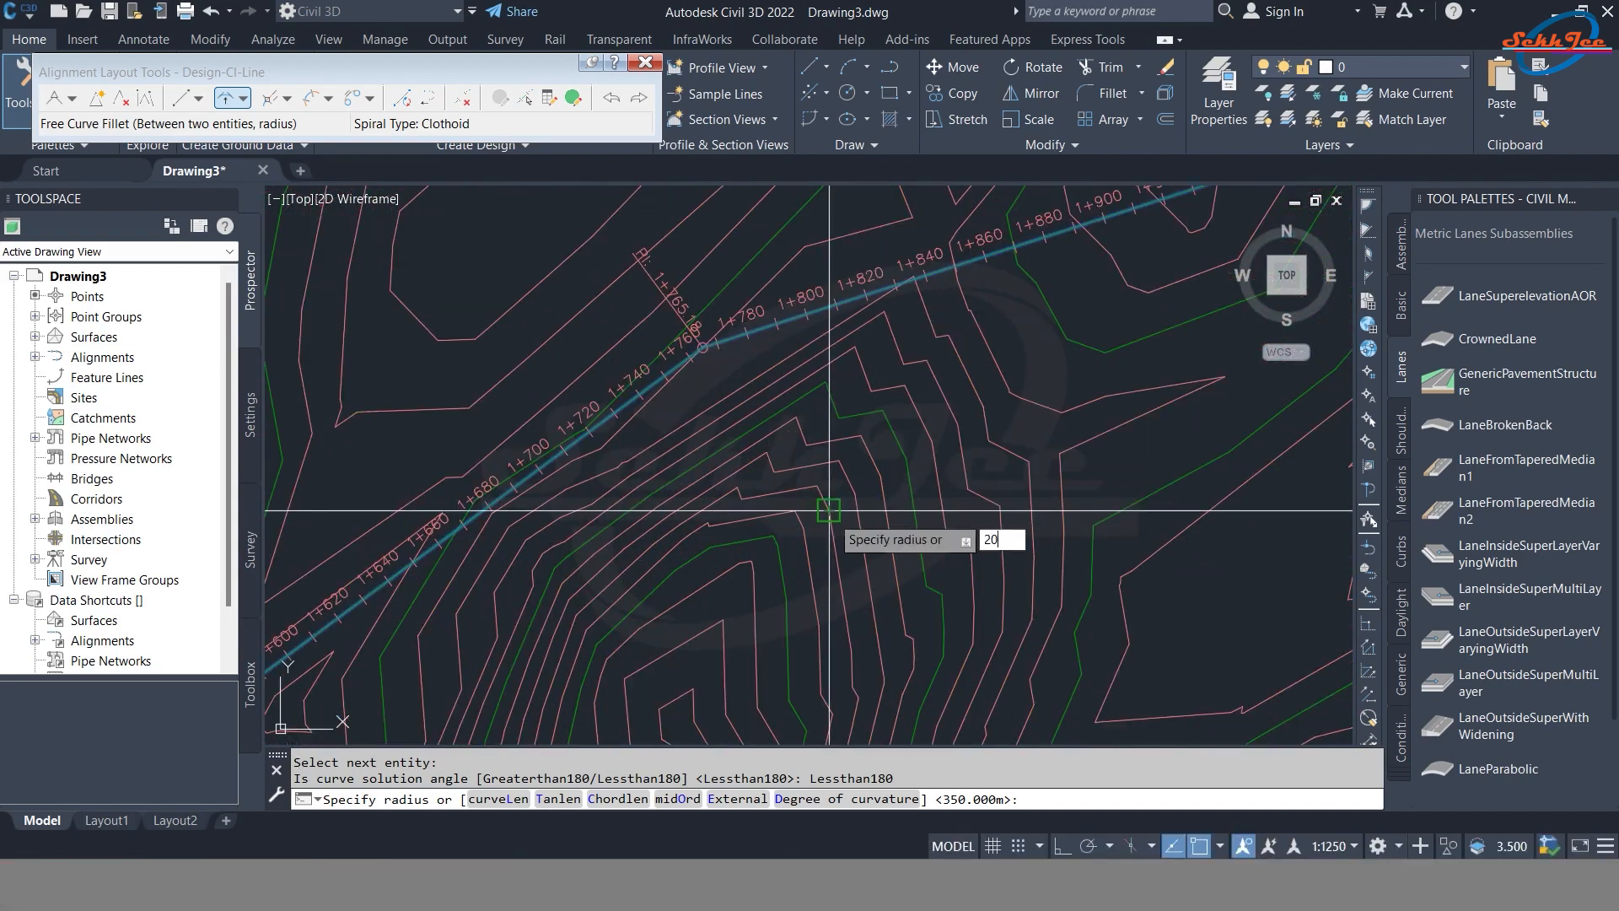
pyautogui.press('Return')
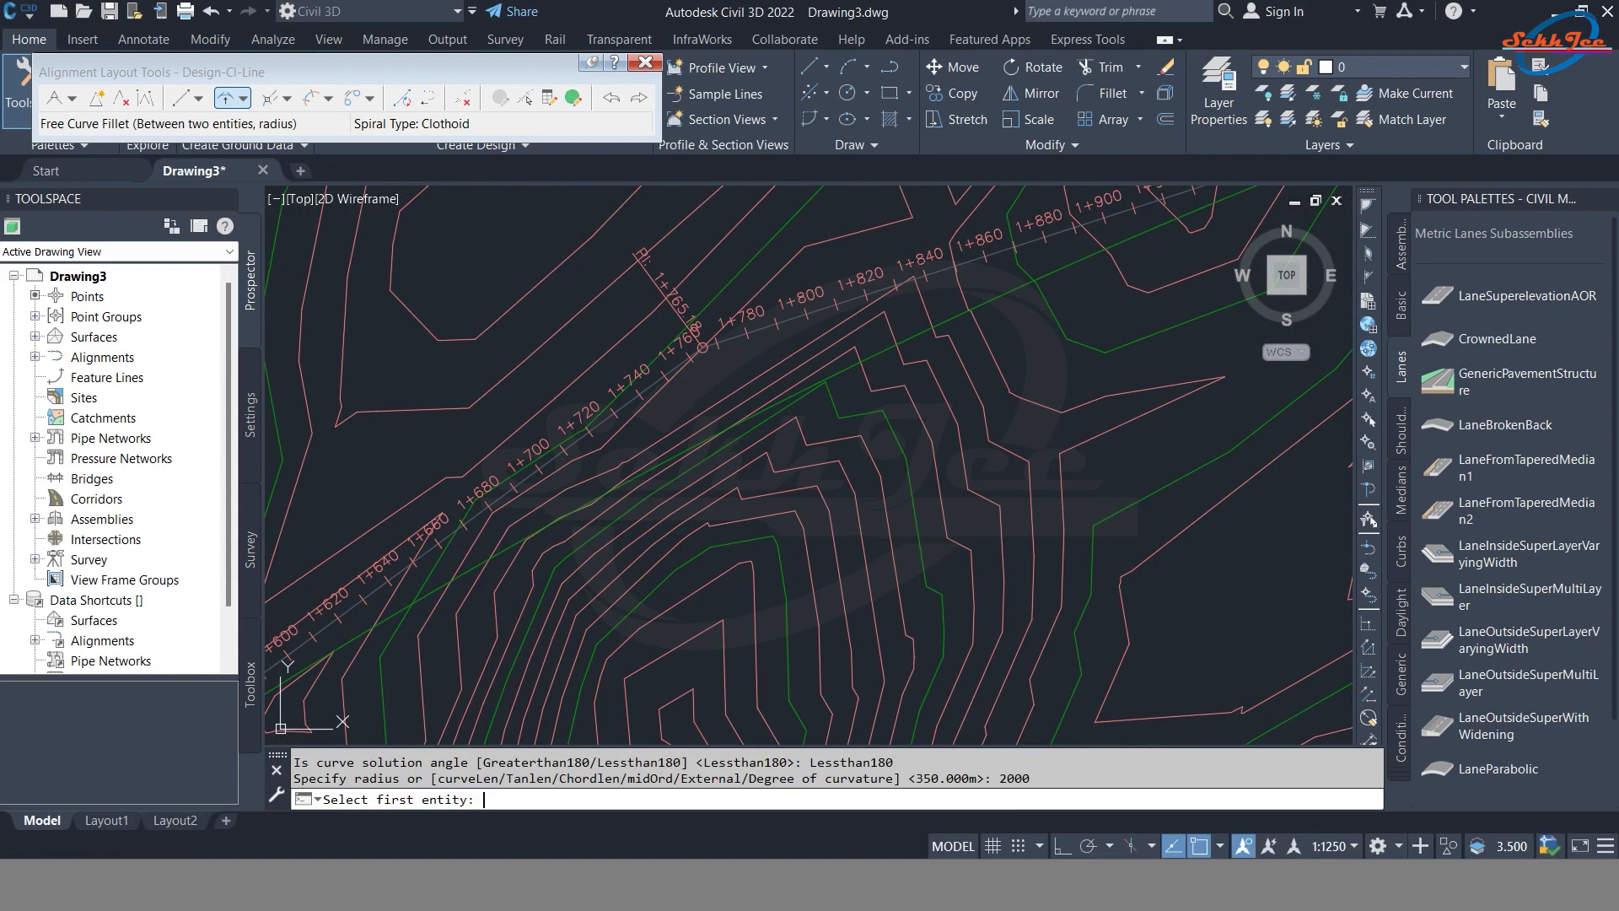
pyautogui.press('Return')
pyautogui.scroll(-5, 828, 493)
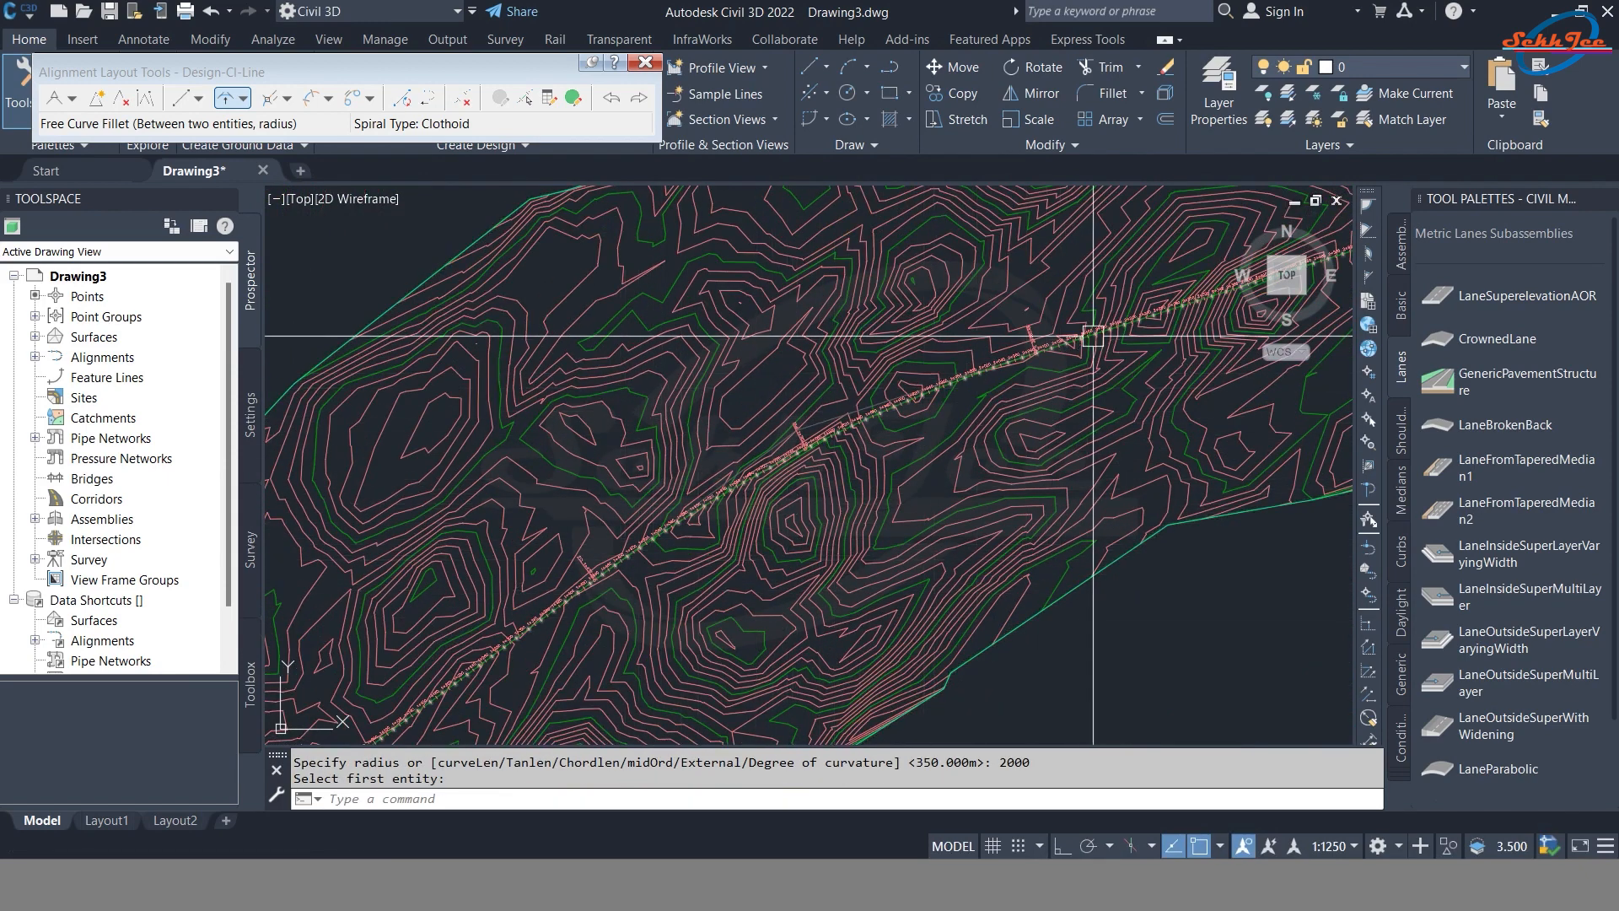
pyautogui.press('Escape')
# - Start a free curve fillet between the two tangents at the second intersection point, with a Lessthan180 solution angle
pyautogui.scroll(8, 824, 379)
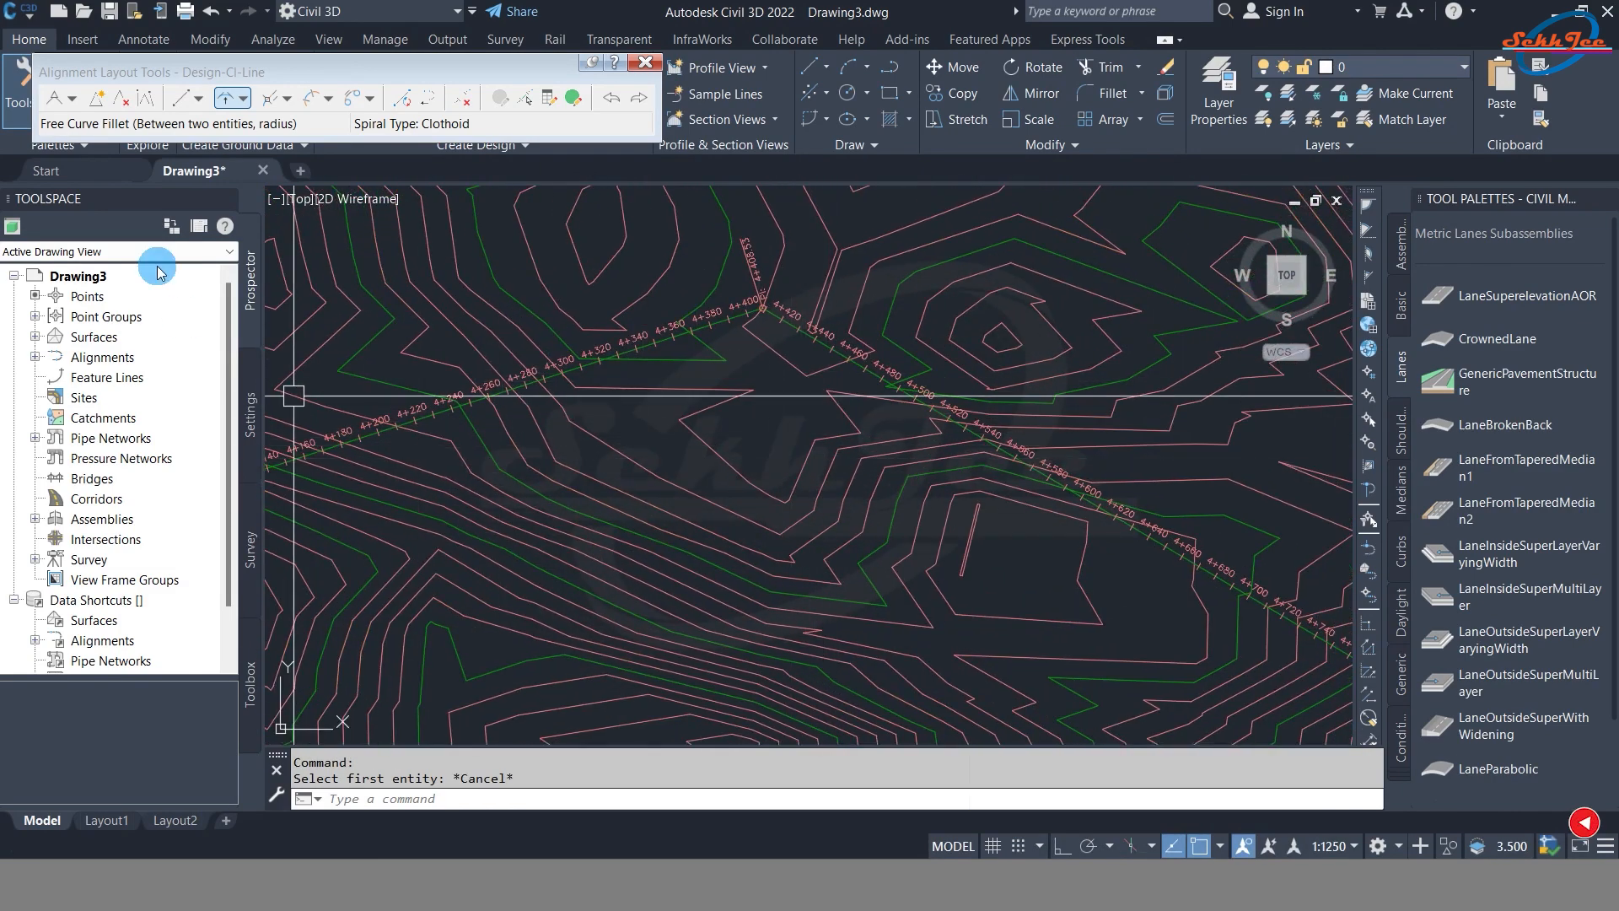
pyautogui.click(227, 100)
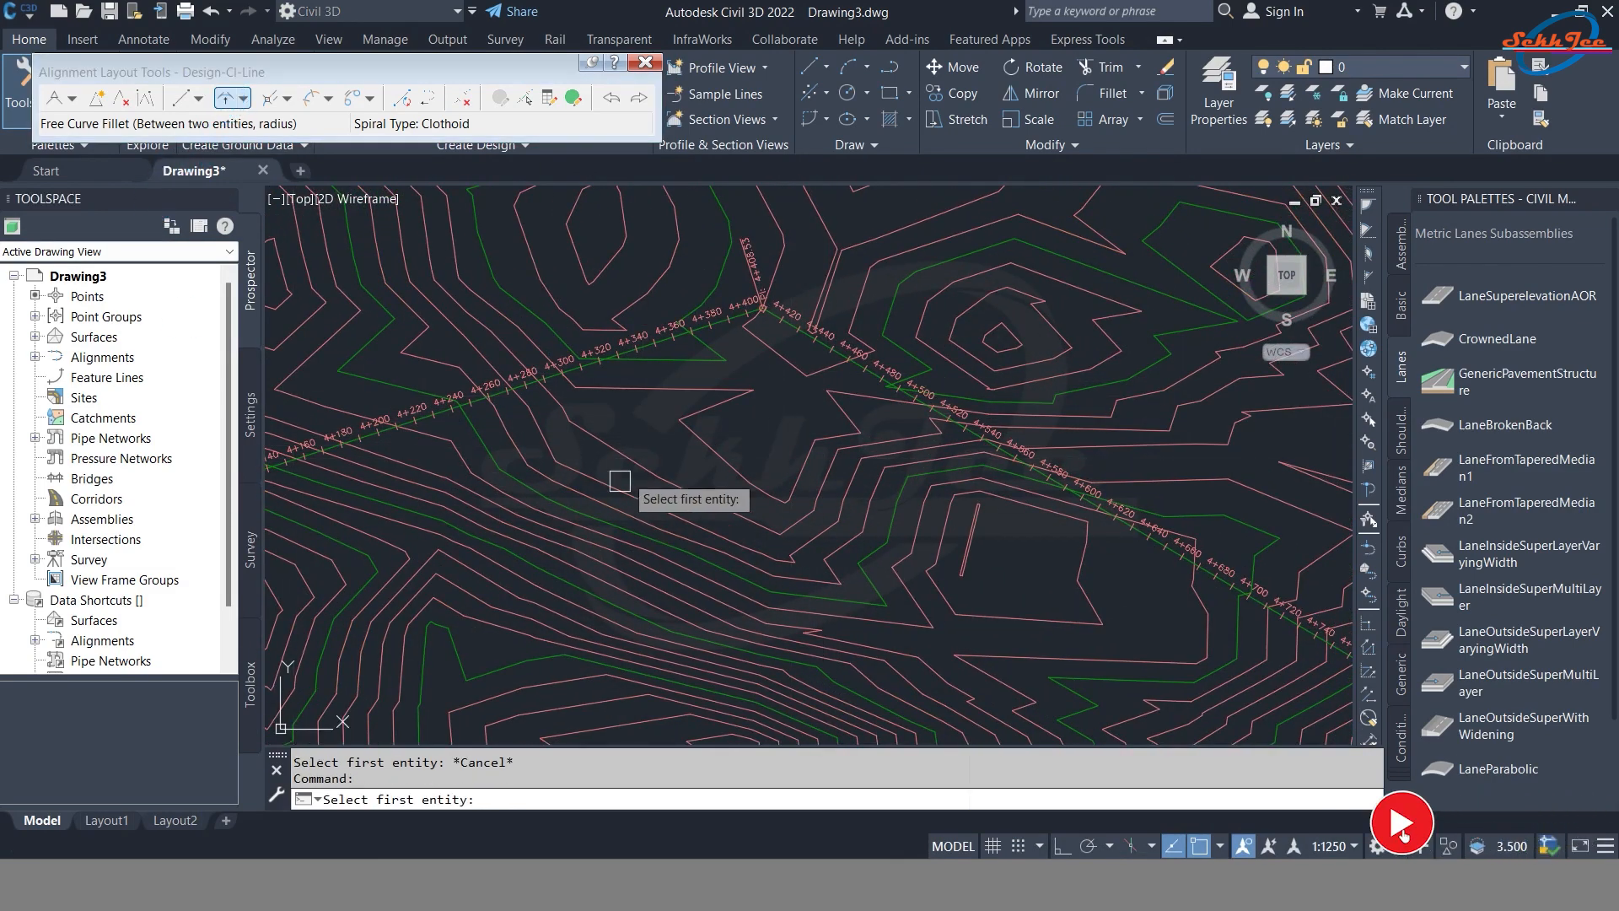
pyautogui.scroll(10, 683, 346)
pyautogui.click(700, 318)
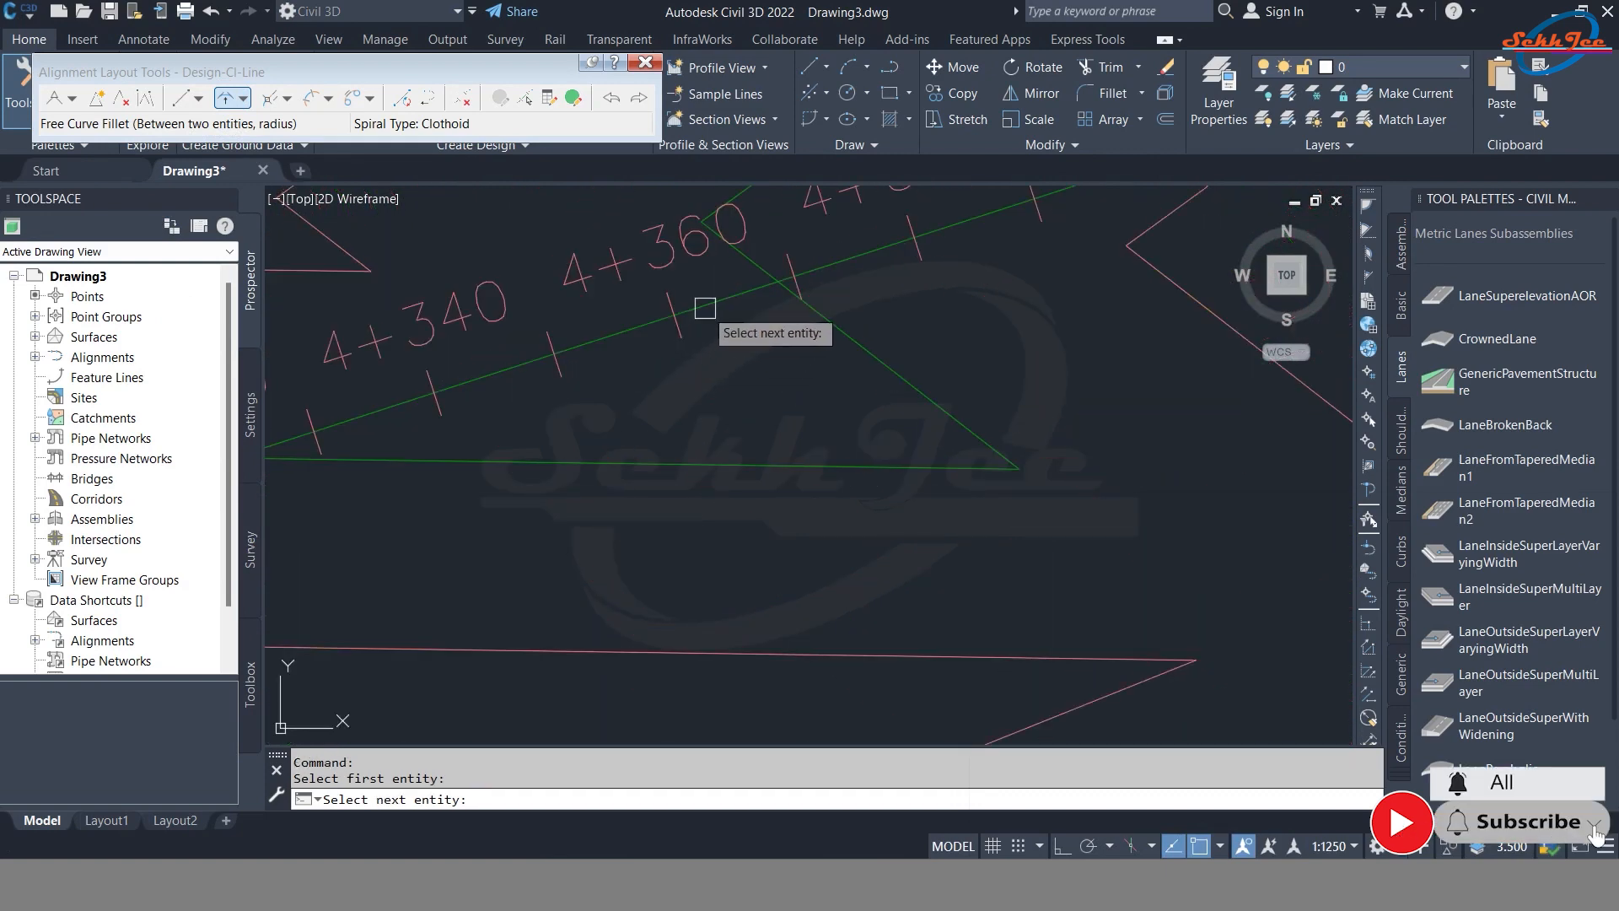
pyautogui.scroll(-4, 641, 455)
pyautogui.scroll(2, 1042, 473)
pyautogui.click(1064, 413)
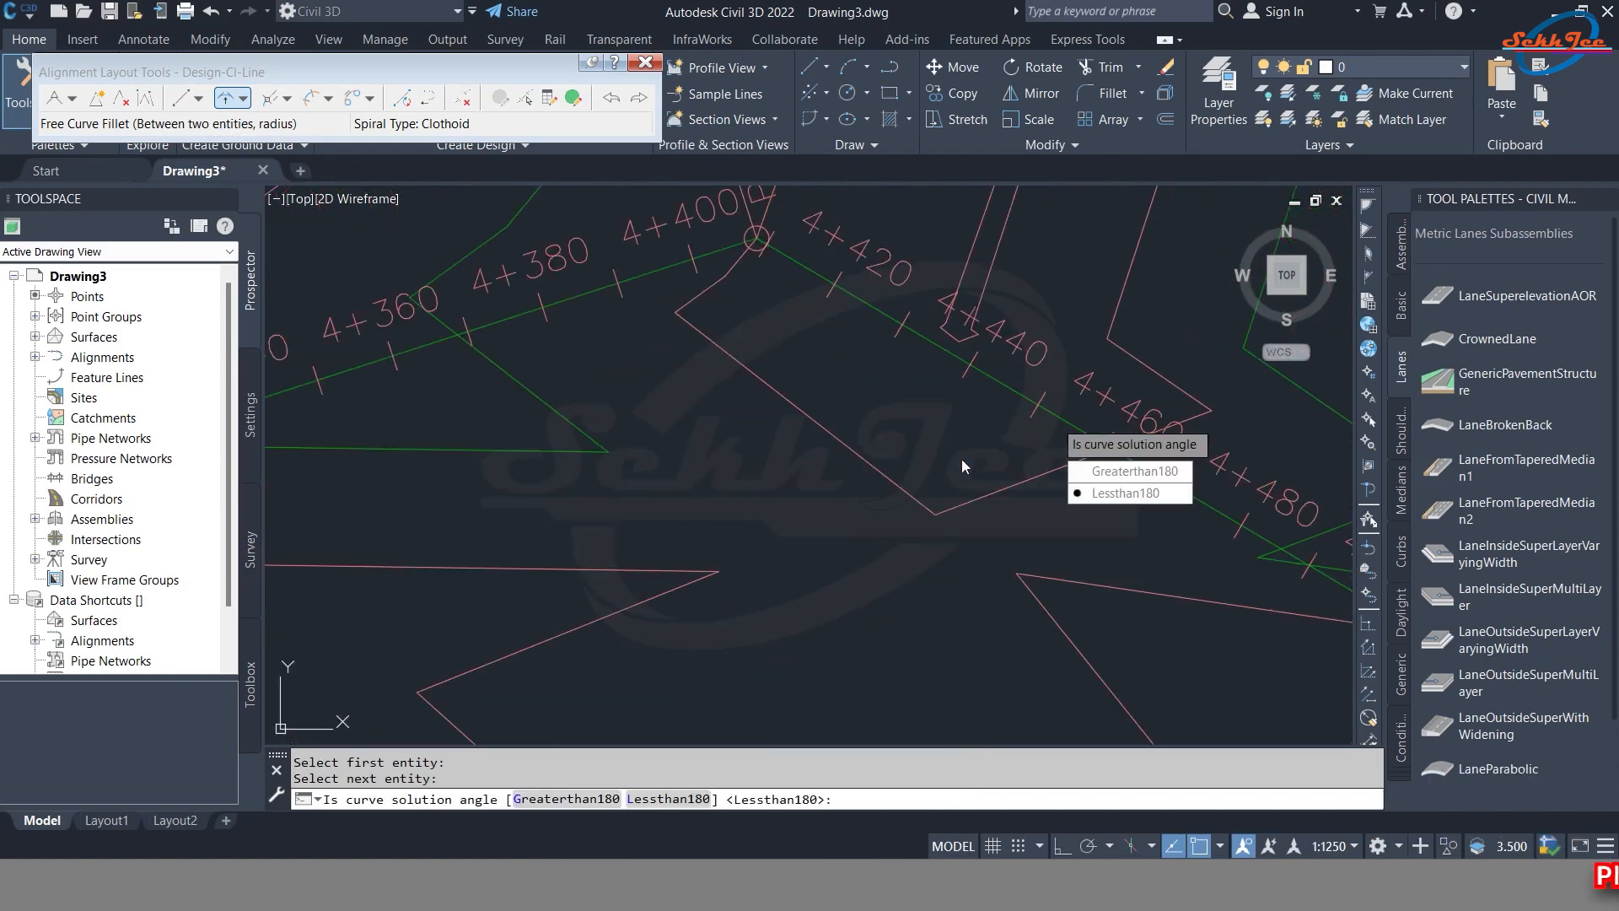
pyautogui.click(1117, 493)
# - Set the fillet curve radius at the second intersection point to 750 m and end the command
pyautogui.scroll(-4, 744, 472)
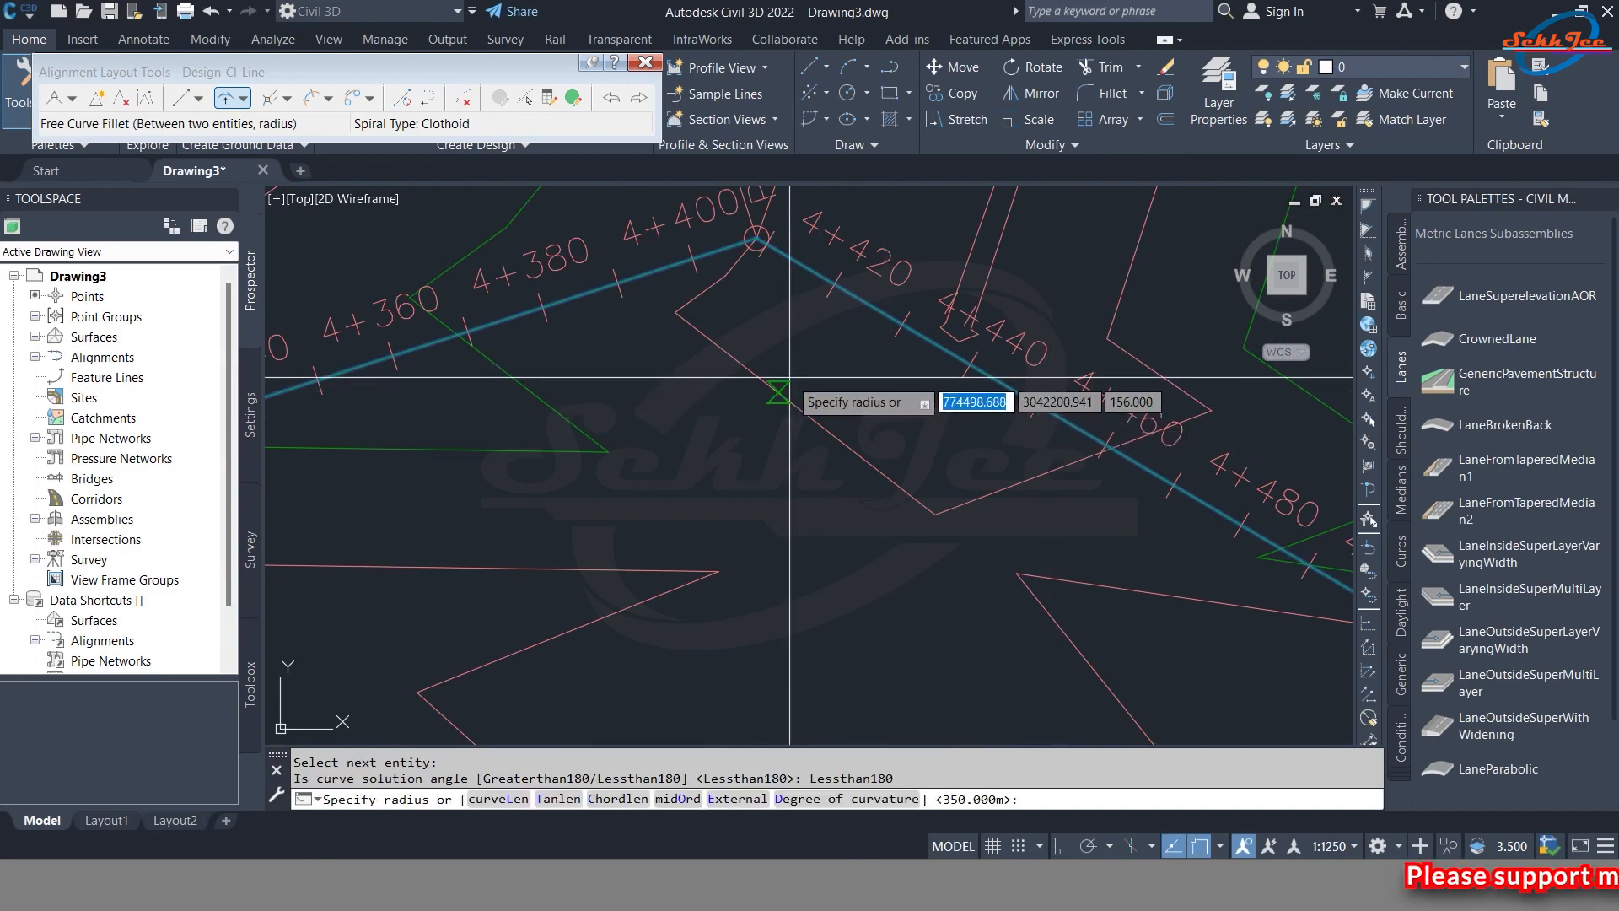
pyautogui.scroll(-4, 745, 472)
pyautogui.scroll(2, 742, 439)
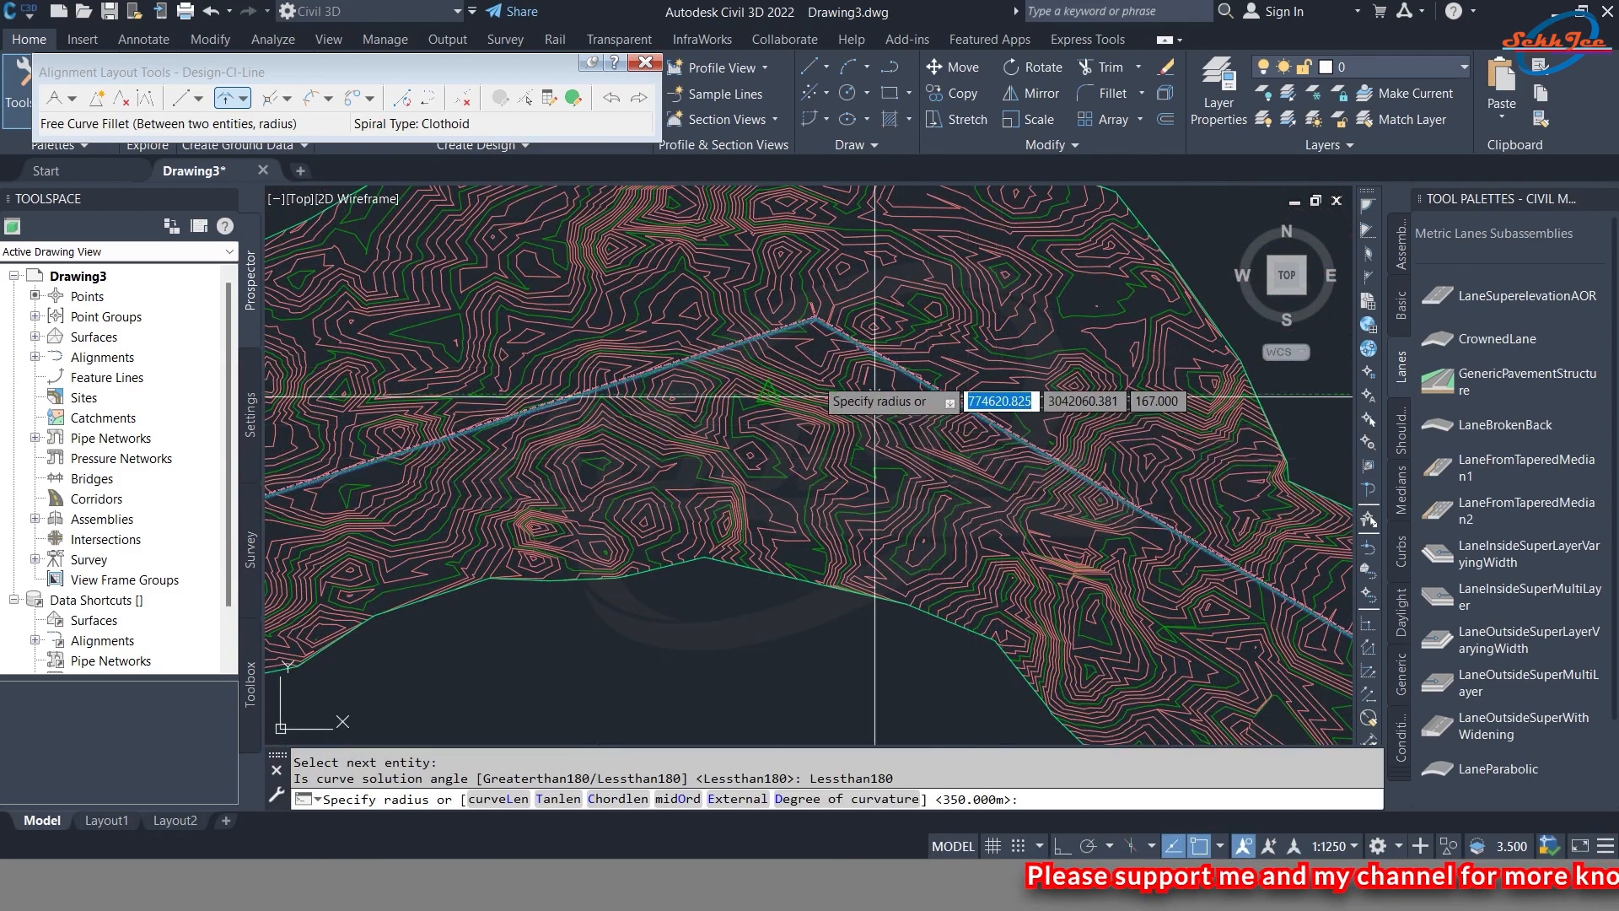
pyautogui.scroll(3, 806, 367)
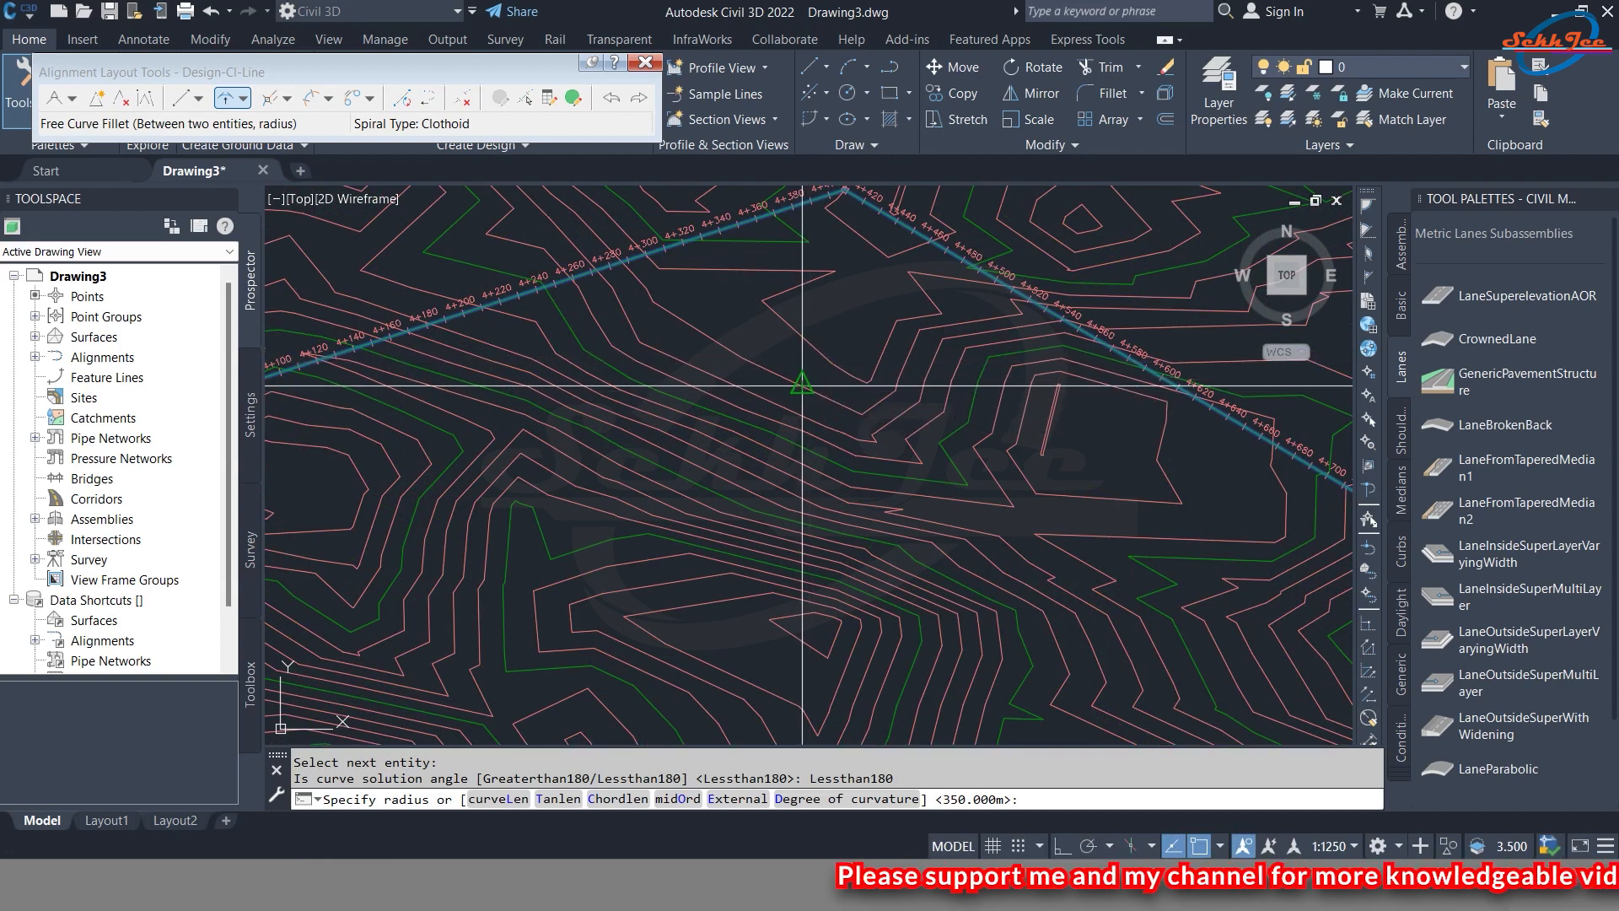
pyautogui.write('750')
pyautogui.press('Return')
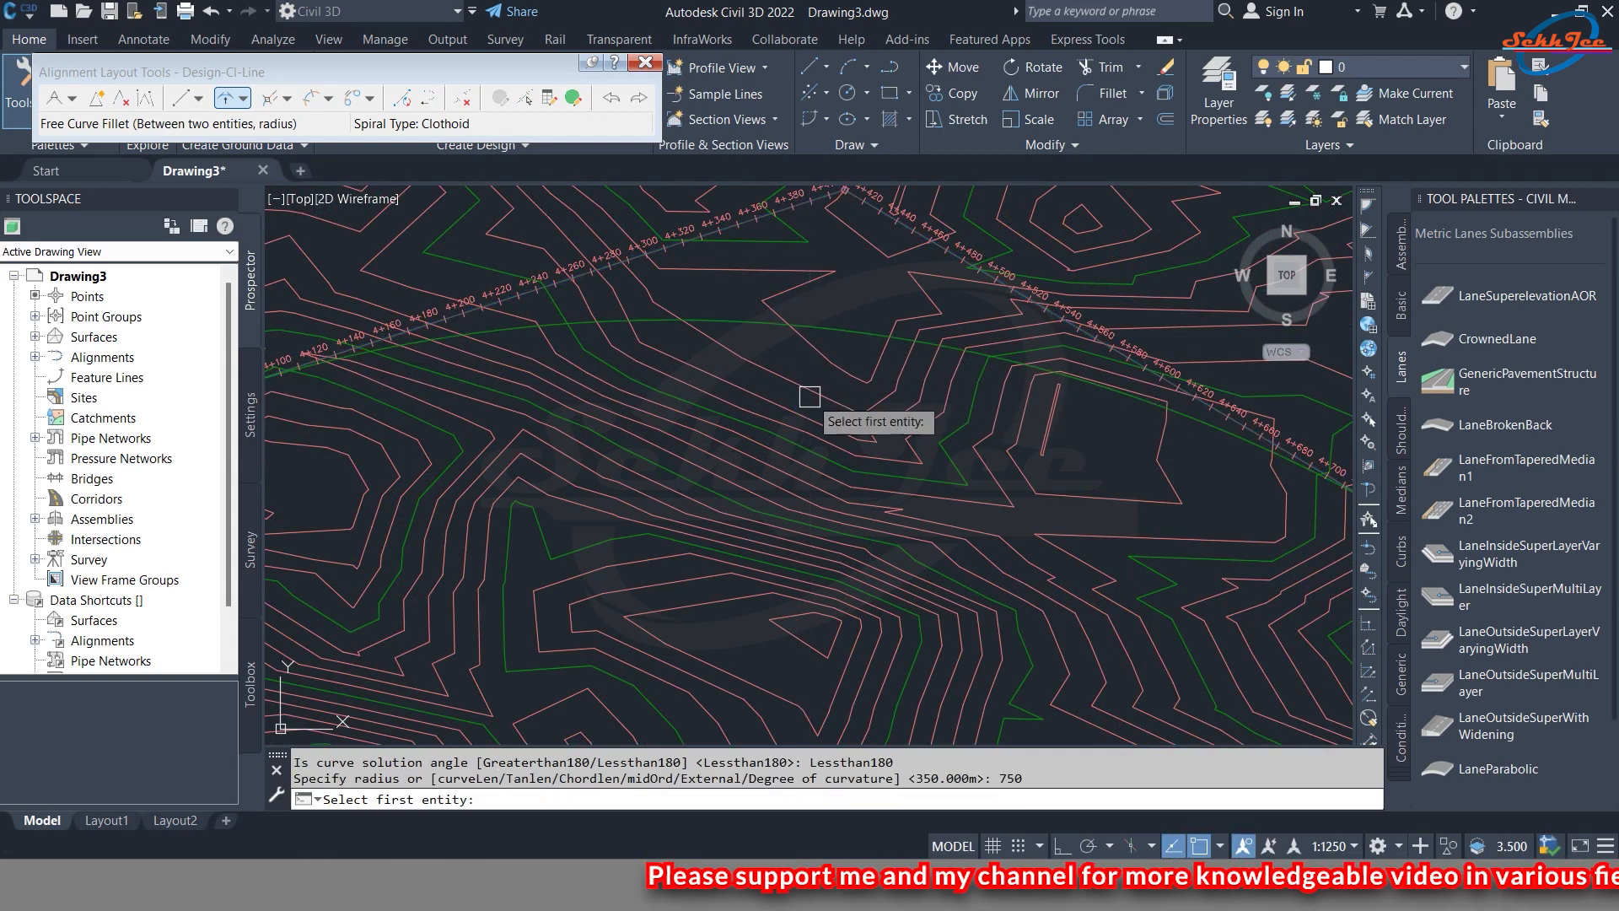
pyautogui.scroll(-5, 802, 253)
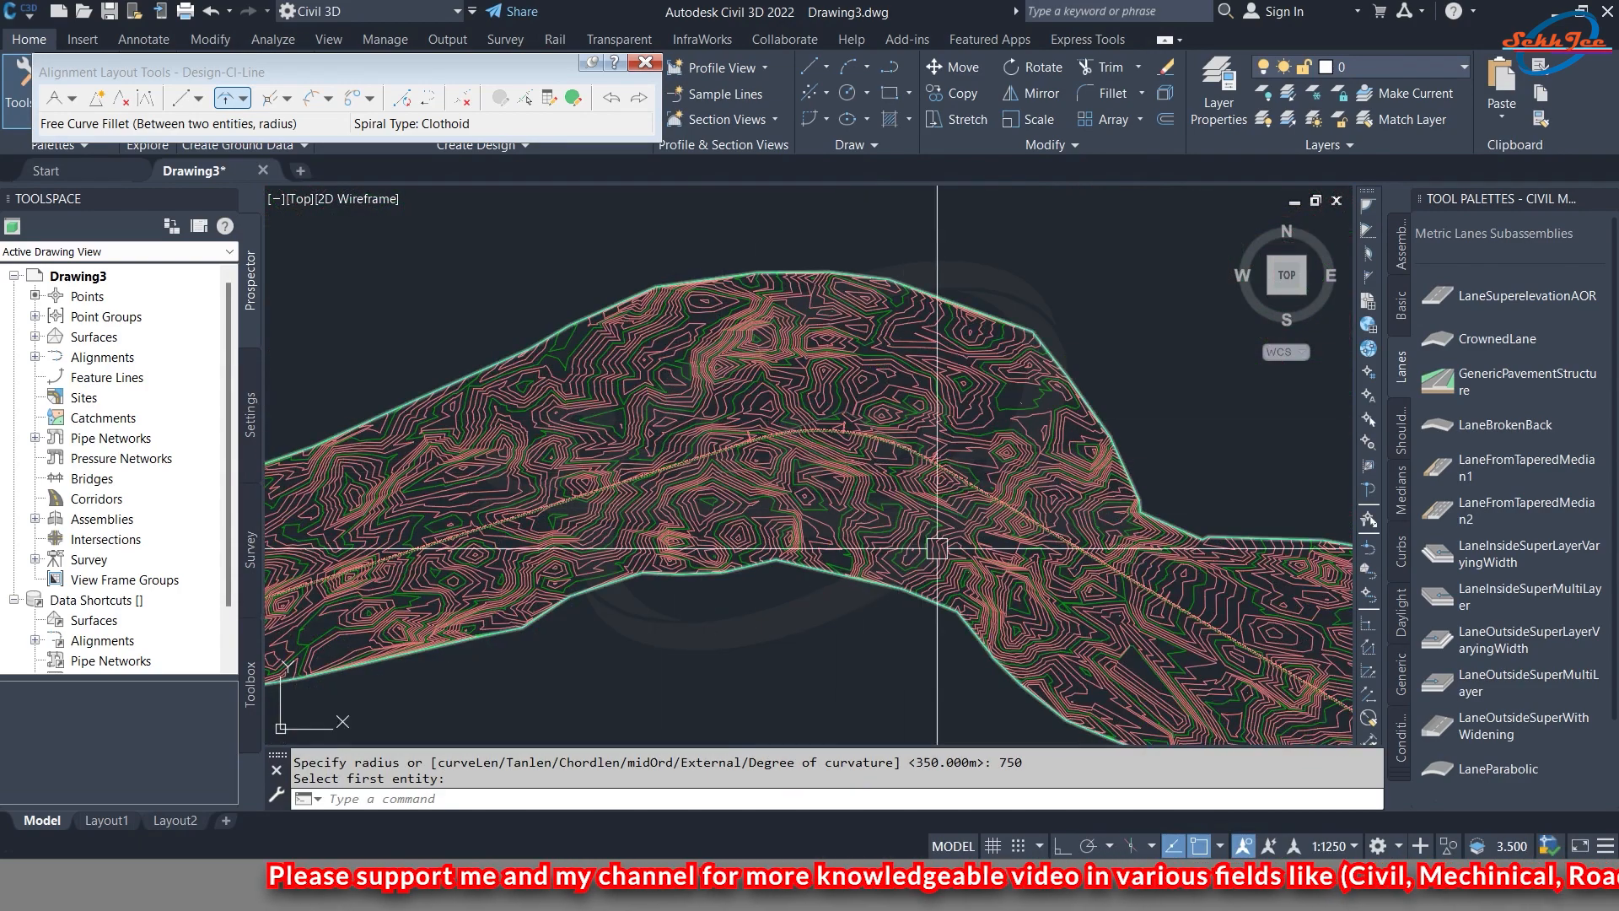
pyautogui.scroll(5, 831, 454)
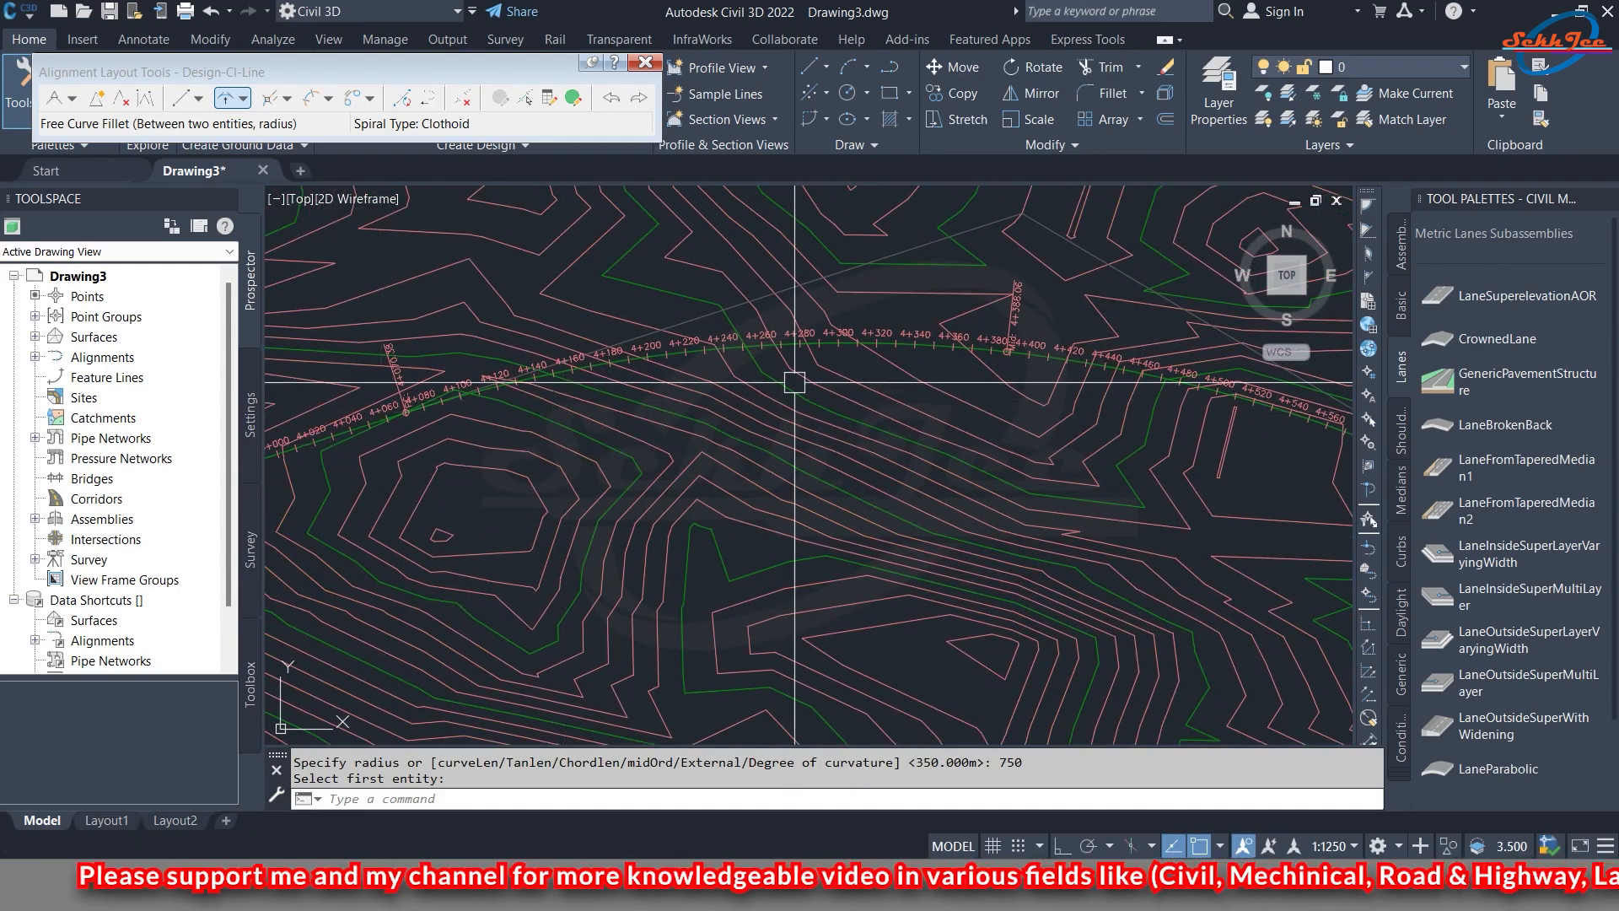
pyautogui.scroll(-5, 753, 412)
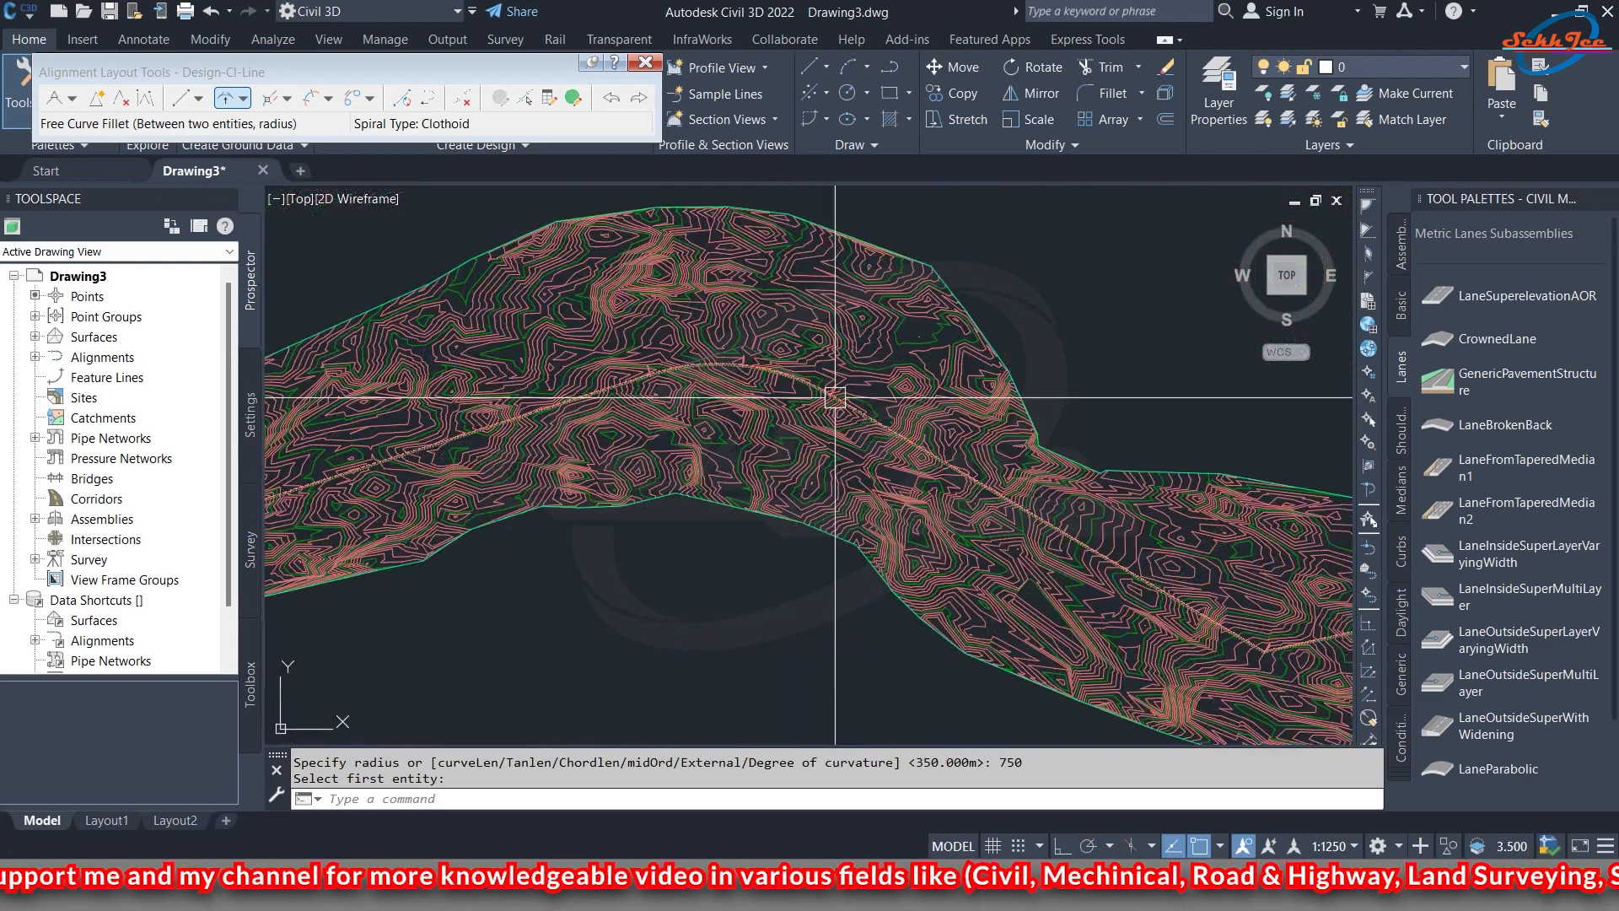
# - Start a free curve fillet between the two tangents at the third intersection point, with a Lessthan180 solution angle
pyautogui.moveTo(977, 485); pyautogui.dragTo(919, 498, button='middle')
pyautogui.scroll(3, 911, 506)
pyautogui.scroll(-2, 895, 521)
pyautogui.scroll(4, 895, 521)
pyautogui.scroll(7, 887, 550)
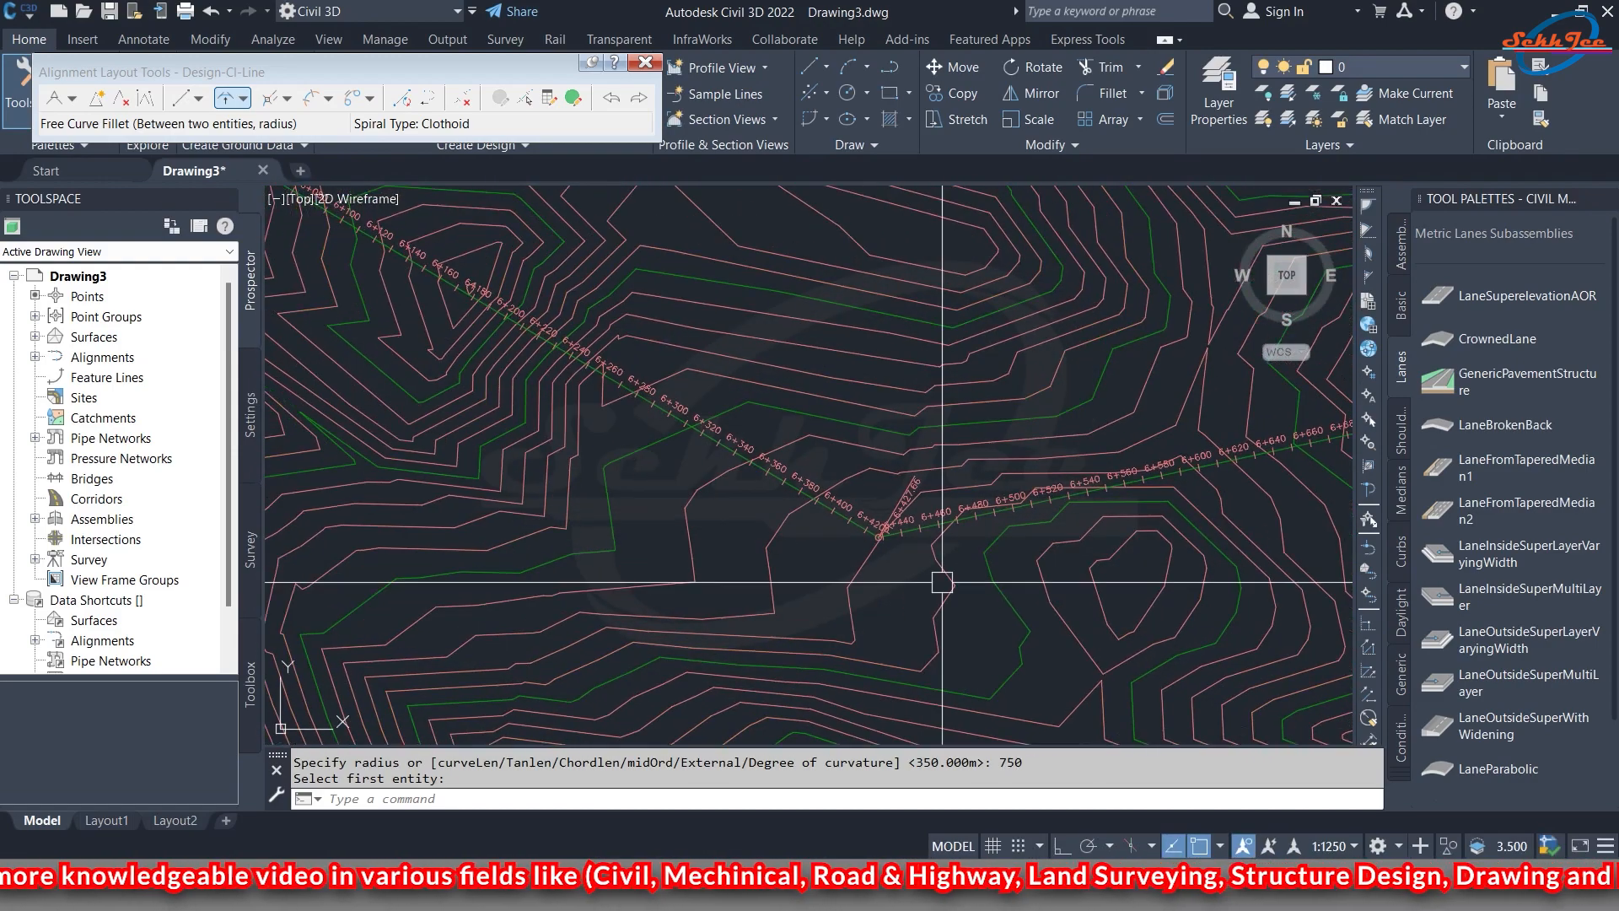
pyautogui.moveTo(878, 534)
pyautogui.mouseDown(button='middle')
pyautogui.moveTo(929, 583)
pyautogui.moveTo(912, 586)
pyautogui.mouseUp(button='middle')
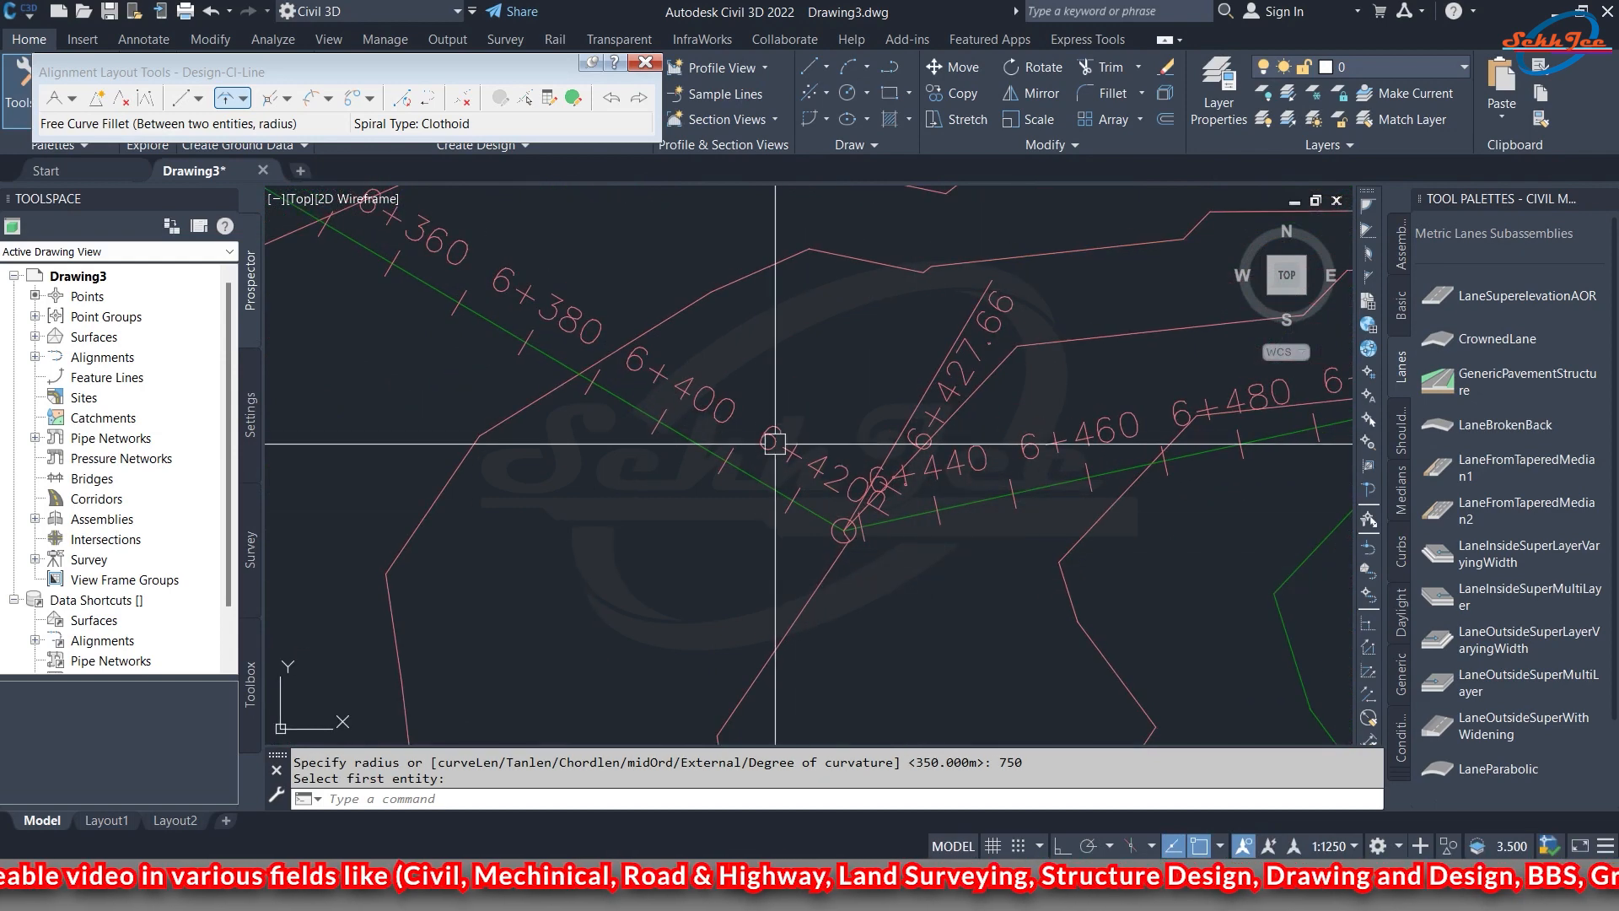
pyautogui.click(301, 98)
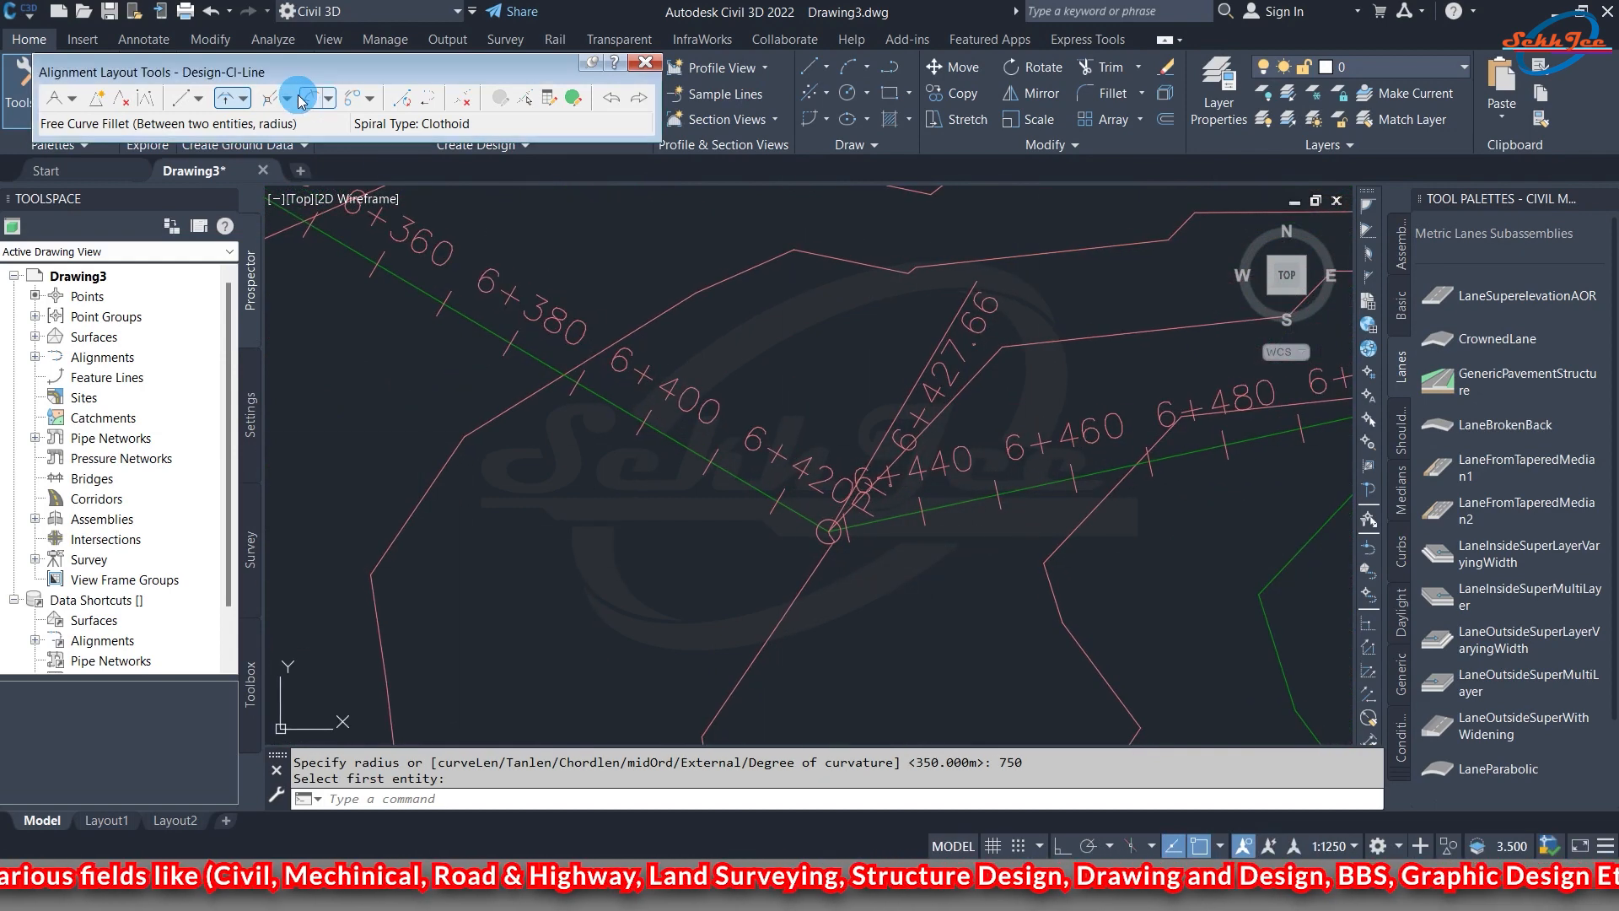
pyautogui.click(599, 398)
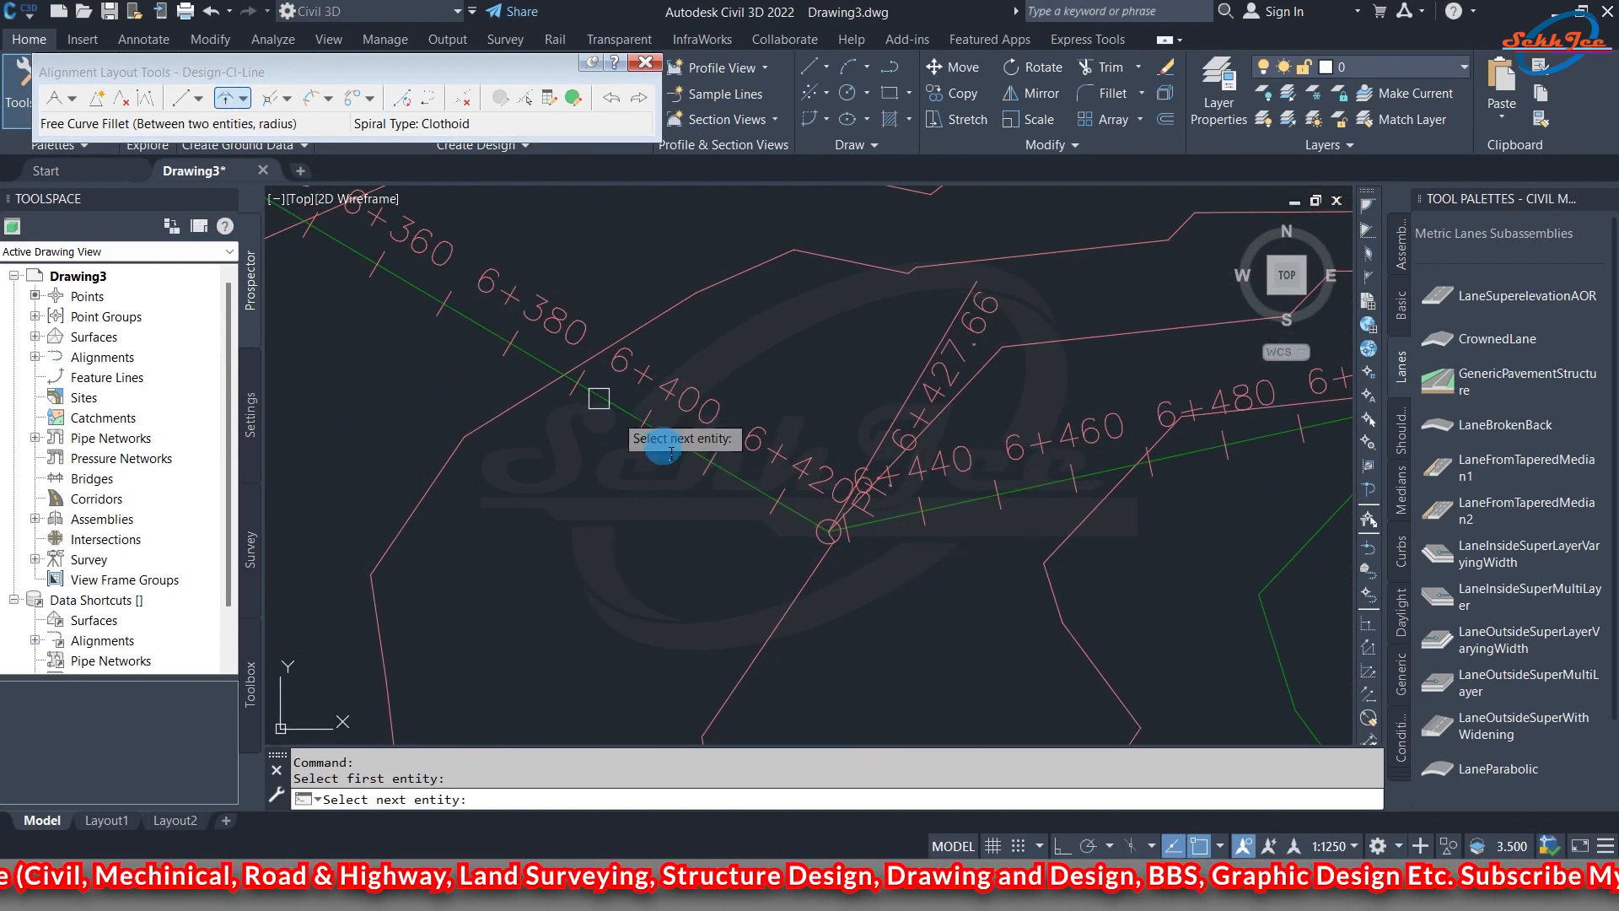
pyautogui.click(1038, 495)
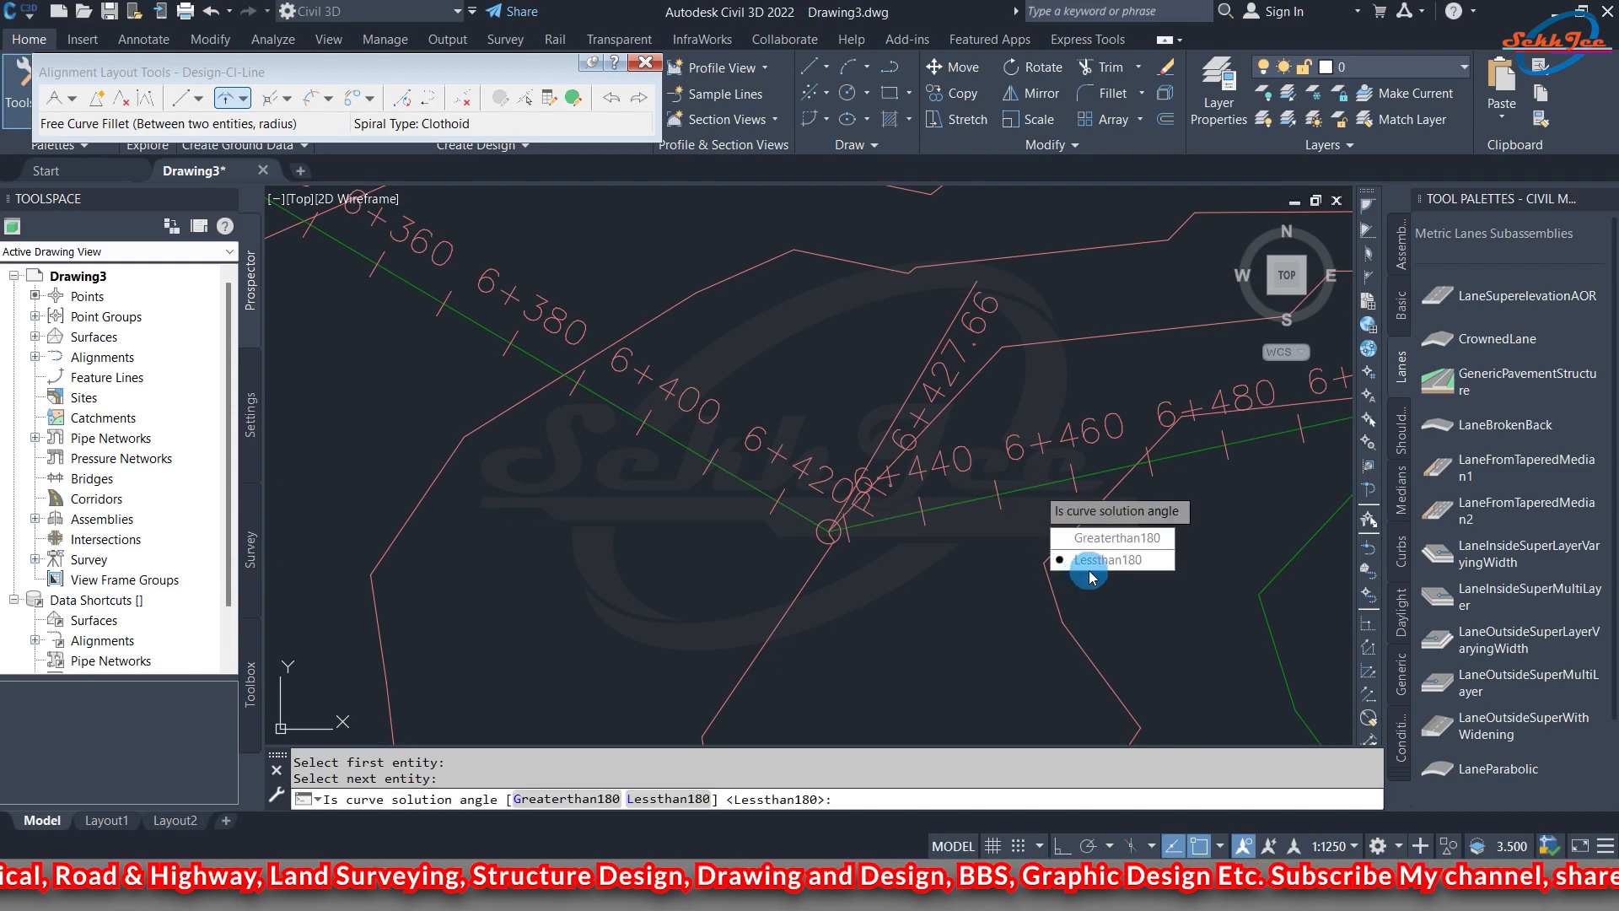
pyautogui.click(1089, 570)
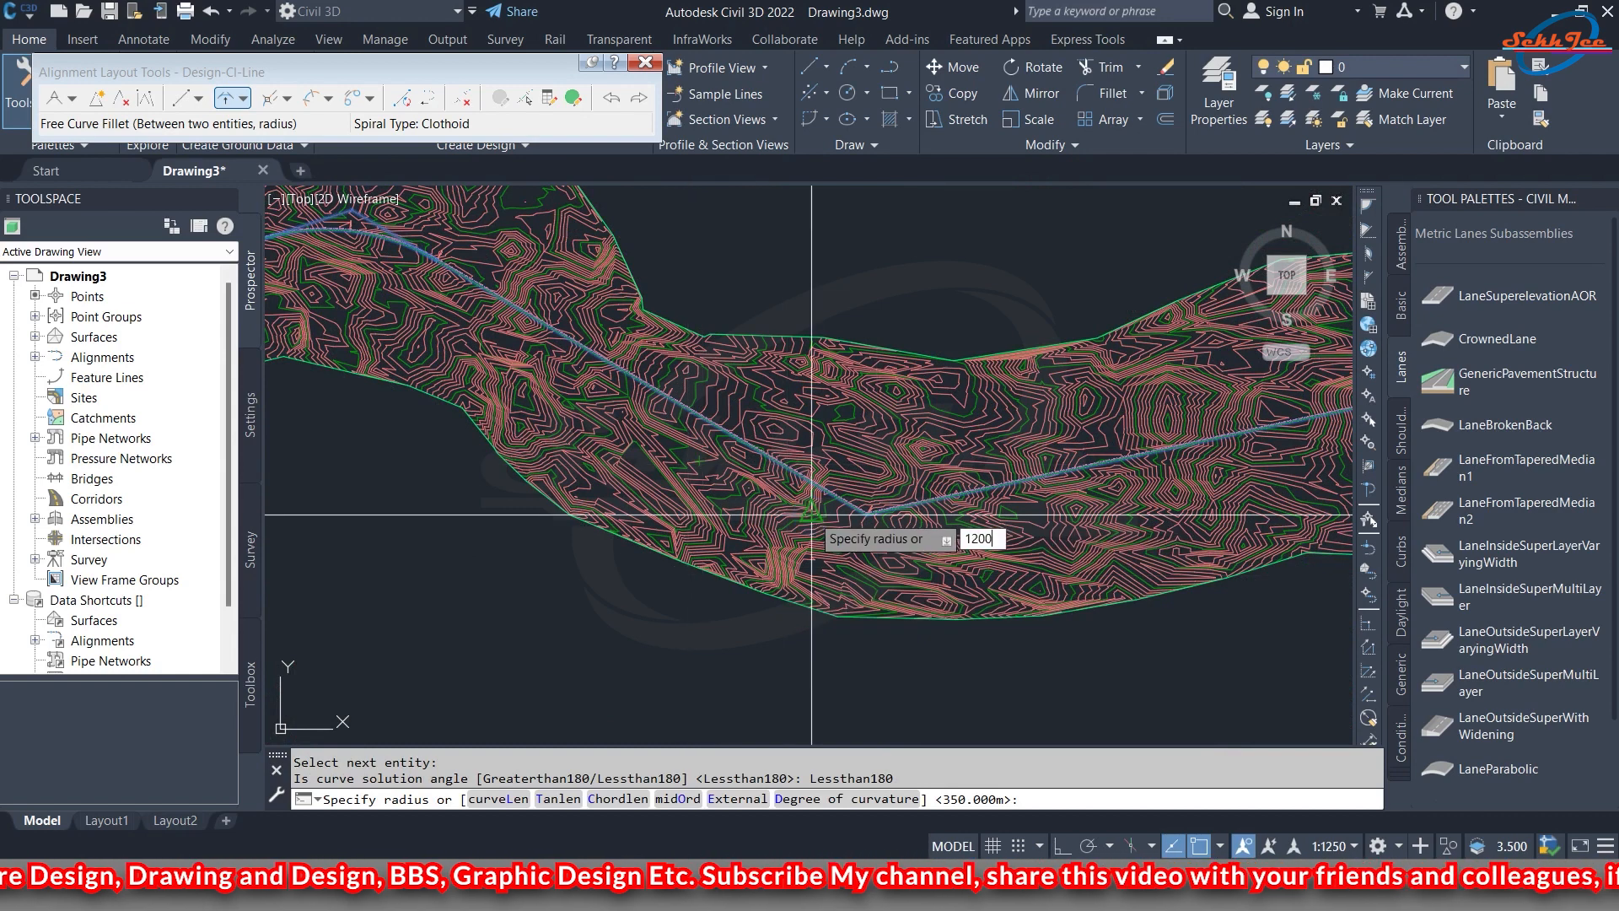
# - Set the fillet curve radius at the third intersection point to 1200 m and end the command
pyautogui.write('1200')
pyautogui.press('Return')
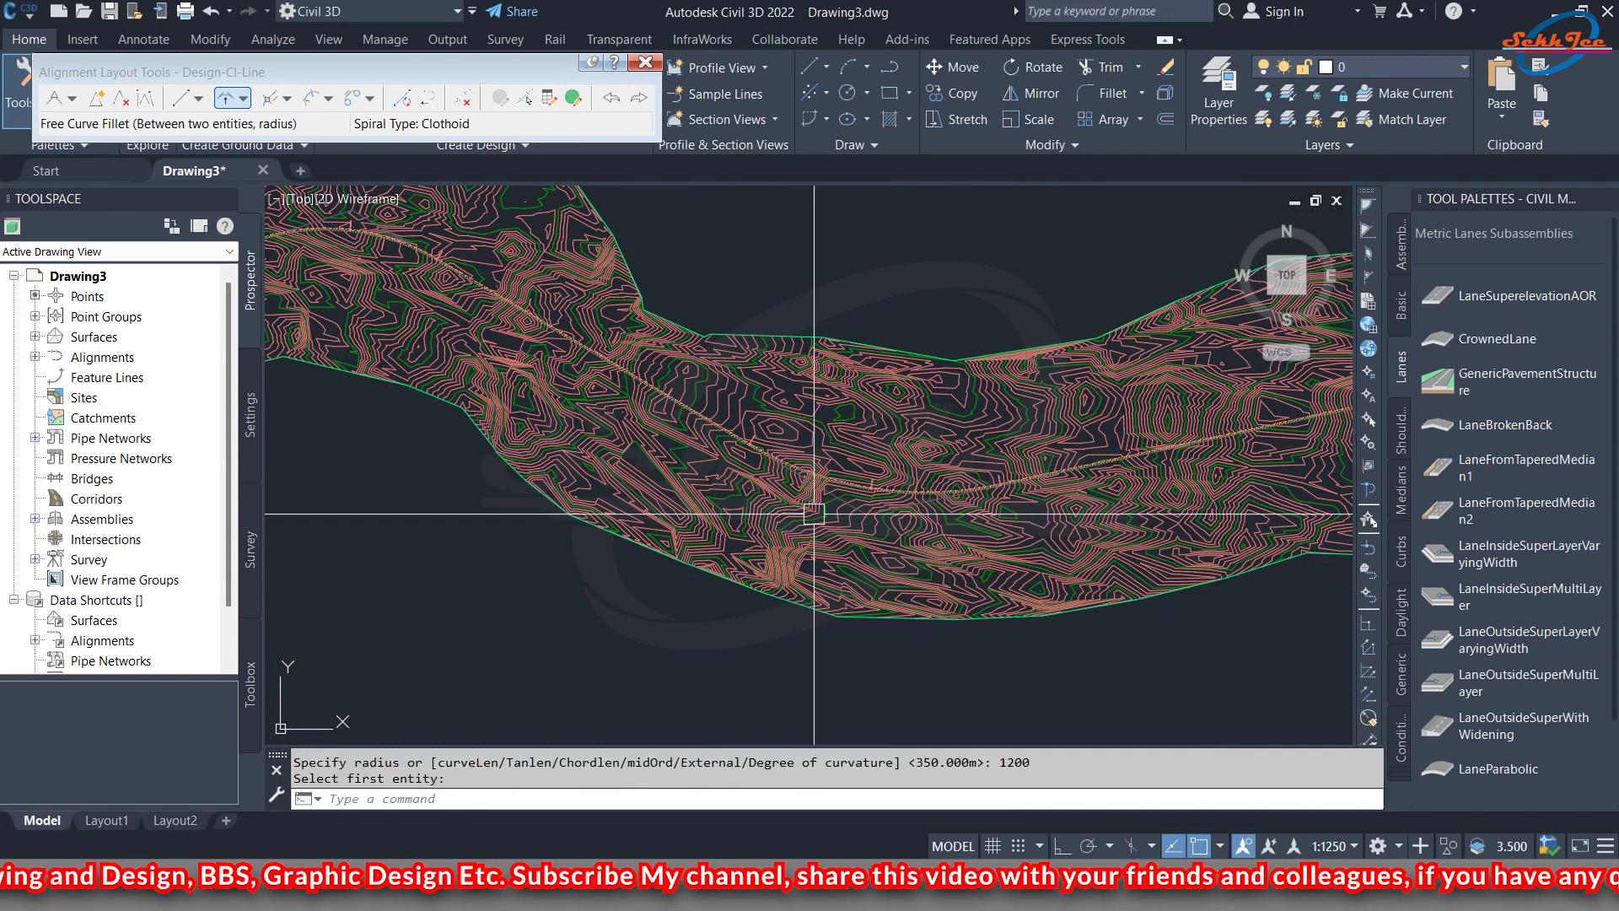
pyautogui.scroll(2, 840, 498)
pyautogui.scroll(-4, 900, 556)
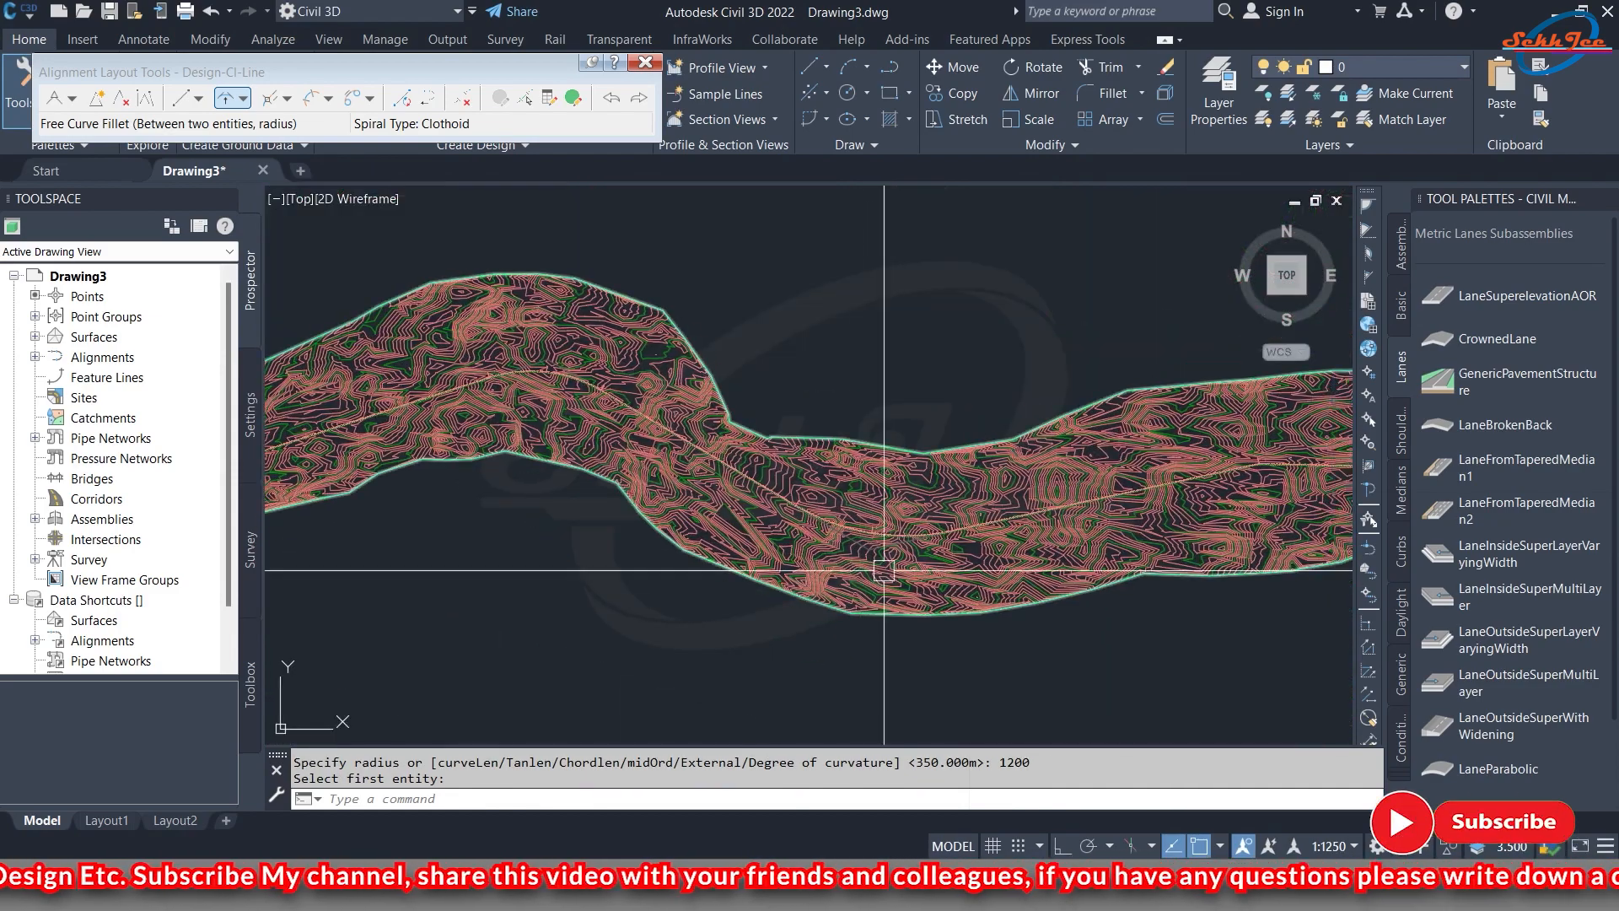
pyautogui.scroll(2, 884, 570)
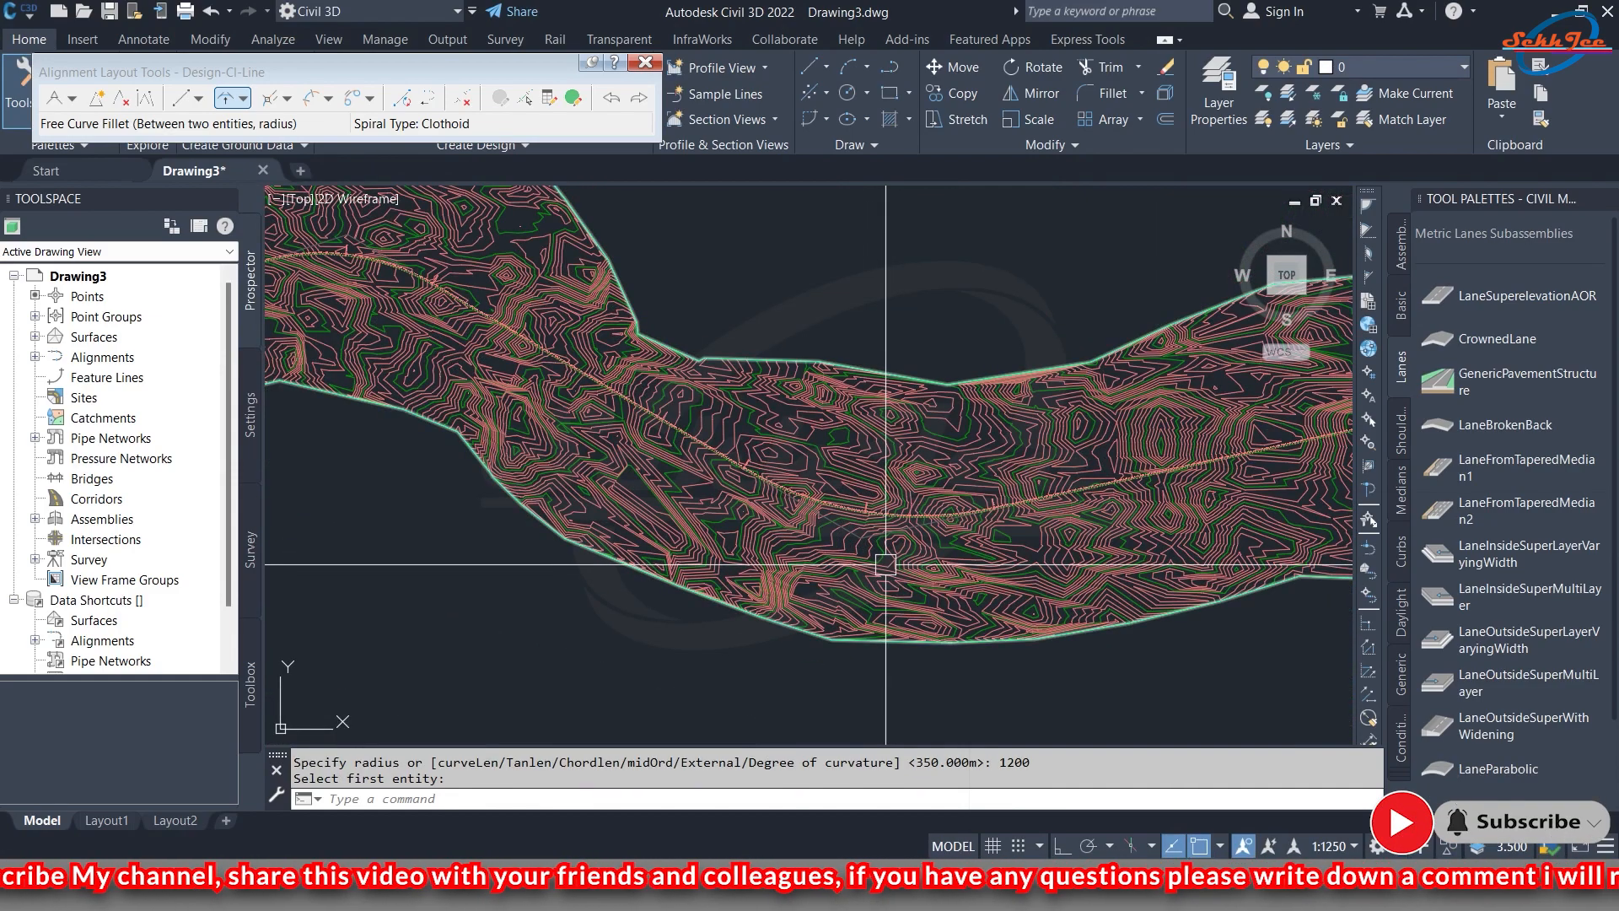
# - Add a free curve fillet of 2000 m radius between the two tangents at the fourth intersection point, with a Lessthan180 solution angle
pyautogui.scroll(2, 887, 571)
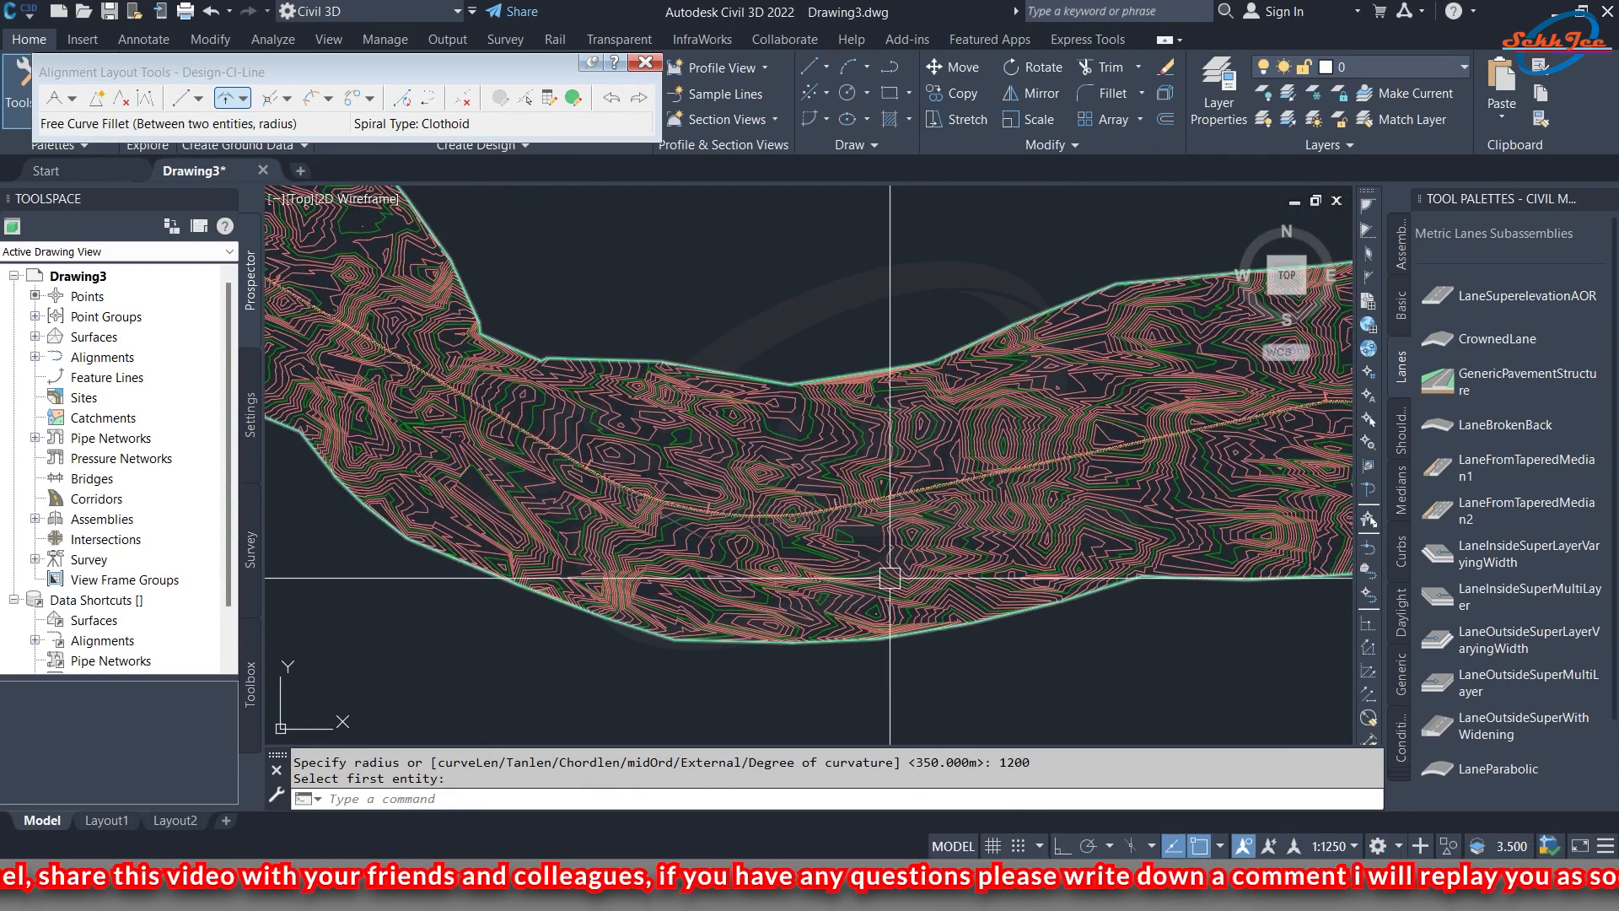
pyautogui.scroll(2, 869, 563)
pyautogui.scroll(5, 927, 523)
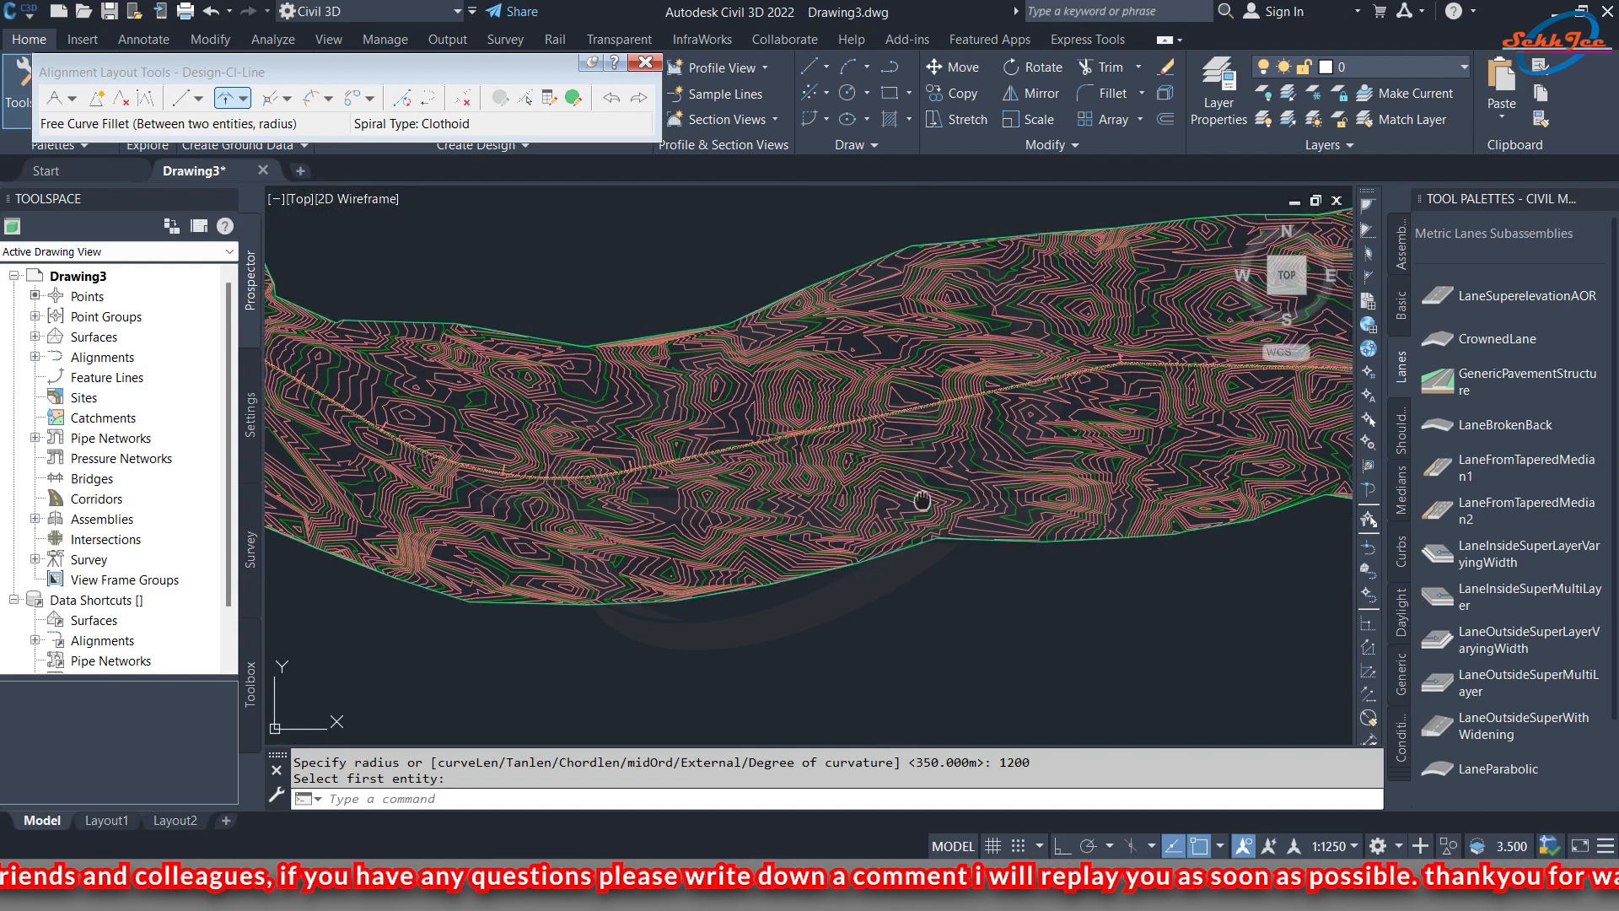
pyautogui.moveTo(1117, 415)
pyautogui.mouseDown(button='middle')
pyautogui.moveTo(1040, 398)
pyautogui.moveTo(984, 485)
pyautogui.mouseUp(button='middle')
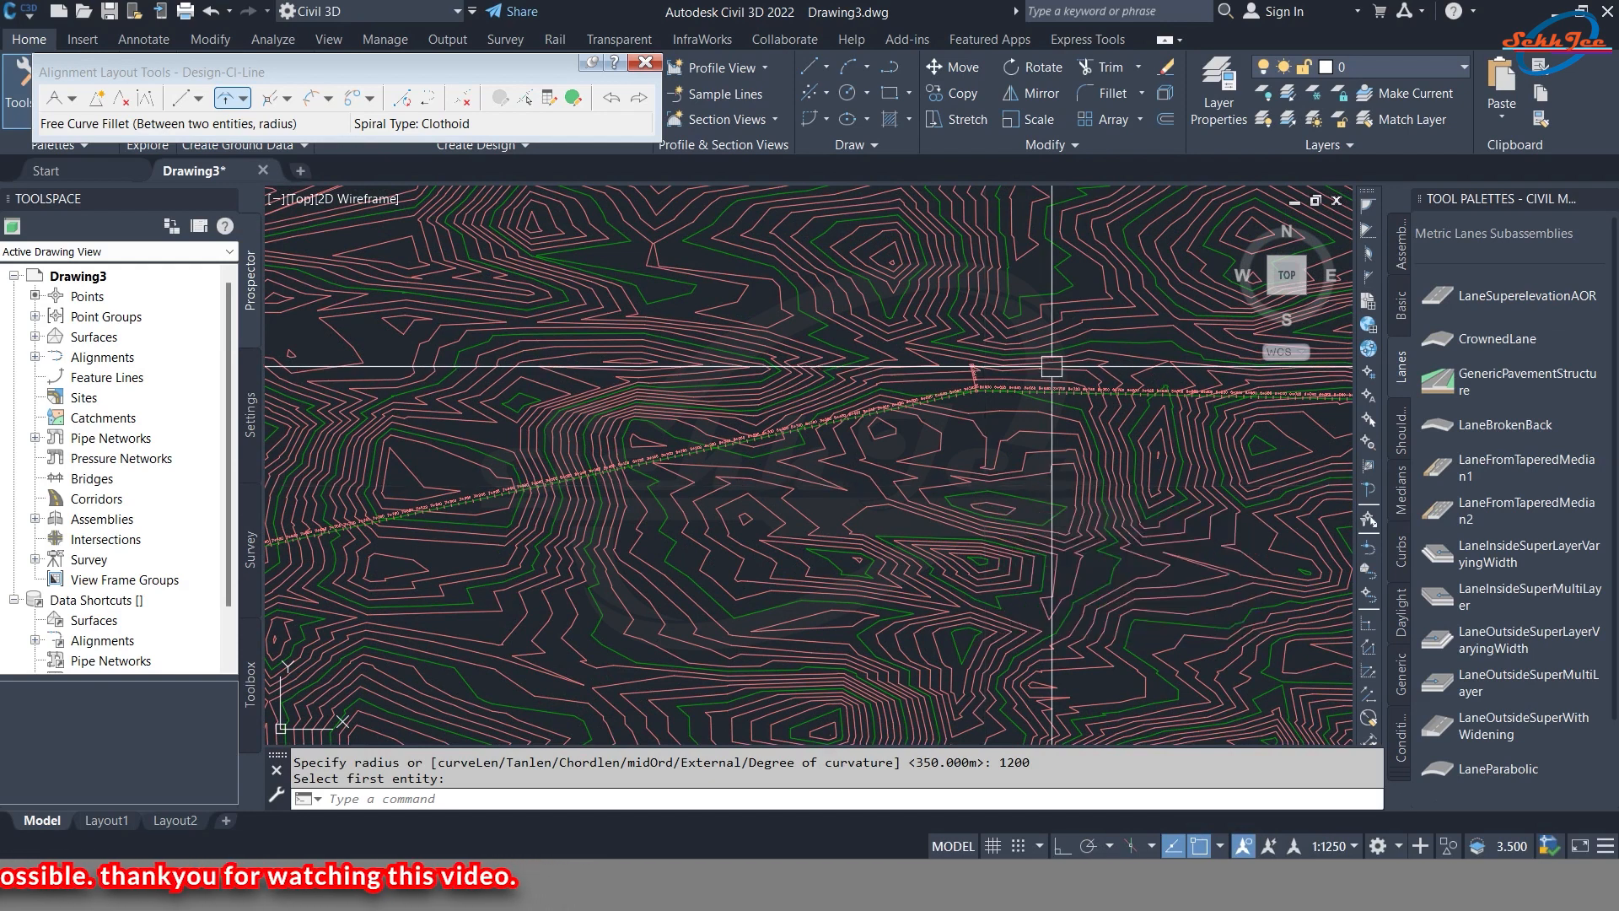
pyautogui.moveTo(1015, 495); pyautogui.dragTo(889, 529, button='middle')
pyautogui.scroll(6, 847, 496)
pyautogui.moveTo(987, 363); pyautogui.dragTo(873, 447, button='middle')
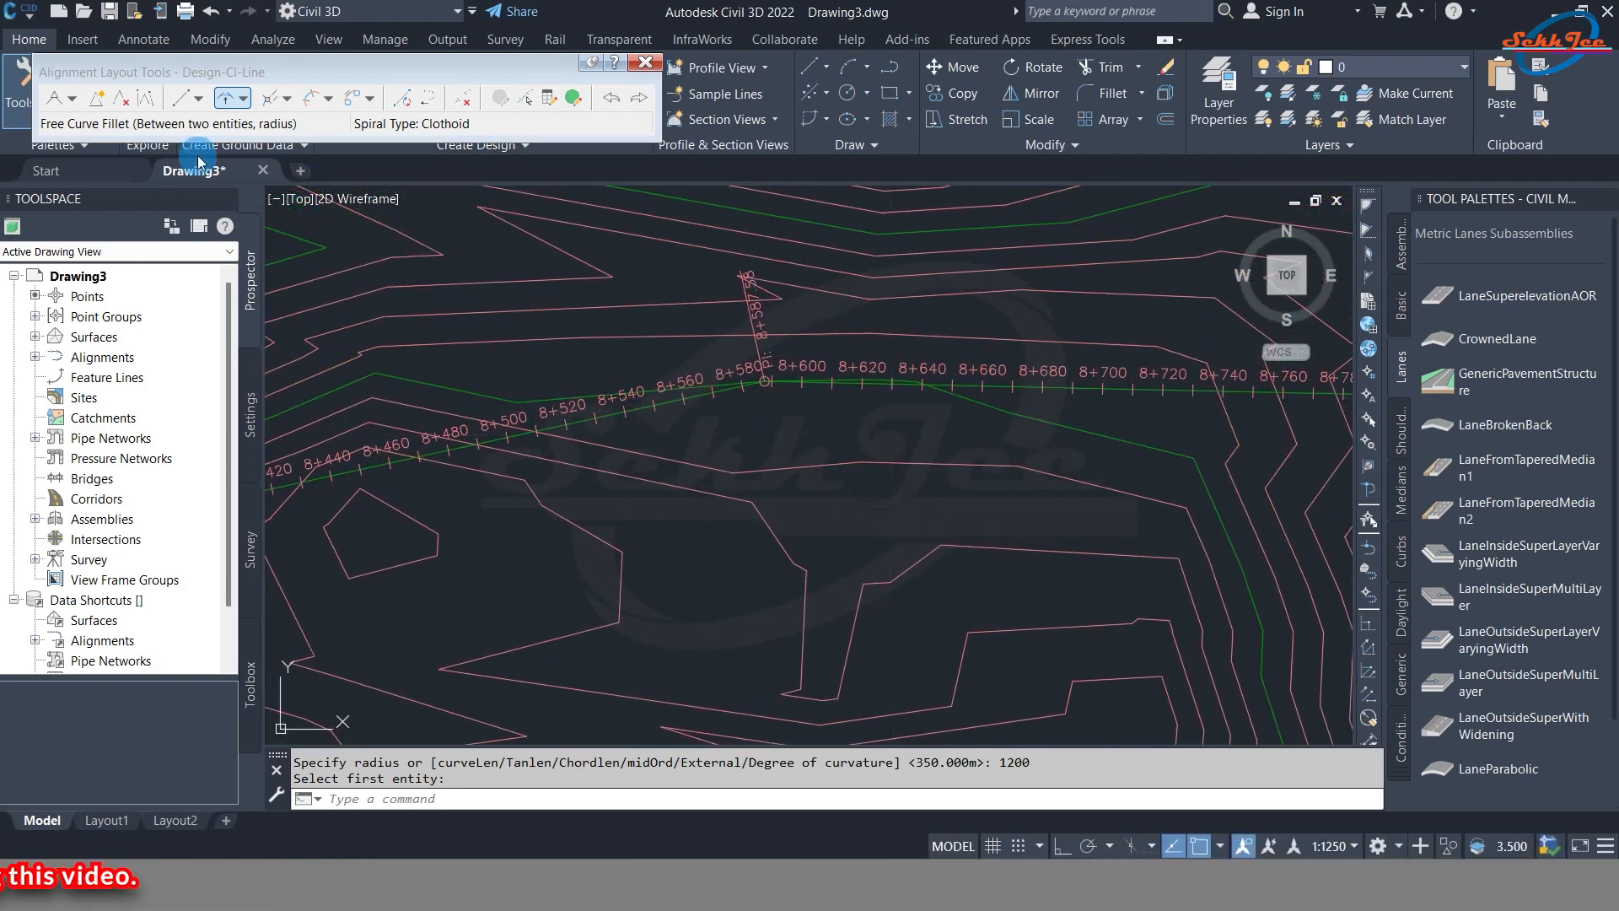
pyautogui.click(226, 98)
pyautogui.scroll(3, 680, 459)
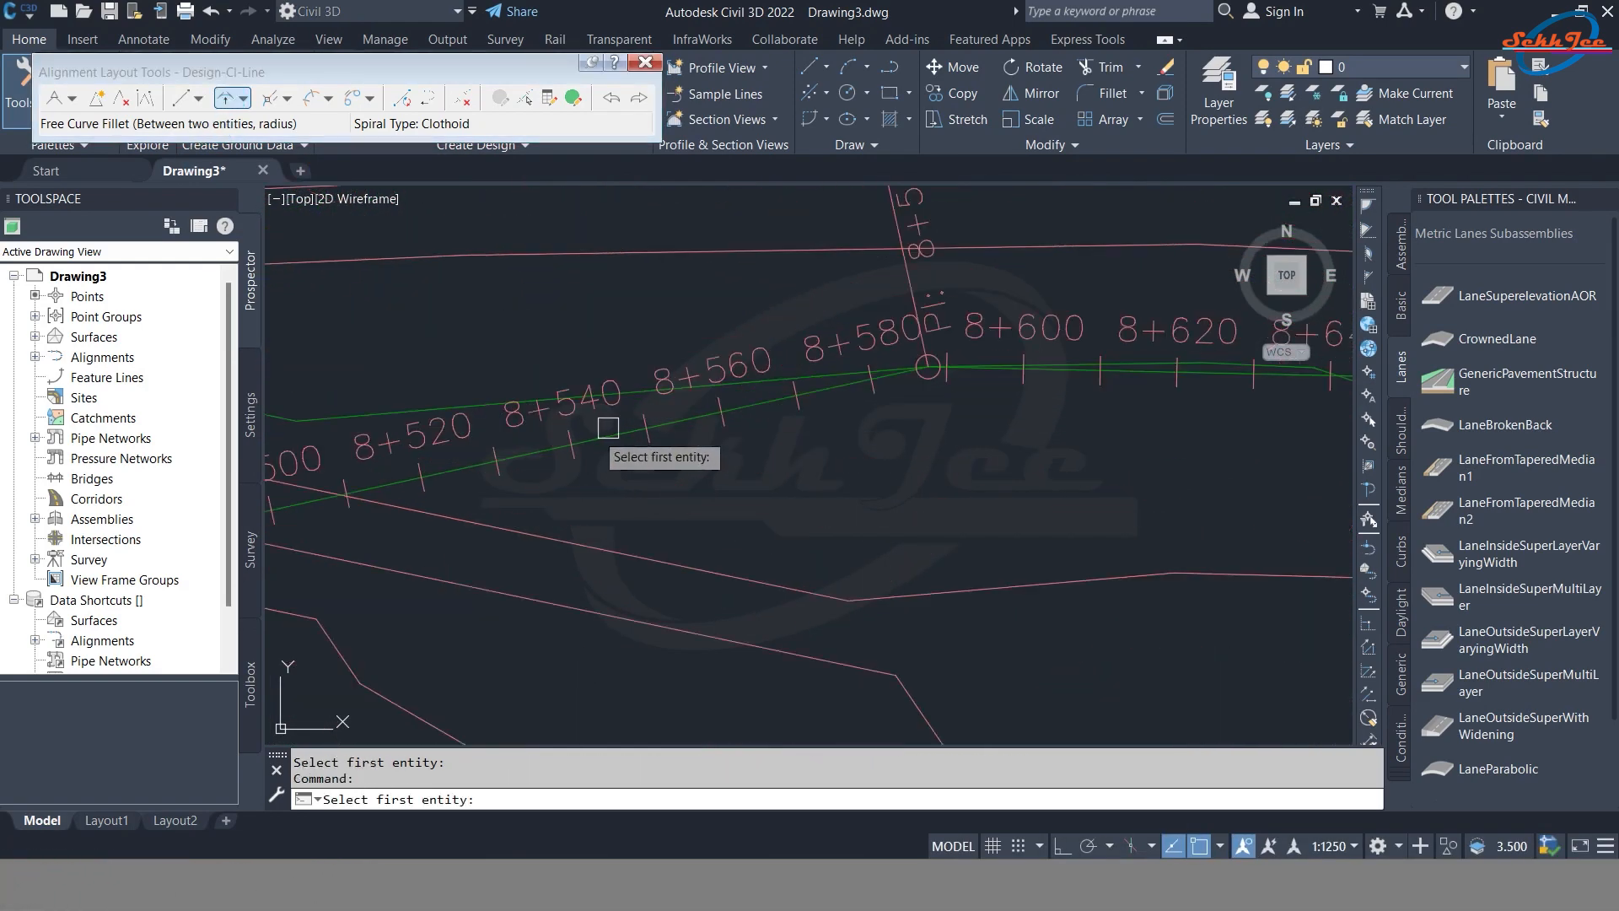
pyautogui.scroll(1, 994, 437)
pyautogui.click(1151, 449)
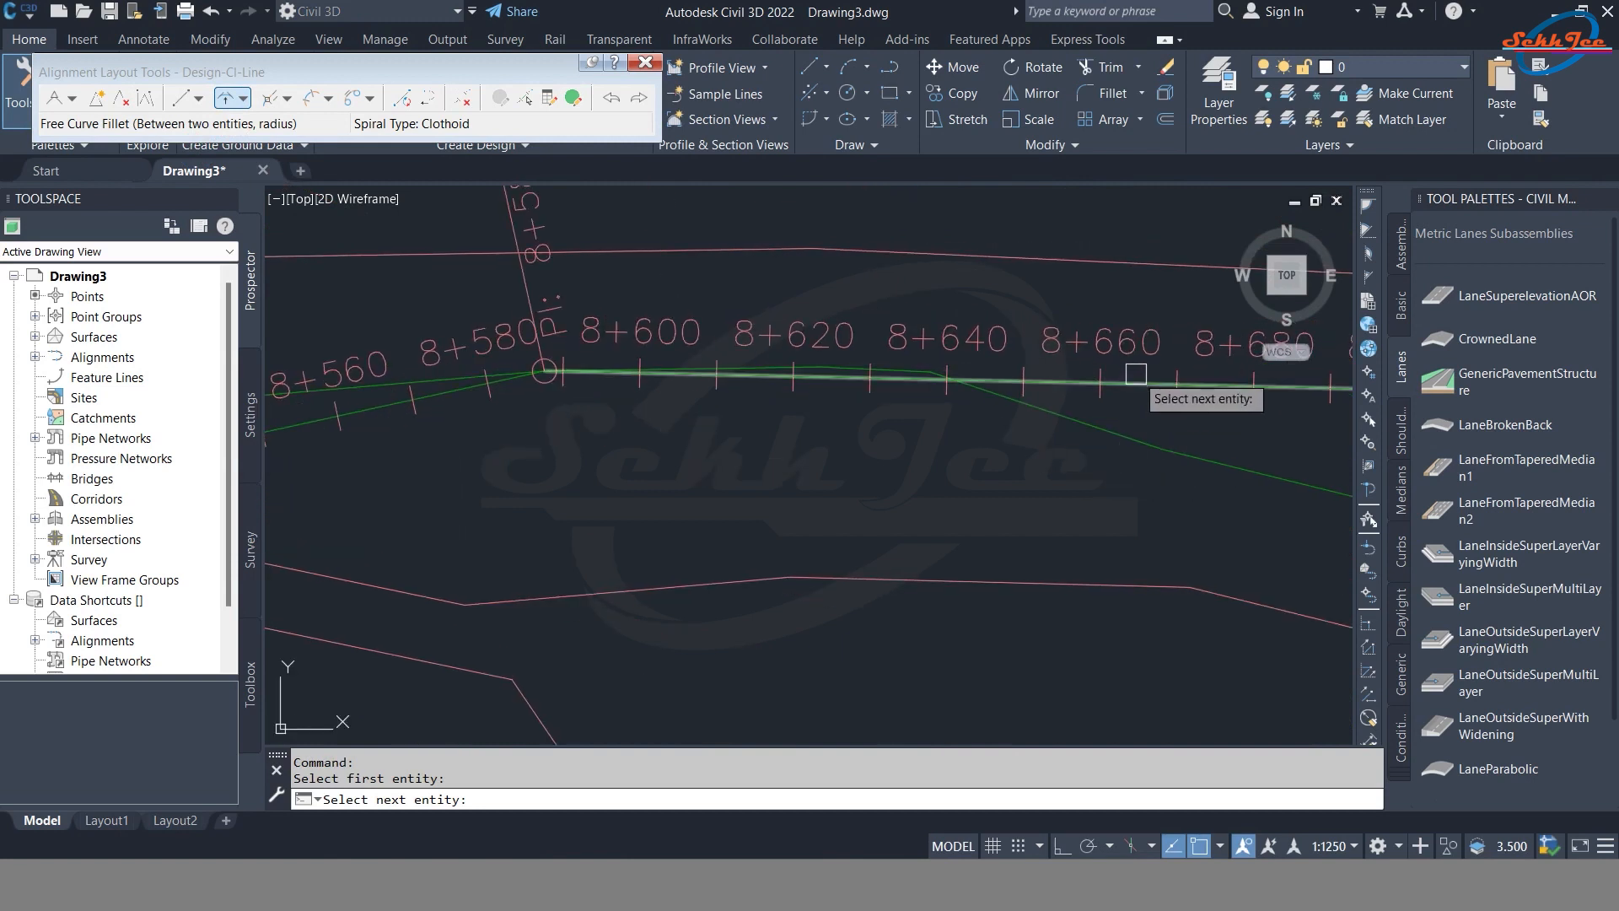
pyautogui.click(1137, 384)
pyautogui.click(1179, 458)
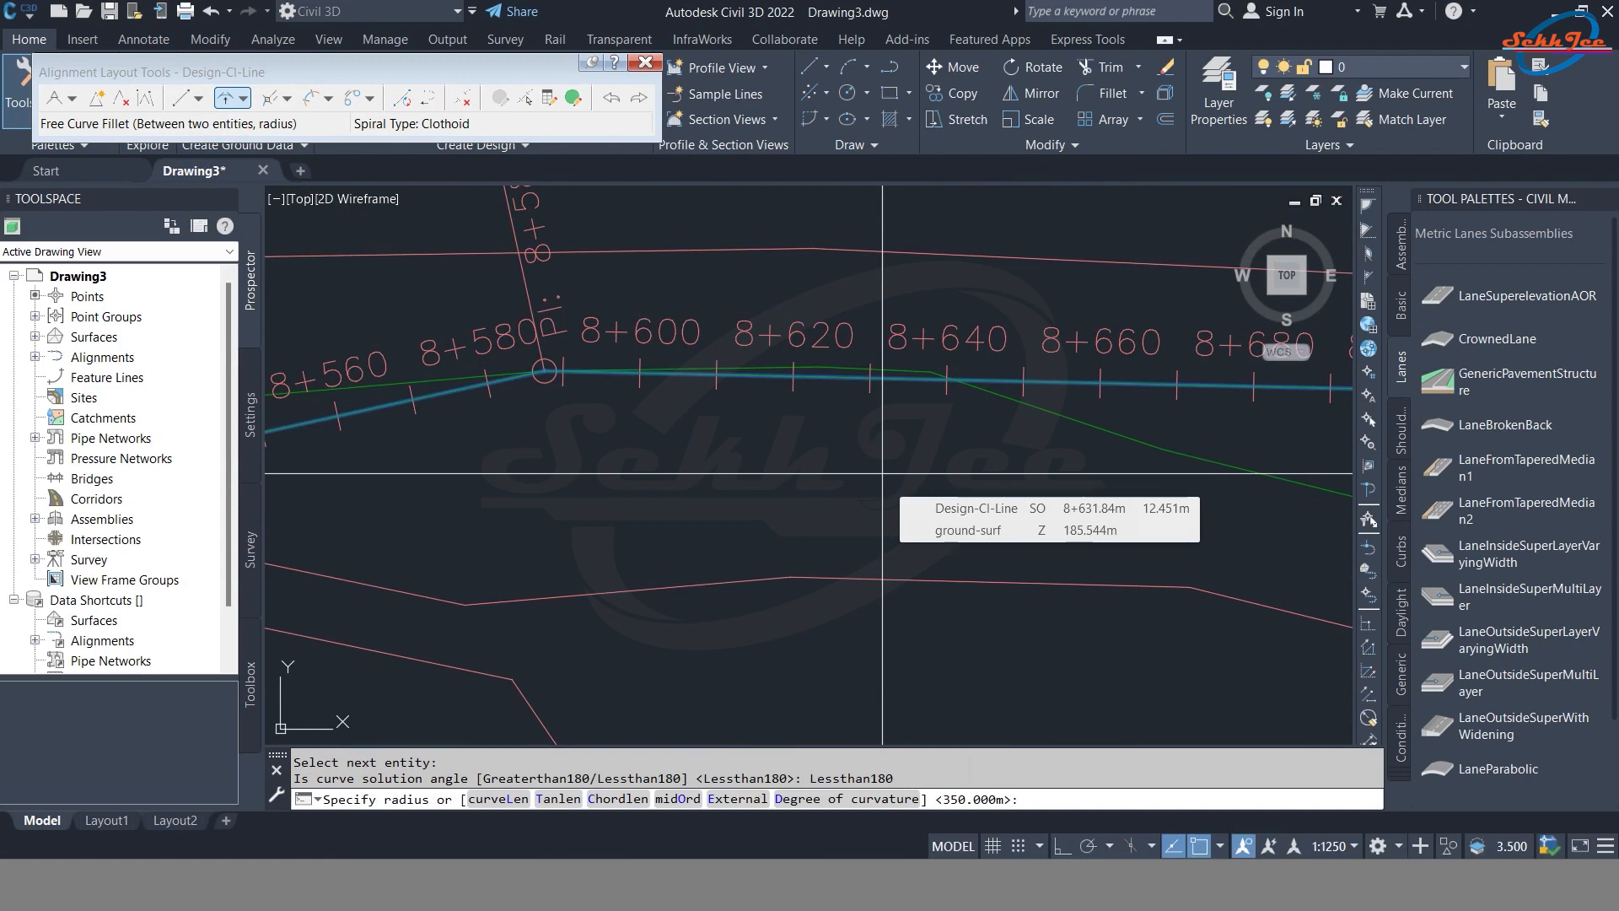
pyautogui.write('2000')
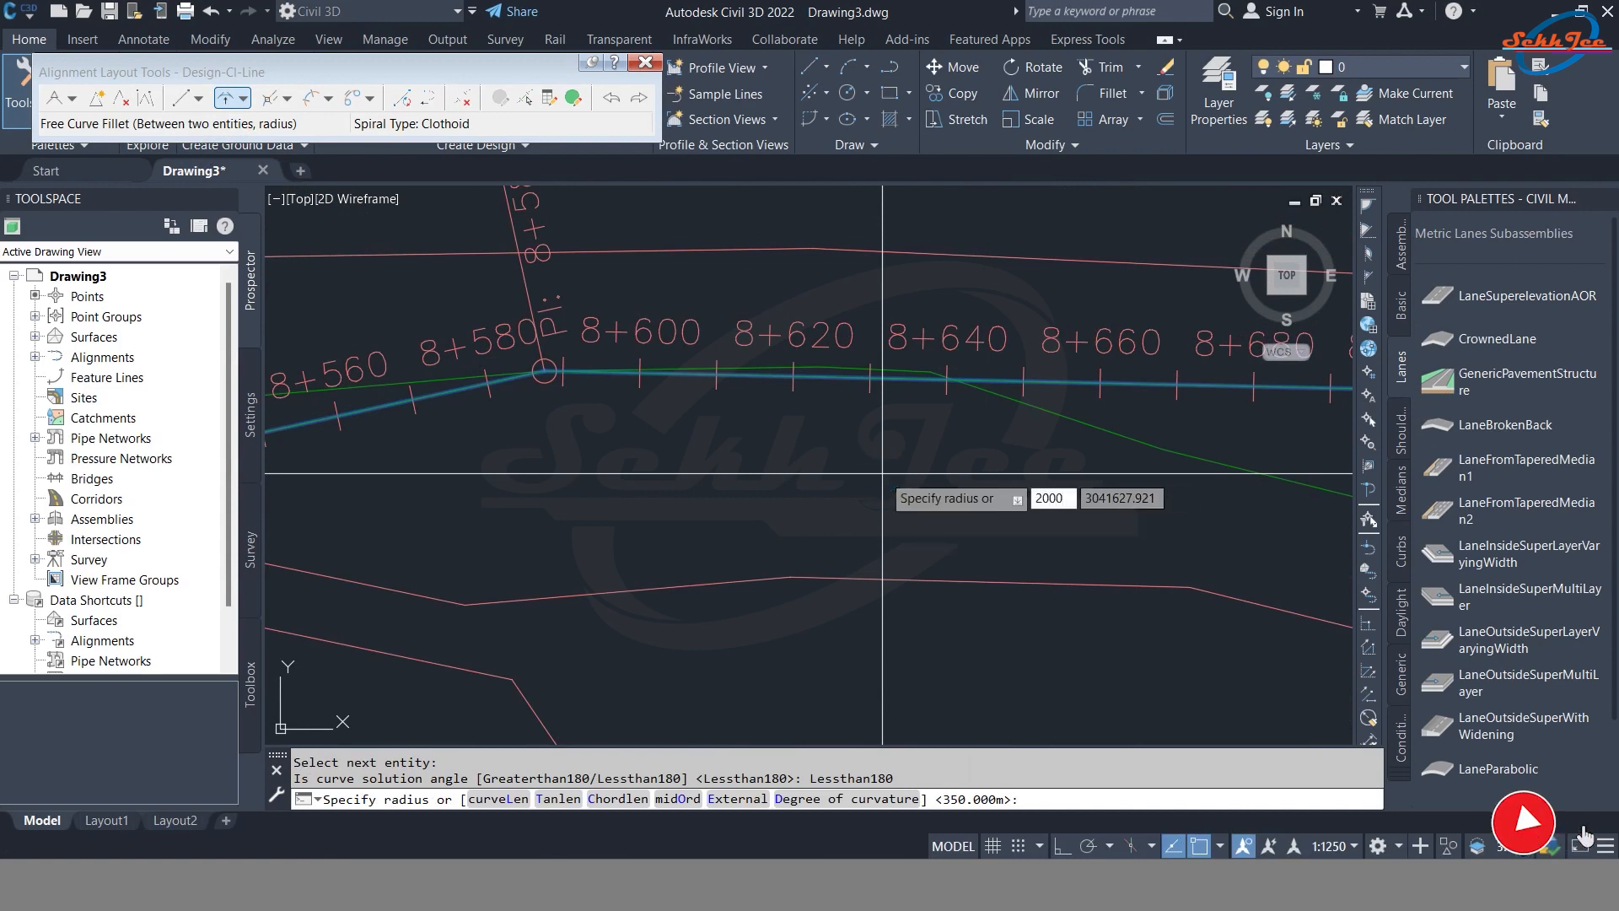
pyautogui.press('Return')
# - Examine the filleted centerline along the surface, back to its start at station 0+000
pyautogui.scroll(-8, 877, 477)
pyautogui.scroll(-5, 873, 479)
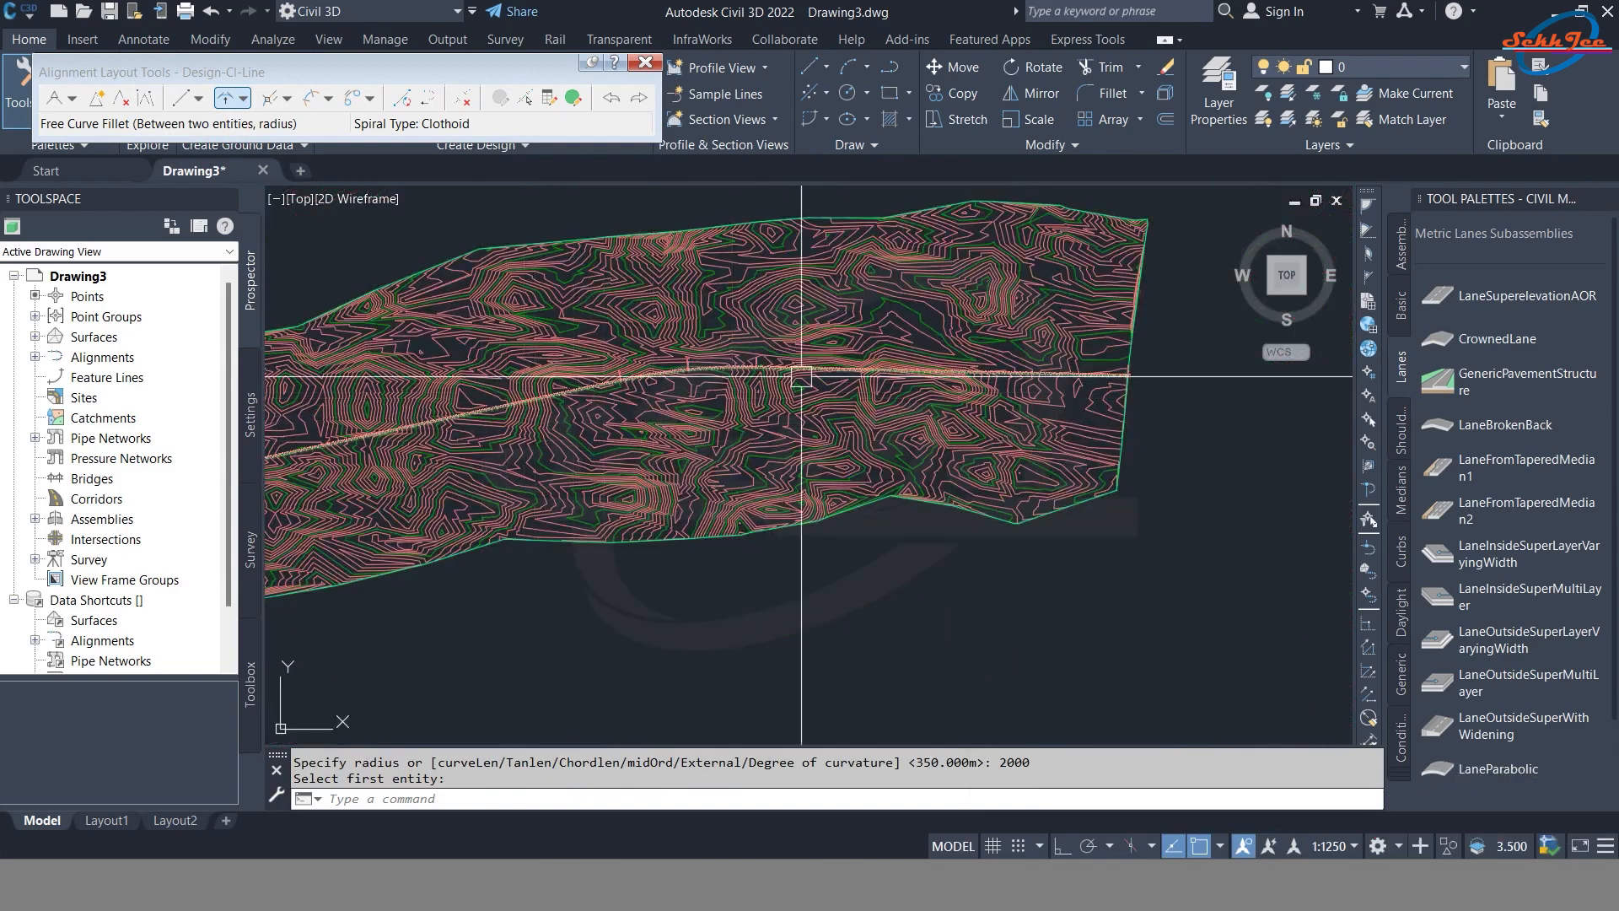
pyautogui.scroll(-3, 802, 376)
pyautogui.moveTo(810, 397); pyautogui.dragTo(726, 495, button='middle')
pyautogui.scroll(8, 697, 495)
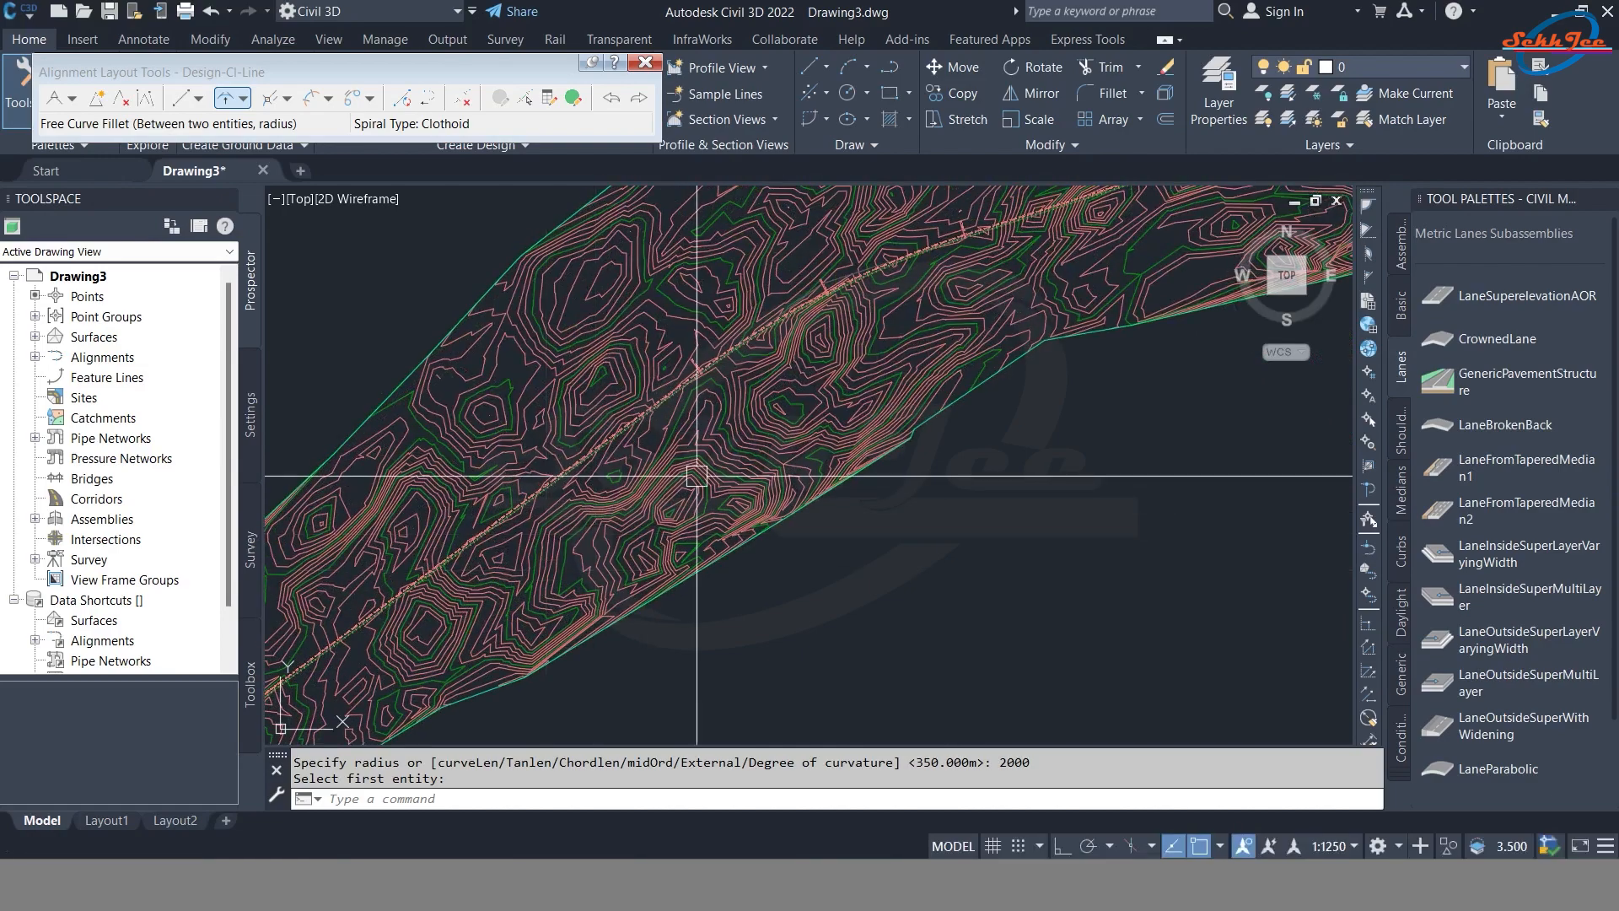
pyautogui.scroll(5, 697, 362)
pyautogui.scroll(-8, 911, 370)
pyautogui.scroll(8, 743, 362)
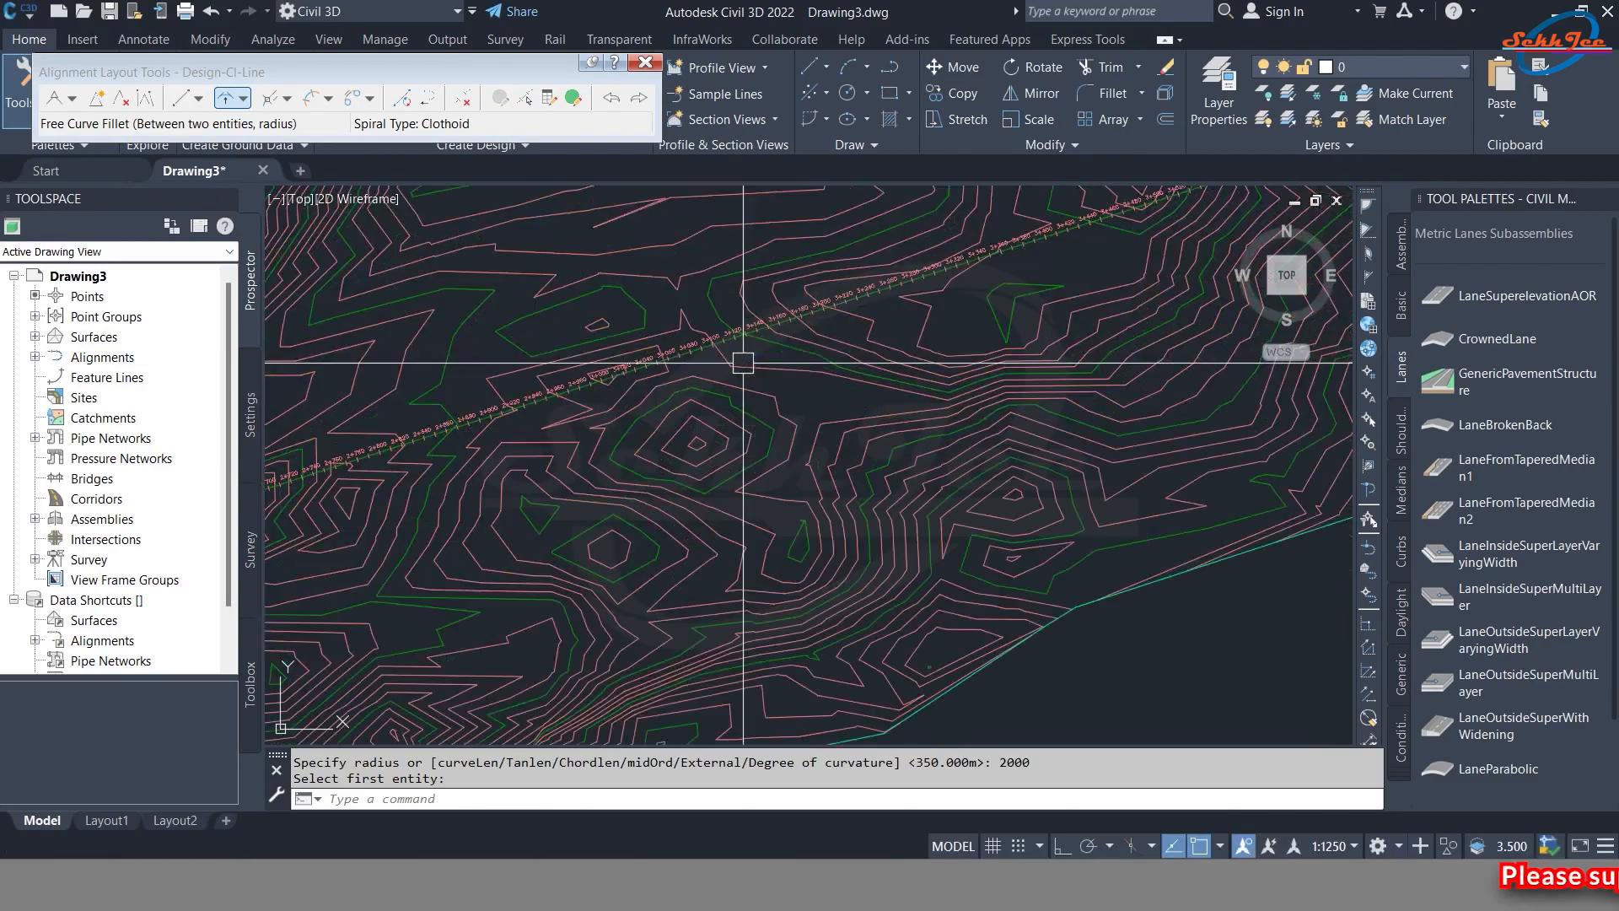
pyautogui.scroll(-5, 743, 363)
pyautogui.moveTo(744, 363); pyautogui.dragTo(846, 368, button='middle')
pyautogui.scroll(4, 633, 557)
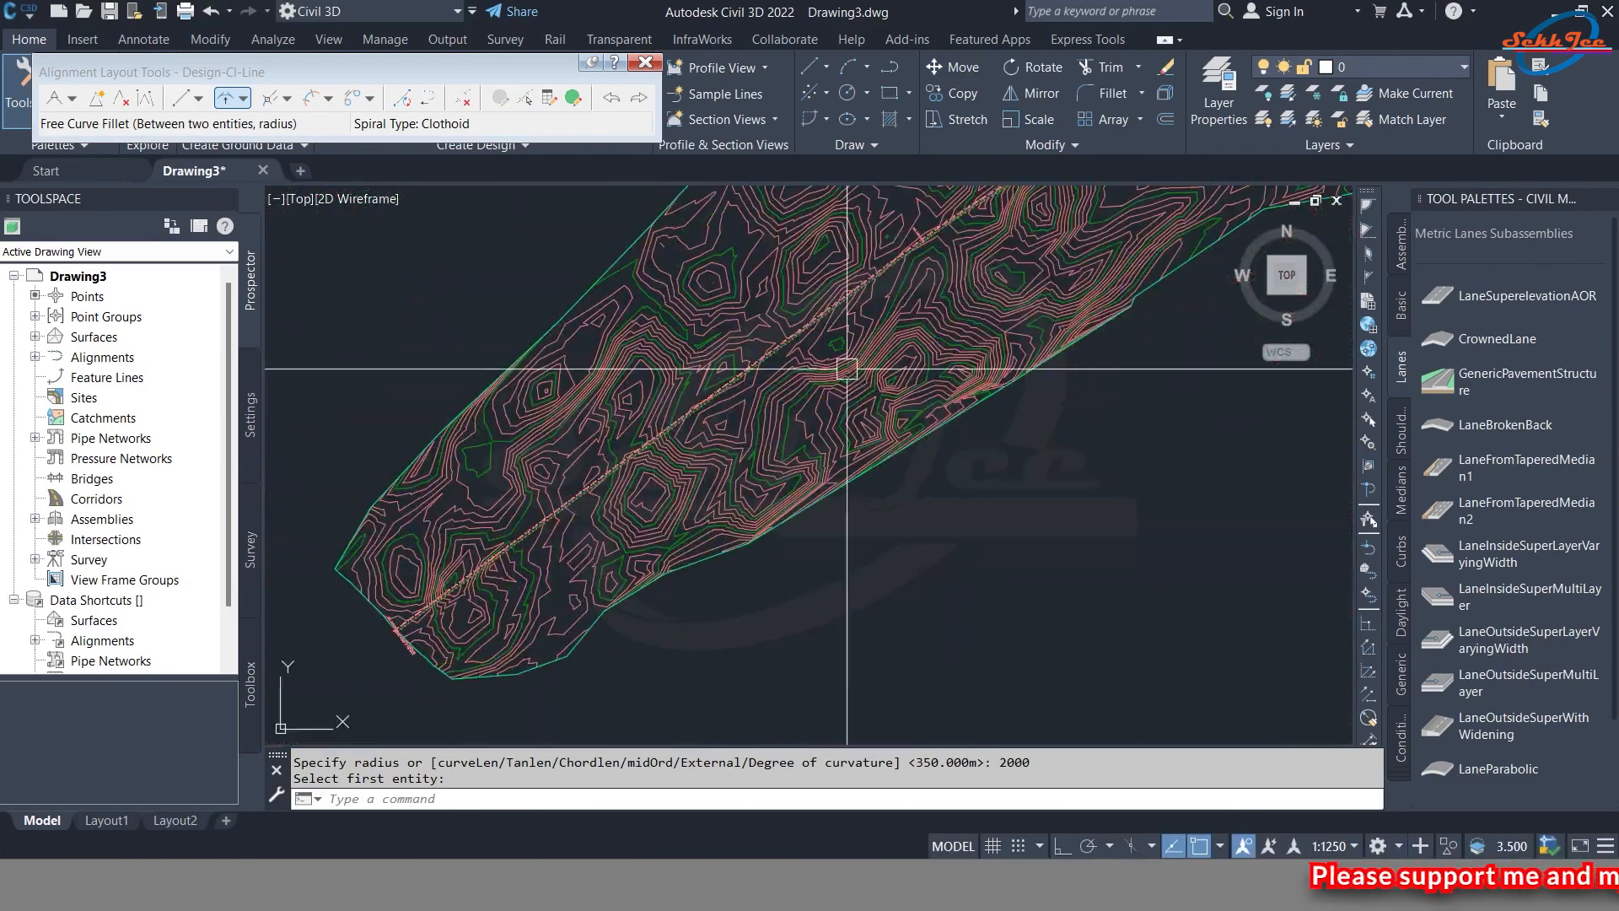
pyautogui.scroll(6, 497, 546)
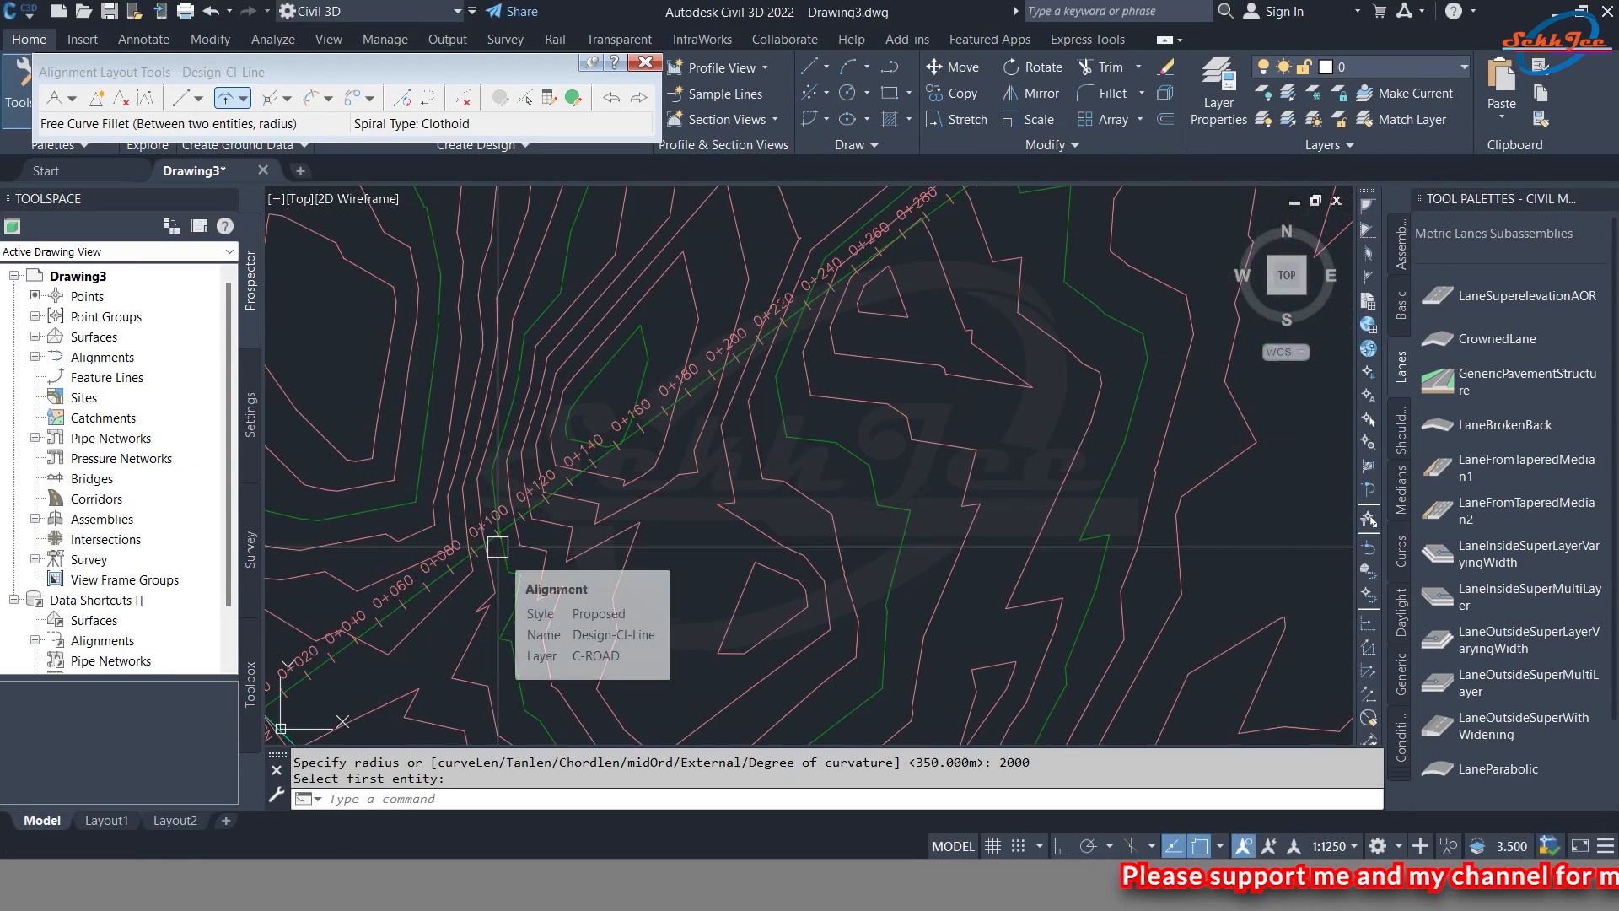
pyautogui.scroll(-7, 498, 546)
pyautogui.scroll(2, 571, 521)
pyautogui.moveTo(571, 521); pyautogui.dragTo(582, 555, button='middle')
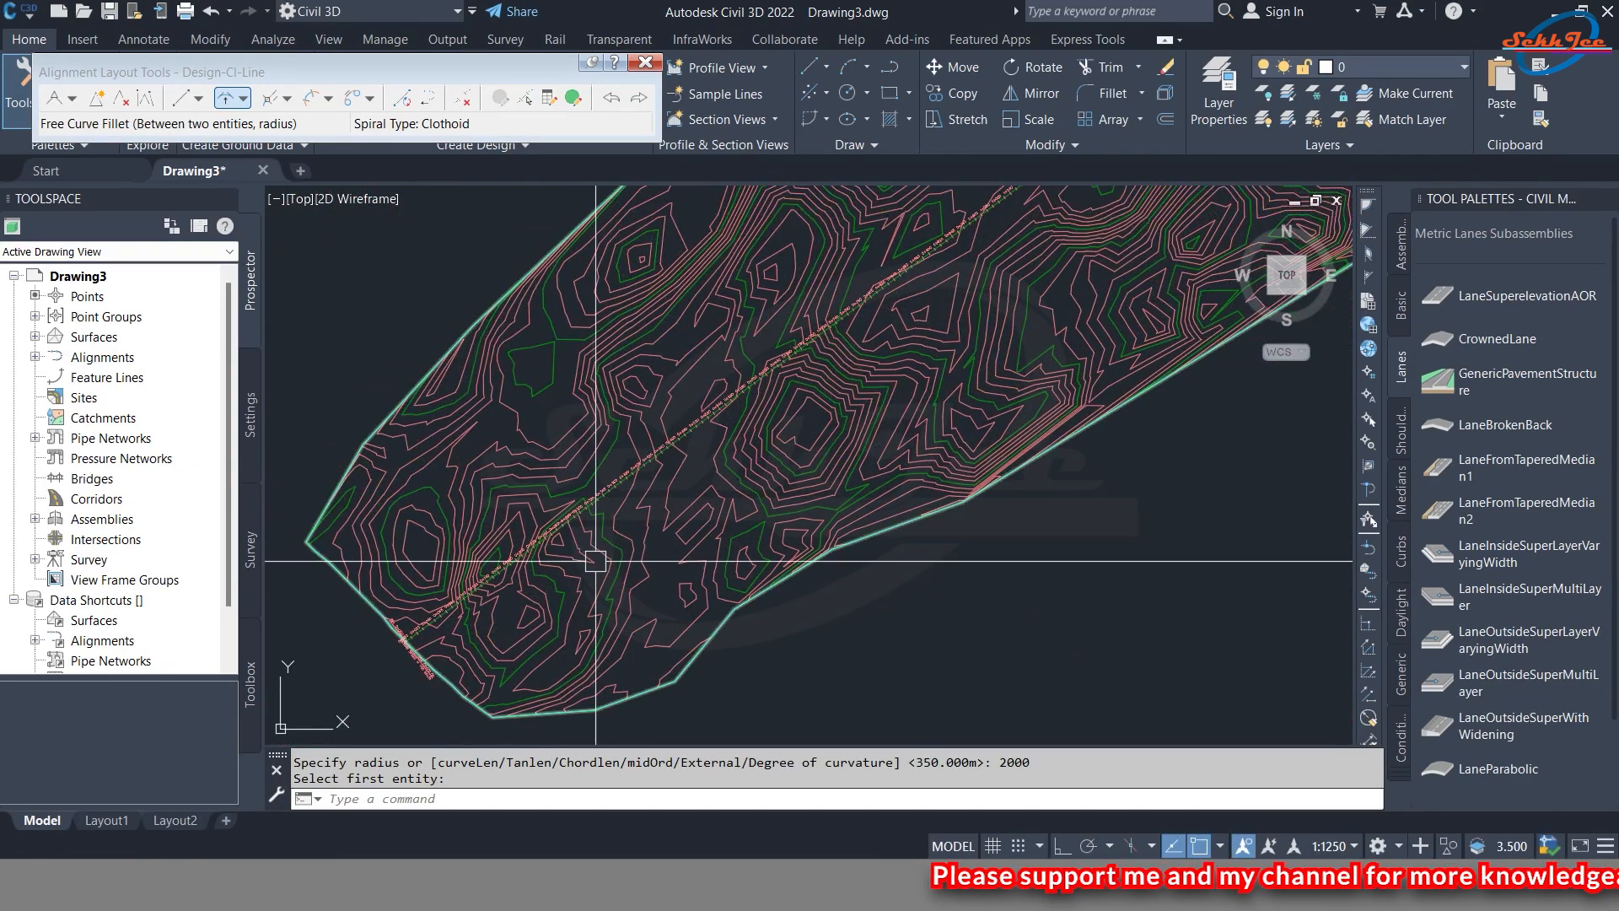
# - Remove the laid-out tangents and curves of the centerline from the surface
pyautogui.click(72, 98)
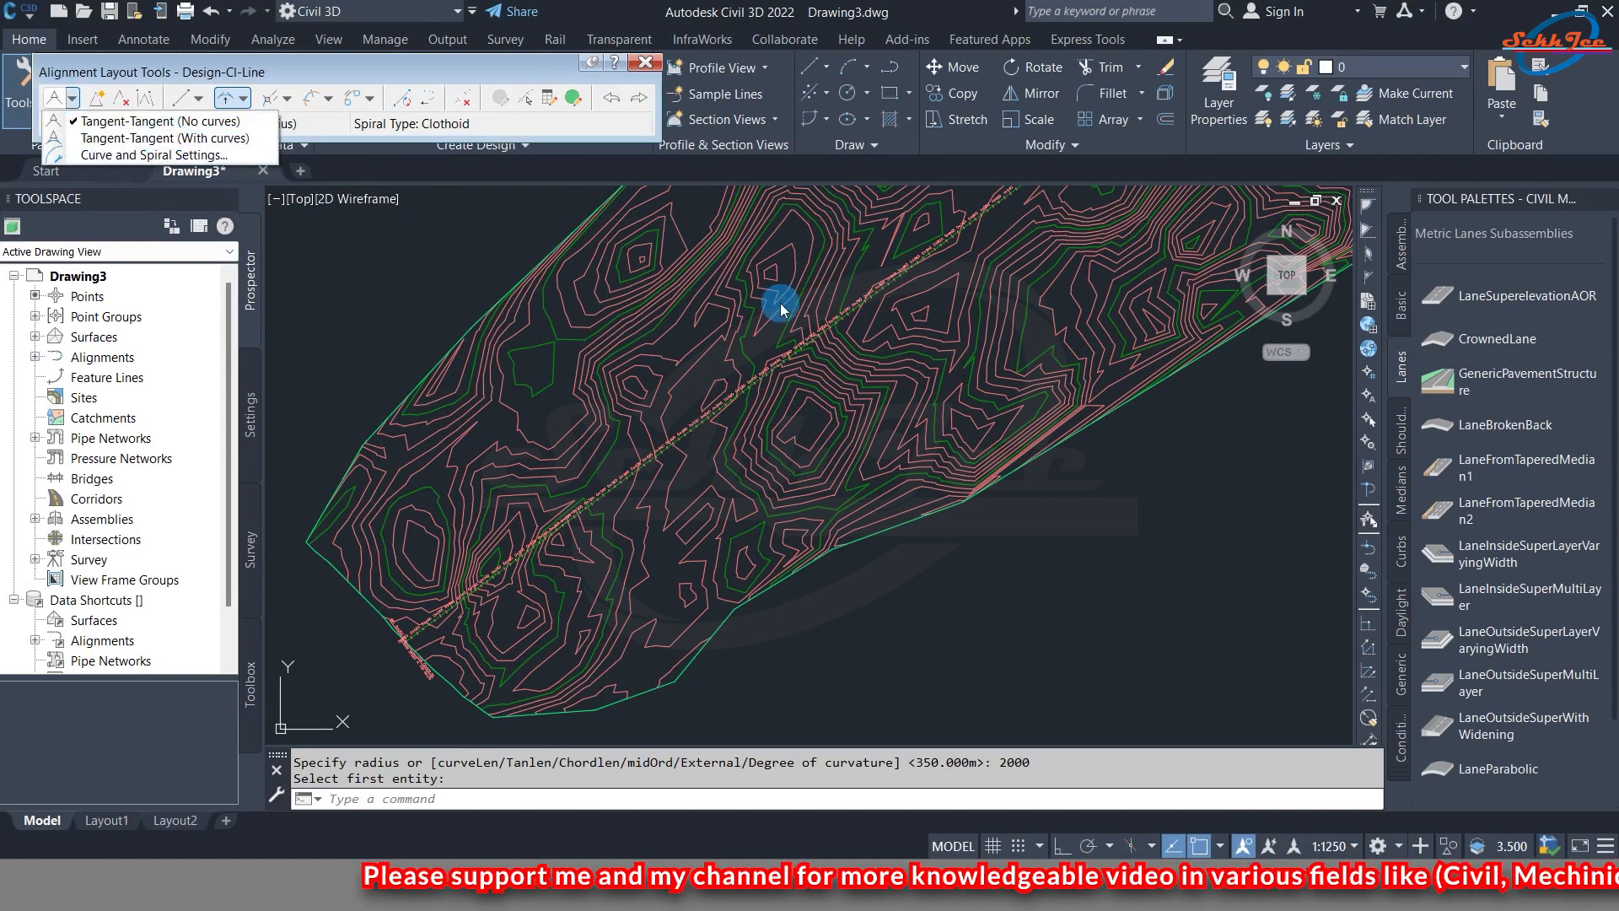
pyautogui.click(876, 416)
pyautogui.press('Escape')
pyautogui.scroll(-3, 452, 433)
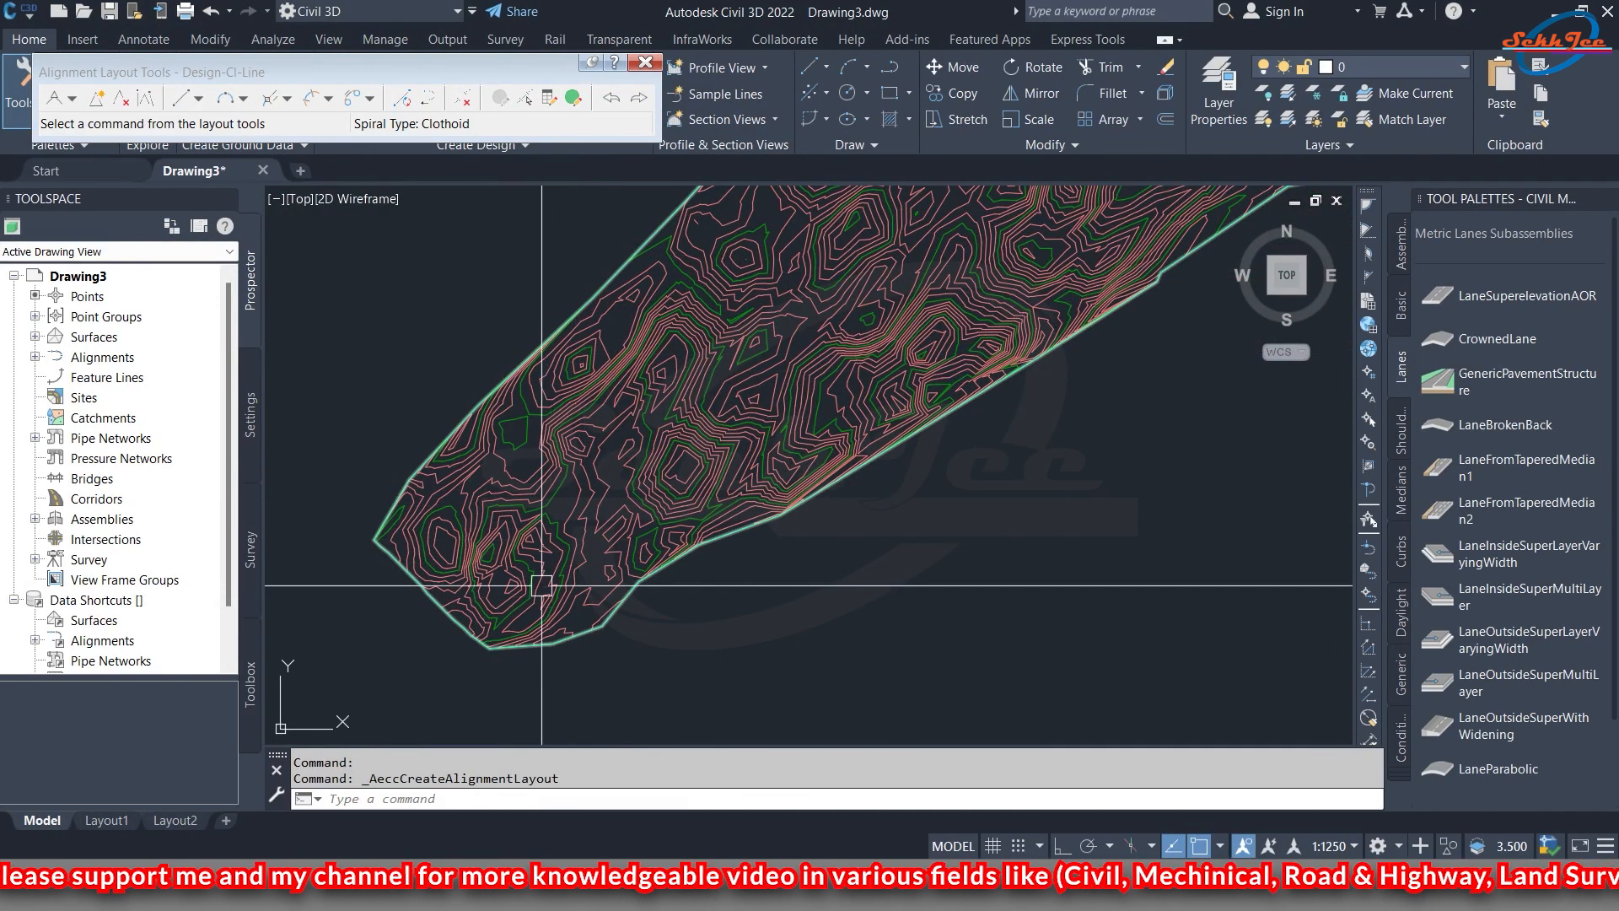
# - Set the default curve radius to 500 m in the Curve and Spiral Settings, with only the curve enabled
pyautogui.click(78, 99)
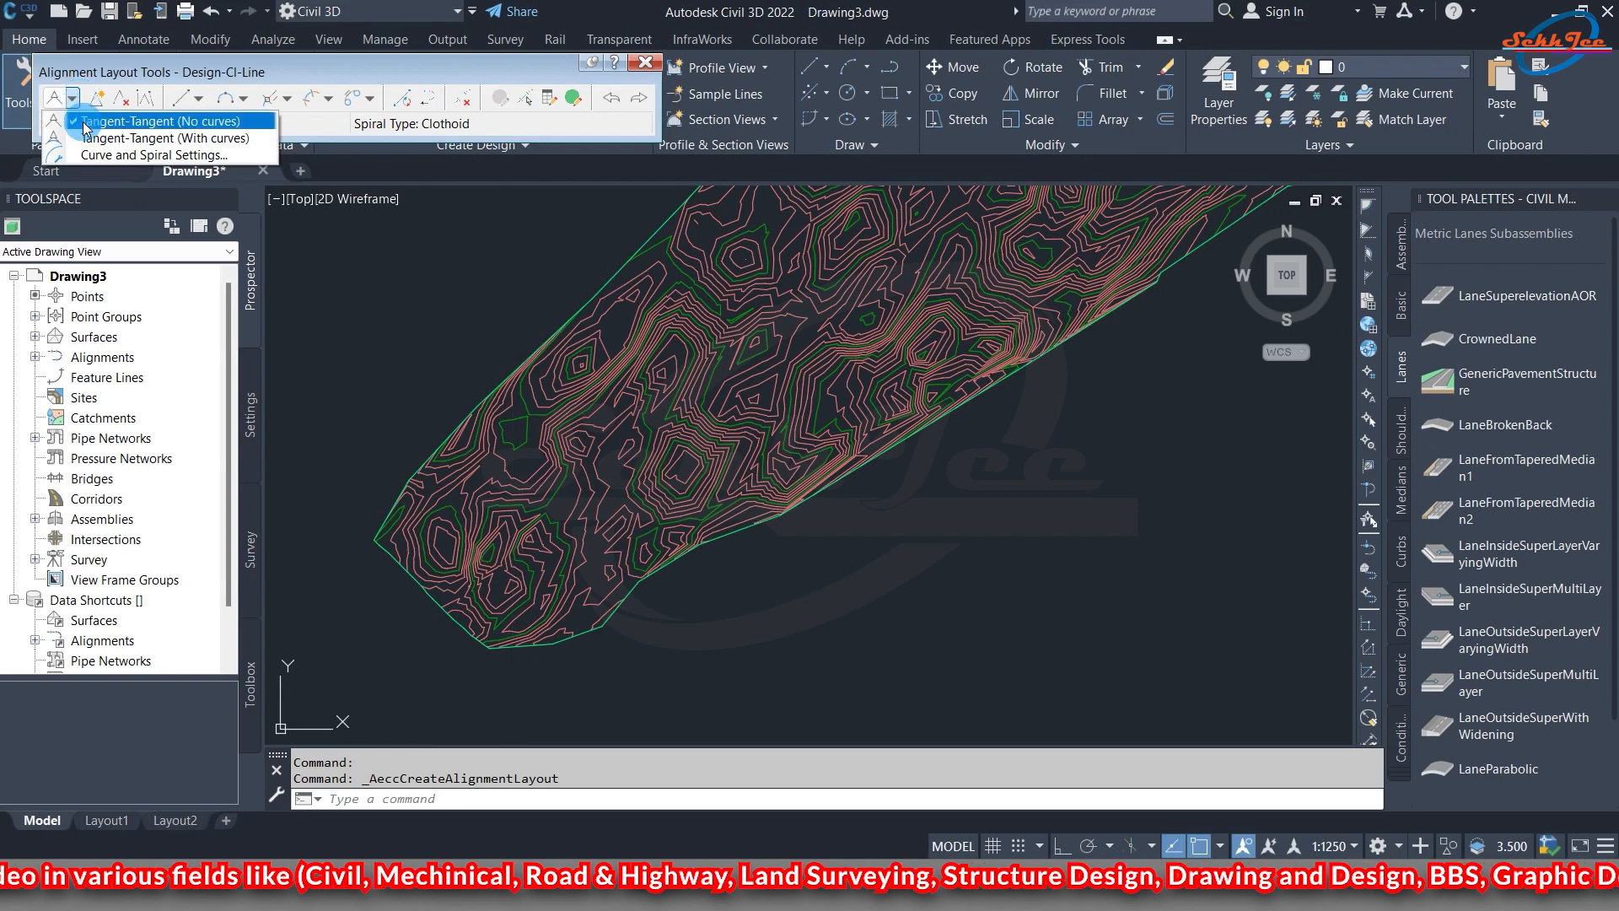
pyautogui.click(173, 156)
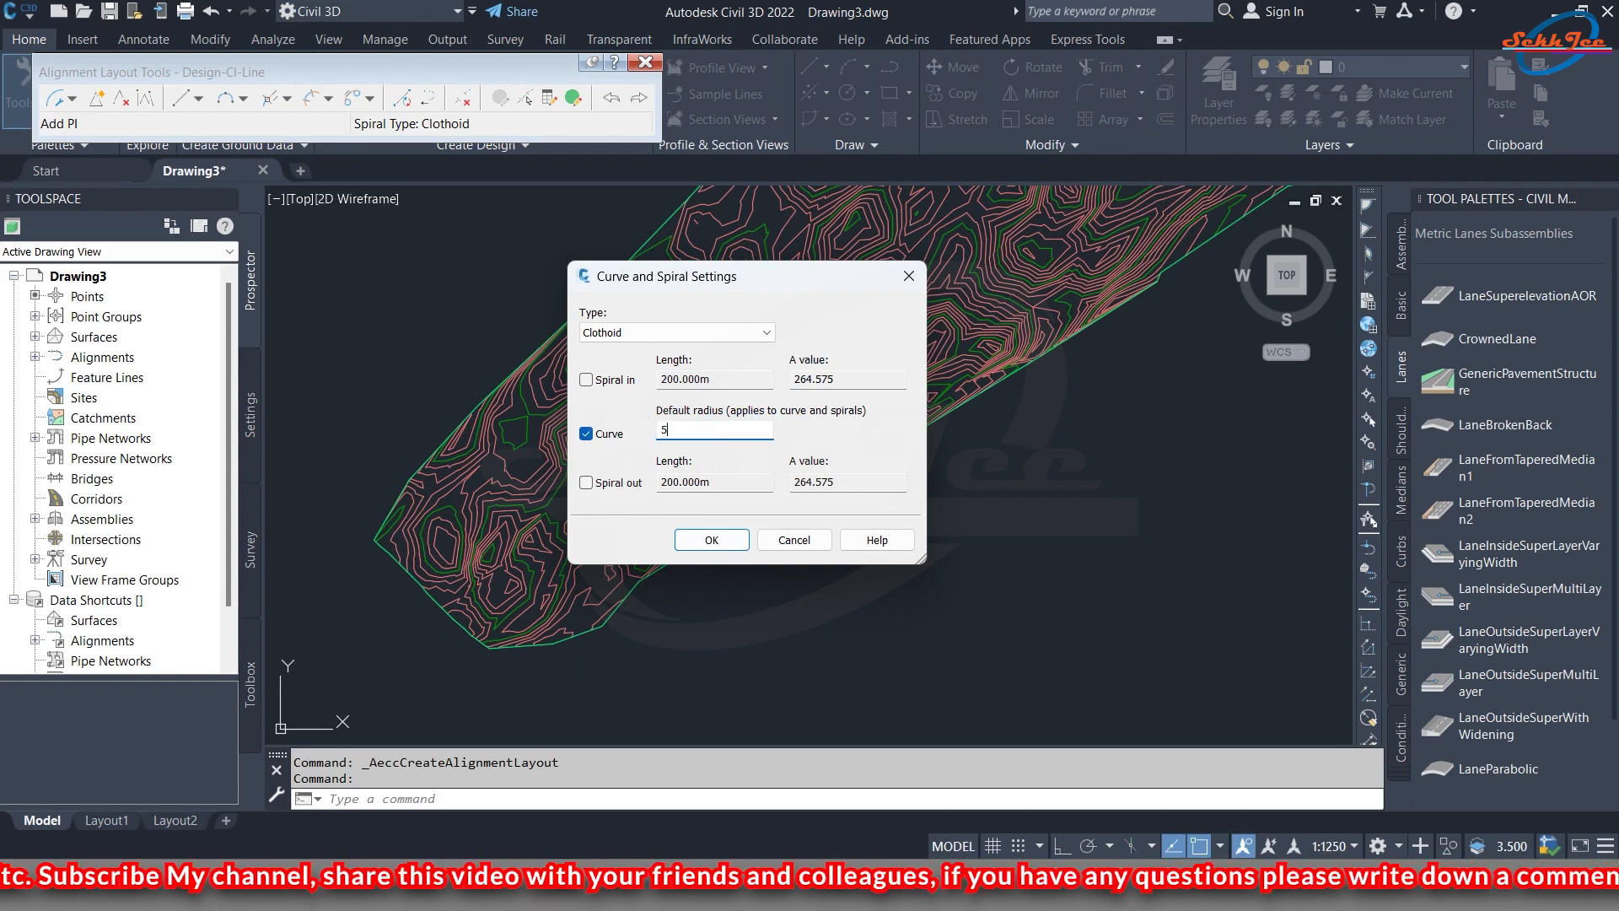
pyautogui.click(719, 539)
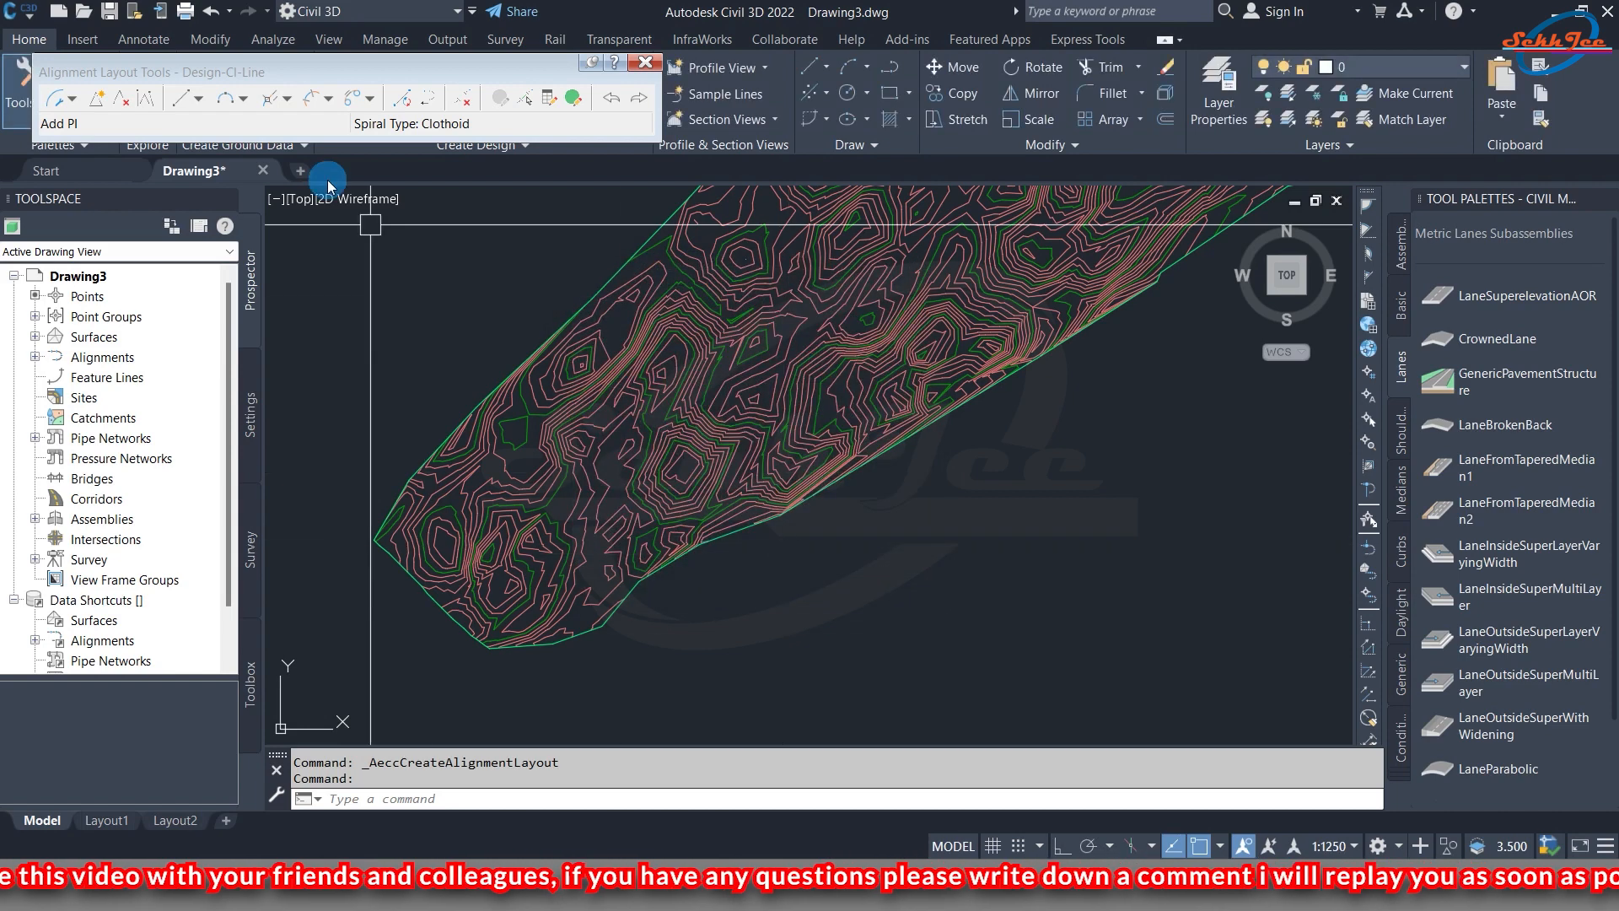
# - Start a Tangent-Tangent (With curves) layout at the surface's southwest end and place its intersection points up to the crest of the first bend
pyautogui.click(77, 100)
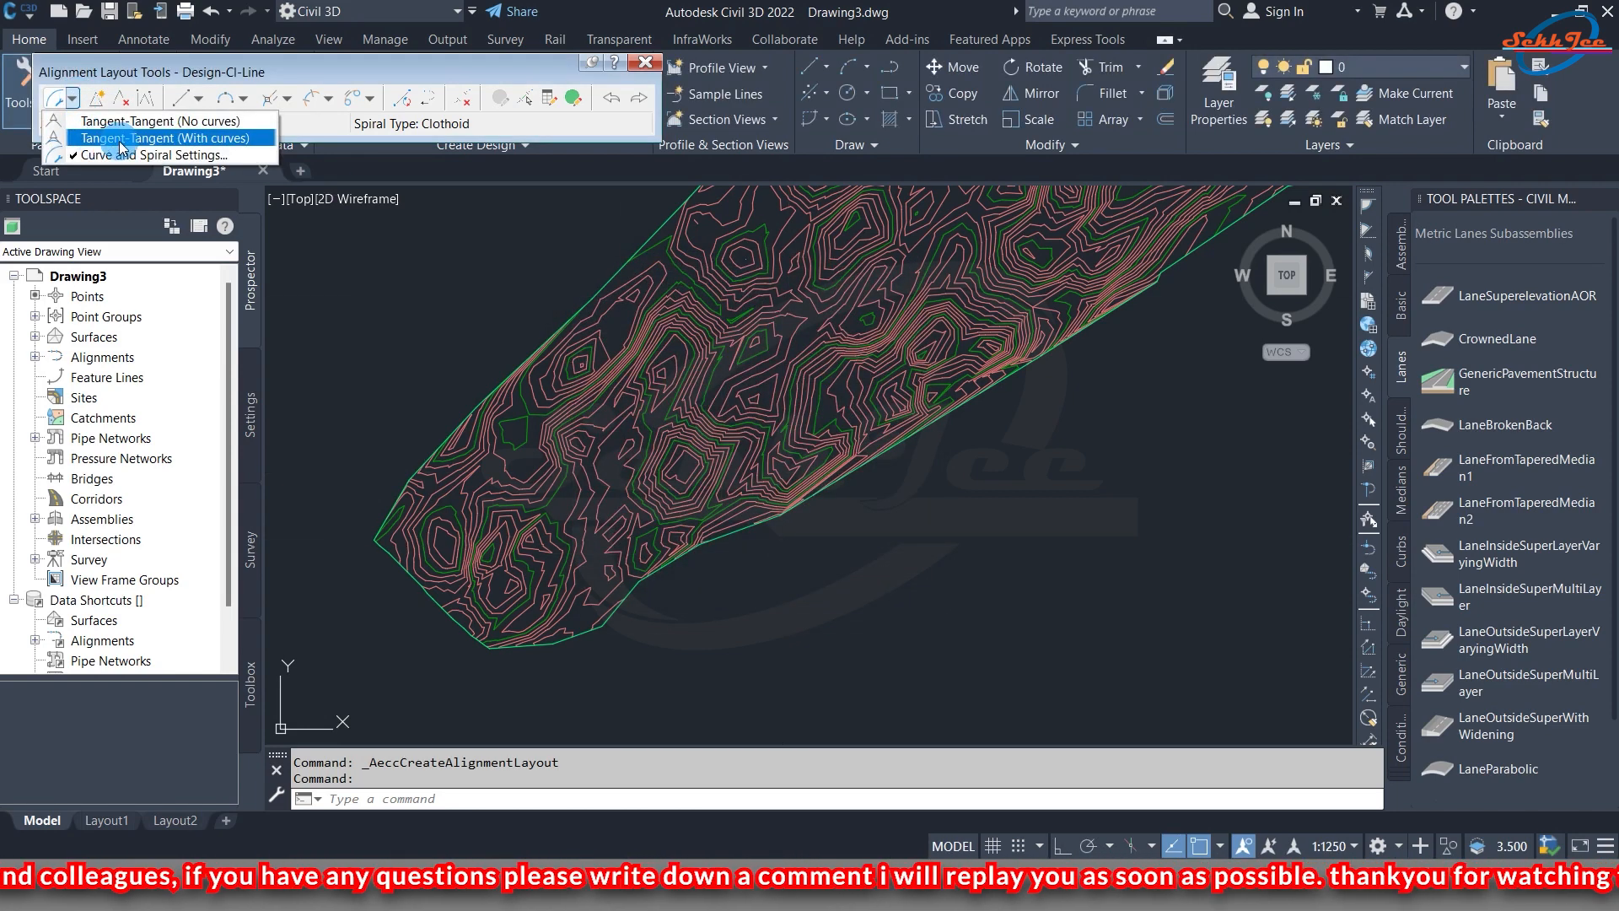
pyautogui.click(188, 139)
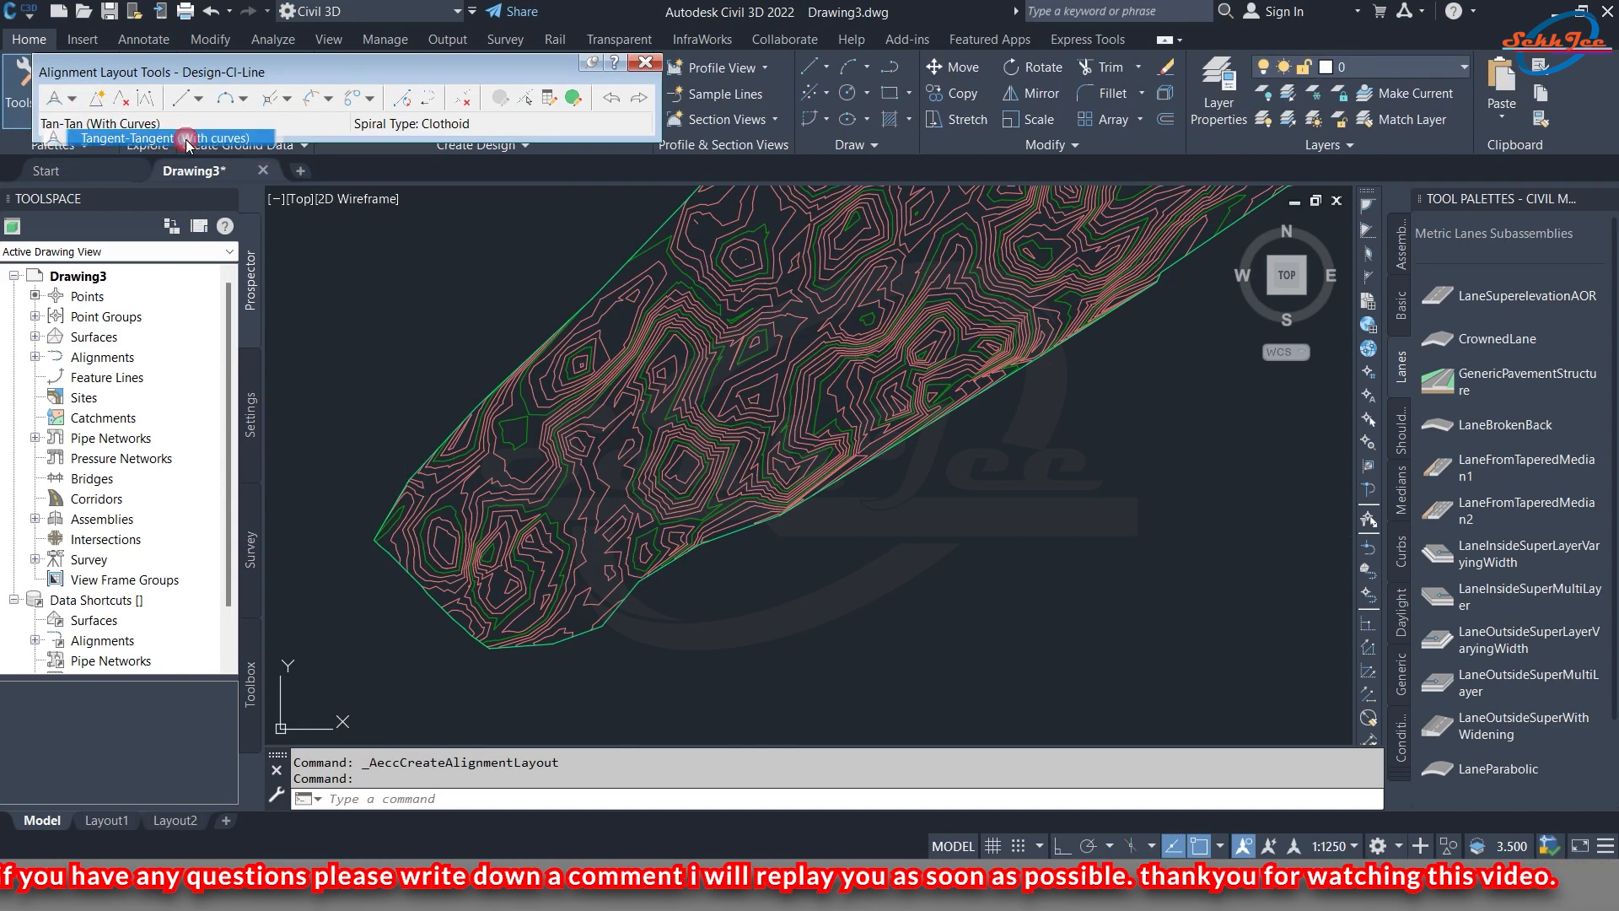
pyautogui.click(438, 604)
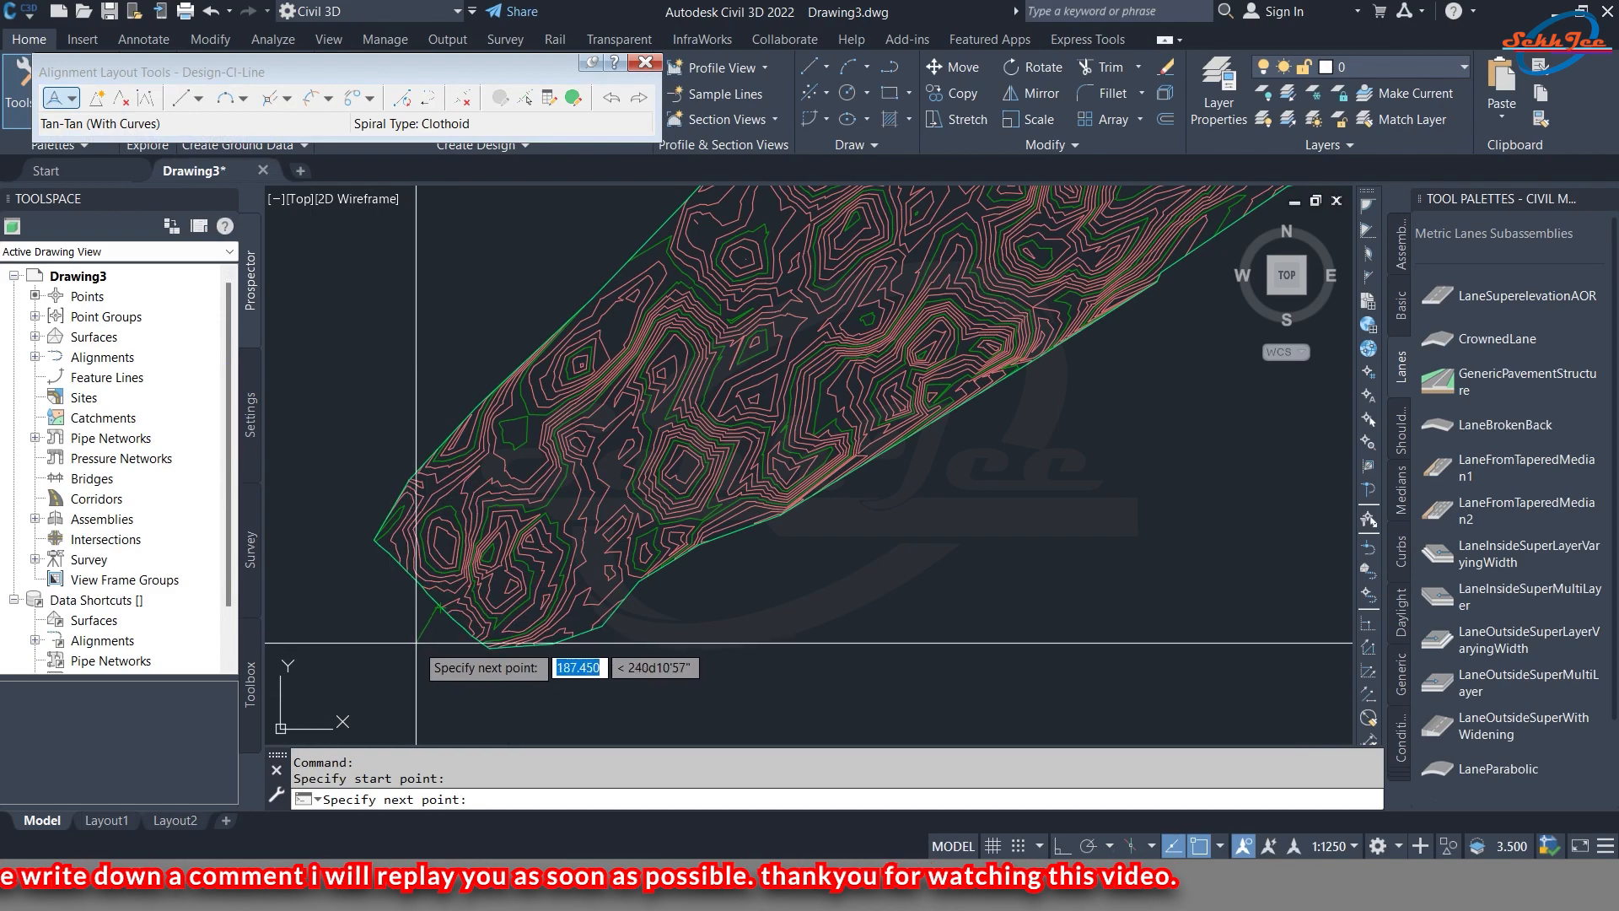
pyautogui.scroll(-3, 430, 650)
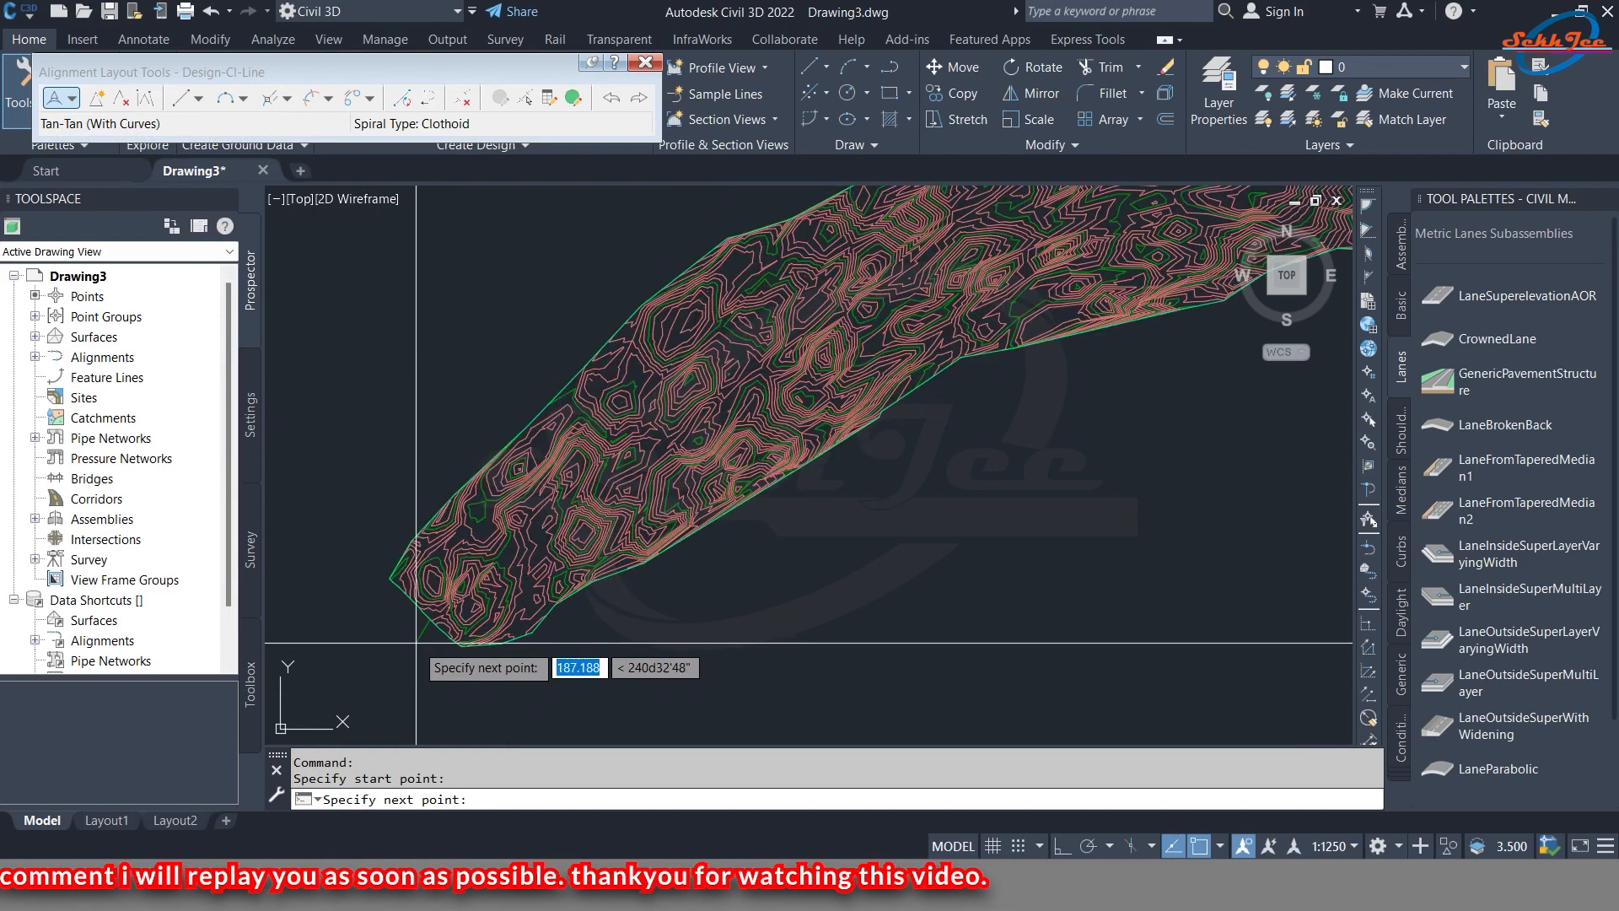
pyautogui.scroll(4, 631, 460)
pyautogui.scroll(3, 641, 439)
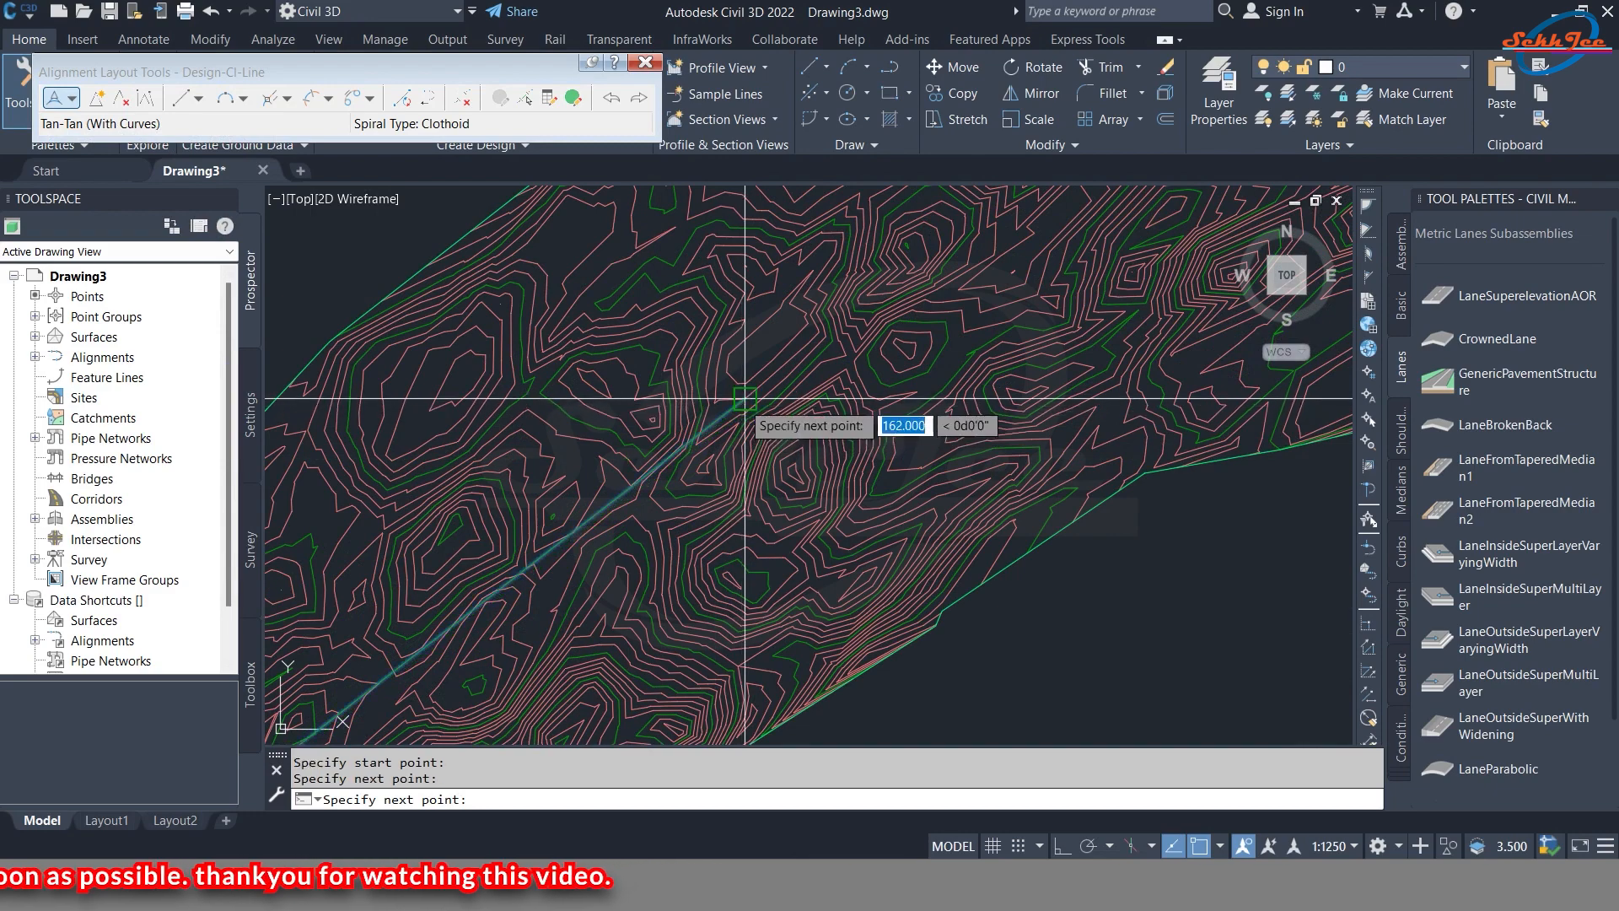
pyautogui.scroll(-5, 745, 398)
pyautogui.scroll(3, 860, 371)
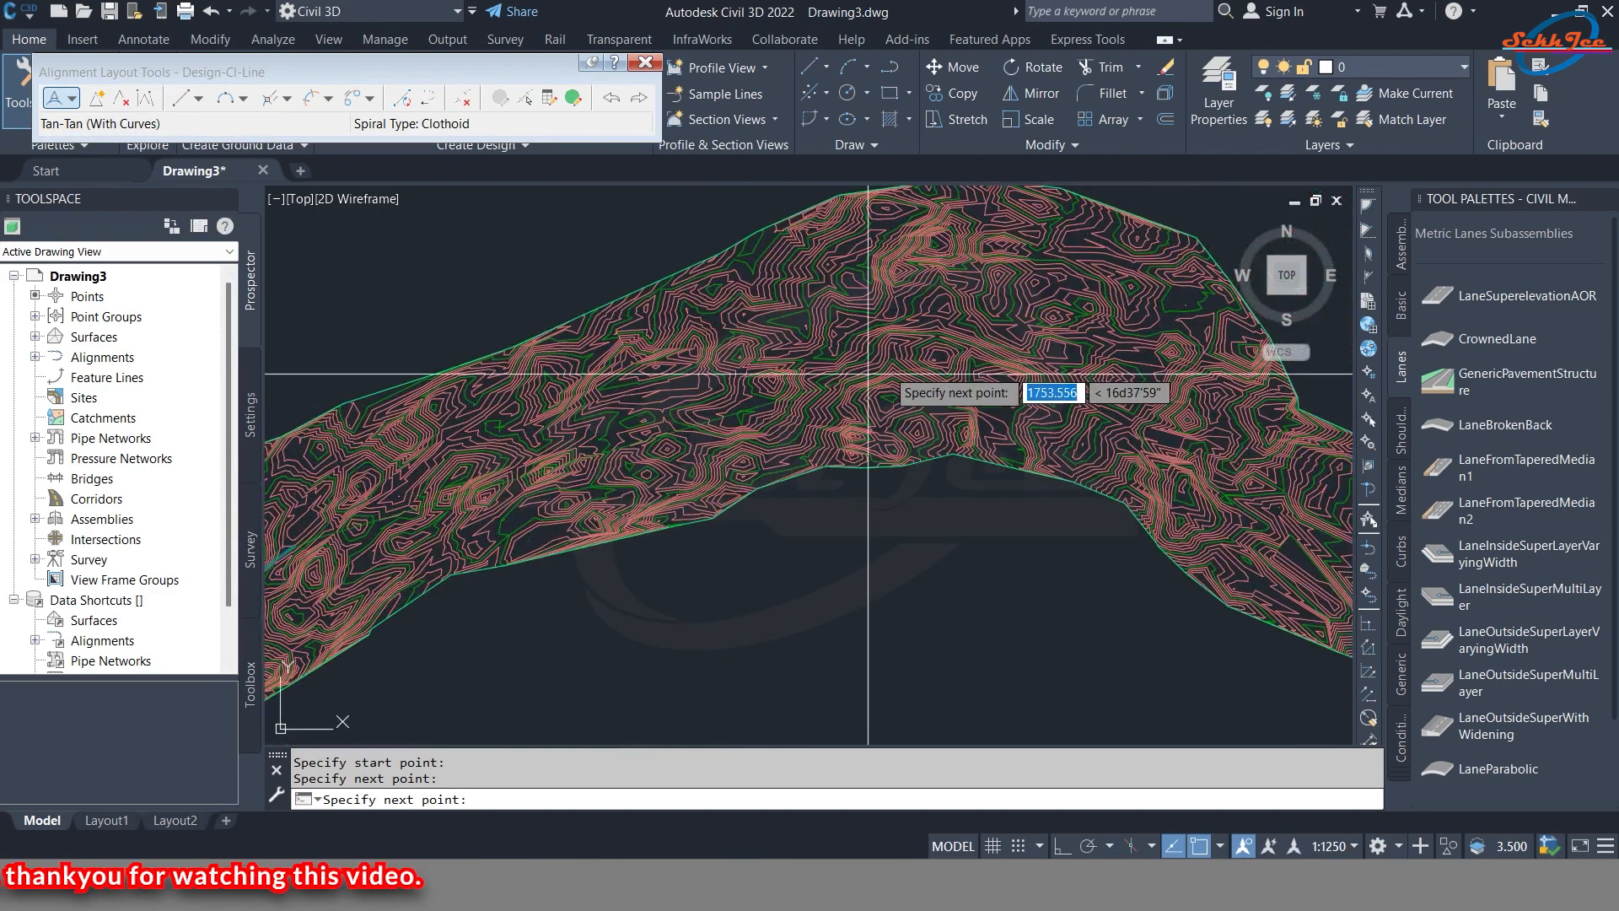
pyautogui.scroll(-3, 868, 374)
pyautogui.click(788, 351)
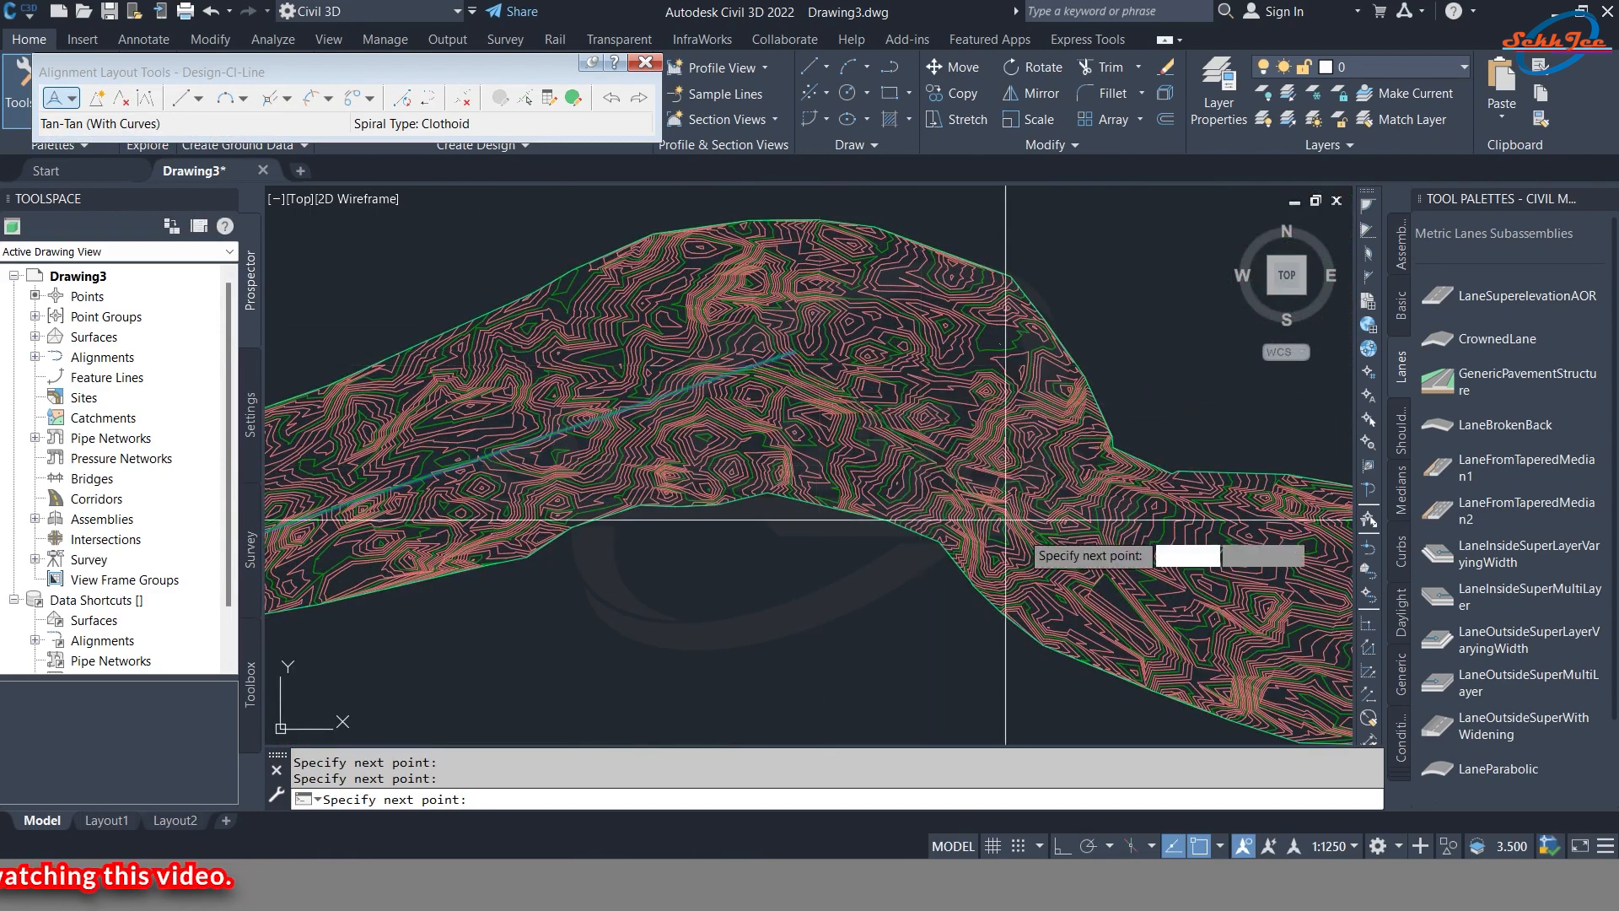
# - Place the remaining intersection points through the lower bend to the surface's east end and finish the alignment layout
pyautogui.scroll(-4, 1005, 520)
pyautogui.scroll(2, 869, 473)
pyautogui.scroll(-2, 877, 463)
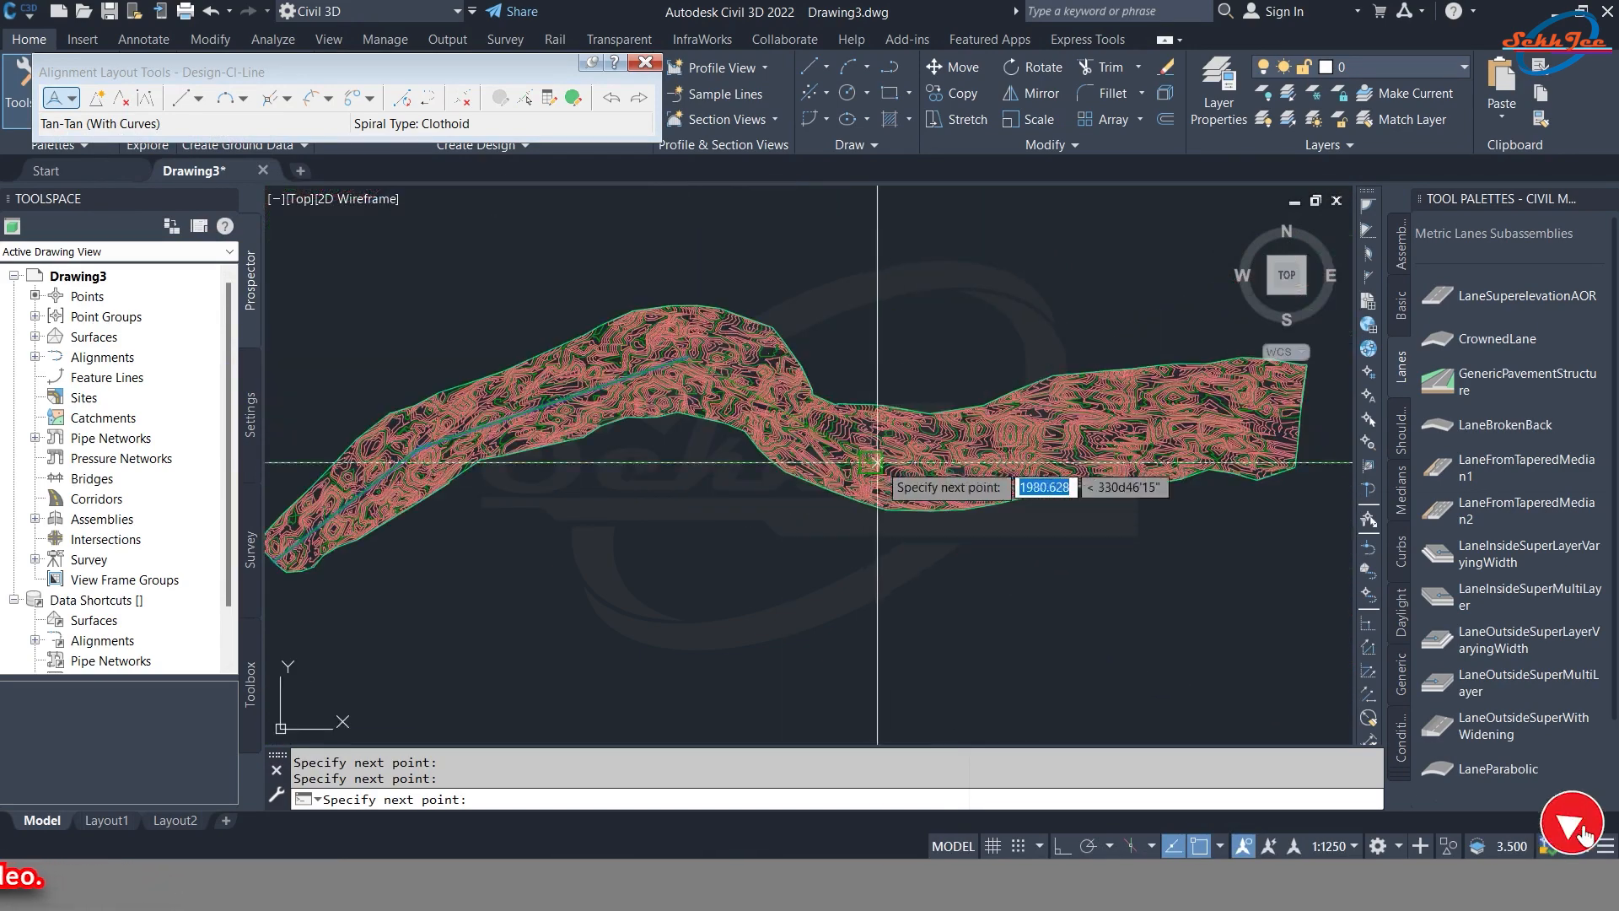
pyautogui.scroll(2, 877, 462)
pyautogui.scroll(5, 894, 460)
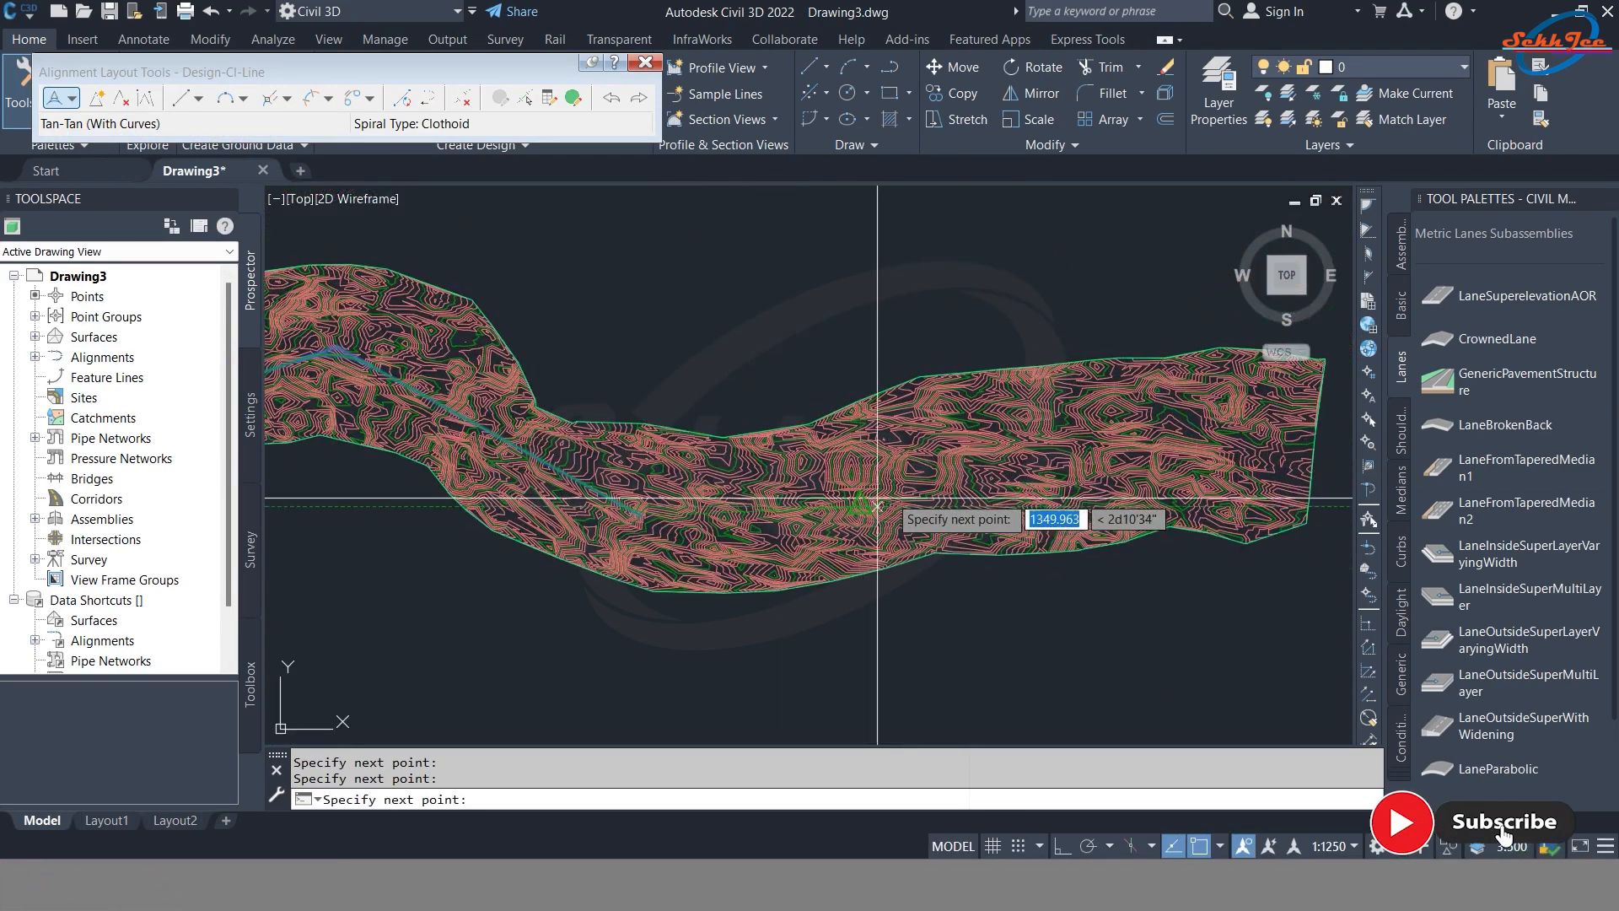
pyautogui.scroll(-4, 1012, 447)
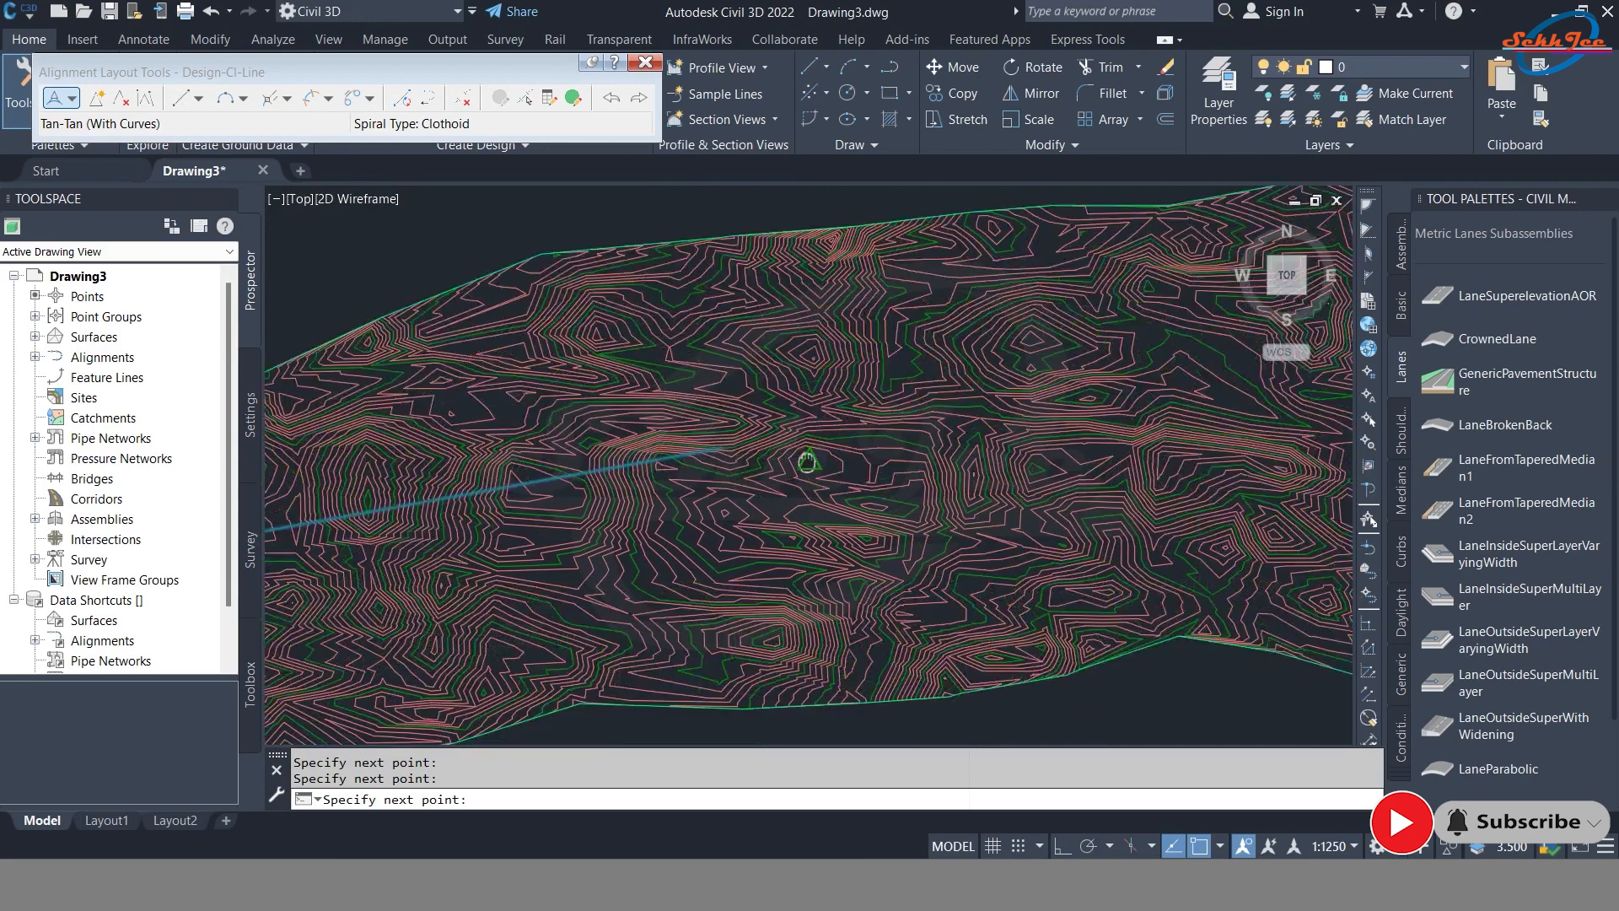
pyautogui.scroll(3, 1118, 413)
pyautogui.click(1061, 447)
pyautogui.press('Return')
# - Add a radius dimension to the first curve of the alignment, near station 1+700
pyautogui.scroll(-5, 1061, 448)
pyautogui.scroll(3, 480, 560)
pyautogui.scroll(5, 495, 372)
pyautogui.scroll(4, 750, 348)
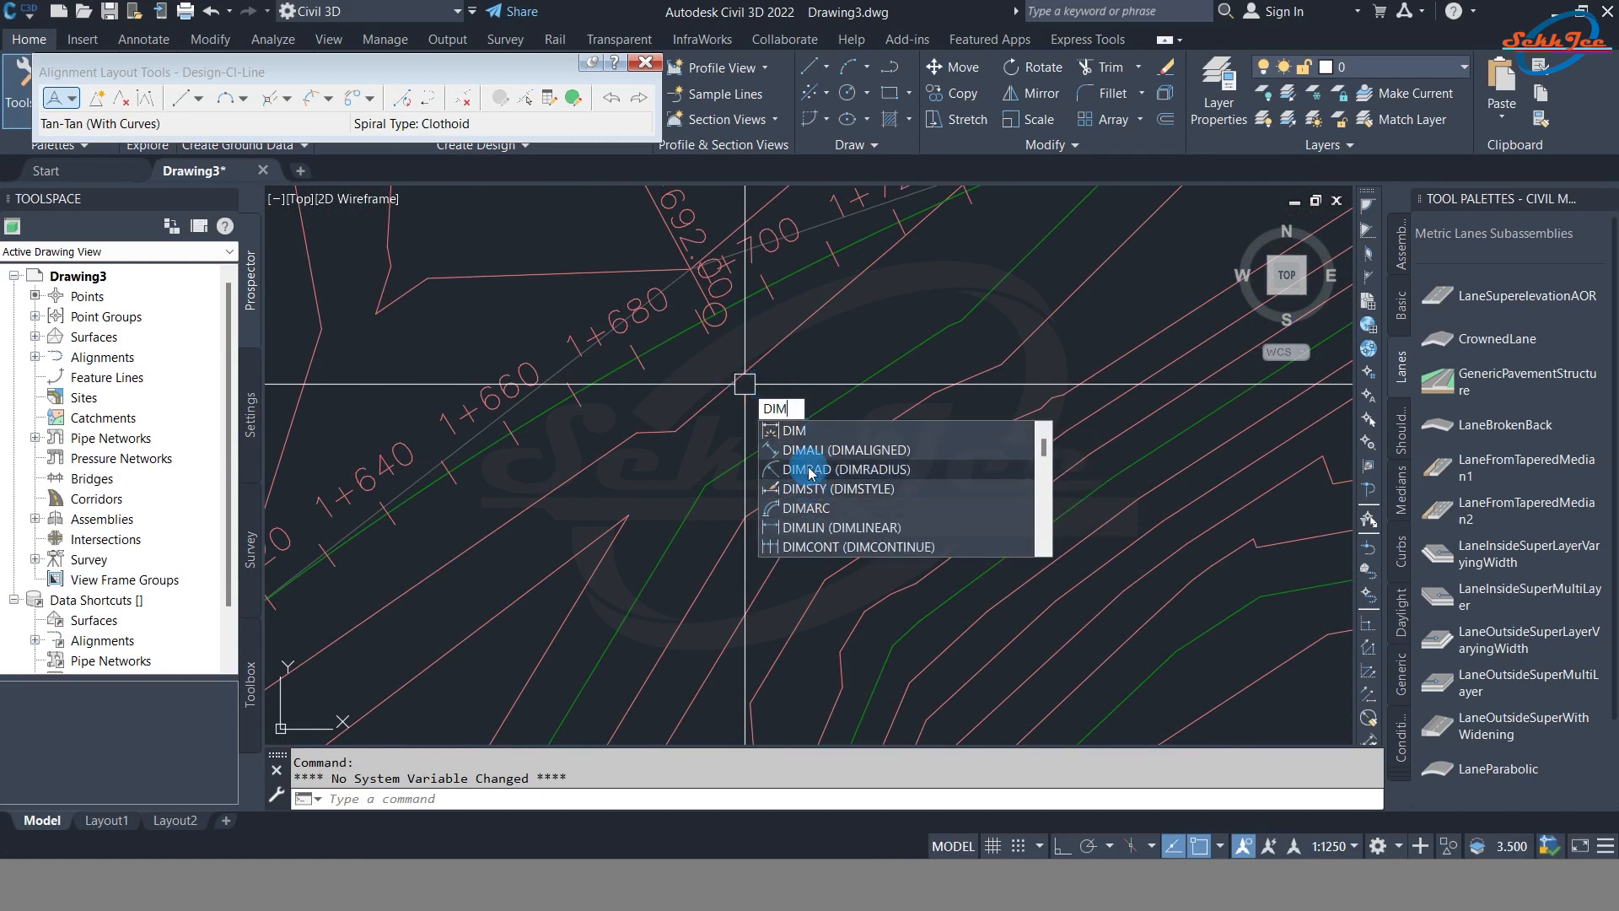
pyautogui.click(806, 280)
pyautogui.scroll(4, 789, 371)
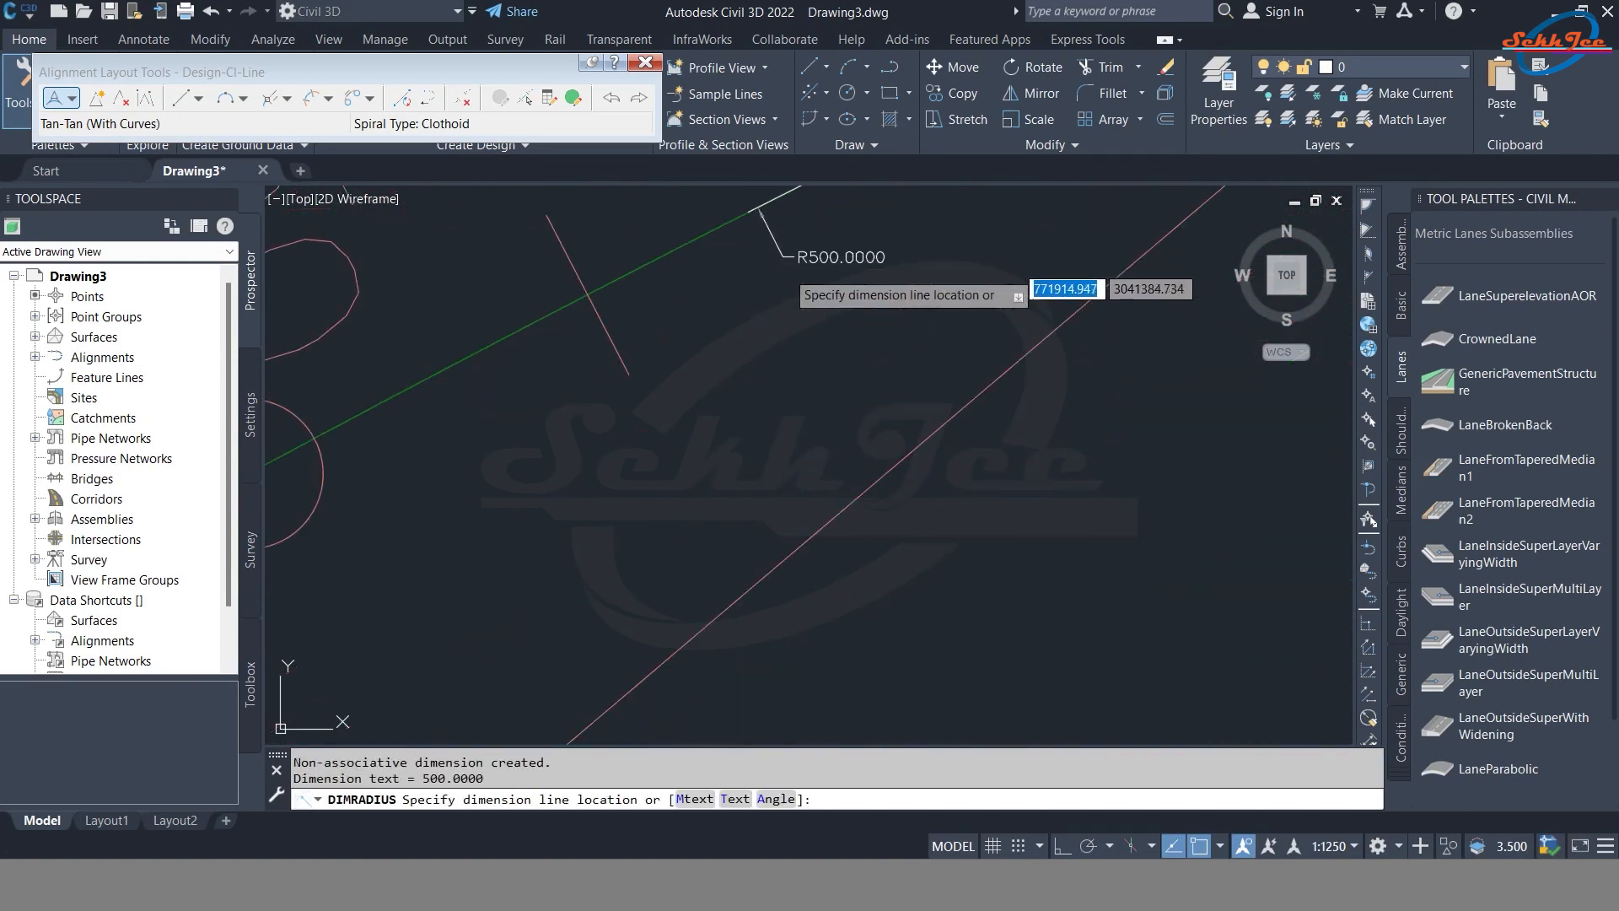
pyautogui.click(793, 393)
# - Add a radius dimension to the second curve of the alignment, near station 4+260
pyautogui.scroll(-9, 694, 419)
pyautogui.moveTo(1135, 383); pyautogui.dragTo(576, 407, button='middle')
pyautogui.scroll(-6, 929, 350)
pyautogui.moveTo(929, 349); pyautogui.dragTo(697, 431, button='middle')
pyautogui.moveTo(961, 321); pyautogui.dragTo(709, 432, button='middle')
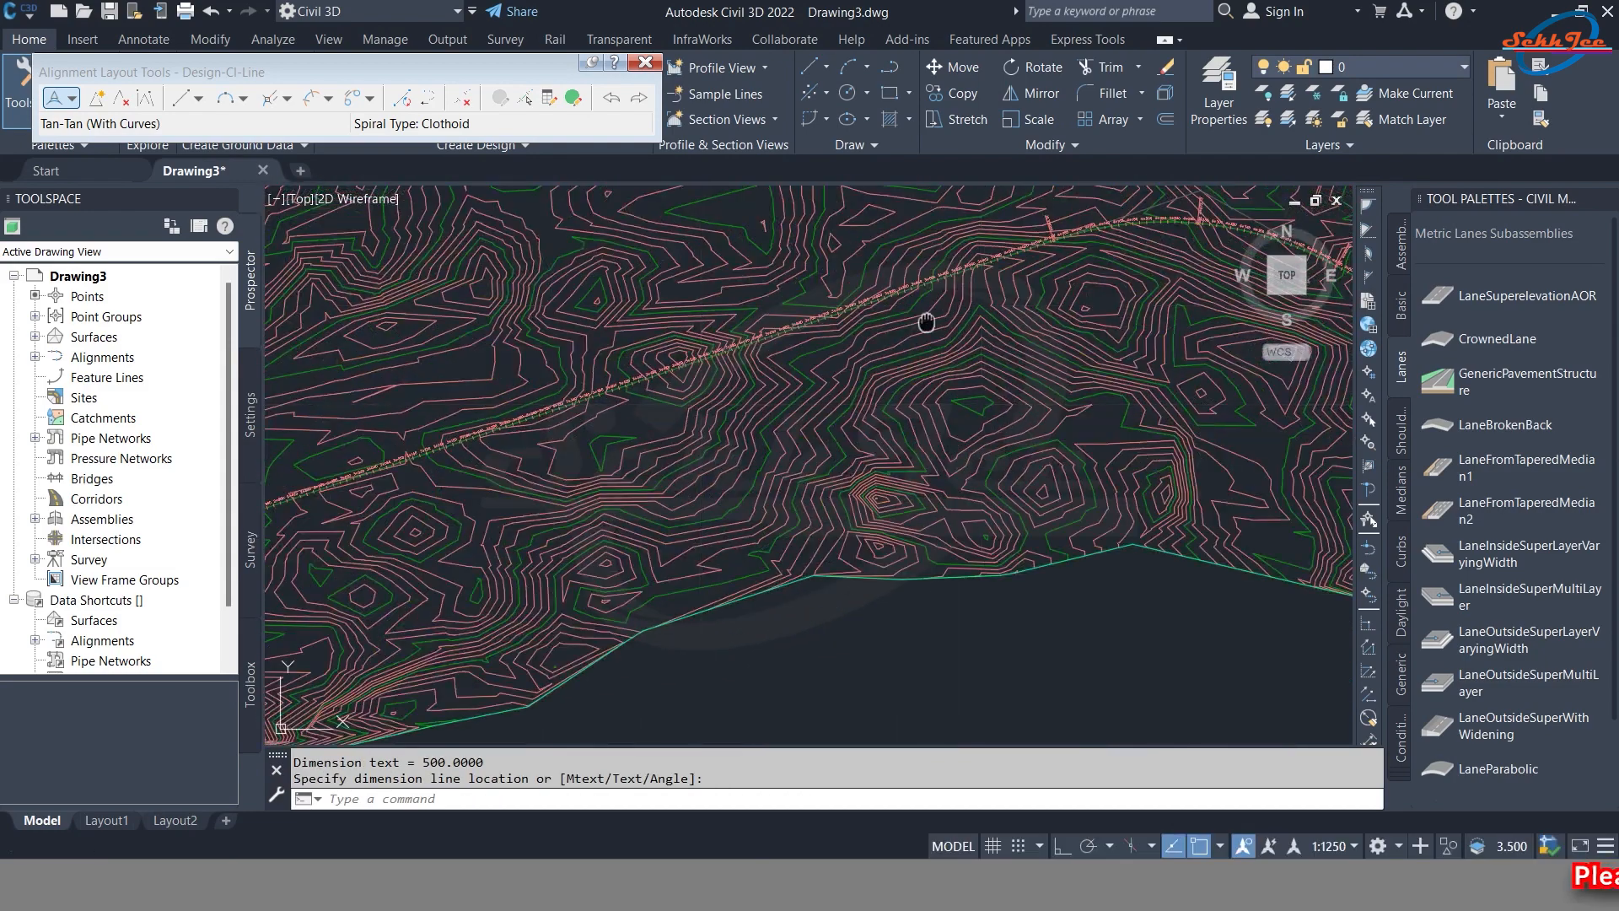
pyautogui.scroll(6, 655, 319)
pyautogui.rightClick(878, 443)
pyautogui.click(957, 459)
pyautogui.click(877, 375)
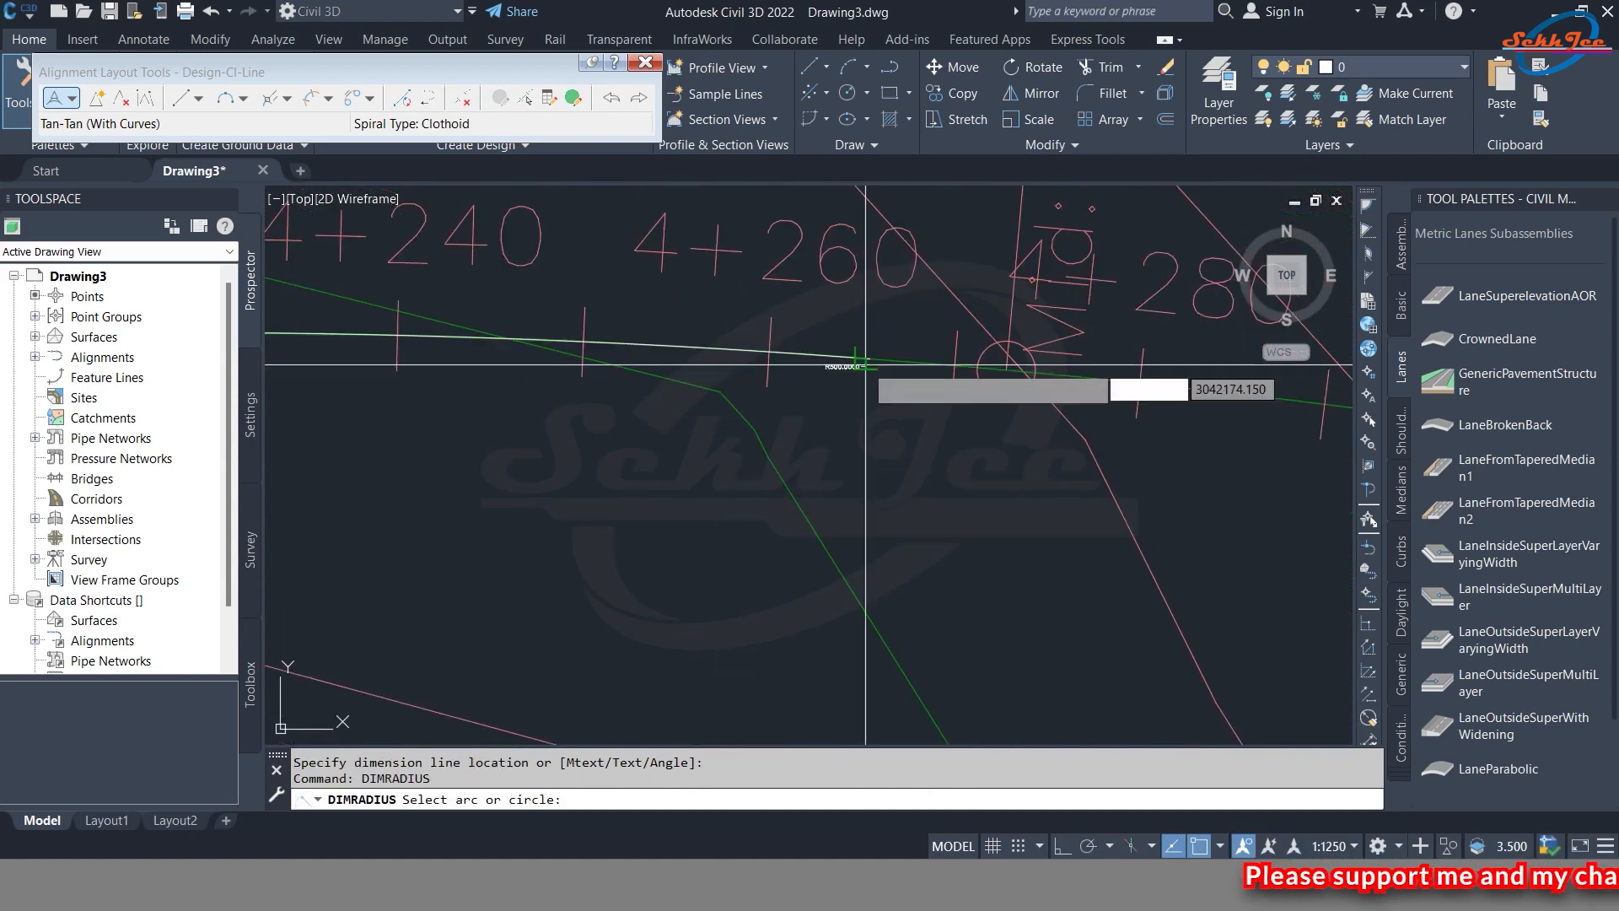
pyautogui.click(751, 518)
# - Add a radius dimension to the third curve of the alignment, near station 6+280
pyautogui.scroll(5, 751, 498)
pyautogui.scroll(-12, 661, 452)
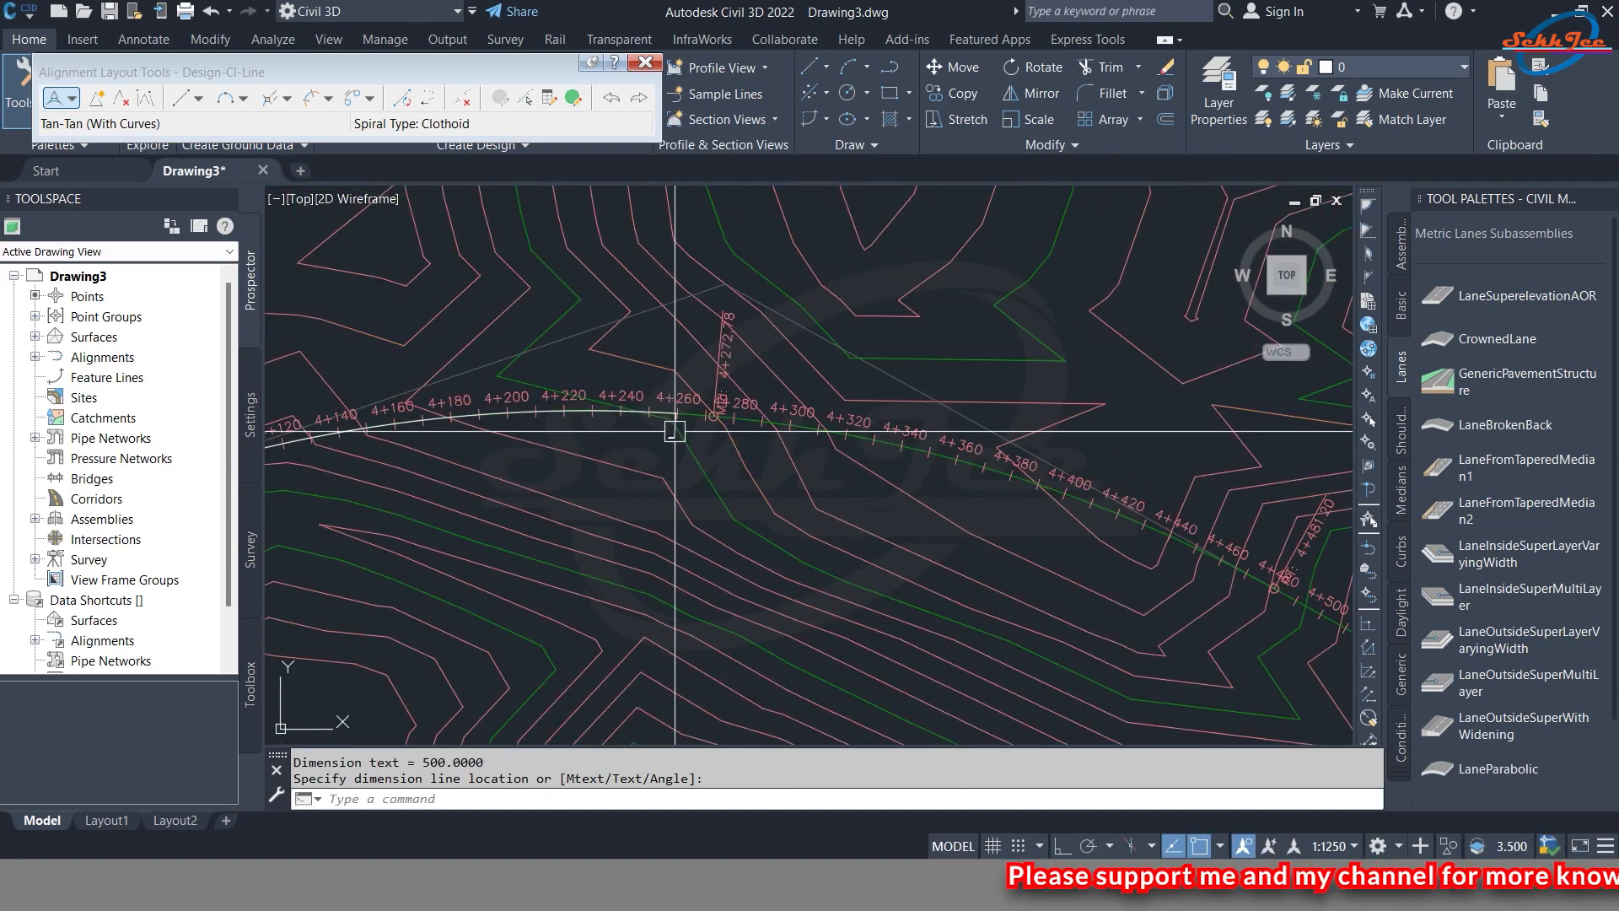
pyautogui.scroll(-4, 675, 431)
pyautogui.scroll(8, 643, 326)
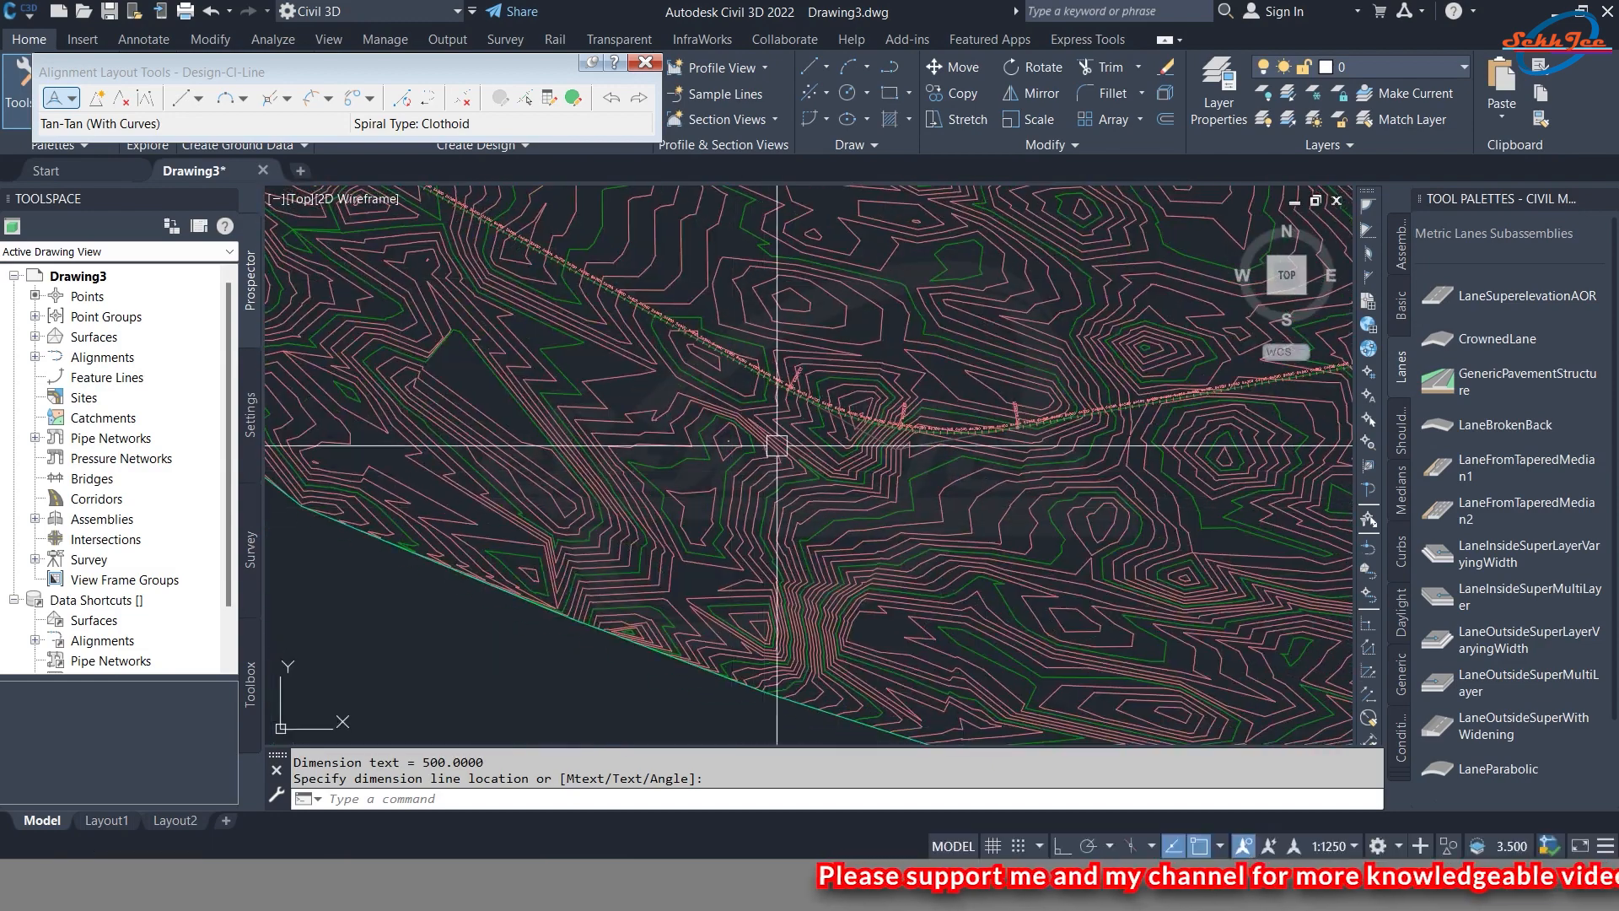
pyautogui.scroll(6, 928, 447)
pyautogui.rightClick(938, 211)
pyautogui.click(1012, 220)
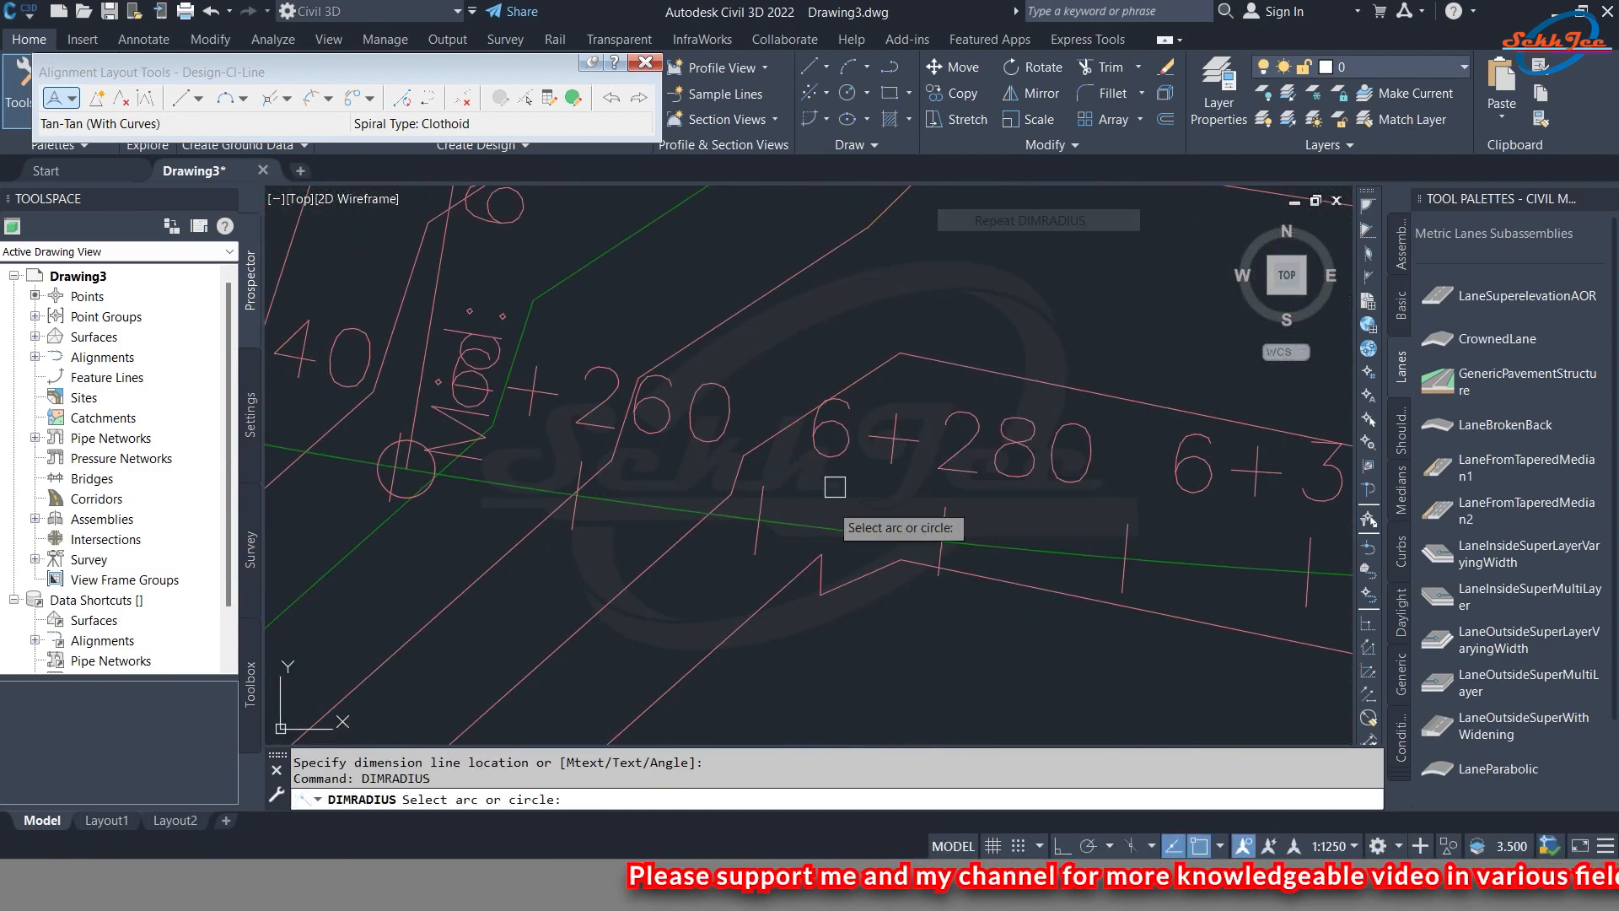
pyautogui.click(853, 538)
pyautogui.scroll(4, 770, 379)
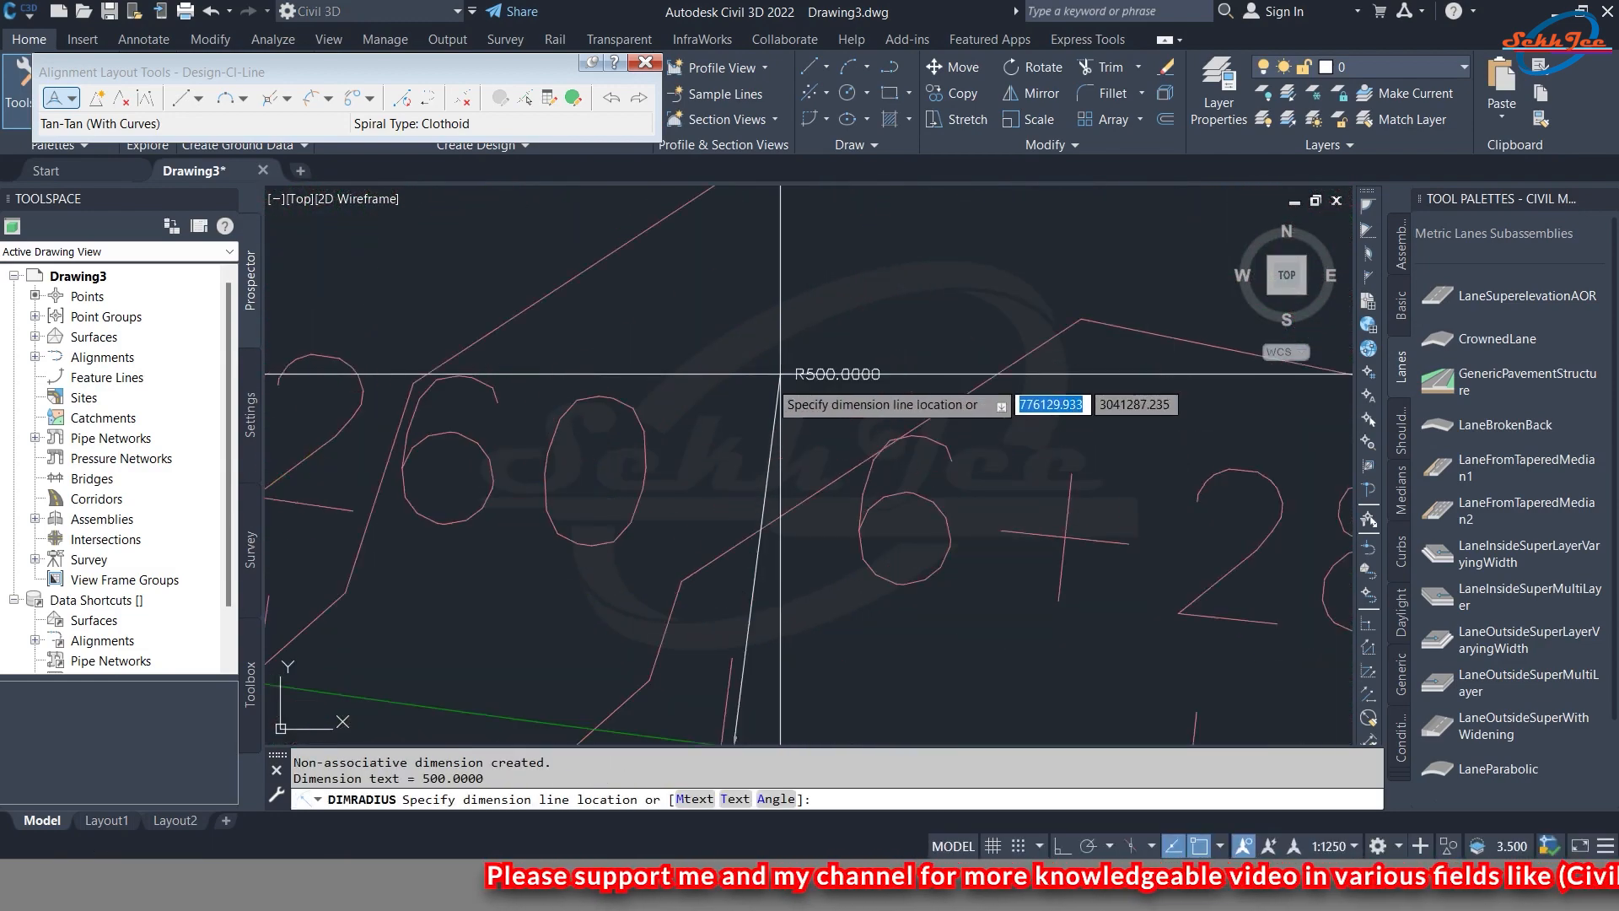
pyautogui.click(715, 379)
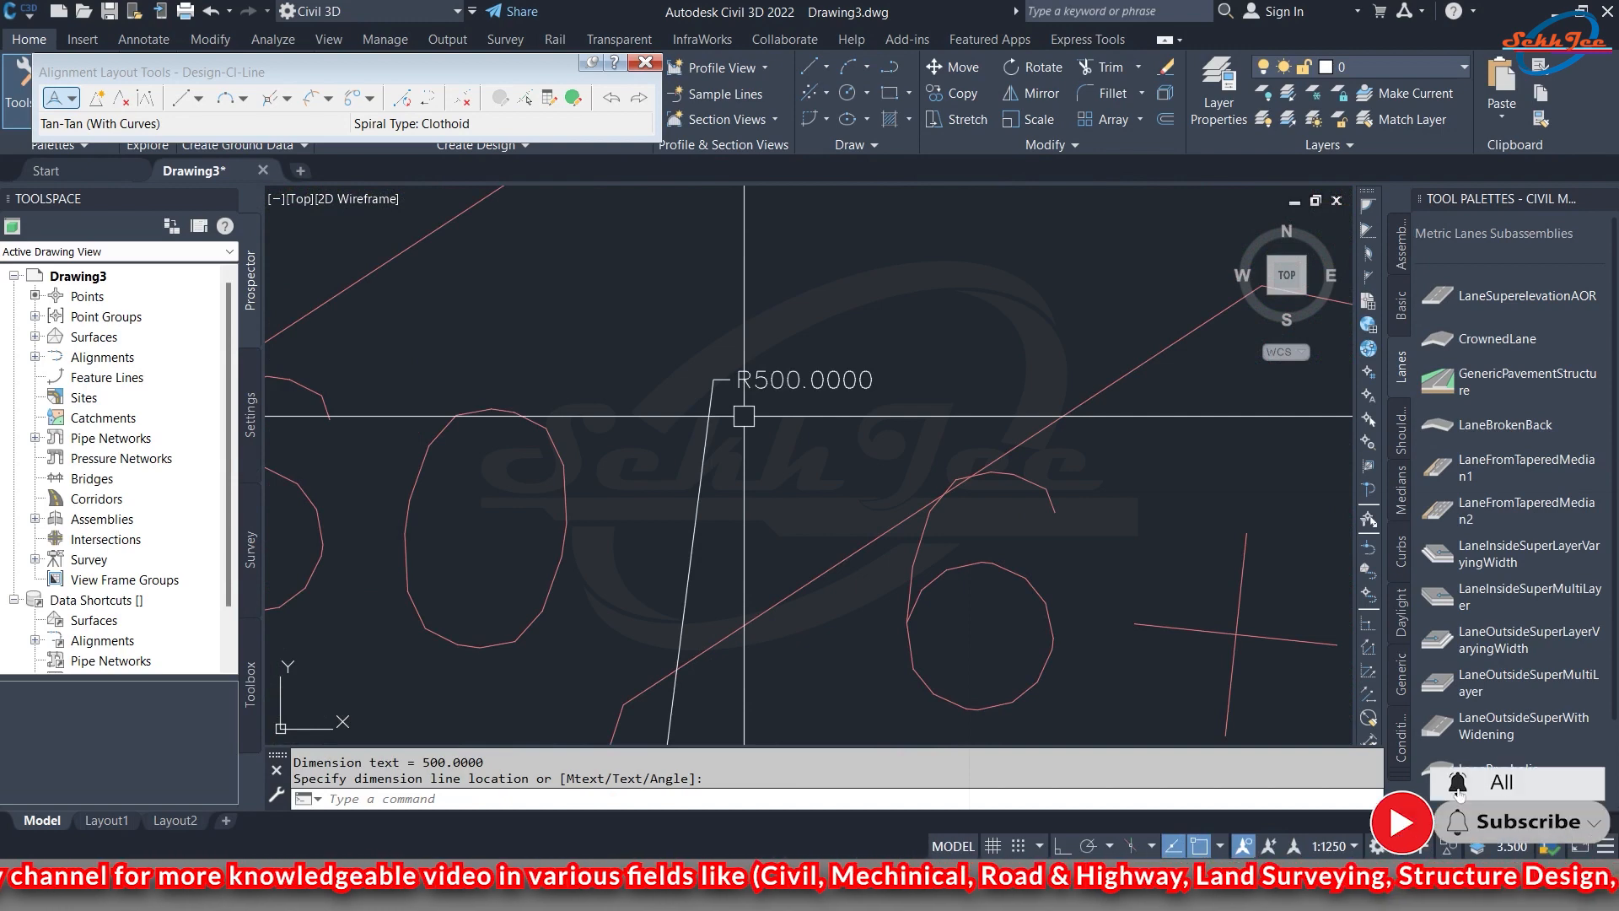
# - Delete the radius dimension from the first curve, near station 1+720
pyautogui.scroll(-10, 793, 478)
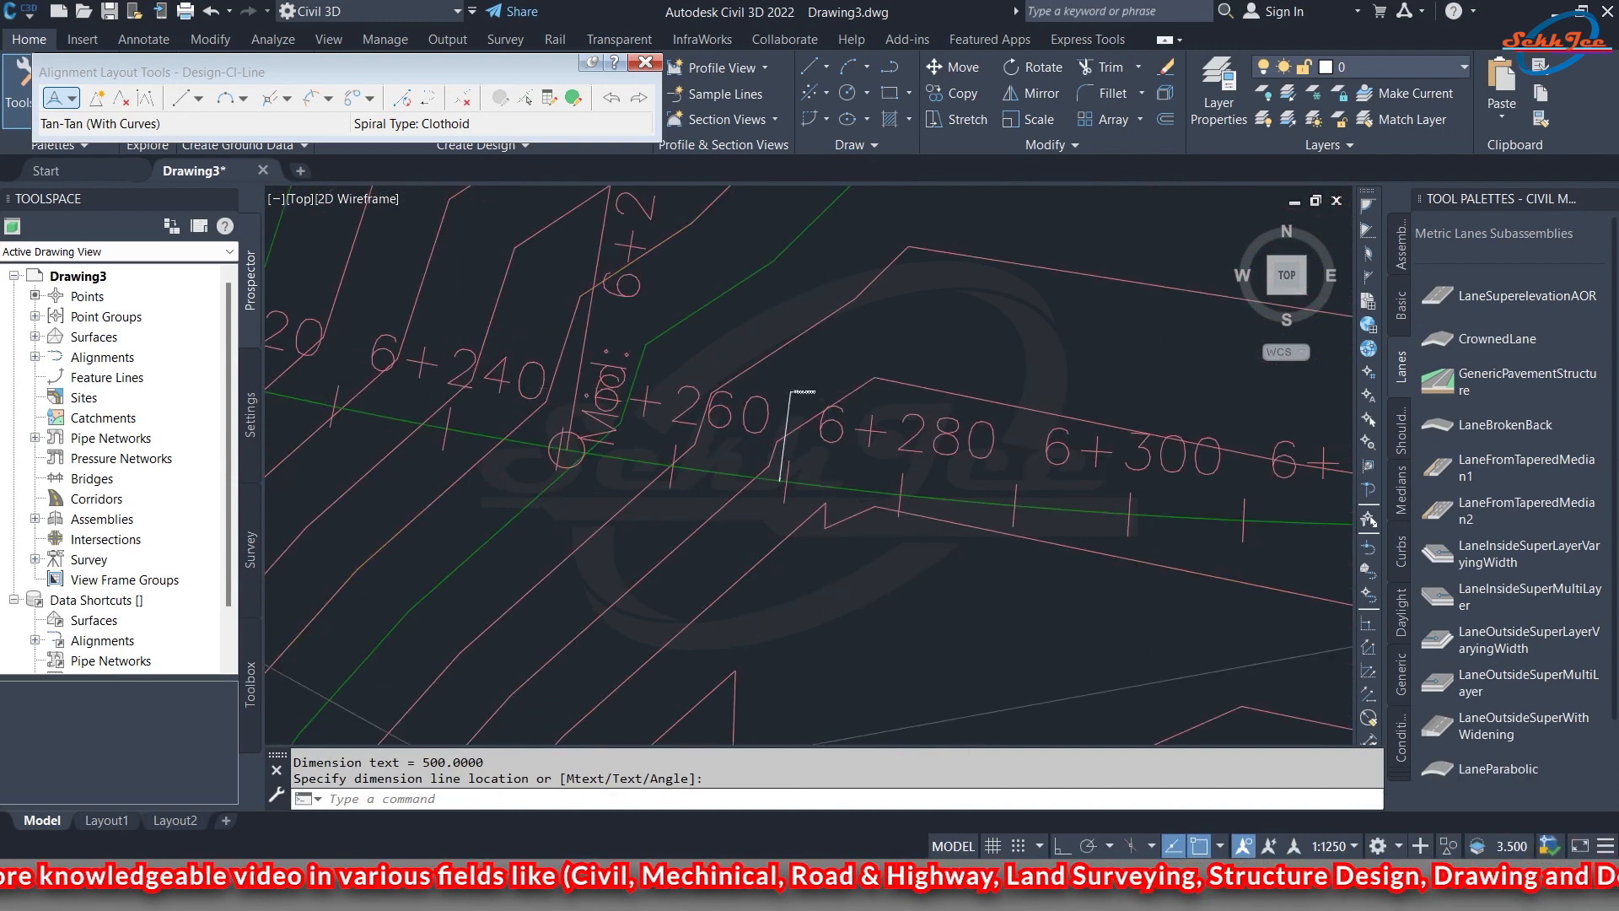
pyautogui.scroll(8, 925, 531)
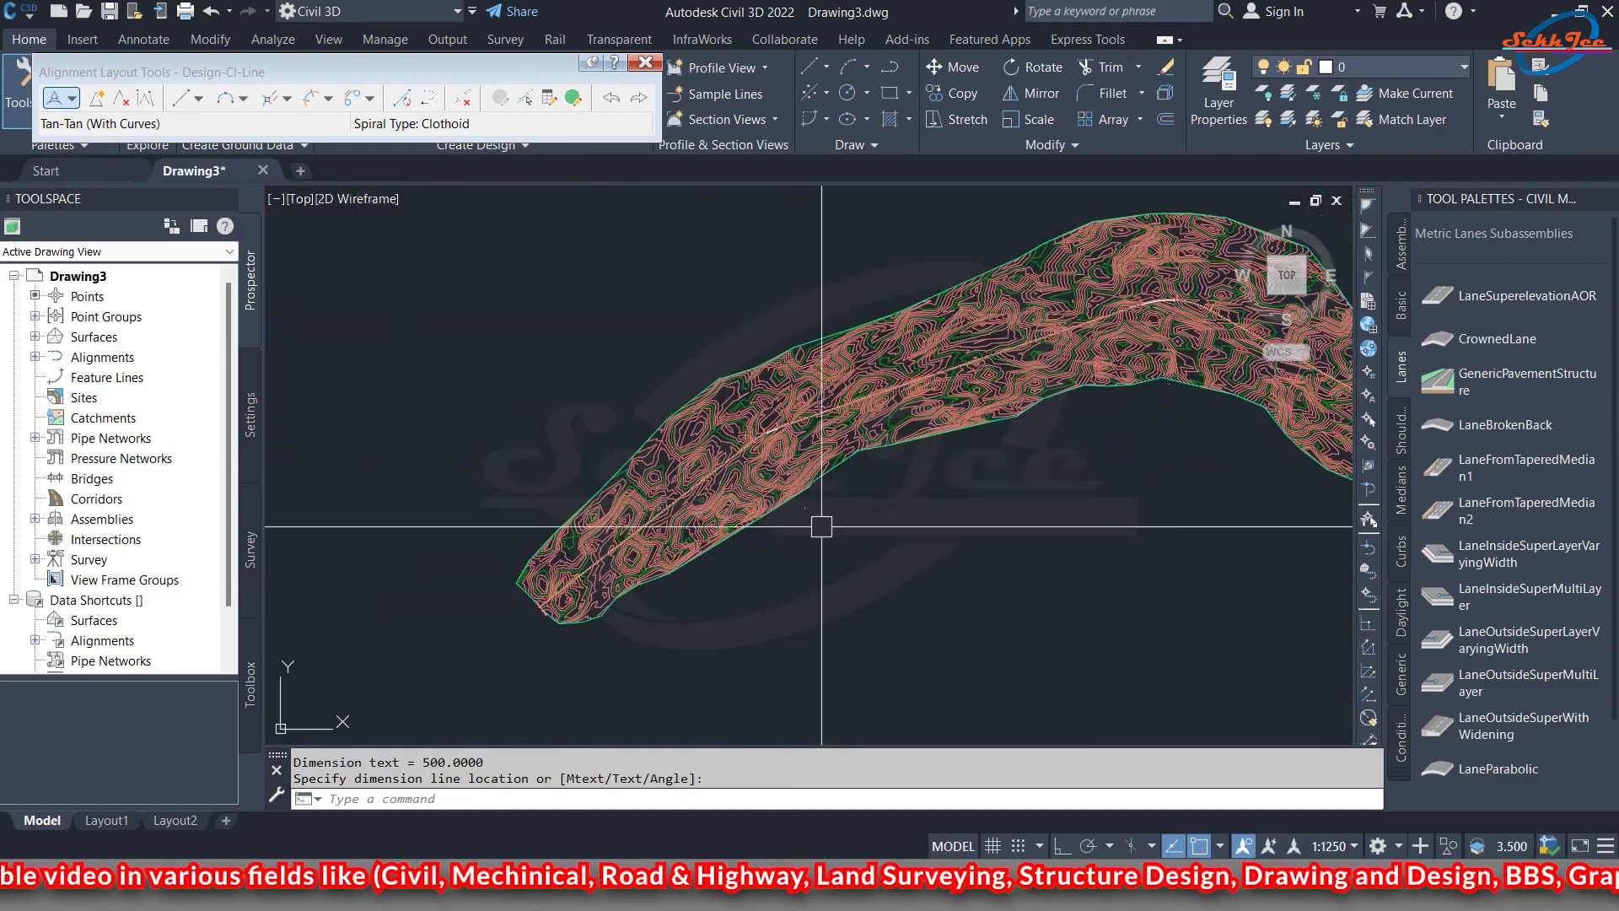
pyautogui.moveTo(573, 420); pyautogui.dragTo(679, 487, button='middle')
pyautogui.scroll(10, 686, 486)
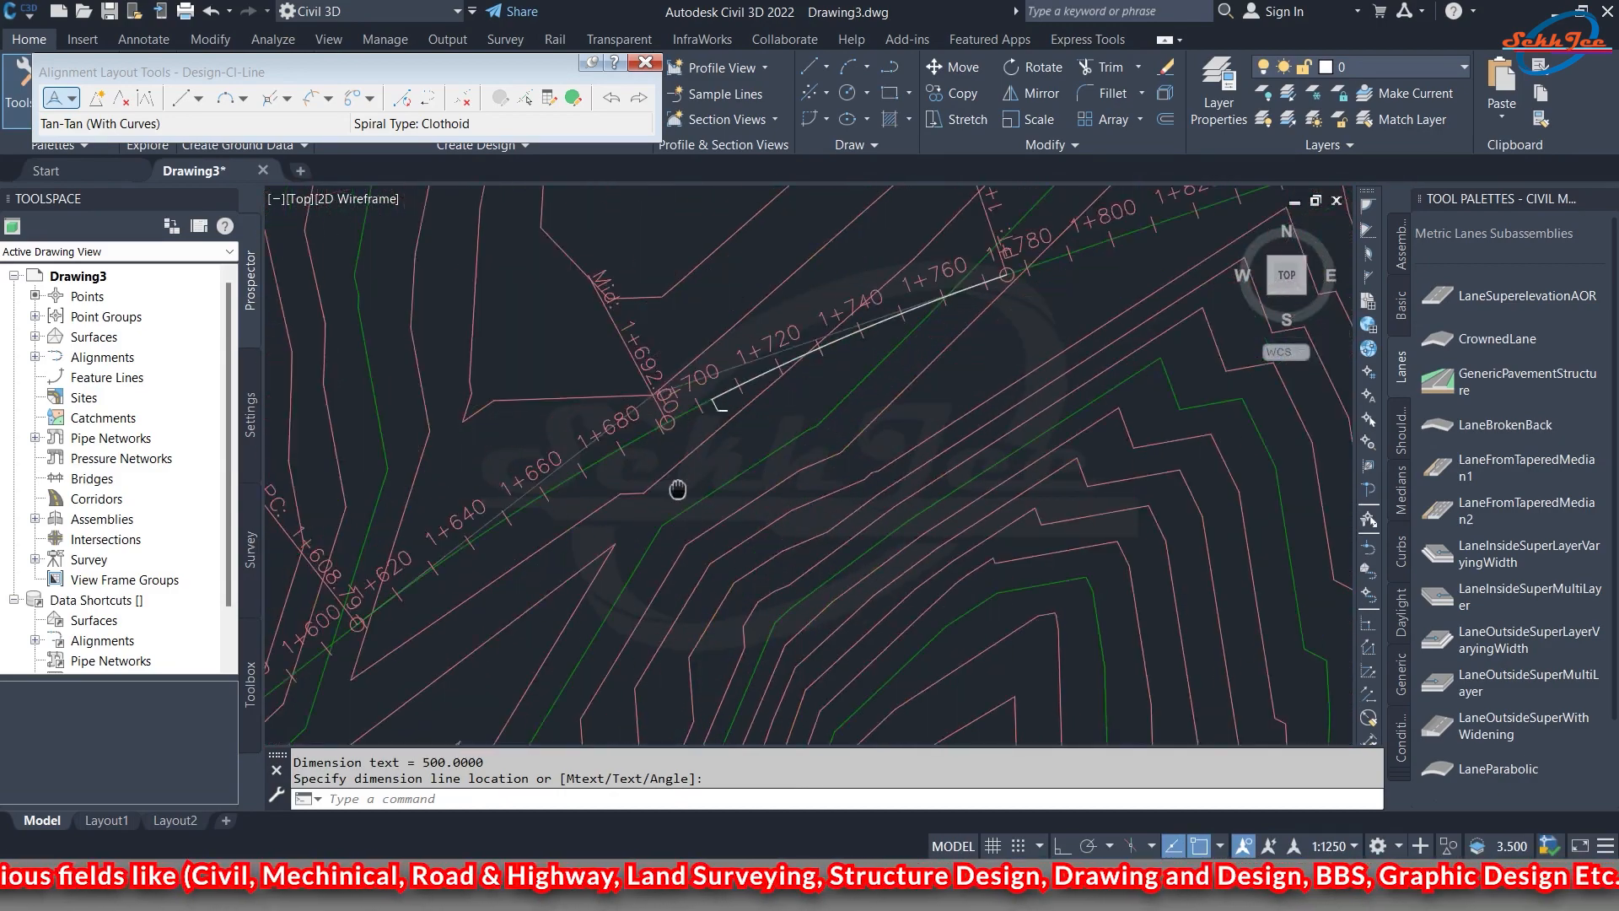
pyautogui.press('Escape')
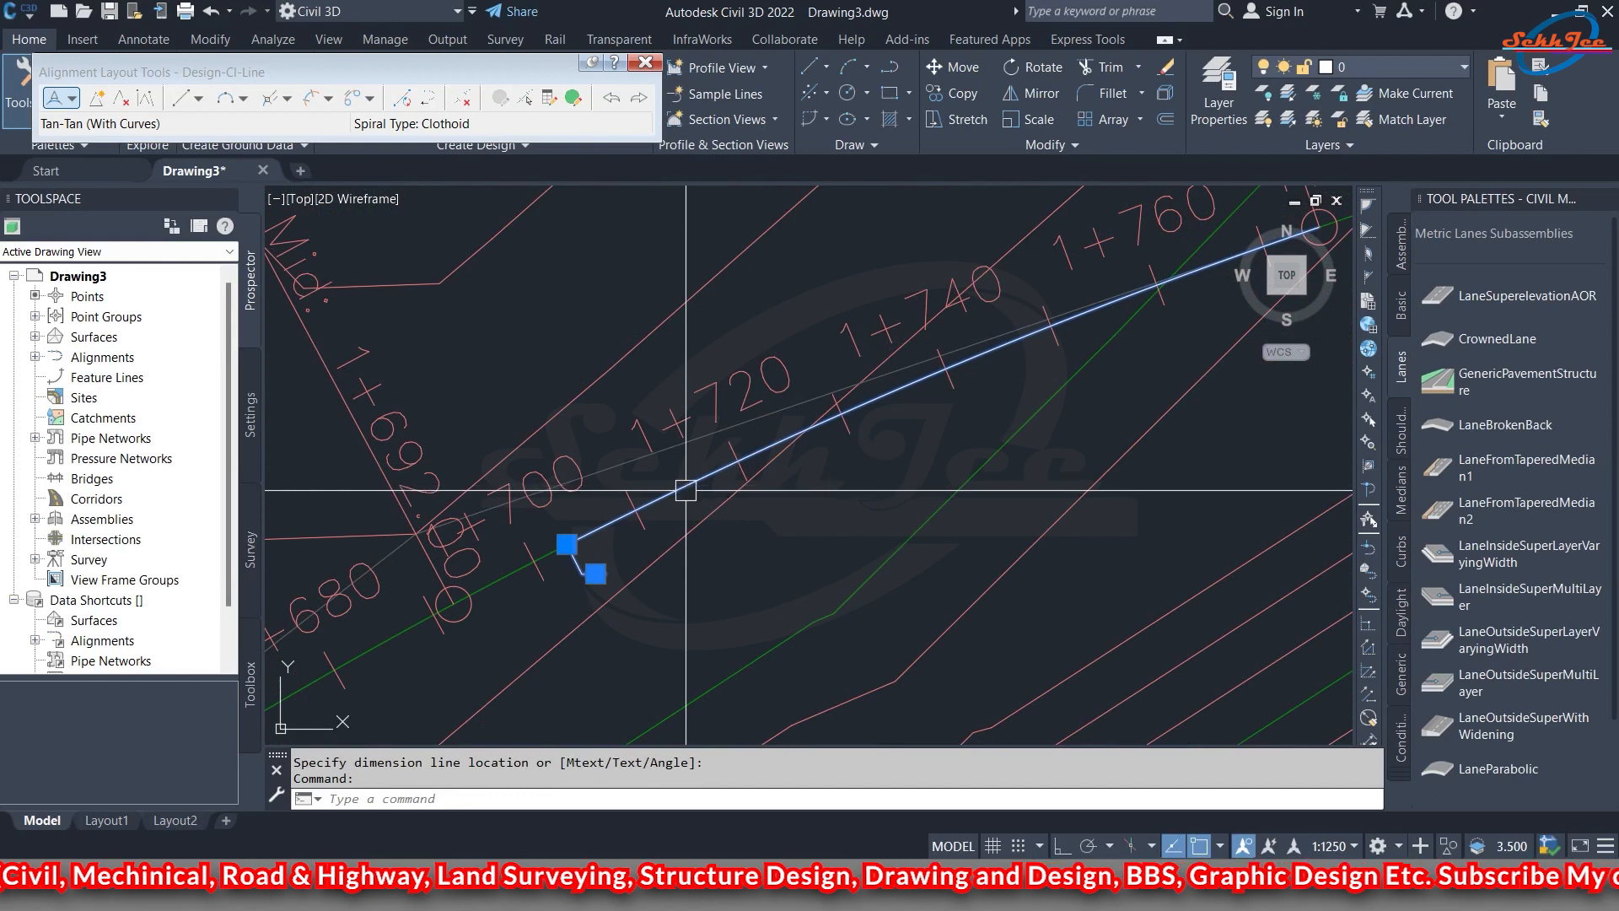
pyautogui.press('Delete')
pyautogui.scroll(-6, 686, 489)
pyautogui.scroll(3, 686, 474)
pyautogui.moveTo(686, 481); pyautogui.dragTo(685, 466, button='middle')
pyautogui.scroll(3, 691, 452)
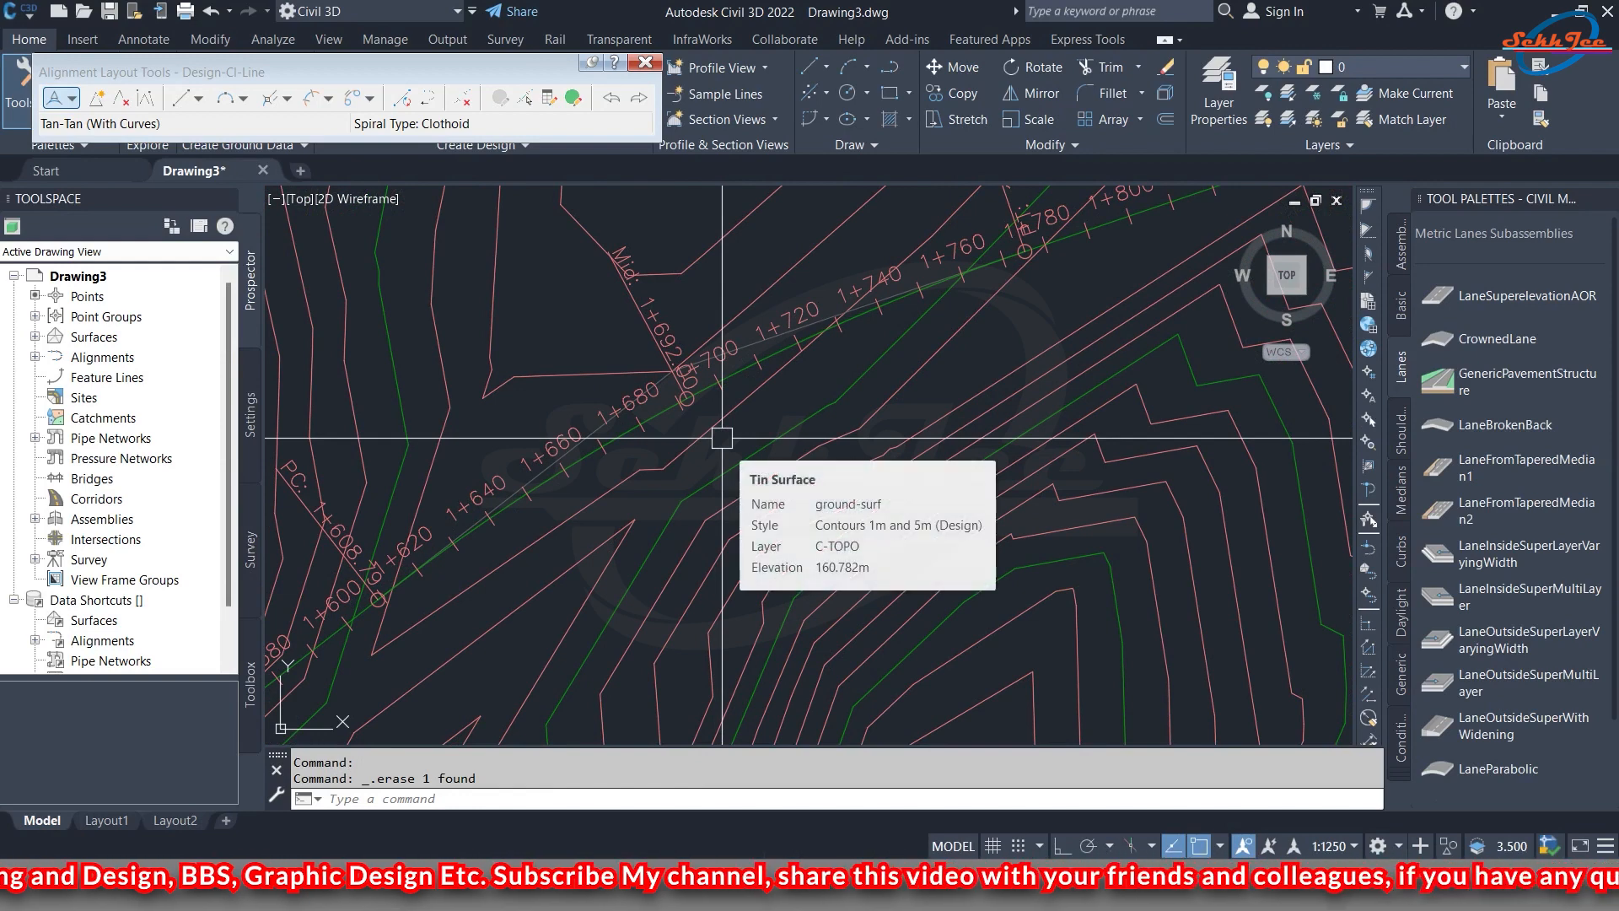
# - Set the radius of the alignment's first curve to 1500 m in its sub-entity layout parameters
pyautogui.press('Escape')
pyautogui.moveTo(604, 495)
pyautogui.mouseDown(button='middle')
pyautogui.moveTo(614, 513)
pyautogui.moveTo(687, 491)
pyautogui.moveTo(686, 528)
pyautogui.moveTo(686, 491)
pyautogui.moveTo(791, 528)
pyautogui.moveTo(689, 504)
pyautogui.mouseUp(button='middle')
pyautogui.click(526, 101)
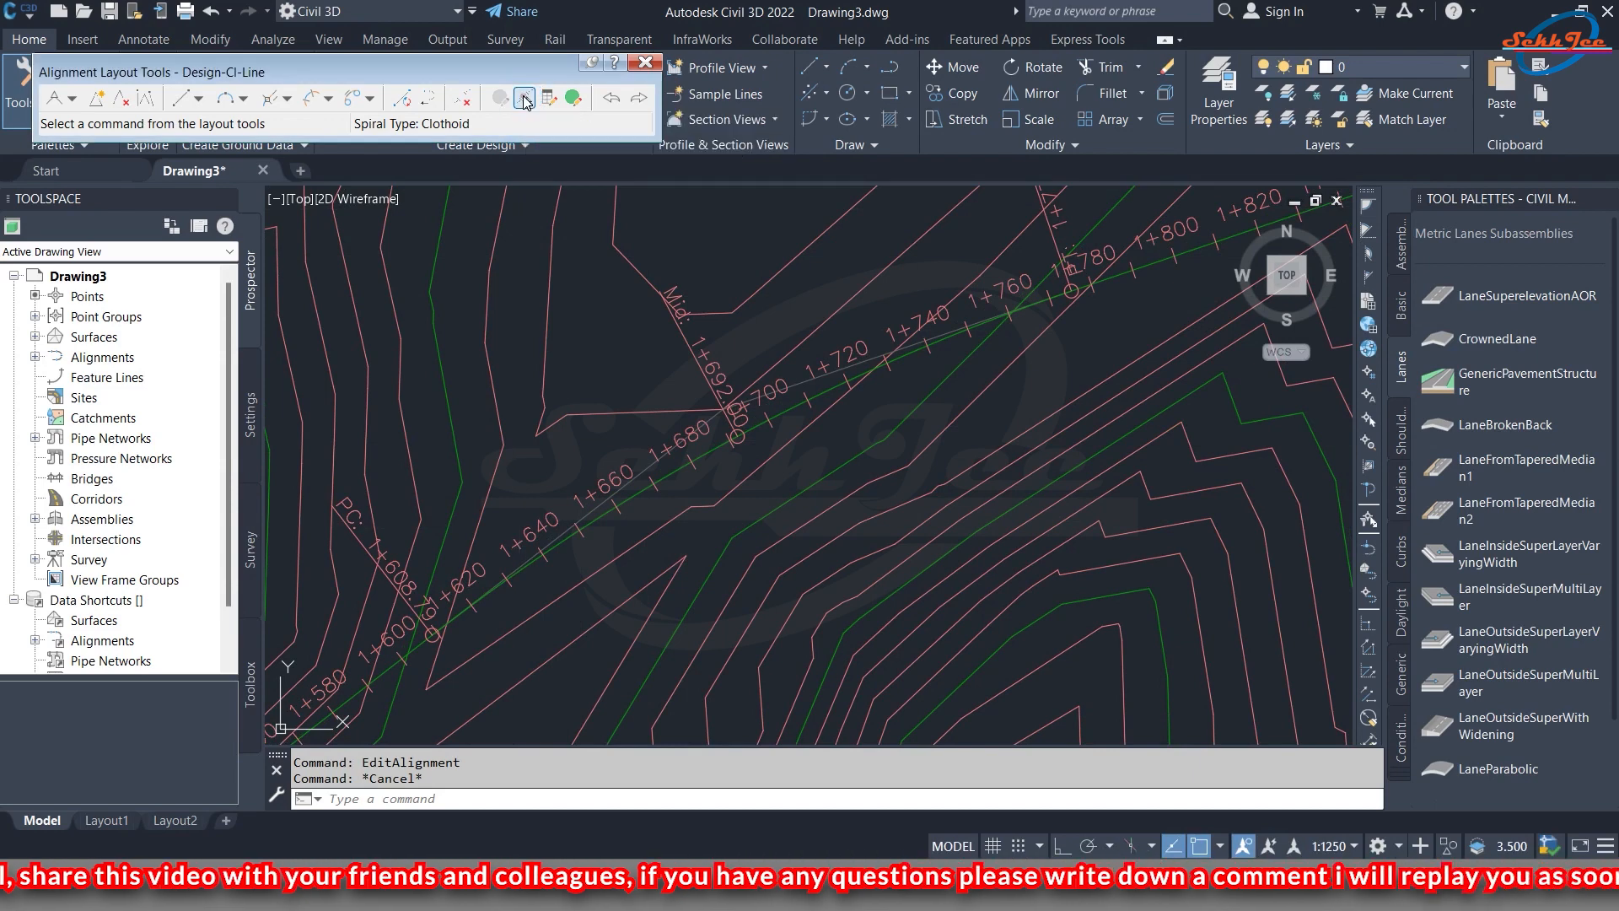
pyautogui.click(525, 101)
pyautogui.scroll(3, 696, 525)
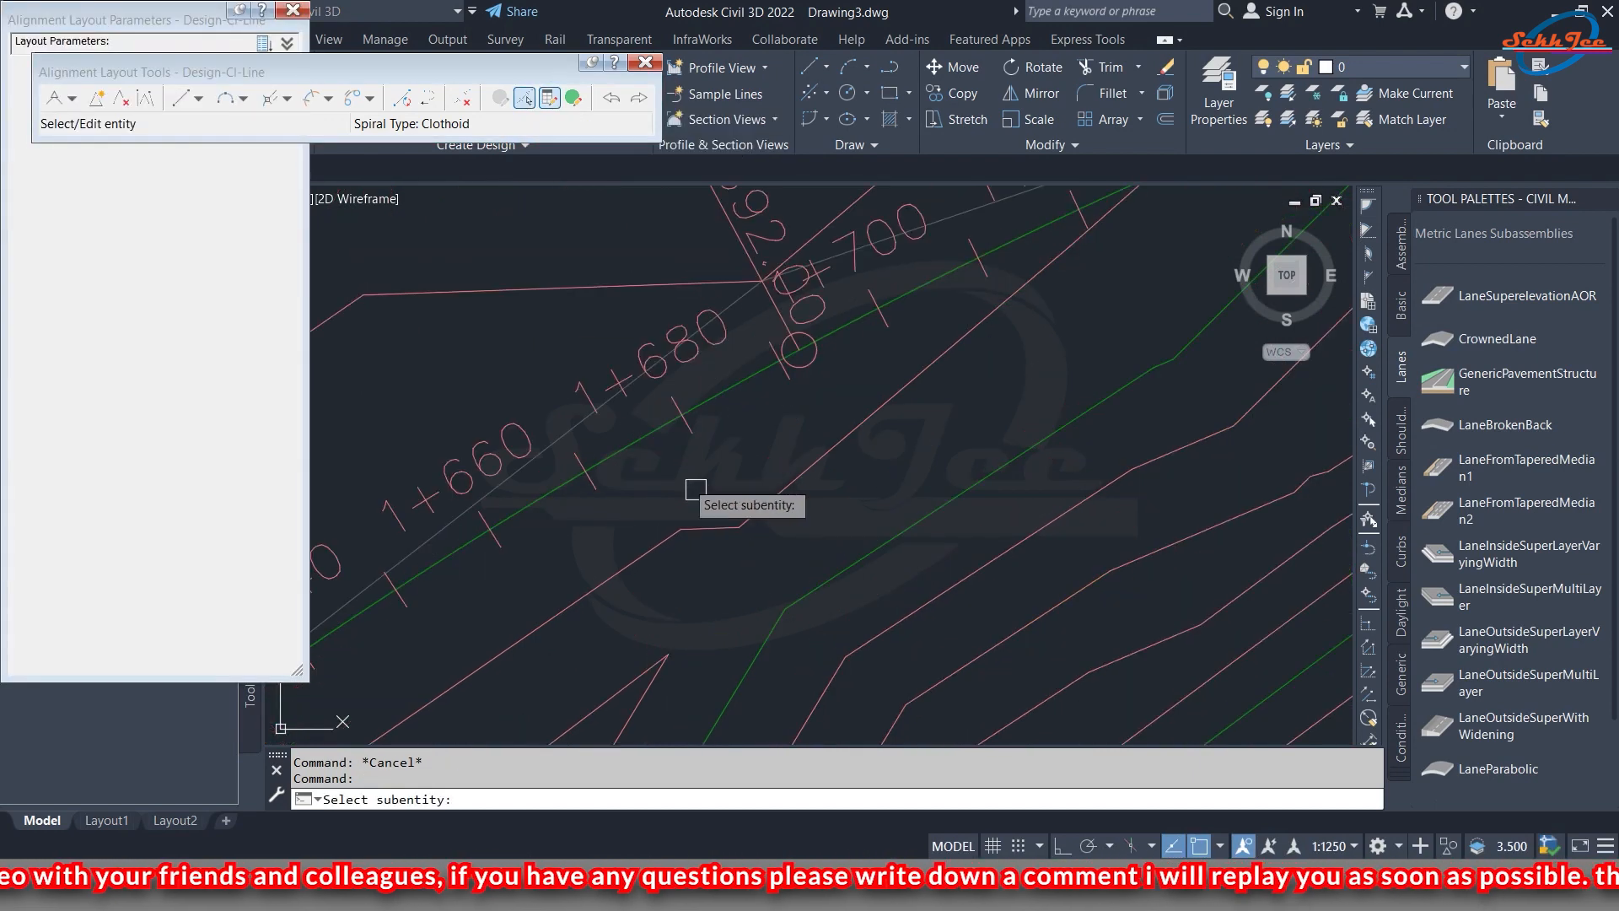
pyautogui.click(659, 433)
pyautogui.click(261, 372)
pyautogui.click(250, 251)
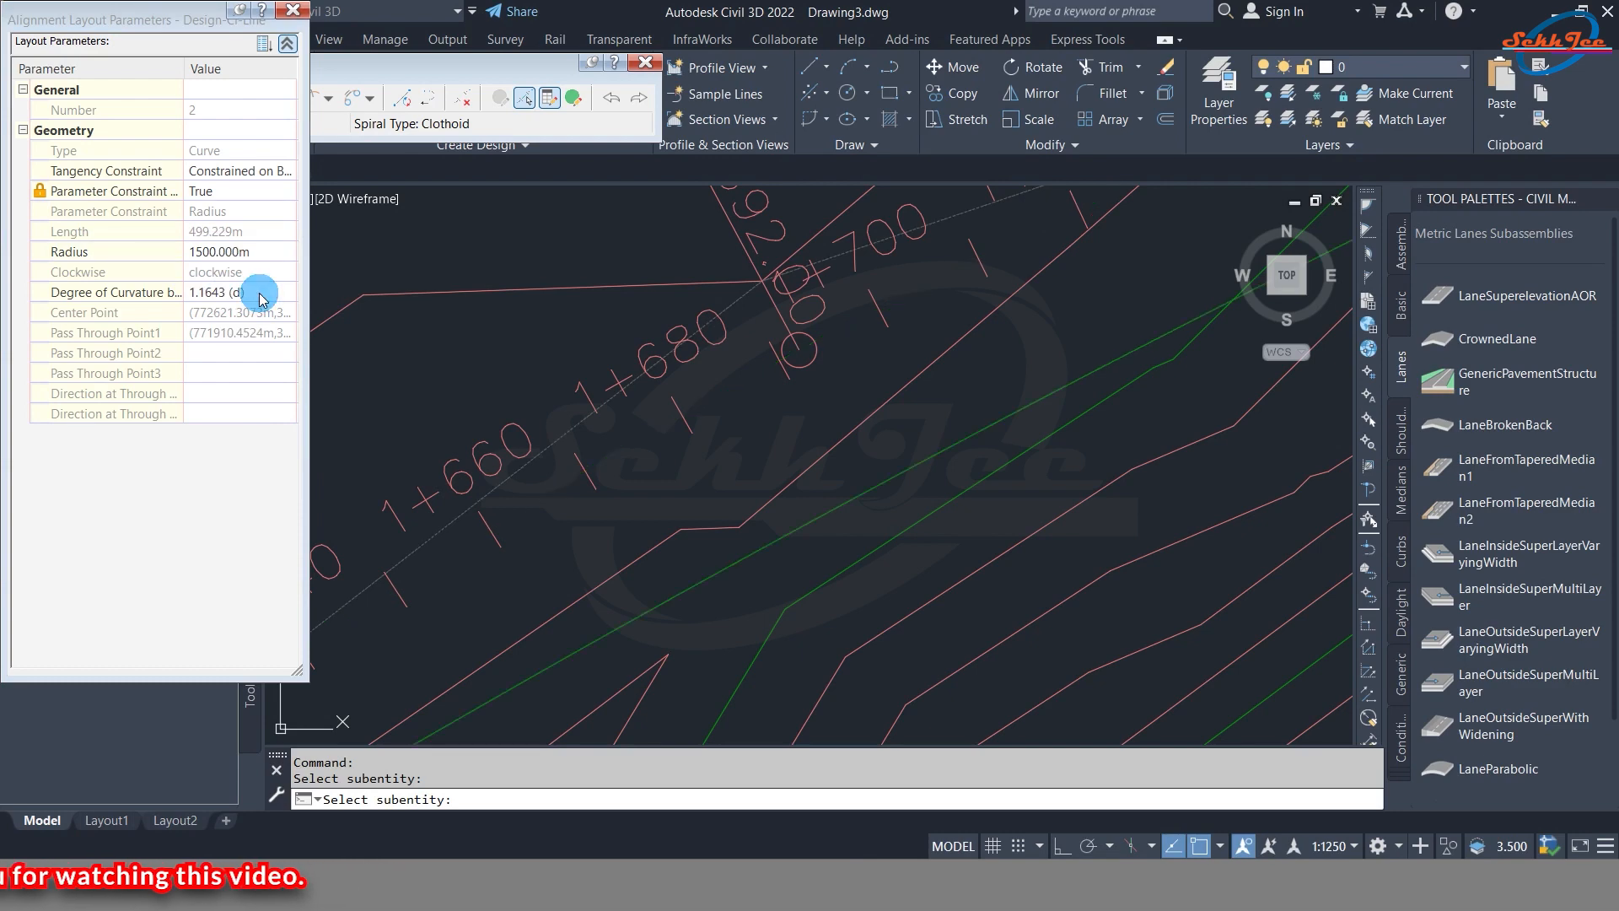
pyautogui.press('Return')
pyautogui.scroll(-4, 667, 380)
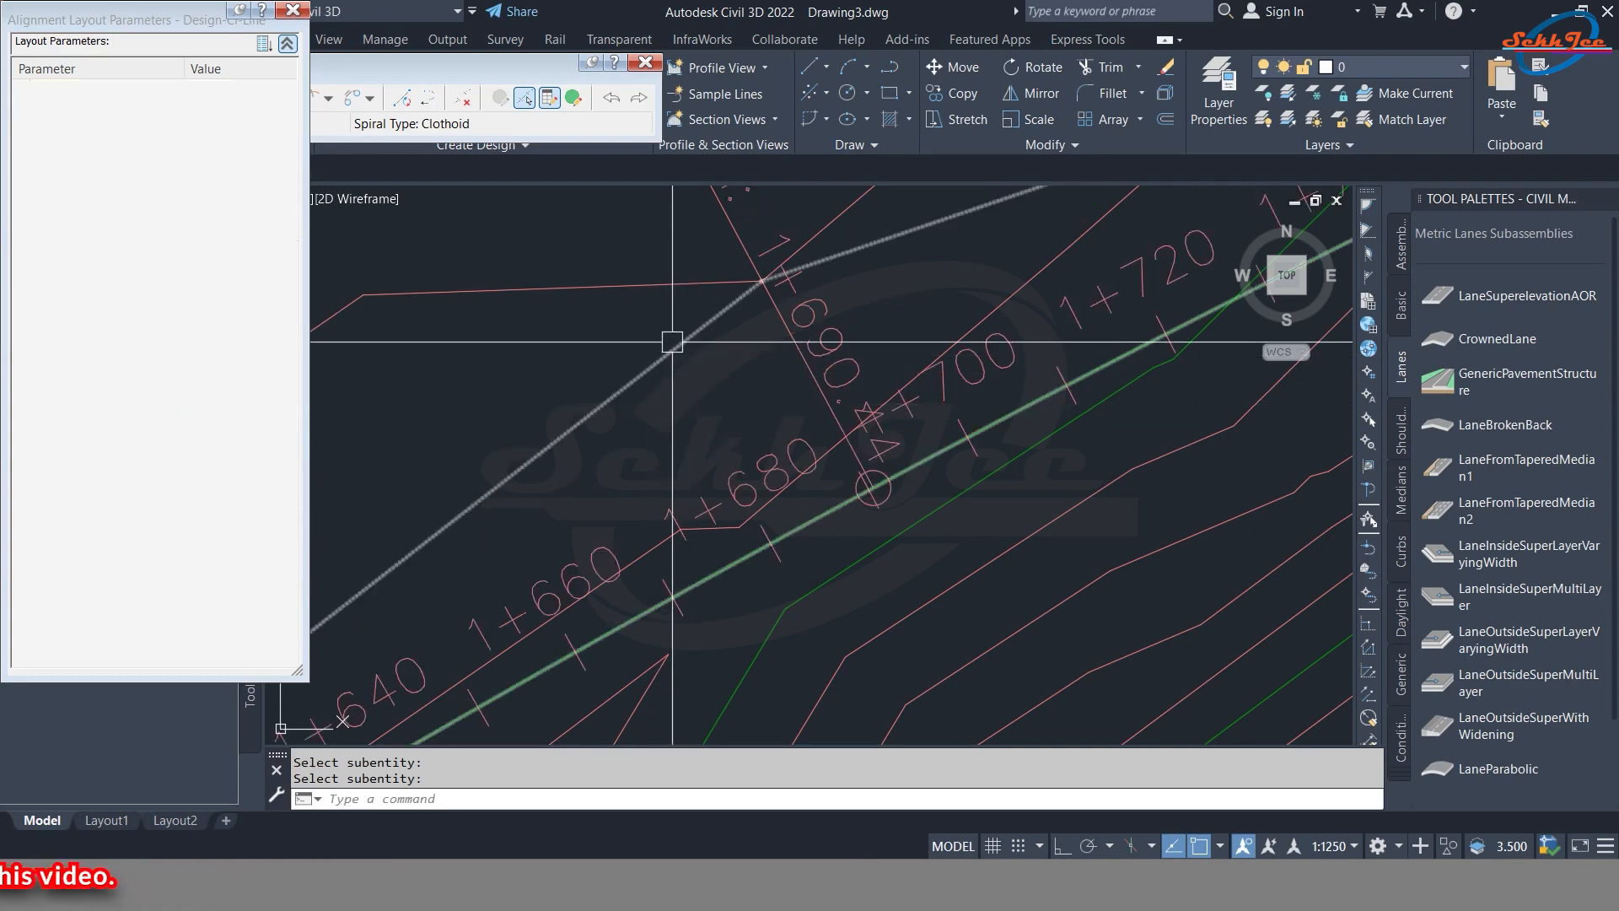
# - Add a radius dimension to the edited first curve, near station 1+760
pyautogui.scroll(-4, 745, 350)
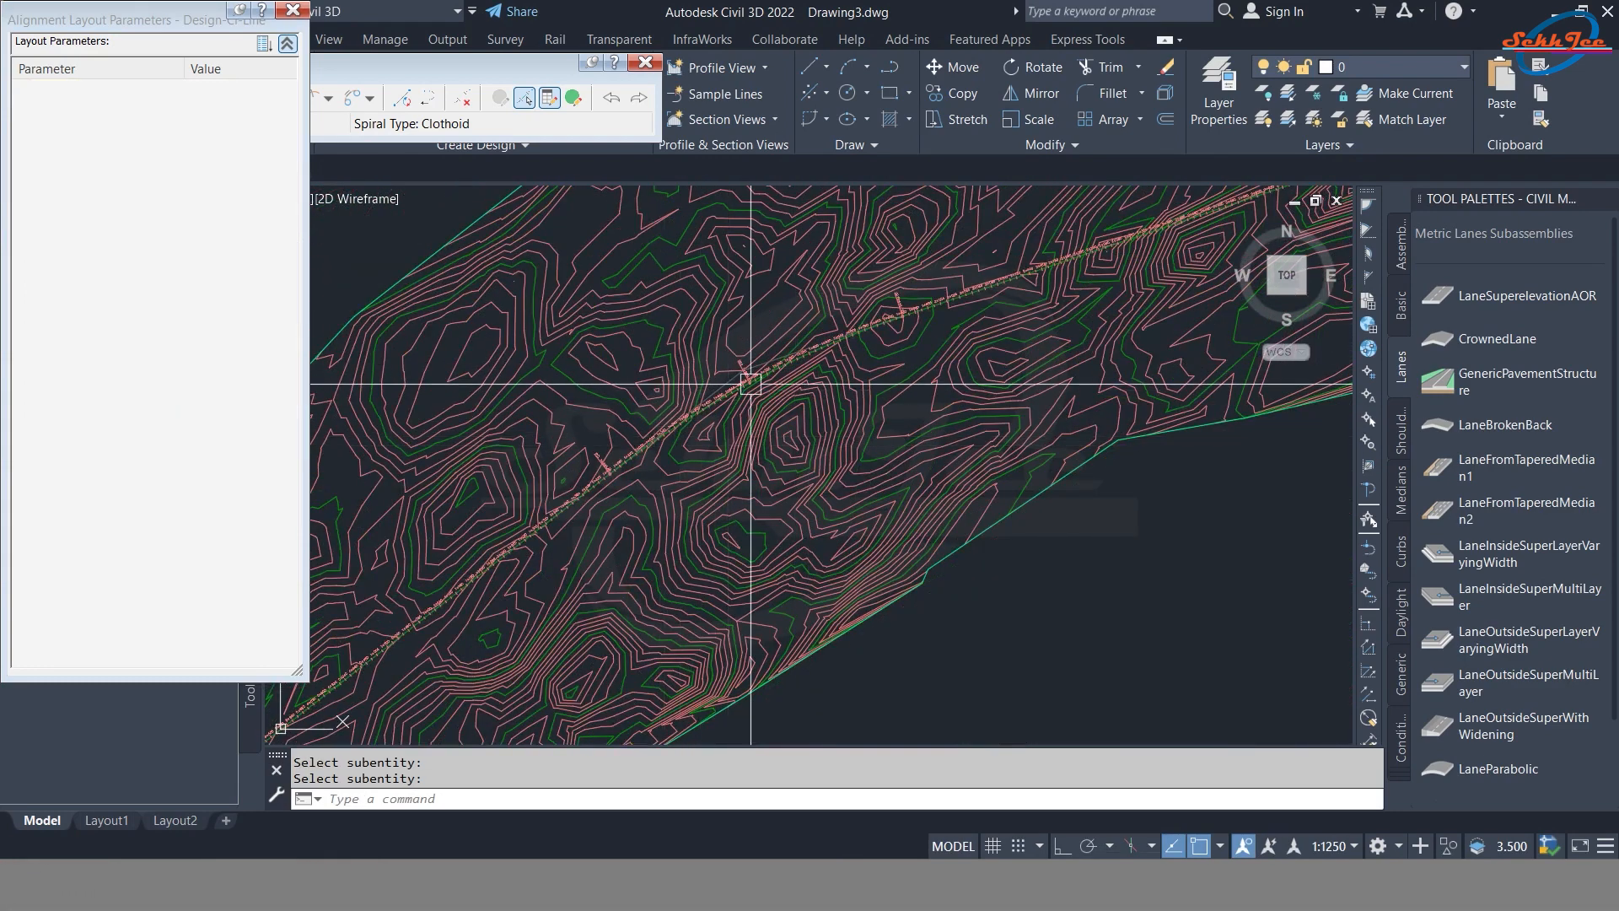
pyautogui.scroll(4, 831, 337)
pyautogui.scroll(-2, 832, 338)
pyautogui.write('dim')
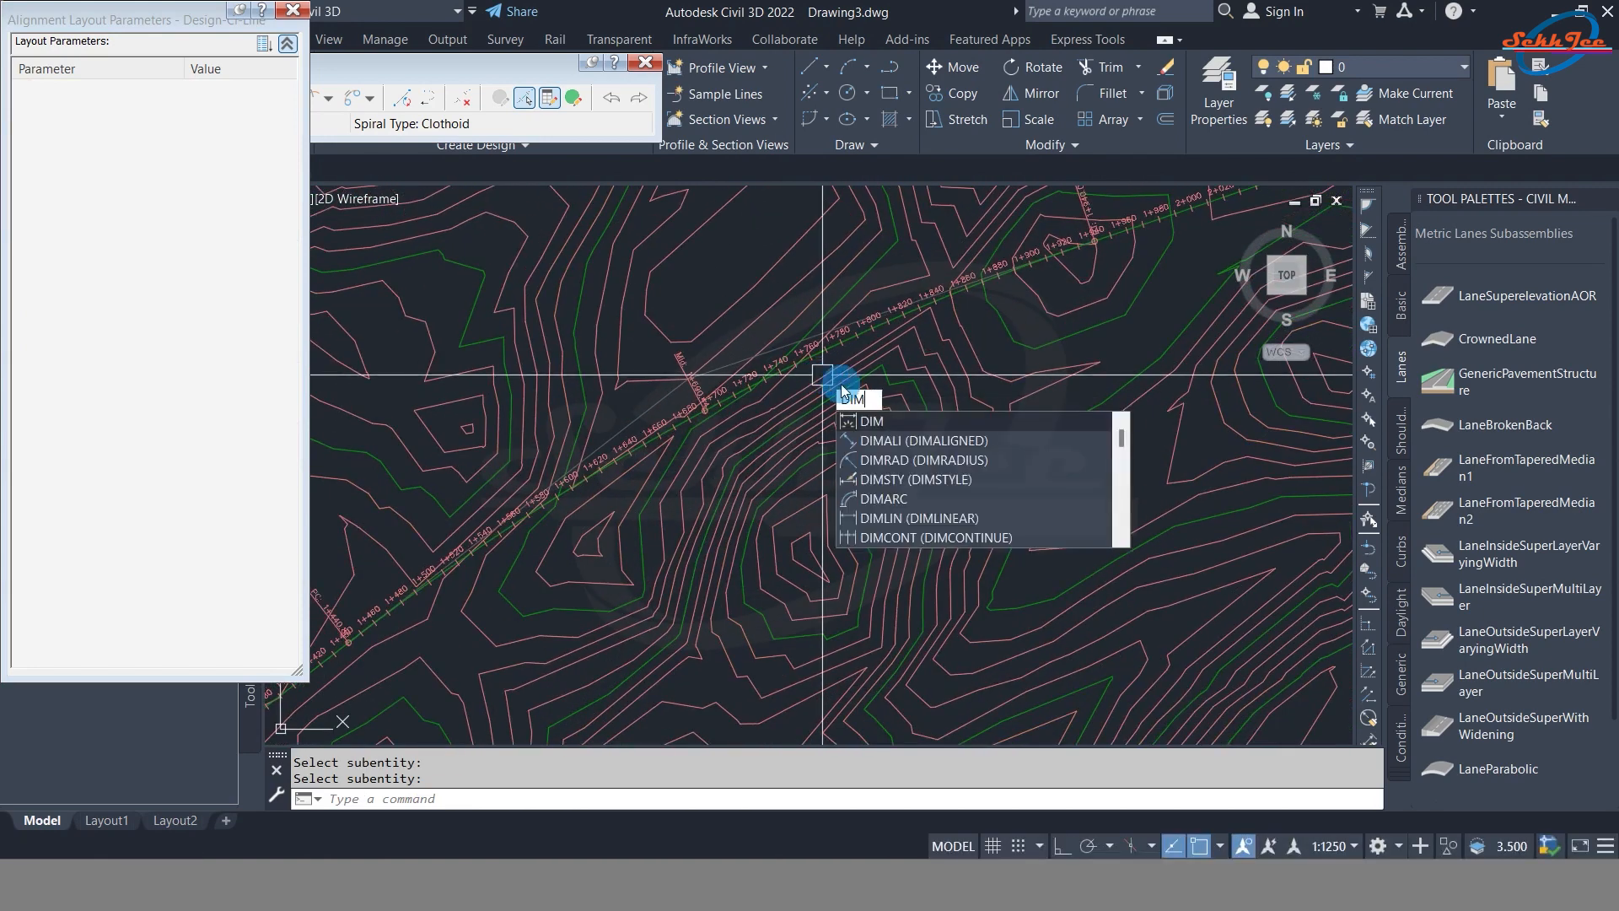
pyautogui.click(915, 456)
pyautogui.scroll(3, 792, 359)
pyautogui.scroll(2, 878, 351)
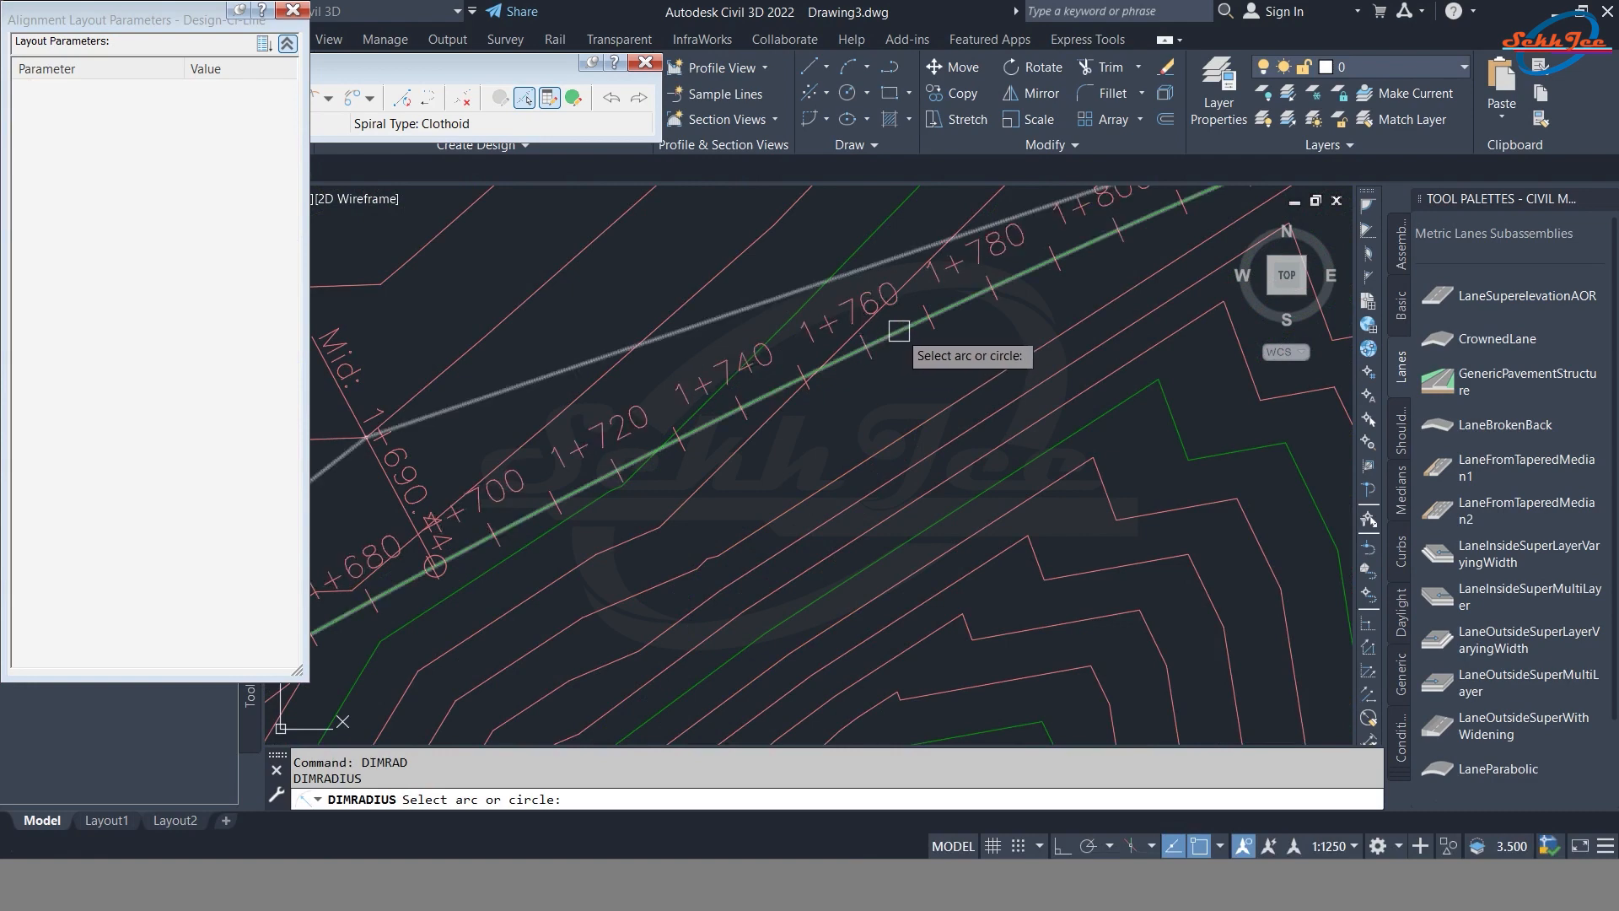
pyautogui.click(903, 339)
pyautogui.scroll(3, 919, 364)
pyautogui.click(915, 361)
# - Erase the radius dimension just placed on the first curve
pyautogui.scroll(-4, 915, 360)
pyautogui.press('Escape')
pyautogui.press('Escape')
pyautogui.moveTo(929, 399); pyautogui.dragTo(810, 463)
pyautogui.write('e')
pyautogui.press('Return')
pyautogui.scroll(-5, 849, 397)
pyautogui.scroll(-3, 956, 405)
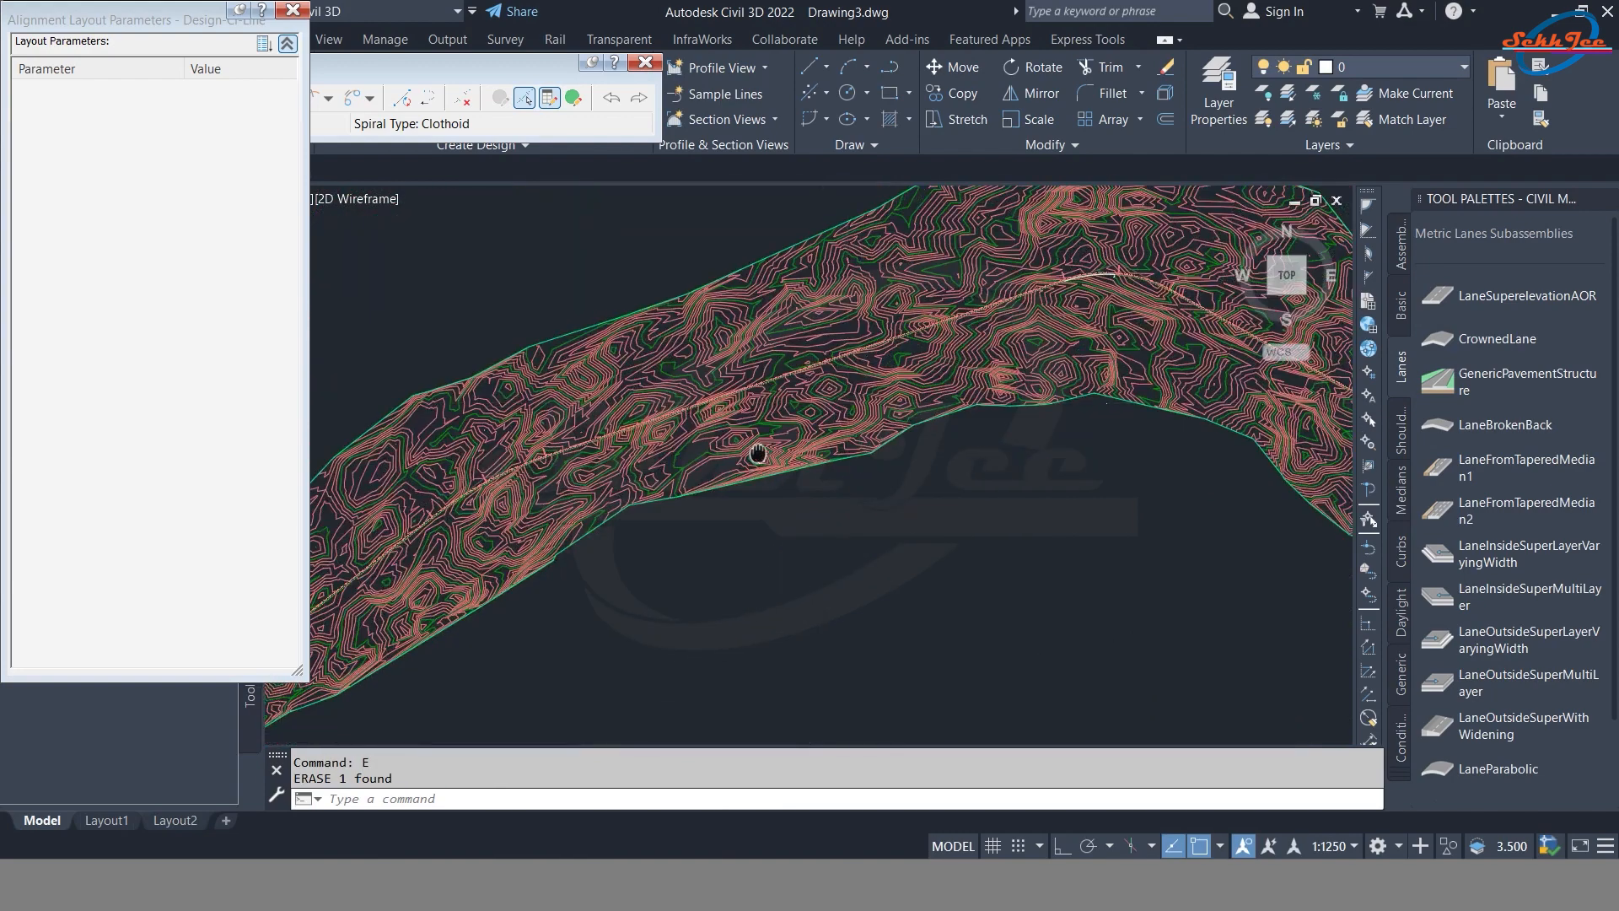
# - Set the radius of the alignment's second curve, around station 4+300, to 900 m in its sub-entity layout parameters
pyautogui.scroll(5, 1011, 251)
pyautogui.scroll(3, 886, 380)
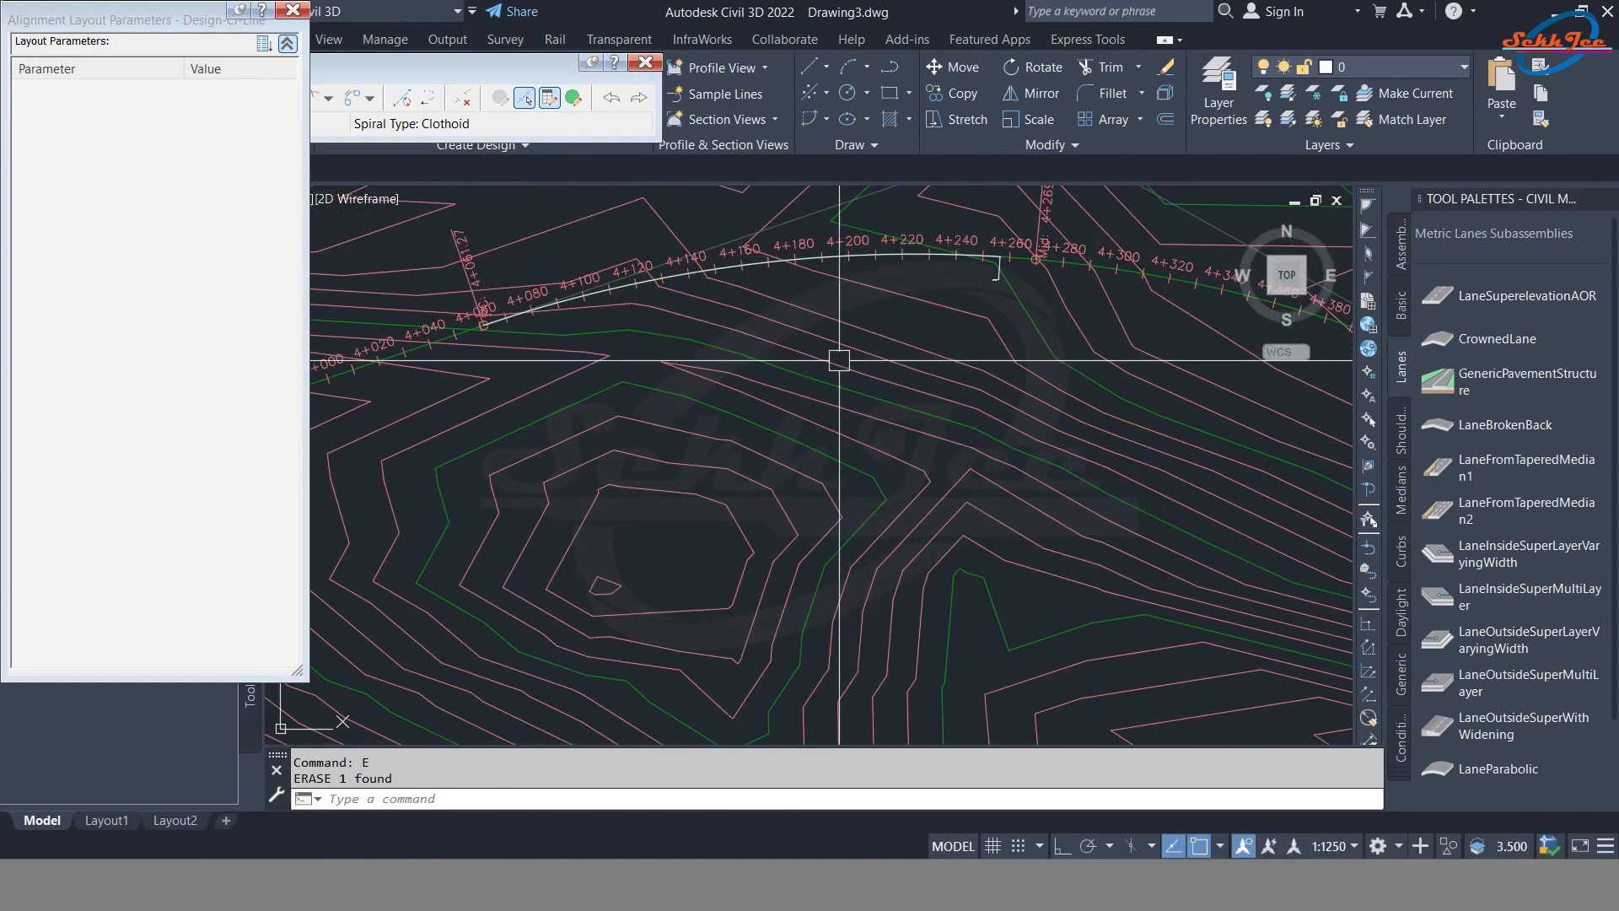
pyautogui.click(505, 121)
pyautogui.click(525, 99)
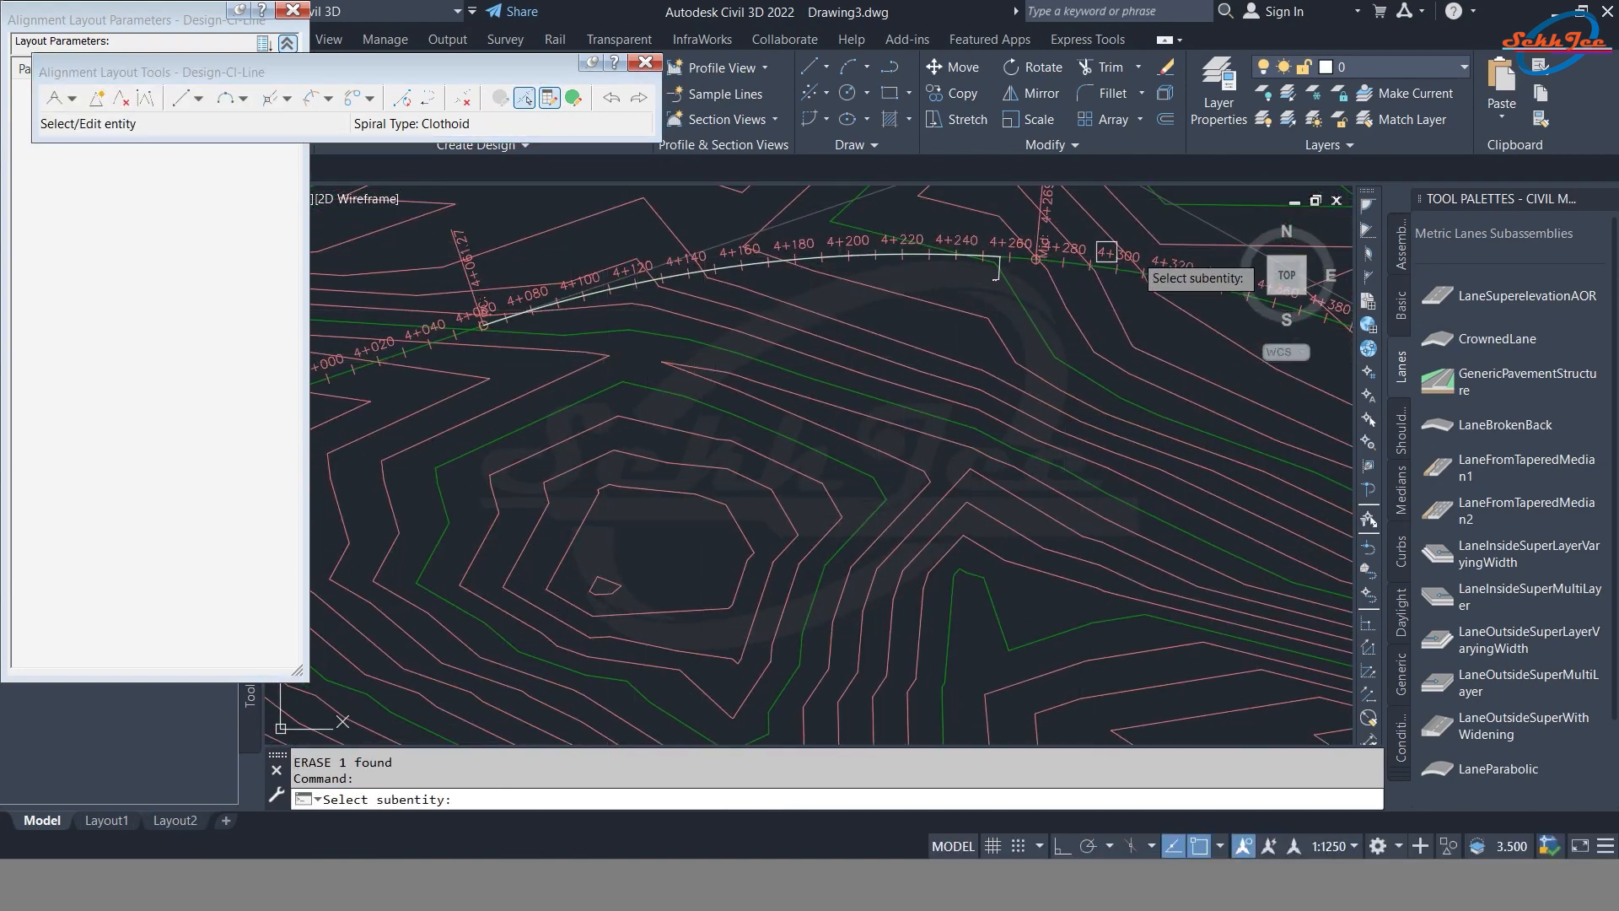
pyautogui.scroll(5, 1097, 257)
pyautogui.click(1004, 289)
pyautogui.click(981, 321)
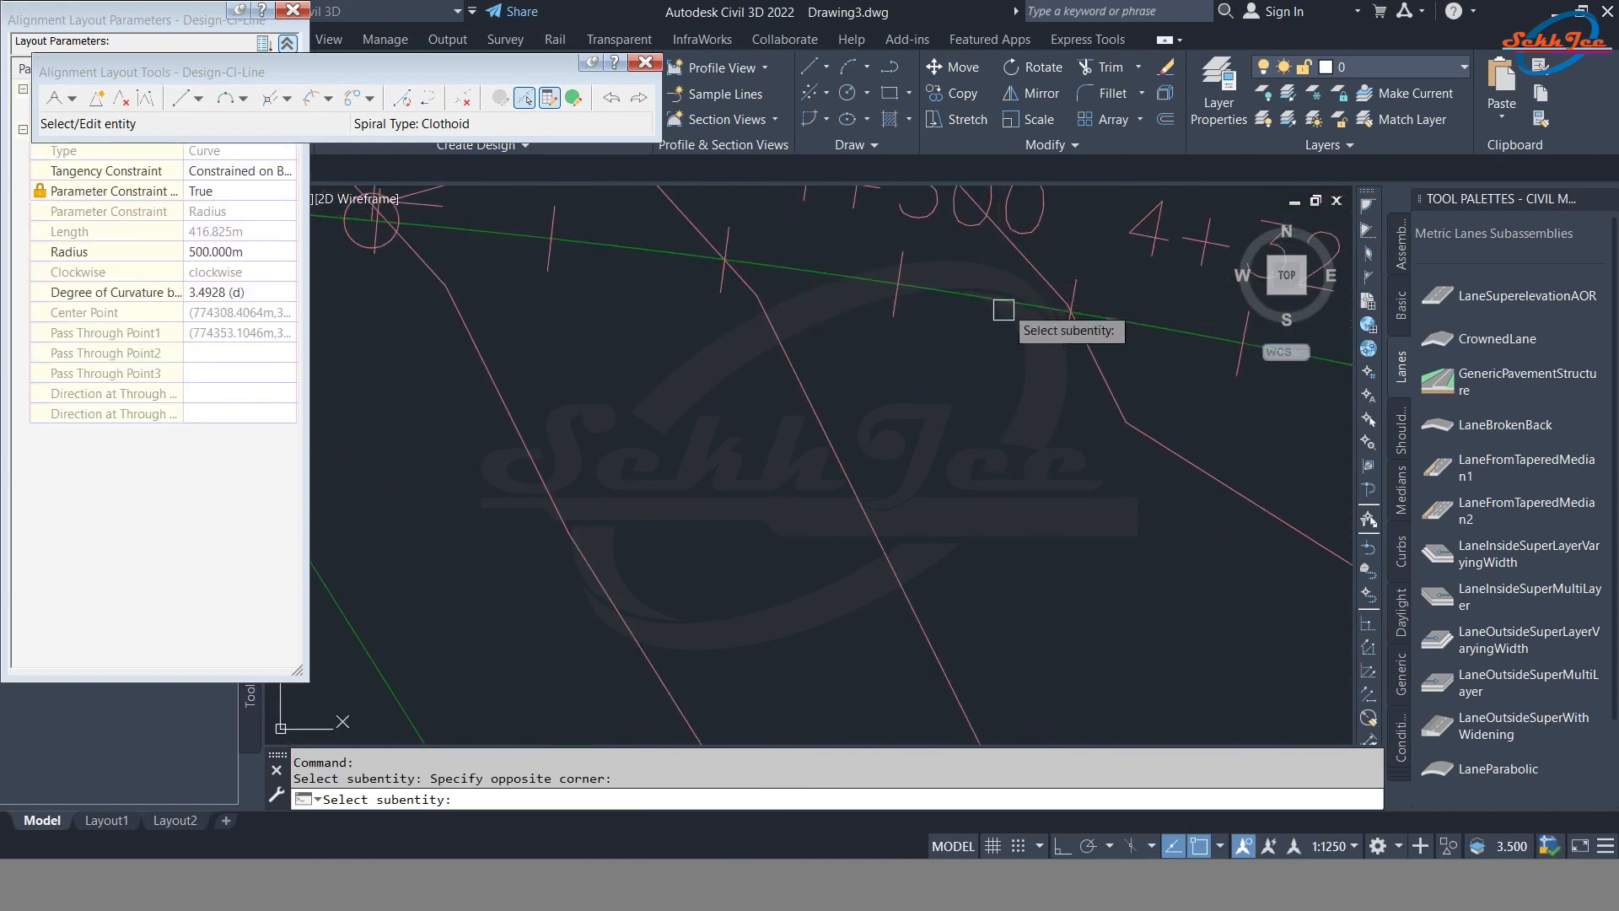
pyautogui.click(242, 290)
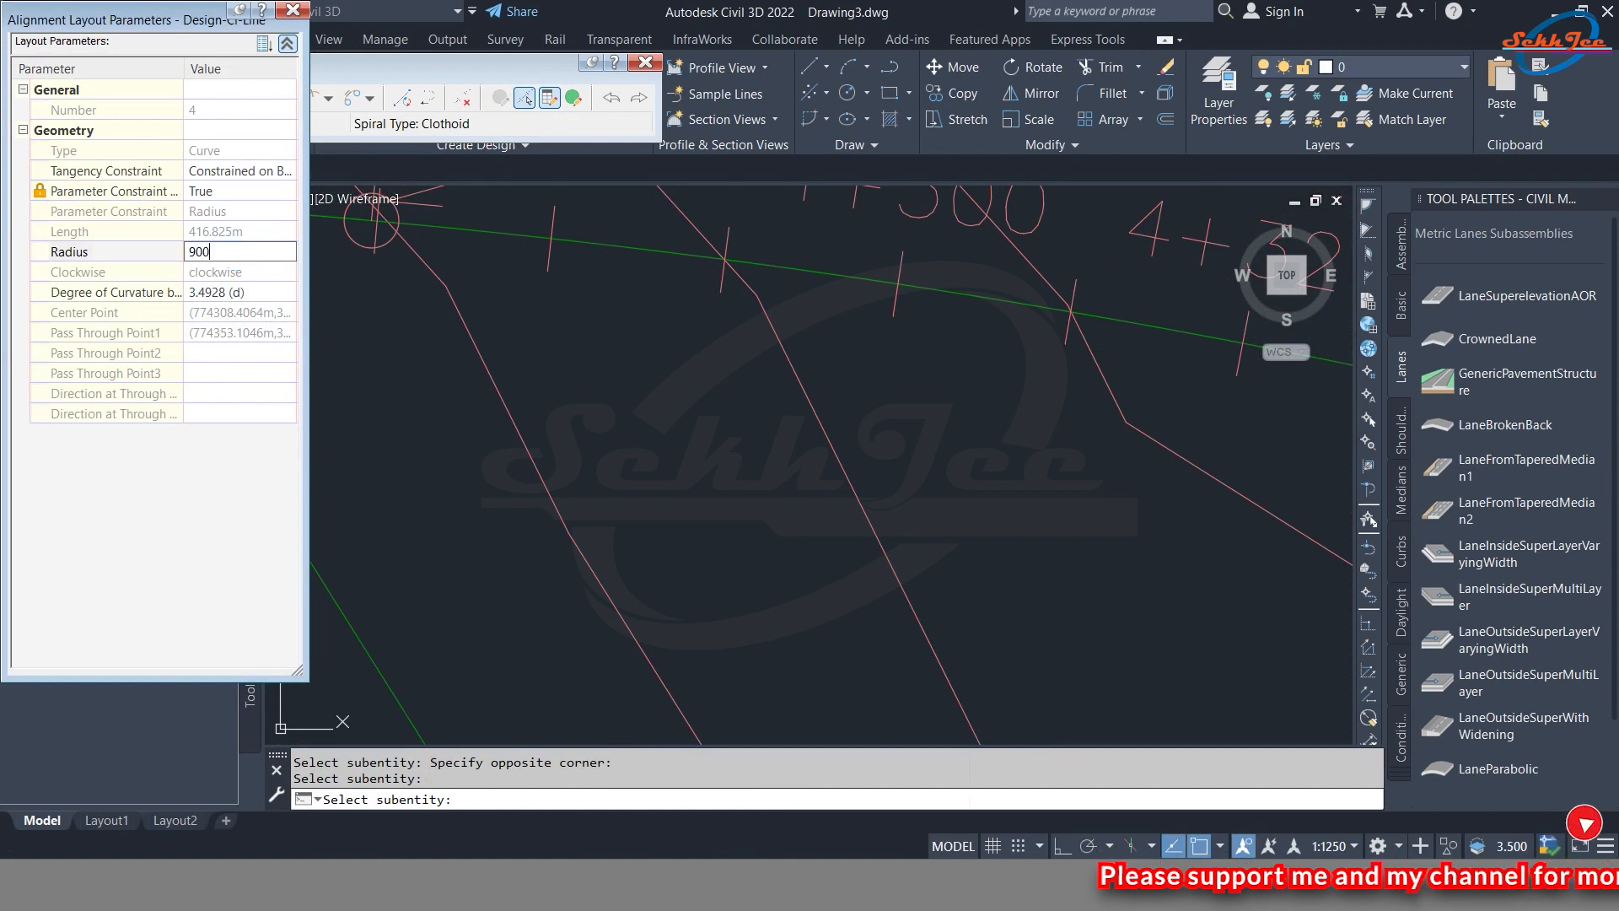
pyautogui.click(224, 252)
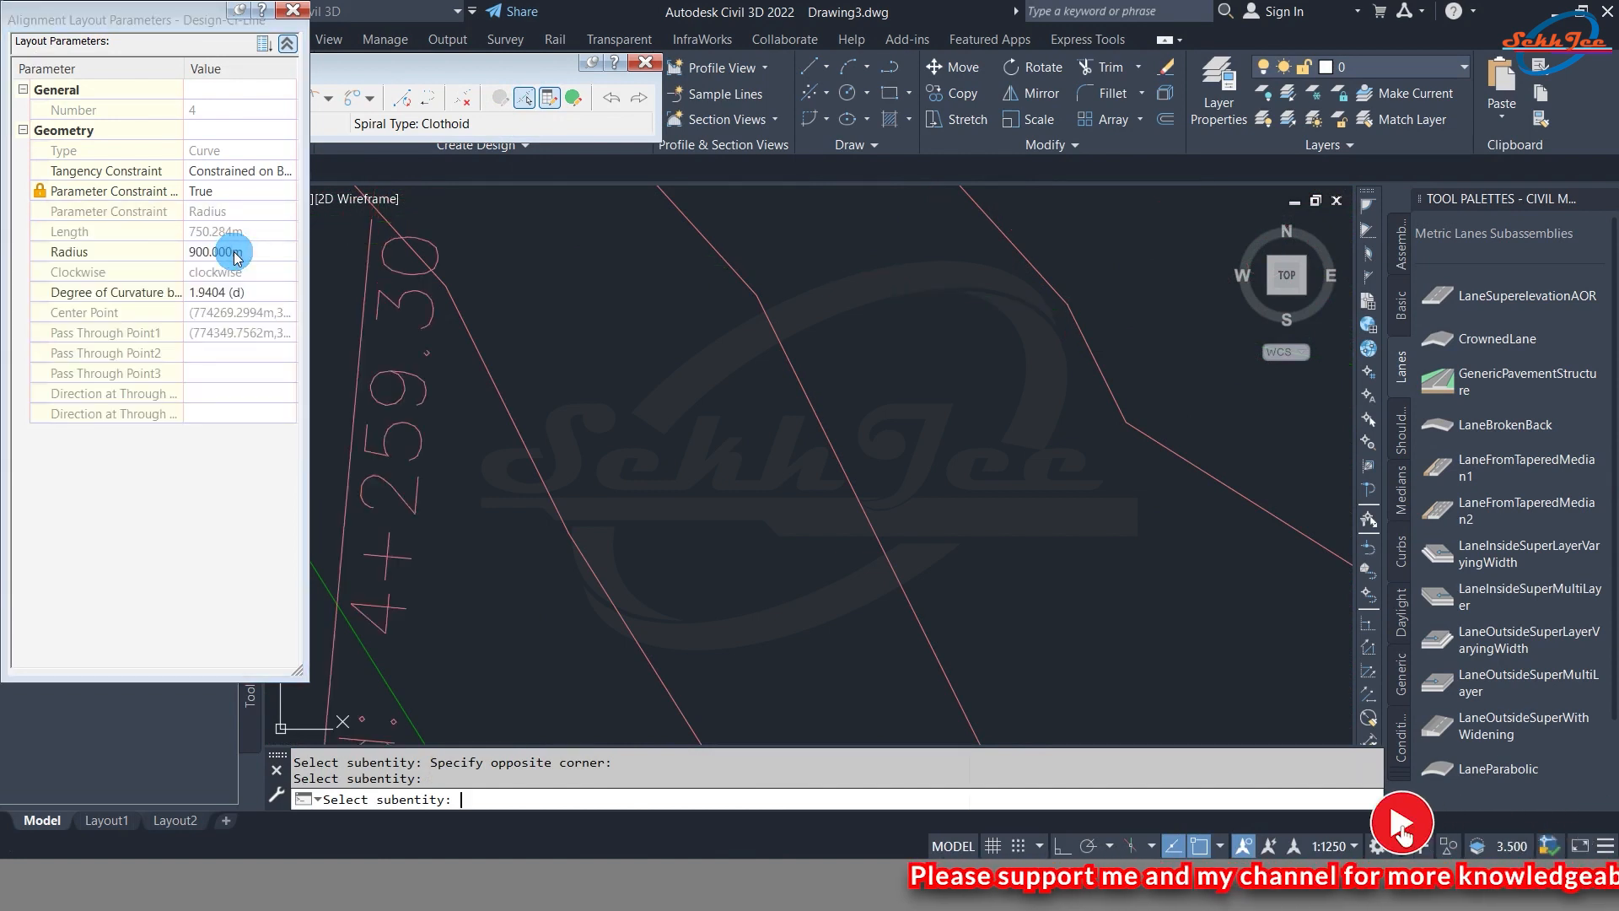
pyautogui.press('Return')
# - Delete the outdated radius dimension lying above the second curve
pyautogui.scroll(-8, 379, 363)
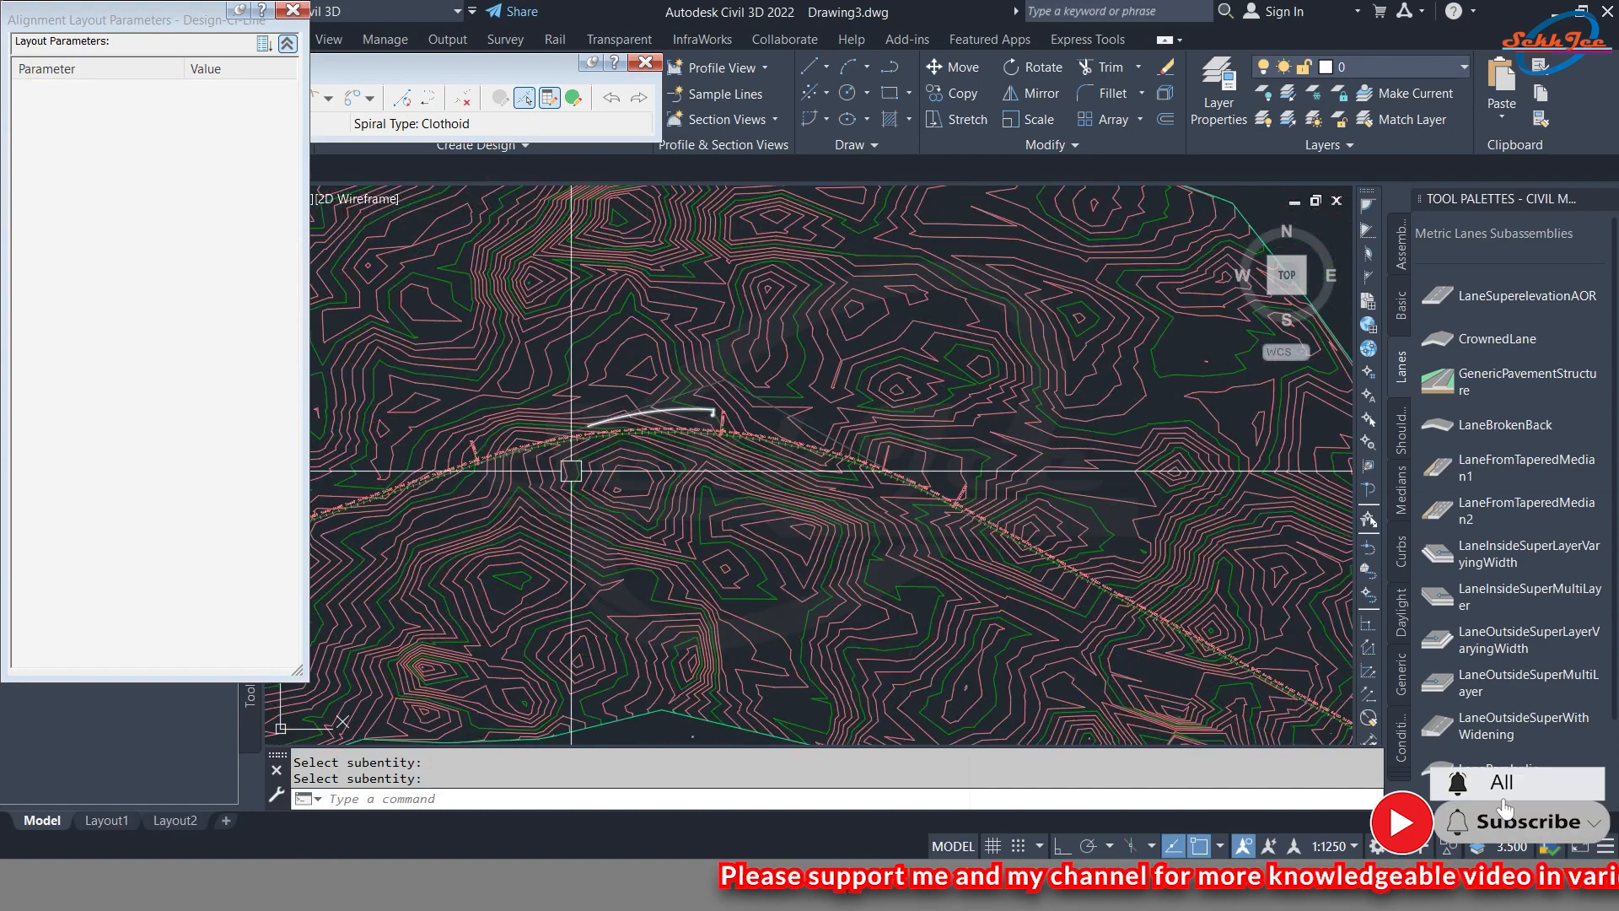
pyautogui.scroll(-3, 887, 434)
pyautogui.scroll(6, 879, 408)
pyautogui.click(827, 397)
pyautogui.press('Delete')
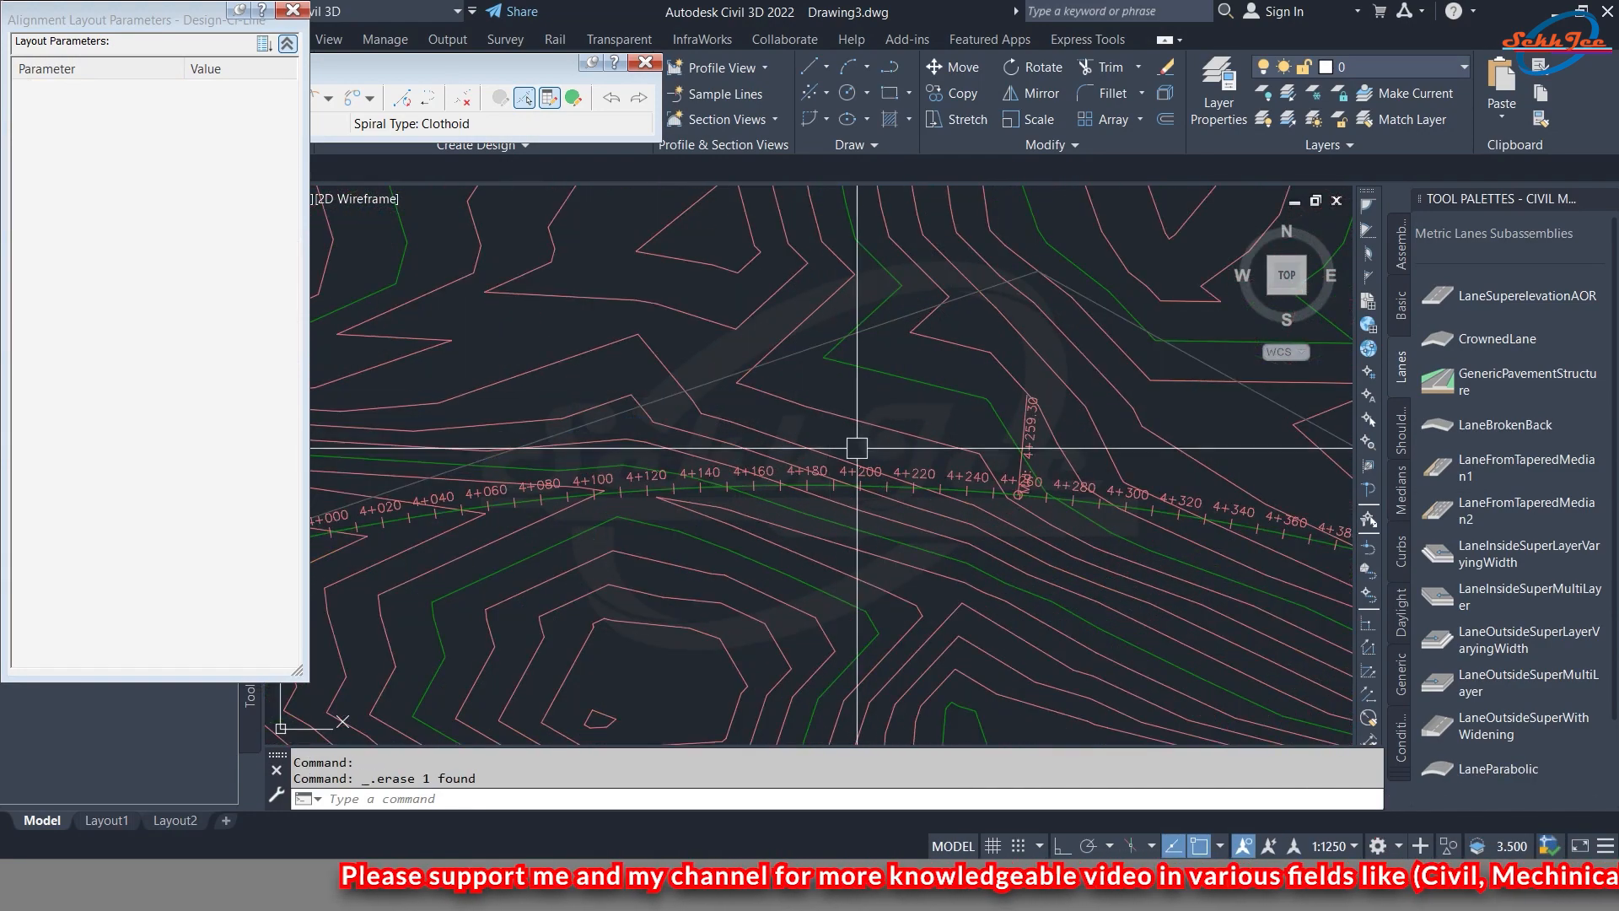
# - Add a radius dimension to the edited second curve, between stations 4+240 and 4+260
pyautogui.scroll(2, 858, 434)
pyautogui.write('dim')
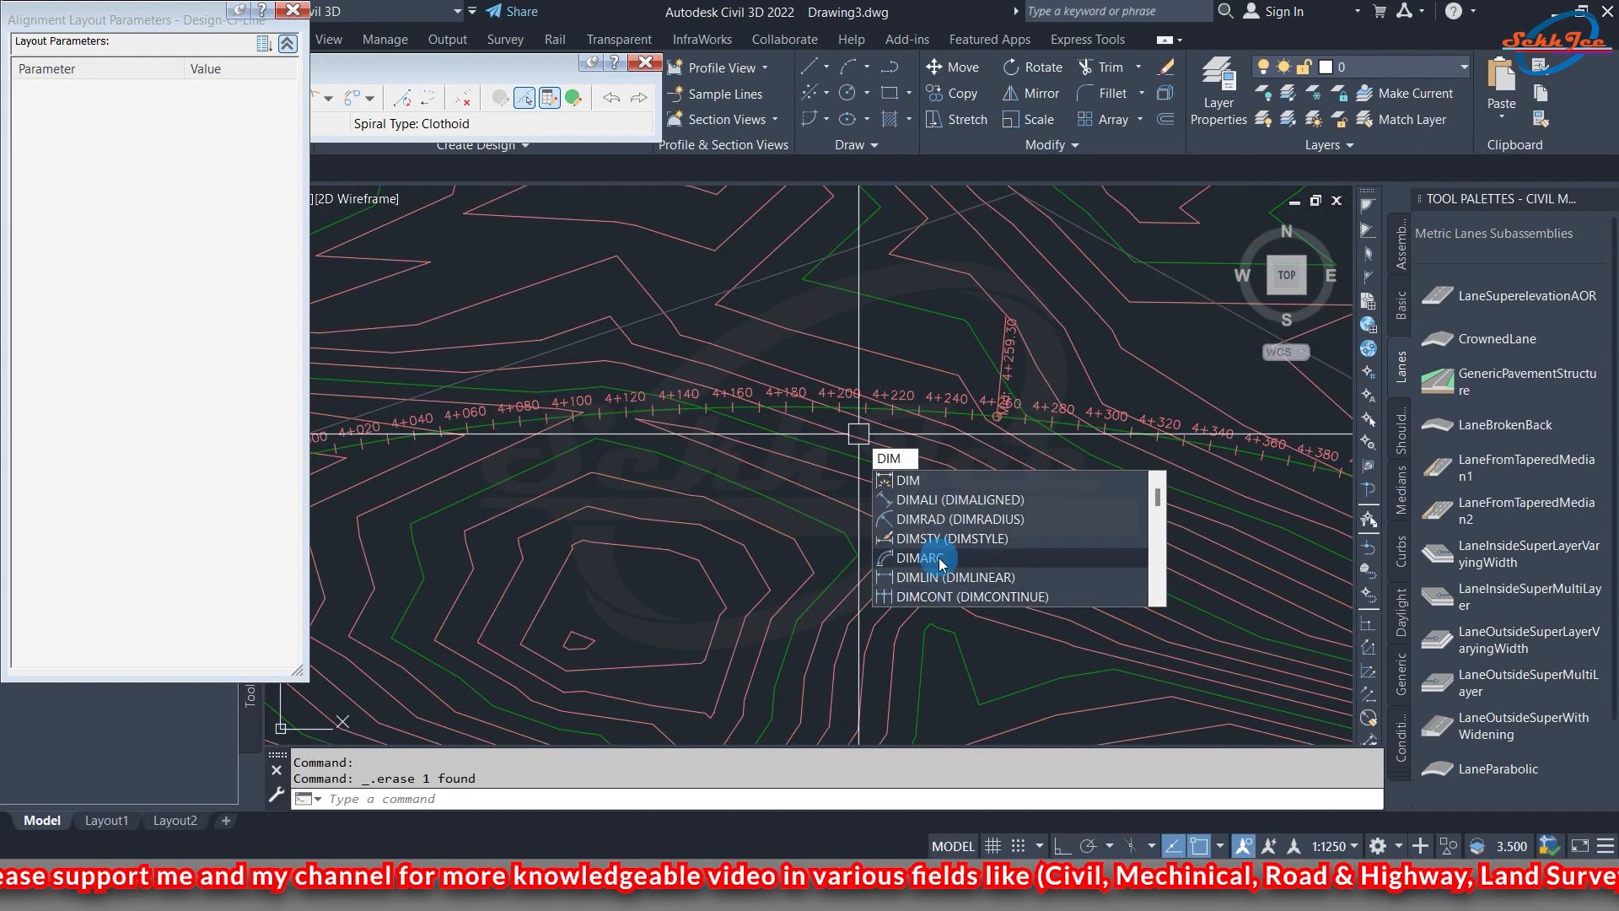
pyautogui.click(936, 519)
pyautogui.scroll(5, 930, 456)
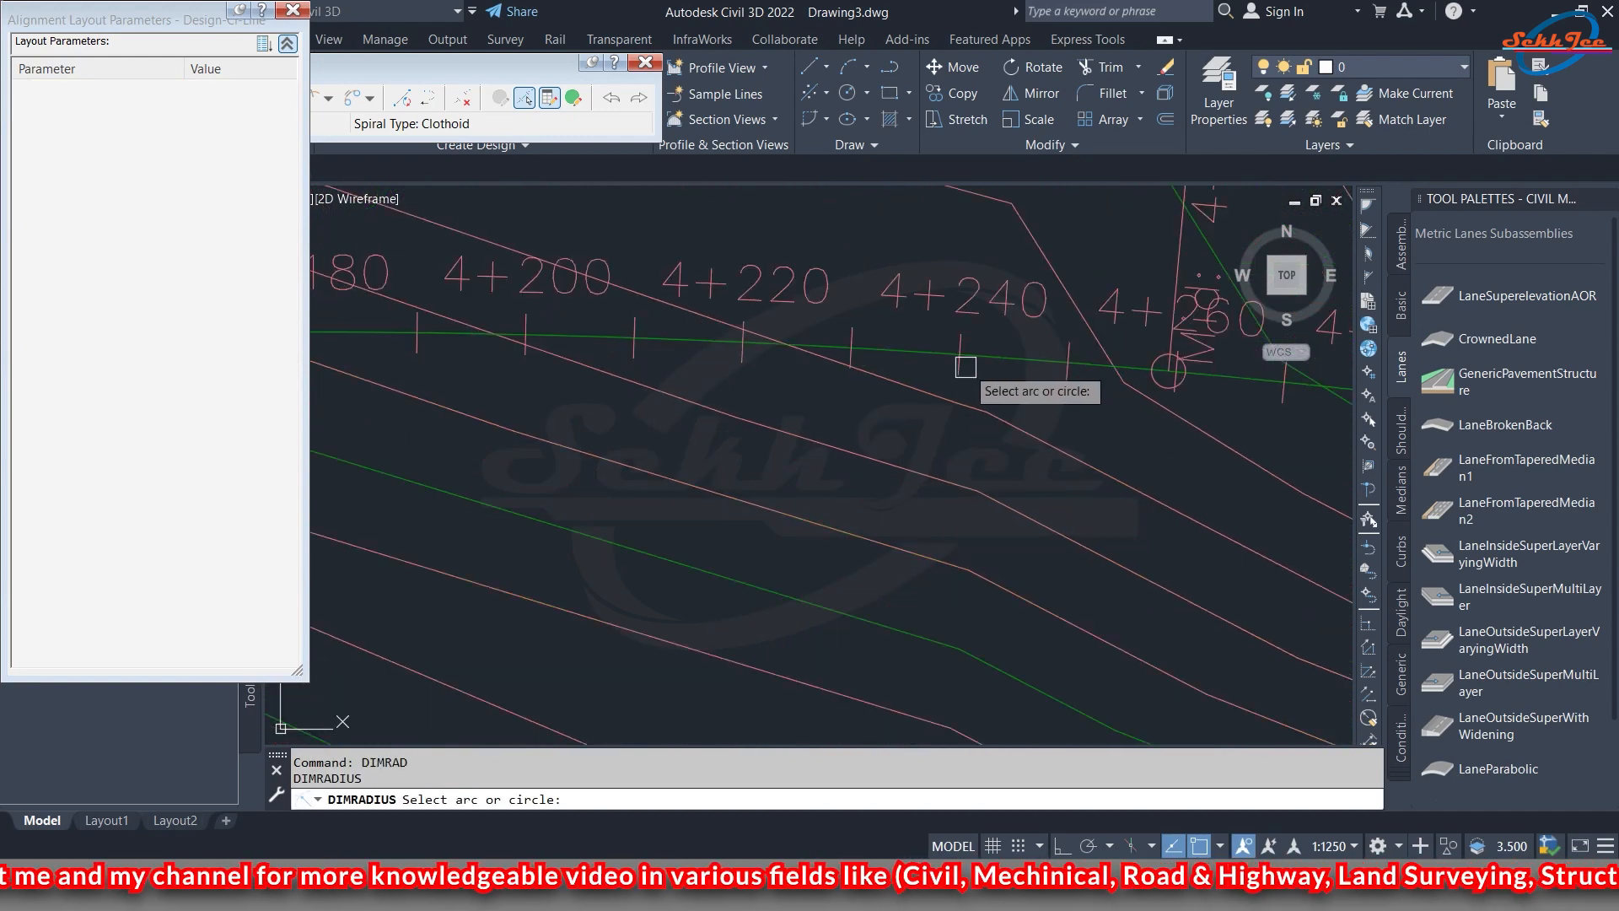
pyautogui.click(1010, 350)
pyautogui.scroll(3, 979, 470)
pyautogui.click(970, 460)
# - Erase the radius dimension just placed on the second curve
pyautogui.scroll(3, 961, 548)
pyautogui.click(958, 549)
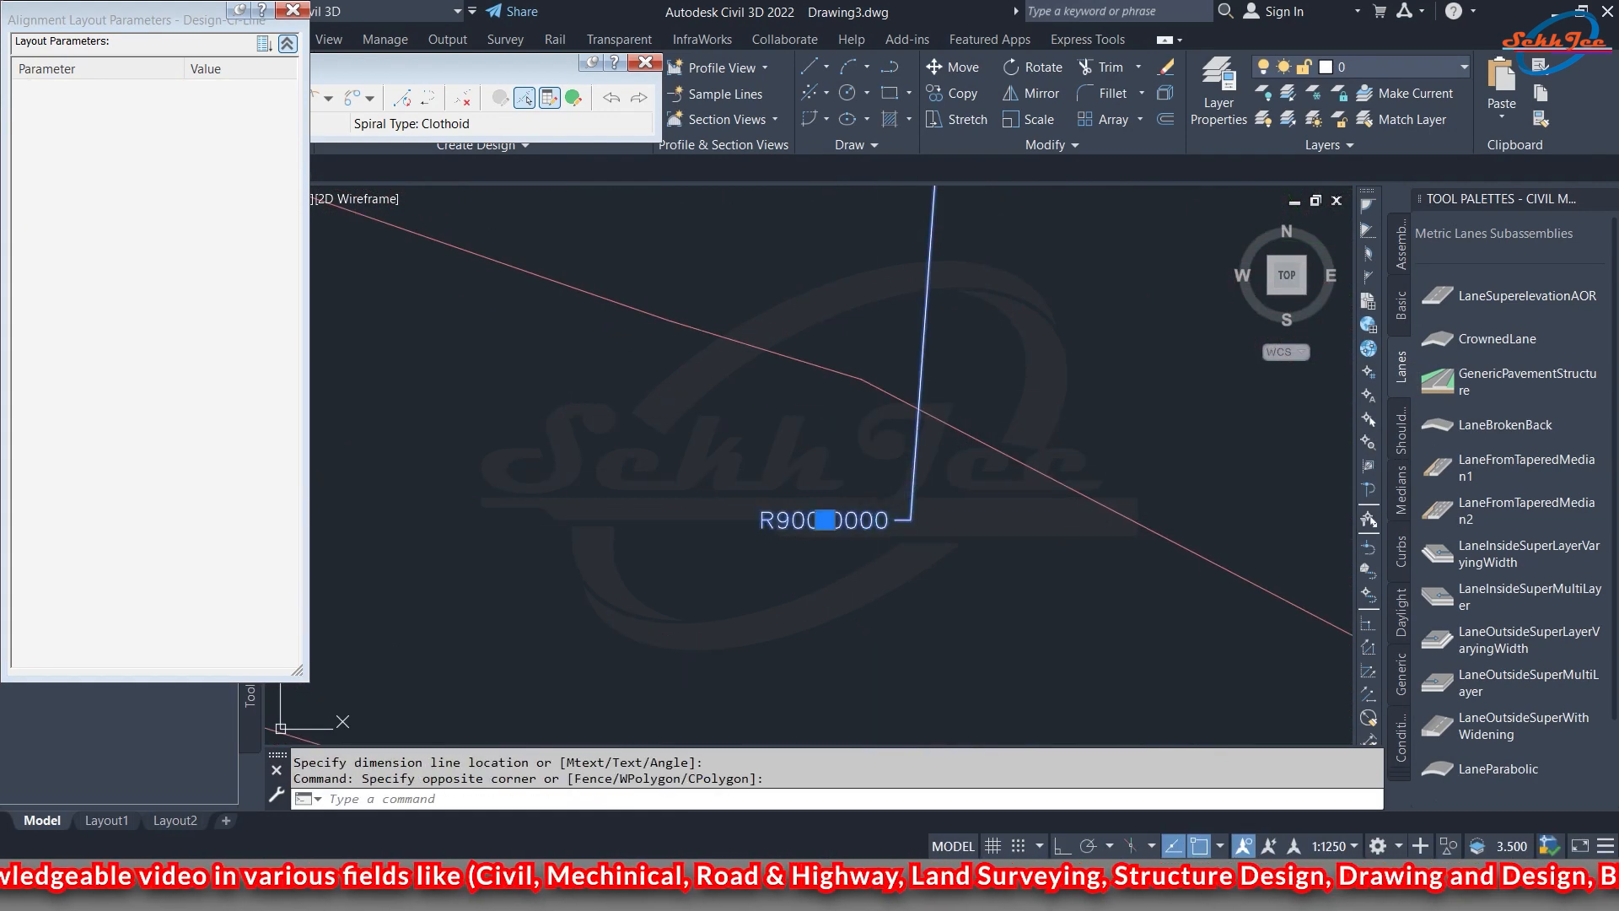
pyautogui.click(825, 520)
pyautogui.press('Delete')
pyautogui.scroll(-5, 901, 489)
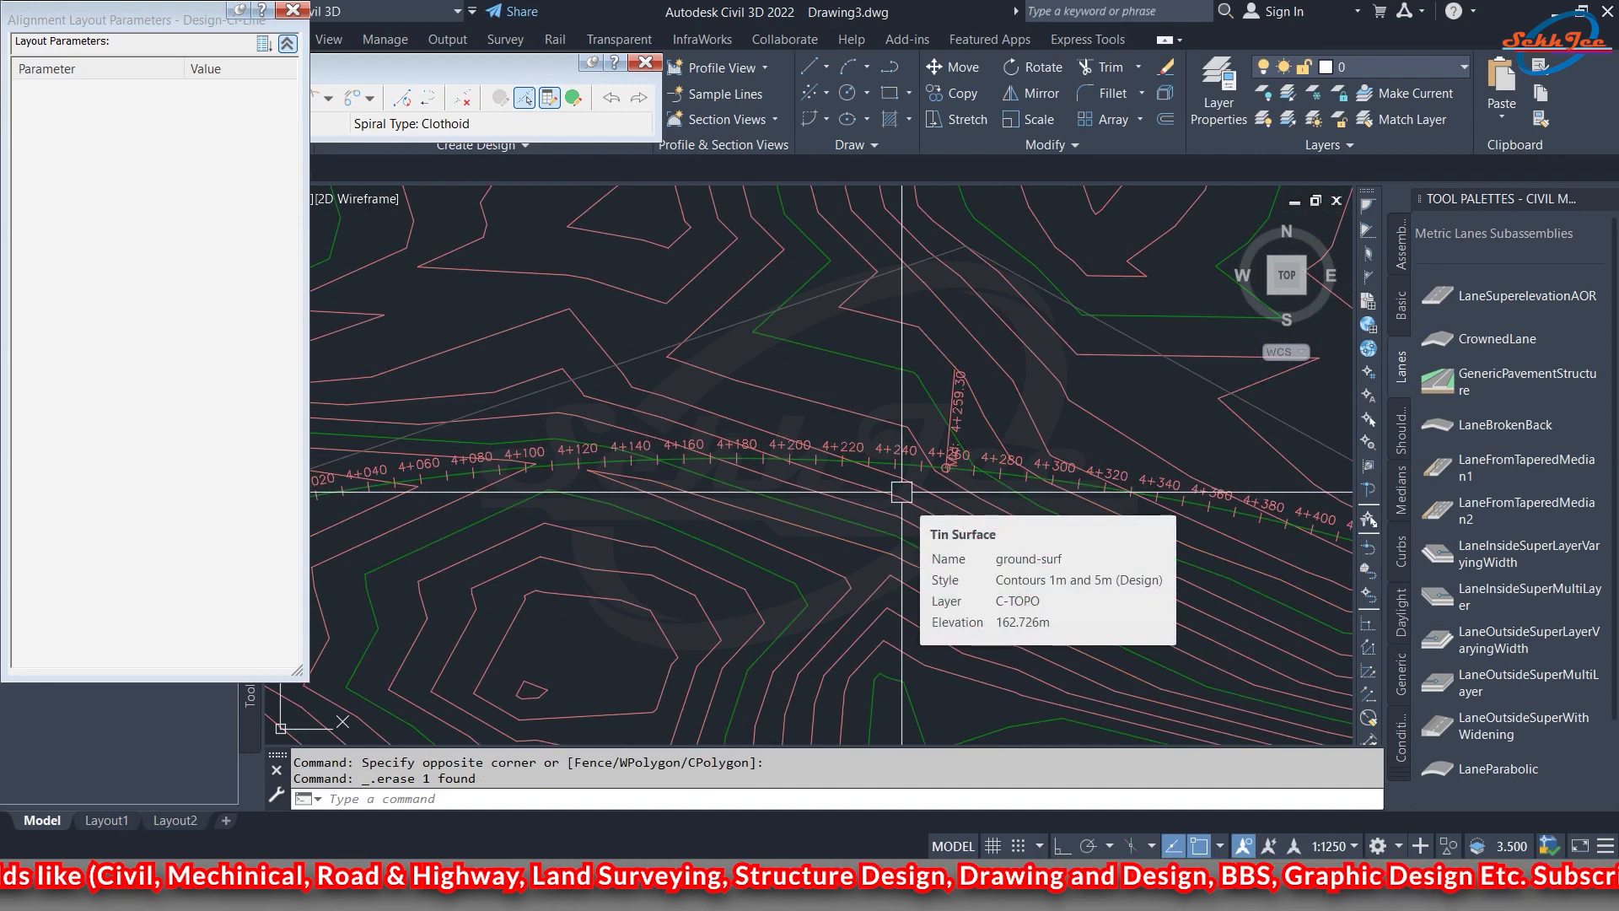
# - Insert a PI north of the long tangent between the alignment's two curves, snapped to a contour vertex near station 3+000
pyautogui.scroll(-3, 915, 290)
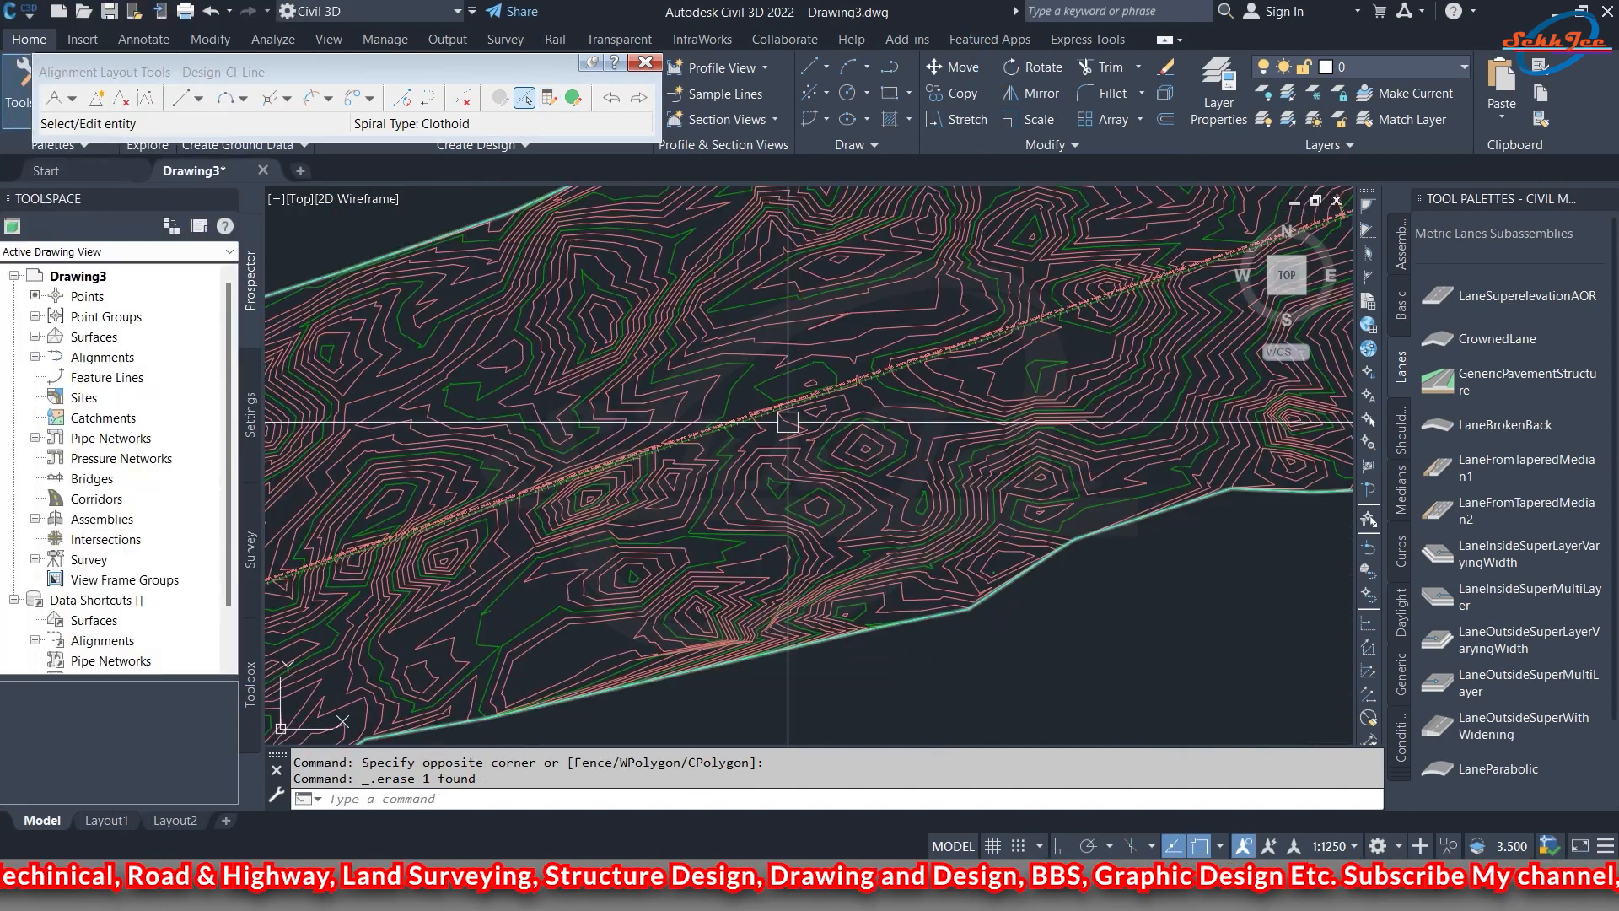
pyautogui.scroll(-4, 772, 397)
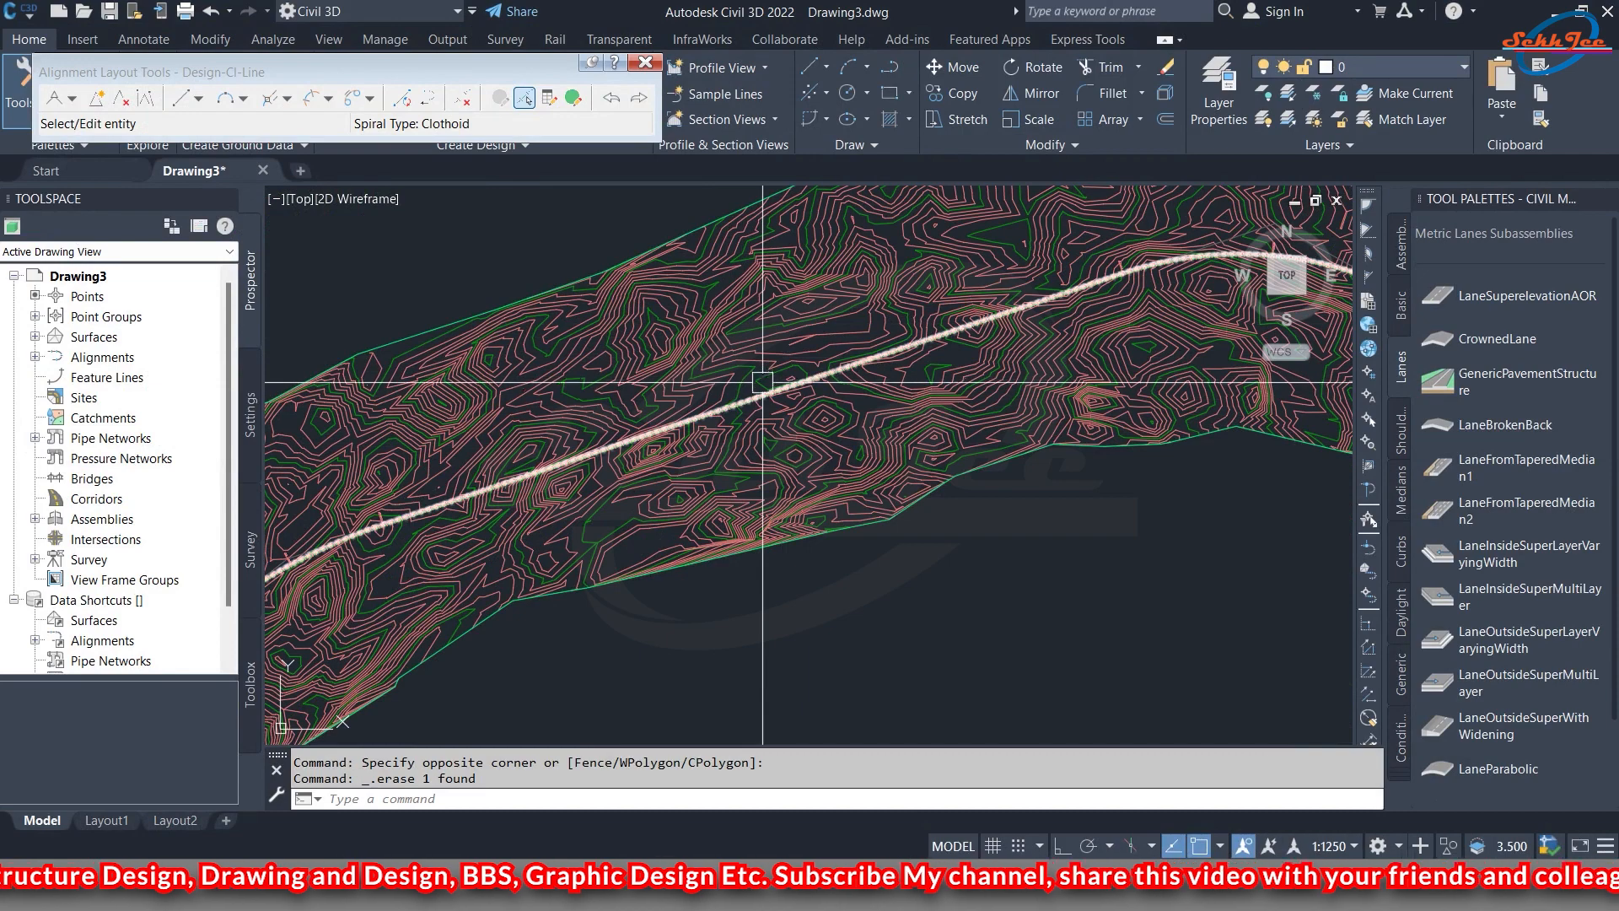
pyautogui.scroll(3, 748, 388)
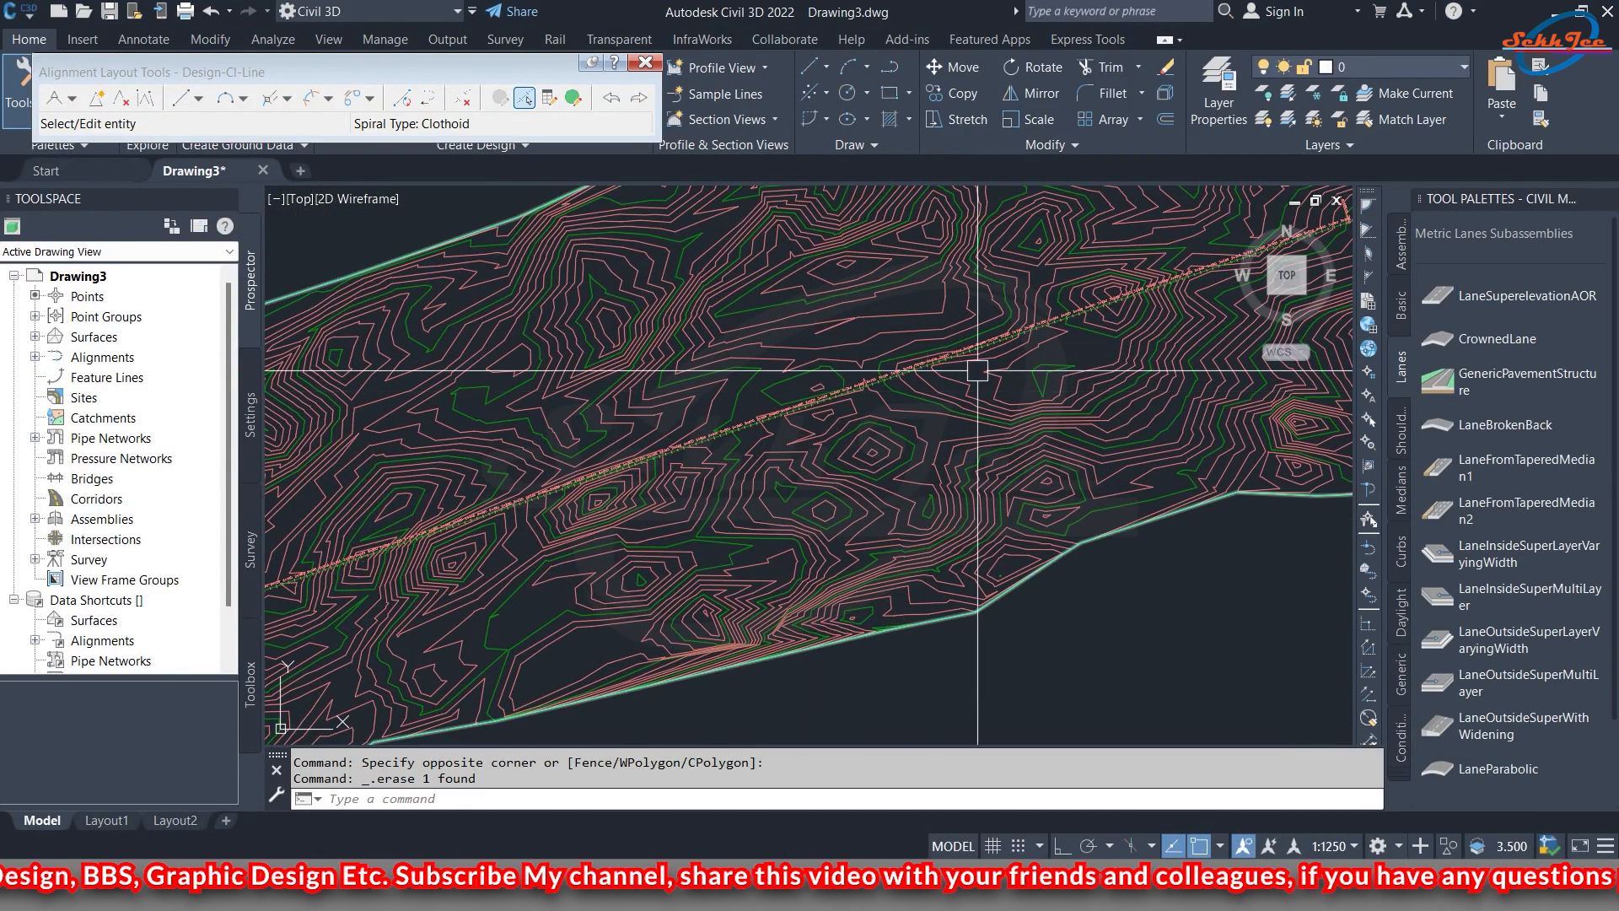
pyautogui.click(178, 101)
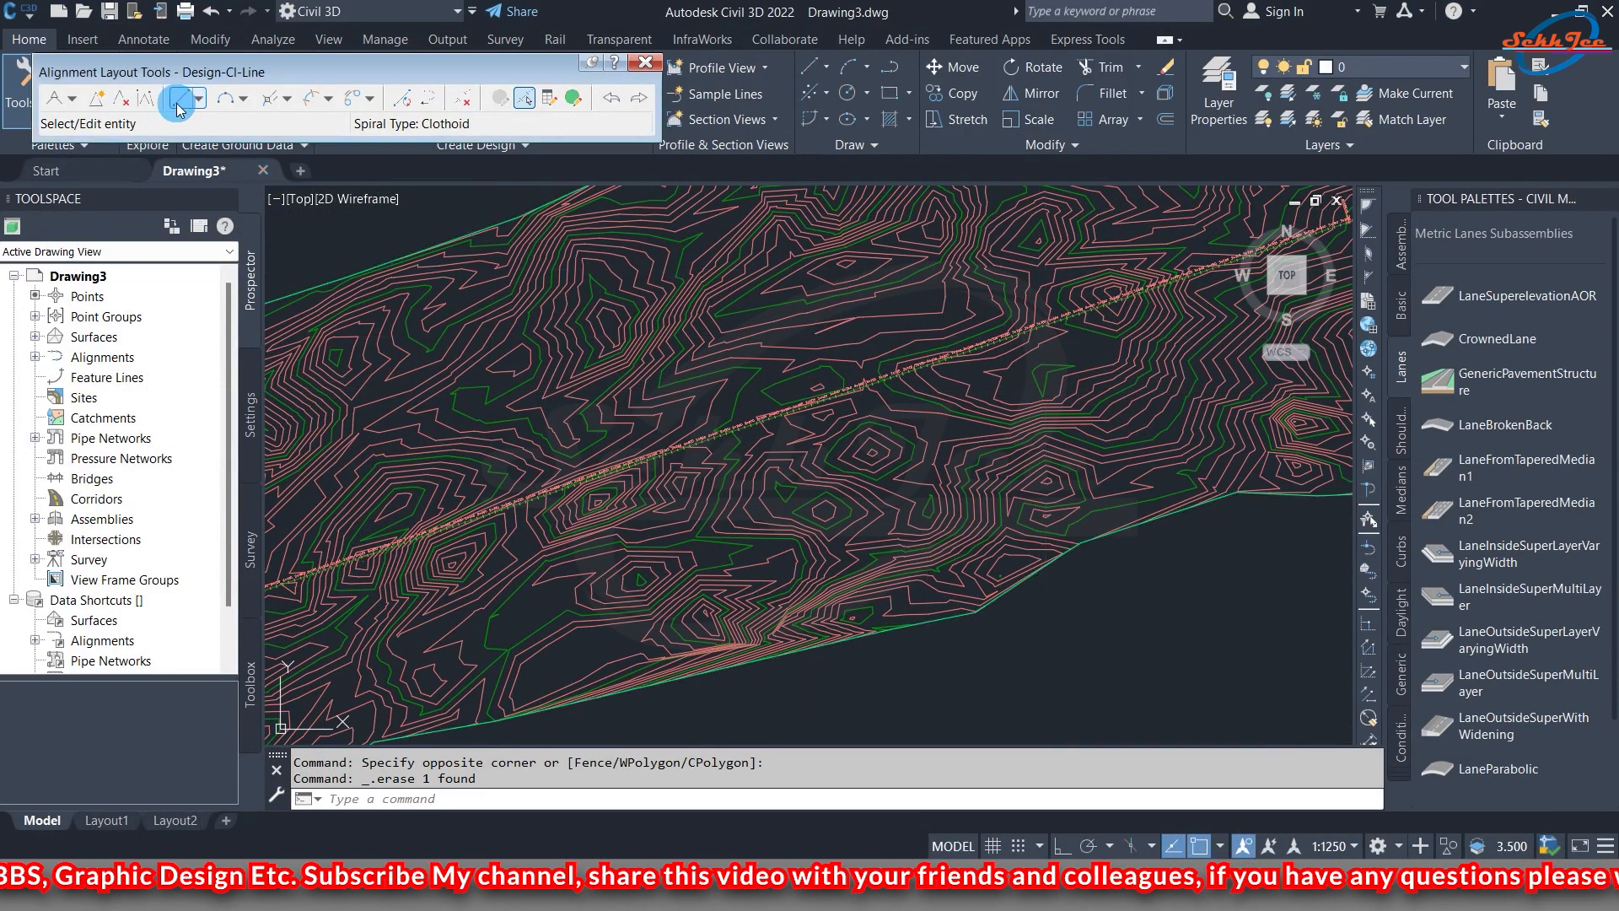
pyautogui.click(97, 100)
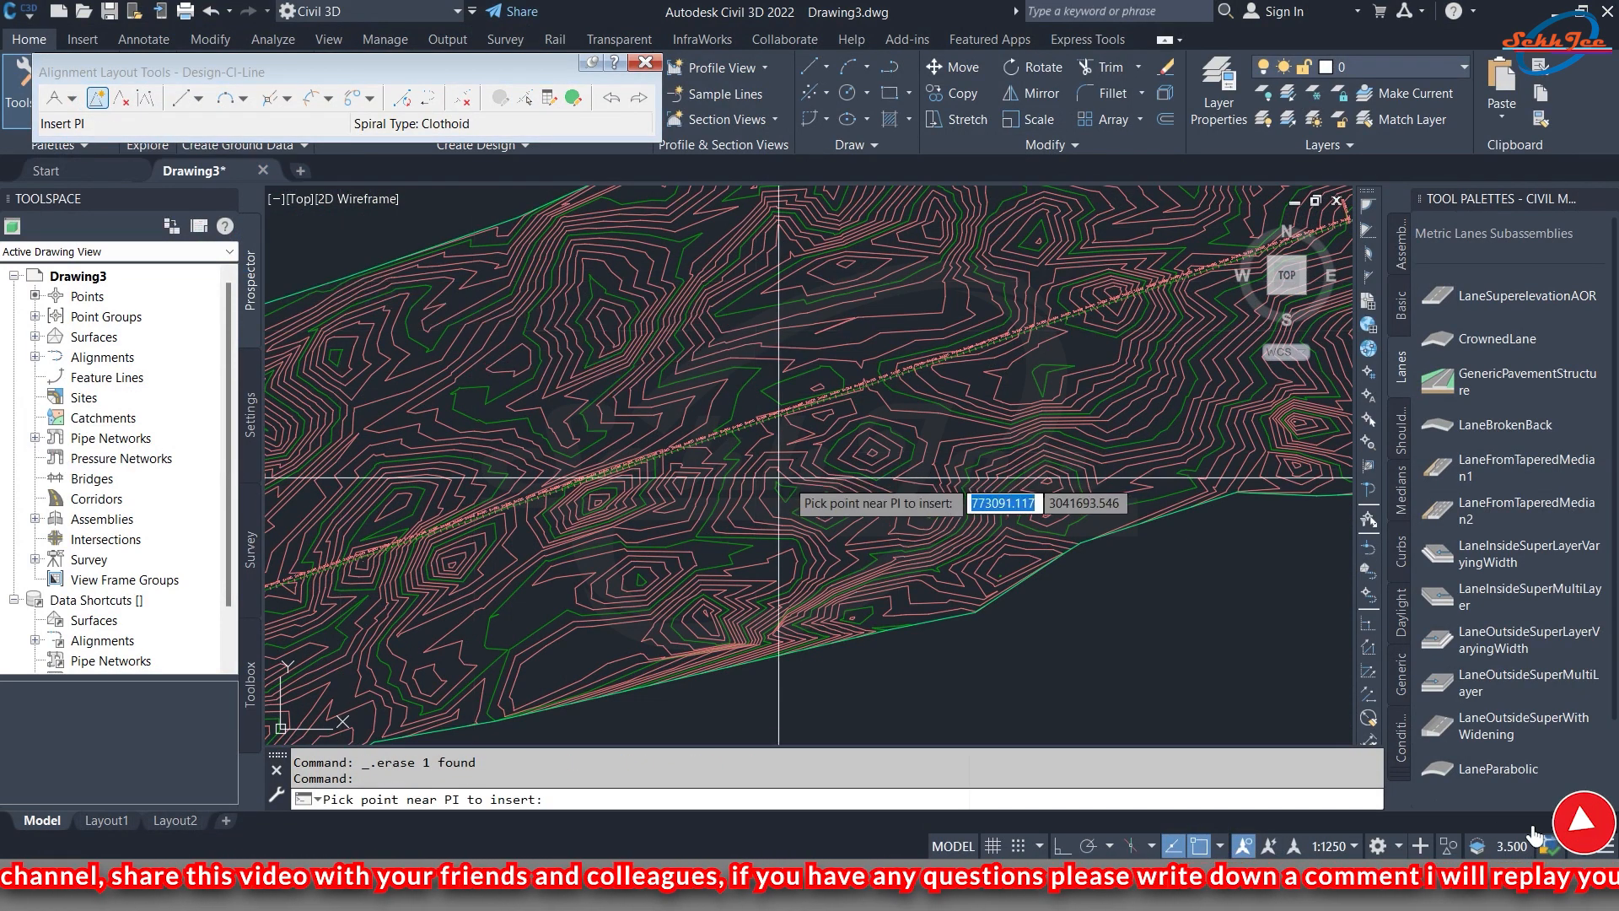
pyautogui.scroll(3, 765, 322)
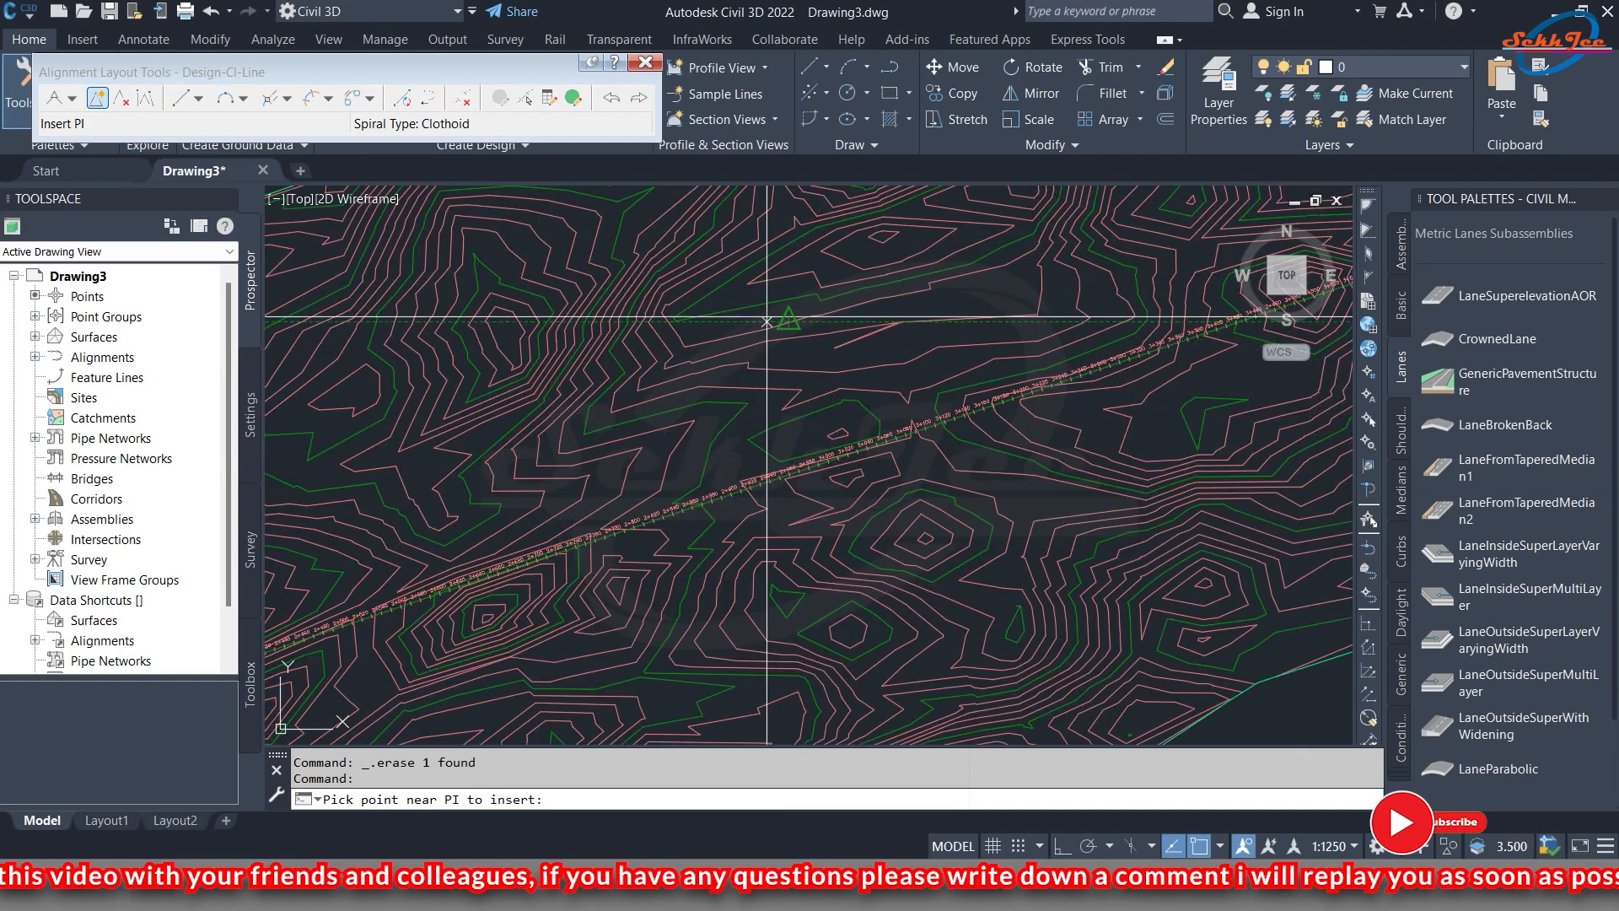
pyautogui.click(755, 305)
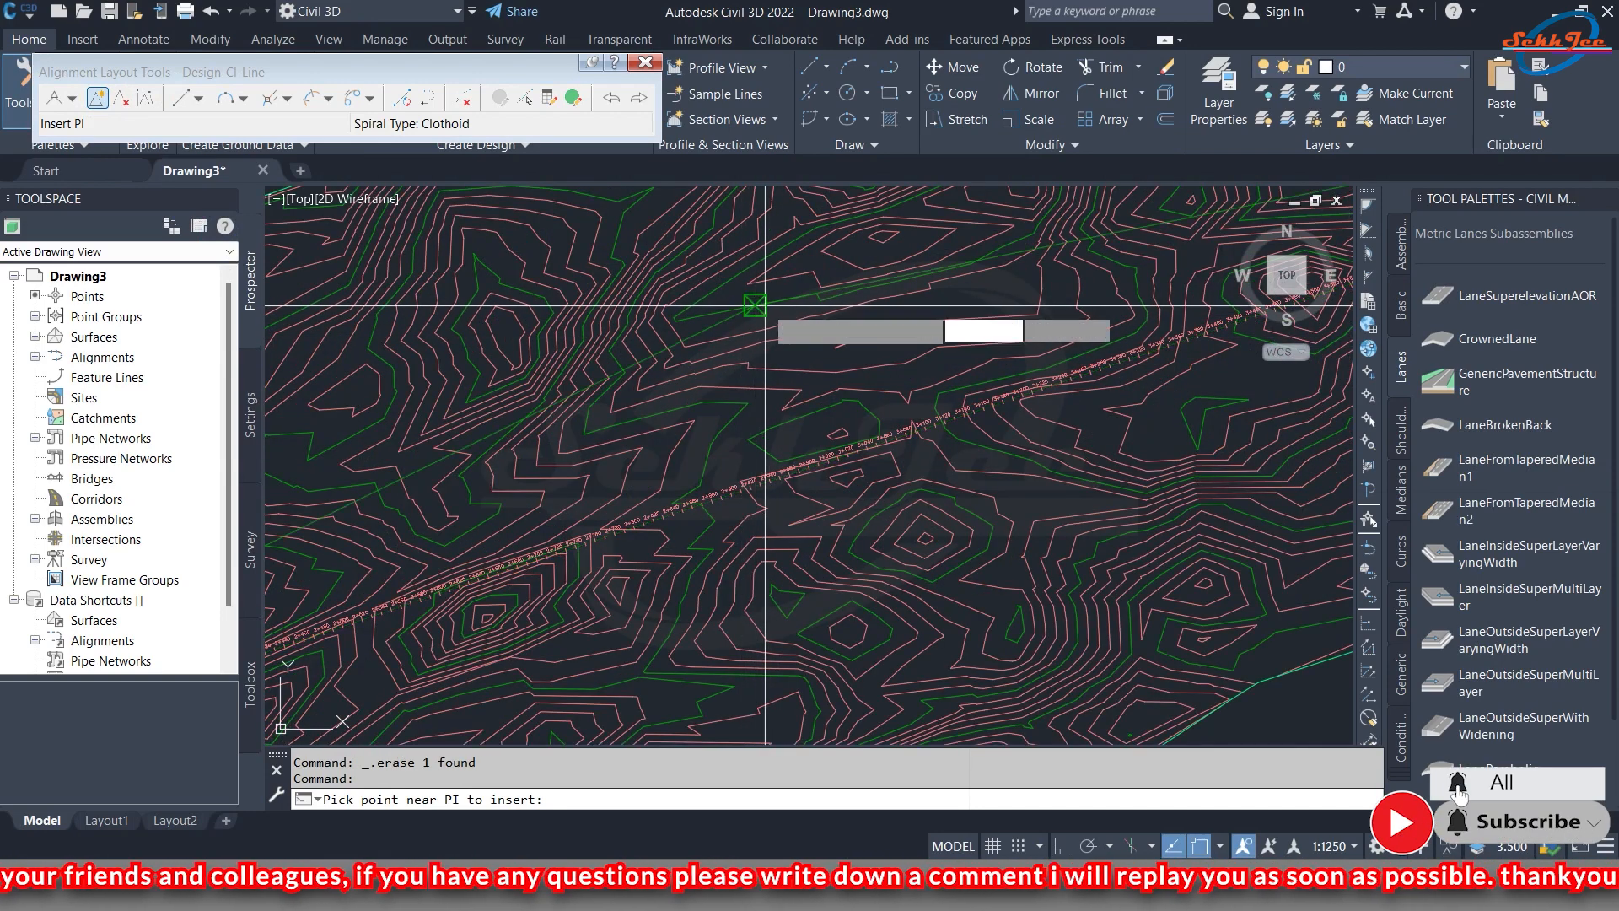
pyautogui.press('Return')
# - Start a free curve fillet between the two tangents meeting at the inserted PI, with a solution angle less than 180
pyautogui.scroll(-5, 784, 321)
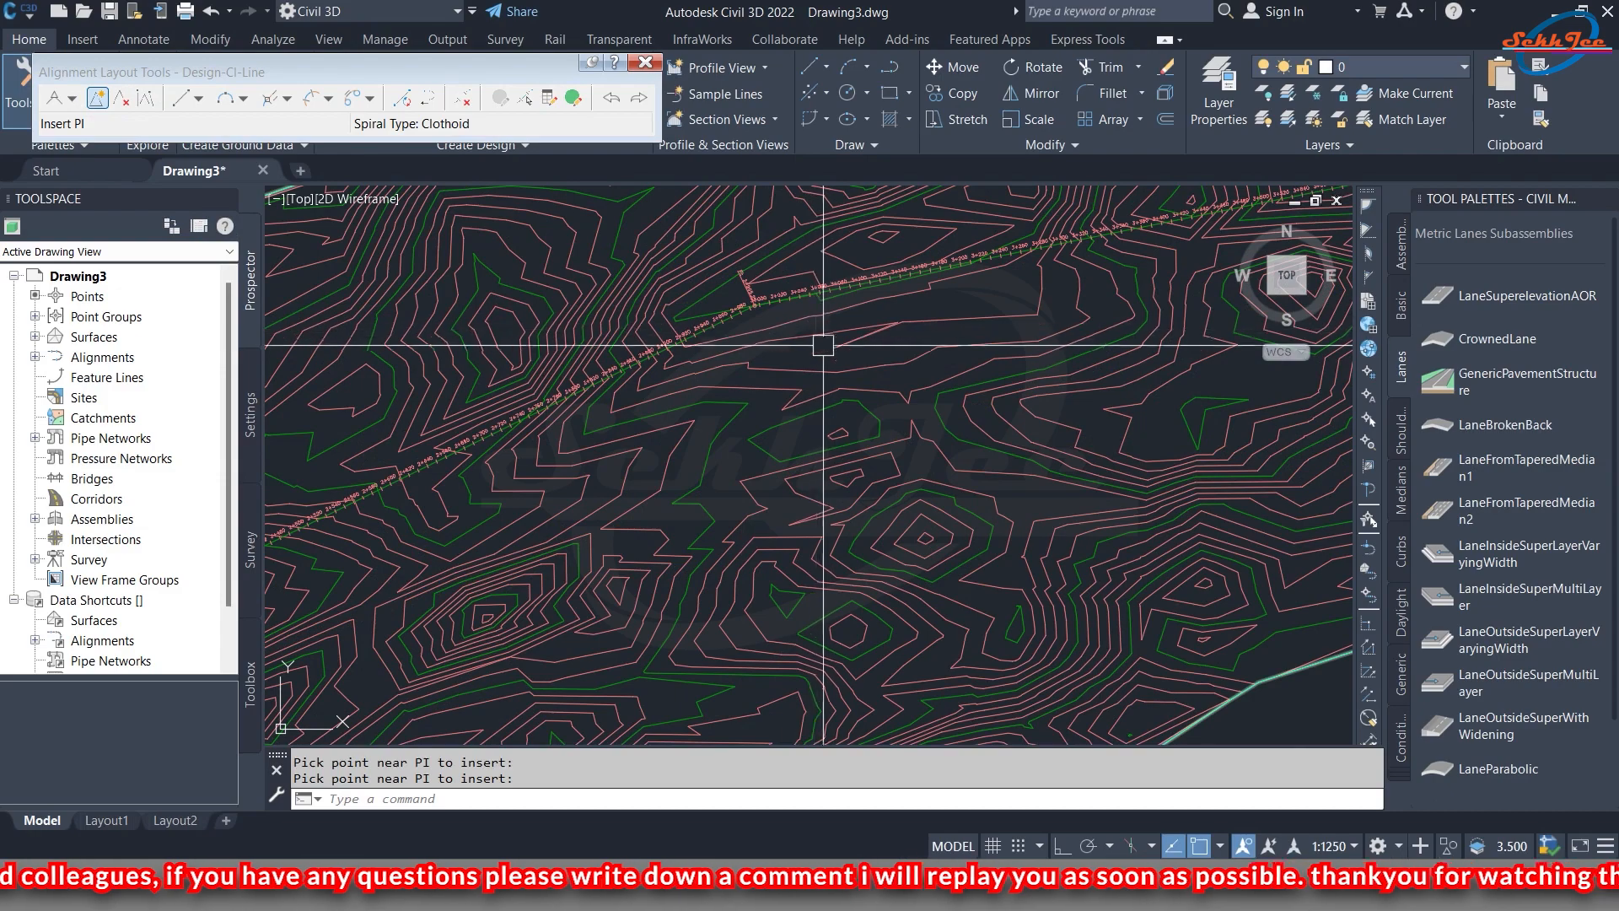
pyautogui.scroll(4, 759, 439)
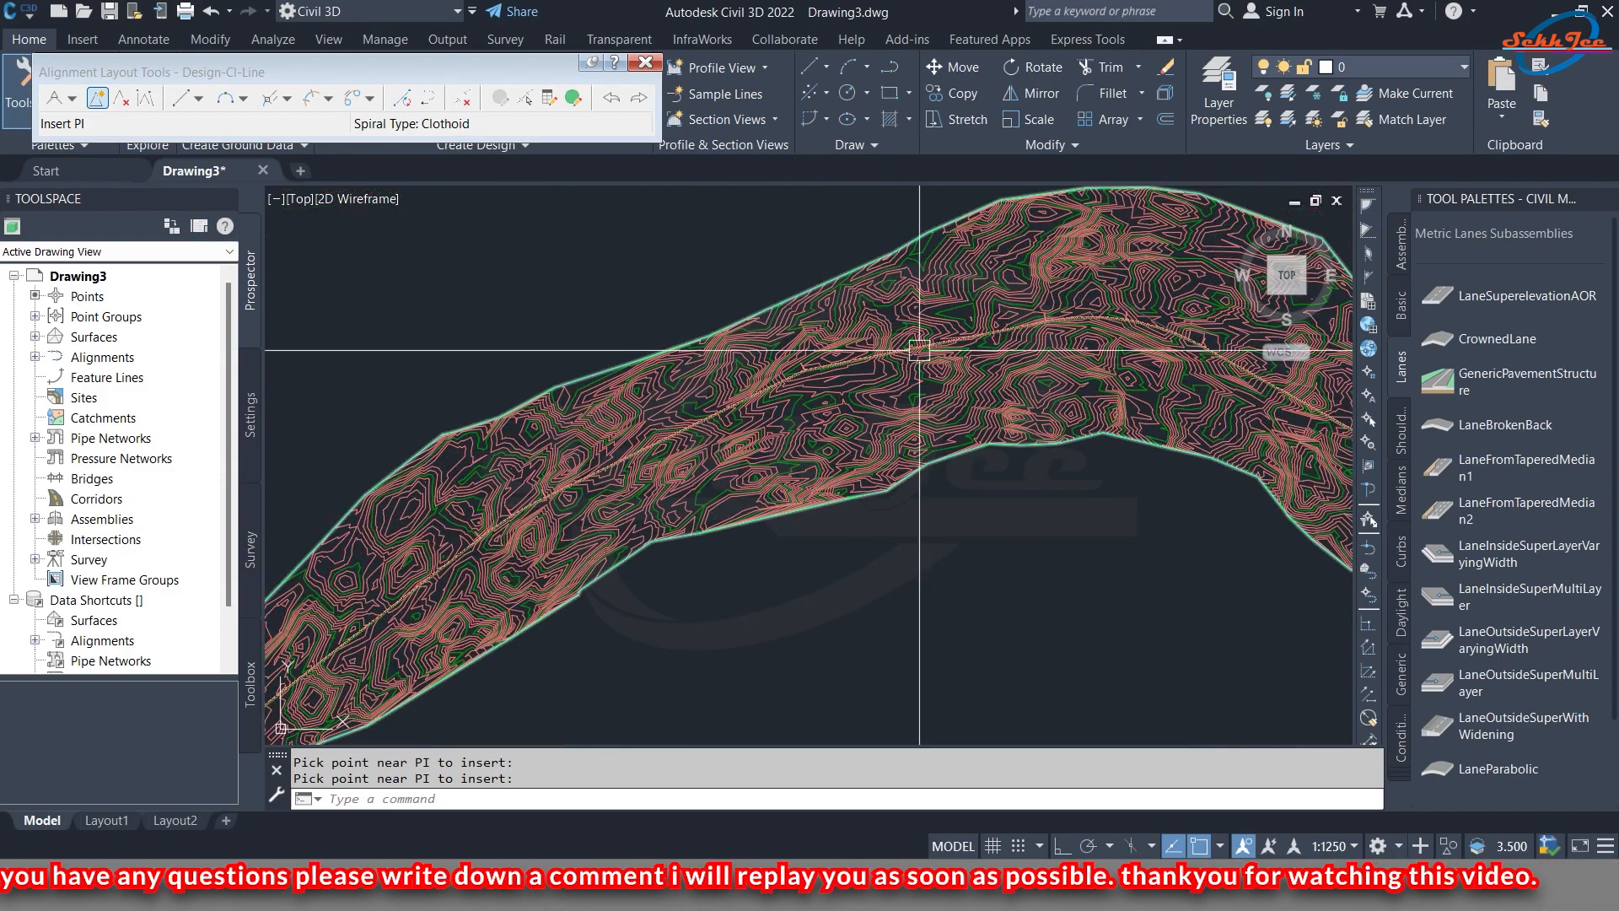
pyautogui.scroll(8, 645, 387)
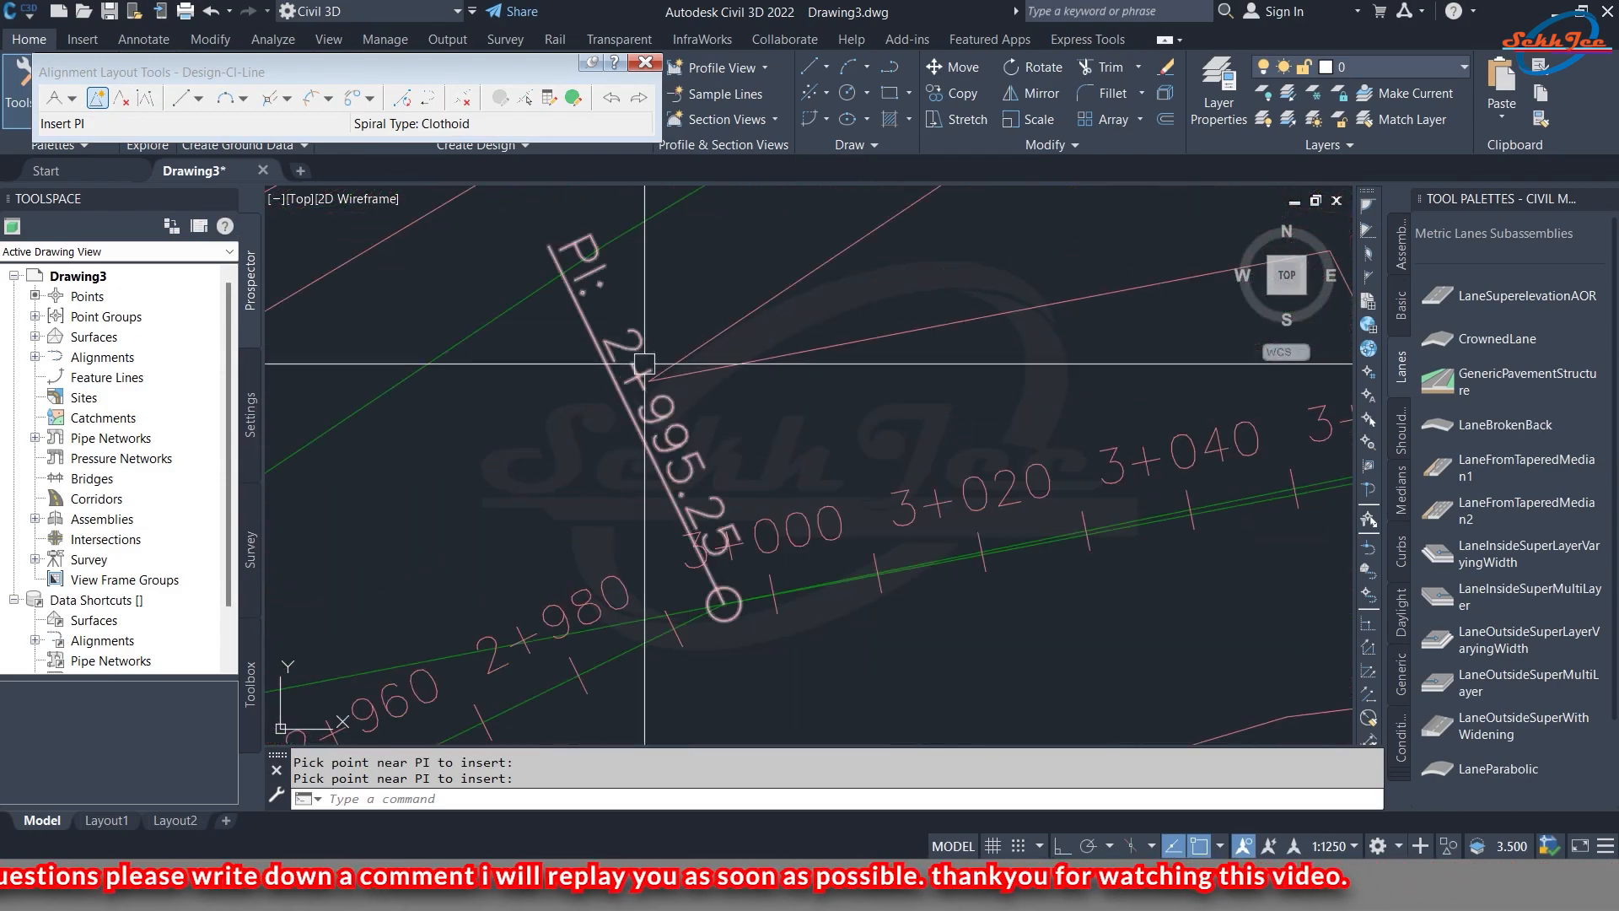
pyautogui.scroll(-6, 645, 386)
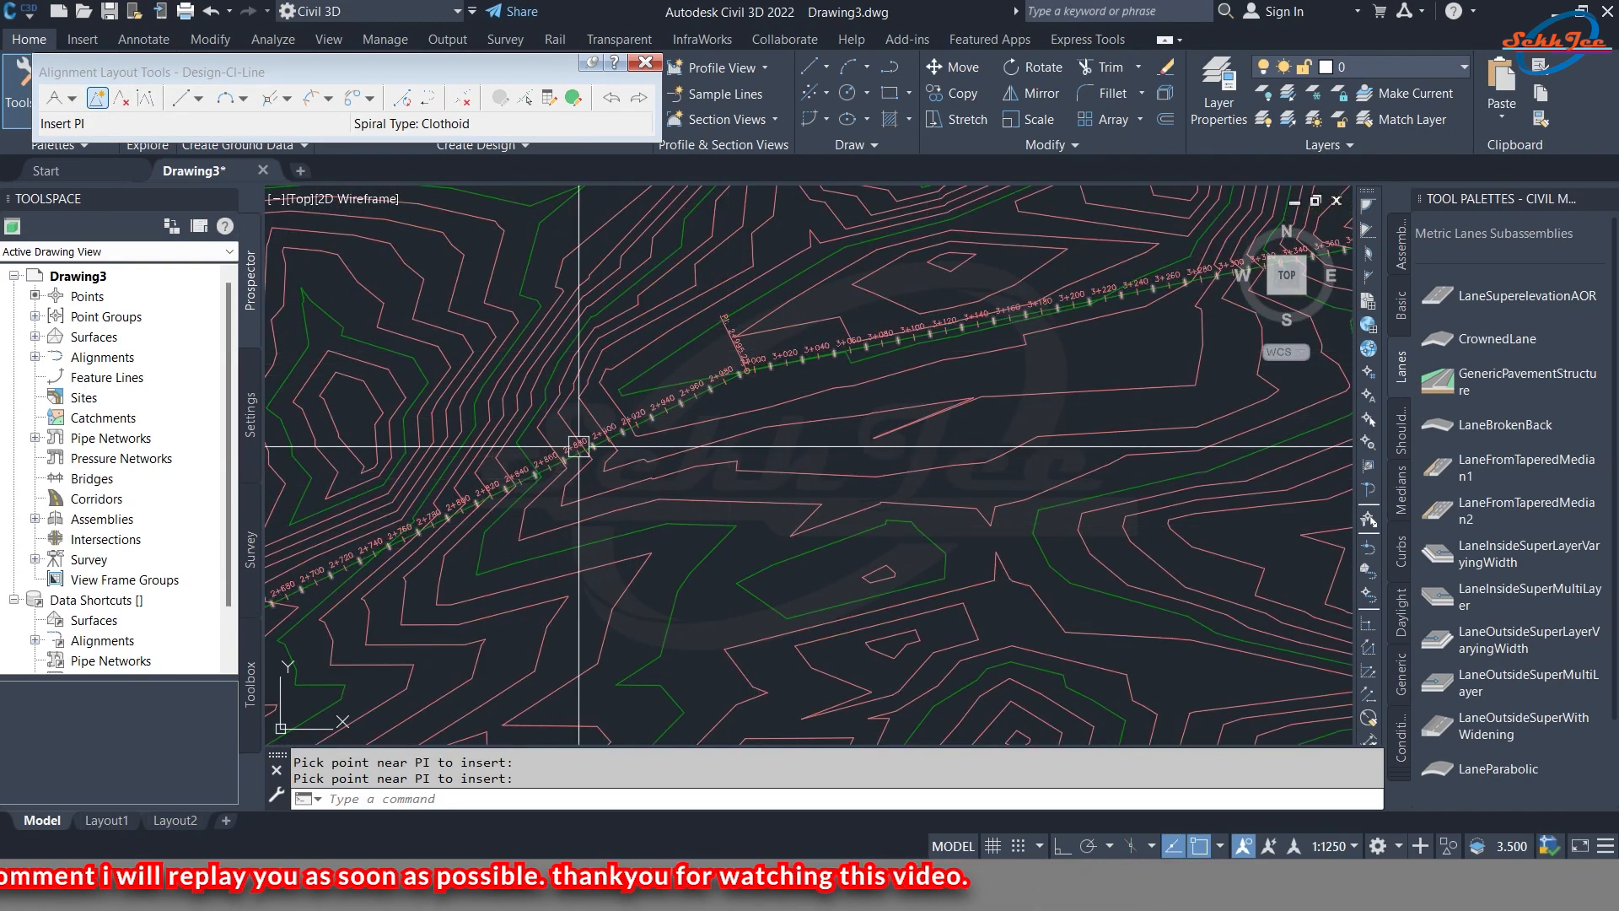
pyautogui.scroll(3, 650, 434)
pyautogui.click(243, 99)
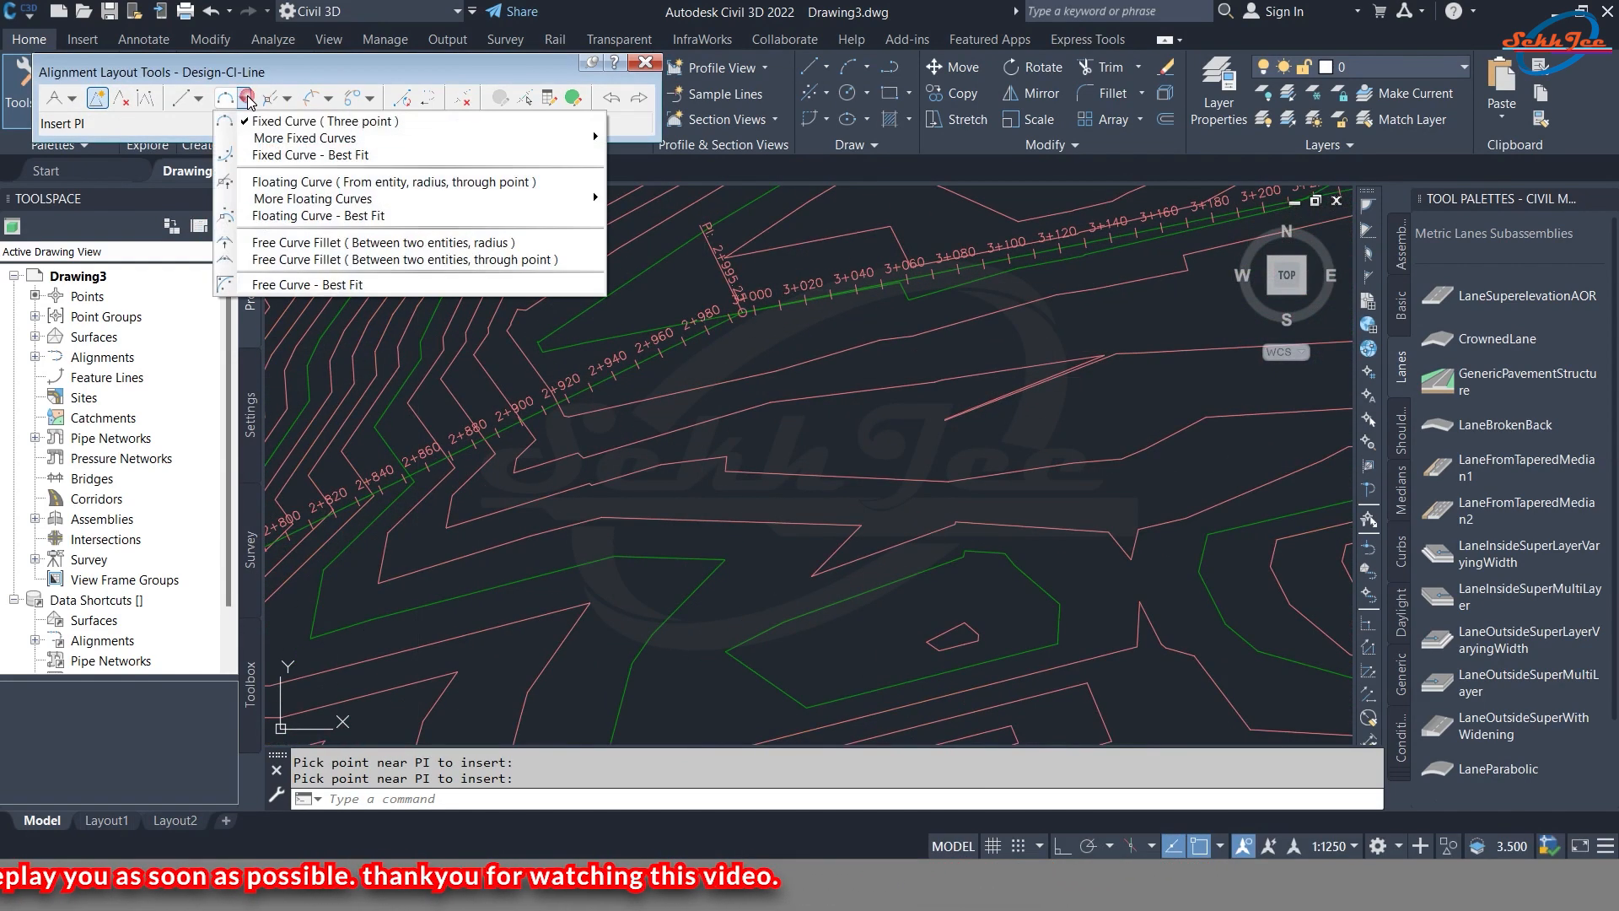
pyautogui.click(295, 239)
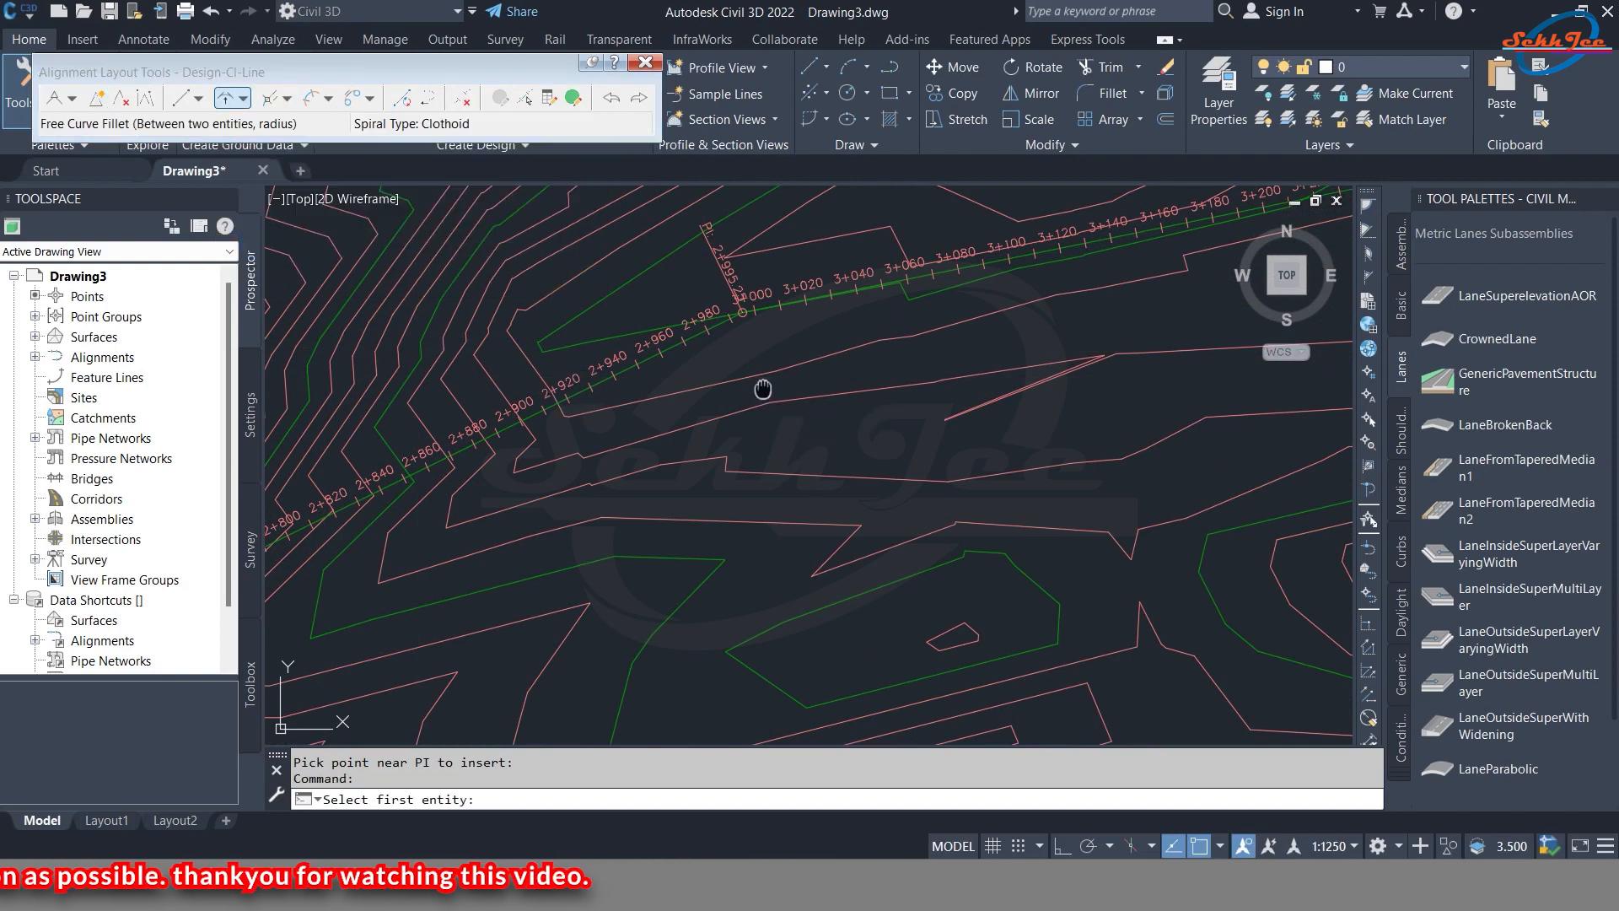
pyautogui.scroll(5, 705, 359)
pyautogui.scroll(-5, 717, 413)
pyautogui.scroll(6, 777, 354)
pyautogui.click(875, 328)
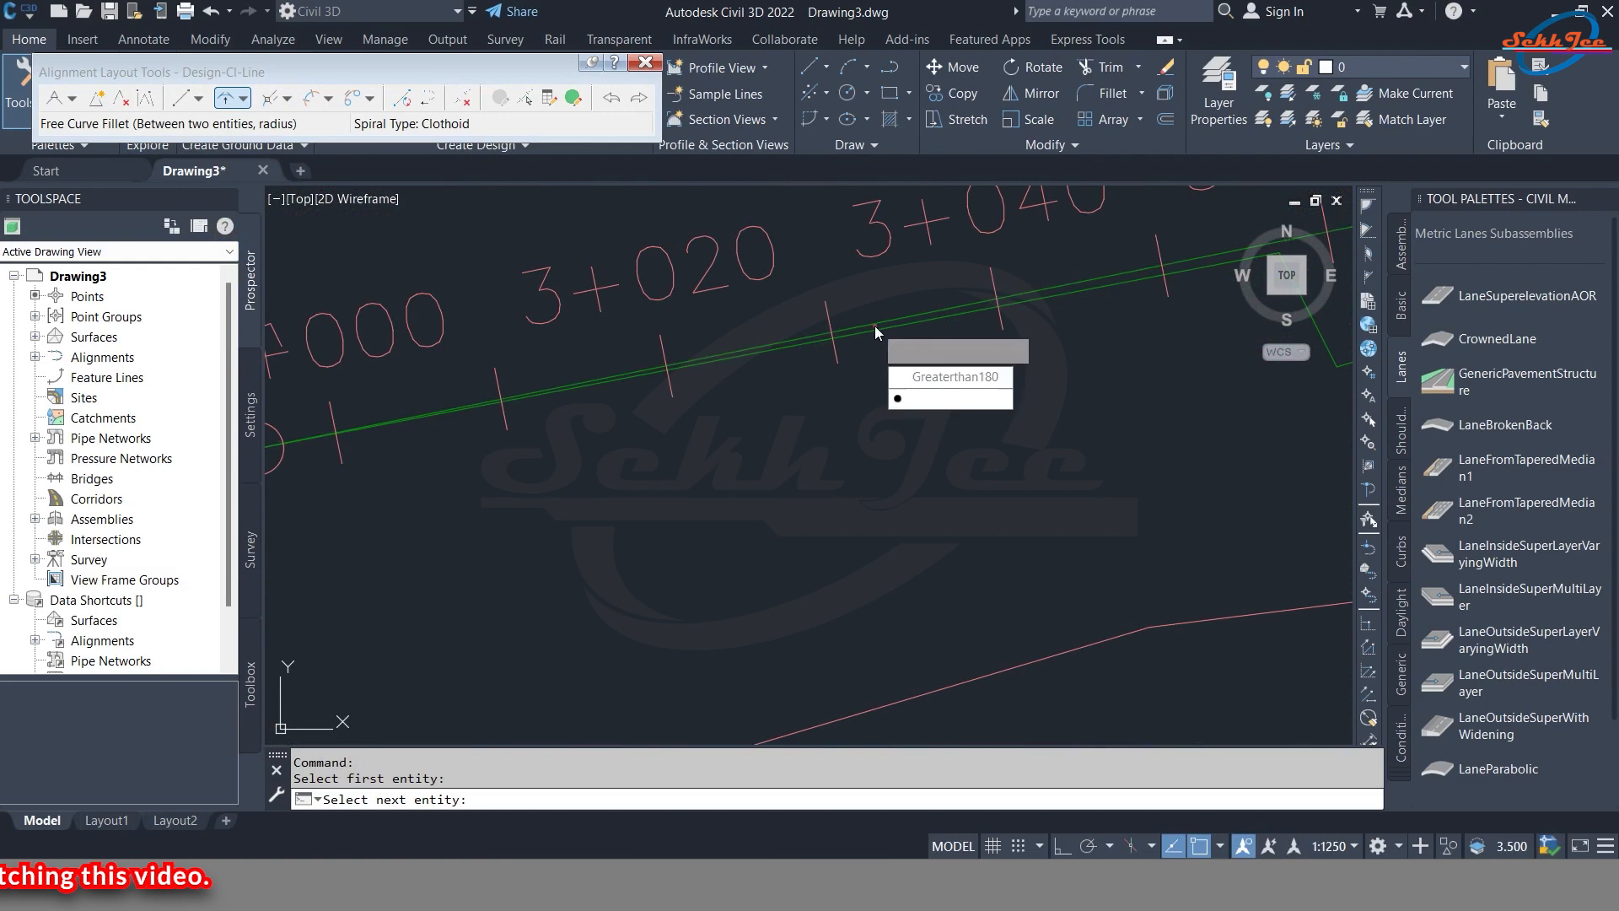
pyautogui.click(932, 384)
pyautogui.click(950, 398)
# - Set the free curve fillet's radius to 1200 m and finish the curve
pyautogui.scroll(-8, 722, 400)
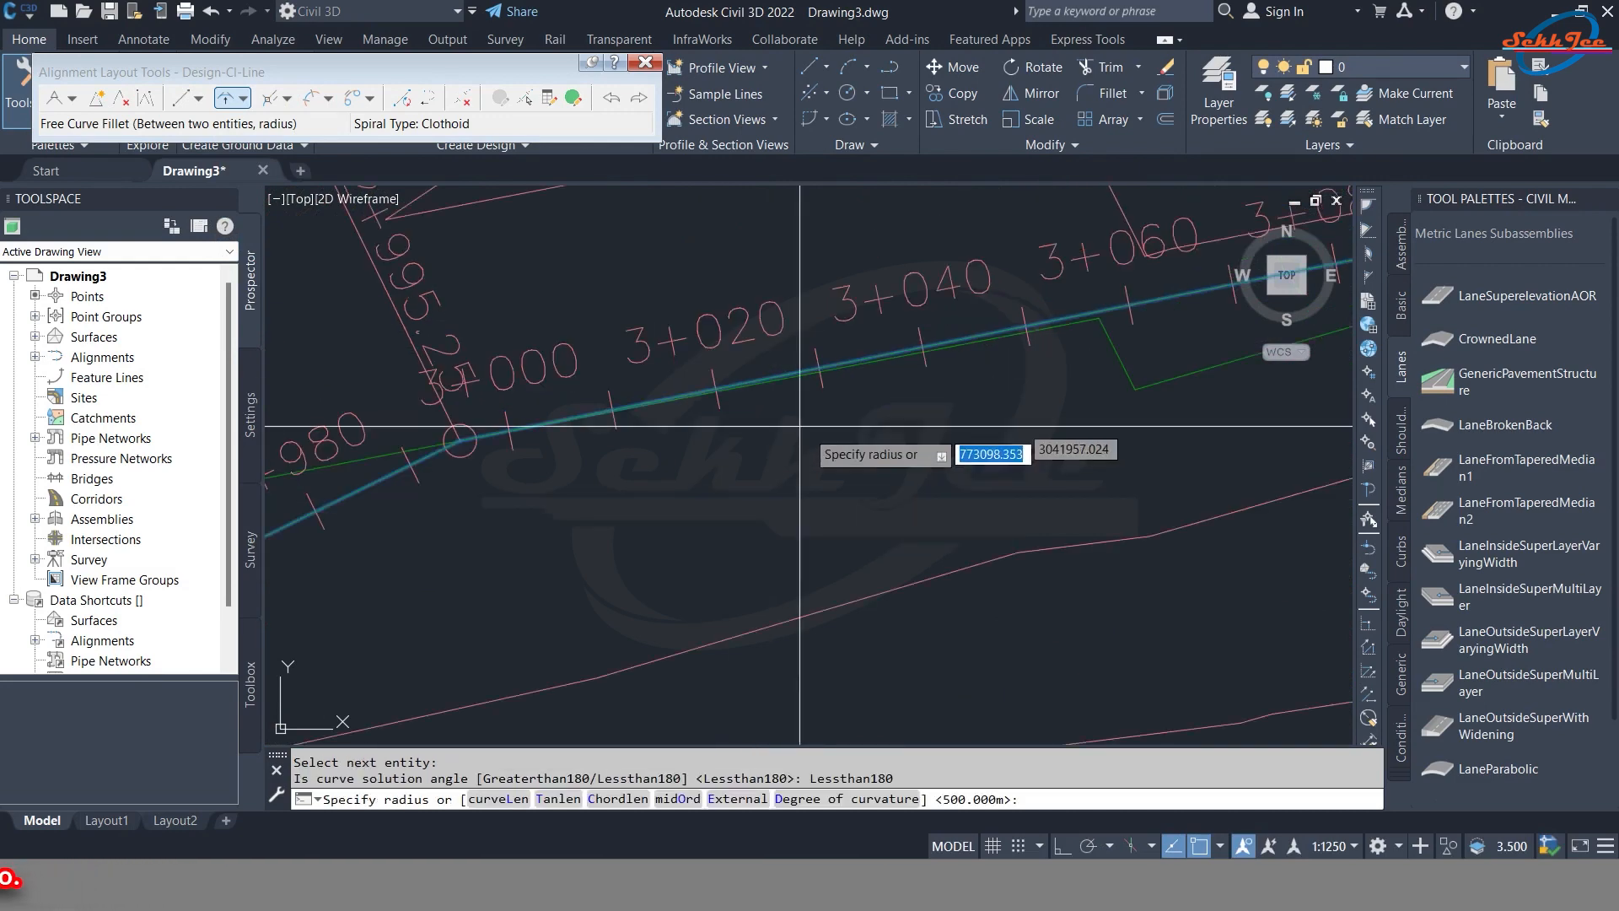
pyautogui.scroll(-6, 723, 337)
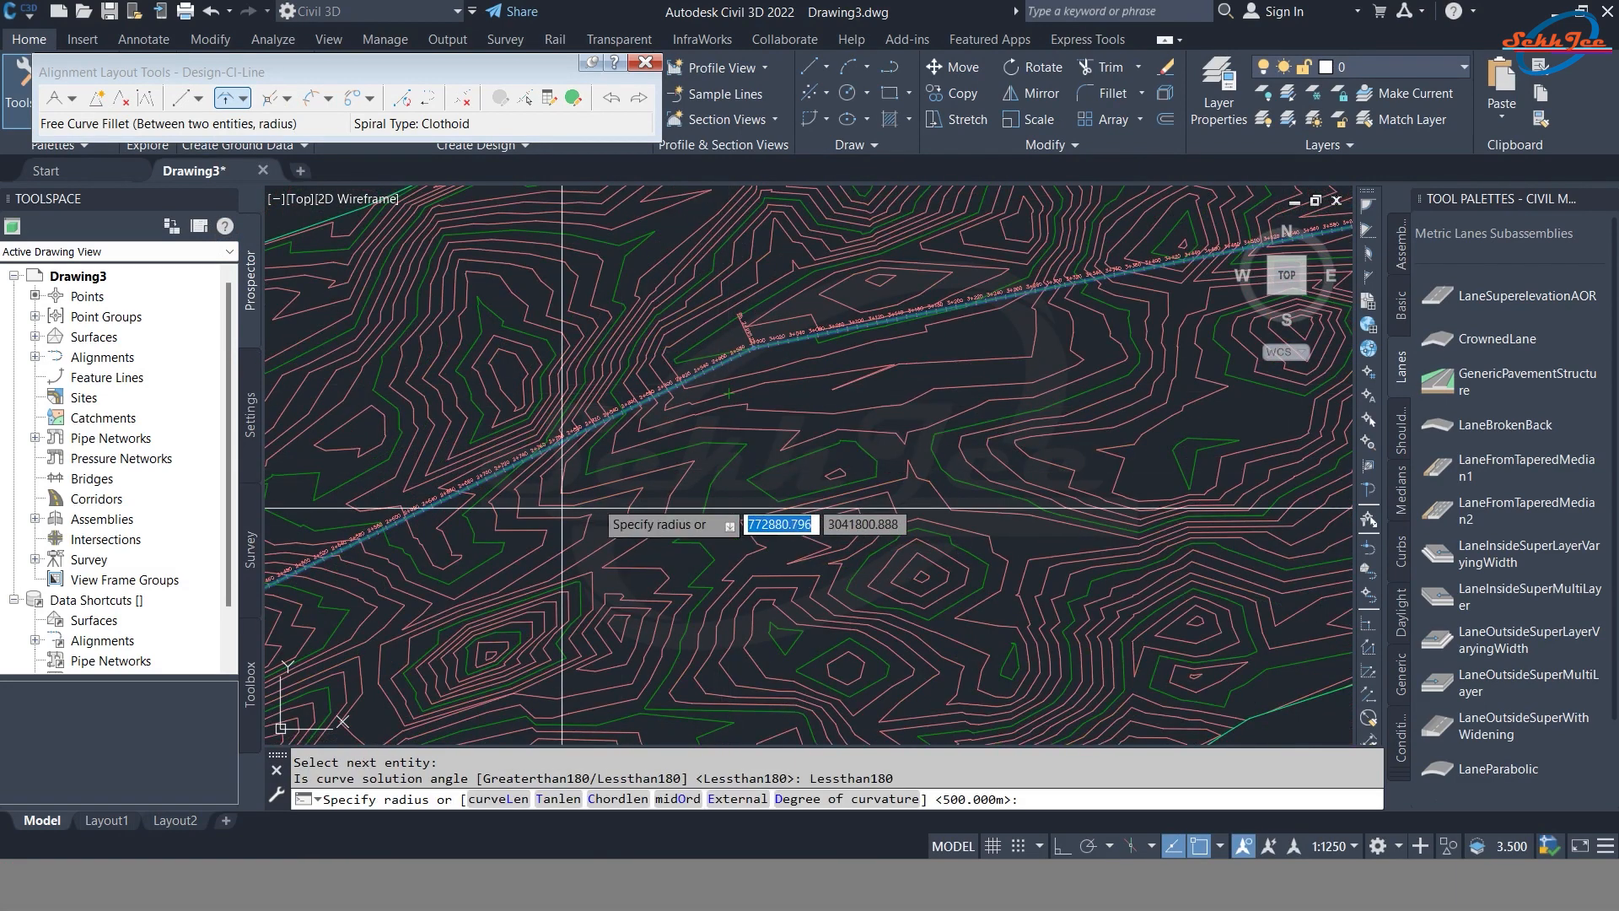
pyautogui.scroll(3, 818, 351)
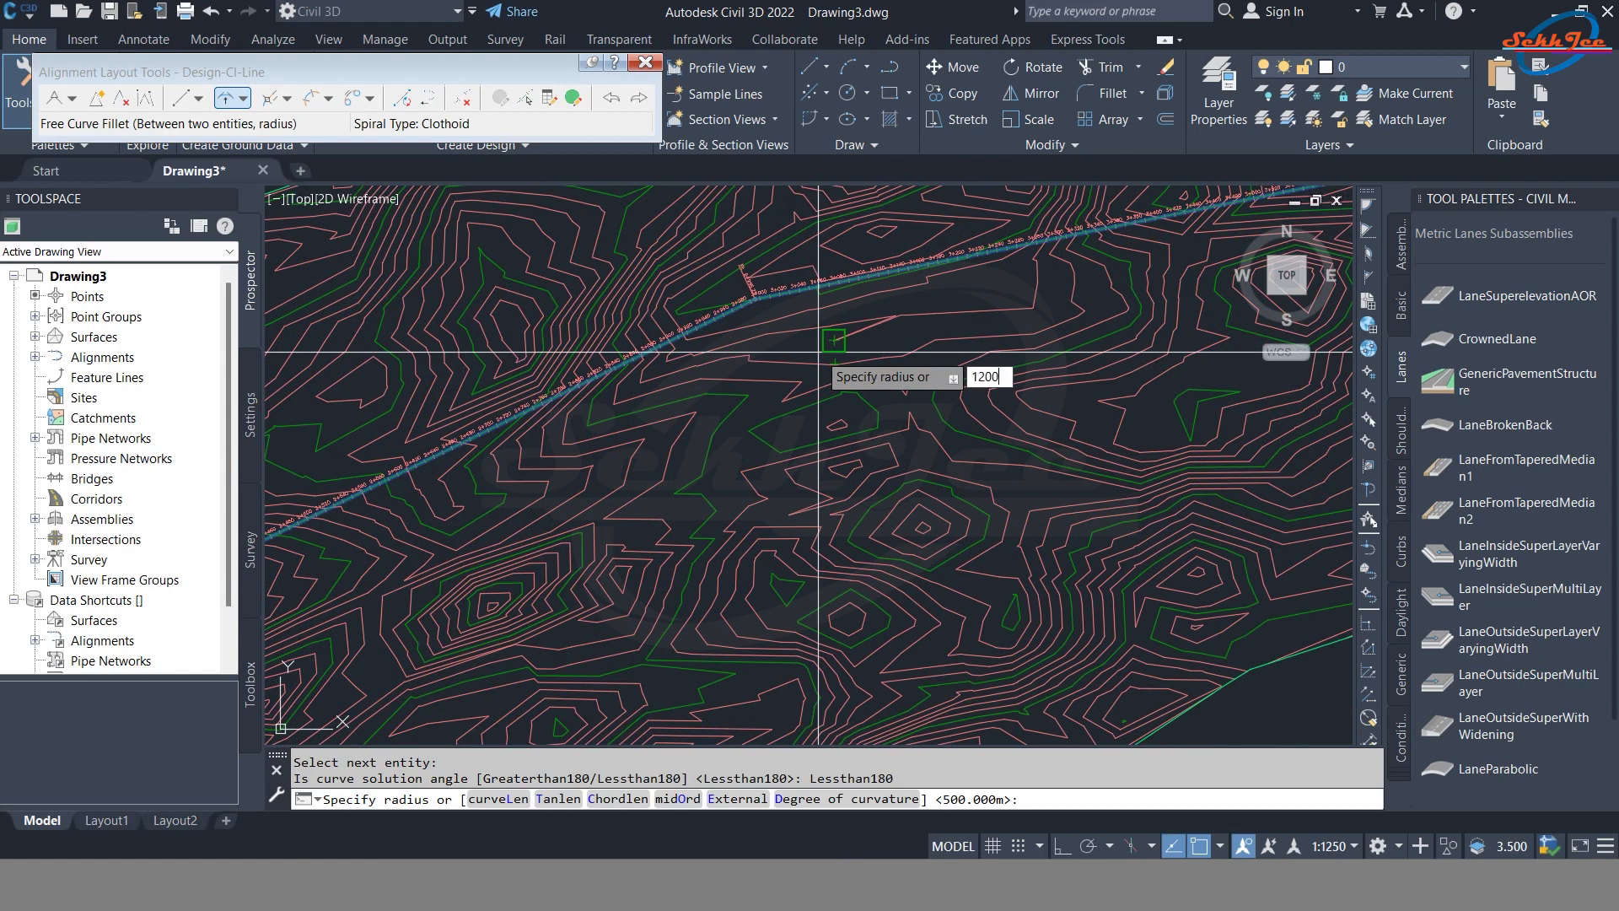
pyautogui.press('Return')
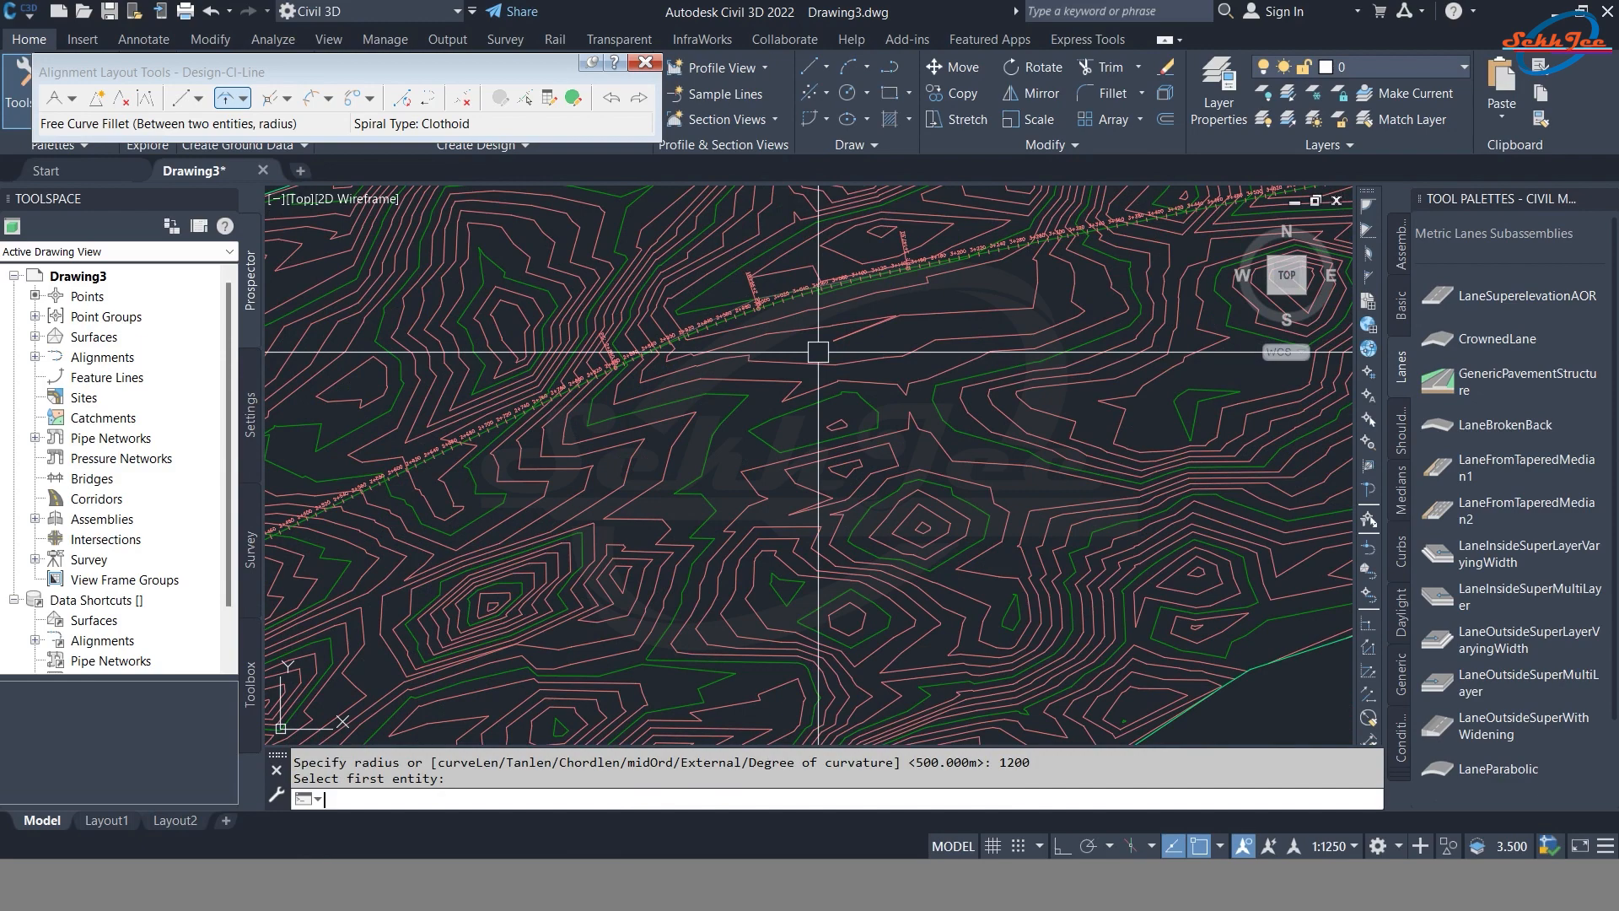
# - Delete the inserted PI near station 3+000, together with its curve, from the alignment
pyautogui.scroll(-3, 818, 351)
pyautogui.scroll(5, 583, 458)
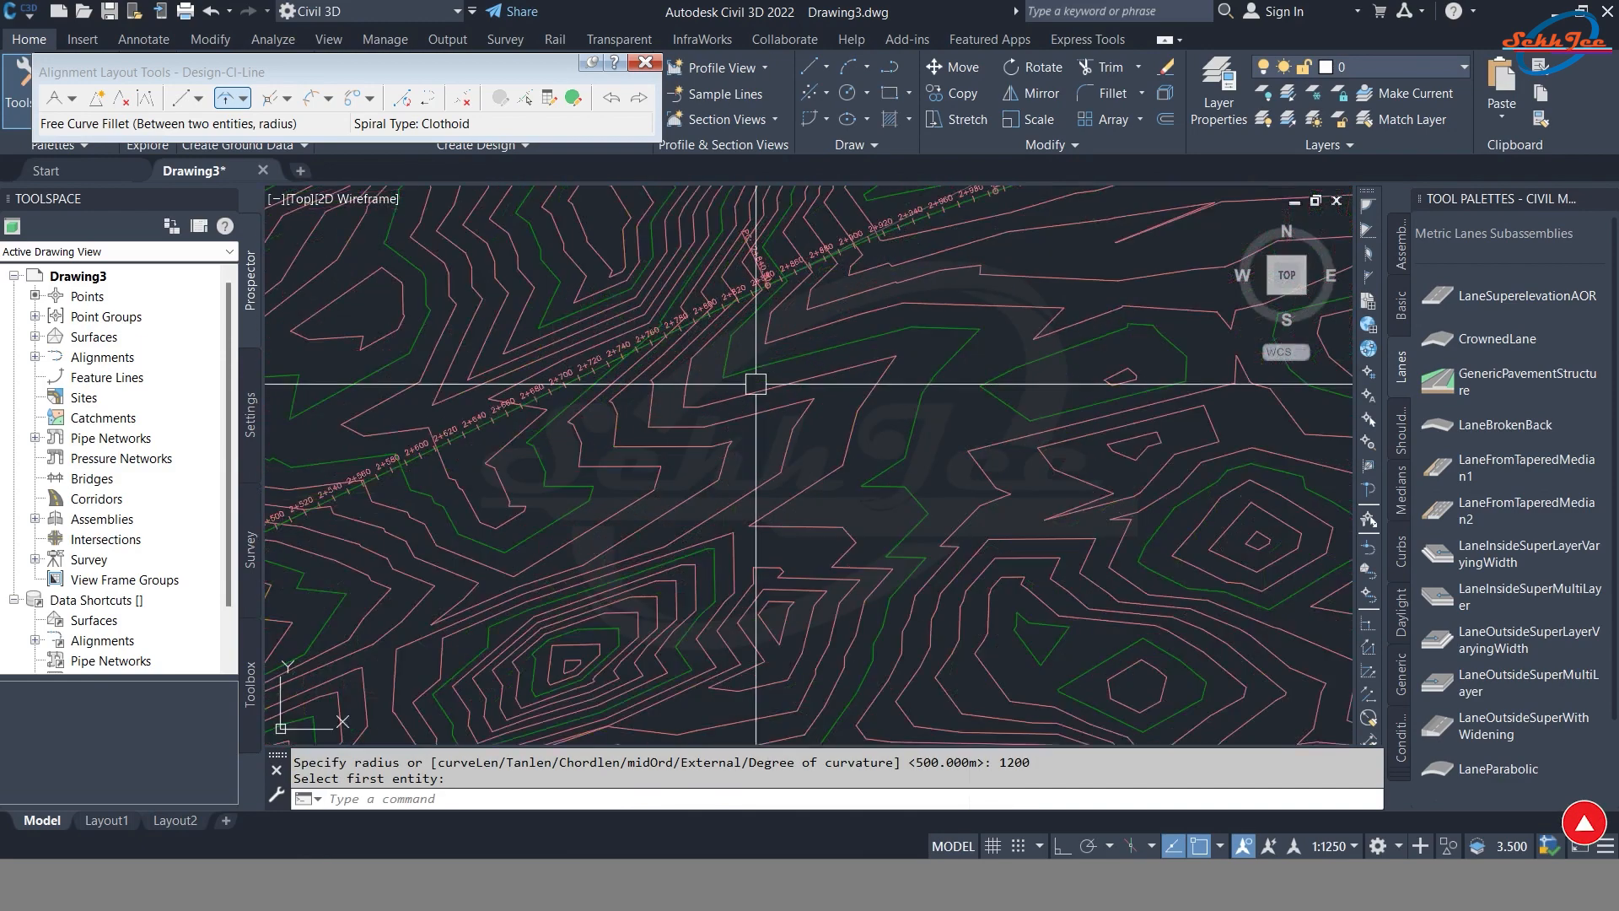
pyautogui.scroll(-5, 669, 506)
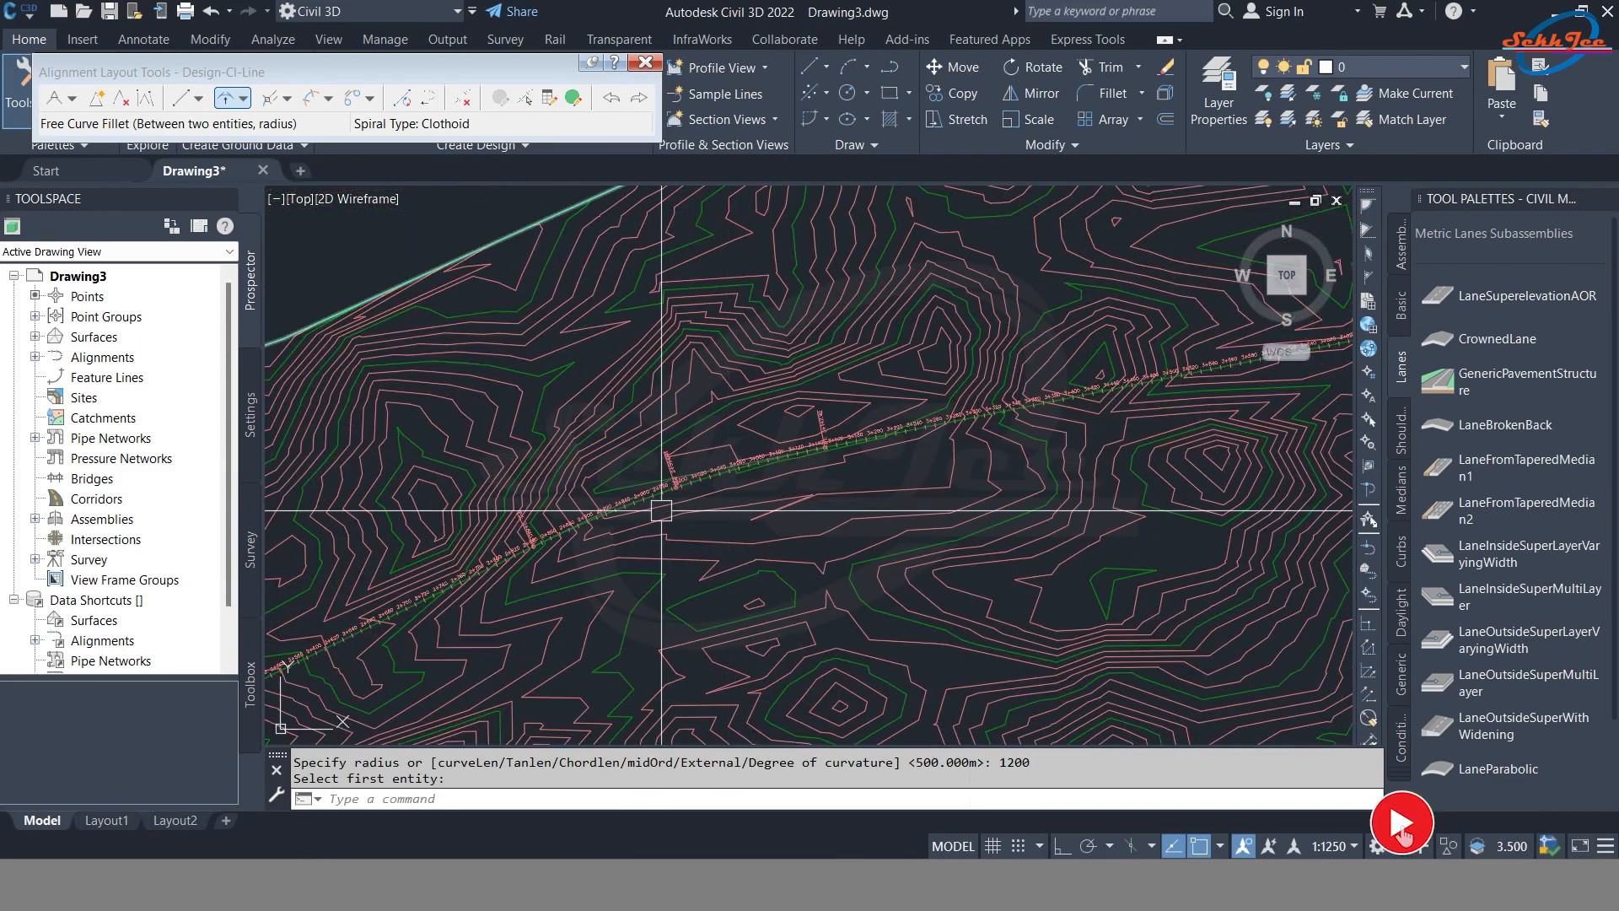
pyautogui.scroll(5, 779, 596)
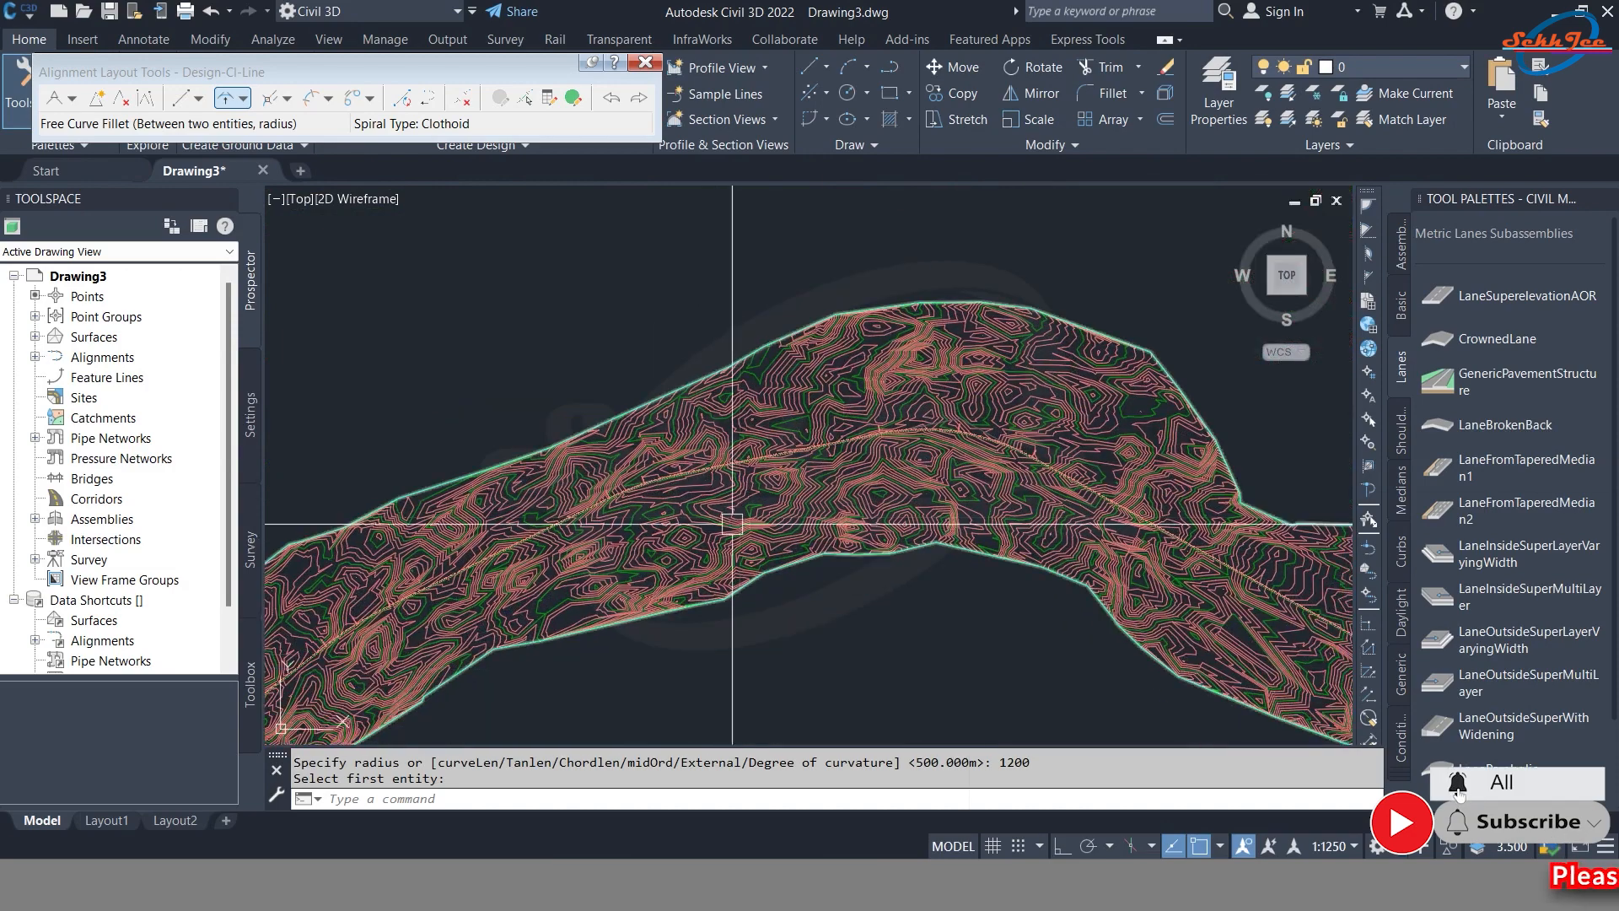
pyautogui.moveTo(559, 495); pyautogui.dragTo(641, 468, button='middle')
pyautogui.scroll(4, 669, 452)
pyautogui.click(762, 410)
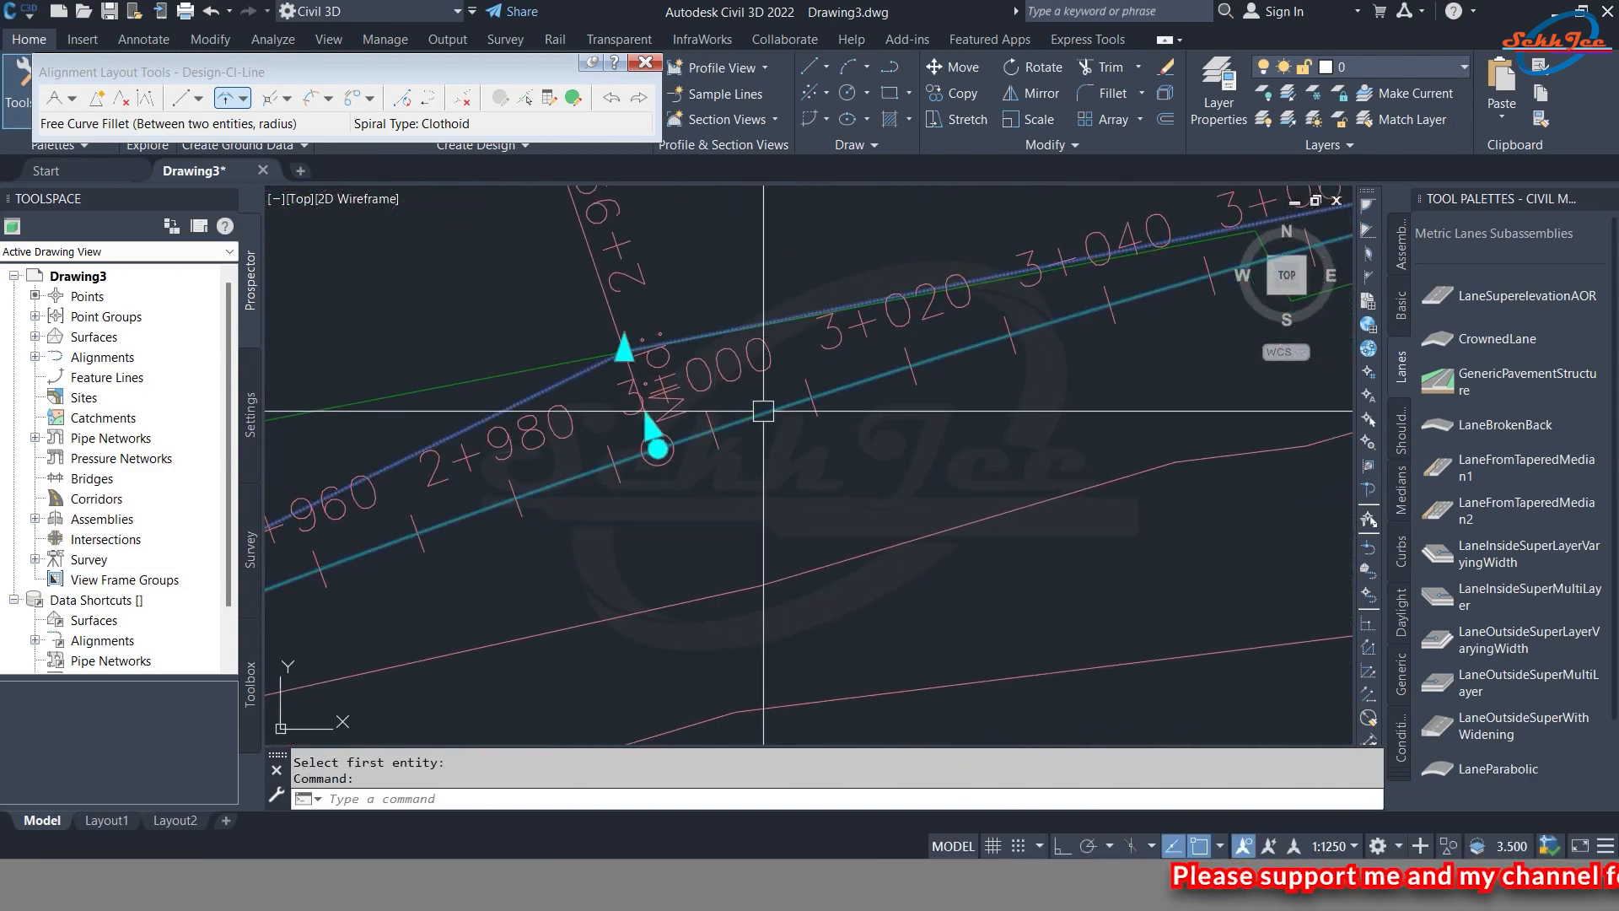
pyautogui.moveTo(750, 503); pyautogui.dragTo(786, 481, button='middle')
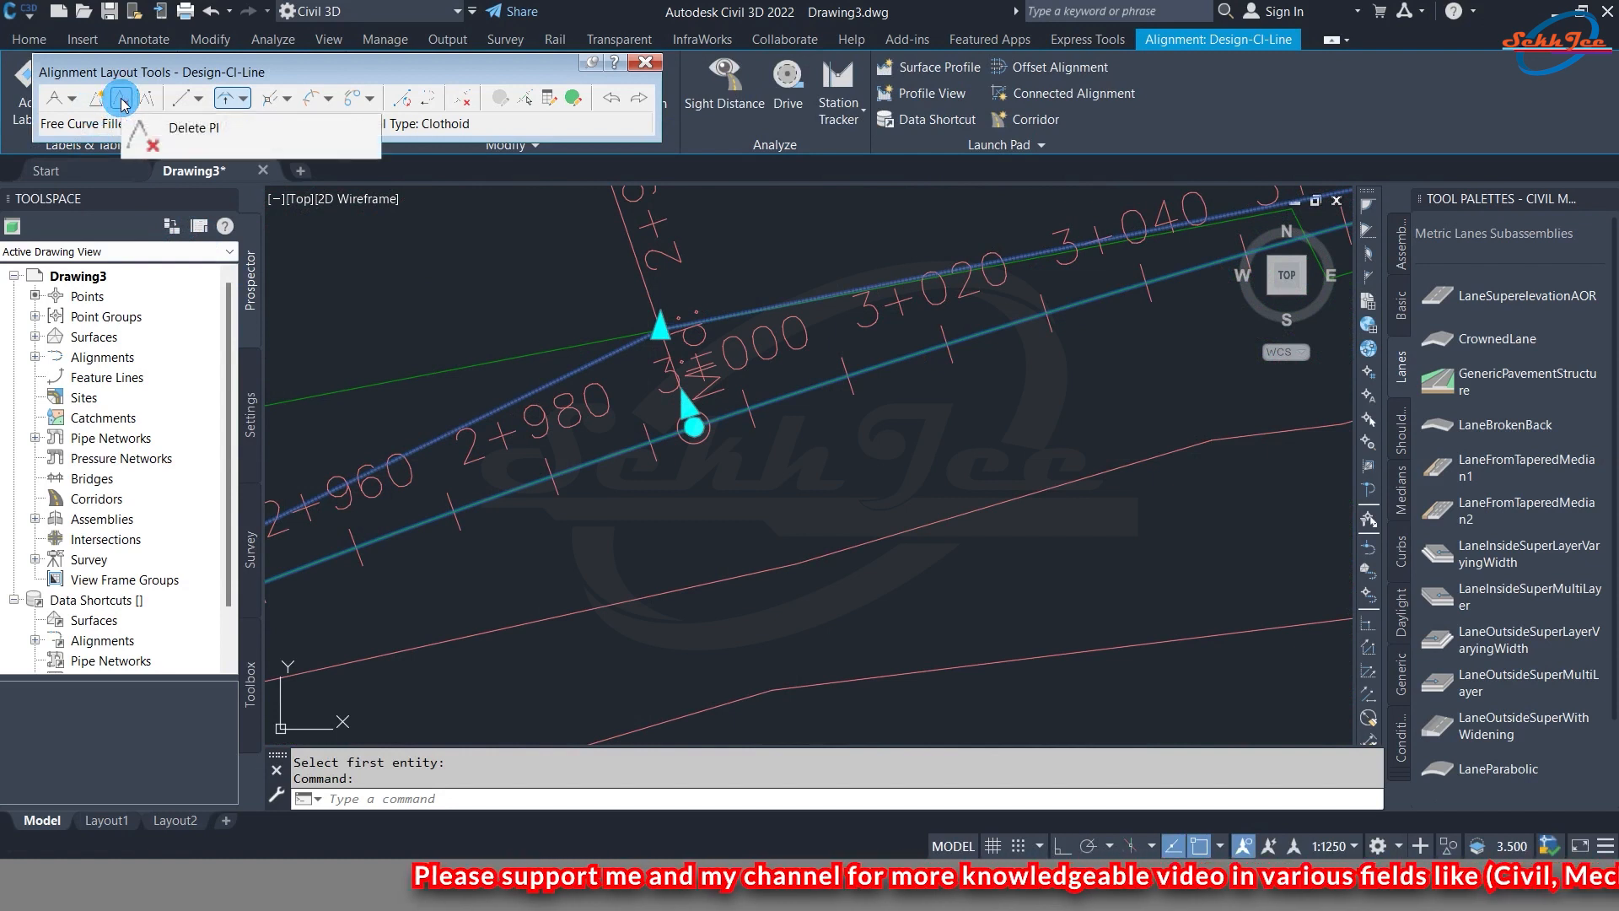
pyautogui.click(122, 99)
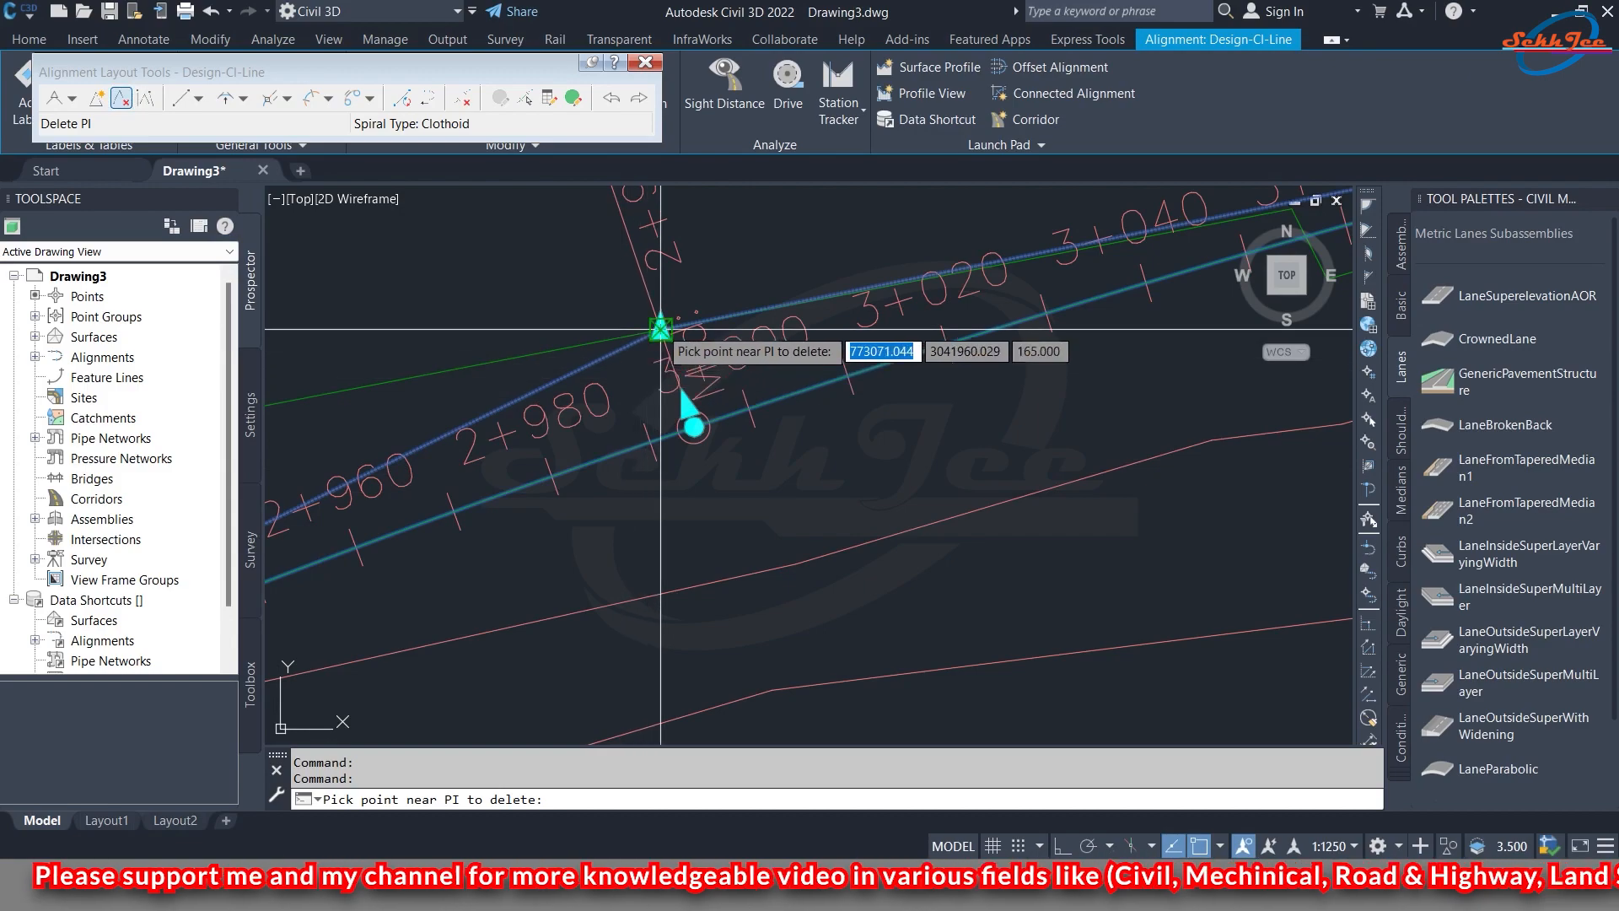
pyautogui.scroll(-5, 660, 329)
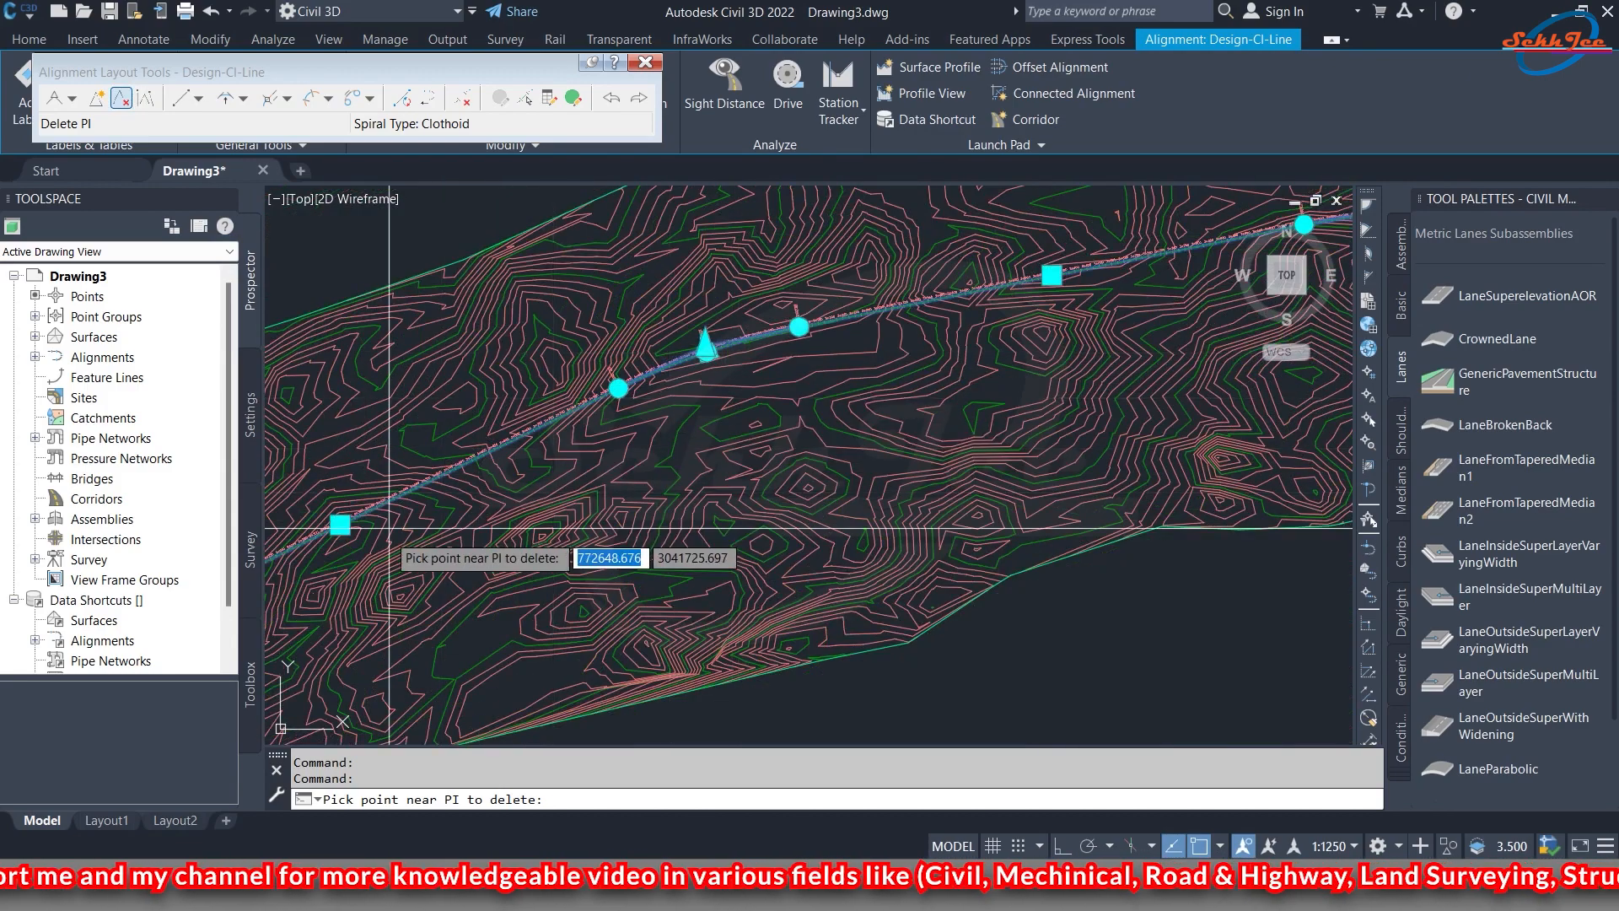
pyautogui.scroll(2, 615, 371)
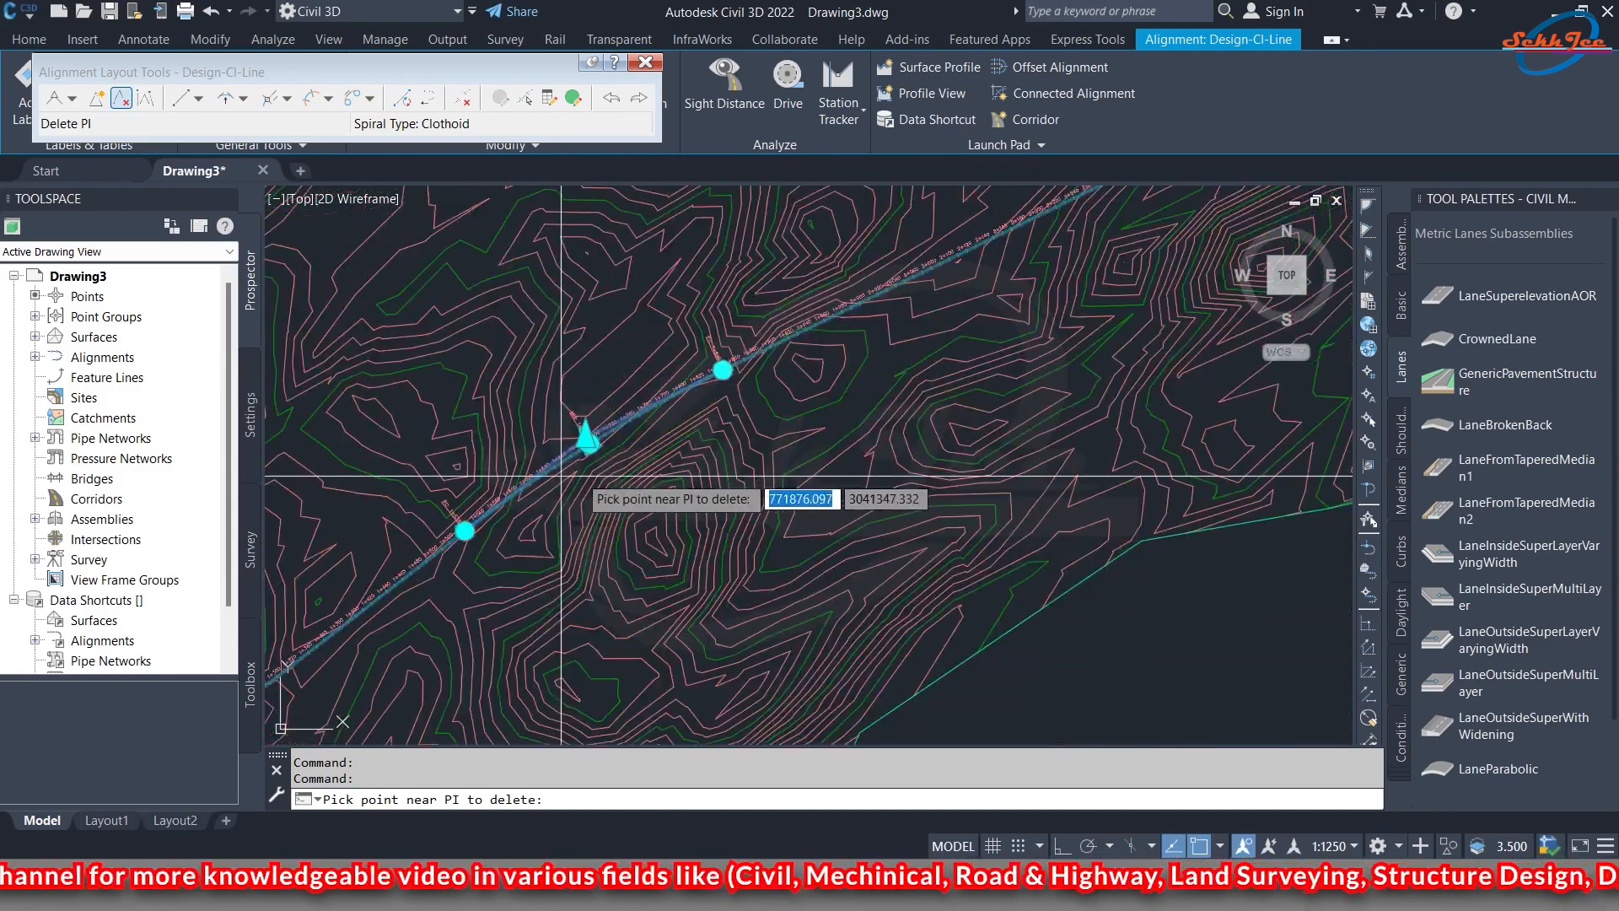
pyautogui.moveTo(614, 397); pyautogui.dragTo(684, 489, button='middle')
pyautogui.scroll(5, 842, 306)
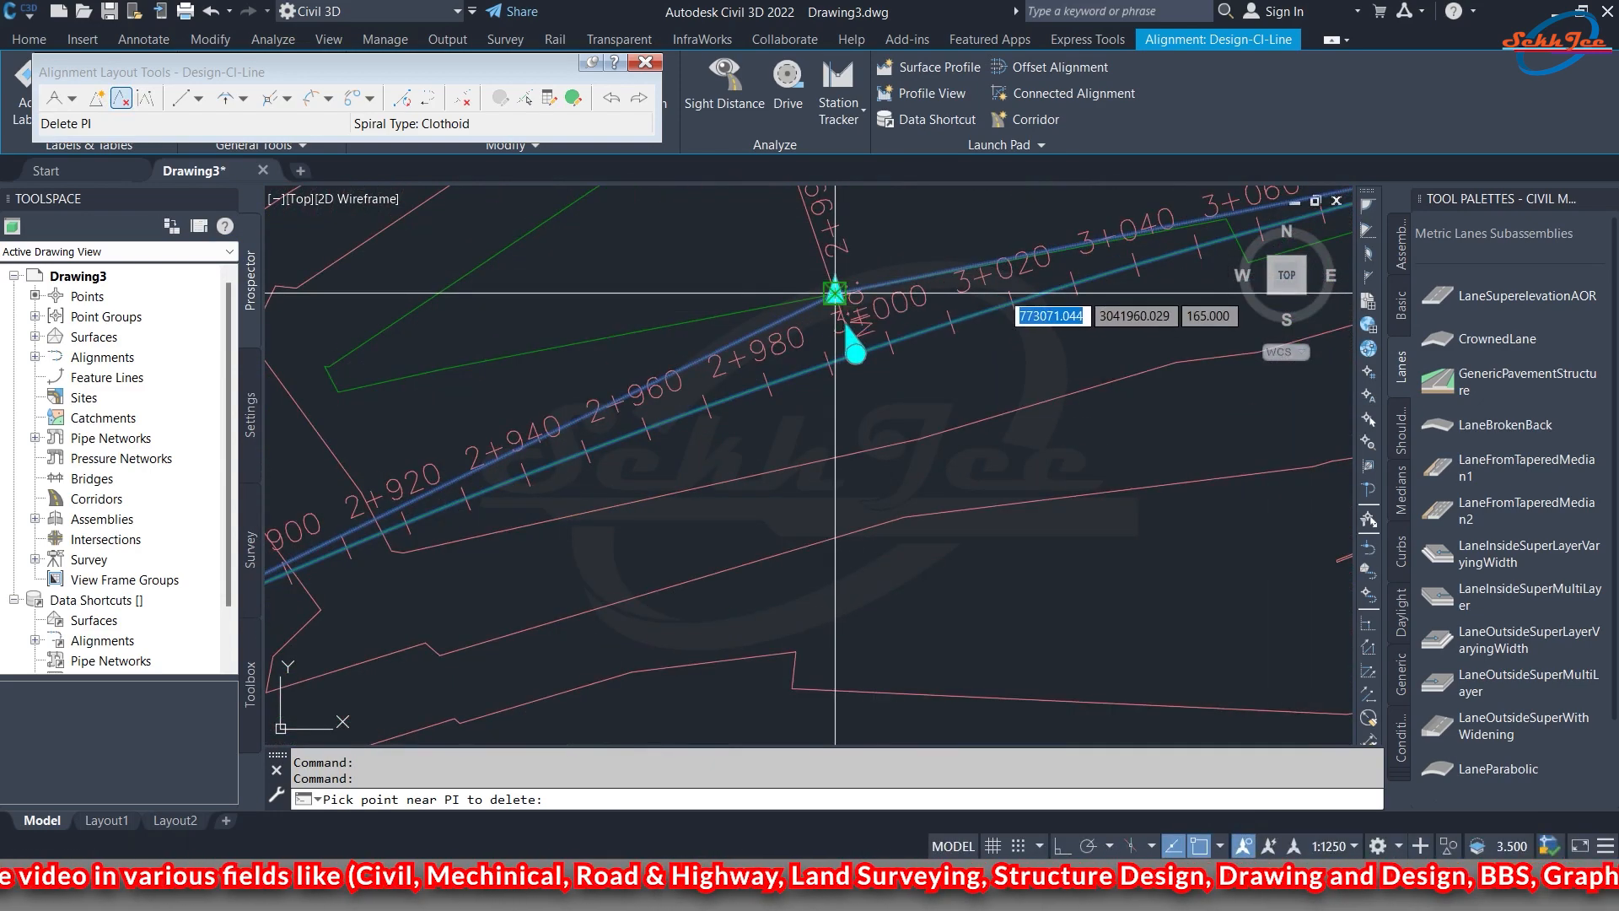
pyautogui.click(835, 293)
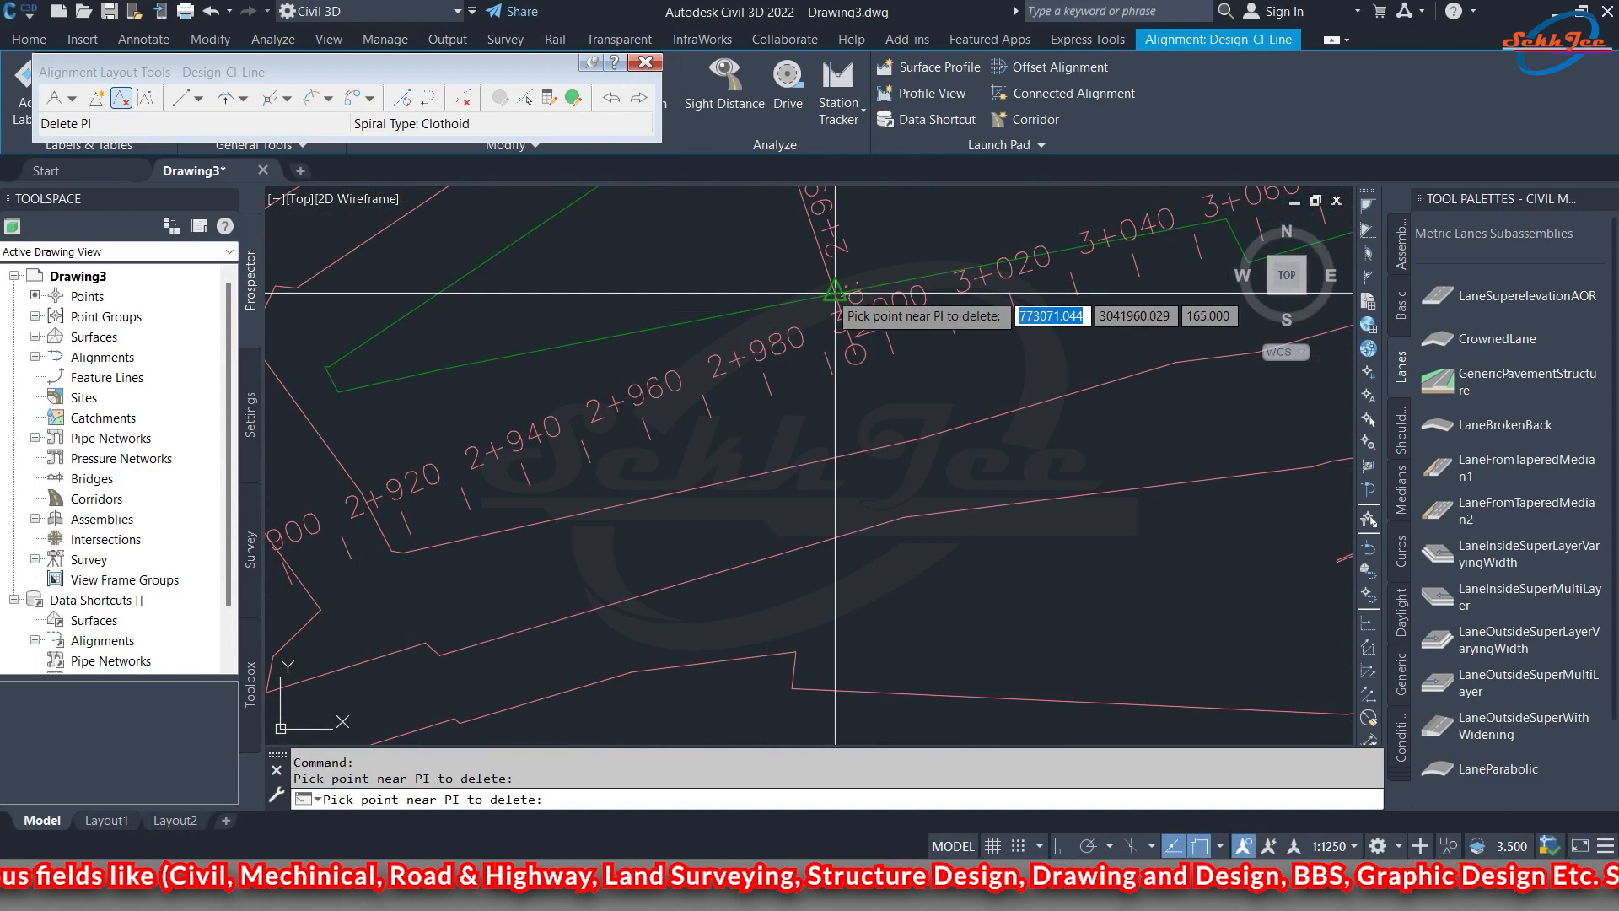
pyautogui.press('Return')
# - Examine the alignment's course across the ground surface contours, along the tangent and toward the neighbouring curves
pyautogui.scroll(-5, 864, 301)
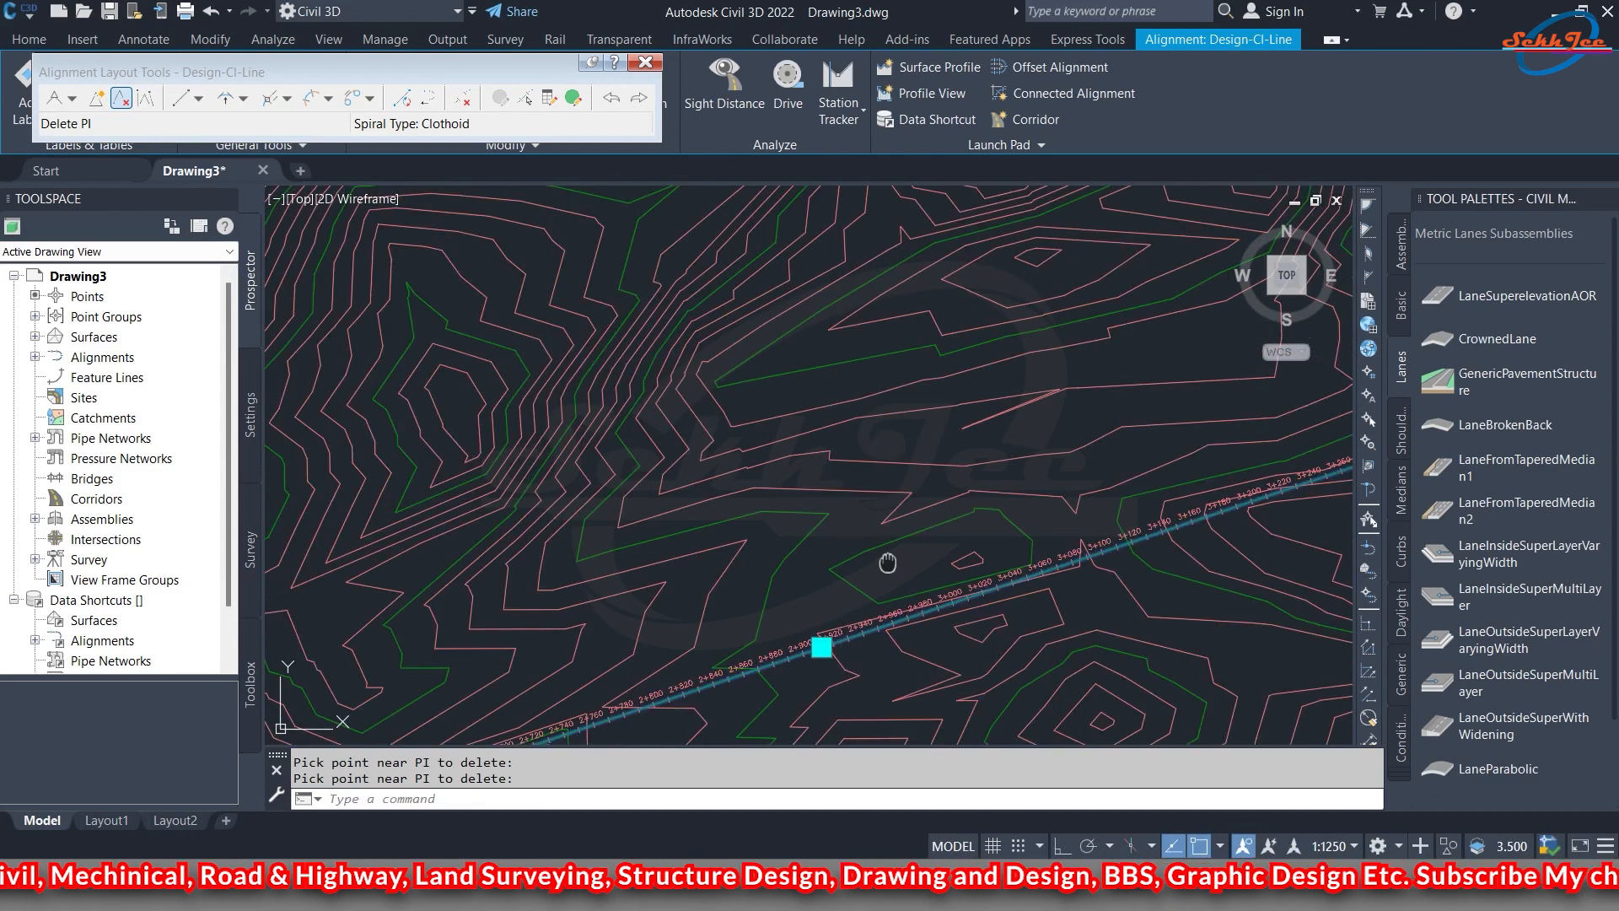
pyautogui.moveTo(882, 460); pyautogui.dragTo(708, 191, button='middle')
pyautogui.scroll(-2, 635, 430)
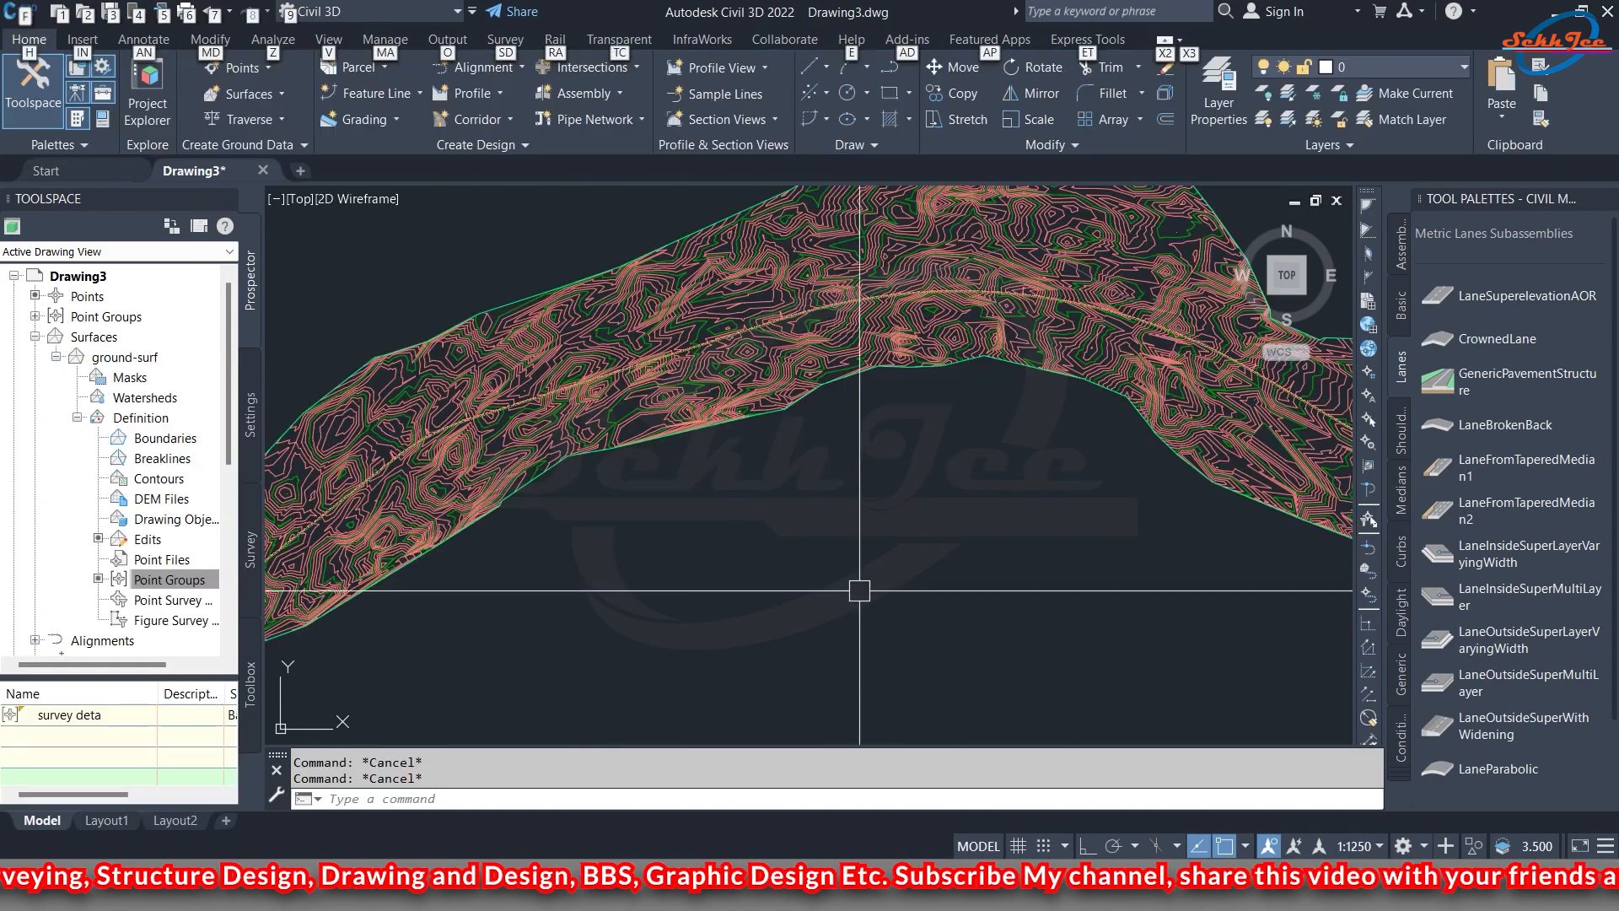
pyautogui.scroll(5, 788, 590)
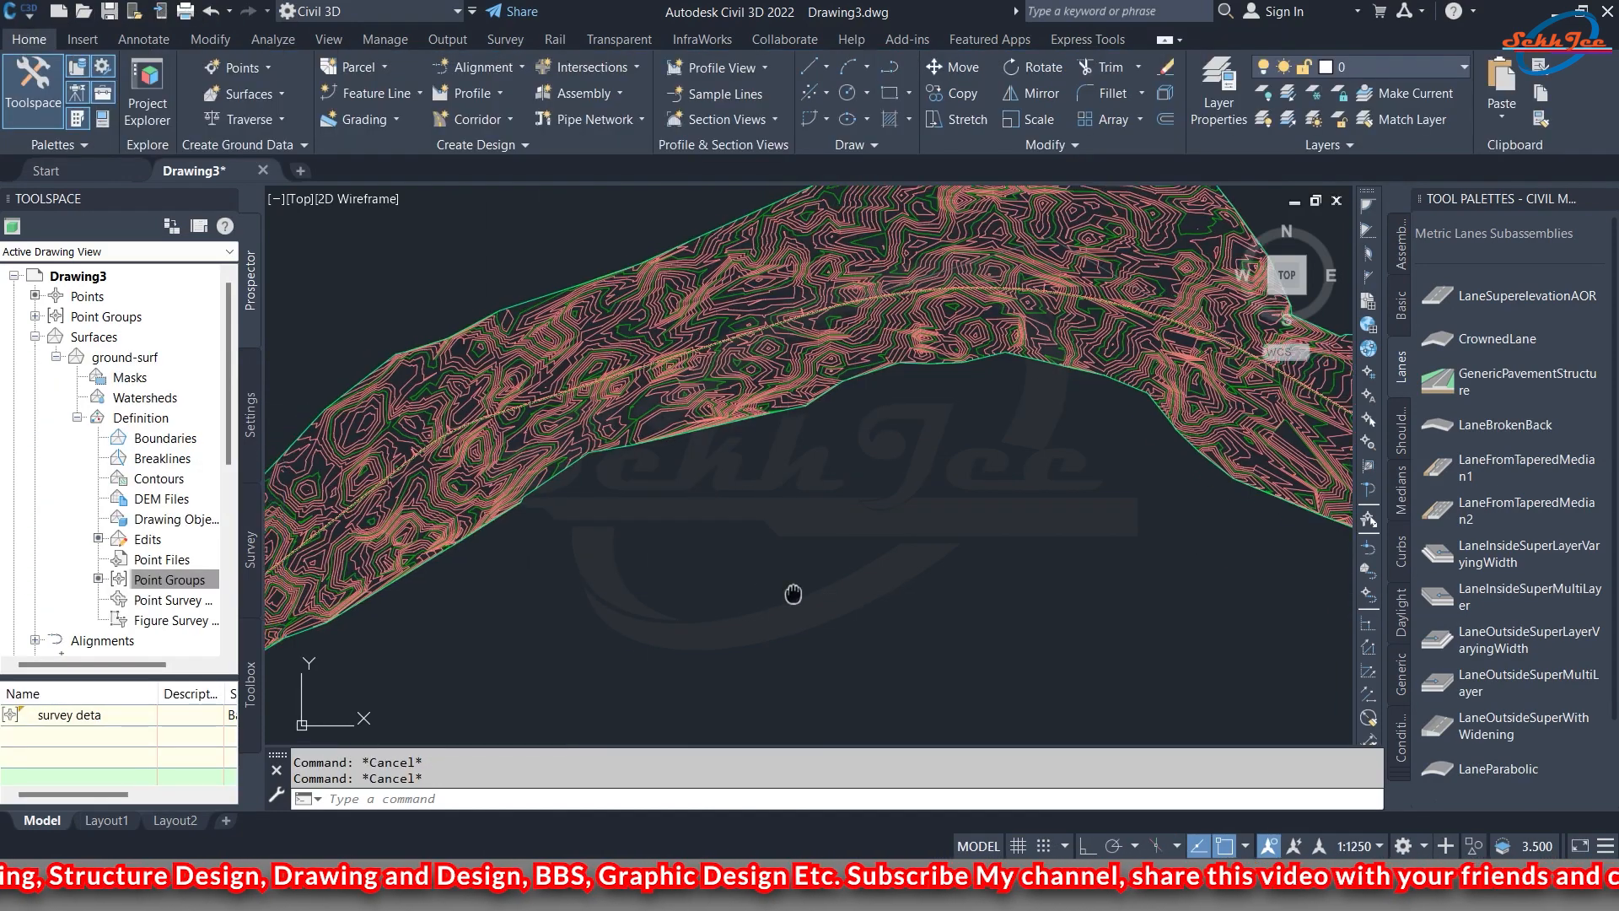
pyautogui.scroll(4, 797, 470)
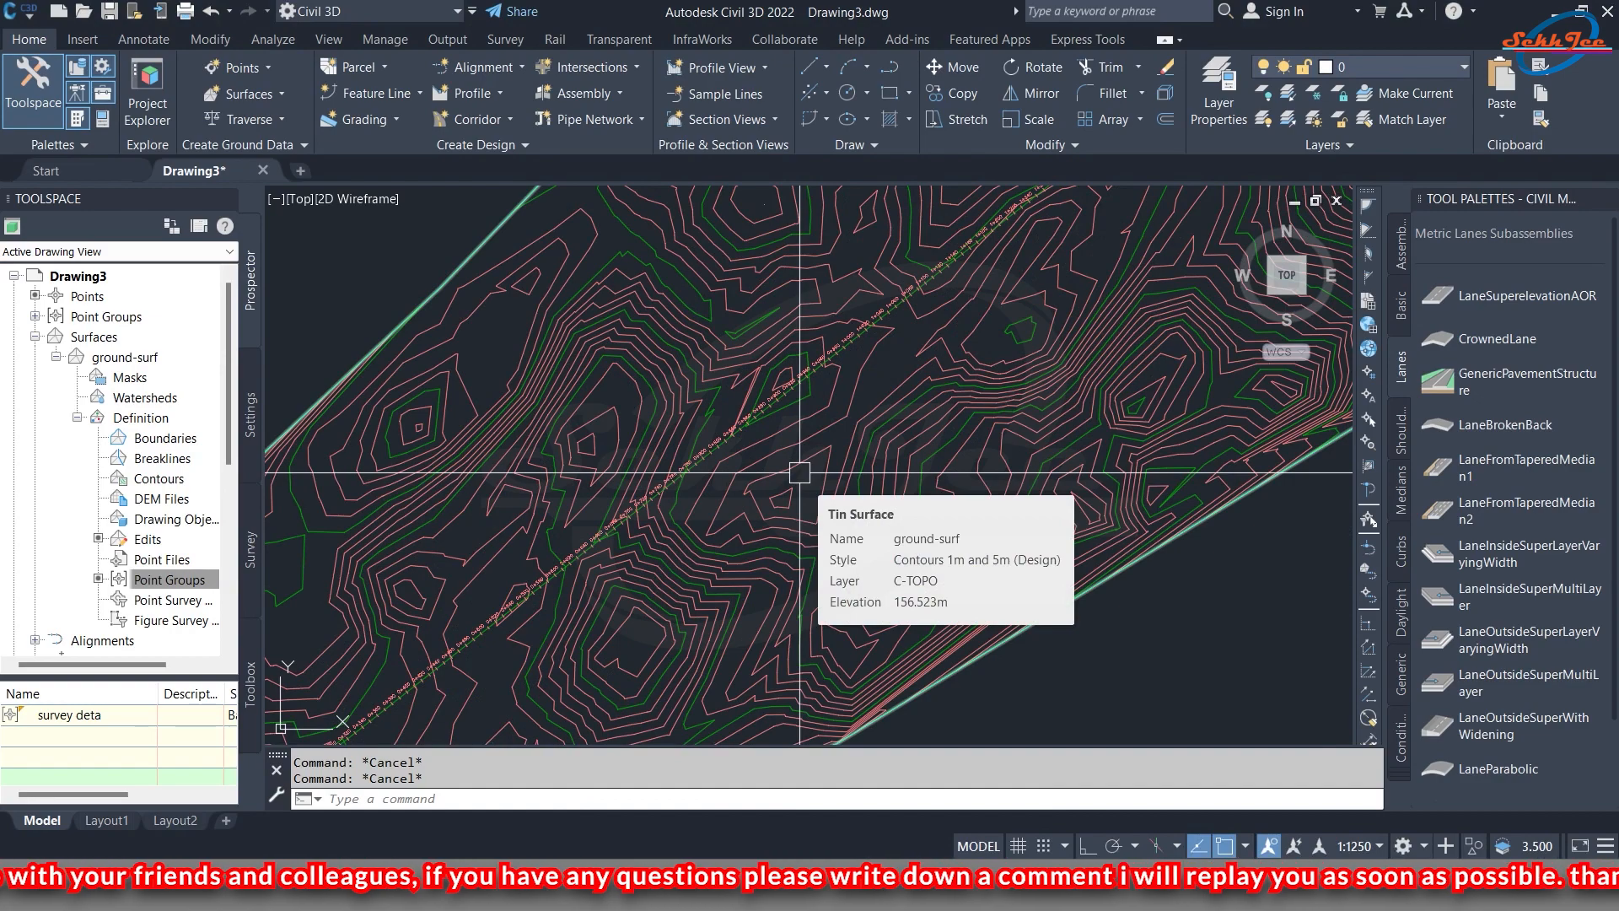
pyautogui.scroll(-6, 799, 473)
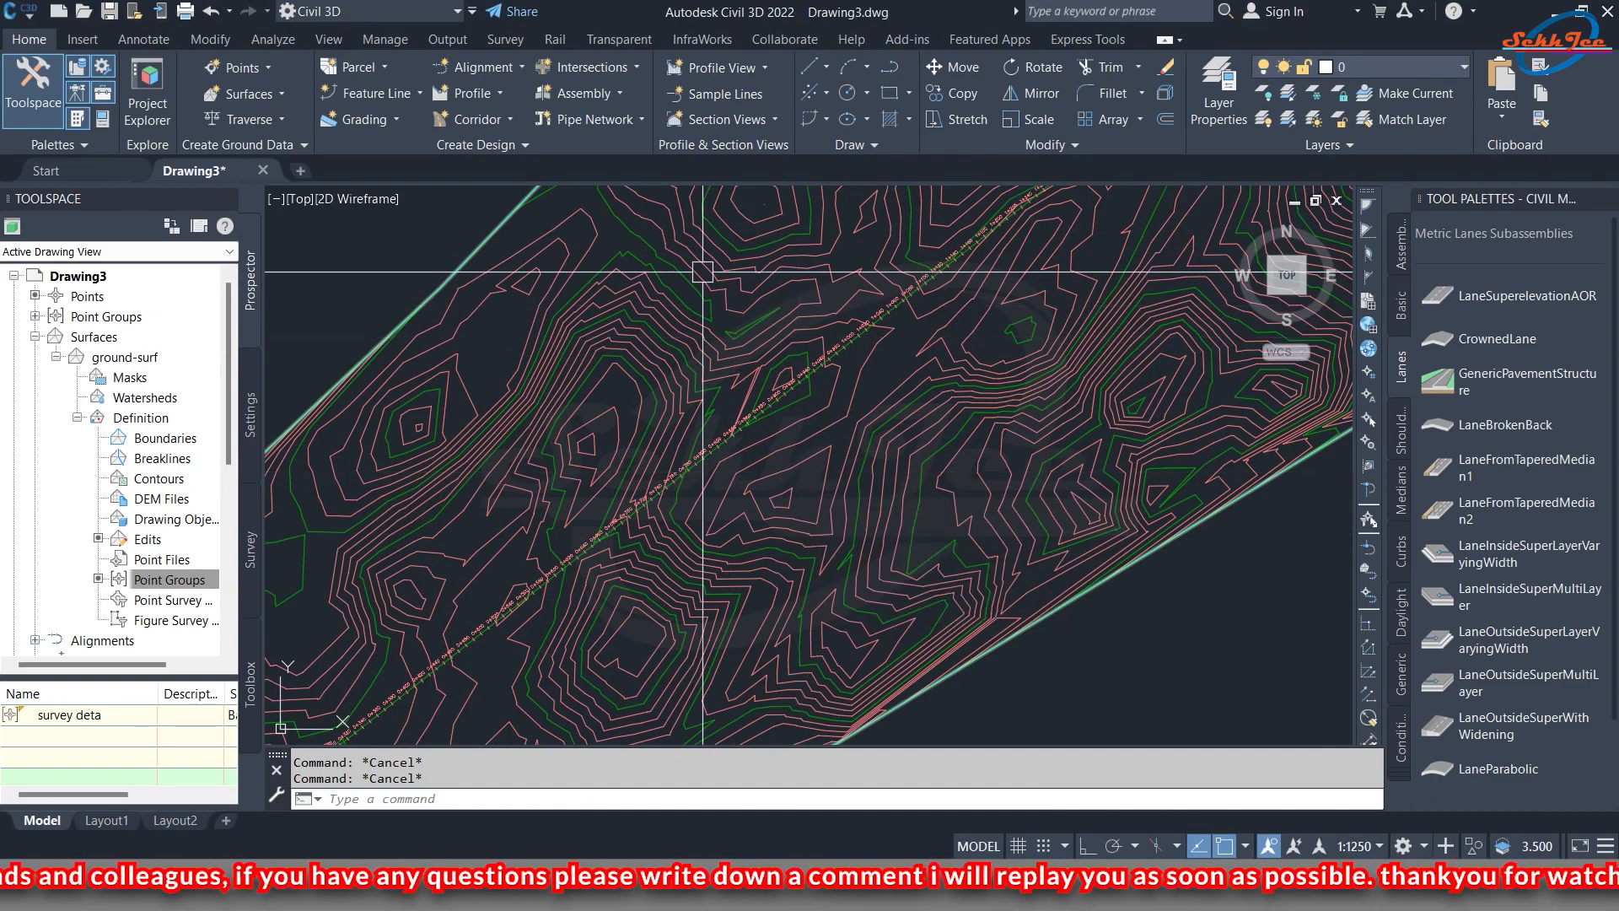
pyautogui.scroll(5, 799, 361)
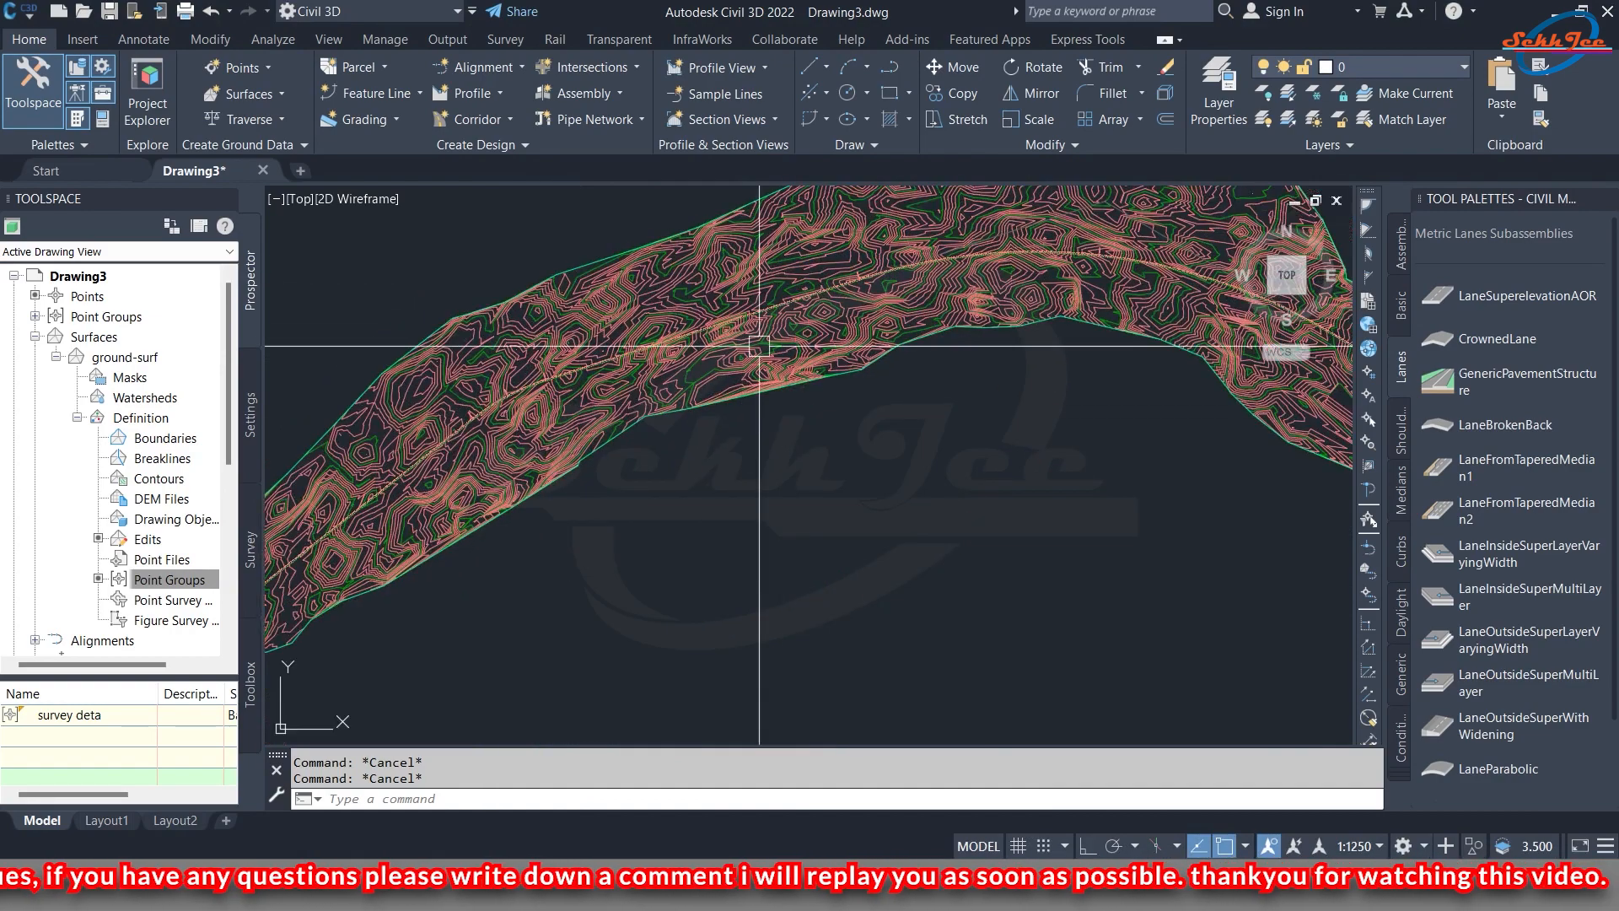
pyautogui.scroll(5, 616, 431)
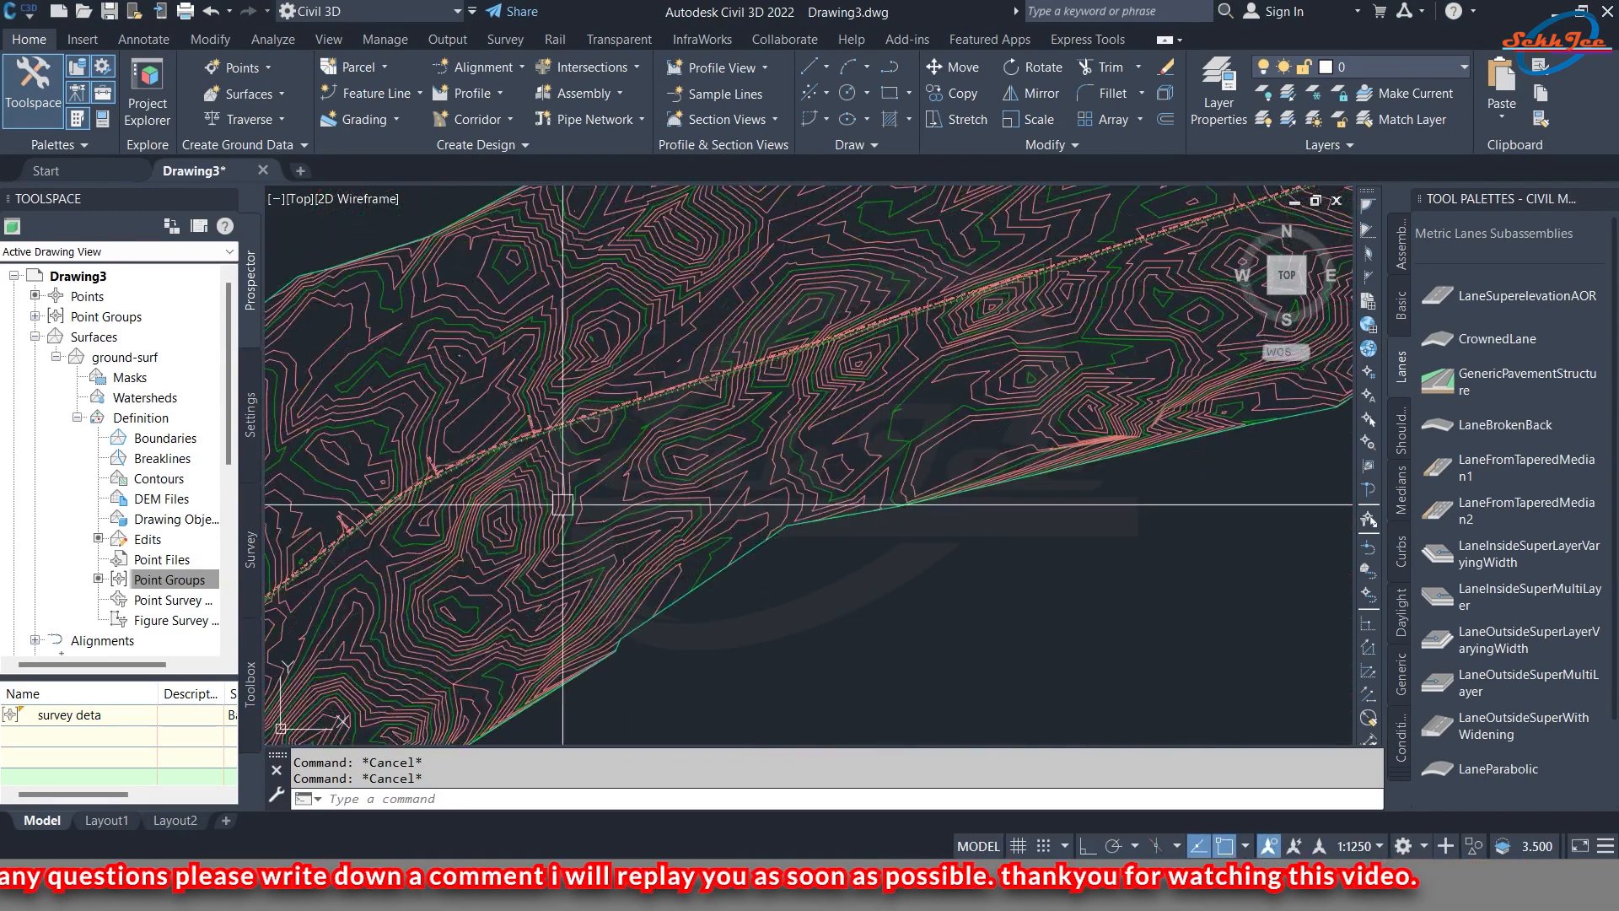
# - Start creating offset alignments with the Design-Cl-Line alignment as the parent, picking it near station 1+180
pyautogui.scroll(2, 561, 347)
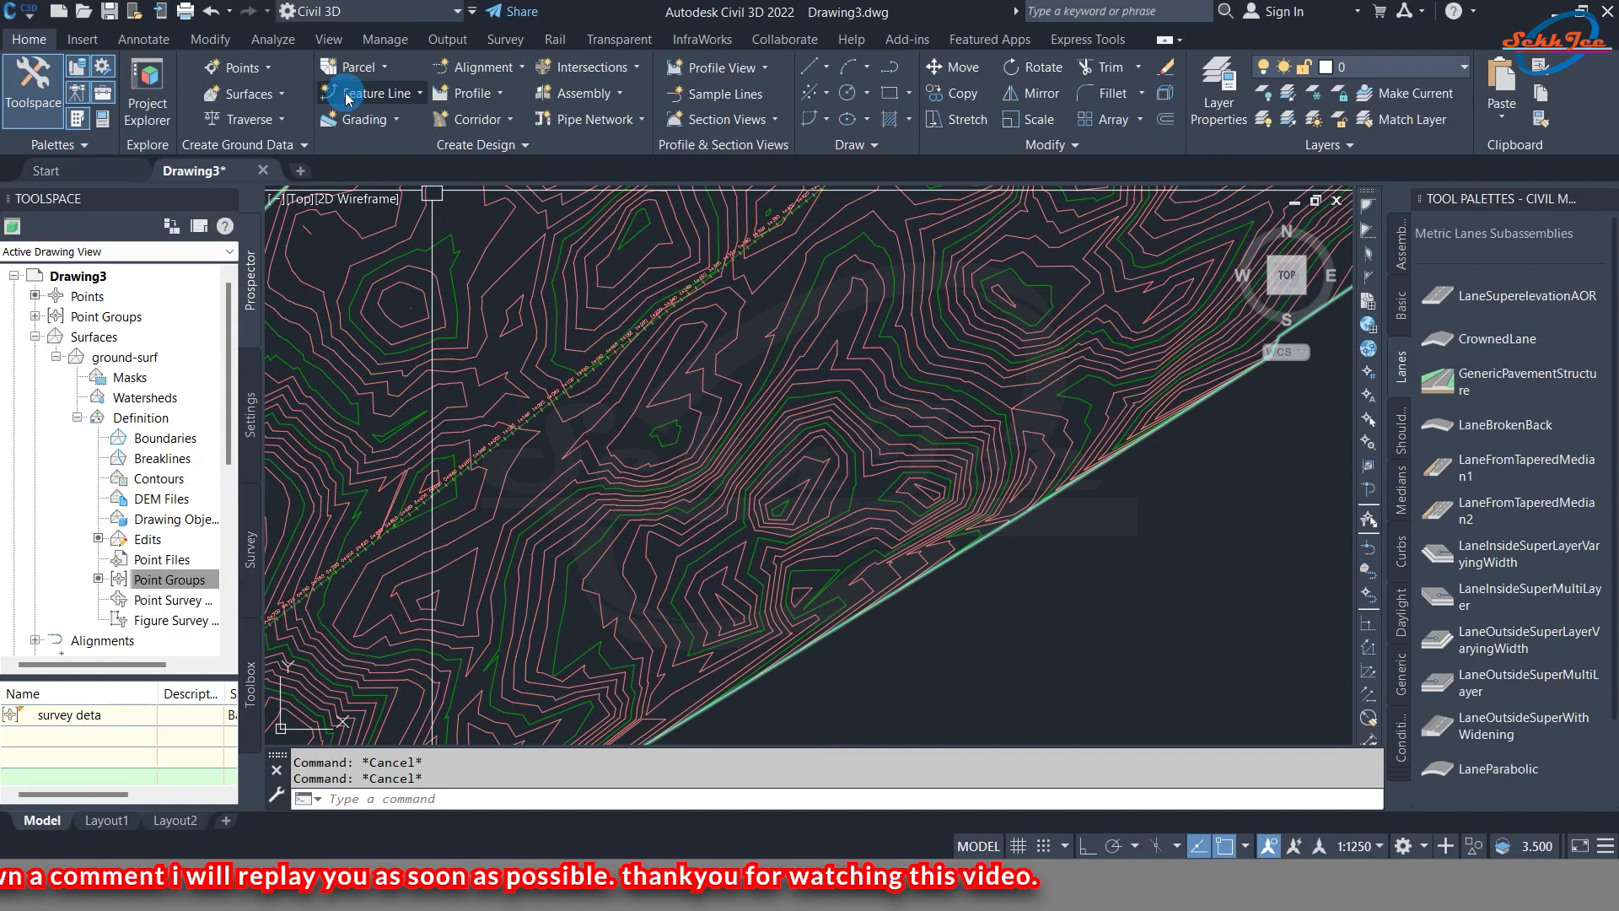
pyautogui.click(521, 69)
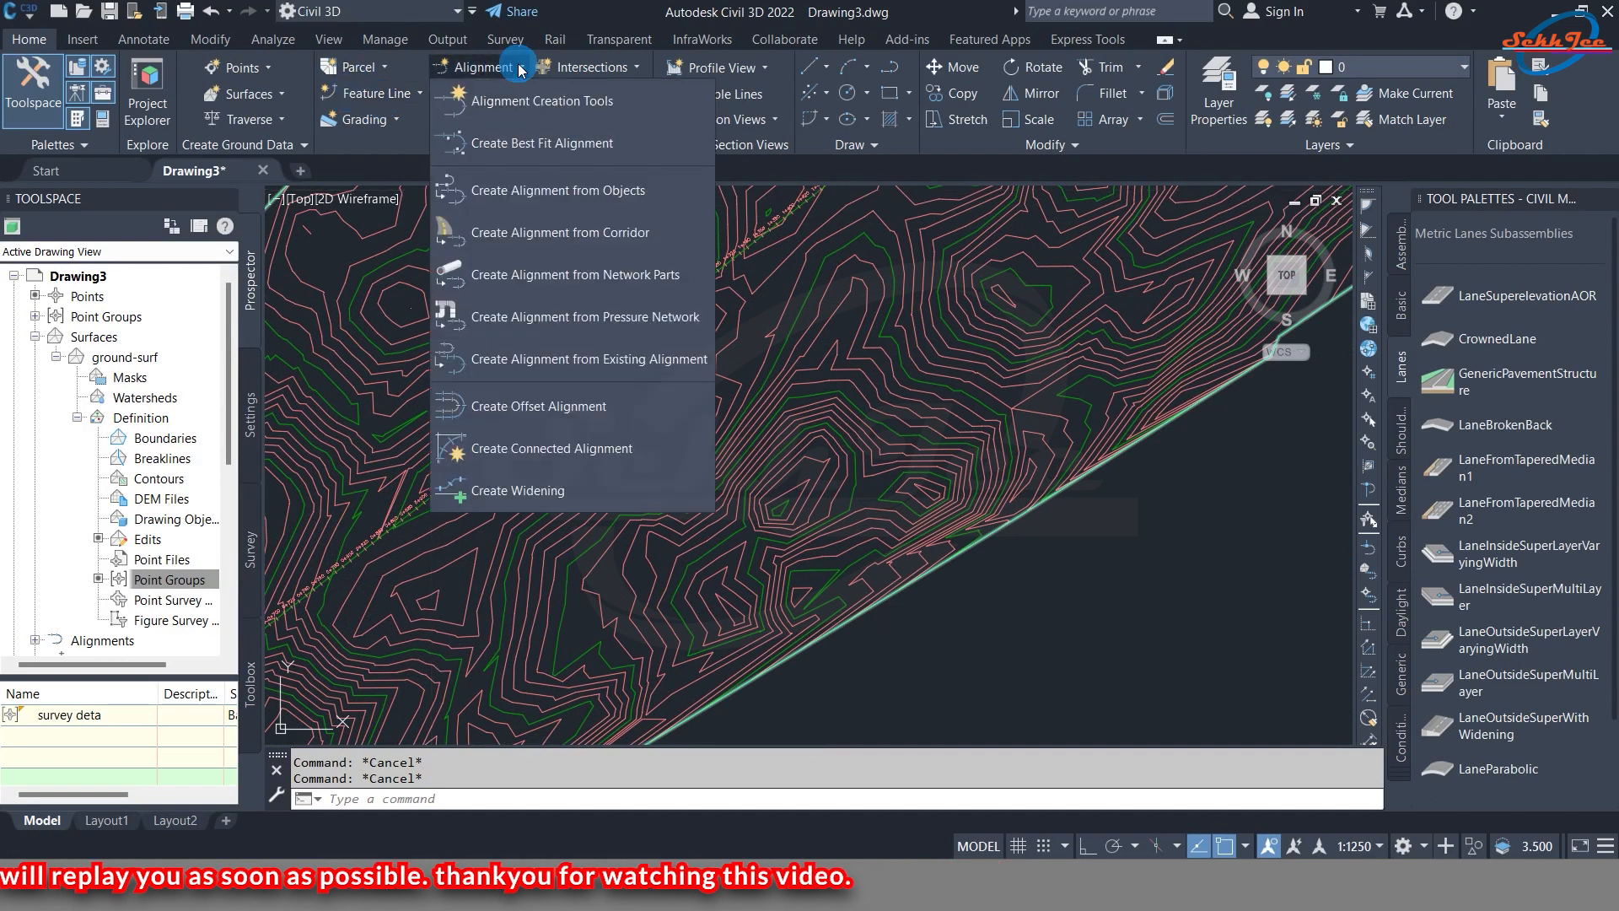
pyautogui.click(509, 200)
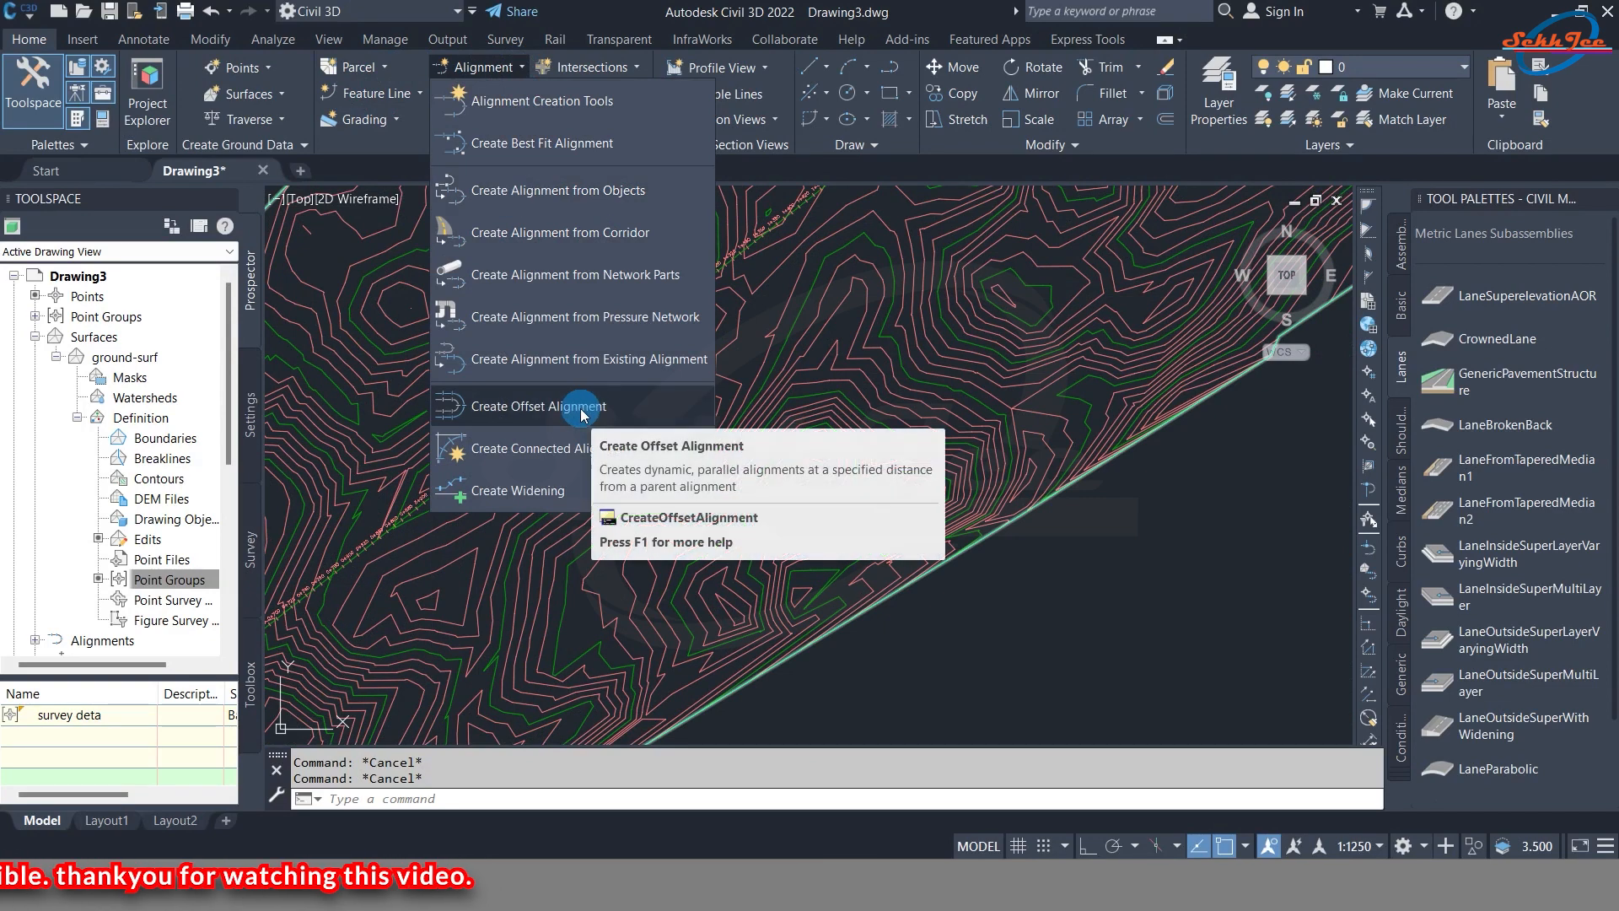
pyautogui.click(552, 408)
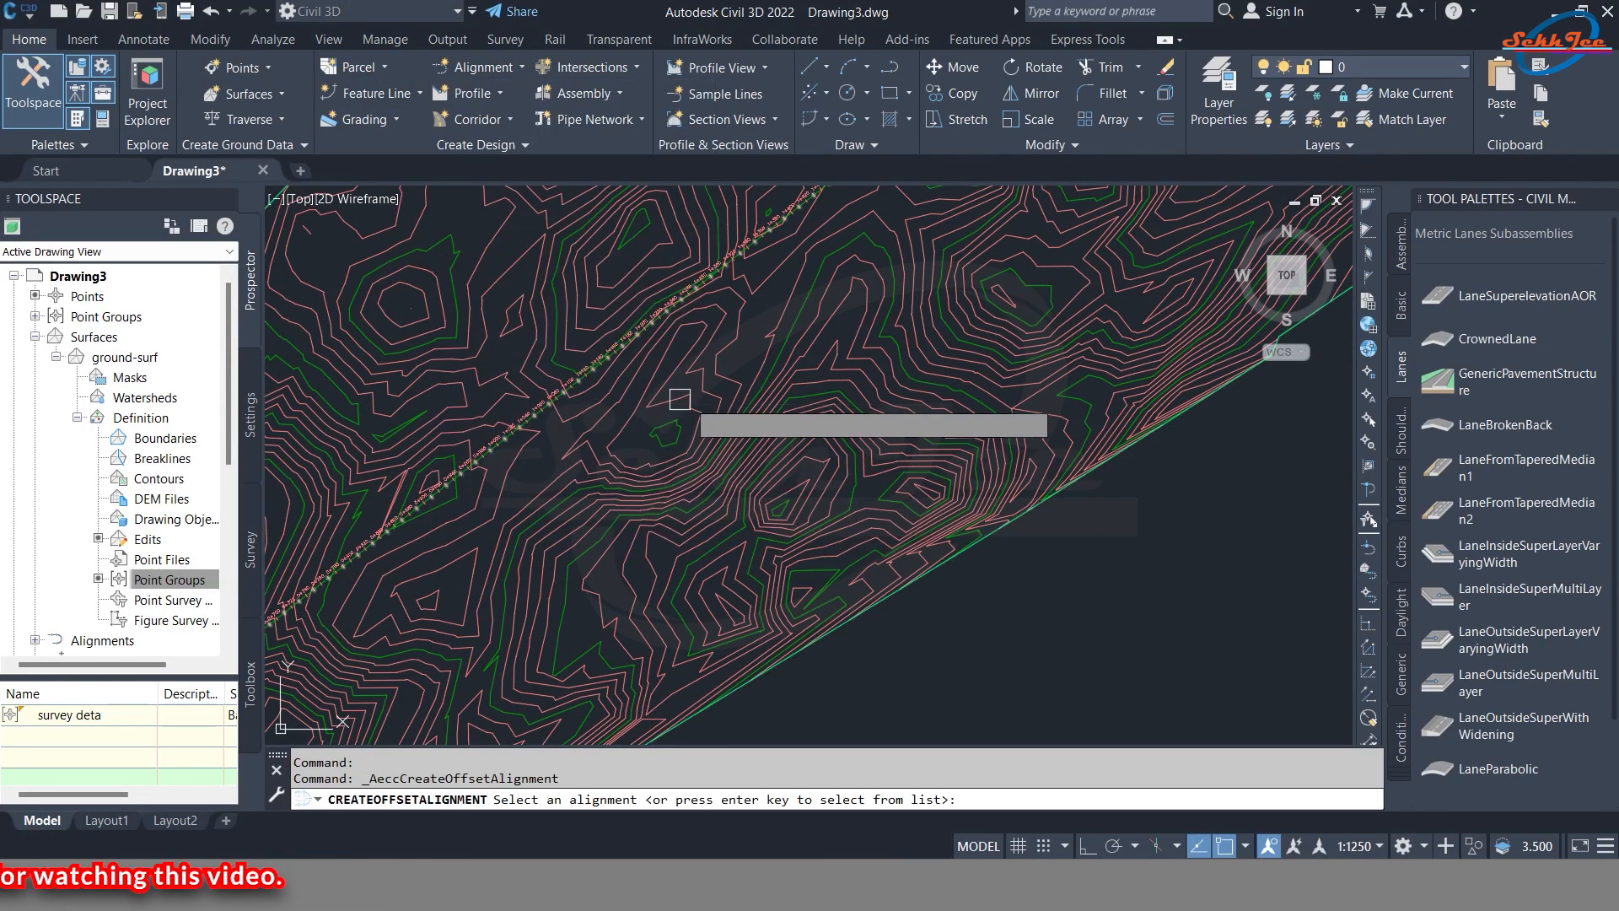
pyautogui.scroll(5, 648, 370)
pyautogui.scroll(3, 591, 392)
pyautogui.scroll(-6, 524, 328)
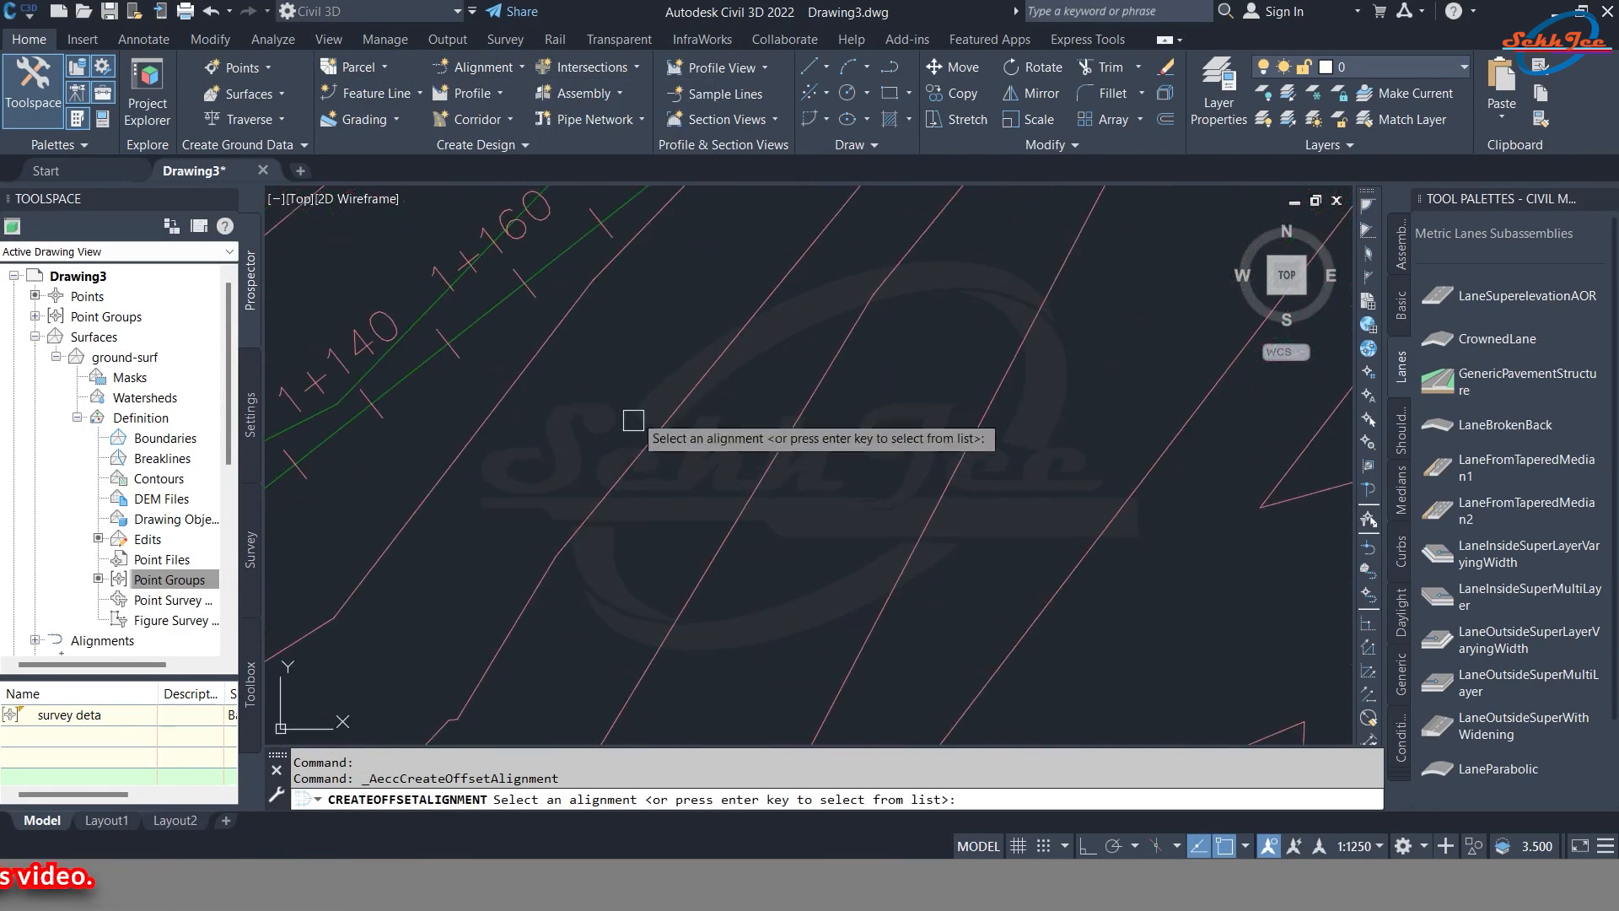
pyautogui.scroll(6, 690, 325)
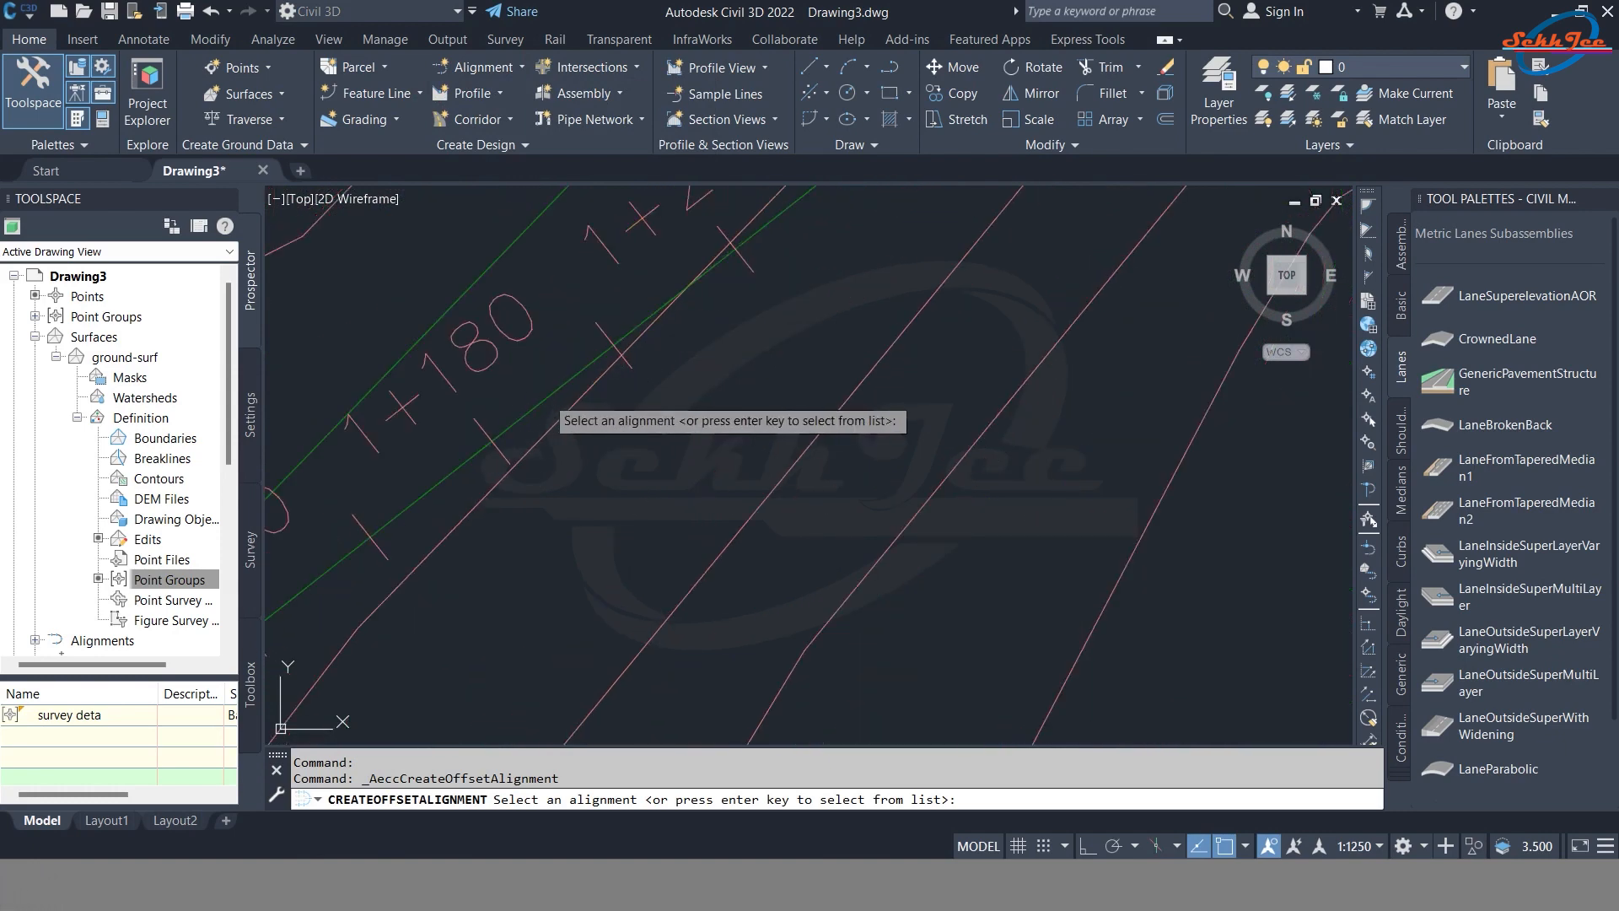
pyautogui.click(545, 396)
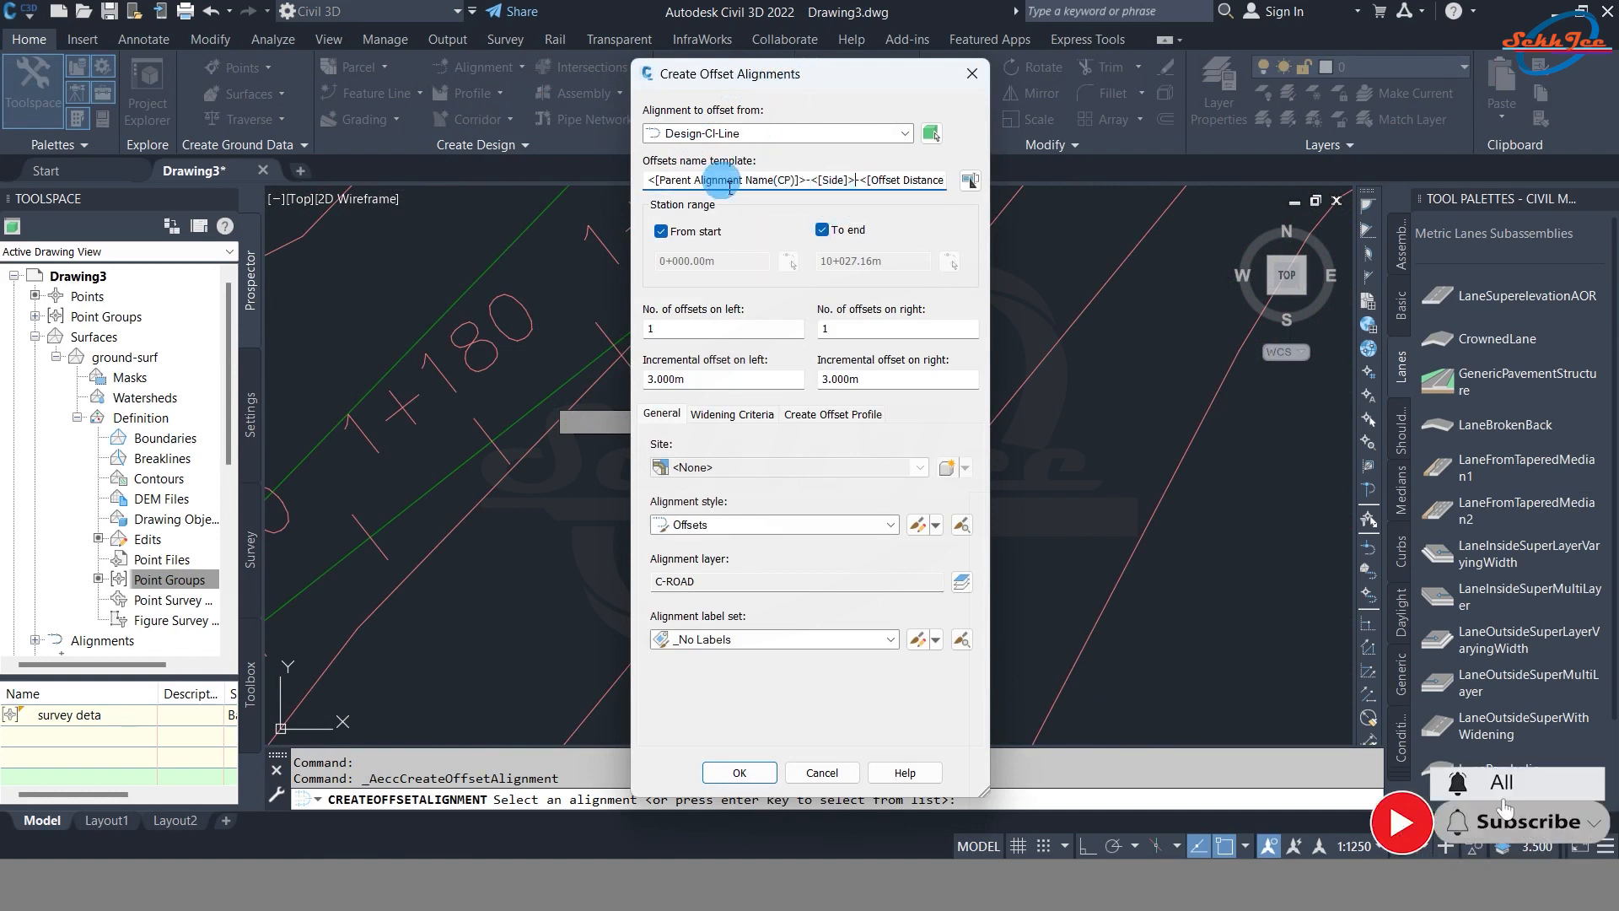
# - Set the offsets name template to OFset-01 and the incremental offset to 8.75 m on both sides, with one offset per side
pyautogui.click(931, 181)
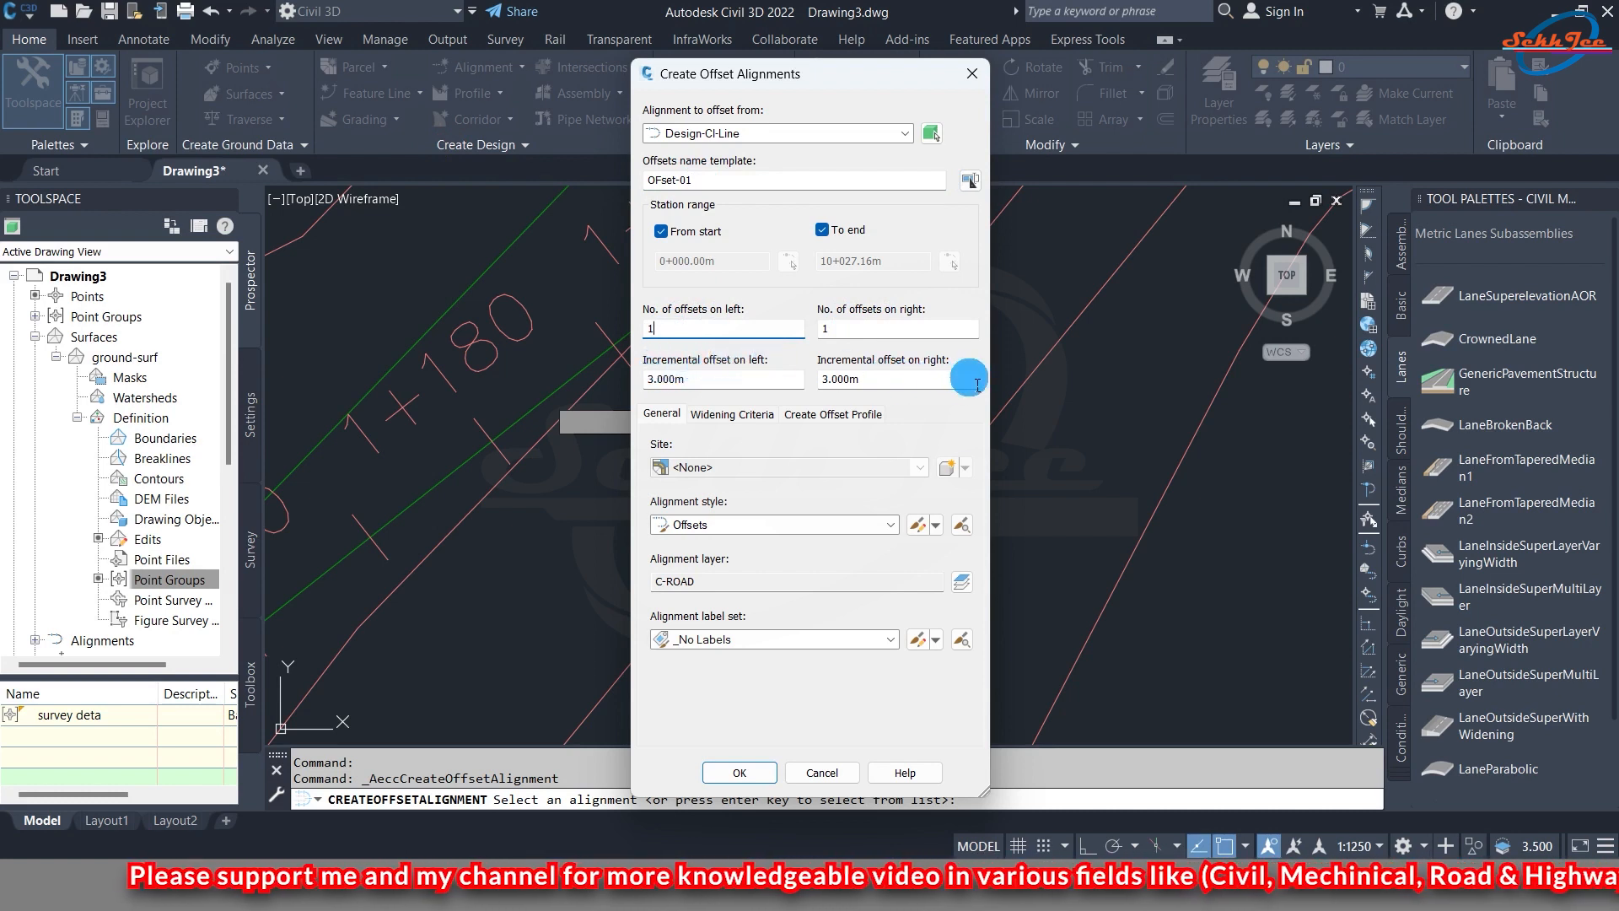
pyautogui.click(733, 389)
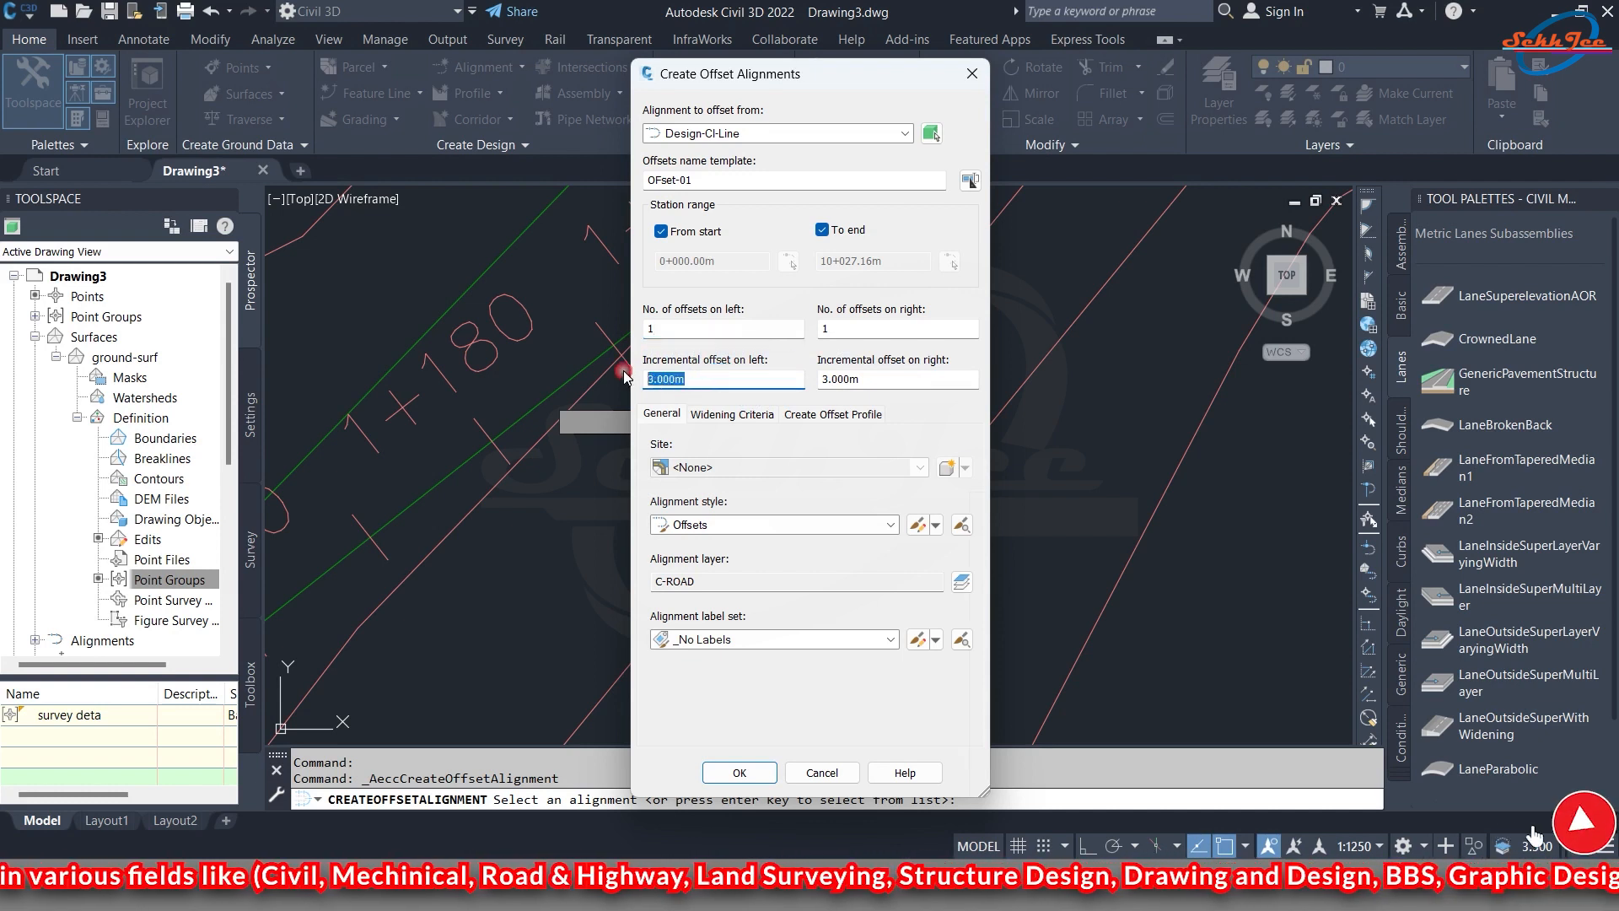
pyautogui.doubleClick(707, 384)
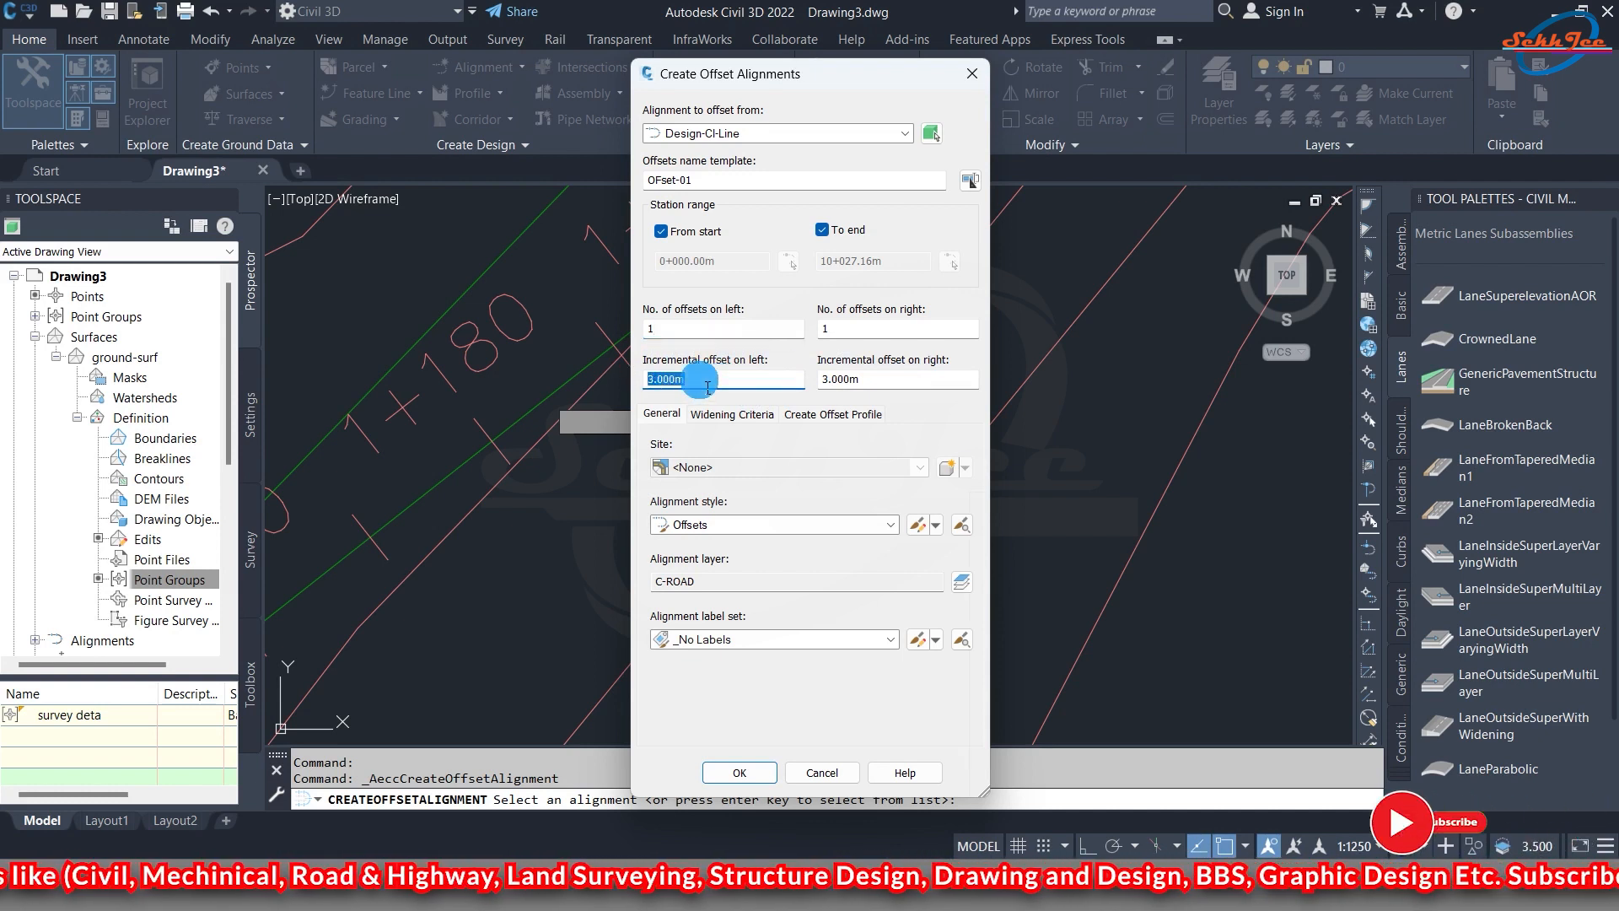
pyautogui.write('8.75')
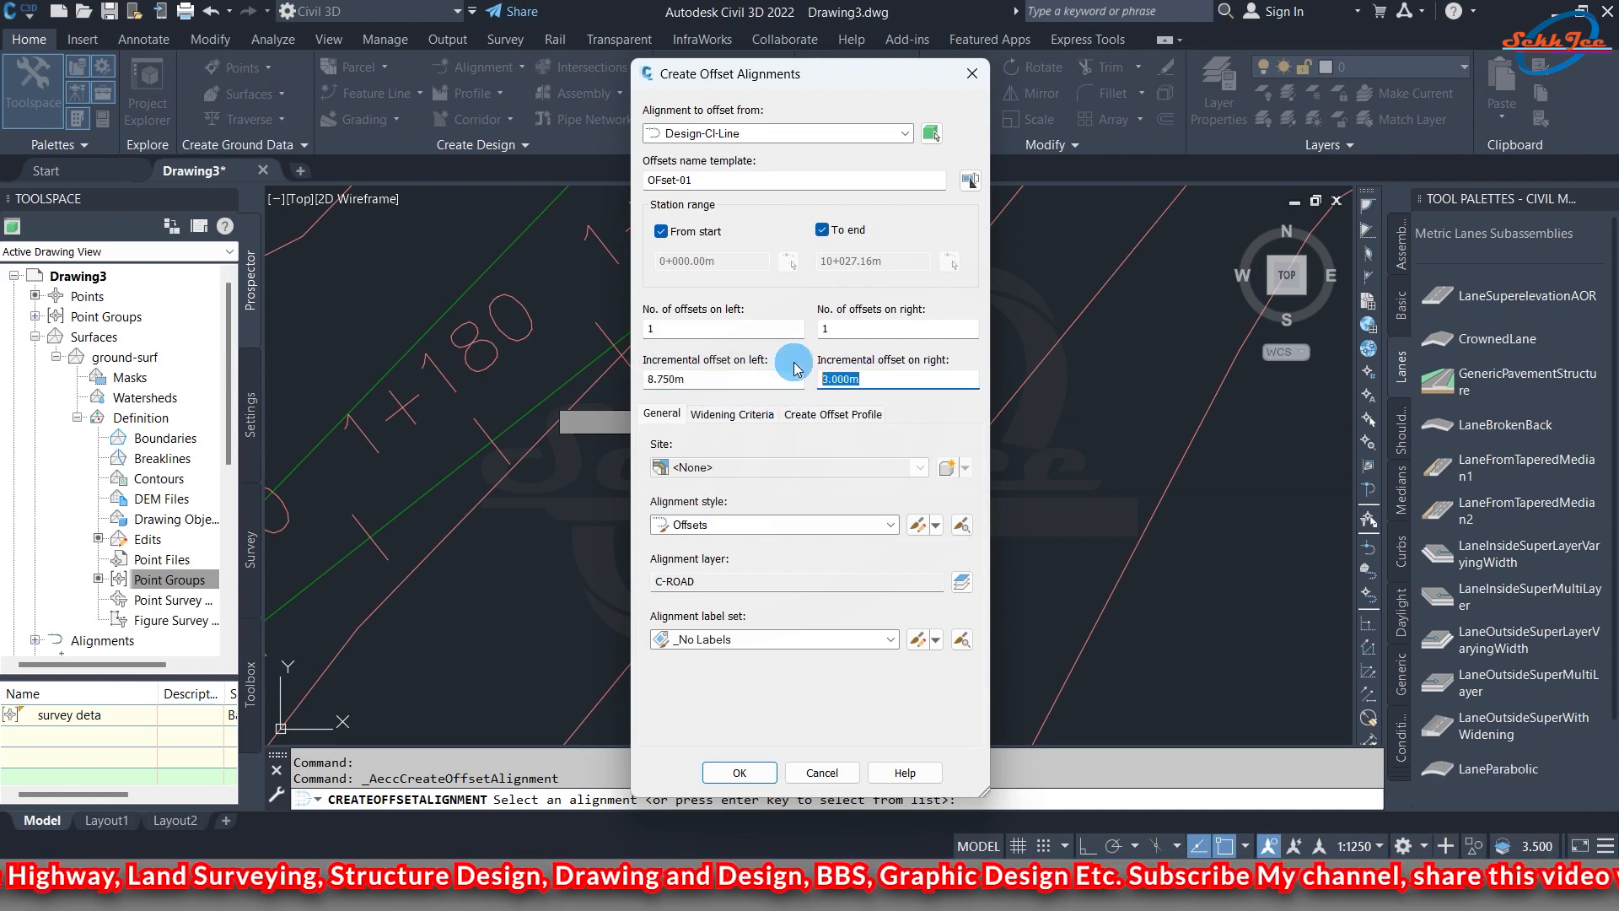
pyautogui.write('8.')
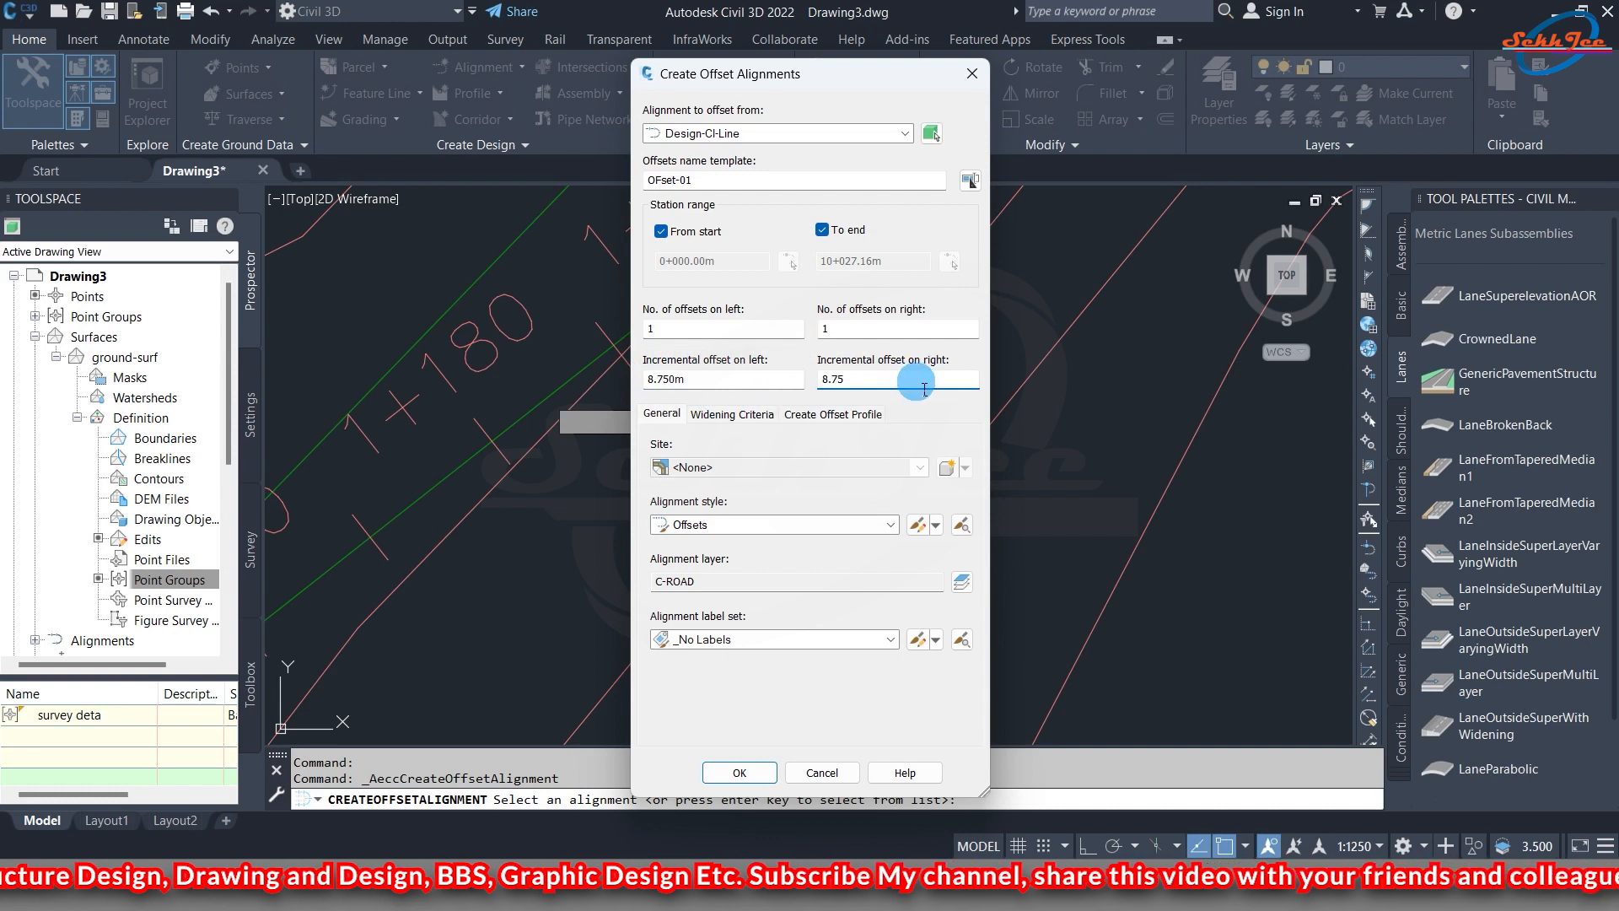
# - Keep the Offsets alignment style and the _No Labels label set, and create the offset alignments
pyautogui.click(849, 523)
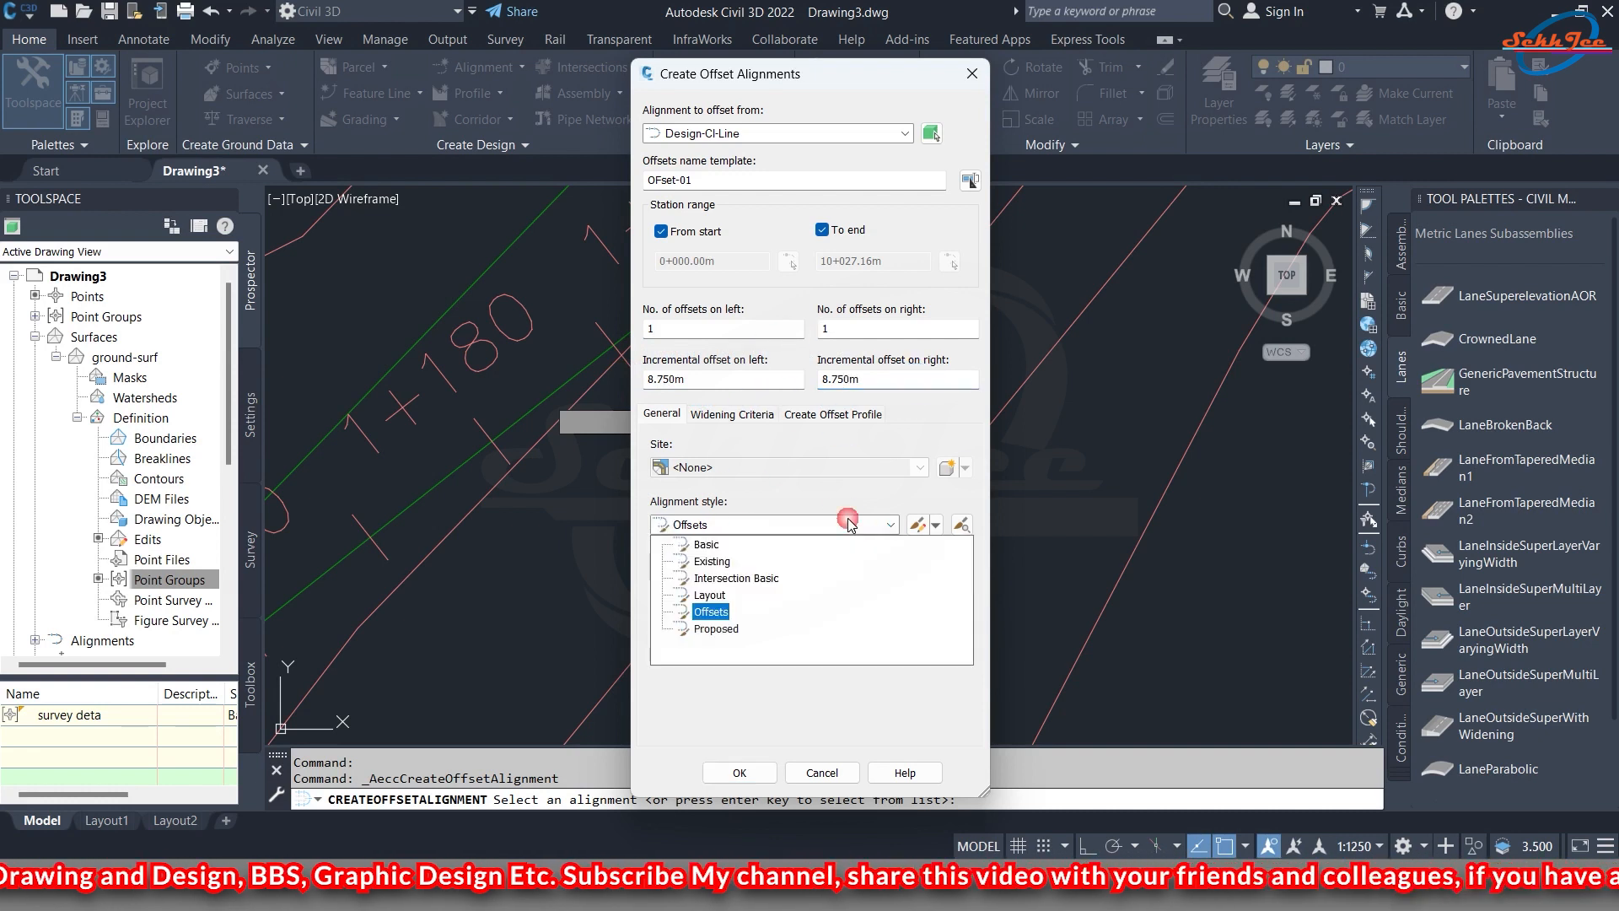
pyautogui.click(714, 614)
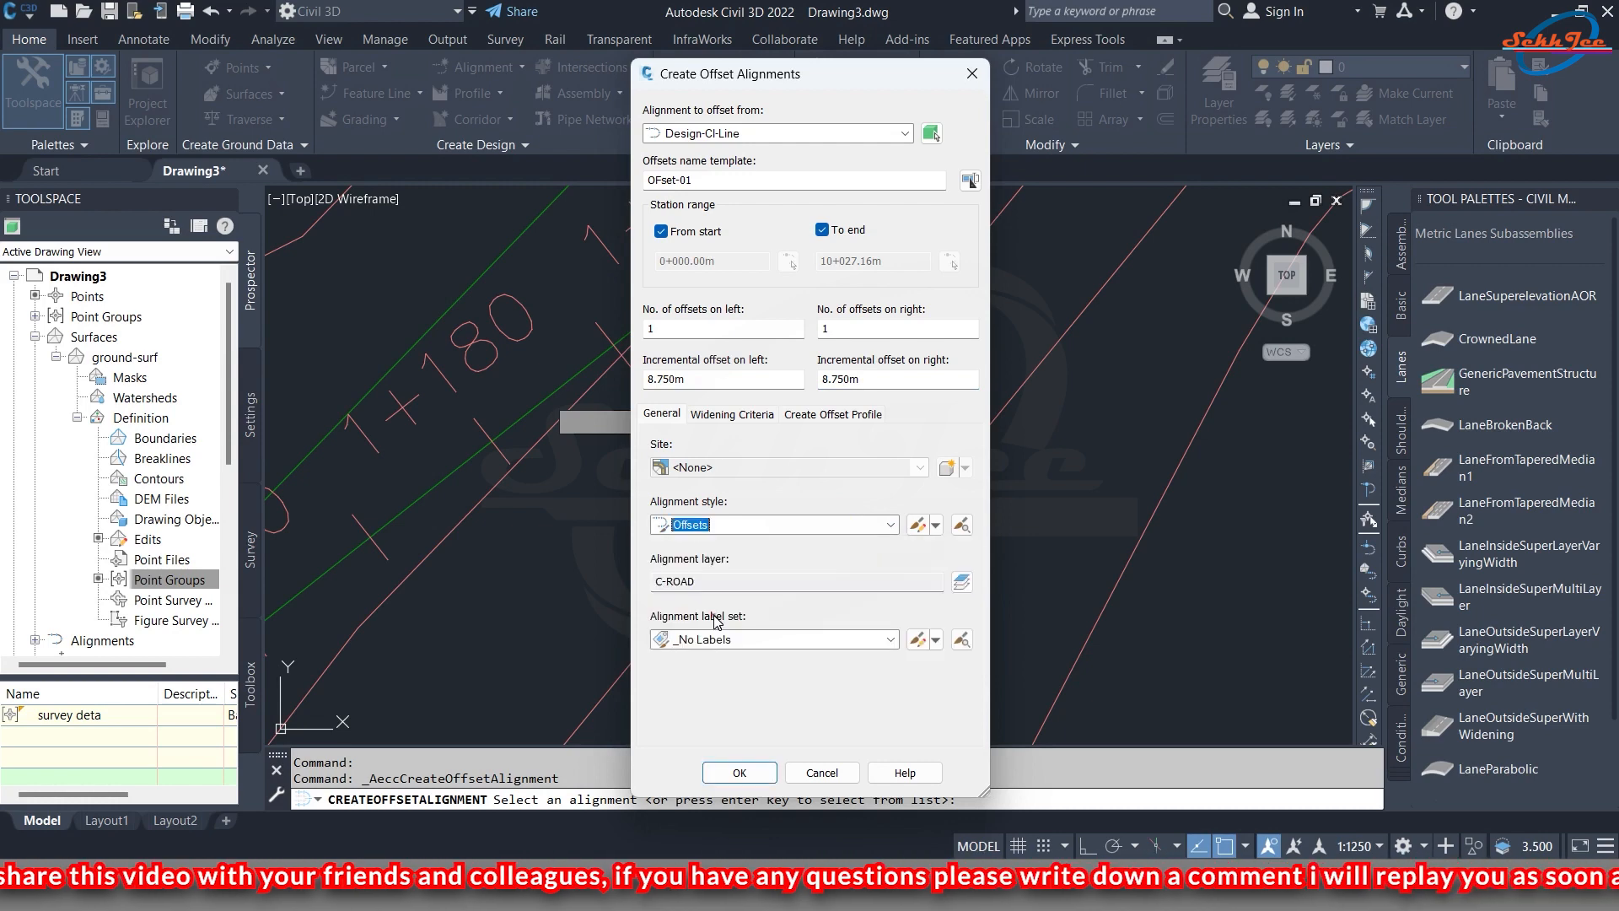
pyautogui.click(773, 642)
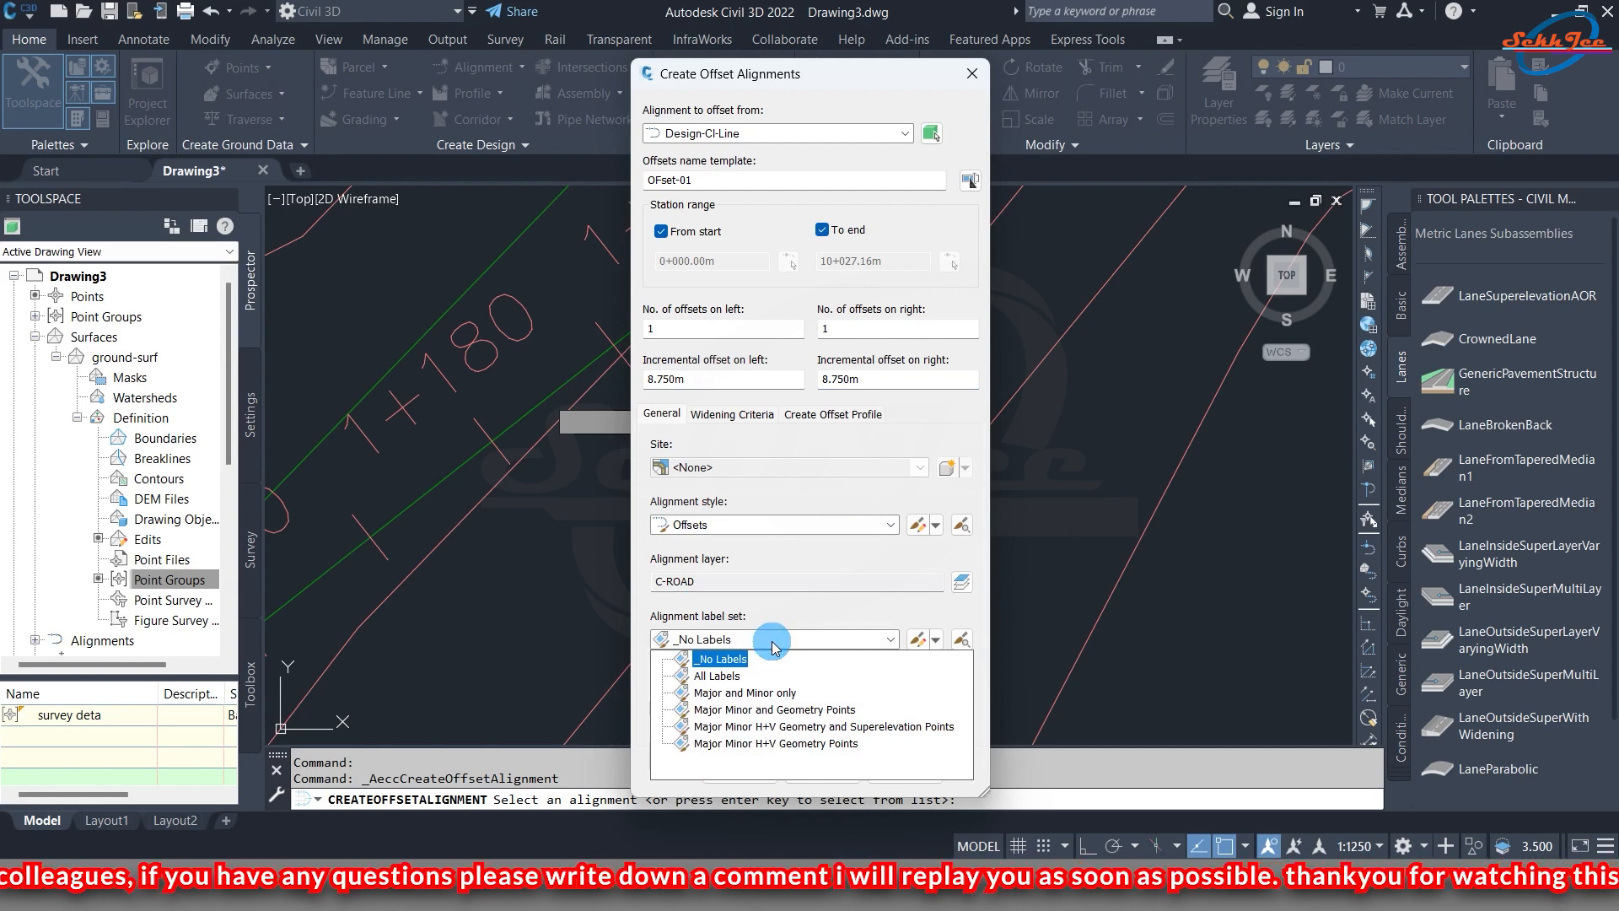
pyautogui.click(774, 643)
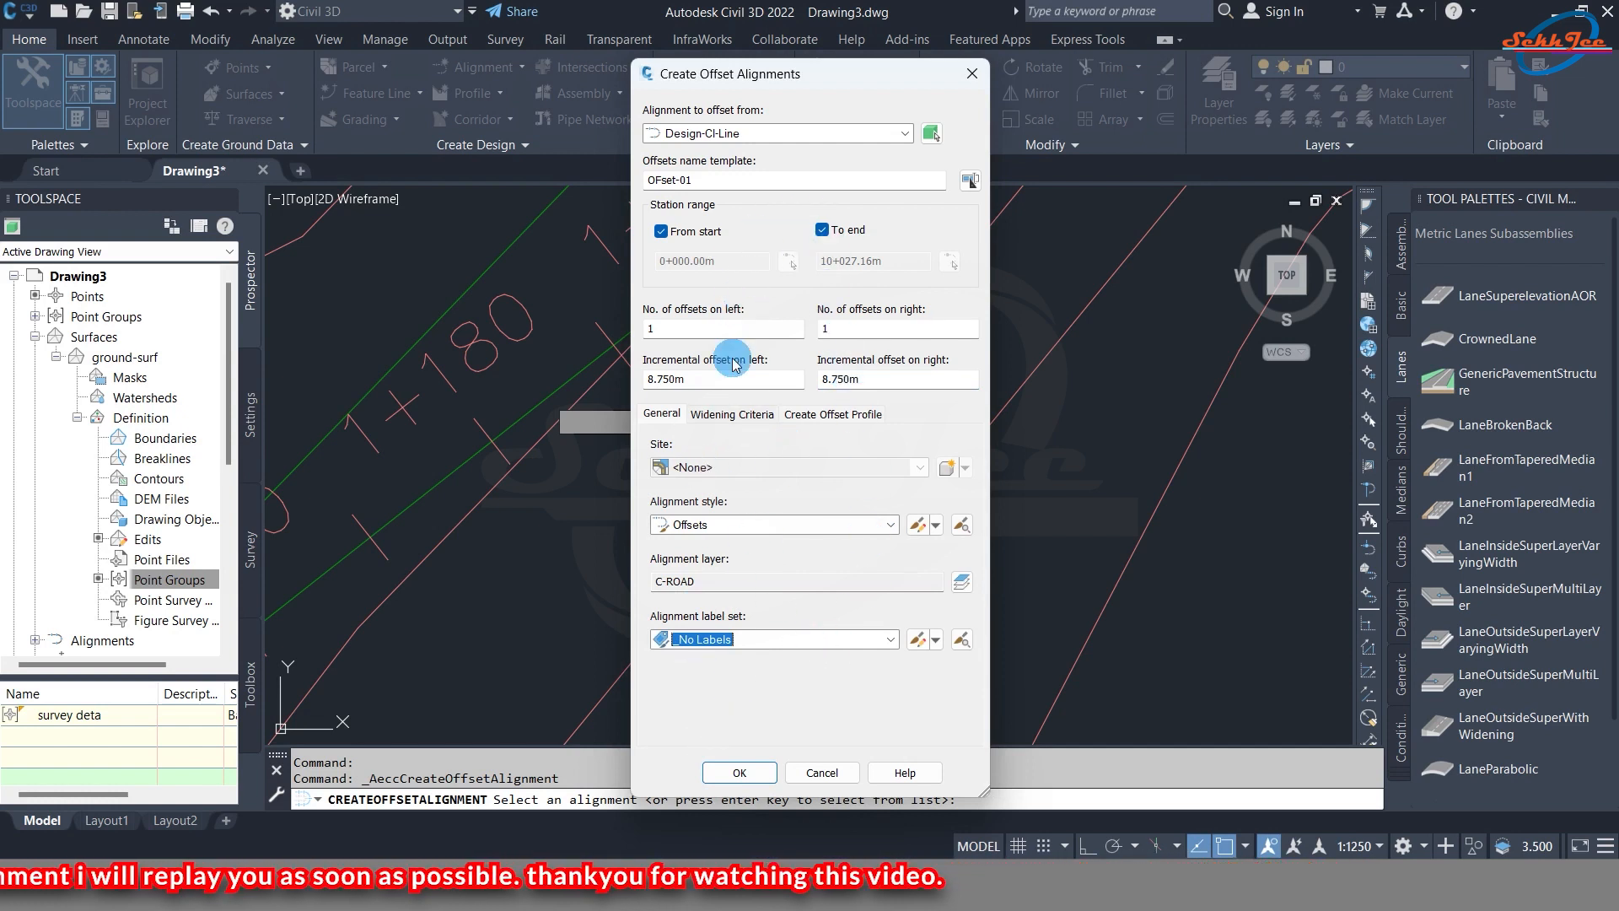
pyautogui.click(739, 773)
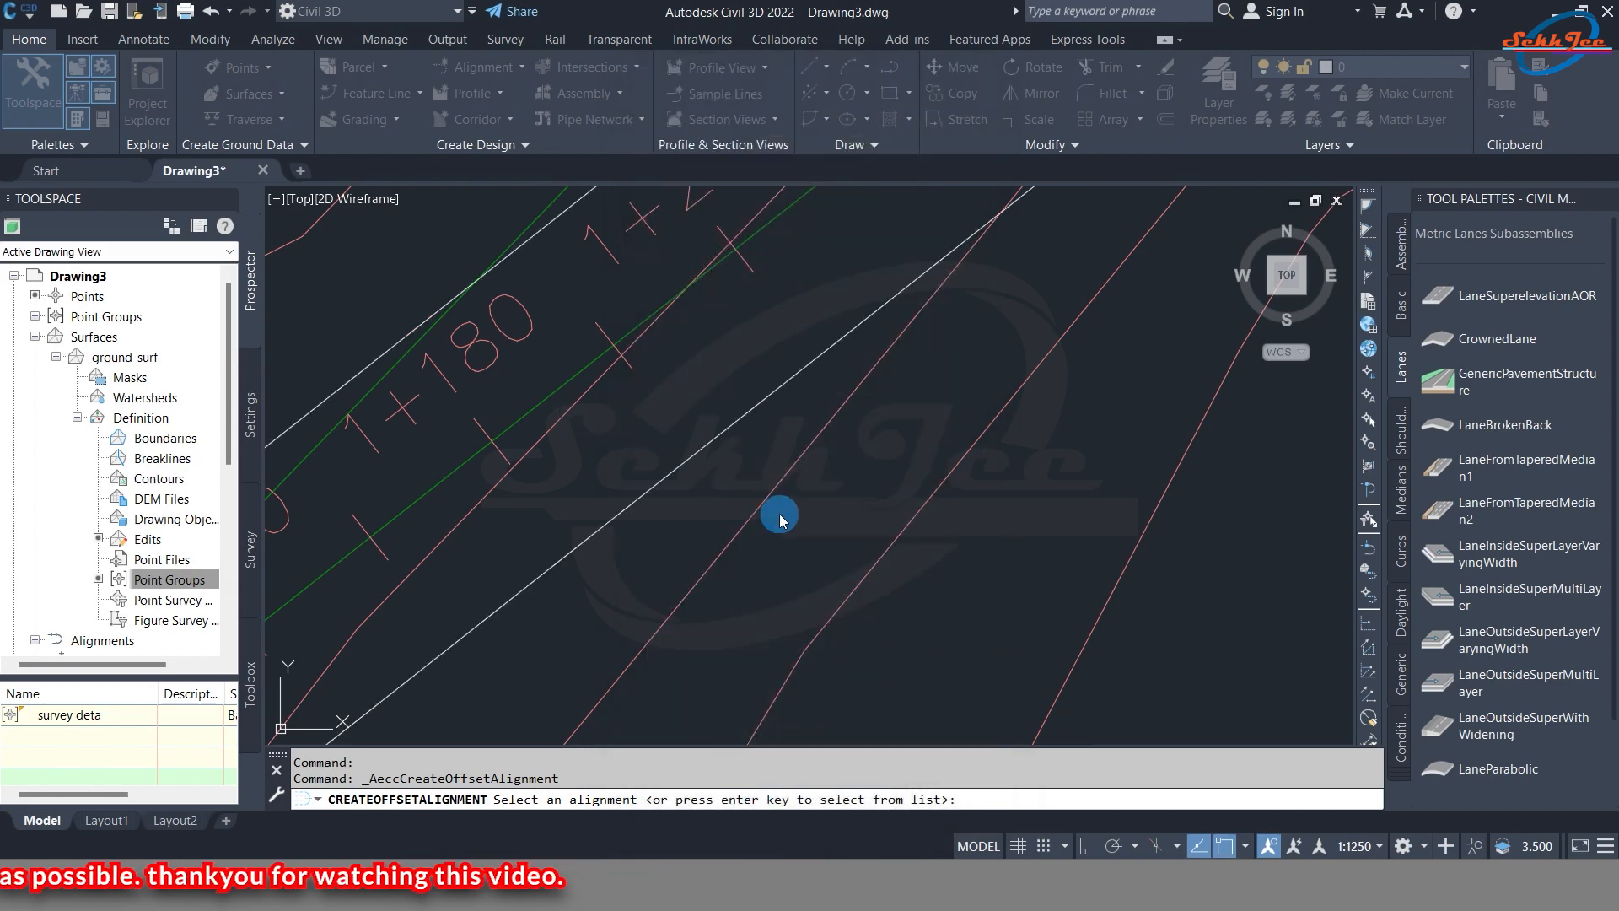
# - Examine both offset alignments beside the centreline from station 0+000 to about station 2+740, selecting them to check their course
pyautogui.scroll(-2, 764, 392)
pyautogui.scroll(-3, 764, 392)
pyautogui.scroll(2, 921, 361)
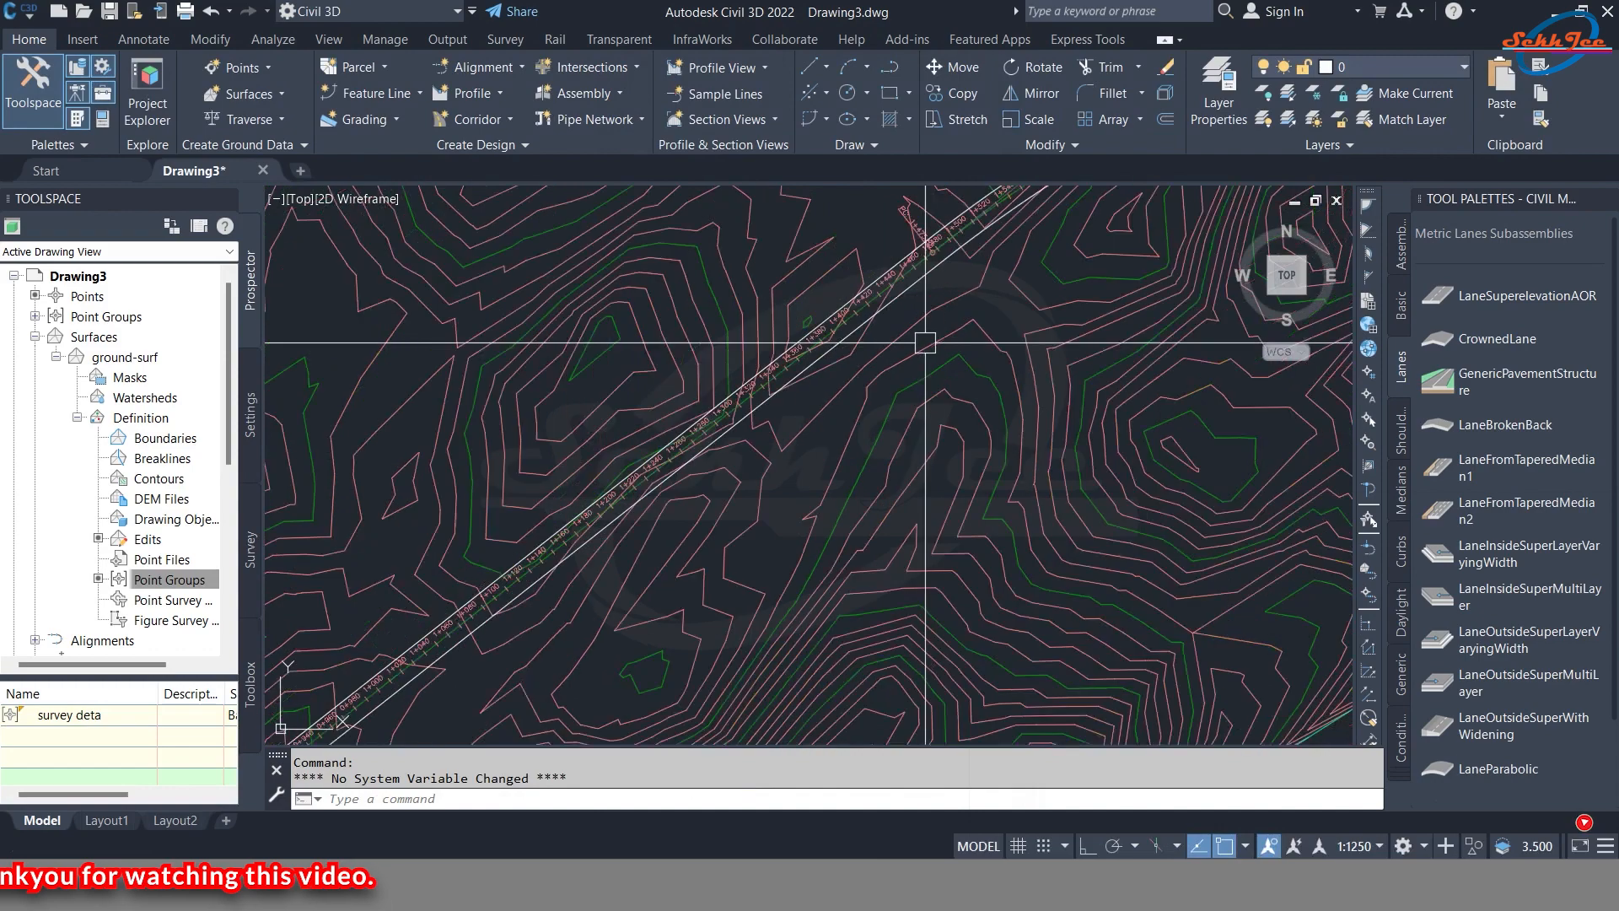
pyautogui.moveTo(932, 343); pyautogui.dragTo(590, 621, button='middle')
pyautogui.scroll(-1, 683, 509)
pyautogui.scroll(5, 838, 412)
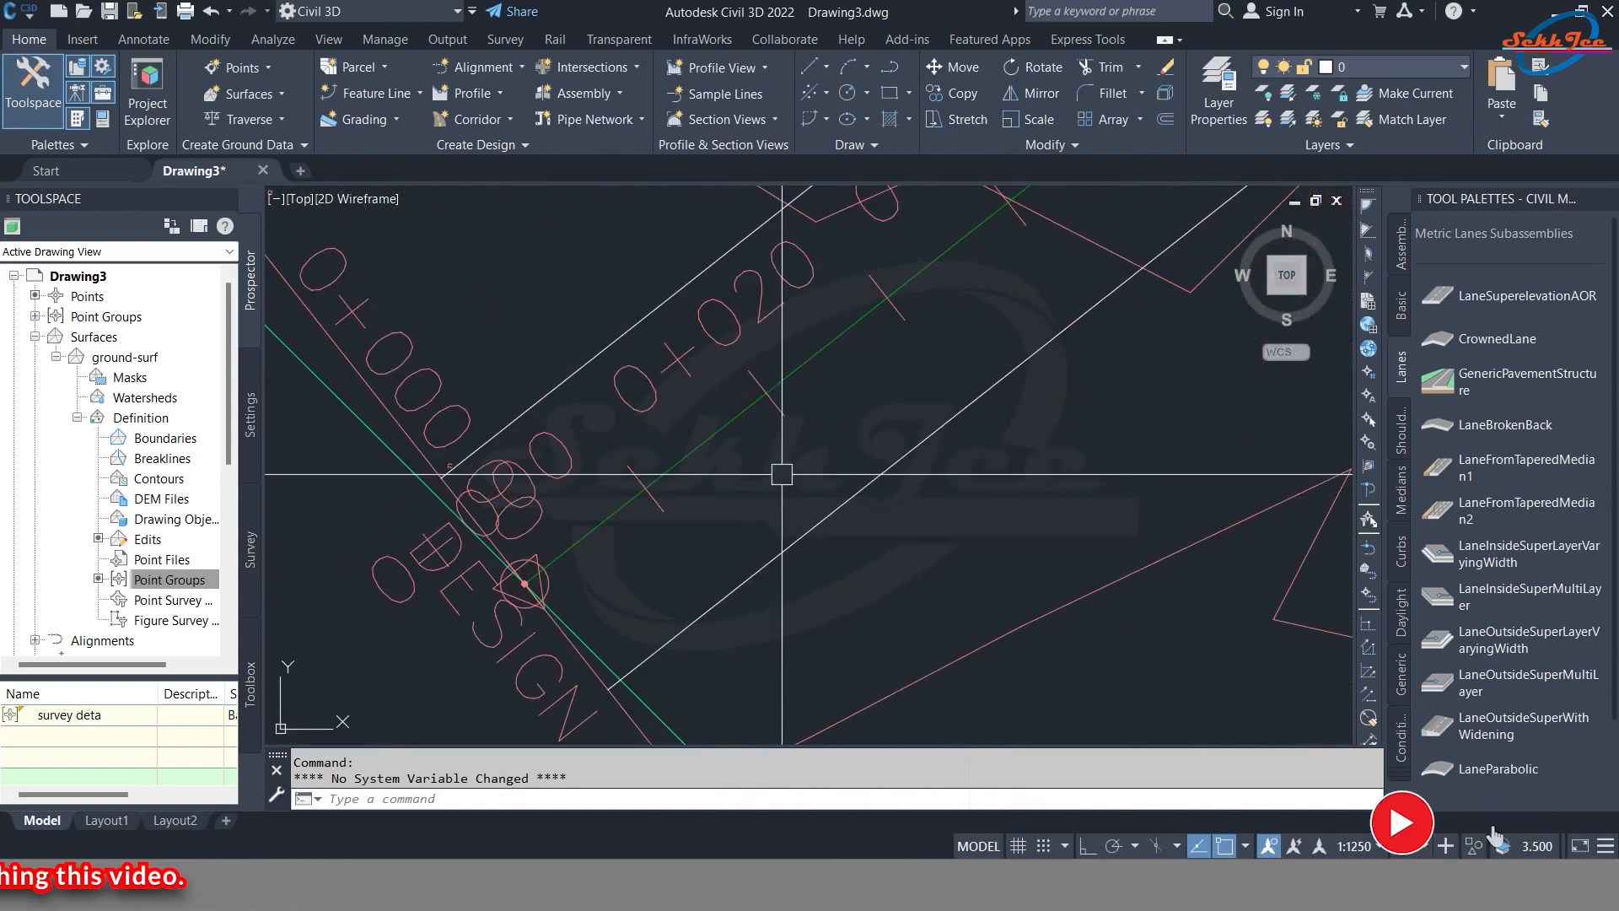
pyautogui.click(573, 378)
pyautogui.click(800, 523)
pyautogui.scroll(-5, 550, 534)
pyautogui.scroll(3, 857, 372)
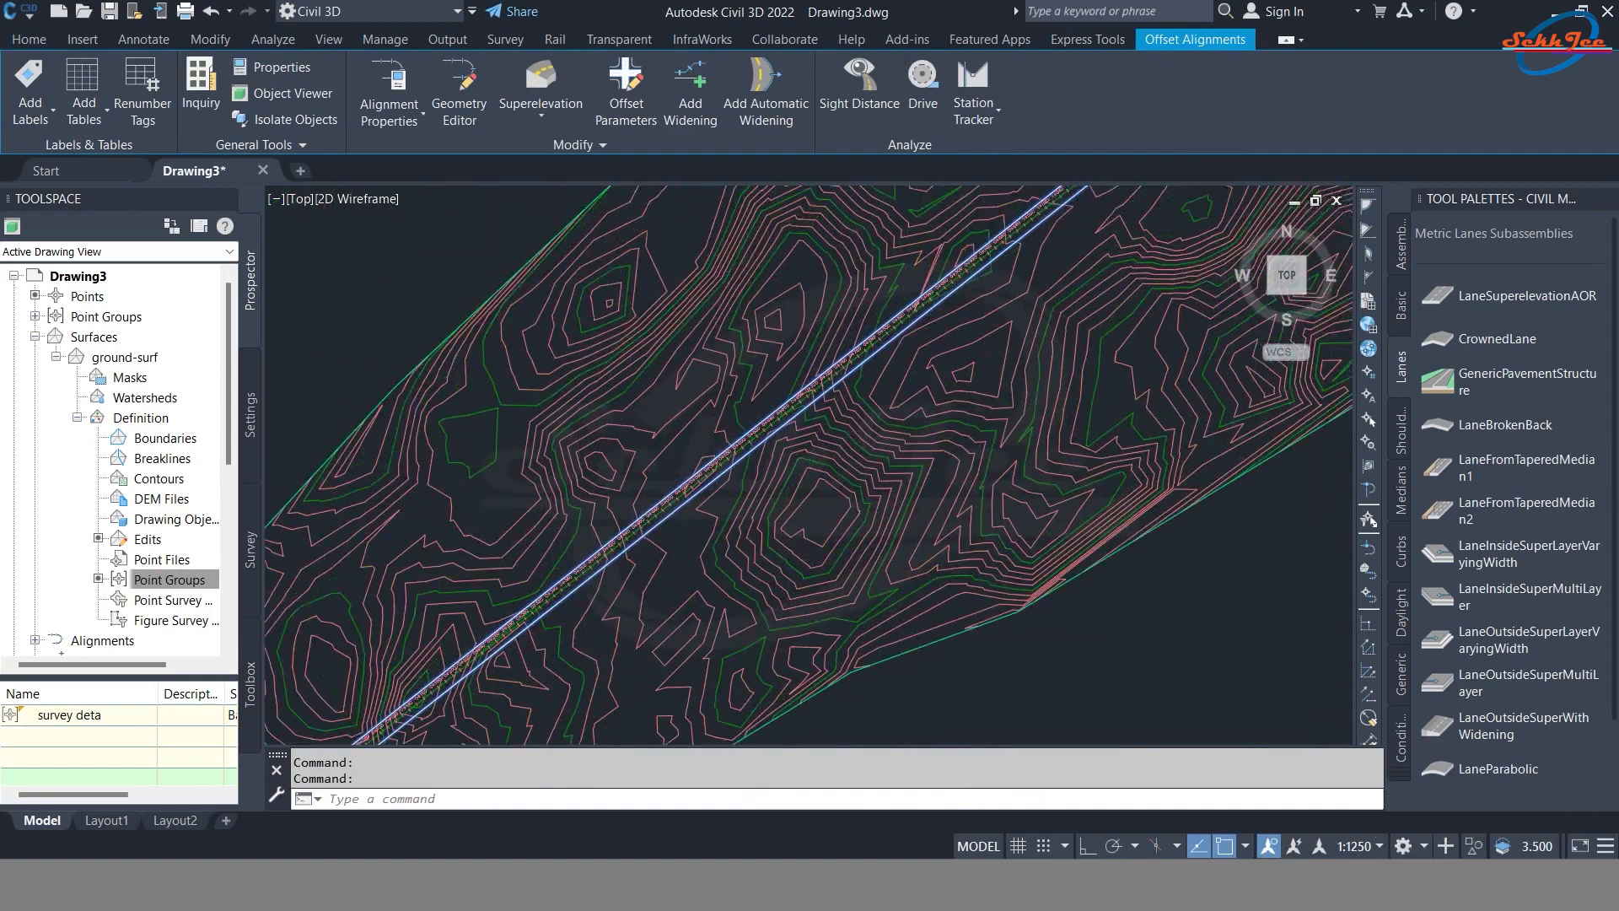
pyautogui.moveTo(607, 581); pyautogui.dragTo(513, 671, button='middle')
pyautogui.scroll(8, 673, 446)
pyautogui.scroll(-7, 672, 446)
pyautogui.moveTo(852, 388); pyautogui.dragTo(452, 492, button='middle')
pyautogui.moveTo(797, 371); pyautogui.dragTo(441, 484, button='middle')
pyautogui.scroll(7, 856, 375)
pyautogui.moveTo(856, 375); pyautogui.dragTo(712, 481, button='middle')
pyautogui.scroll(4, 986, 456)
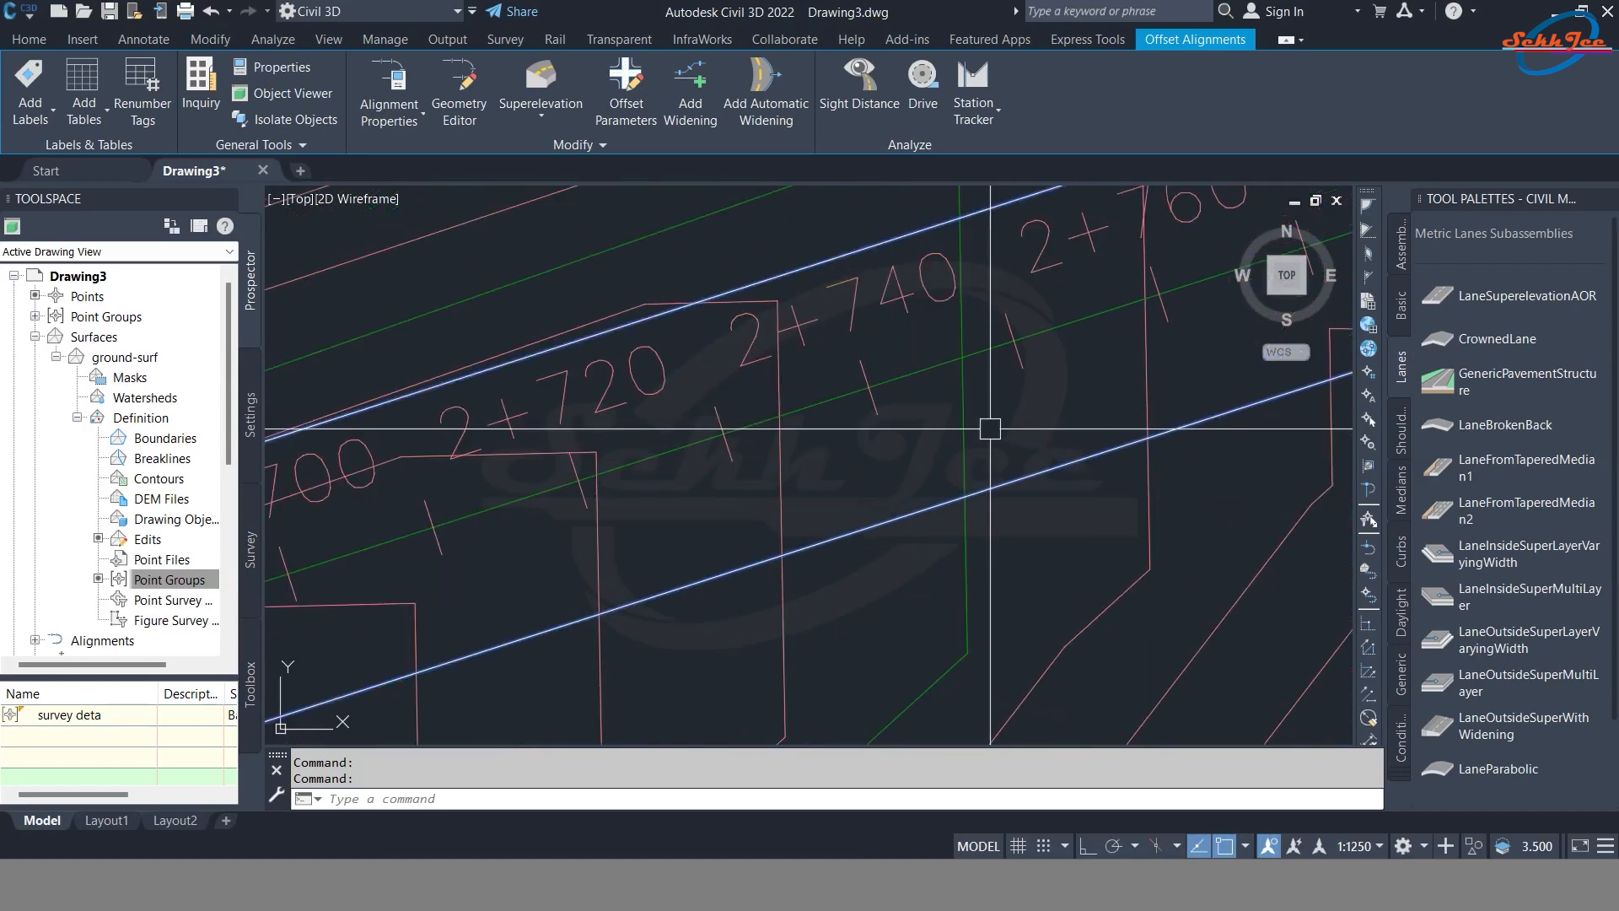
pyautogui.press('Escape')
# - Measure the spacing between the centreline and its right offset near station 2+740 with an aligned dimension, without placing the dimension
pyautogui.moveTo(1092, 394); pyautogui.dragTo(936, 385, button='middle')
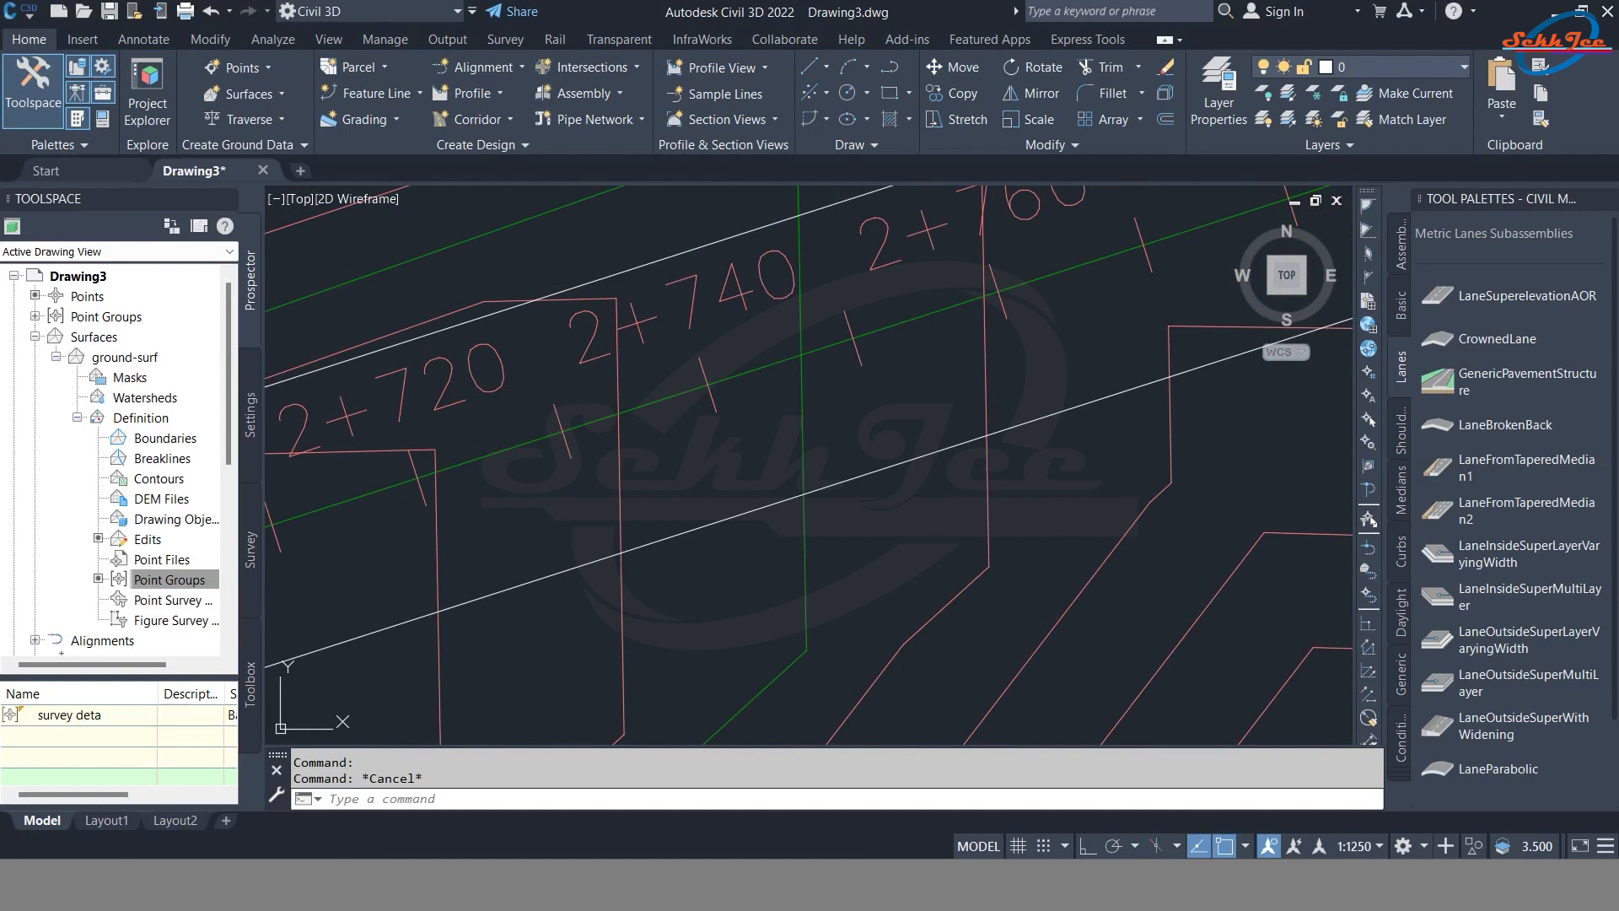
pyautogui.click(893, 329)
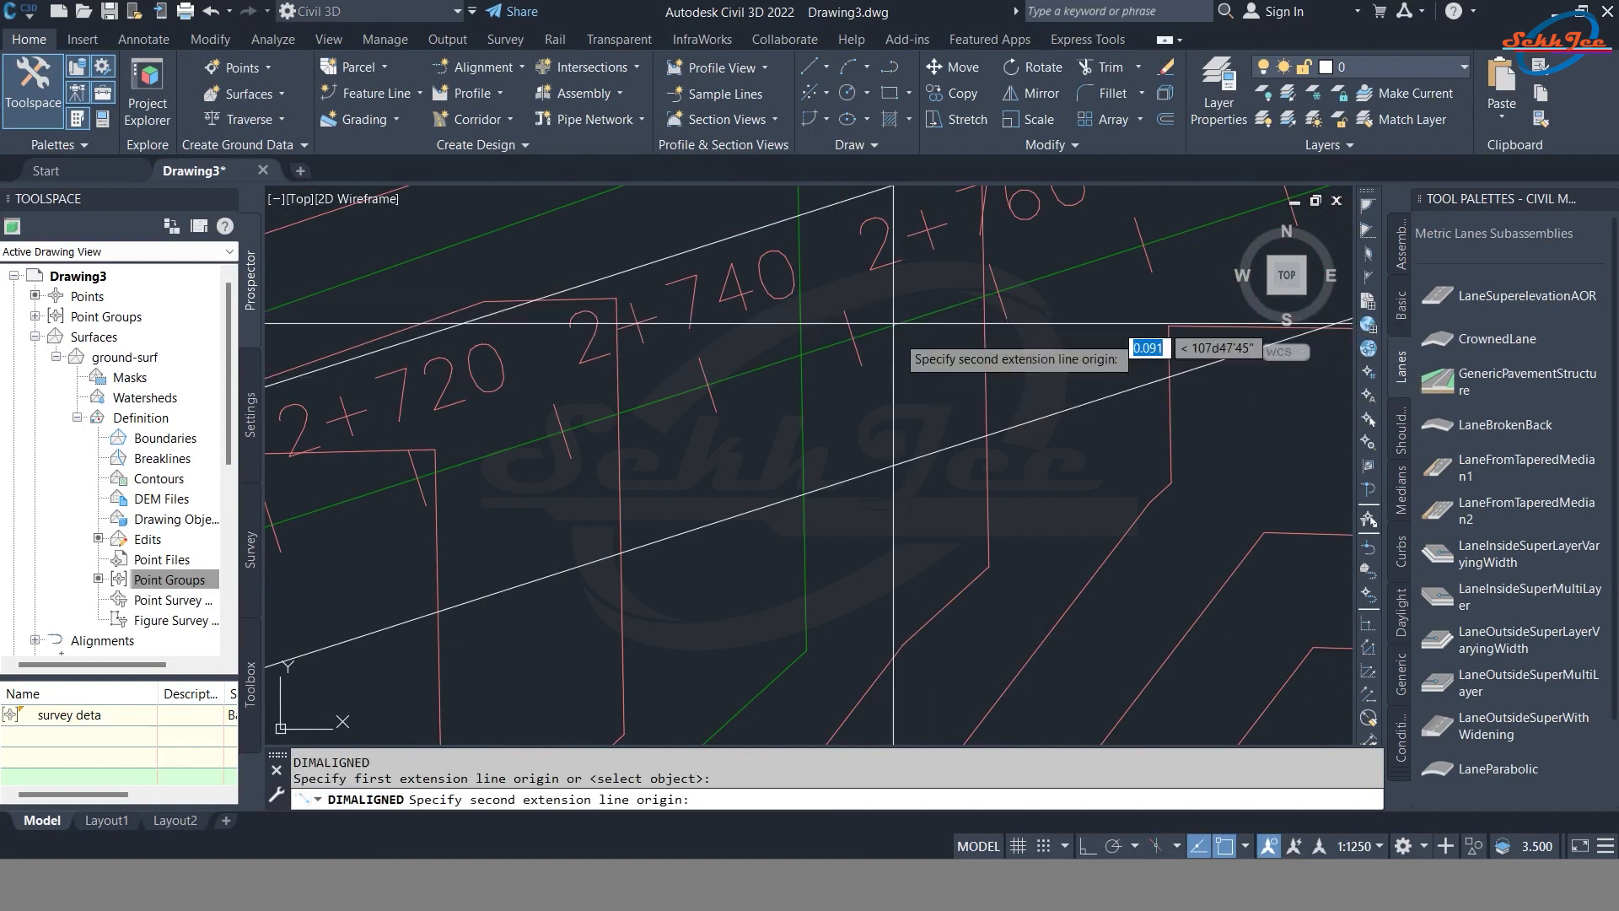
pyautogui.click(933, 453)
pyautogui.scroll(5, 909, 387)
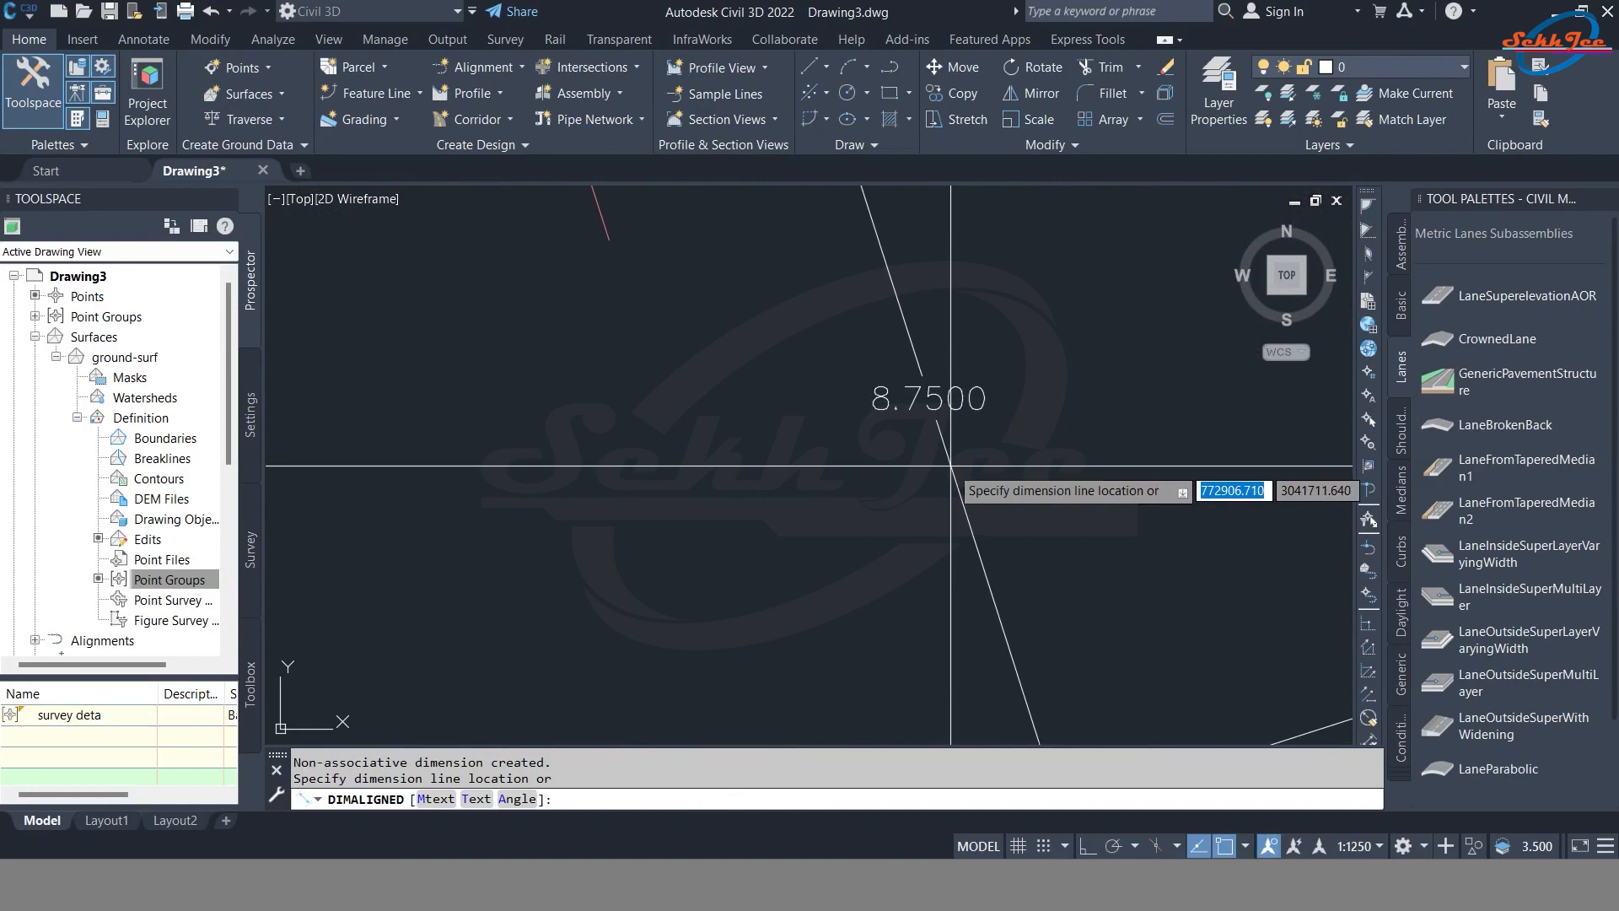
pyautogui.press('Escape')
# - Examine the offset alignments along the centreline through the curves toward the eastern end, and over the whole ground surface
pyautogui.scroll(-5, 900, 451)
pyautogui.moveTo(439, 523); pyautogui.dragTo(395, 535, button='middle')
pyautogui.scroll(-4, 857, 408)
pyautogui.moveTo(978, 398); pyautogui.dragTo(666, 452, button='middle')
pyautogui.moveTo(1214, 365); pyautogui.dragTo(730, 408, button='middle')
pyautogui.moveTo(1046, 367); pyautogui.dragTo(552, 471, button='middle')
pyautogui.scroll(-6, 826, 361)
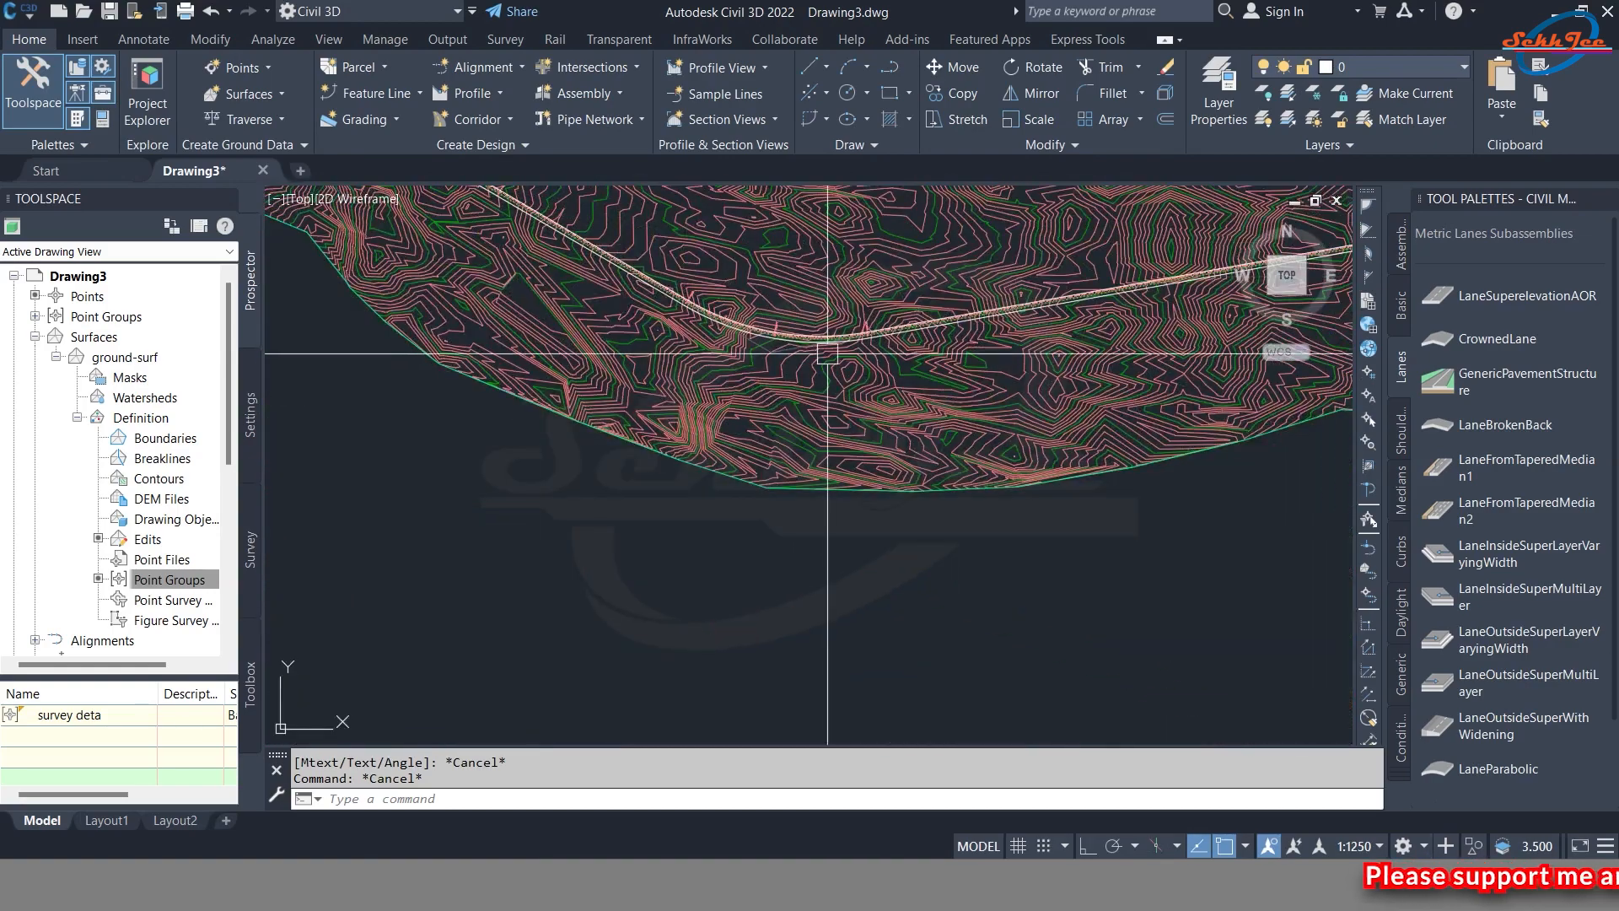
pyautogui.scroll(8, 825, 361)
pyautogui.moveTo(1298, 436); pyautogui.dragTo(933, 438, button='middle')
pyautogui.moveTo(1265, 392); pyautogui.dragTo(897, 448, button='middle')
pyautogui.moveTo(1248, 450); pyautogui.dragTo(777, 491, button='middle')
pyautogui.moveTo(1265, 485); pyautogui.dragTo(740, 437, button='middle')
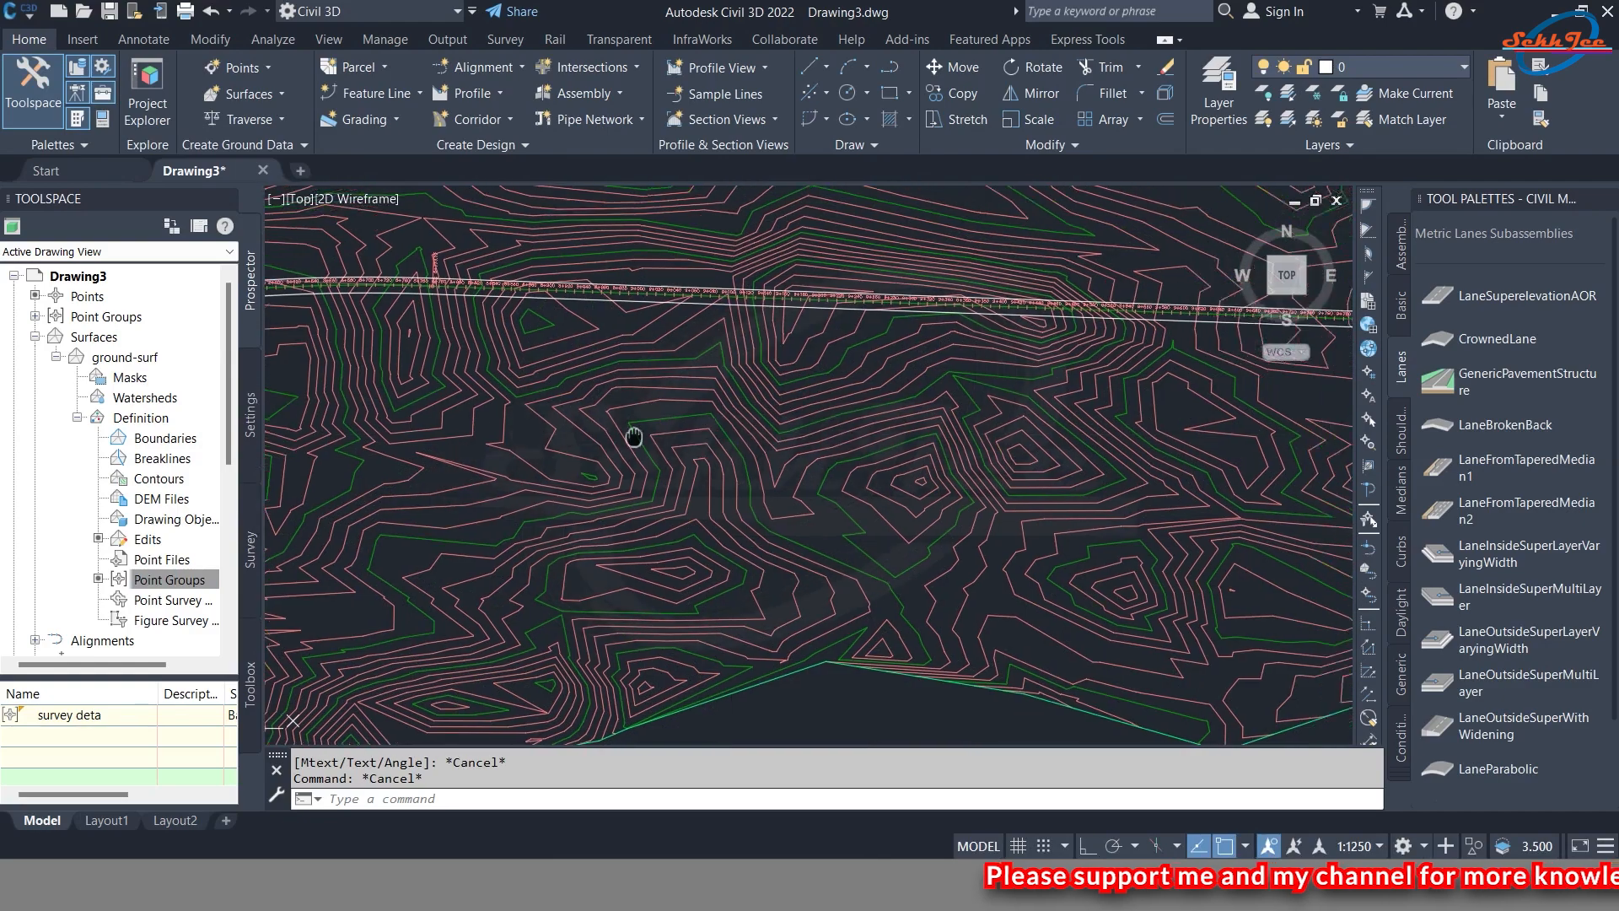
pyautogui.scroll(-5, 756, 411)
pyautogui.hotkey('ctrl', 'z')
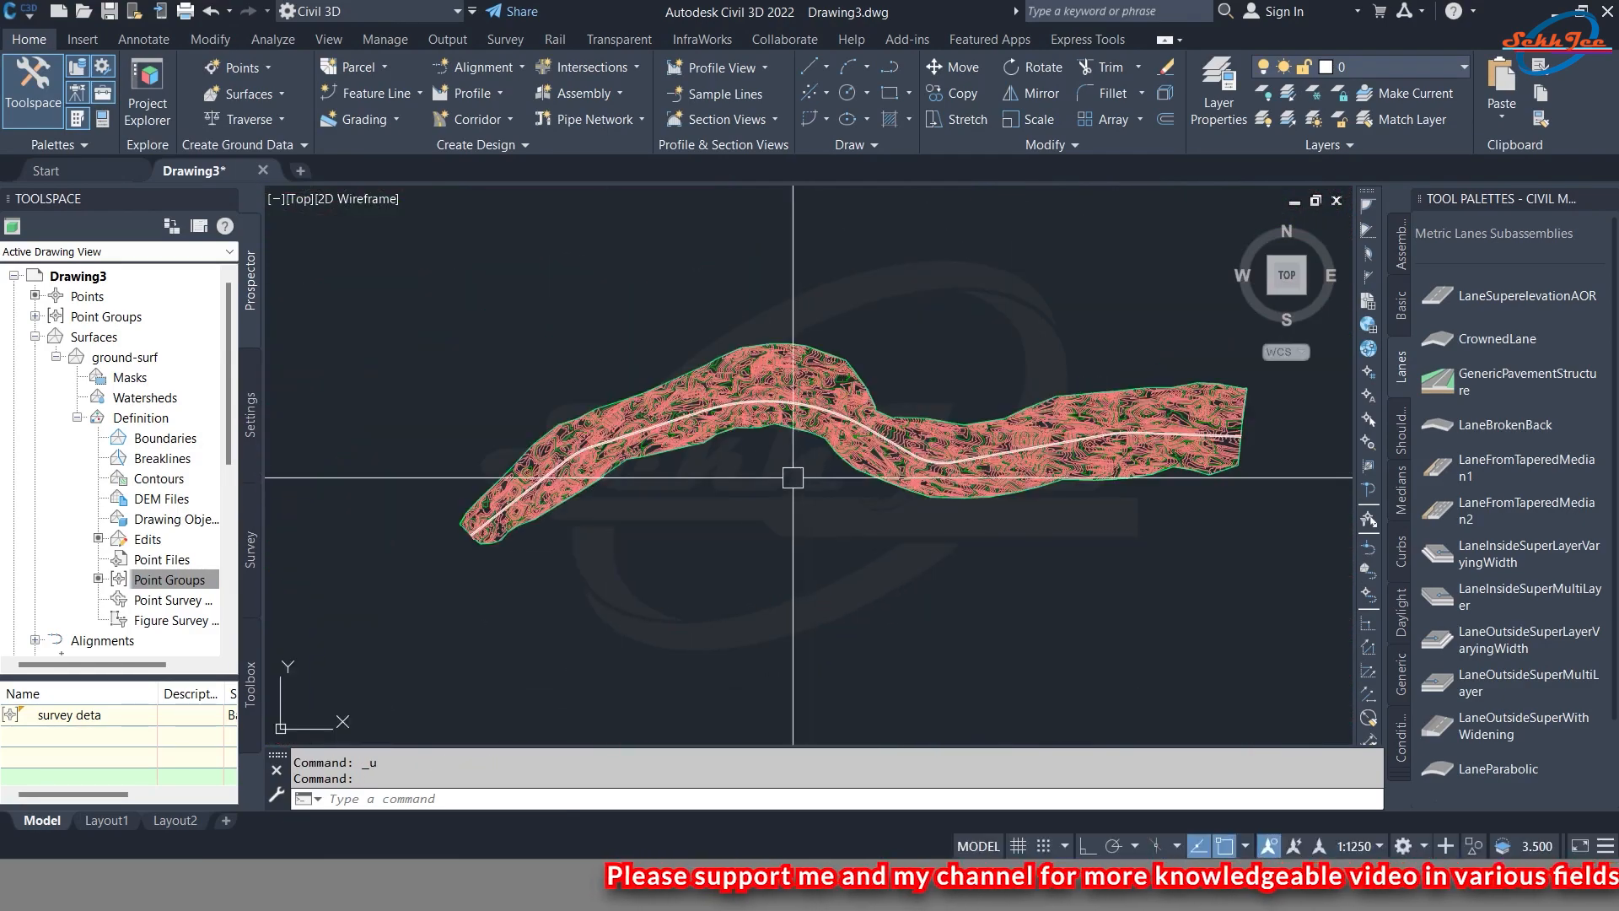
pyautogui.moveTo(1178, 498); pyautogui.dragTo(1170, 499, button='middle')
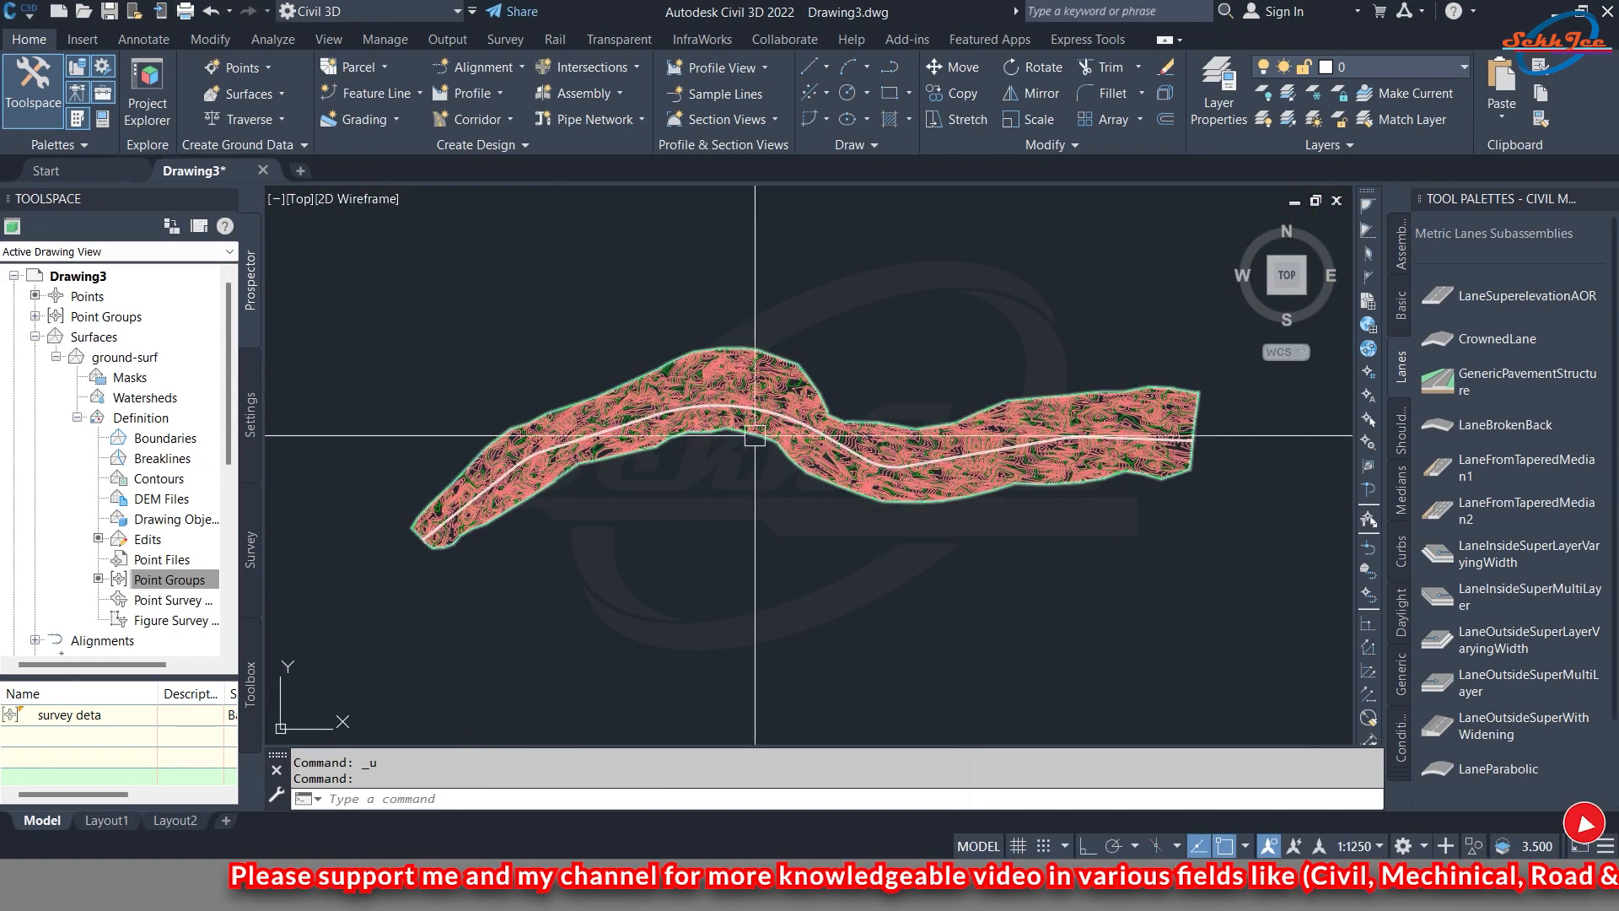
# - Examine the Design-Cl-Line alignment and its offsets around station 9+500 and at the alignment's eastern end
pyautogui.scroll(5, 1167, 443)
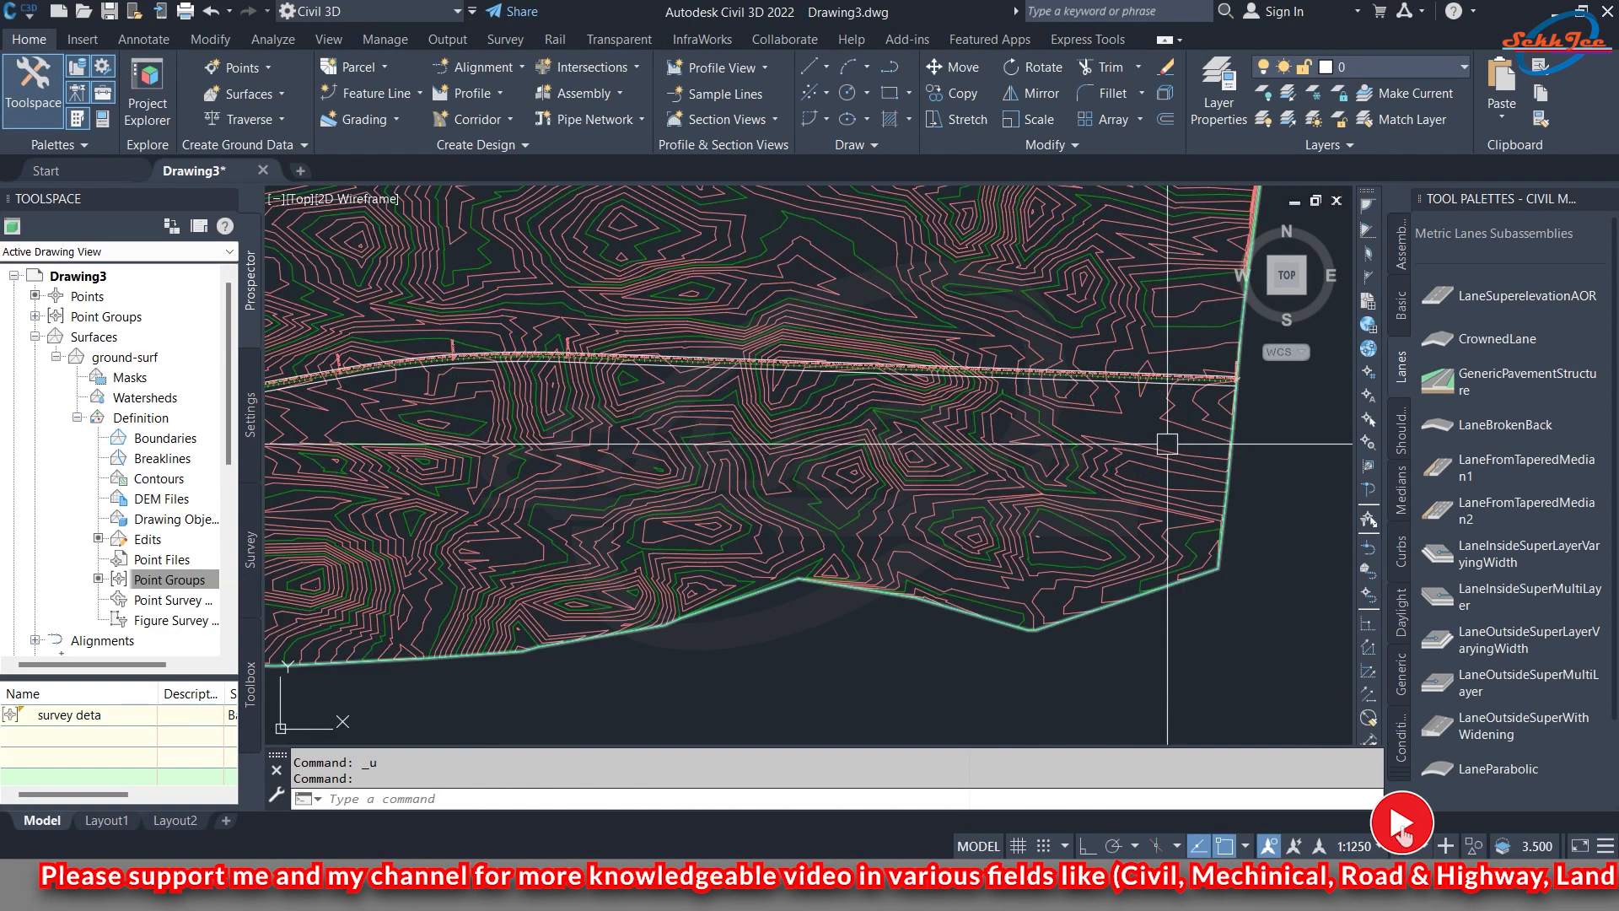
pyautogui.scroll(4, 1162, 368)
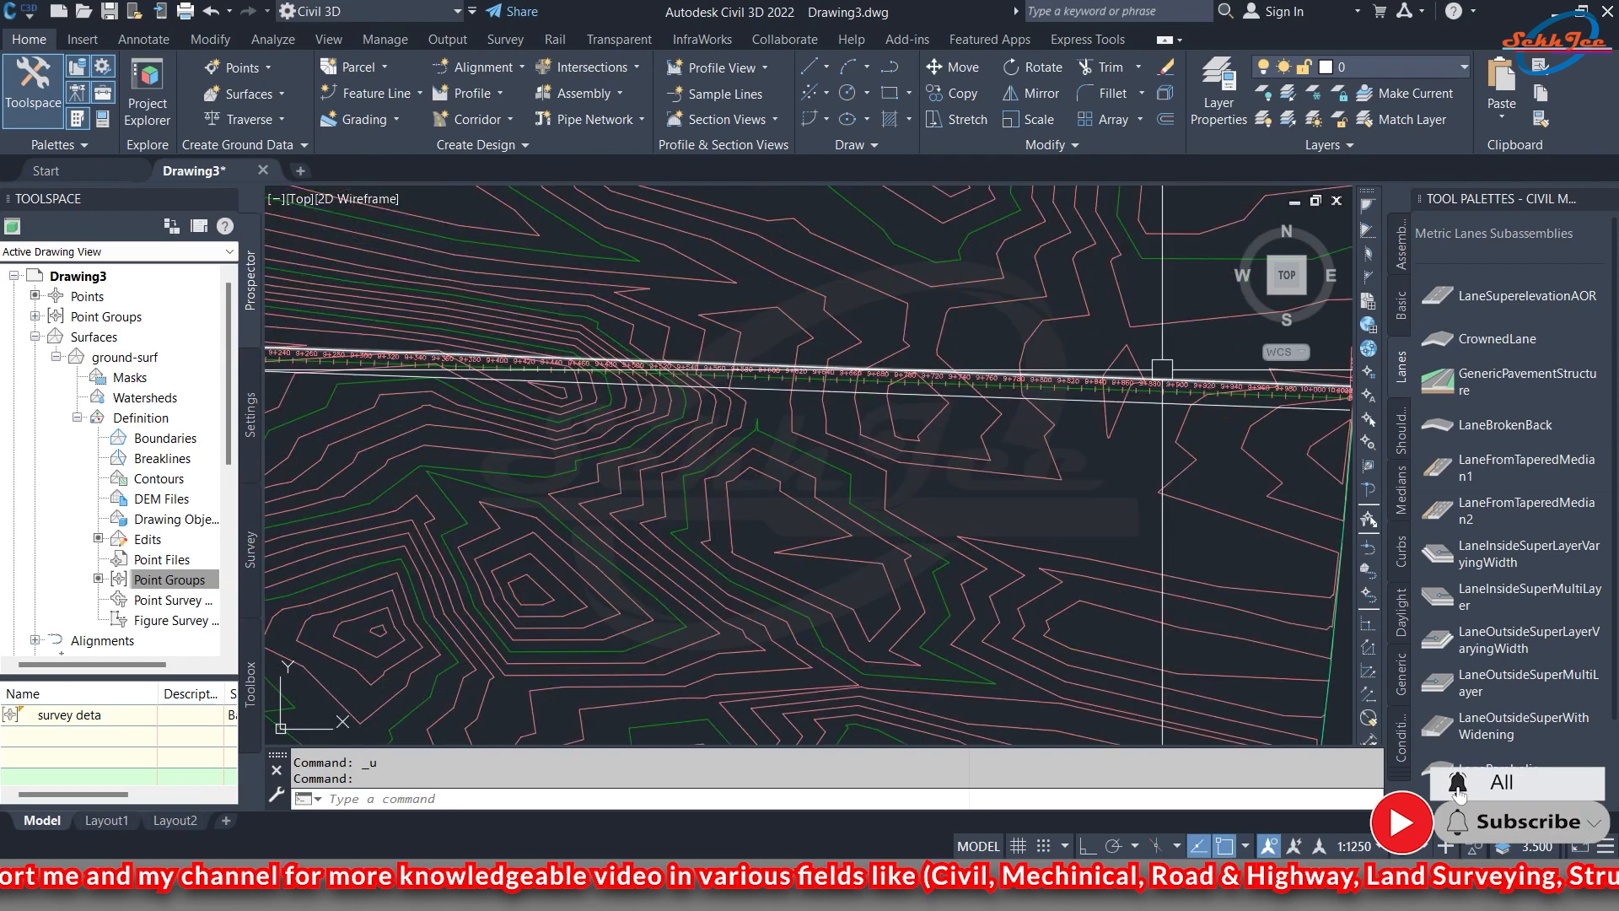
pyautogui.scroll(8, 890, 480)
pyautogui.click(858, 473)
pyautogui.press('Escape')
pyautogui.press('Escape')
pyautogui.scroll(-10, 1073, 452)
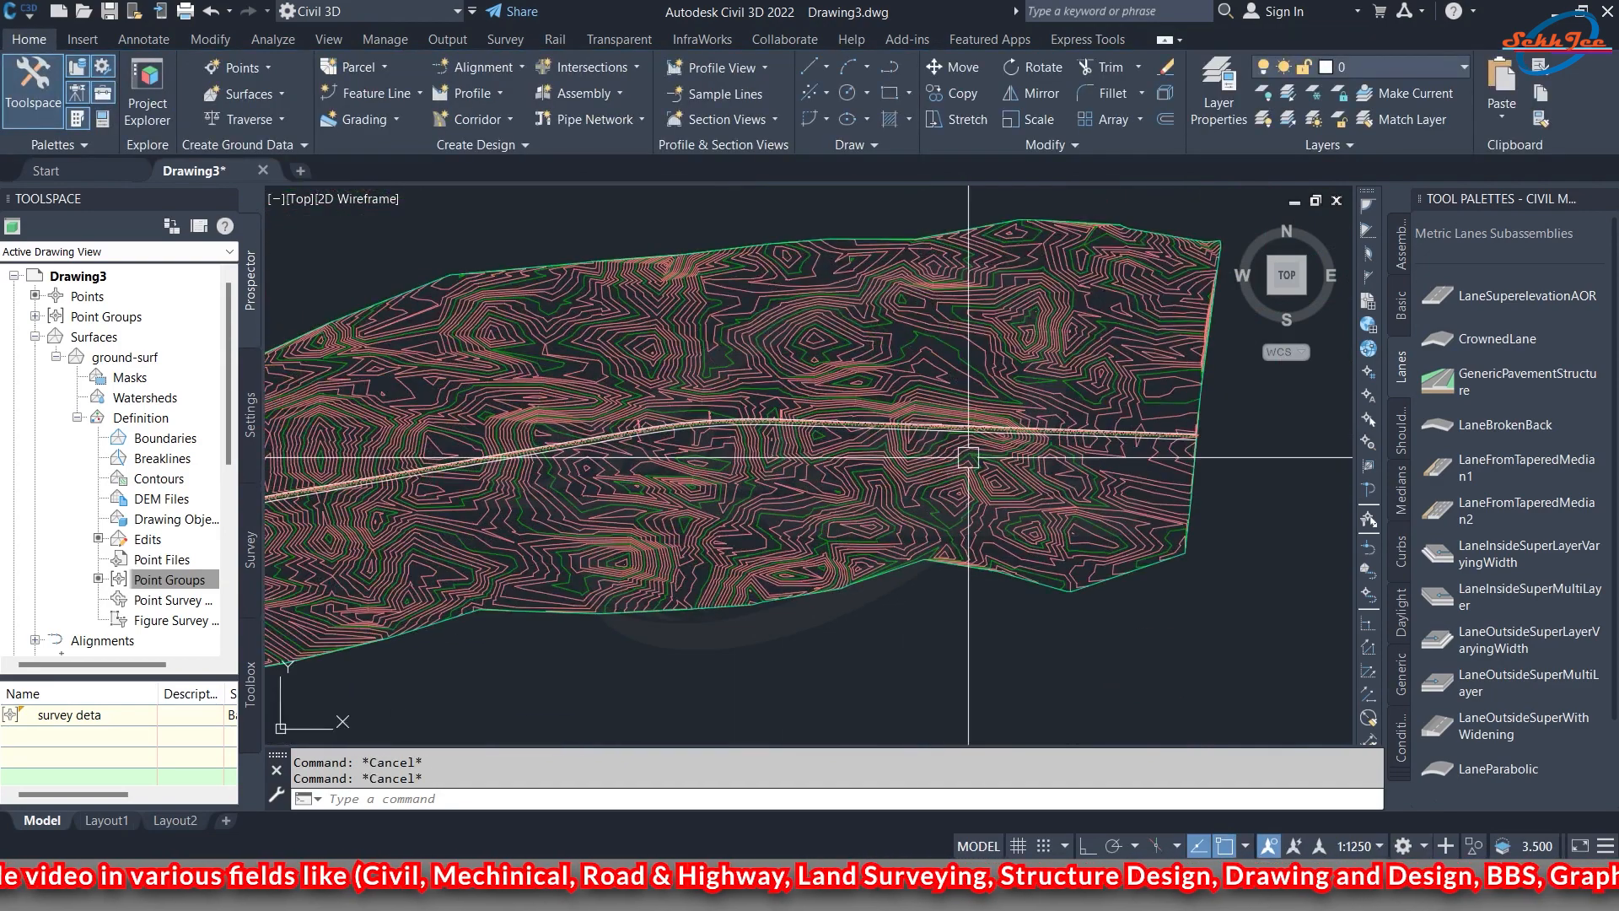
pyautogui.scroll(10, 1051, 431)
pyautogui.moveTo(634, 472); pyautogui.dragTo(1083, 494, button='middle')
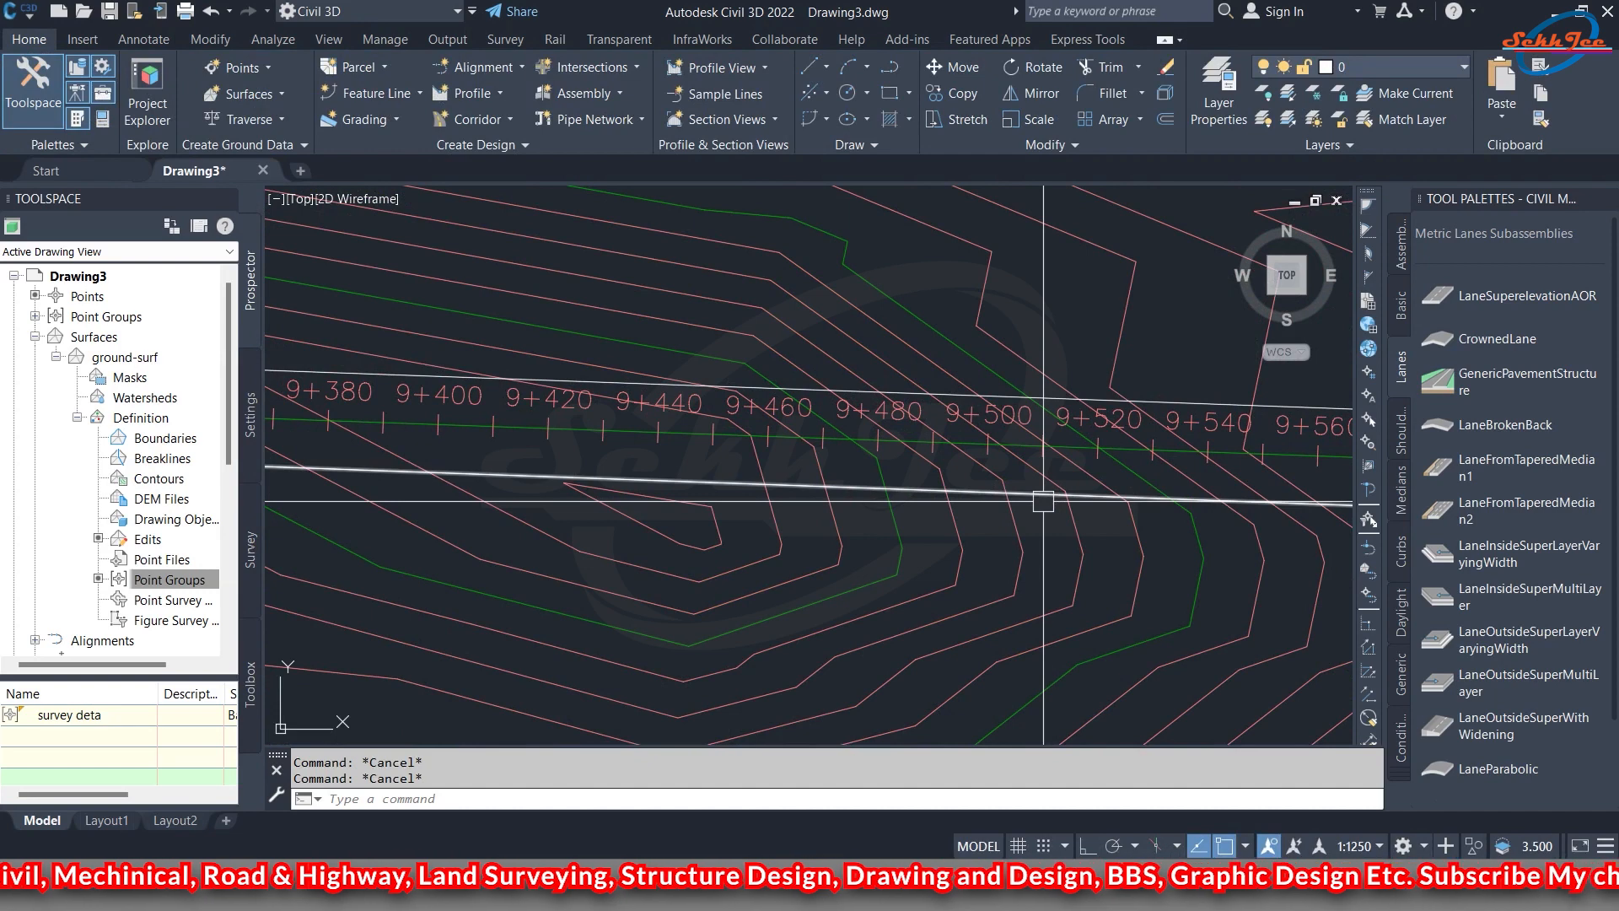
pyautogui.scroll(2, 1007, 447)
pyautogui.click(1005, 444)
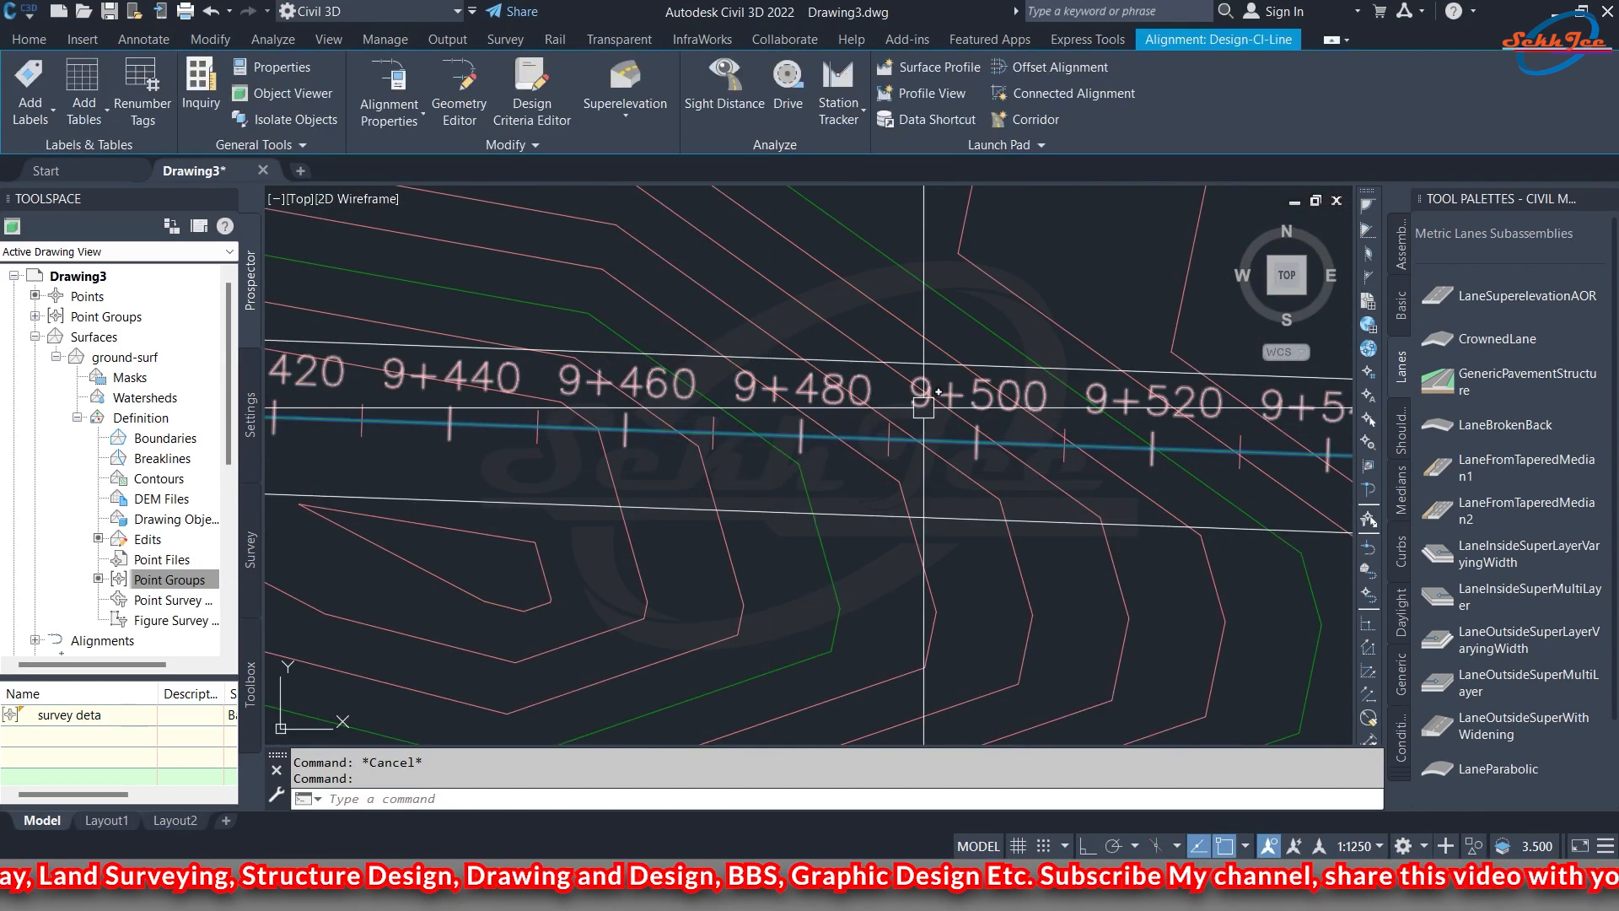
pyautogui.scroll(-4, 923, 406)
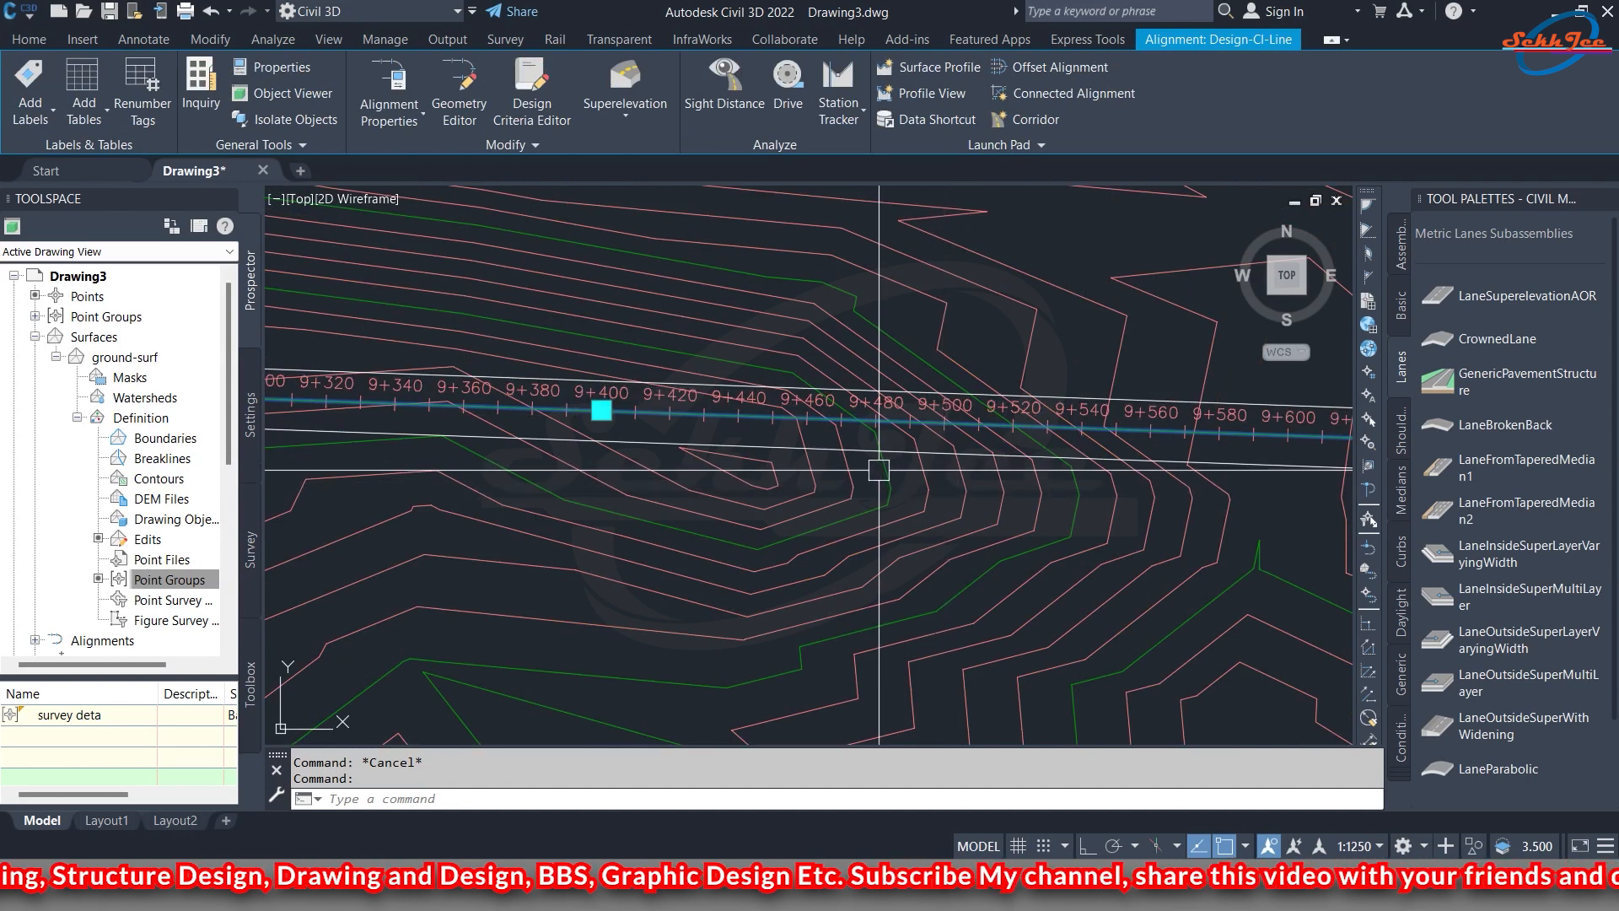
pyautogui.scroll(-3, 877, 471)
pyautogui.press('Escape')
pyautogui.scroll(-3, 847, 466)
pyautogui.moveTo(1081, 504); pyautogui.dragTo(883, 482, button='middle')
pyautogui.moveTo(883, 482)
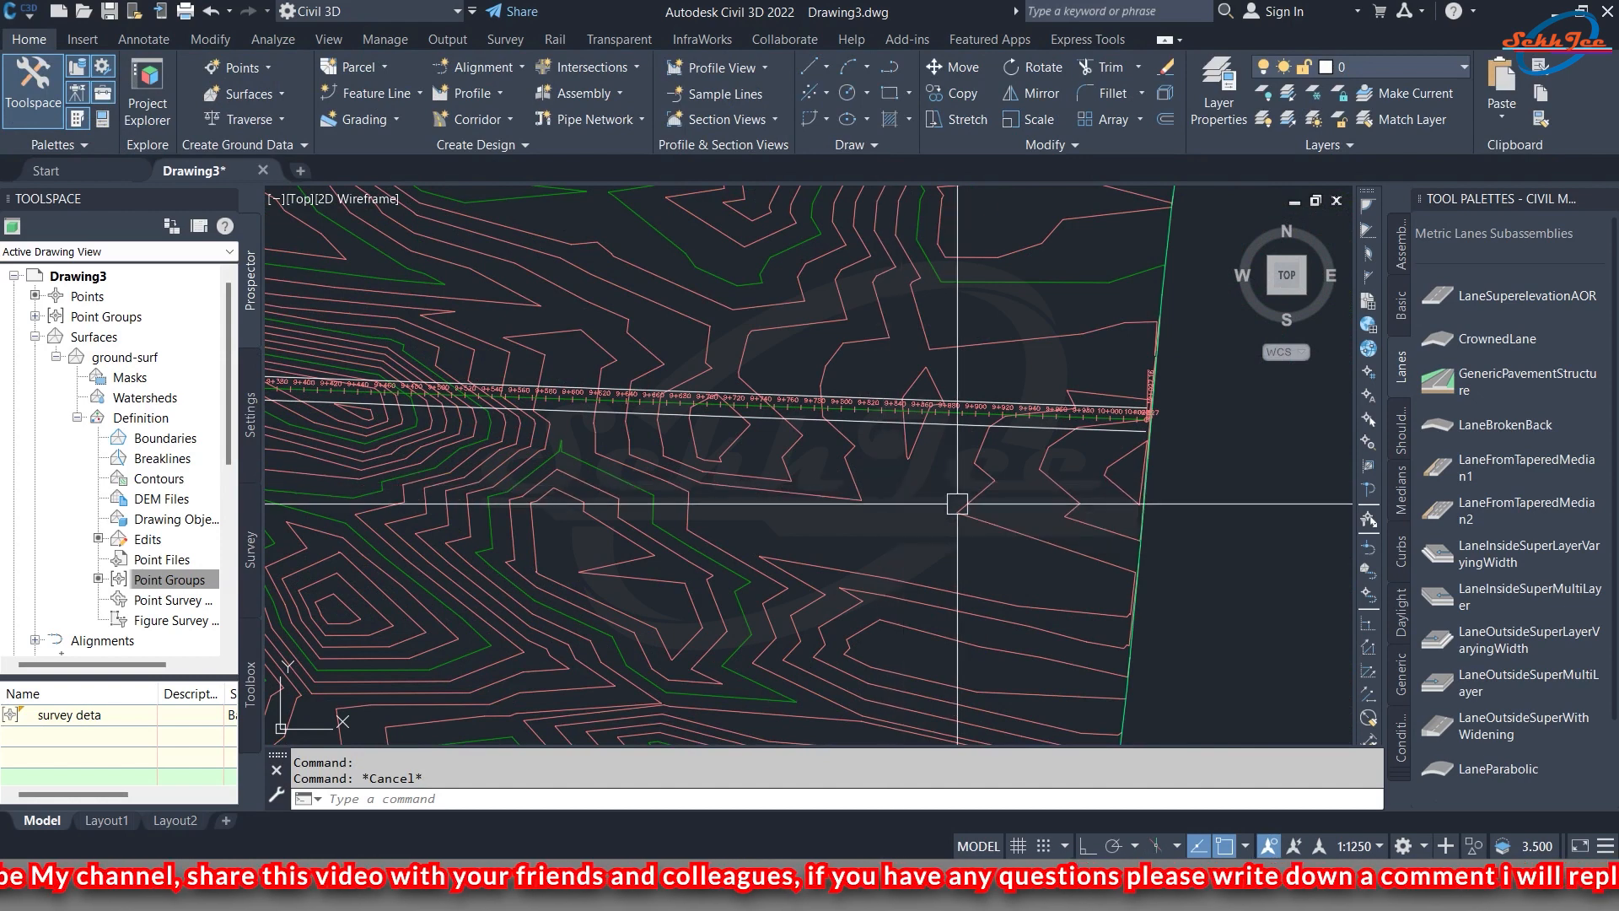
# - Shorten the Design-Cl-Line alignment by stretching its eastern endpoint back along the line to about station 9+500
pyautogui.scroll(8, 1089, 453)
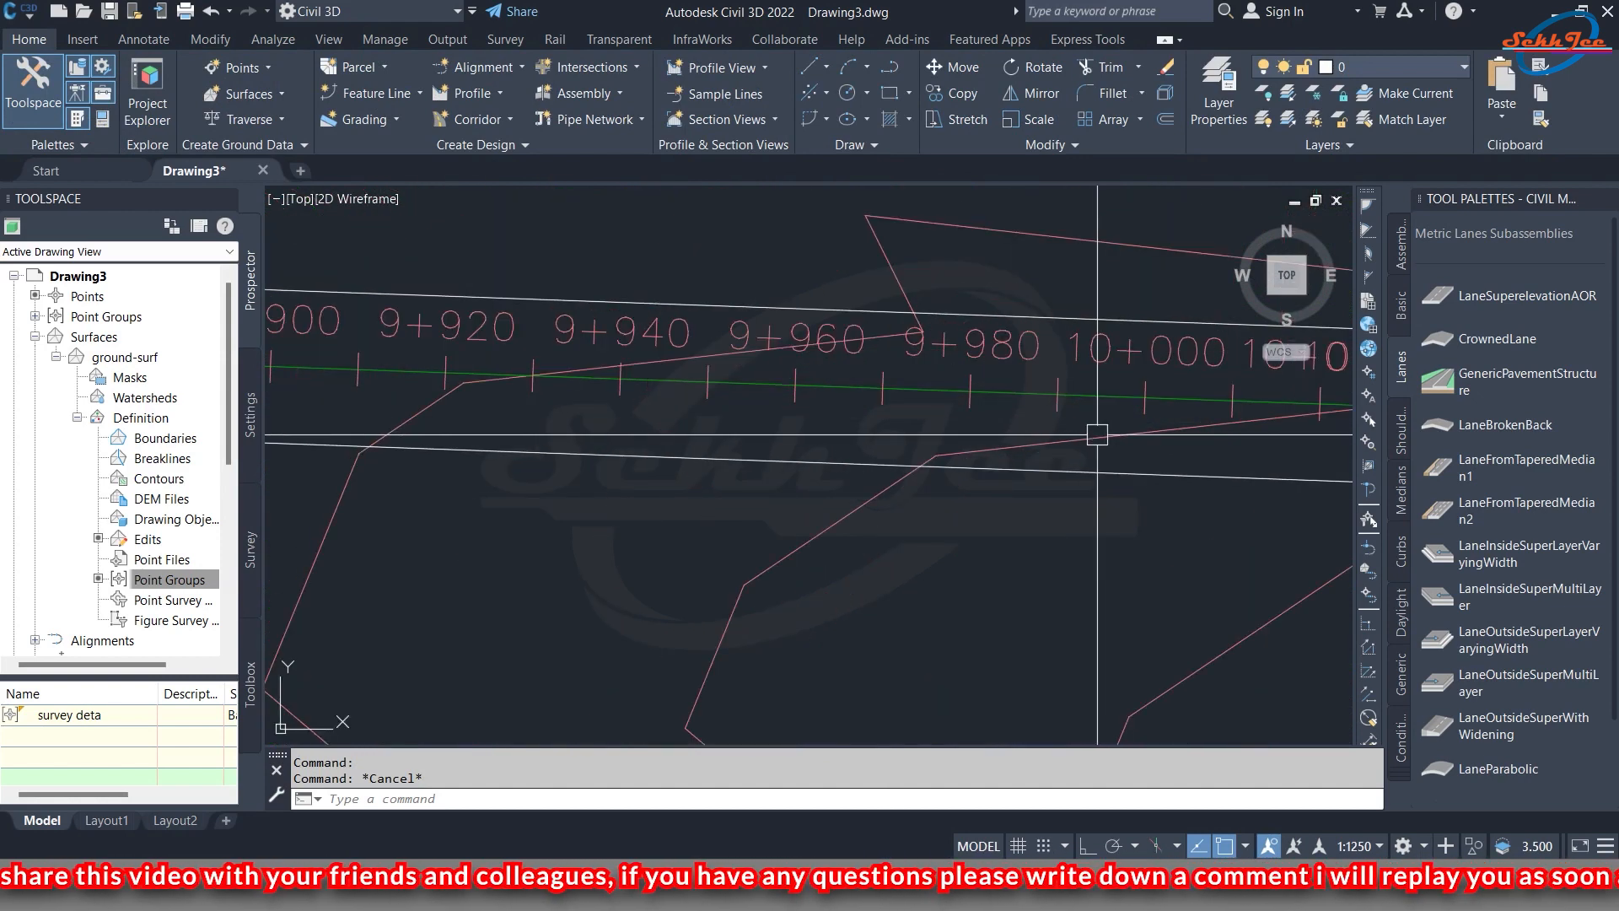
pyautogui.click(1092, 405)
pyautogui.moveTo(1091, 405); pyautogui.dragTo(813, 390, button='middle')
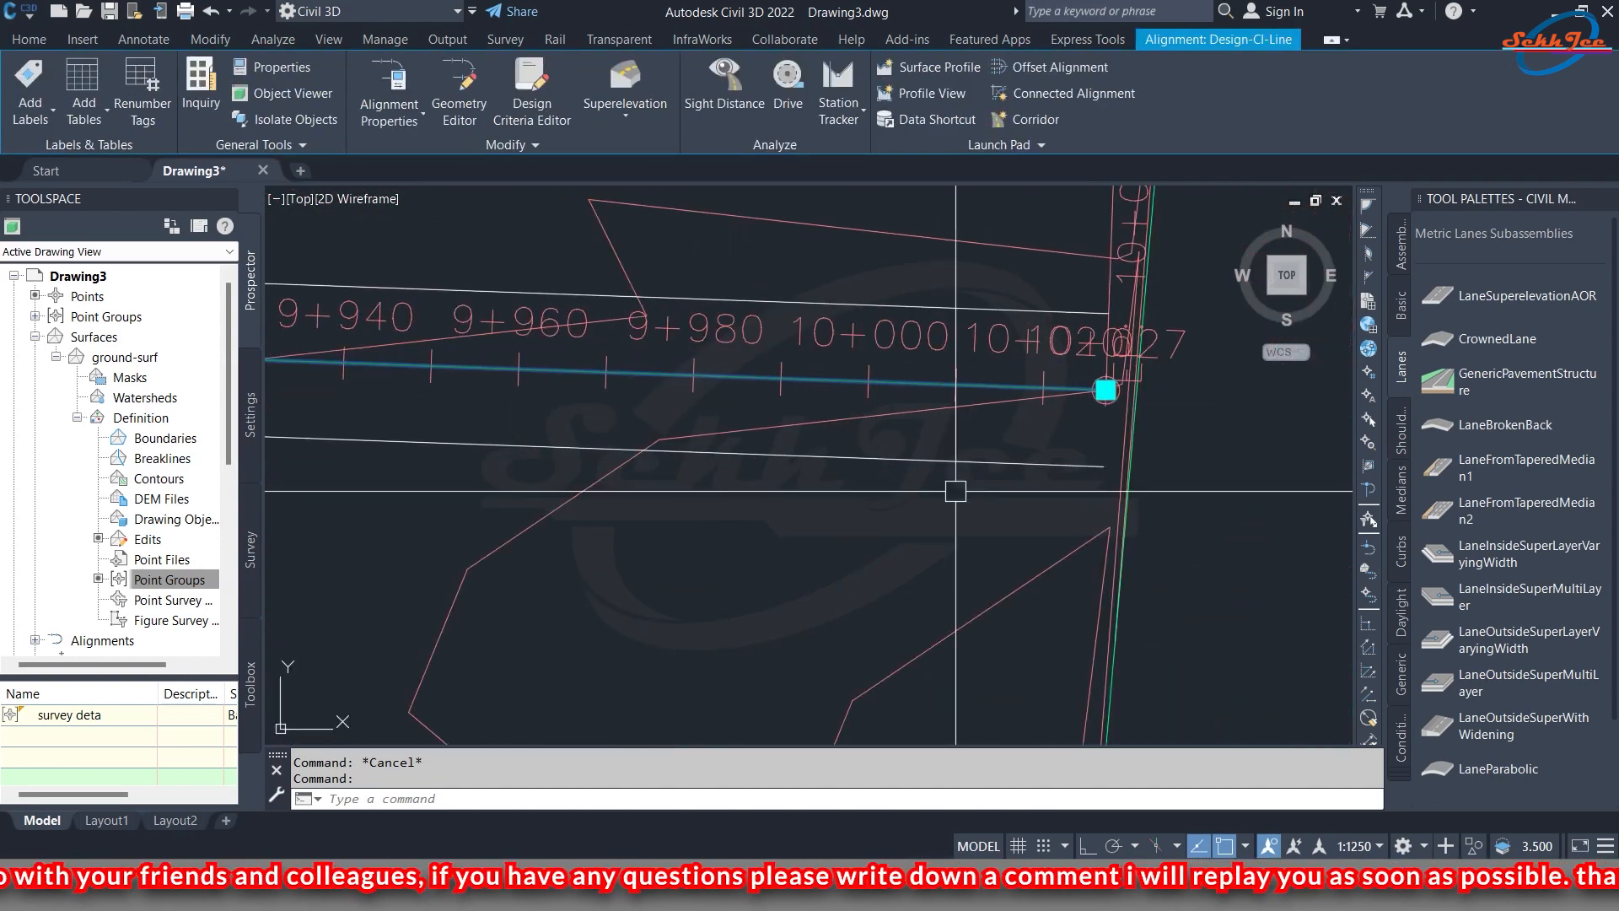
pyautogui.scroll(4, 1134, 401)
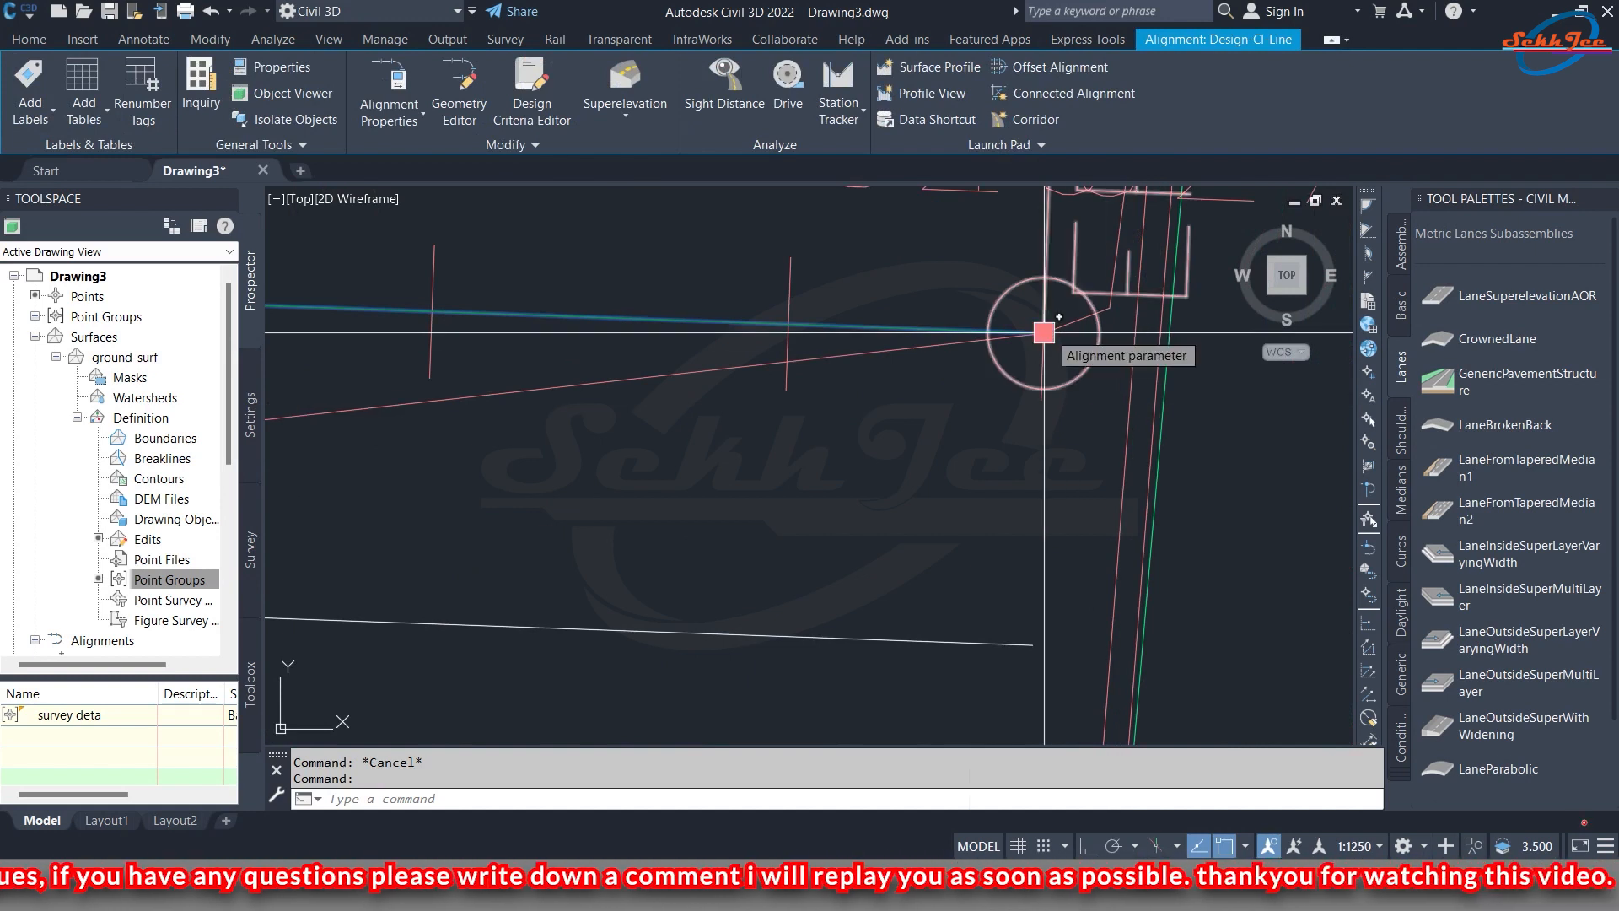
pyautogui.click(1044, 332)
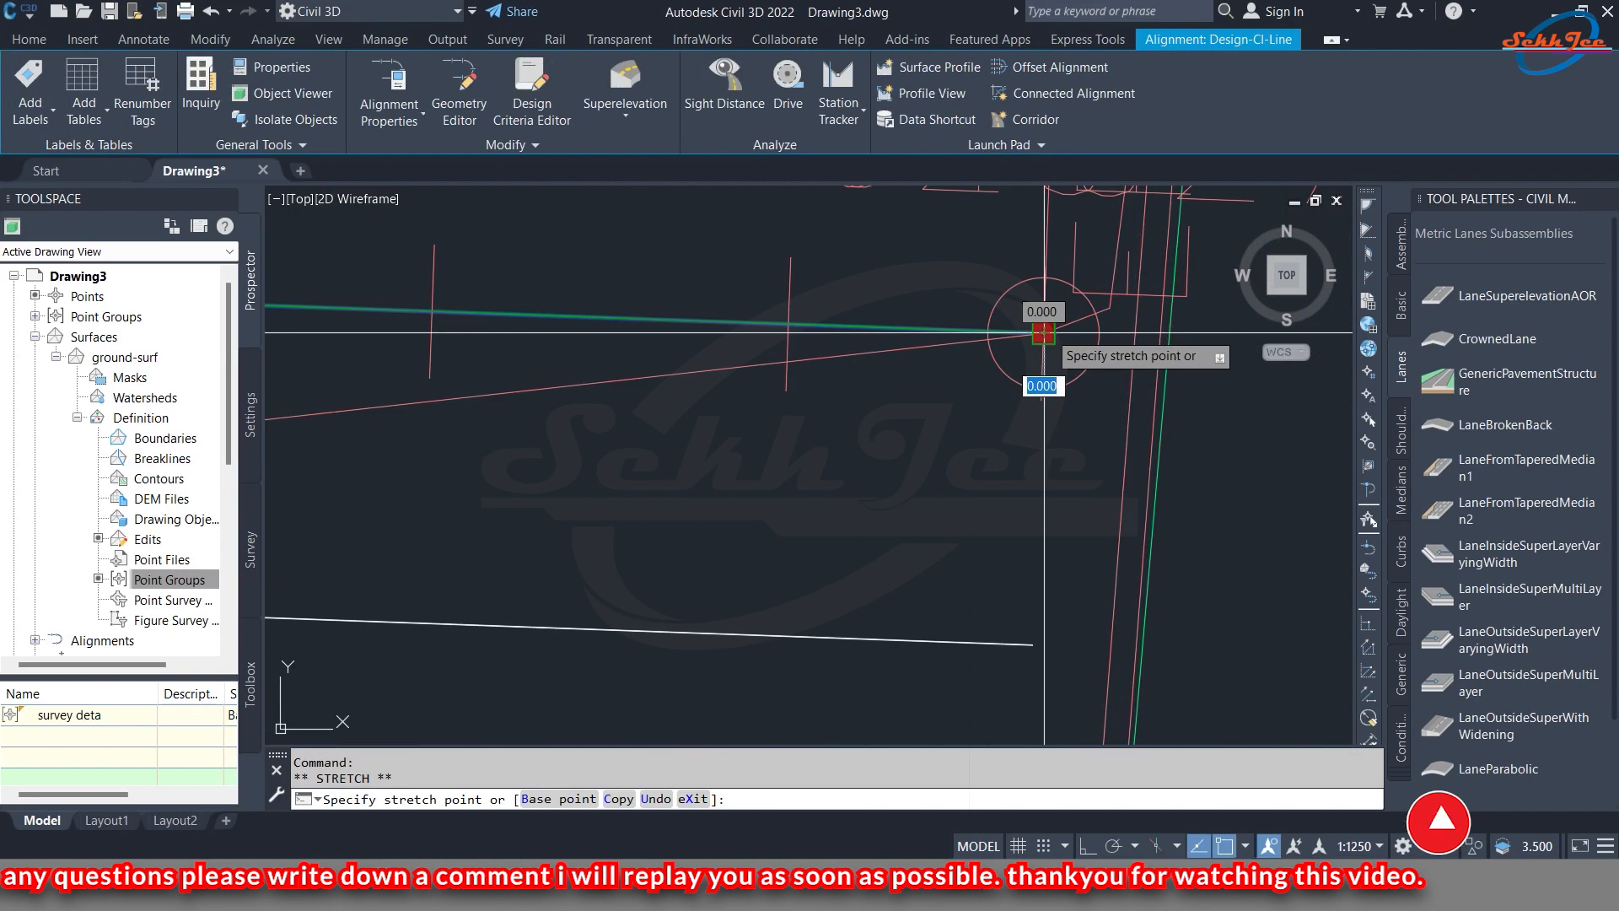
pyautogui.scroll(-4, 1046, 330)
pyautogui.scroll(-3, 885, 474)
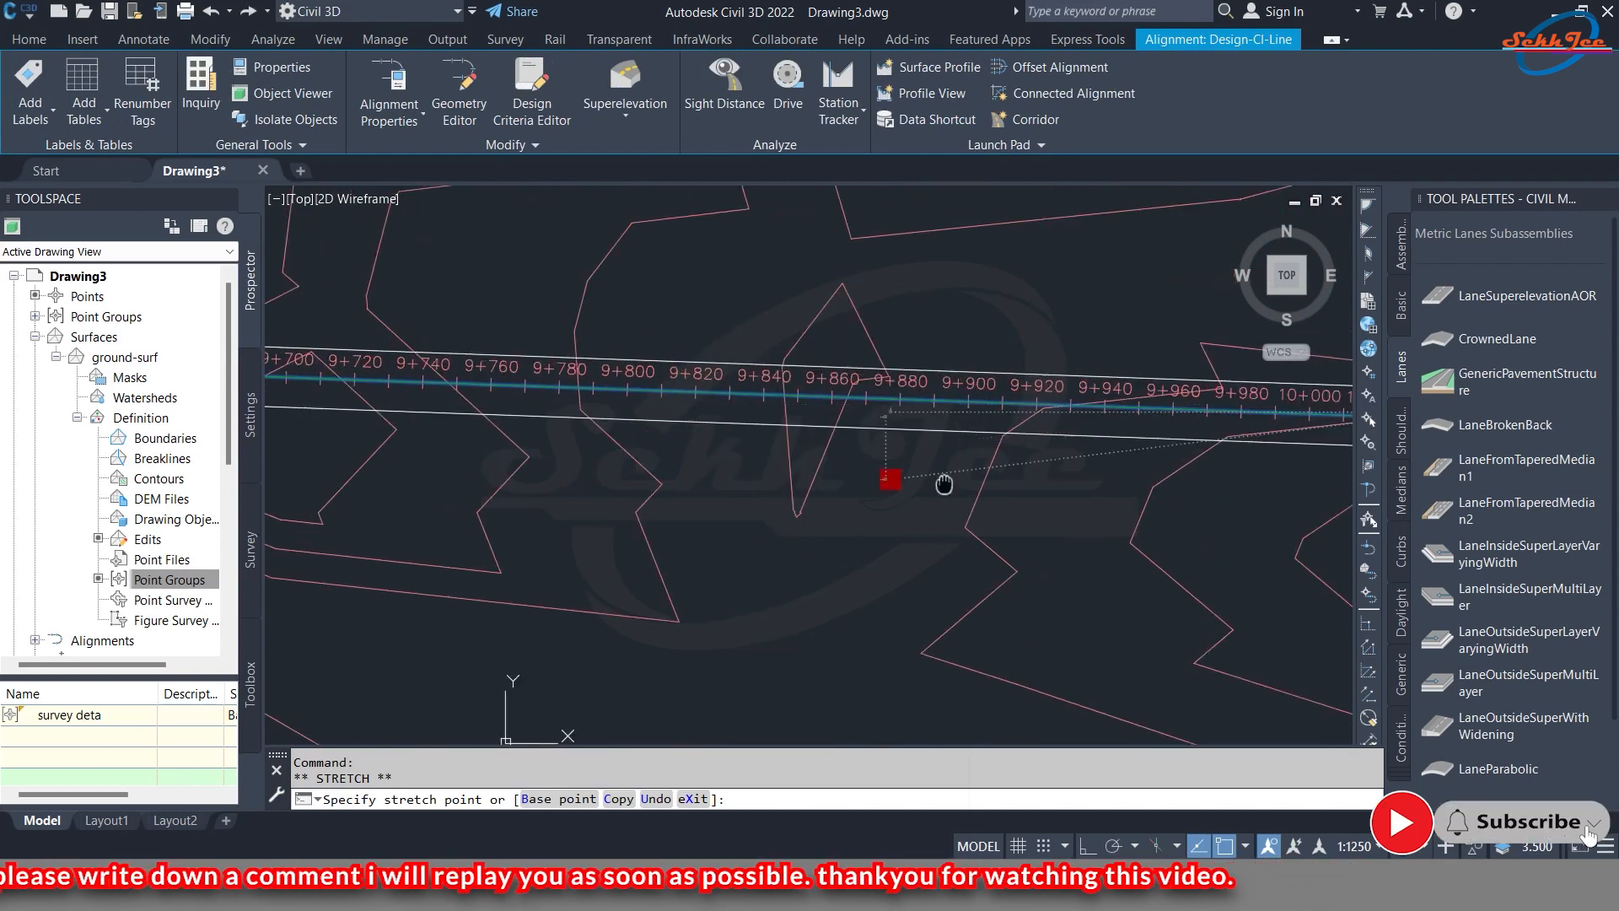
pyautogui.moveTo(885, 474); pyautogui.dragTo(1175, 495, button='middle')
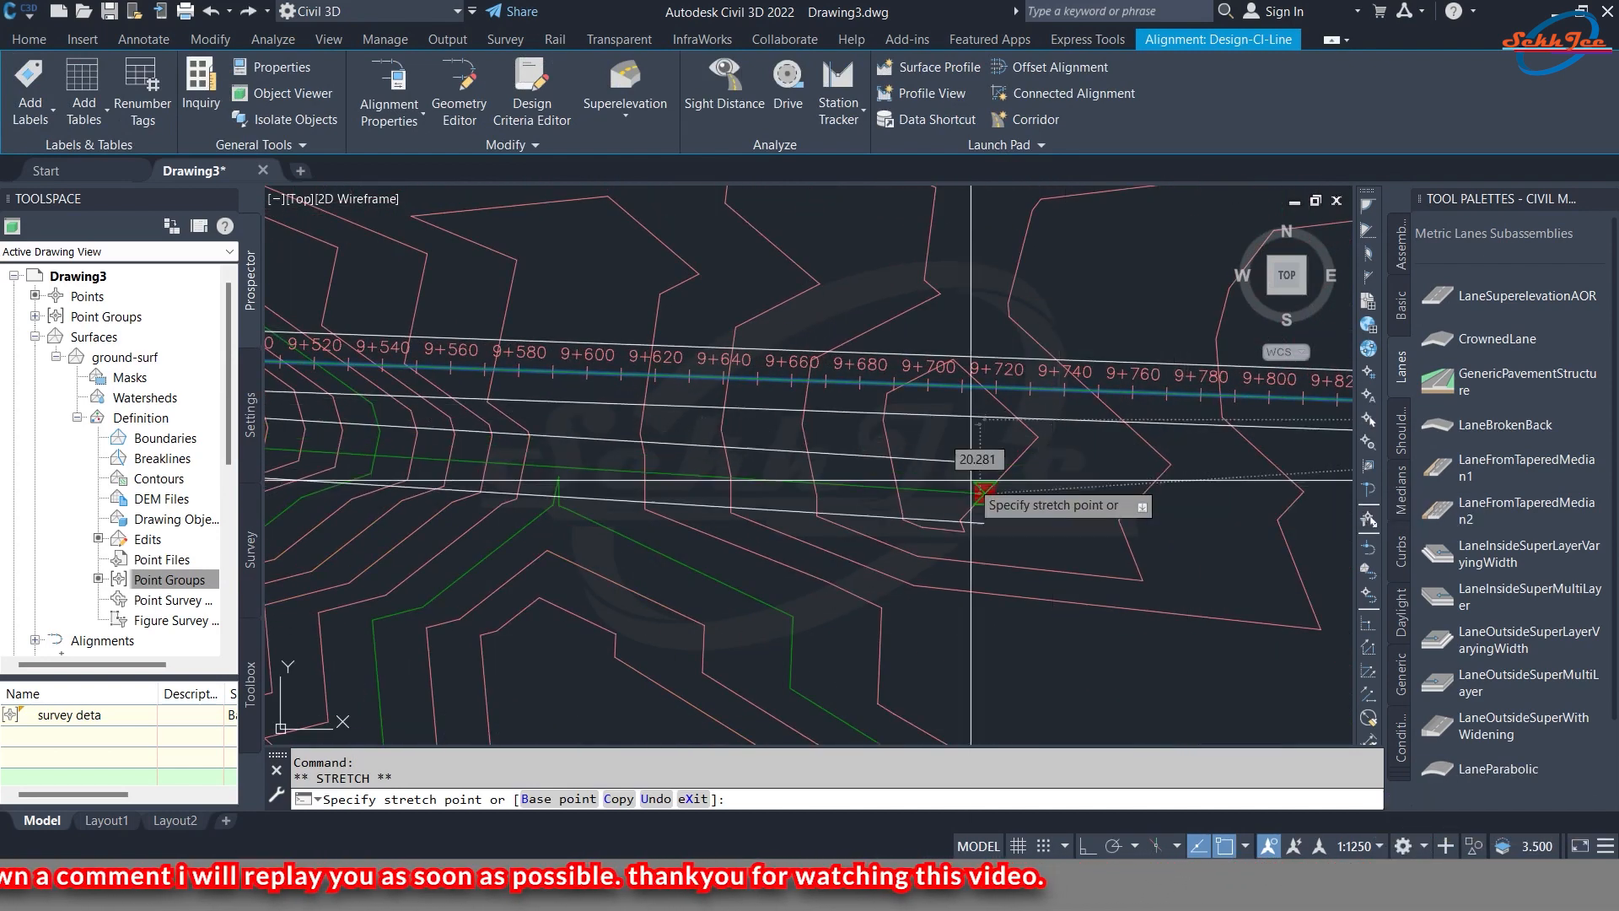
pyautogui.moveTo(767, 434); pyautogui.dragTo(1083, 445, button='middle')
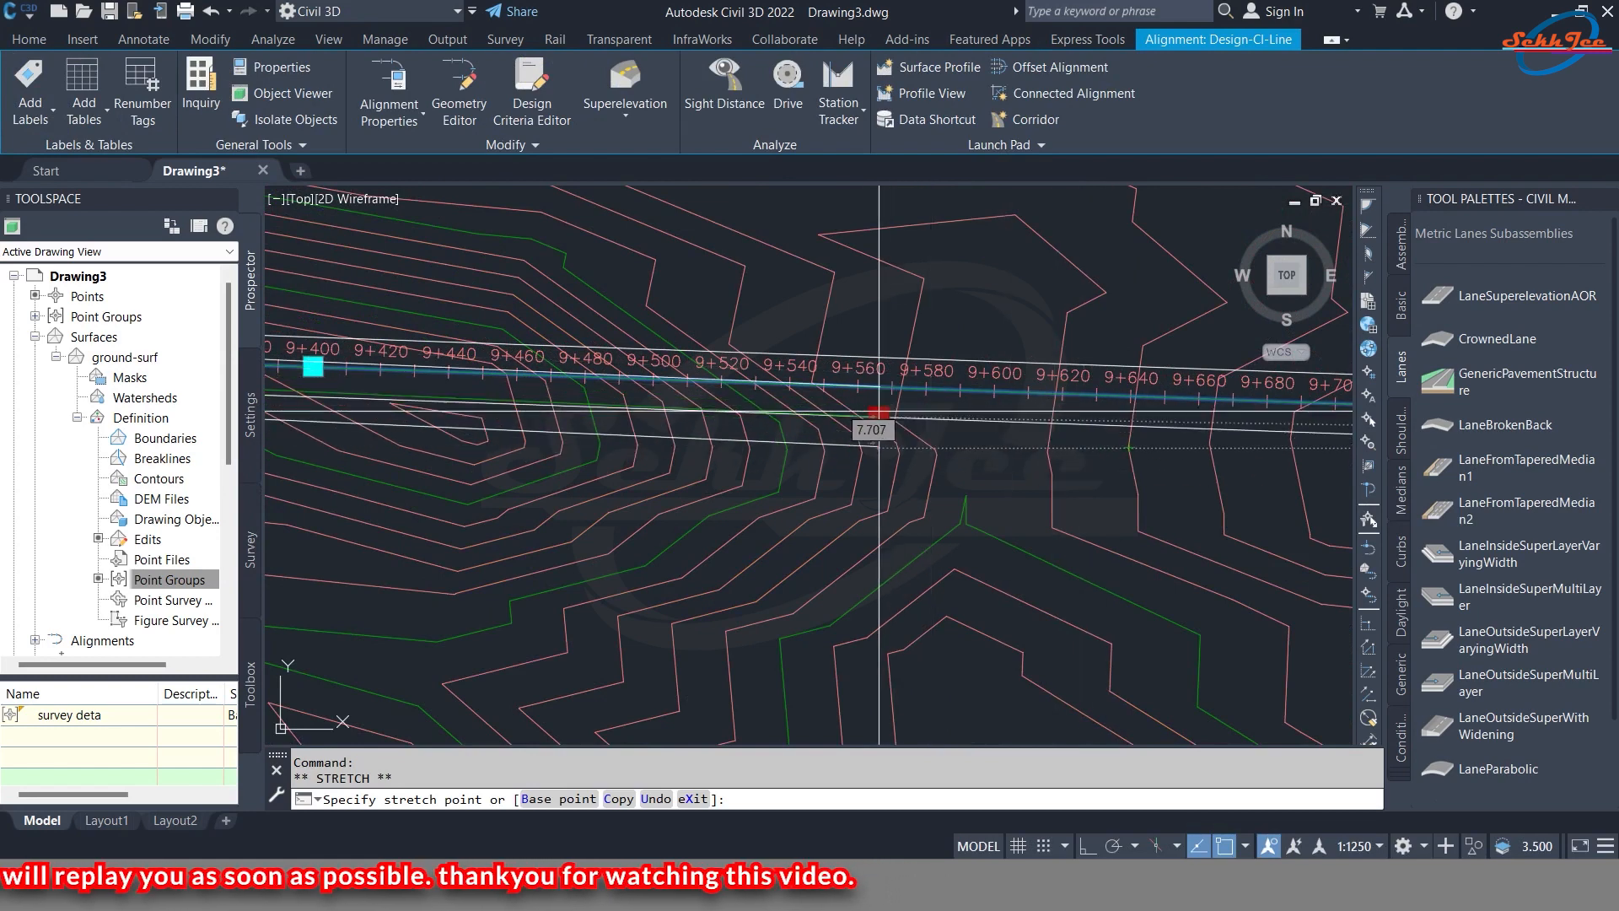
pyautogui.scroll(4, 879, 414)
pyautogui.moveTo(759, 405); pyautogui.dragTo(1085, 434, button='middle')
pyautogui.moveTo(846, 433); pyautogui.dragTo(952, 432, button='middle')
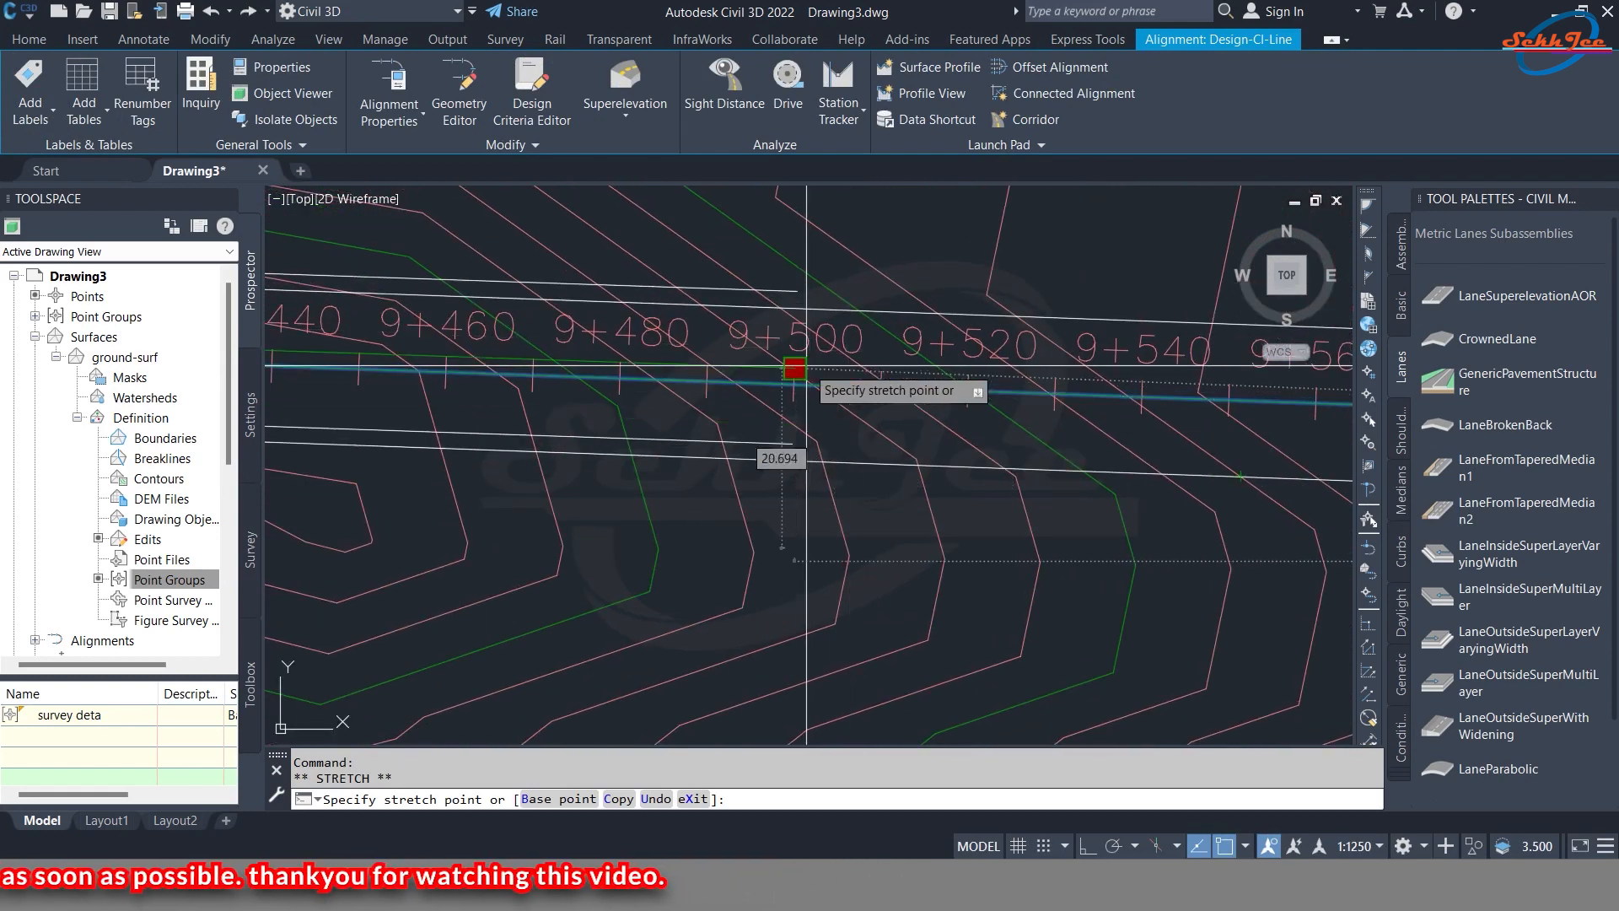
pyautogui.scroll(3, 807, 371)
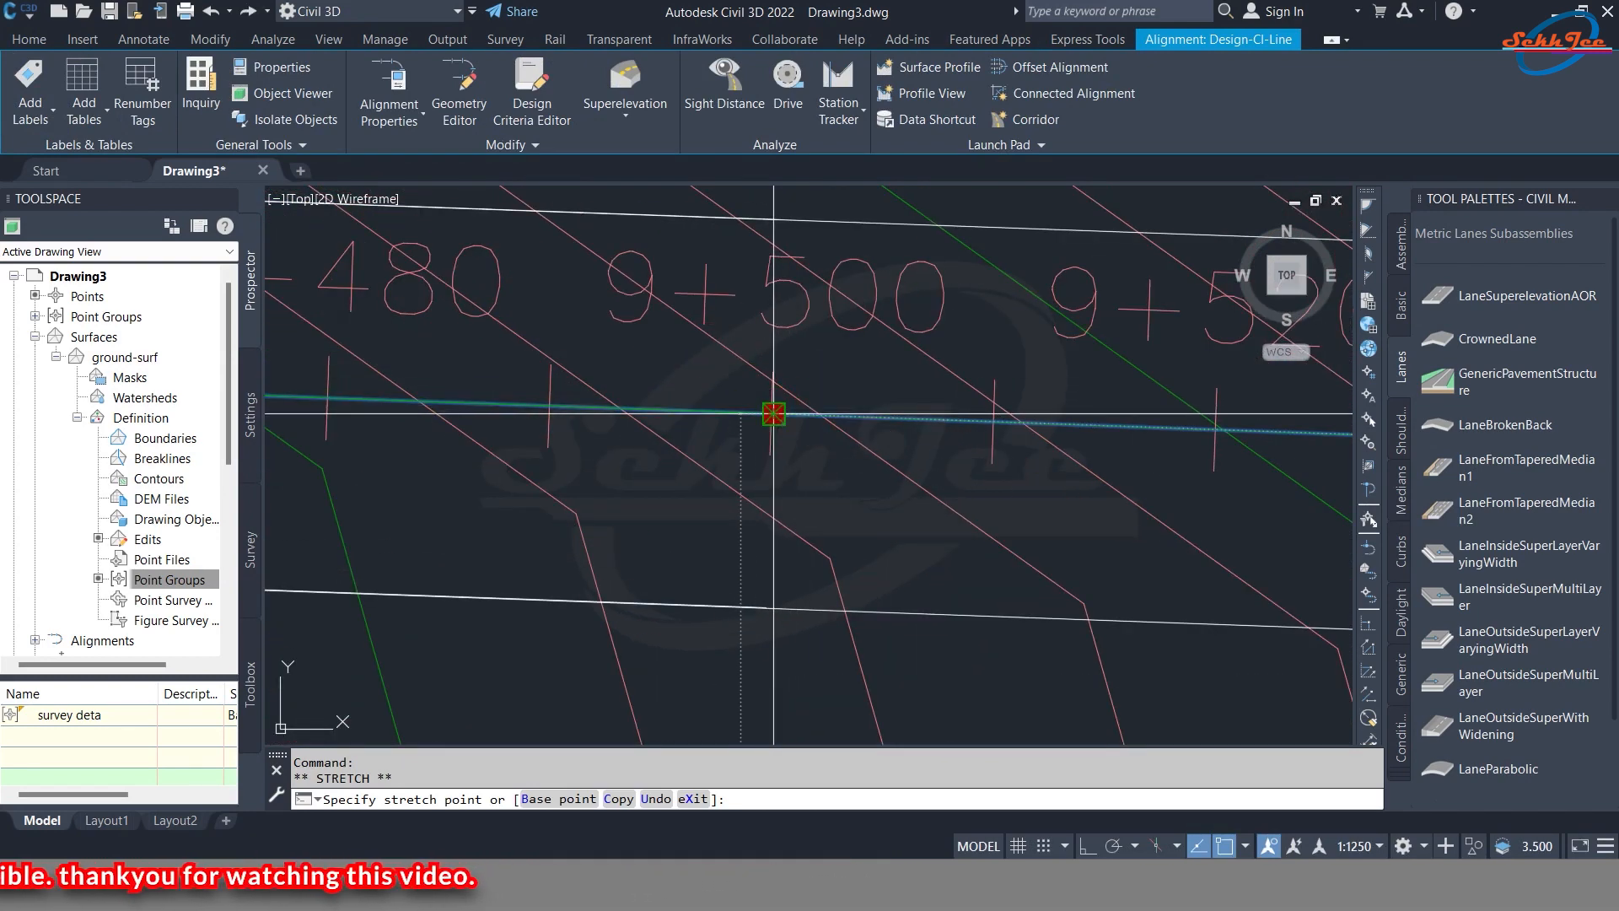
pyautogui.click(773, 413)
pyautogui.scroll(-1, 773, 417)
pyautogui.scroll(-5, 959, 425)
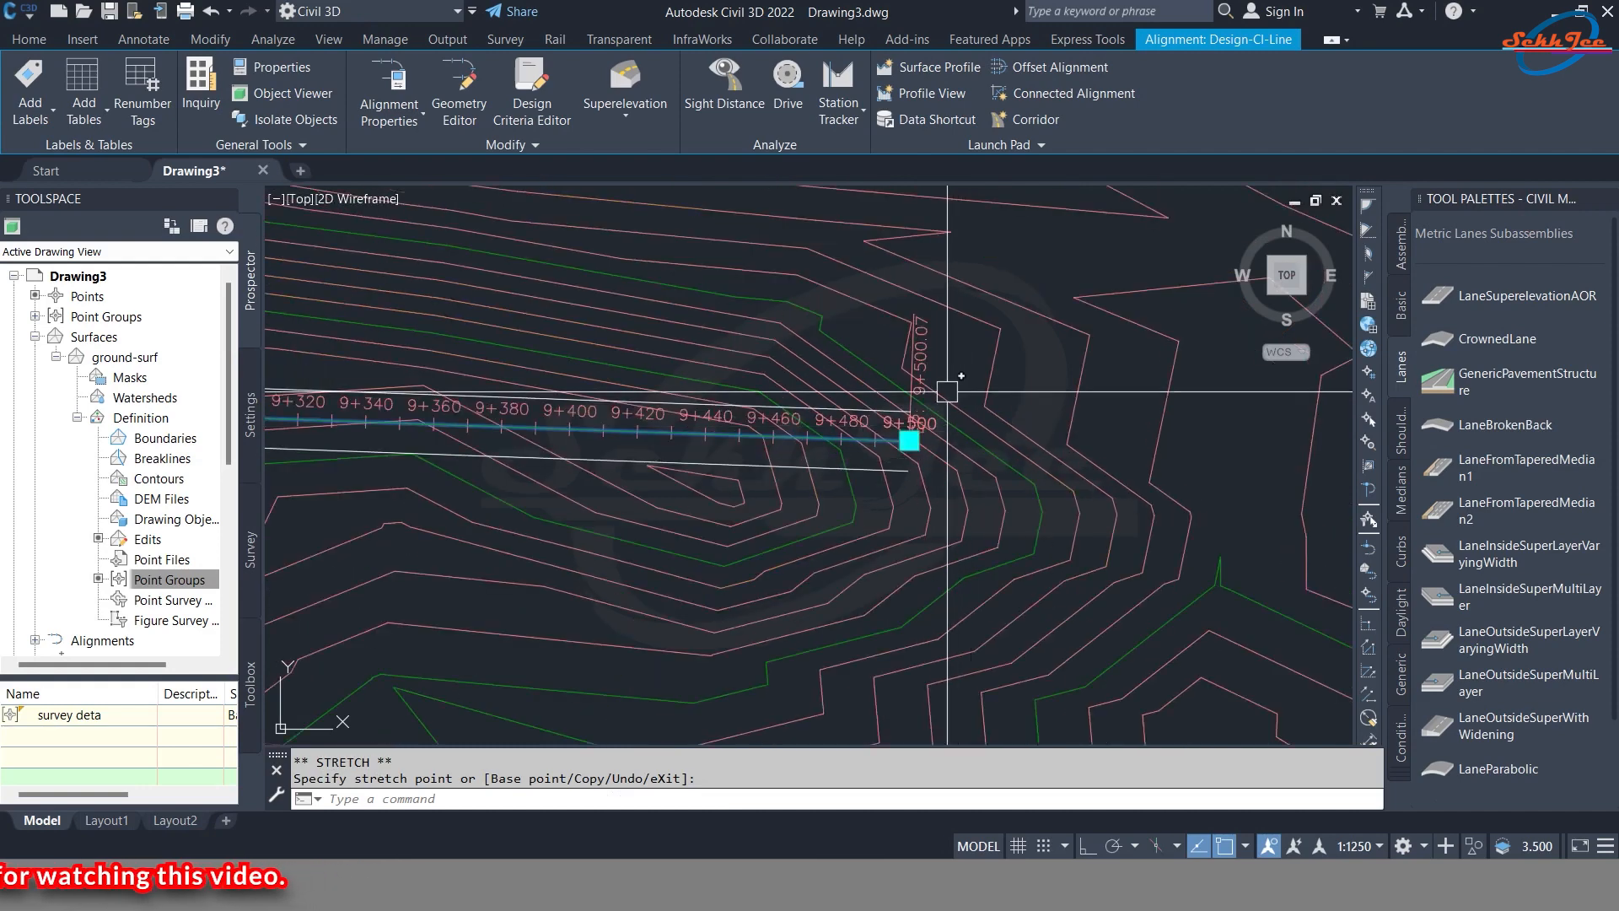
pyautogui.scroll(4, 941, 384)
pyautogui.press('Escape')
# - Examine the centreline and both offset alignments at the shortened end near station 9+500 and across the ground surface
pyautogui.scroll(3, 906, 469)
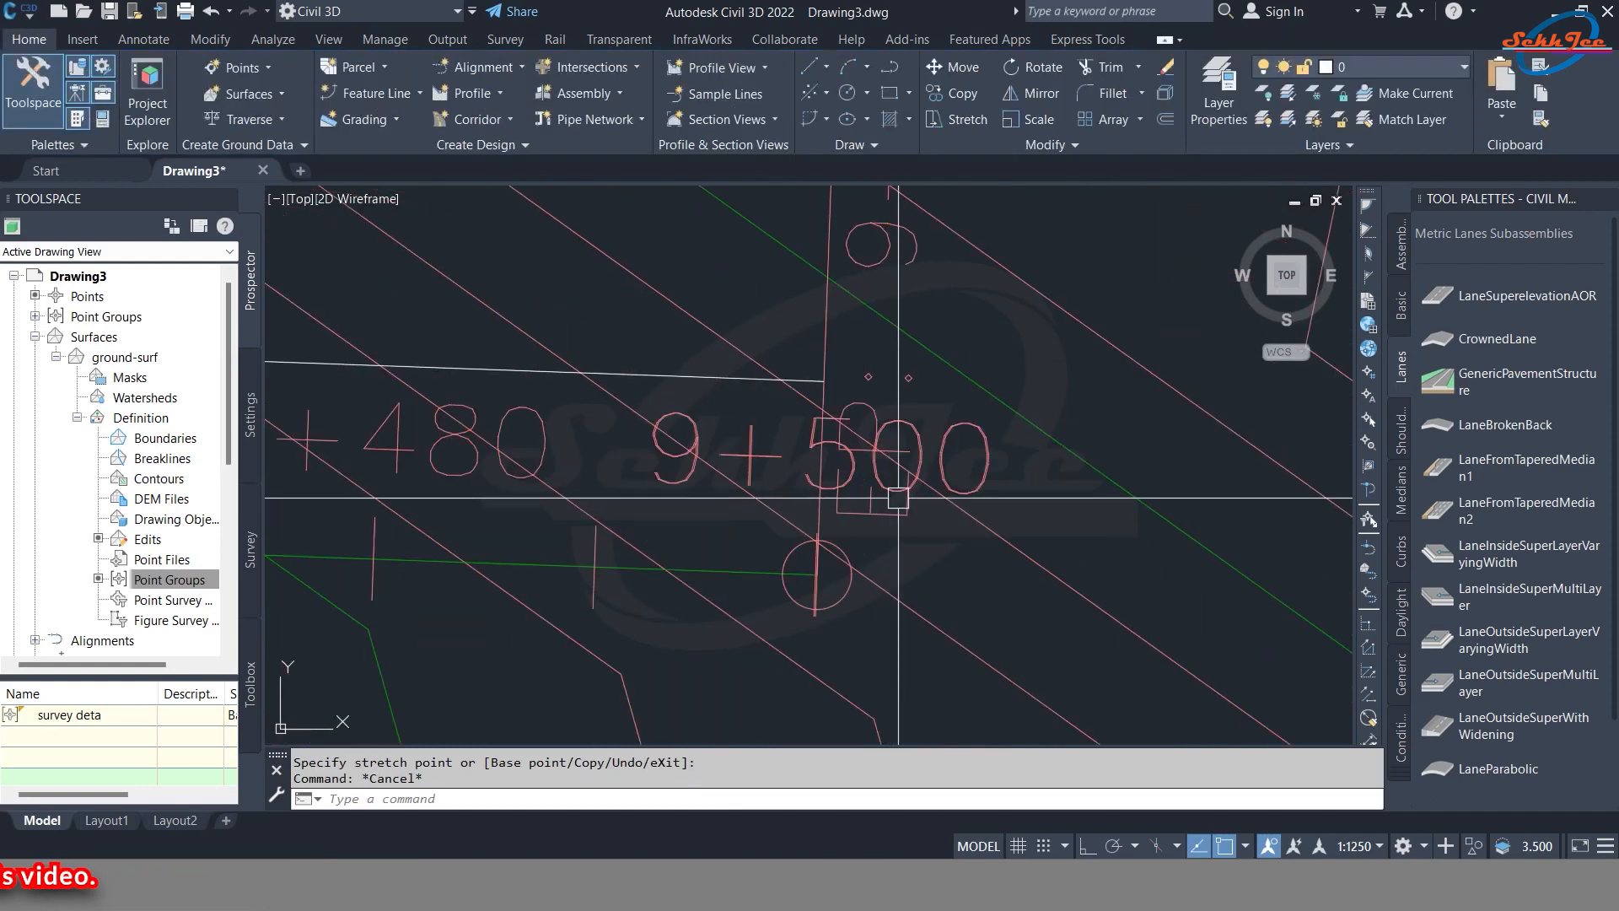
pyautogui.scroll(-2, 965, 393)
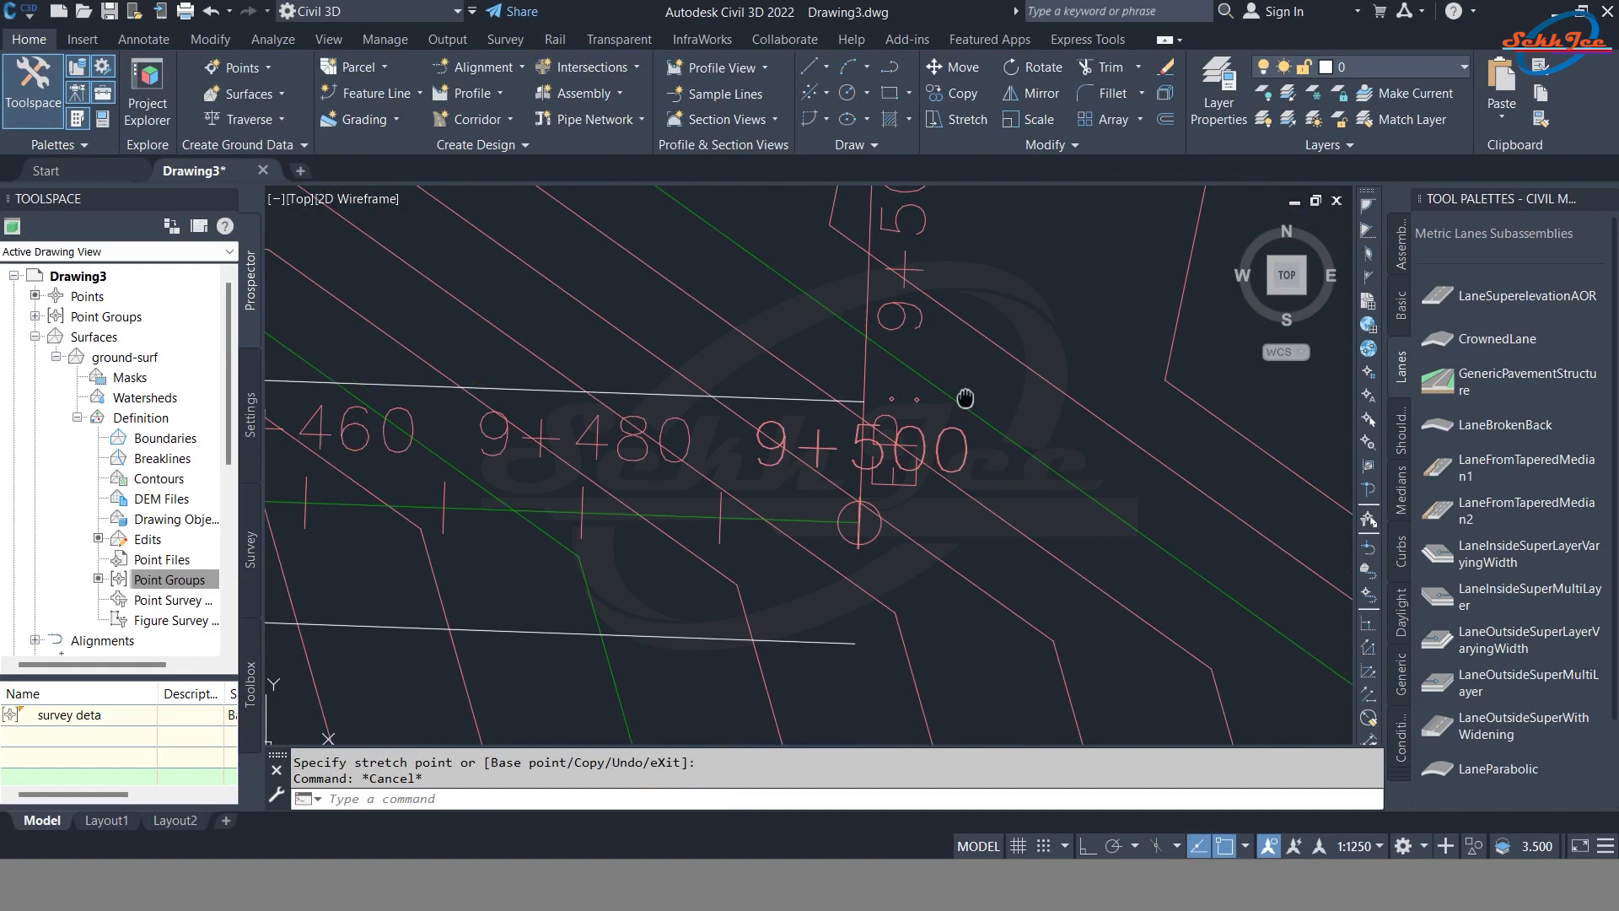
pyautogui.scroll(1, 925, 467)
pyautogui.scroll(-6, 918, 318)
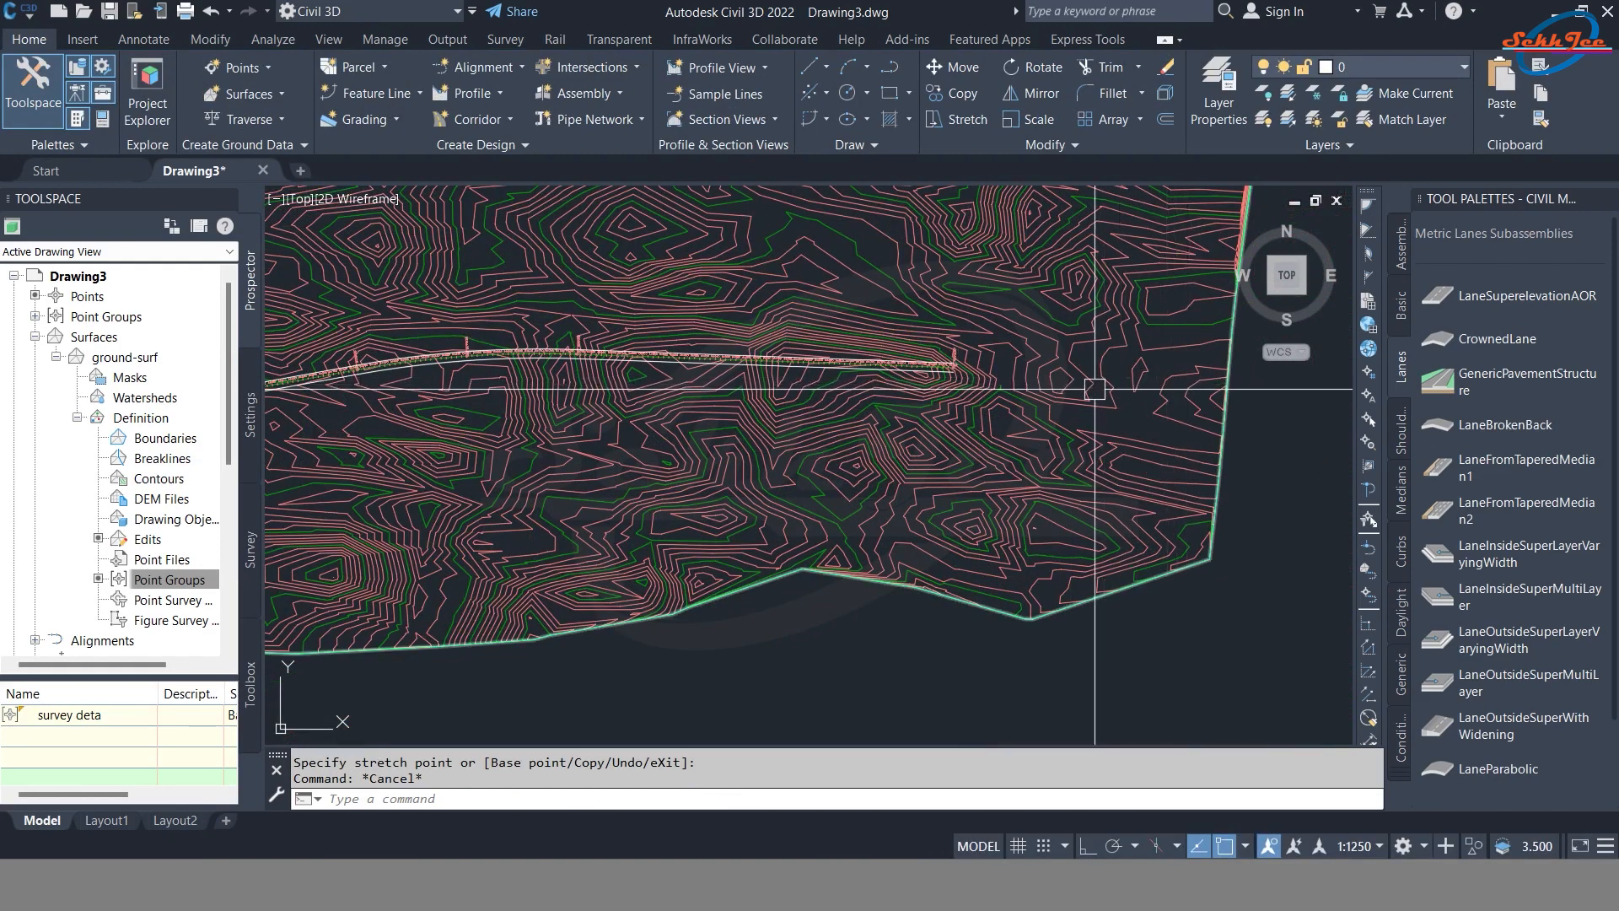
pyautogui.moveTo(676, 448)
pyautogui.mouseDown(button='middle')
pyautogui.moveTo(773, 344)
pyautogui.moveTo(1015, 408)
pyautogui.moveTo(860, 437)
pyautogui.moveTo(1108, 427)
pyautogui.mouseUp(button='middle')
pyautogui.scroll(-6, 969, 379)
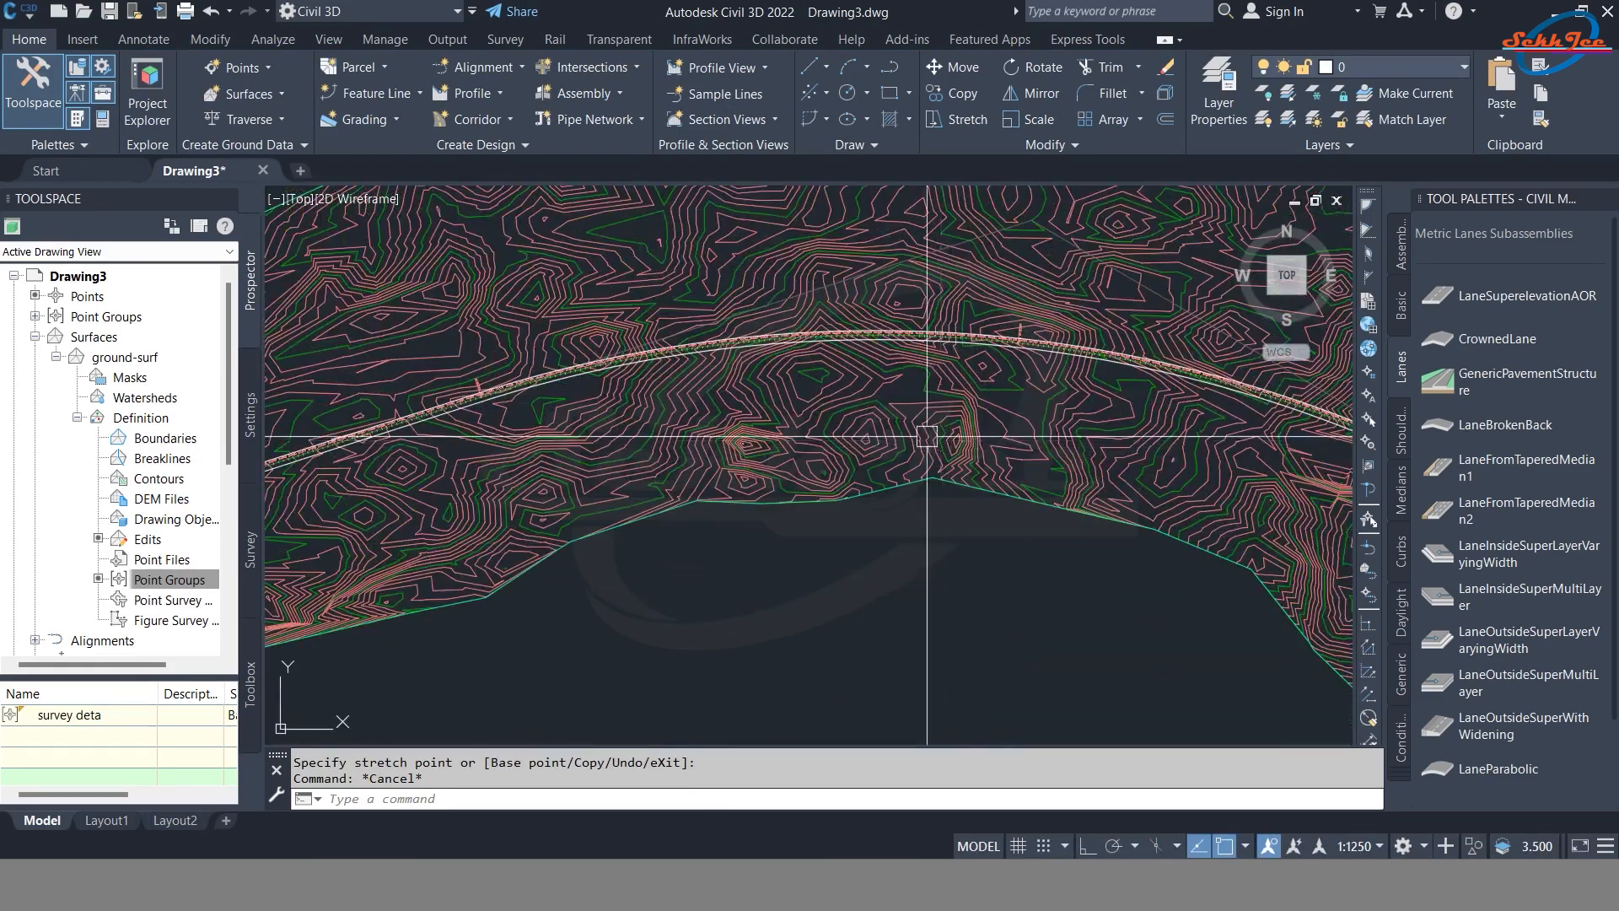
pyautogui.moveTo(804, 444); pyautogui.dragTo(515, 434, button='middle')
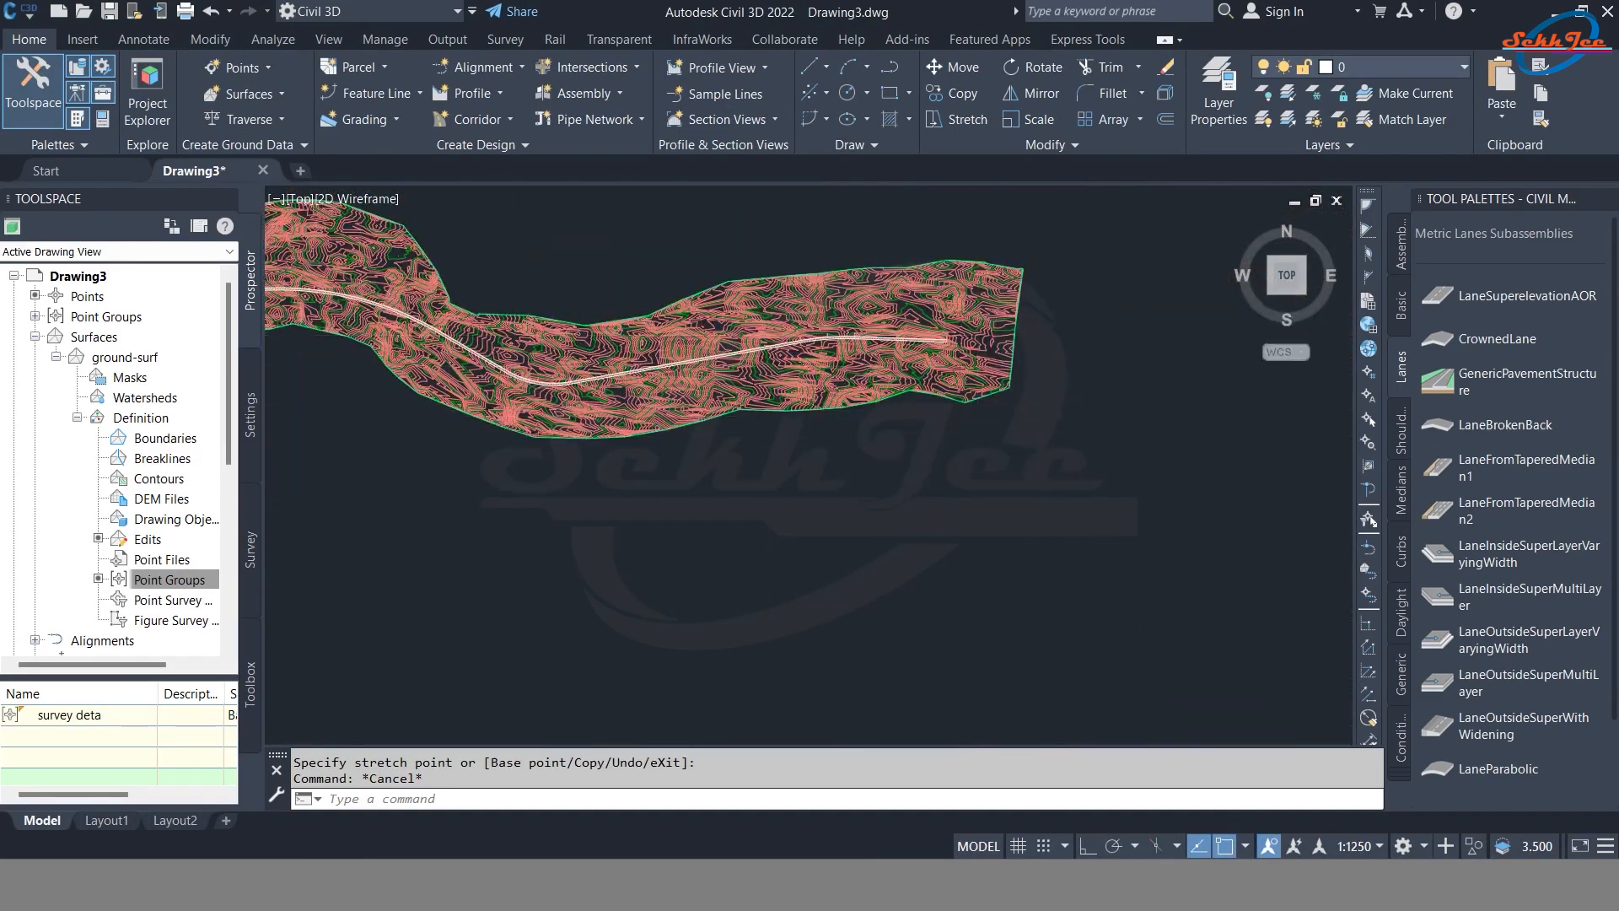
# - Extend the Design-Cl-Line alignment by stretching its eastern endpoint to the ground surface's eastern boundary, at about station 10+029
pyautogui.scroll(8, 853, 372)
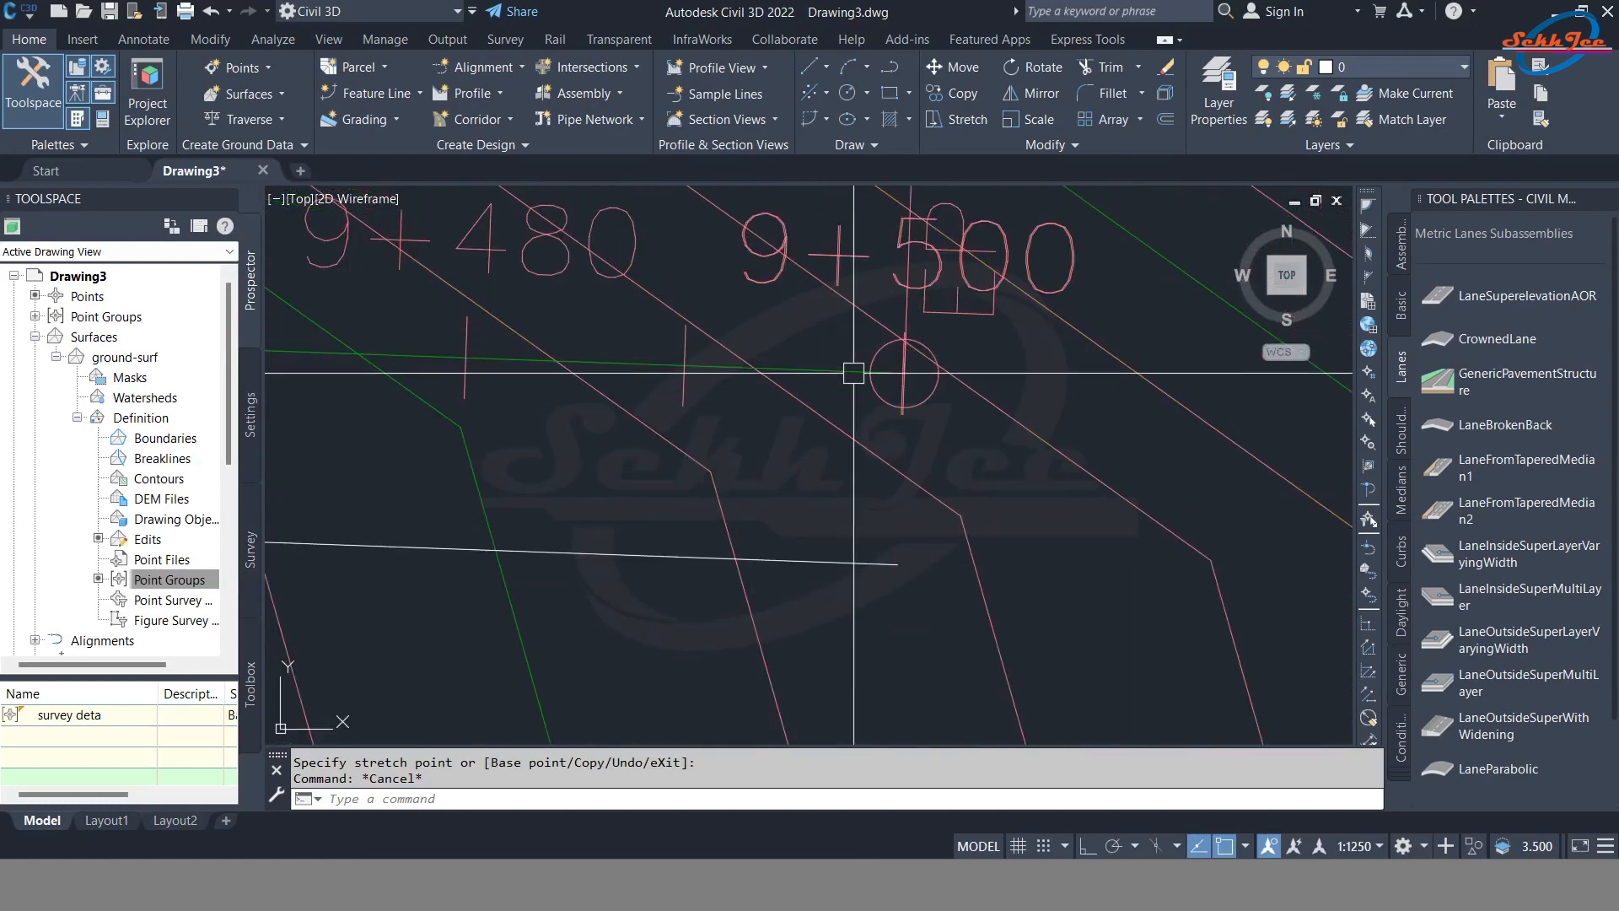
pyautogui.click(844, 373)
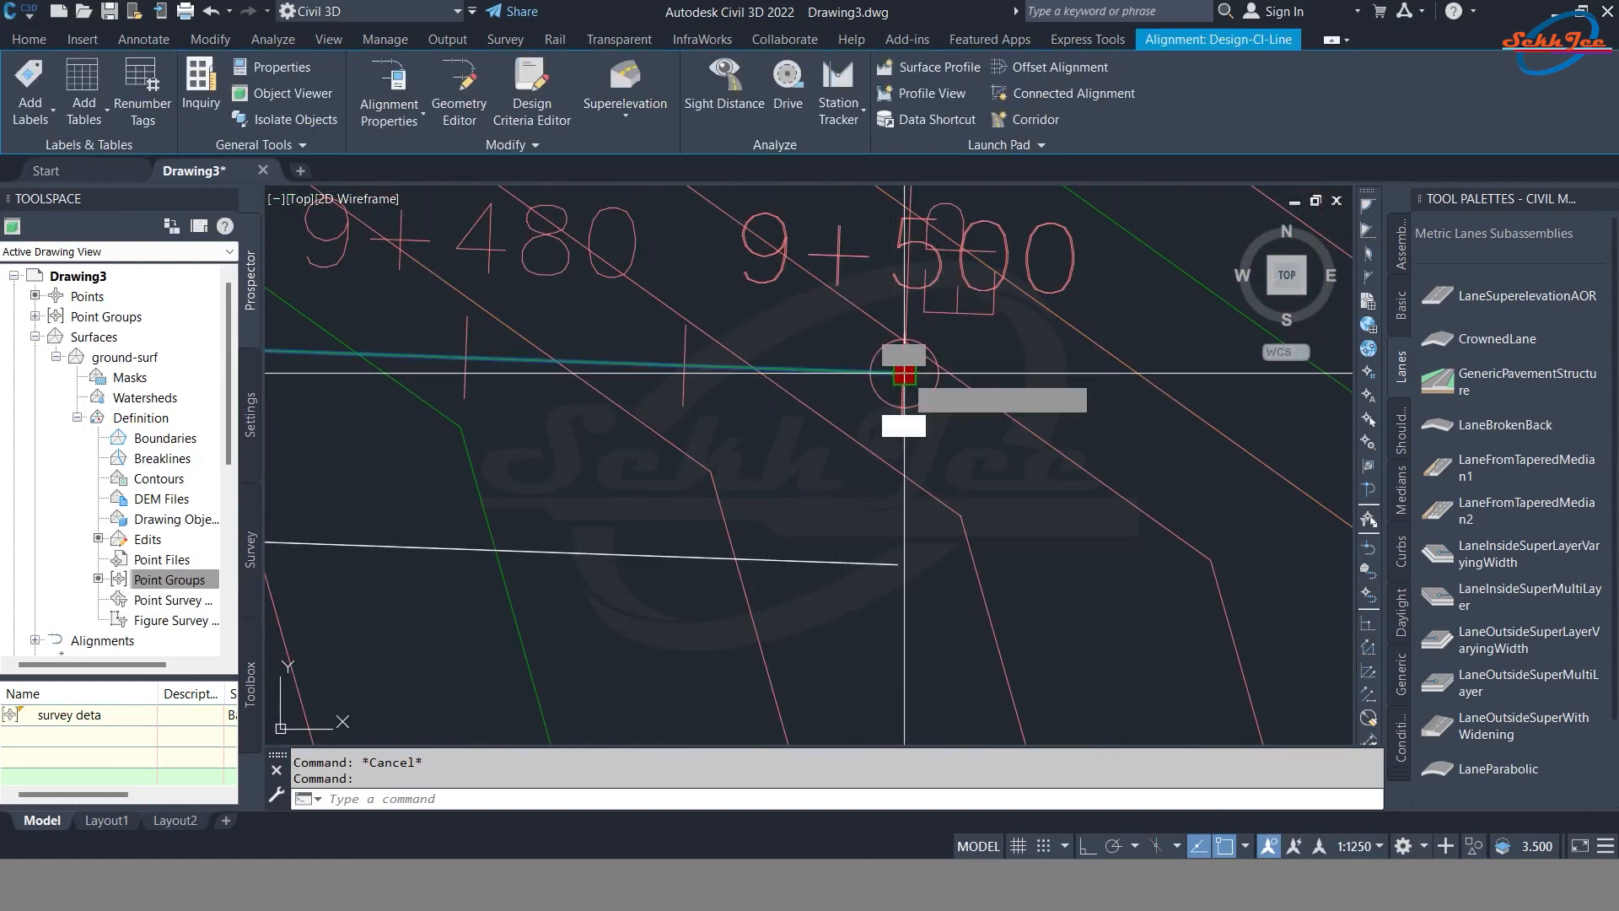
pyautogui.click(904, 373)
pyautogui.scroll(-4, 560, 351)
pyautogui.scroll(-4, 888, 489)
pyautogui.scroll(-3, 568, 376)
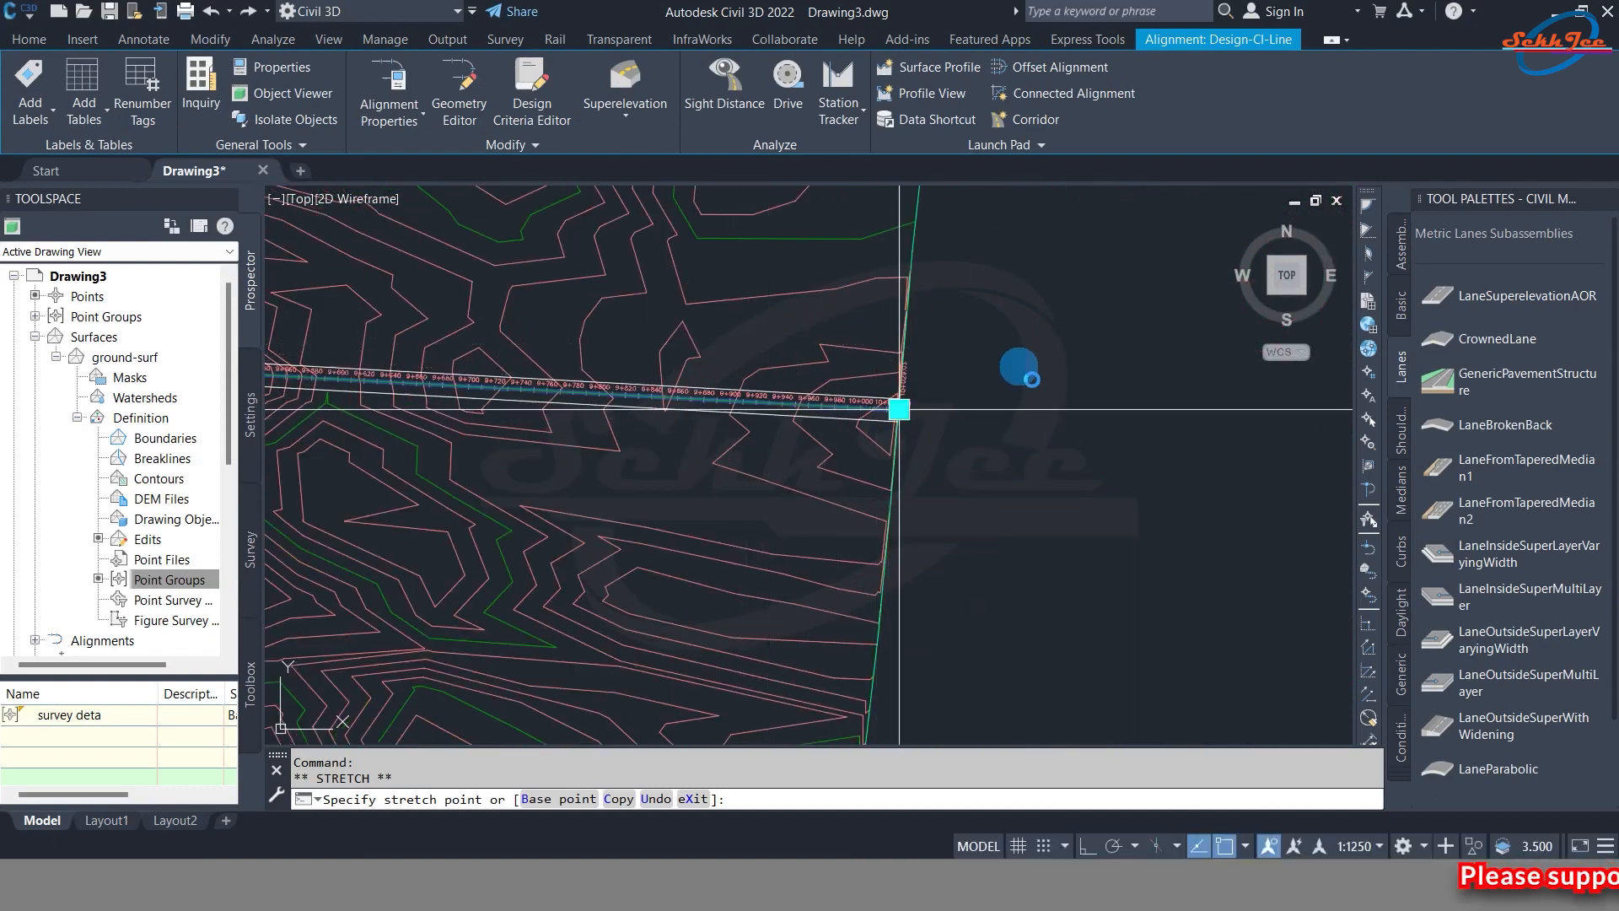
pyautogui.press('Escape')
pyautogui.scroll(10, 898, 412)
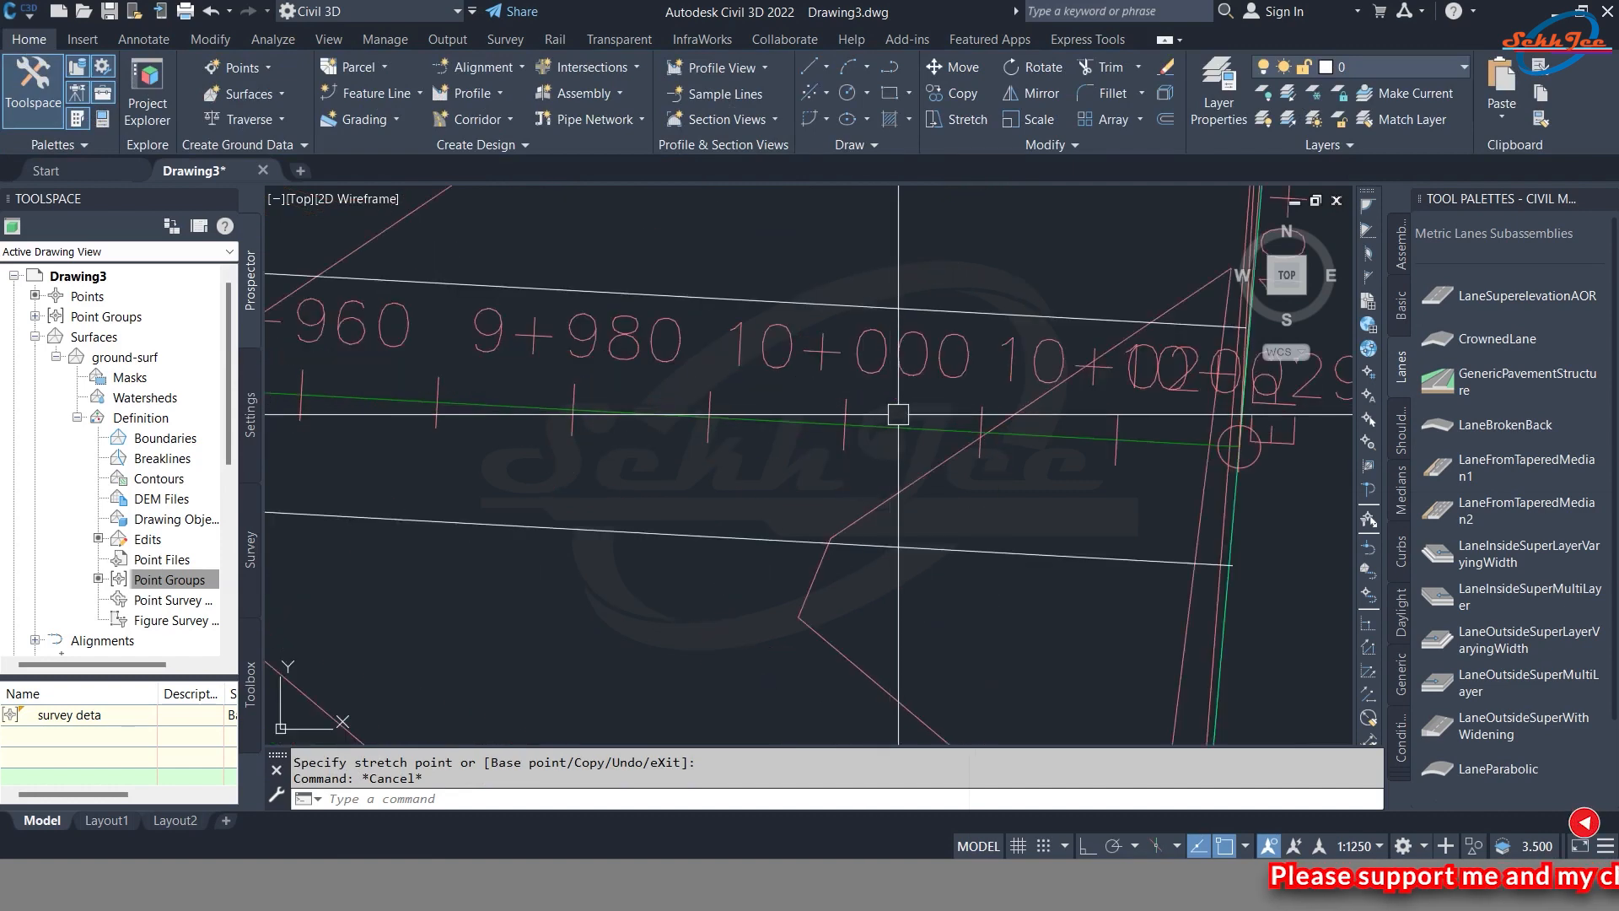
pyautogui.scroll(-6, 928, 438)
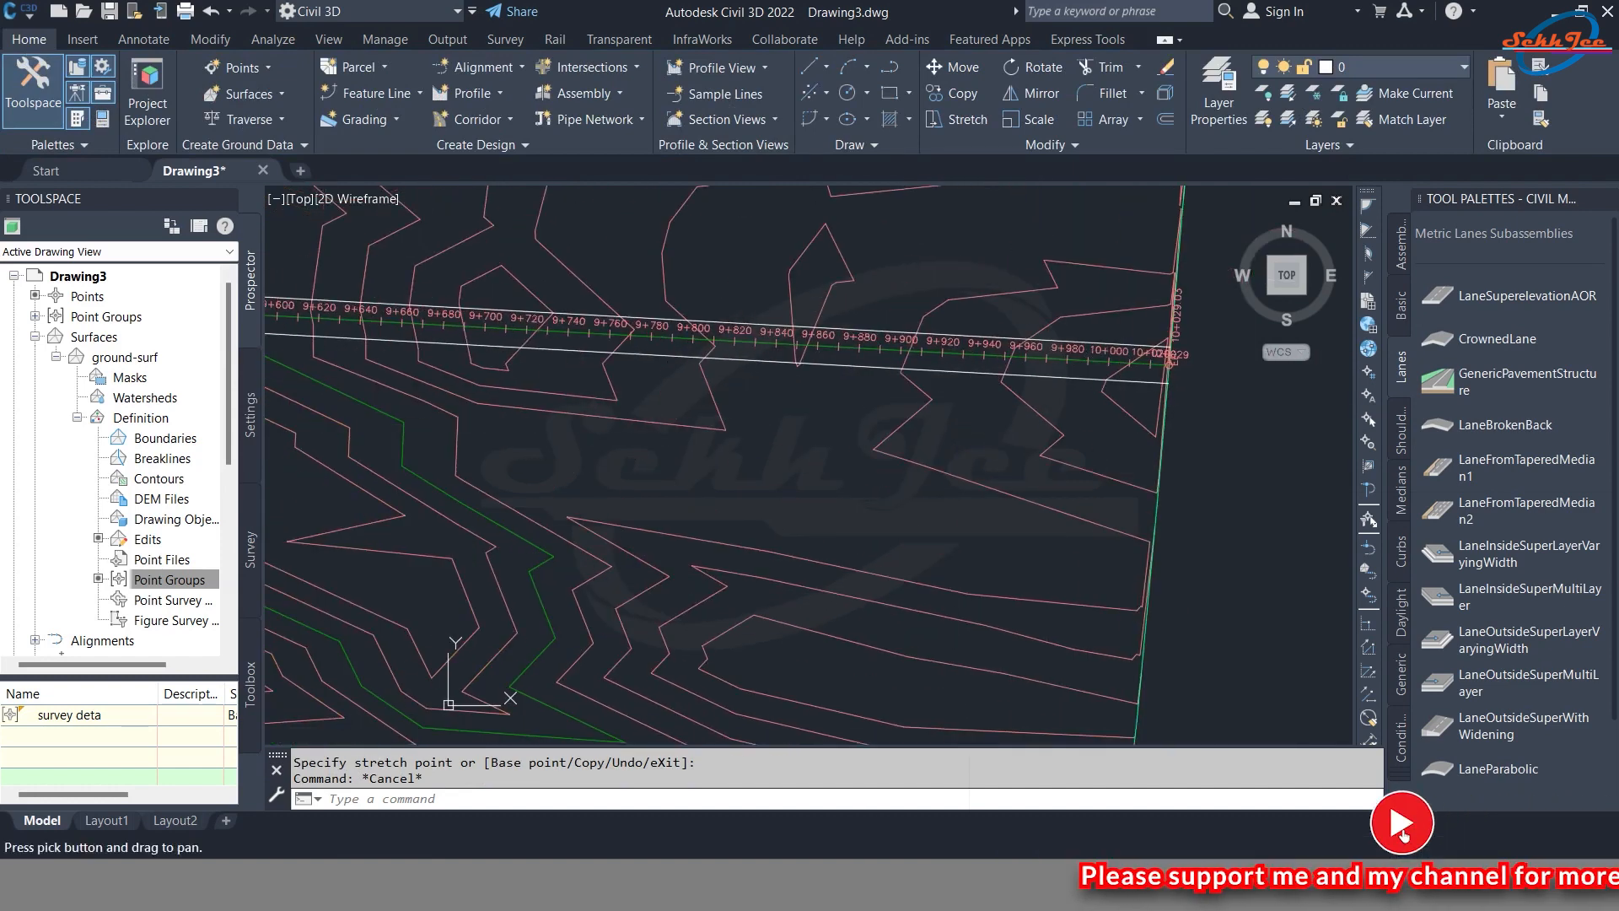